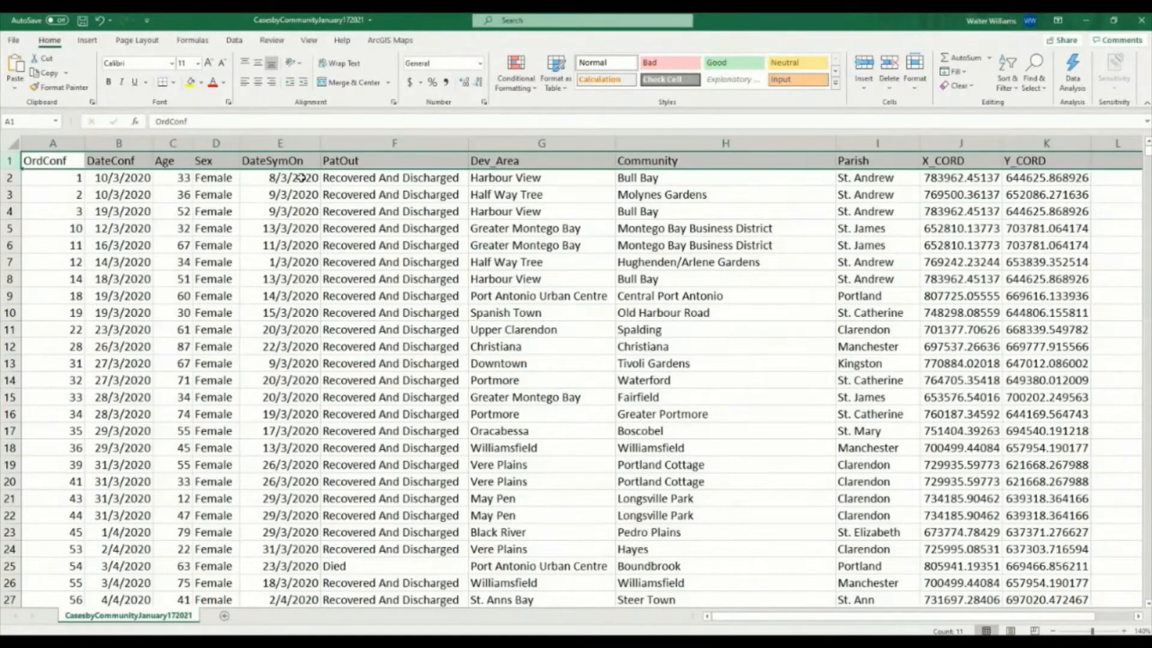
# Turn on filtering for the header row and sort the rows by PatOut from A to Z, expanding the selection to all columns.
pyautogui.click(1014, 81)
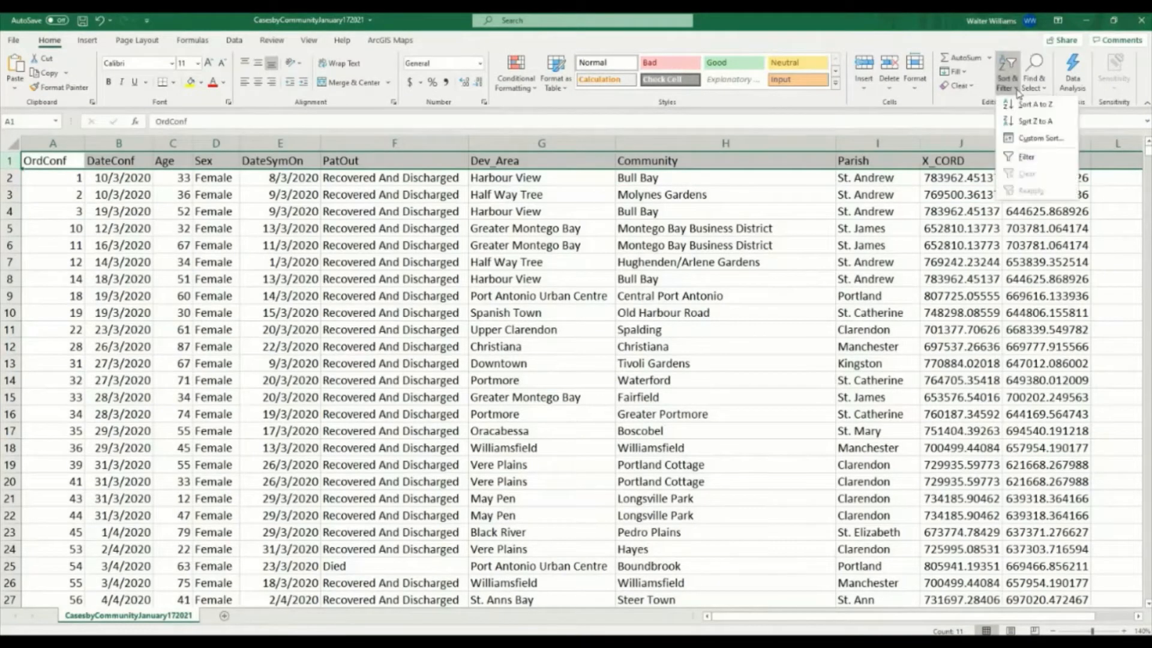
pyautogui.click(1011, 149)
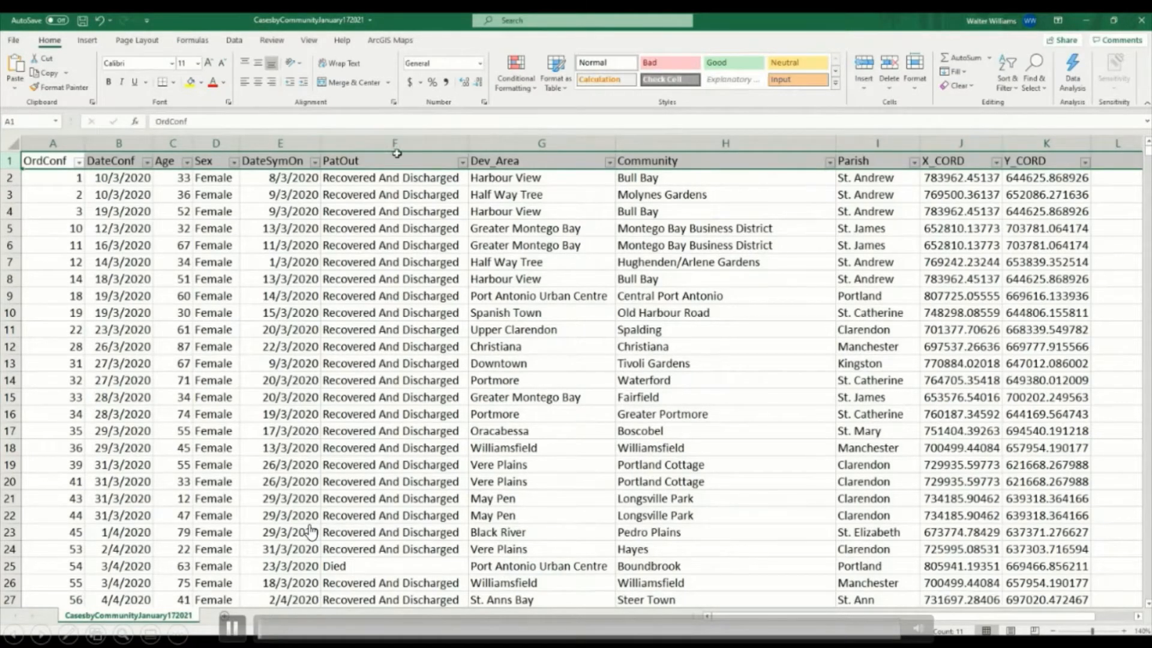
pyautogui.click(444, 144)
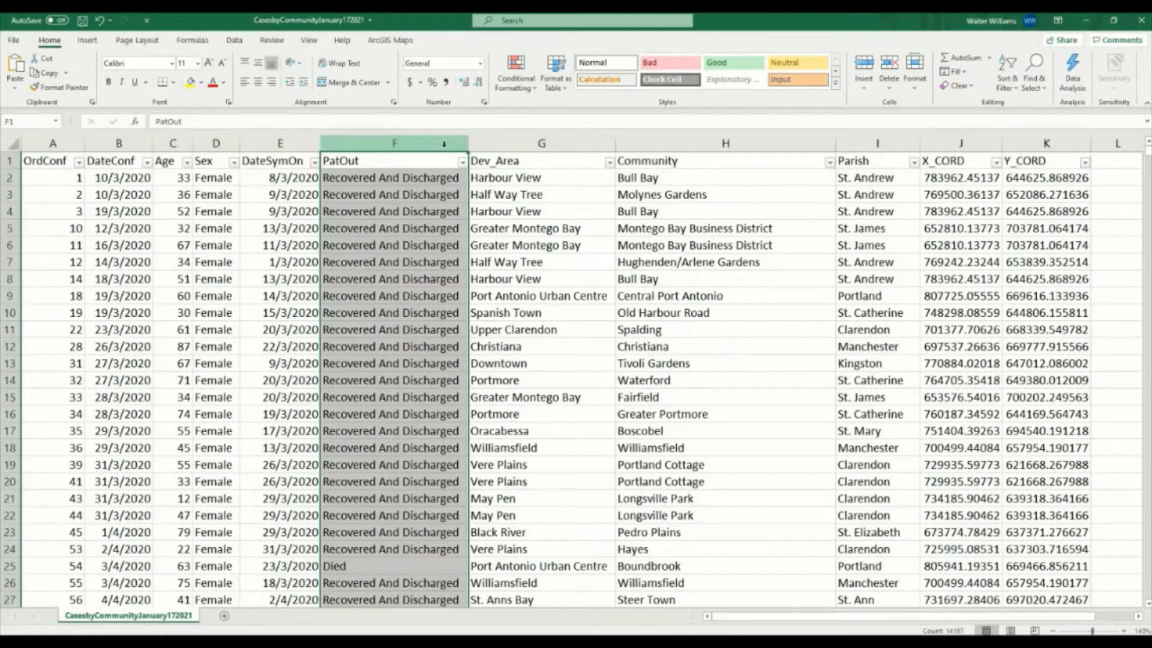
pyautogui.click(1006, 83)
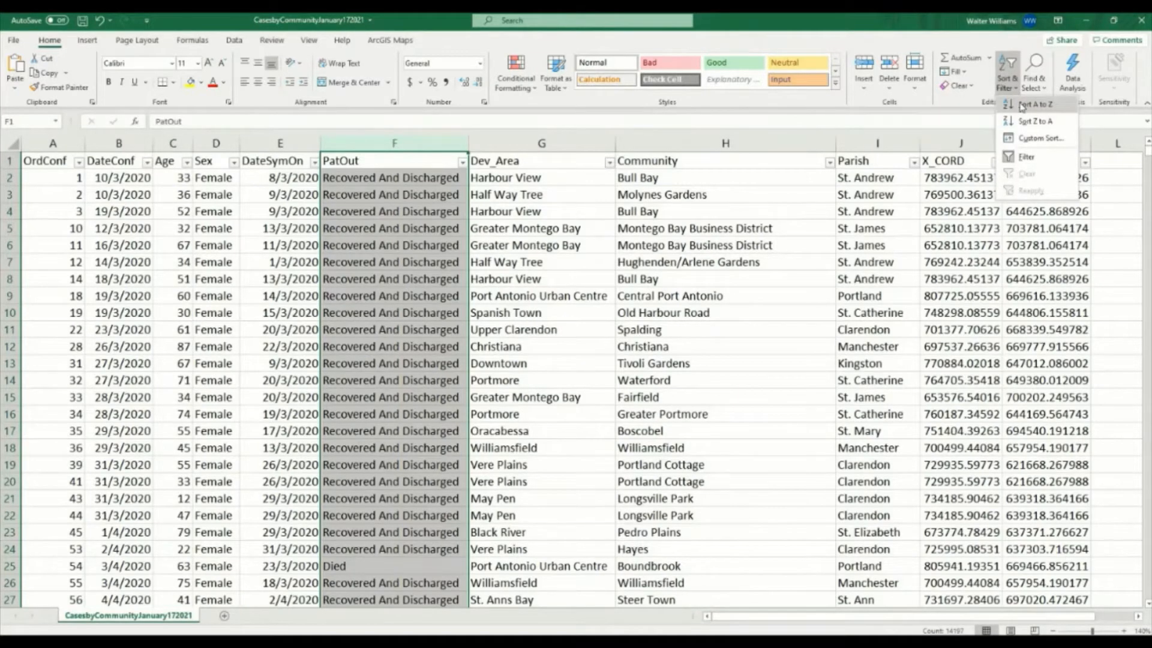
pyautogui.click(1022, 105)
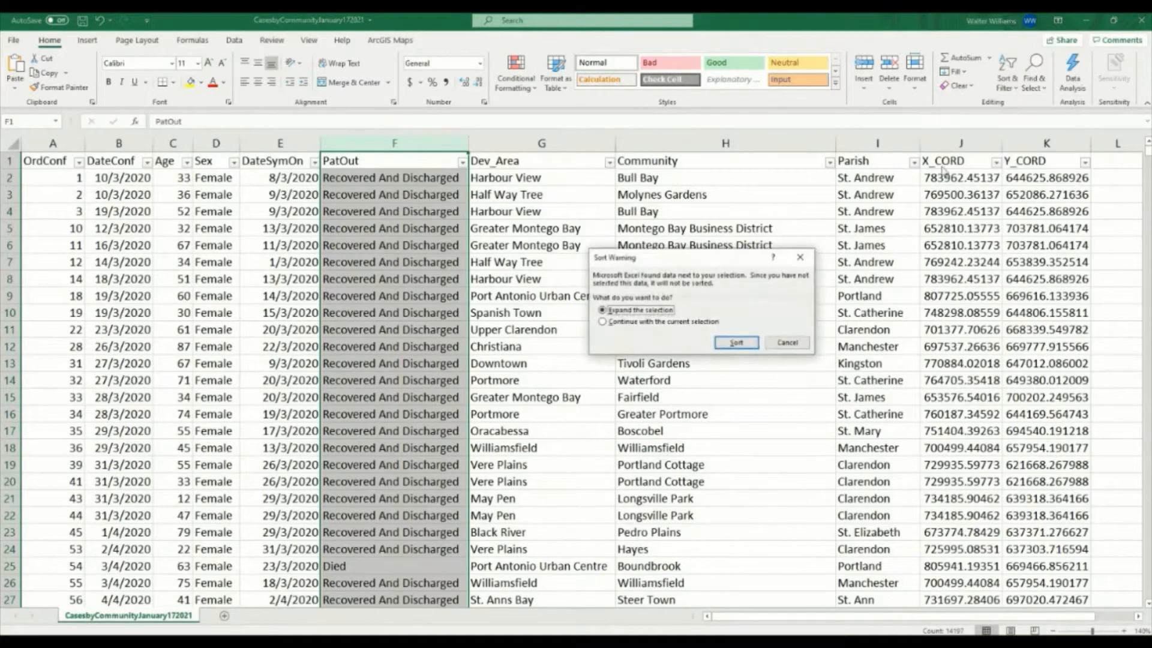
pyautogui.click(737, 343)
pyautogui.scroll(-5, 408, 257)
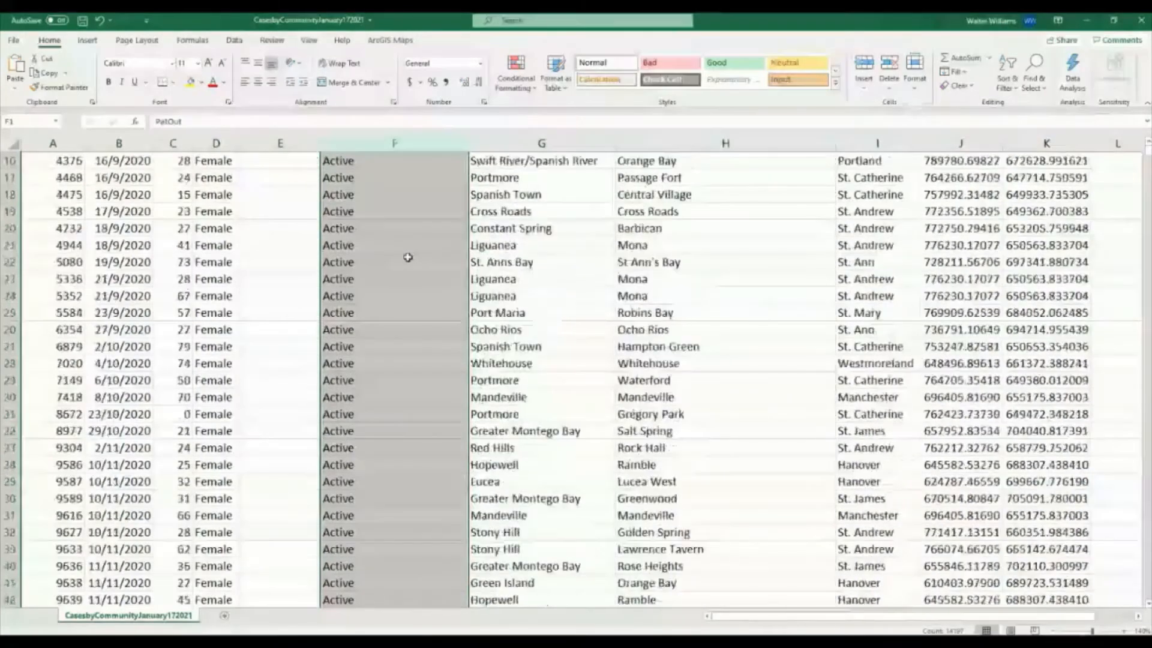
pyautogui.scroll(5, 408, 257)
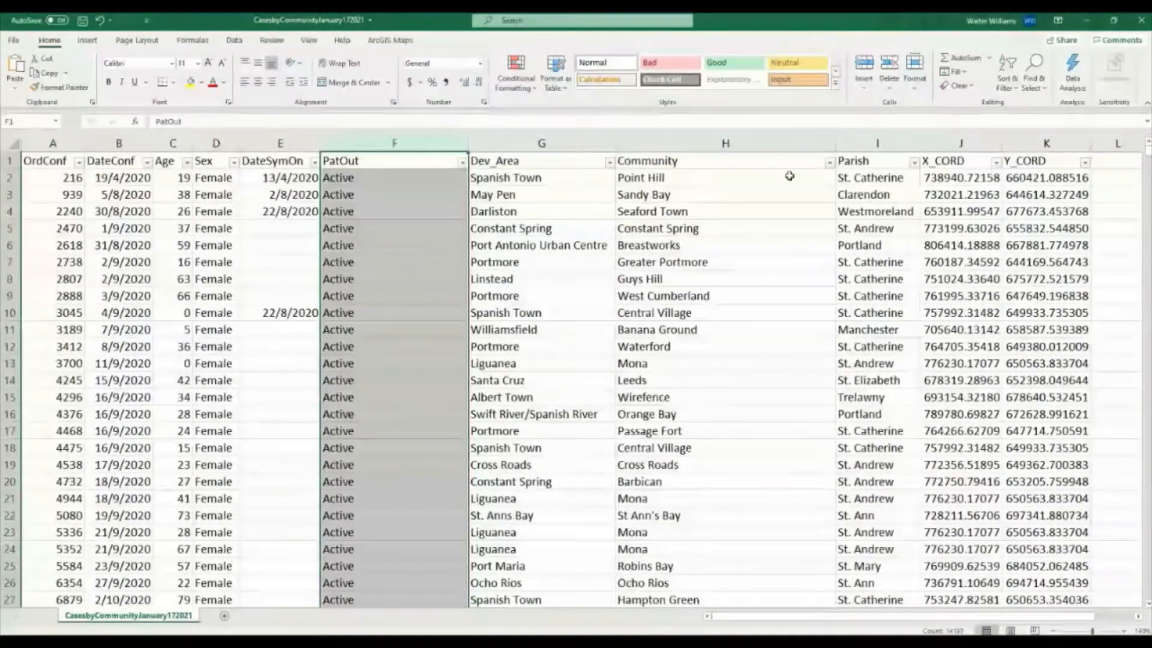
# Examine the number formats of the X_CORD, Y_CORD and DateConf columns and the filter values of the Sex column.
pyautogui.click(948, 143)
pyautogui.click(1021, 139)
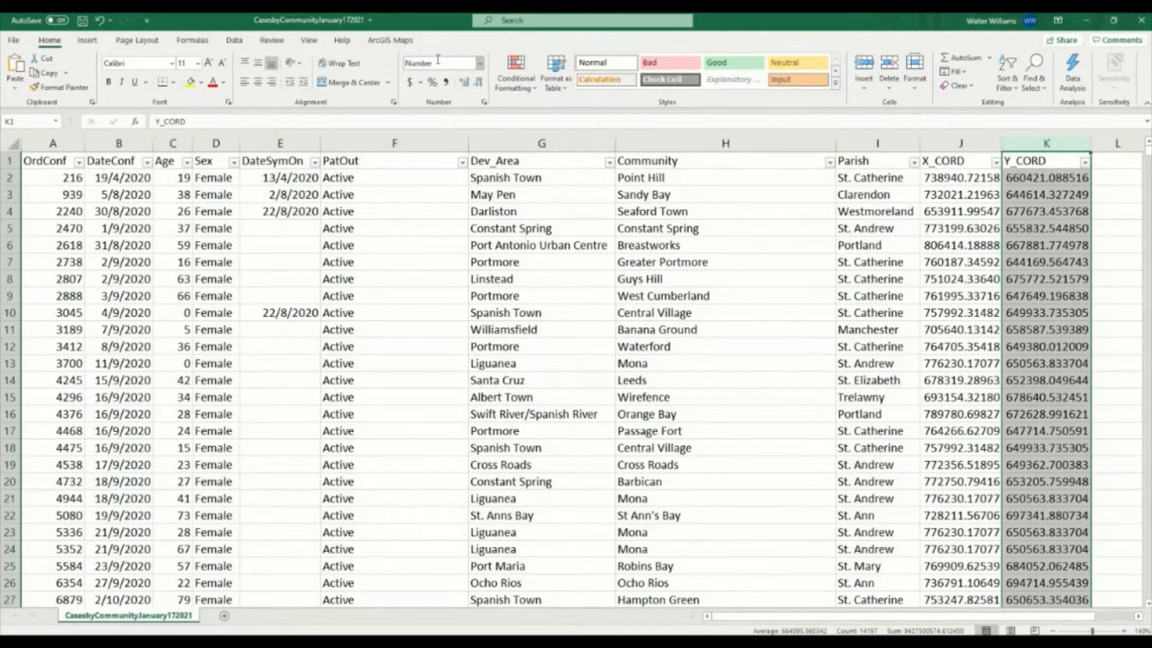
pyautogui.click(144, 147)
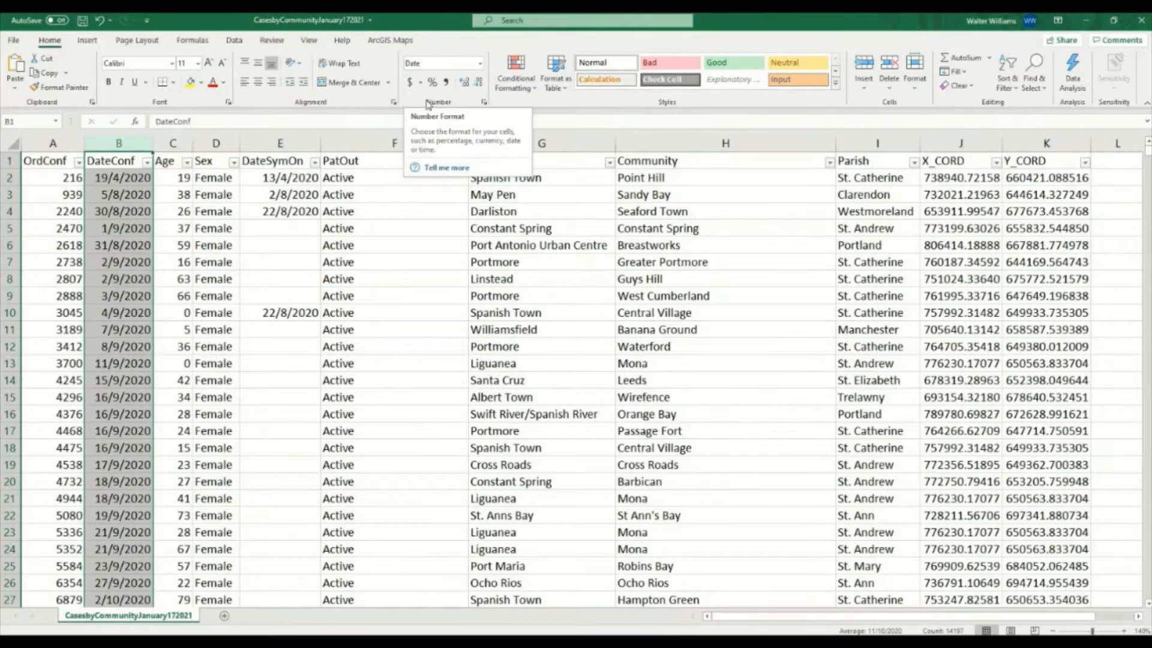
pyautogui.click(217, 142)
pyautogui.click(233, 162)
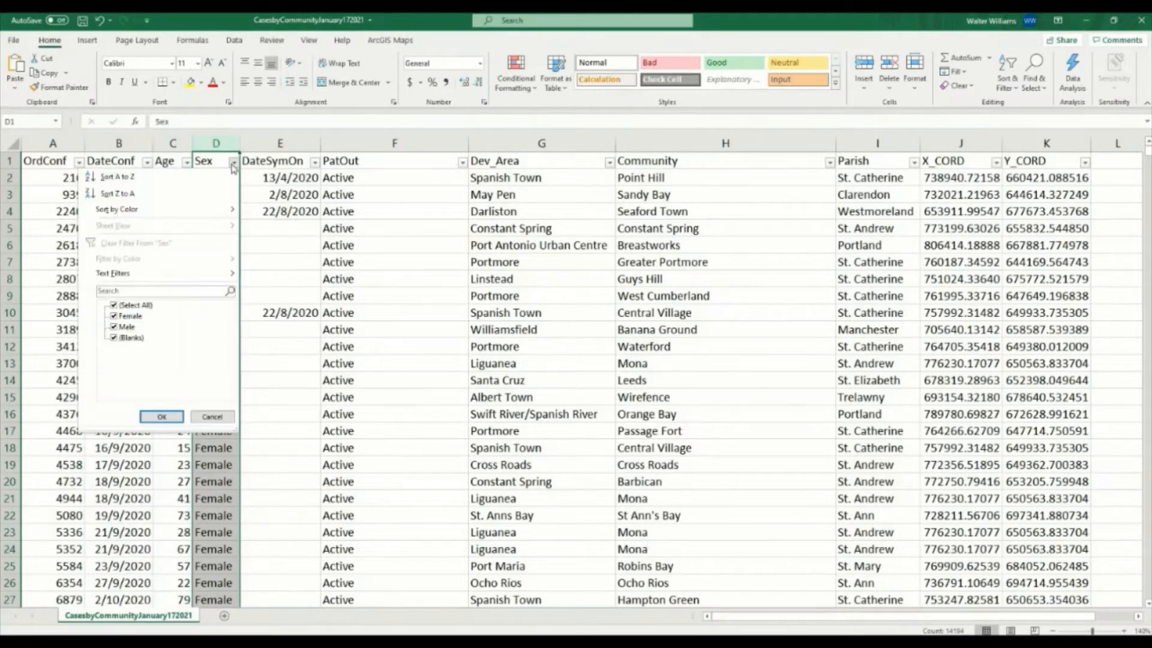
pyautogui.click(258, 139)
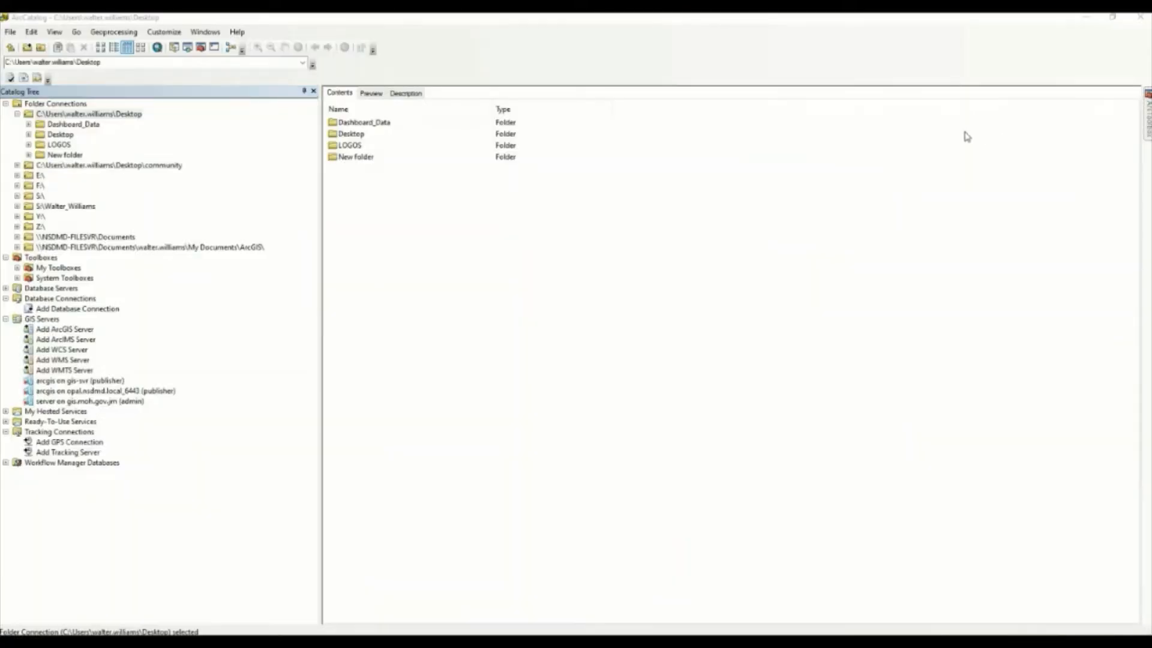
# In ArcCatalog, start a feature class from XY table for CasesbyCommunityJanuary172021.csv in Dashboard_Data, with WGS 1984 as the input coordinate system.
pyautogui.doubleClick(380, 125)
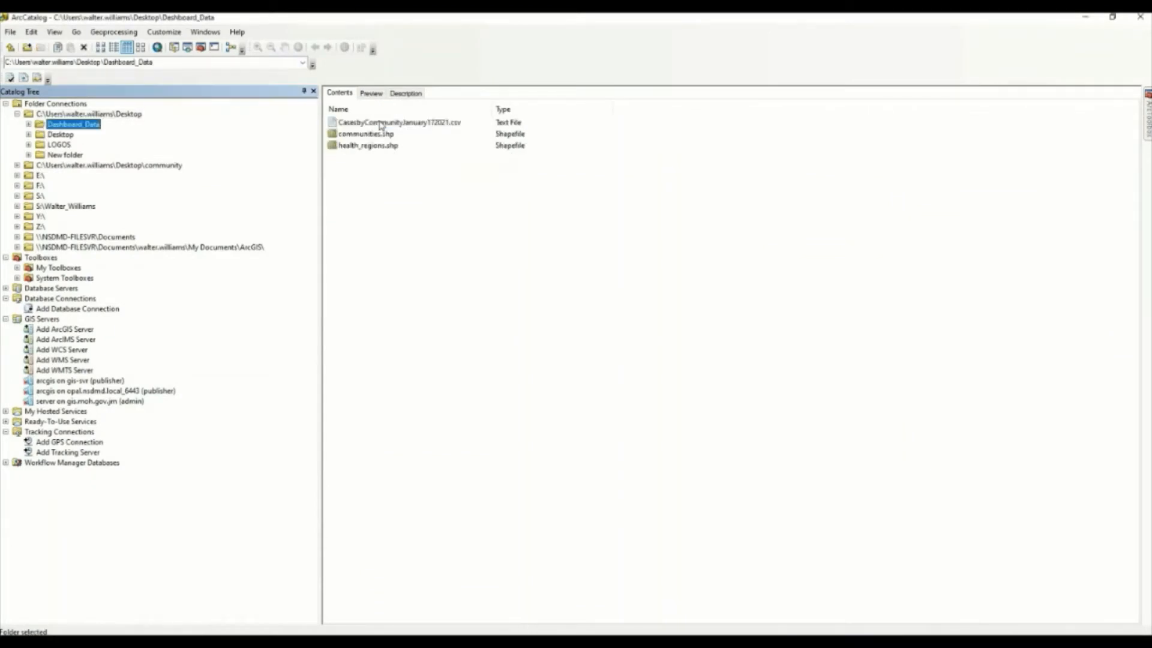
pyautogui.rightClick(420, 124)
pyautogui.moveTo(471, 187)
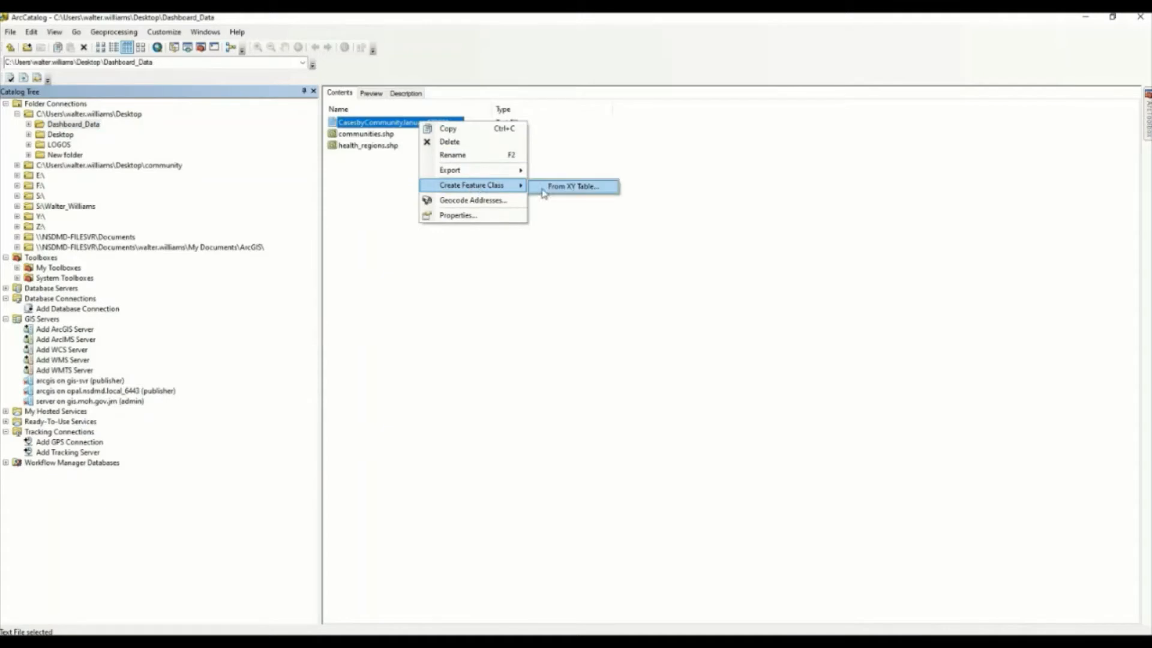
pyautogui.click(572, 187)
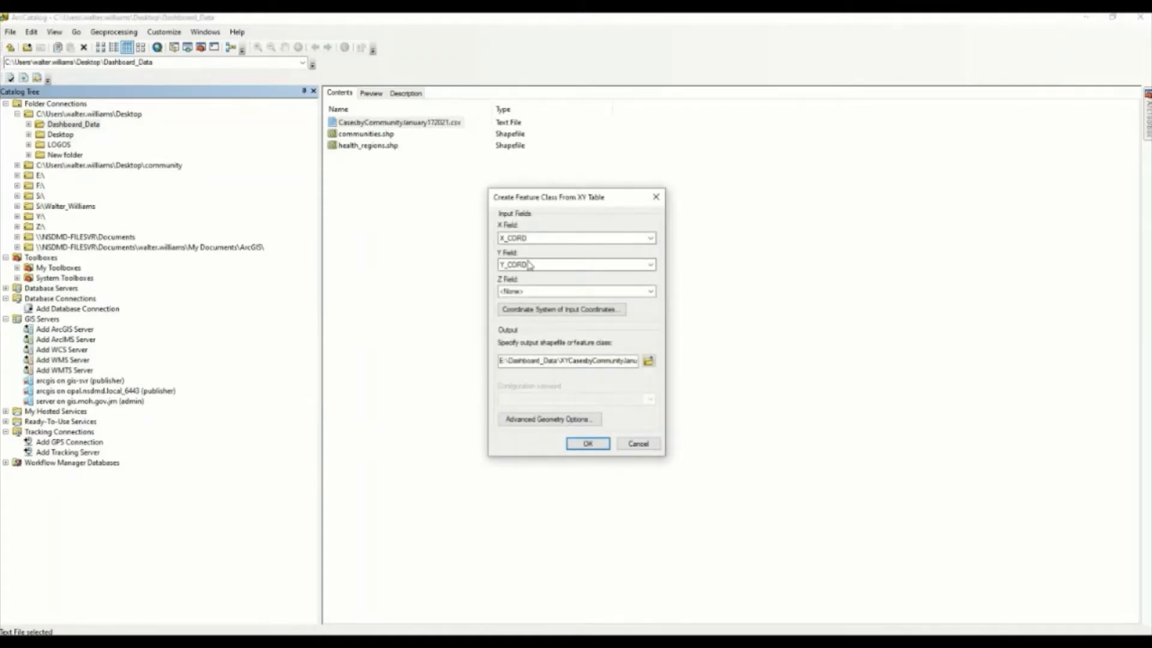
pyautogui.click(558, 309)
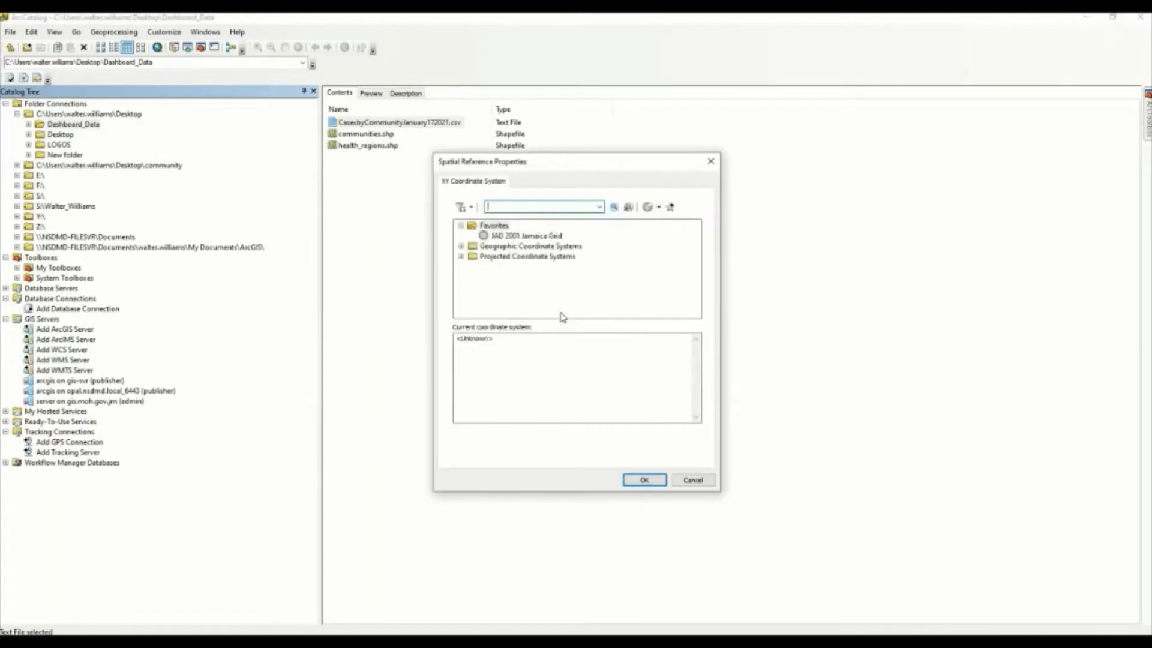
pyautogui.click(461, 246)
pyautogui.scroll(-2, 477, 288)
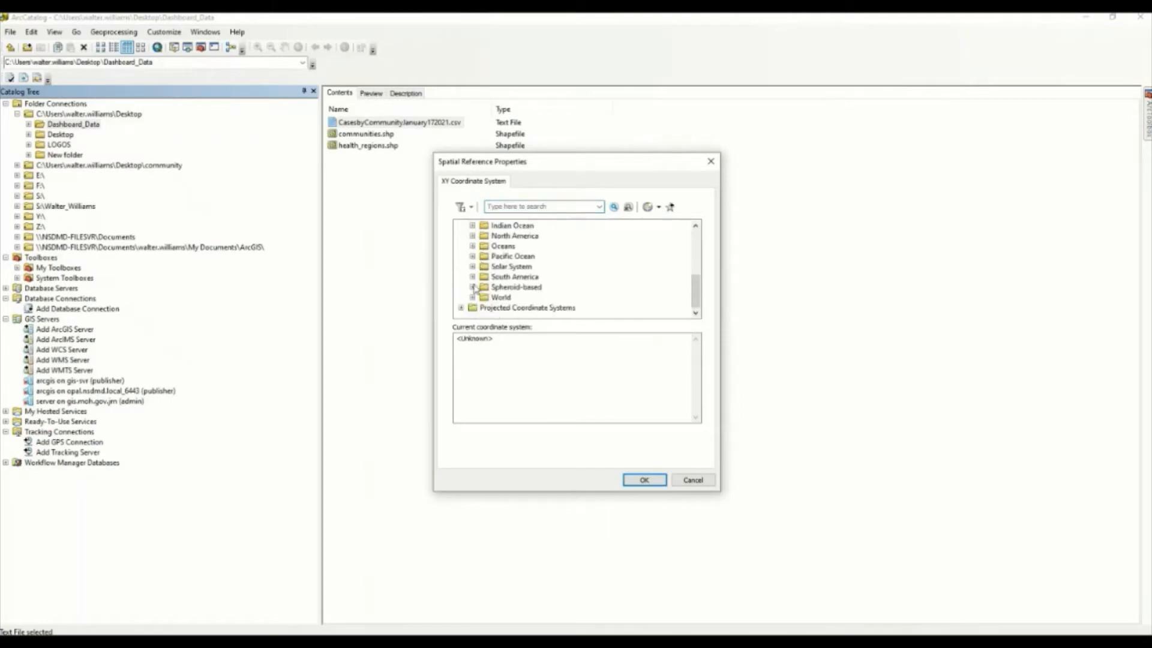
pyautogui.click(472, 297)
pyautogui.scroll(-5, 514, 292)
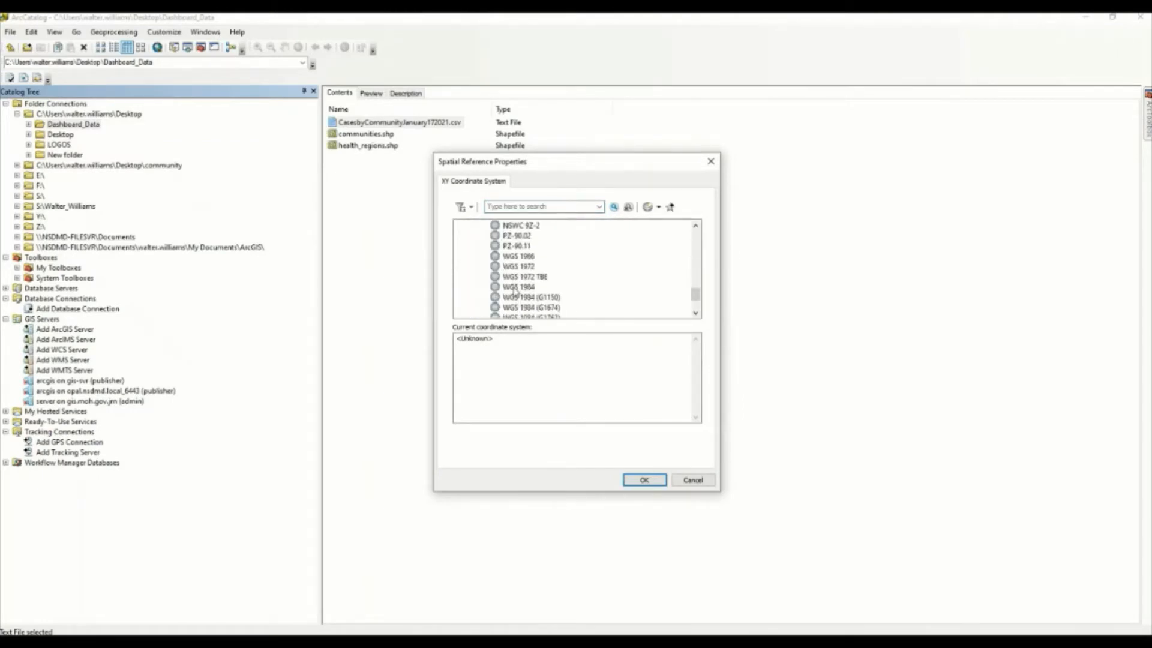
pyautogui.click(517, 288)
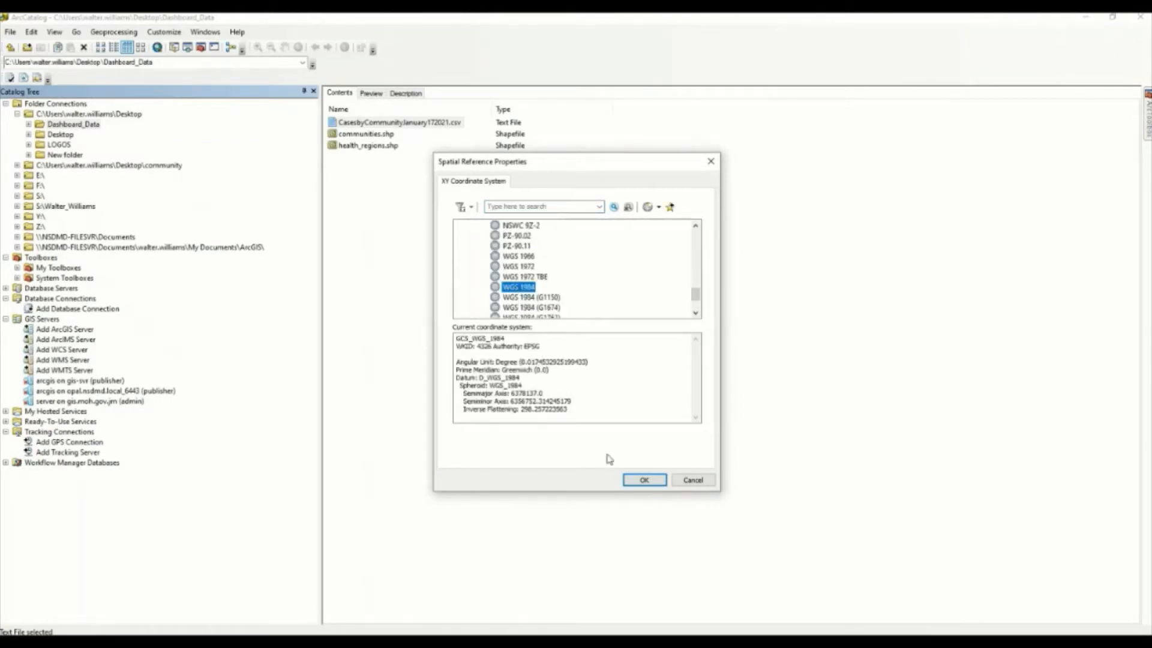
pyautogui.click(643, 480)
# Name the output shapefile confirmed_cases17012021 in the Dashboard_Data folder and create the feature class.
pyautogui.click(648, 360)
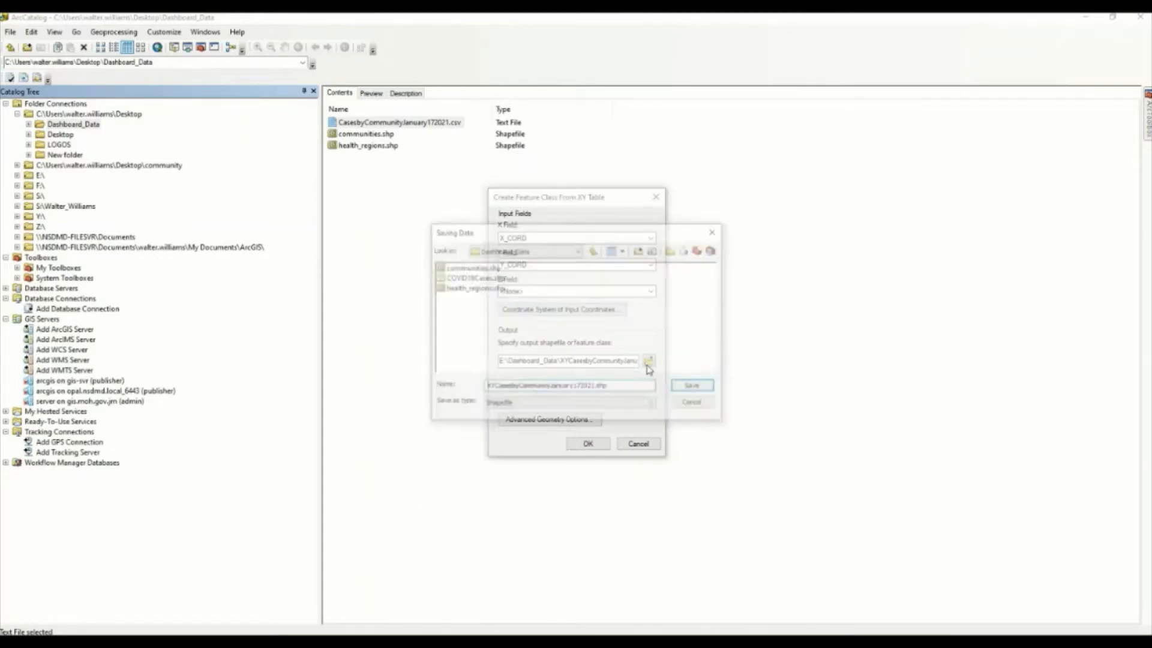
pyautogui.click(612, 387)
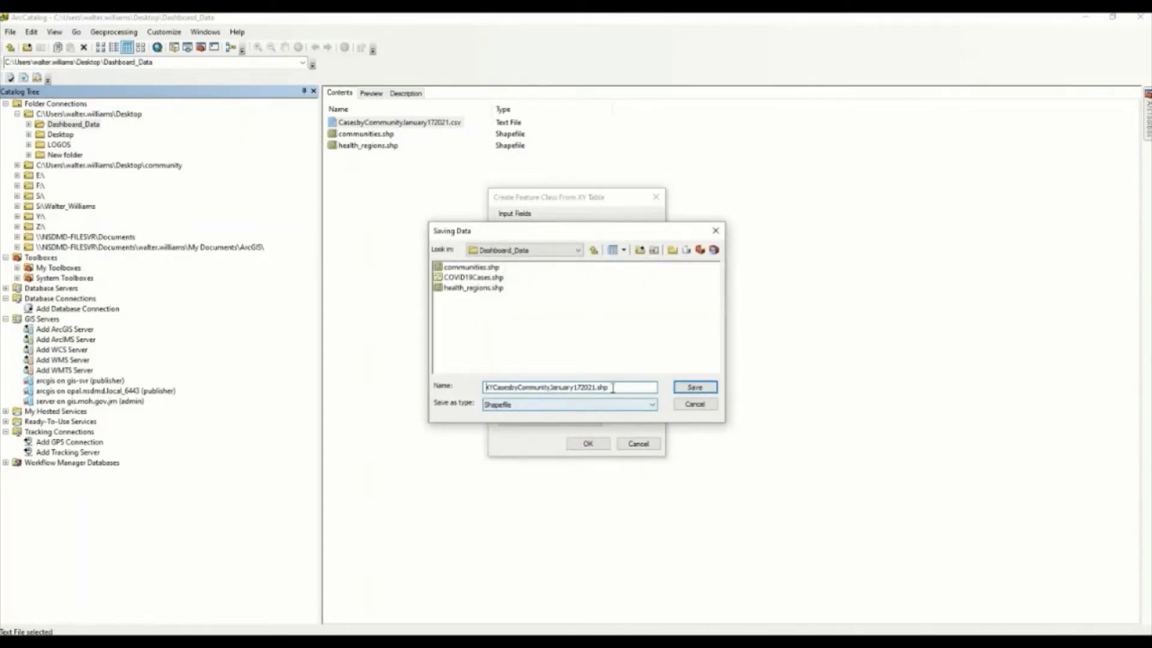
pyautogui.moveTo(612, 387); pyautogui.dragTo(471, 384)
pyautogui.write('d_cases')
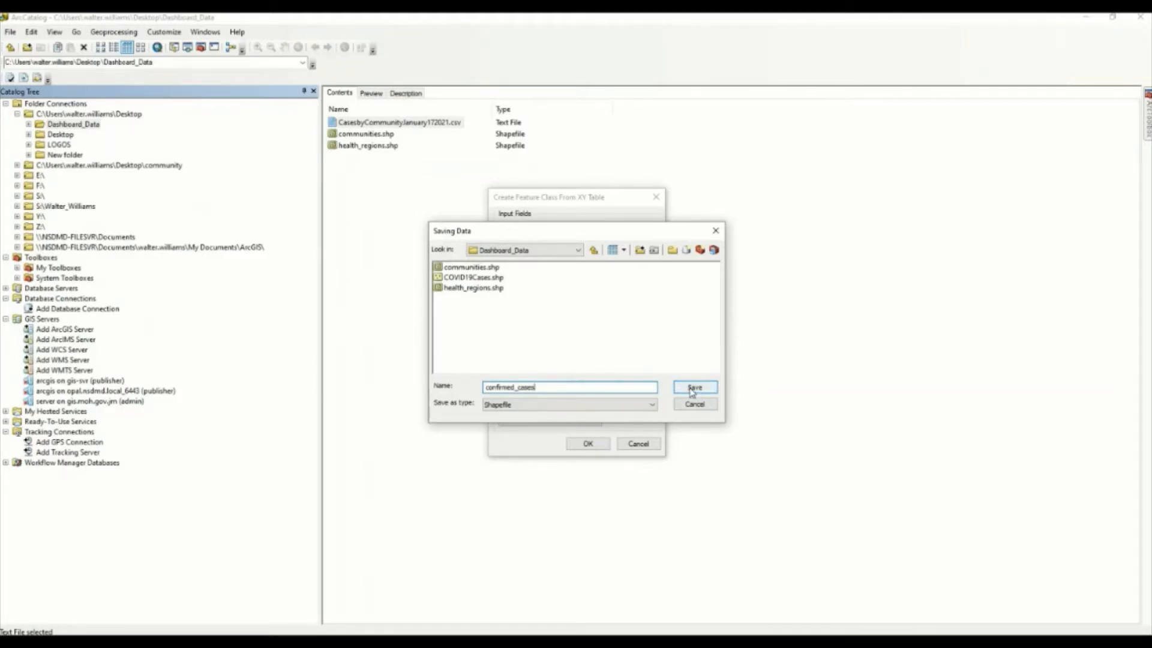
pyautogui.write('17012021')
pyautogui.click(713, 386)
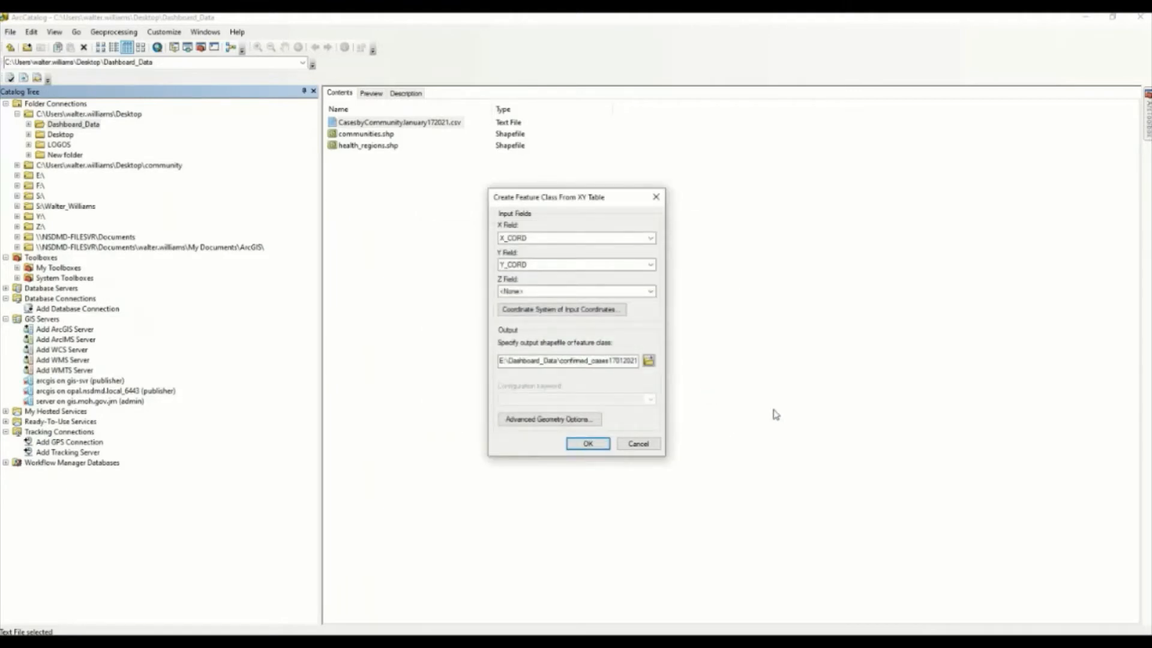
pyautogui.click(588, 443)
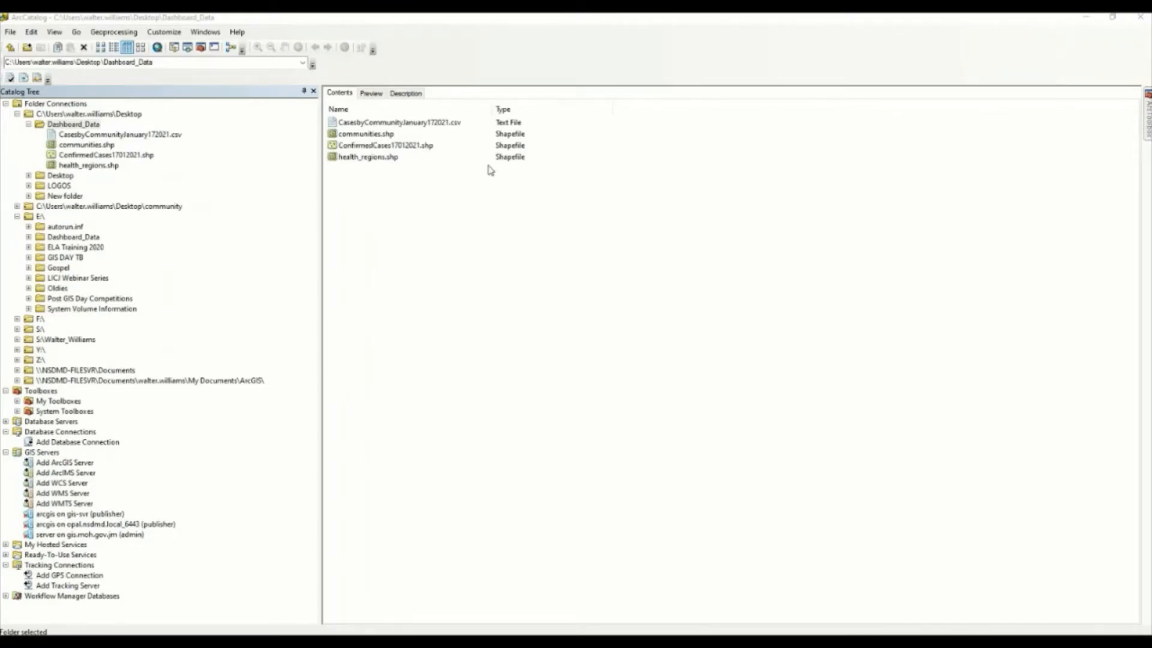
# Add the communities, ConfirmedCases17012021 and health_regions shapefiles from Dashboard_Data to the map in ArcMap.
pyautogui.moveTo(399, 189)
pyautogui.mouseDown()
pyautogui.moveTo(363, 139)
pyautogui.moveTo(348, 144)
pyautogui.moveTo(451, 631)
pyautogui.mouseUp()
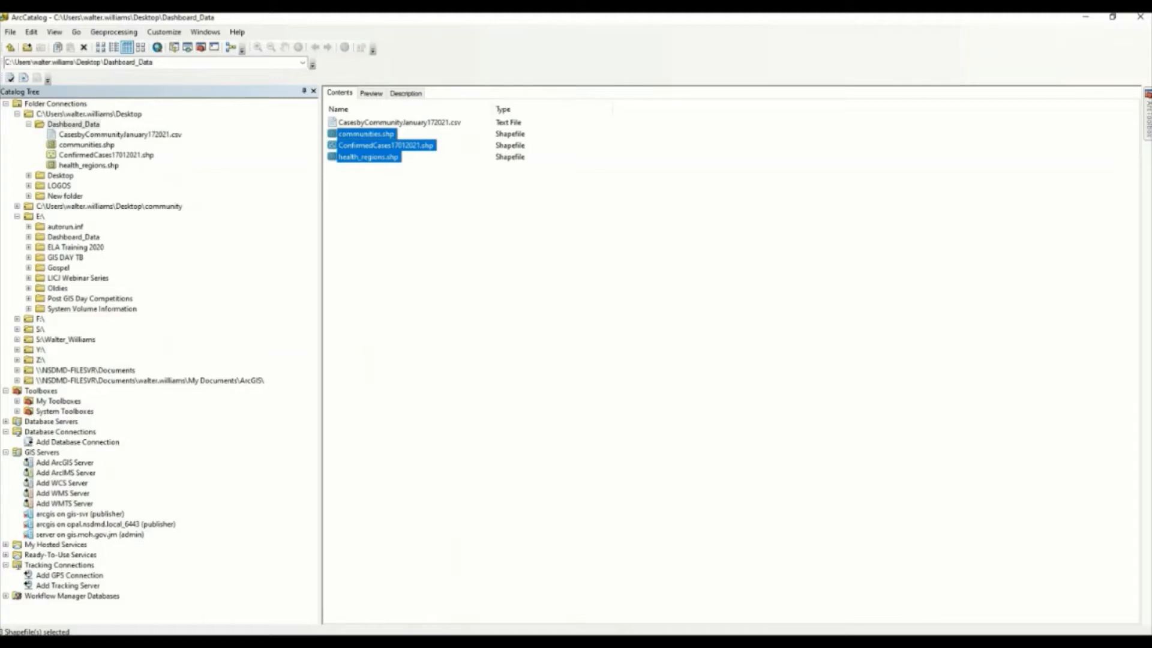
pyautogui.moveTo(451, 634); pyautogui.dragTo(427, 523)
pyautogui.click(453, 639)
pyautogui.click(551, 638)
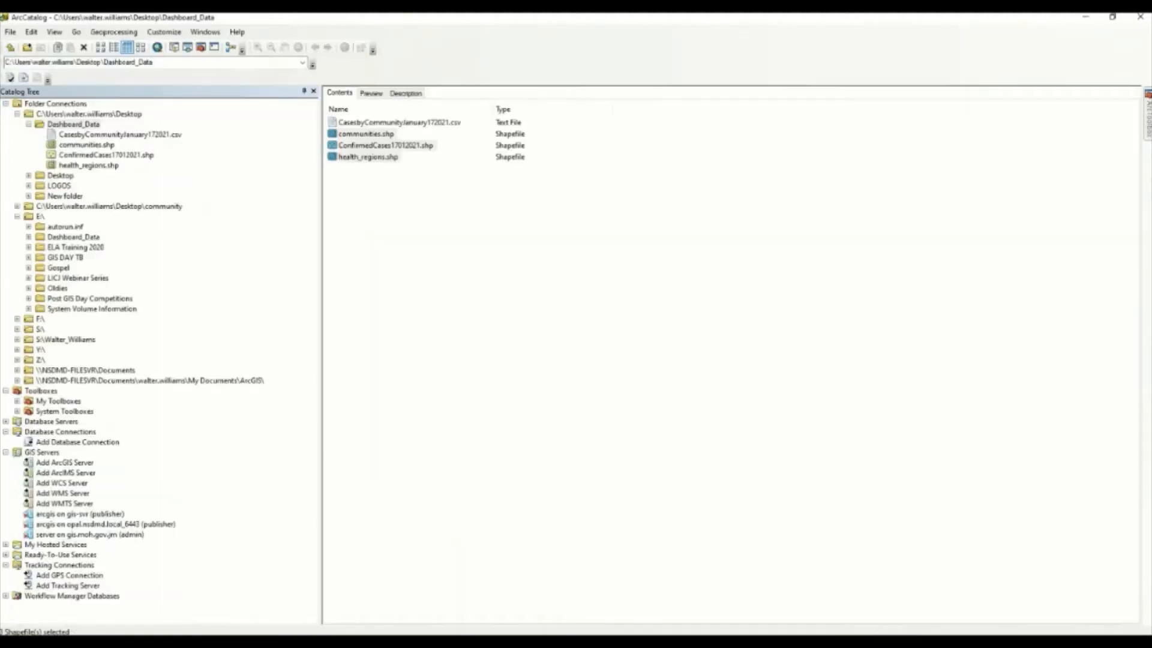
pyautogui.moveTo(385, 134)
pyautogui.mouseDown()
pyautogui.moveTo(393, 334)
pyautogui.moveTo(452, 638)
pyautogui.moveTo(214, 342)
pyautogui.moveTo(90, 231)
pyautogui.mouseUp()
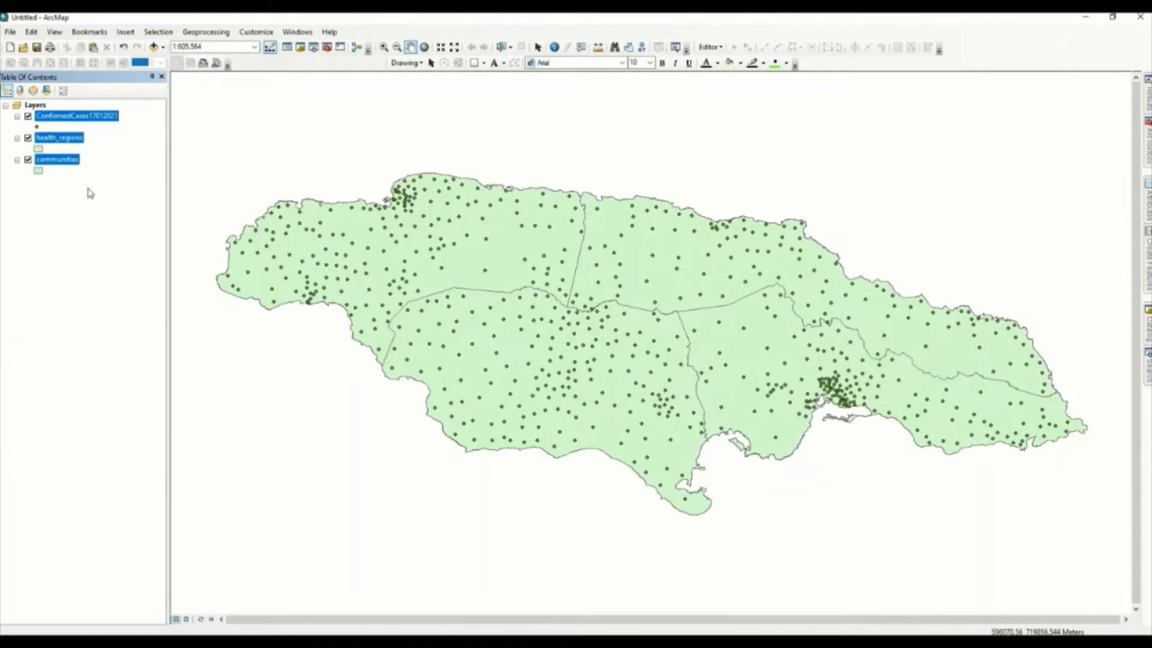
pyautogui.click(90, 192)
# Select the ConfirmedCases17012021 features by attributes with the expression "PatOut" = 'Active'.
pyautogui.click(158, 32)
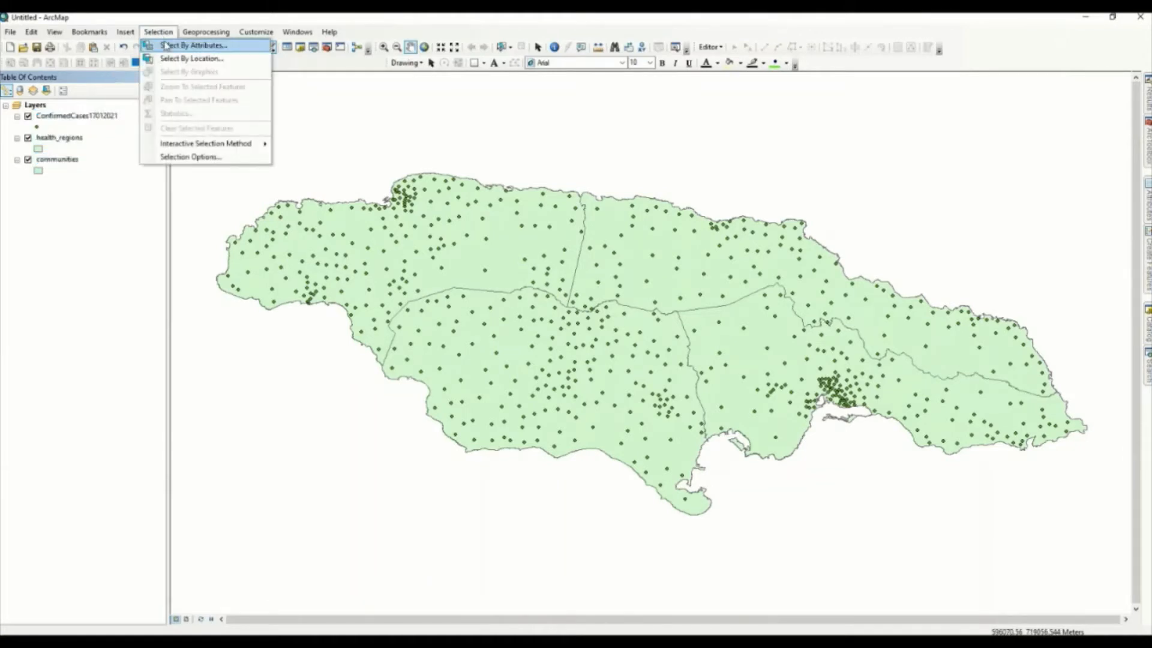
pyautogui.click(169, 47)
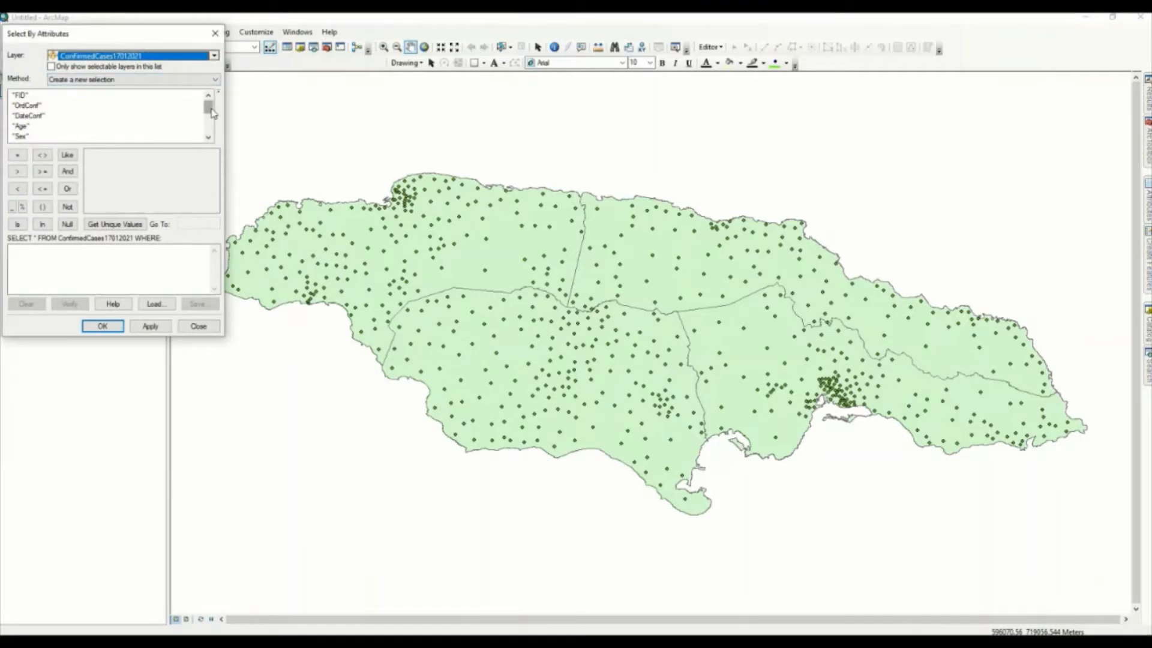
pyautogui.moveTo(210, 113); pyautogui.dragTo(213, 125)
pyautogui.doubleClick(25, 115)
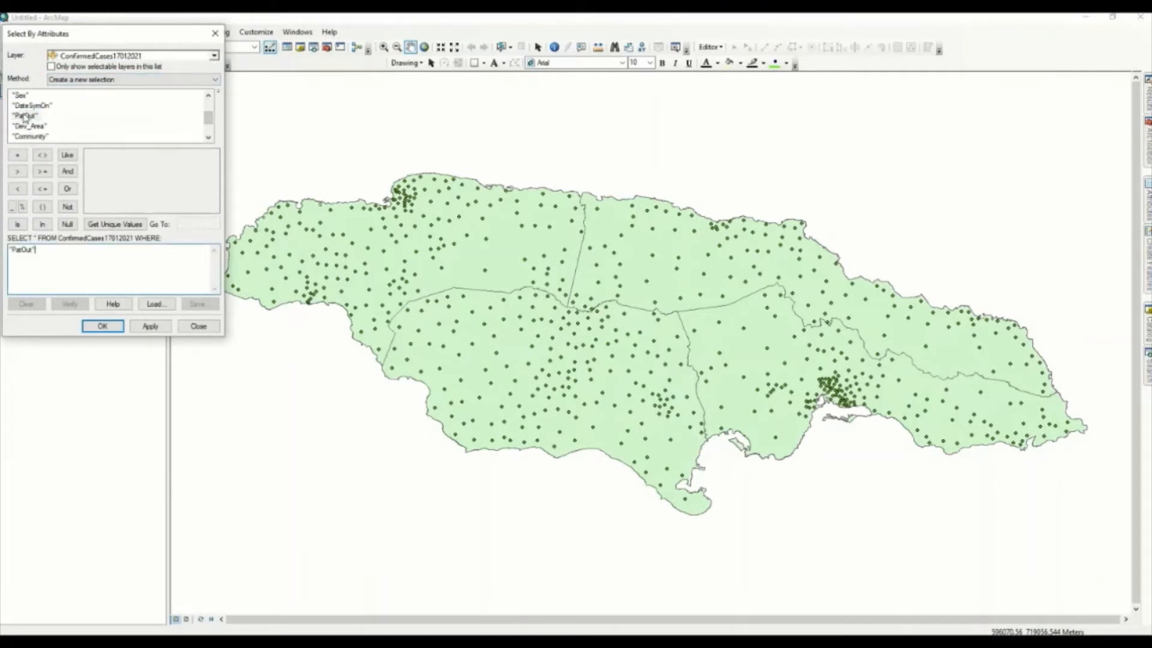
pyautogui.click(18, 155)
pyautogui.click(105, 226)
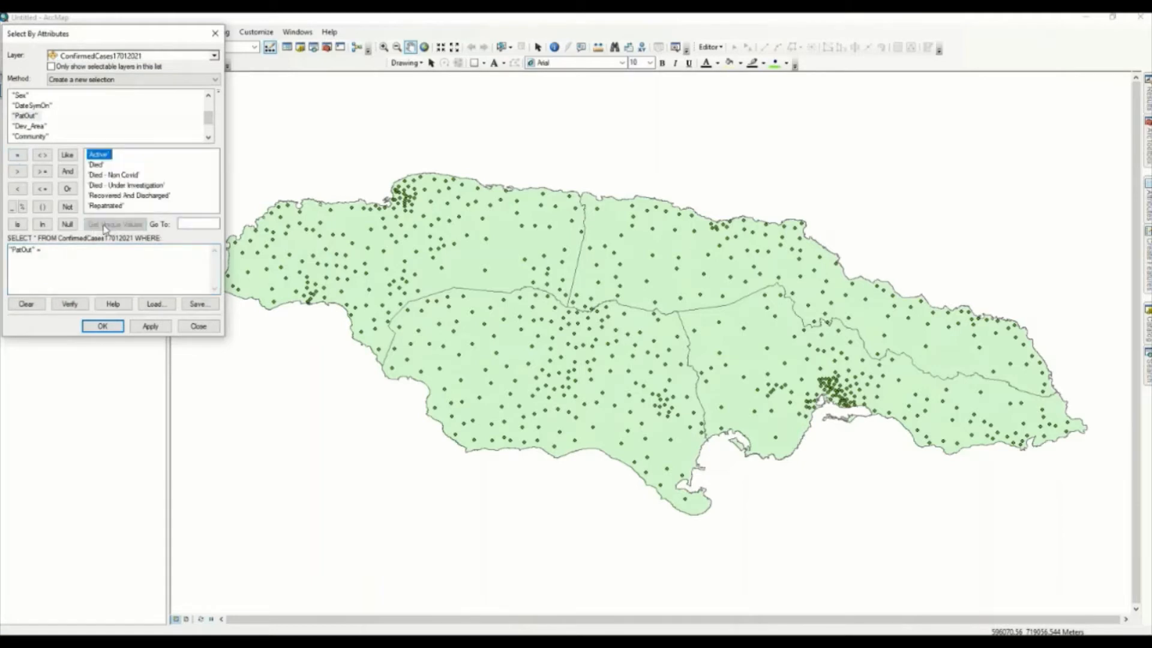
pyautogui.doubleClick(99, 155)
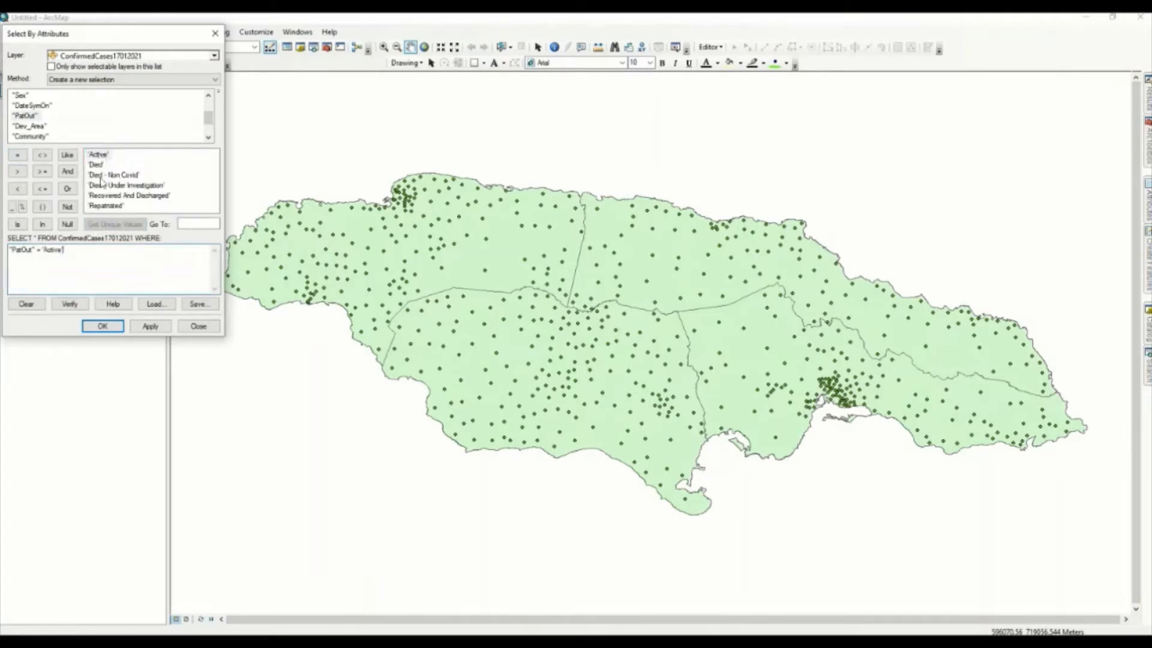
pyautogui.click(144, 327)
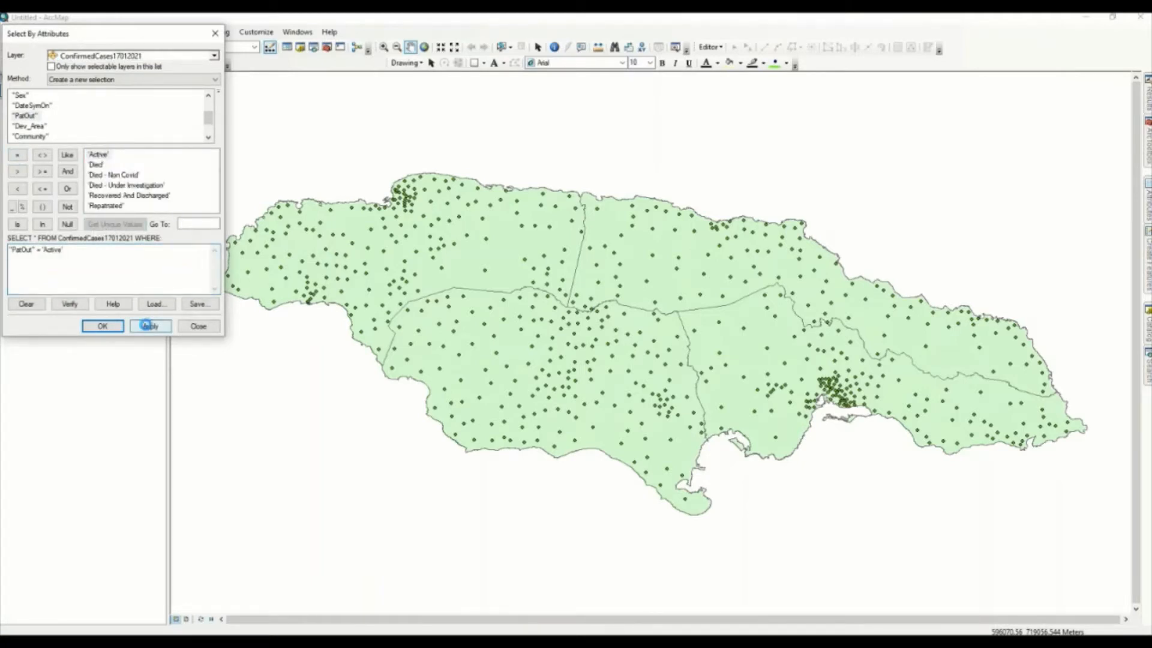
pyautogui.click(102, 326)
# Start exporting the selected ConfirmedCases17012021 features using the layer's source coordinate system, with Dashboard_Data as the output folder.
pyautogui.rightClick(75, 118)
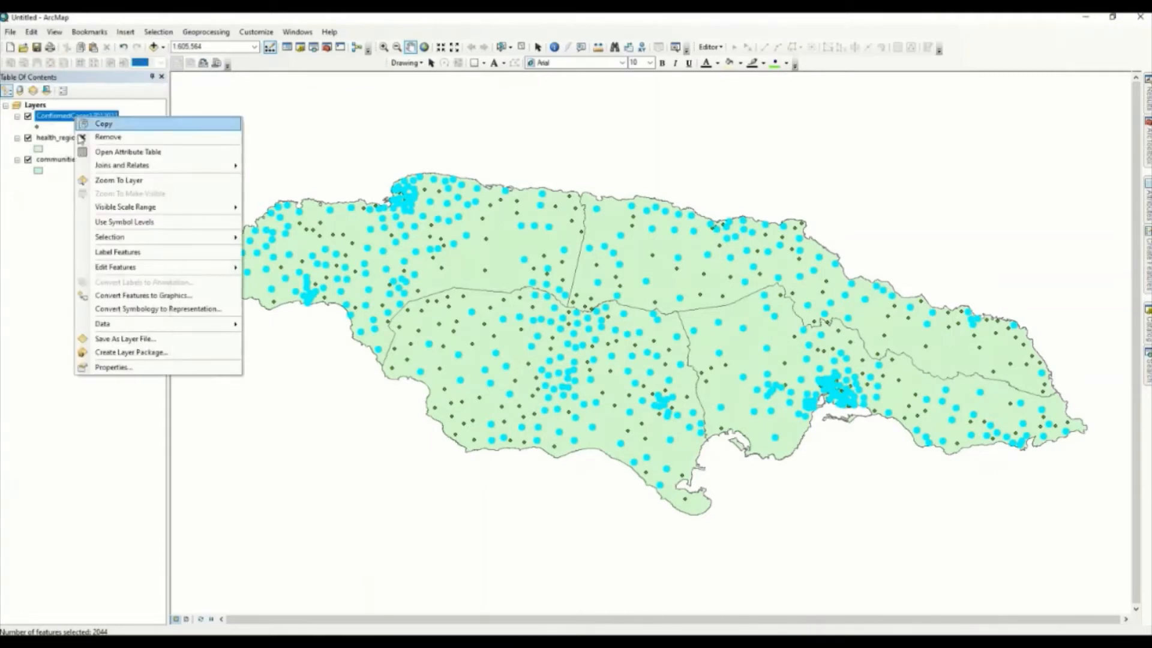
pyautogui.moveTo(200, 324)
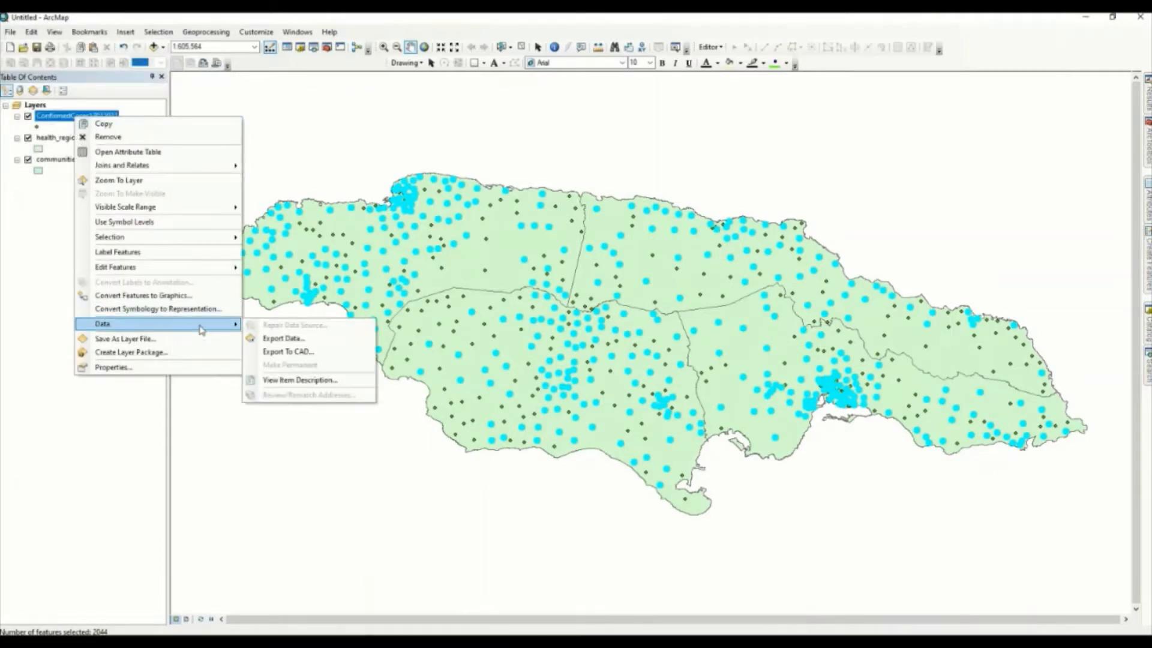
pyautogui.click(276, 338)
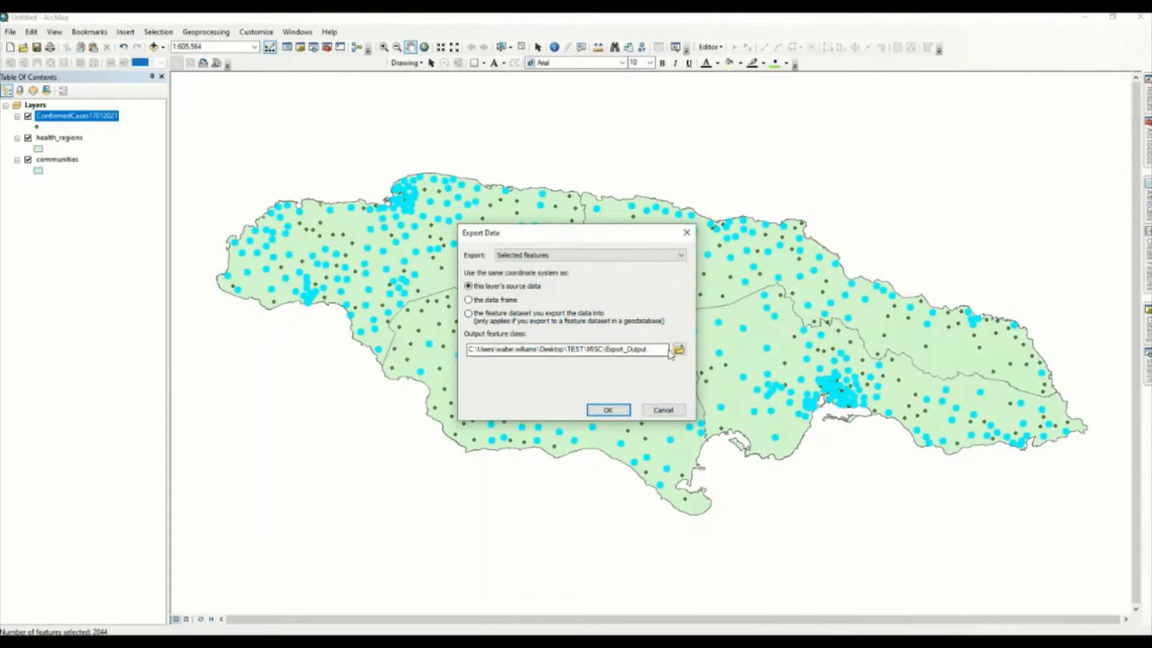
pyautogui.click(678, 349)
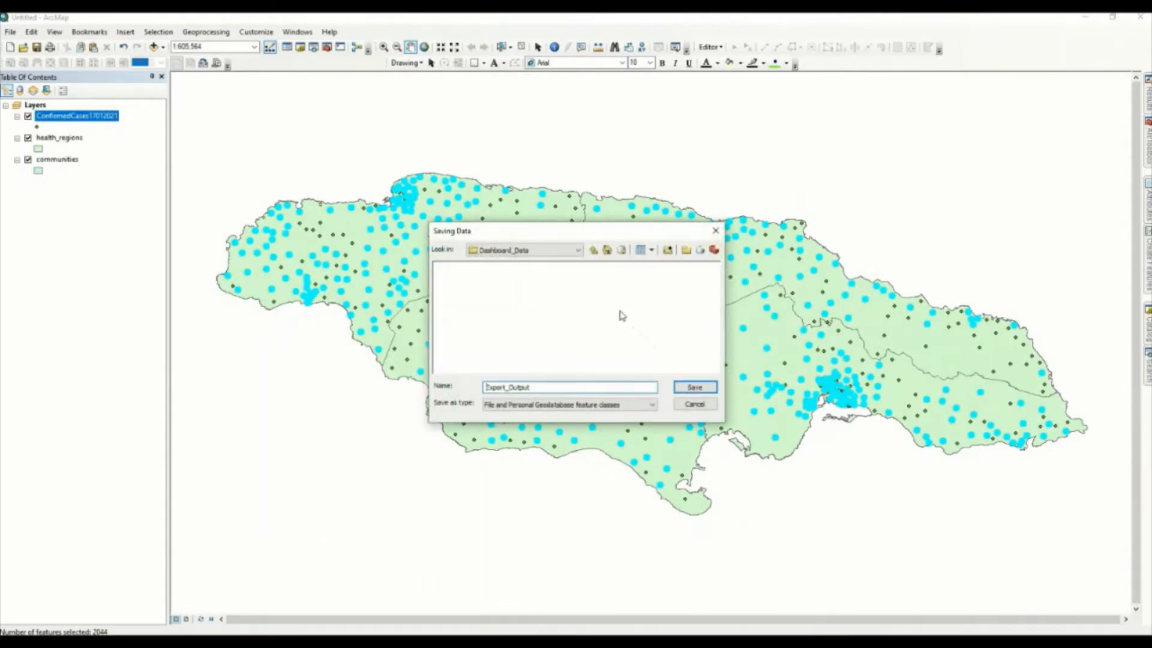
pyautogui.click(578, 250)
pyautogui.scroll(3, 563, 286)
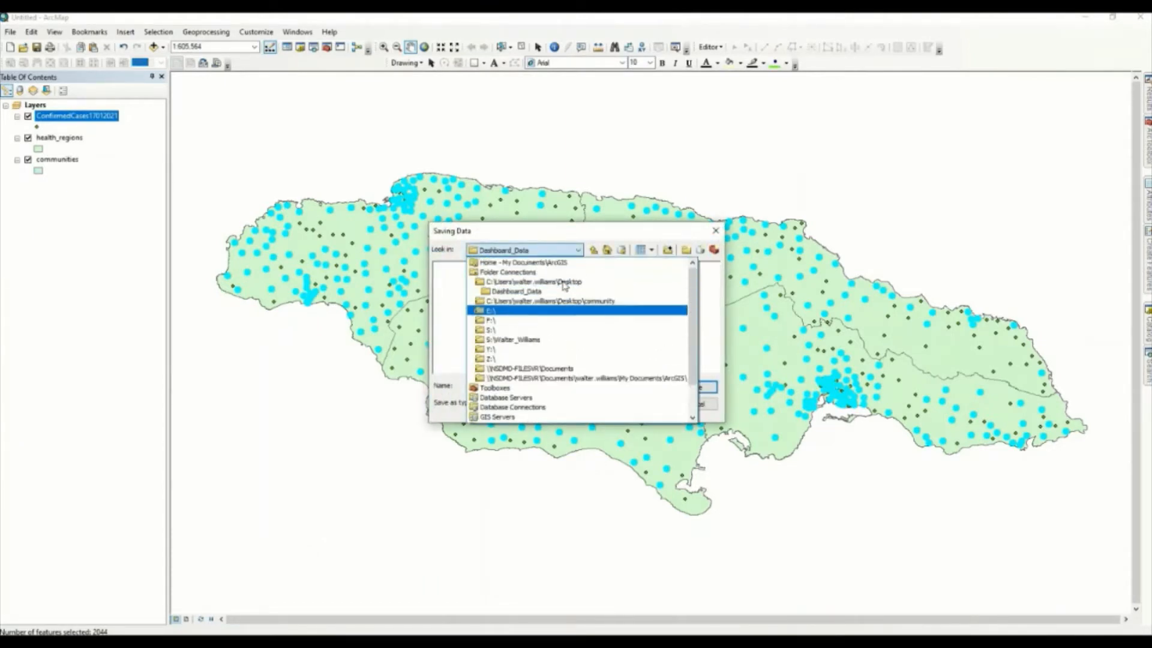
pyautogui.click(538, 291)
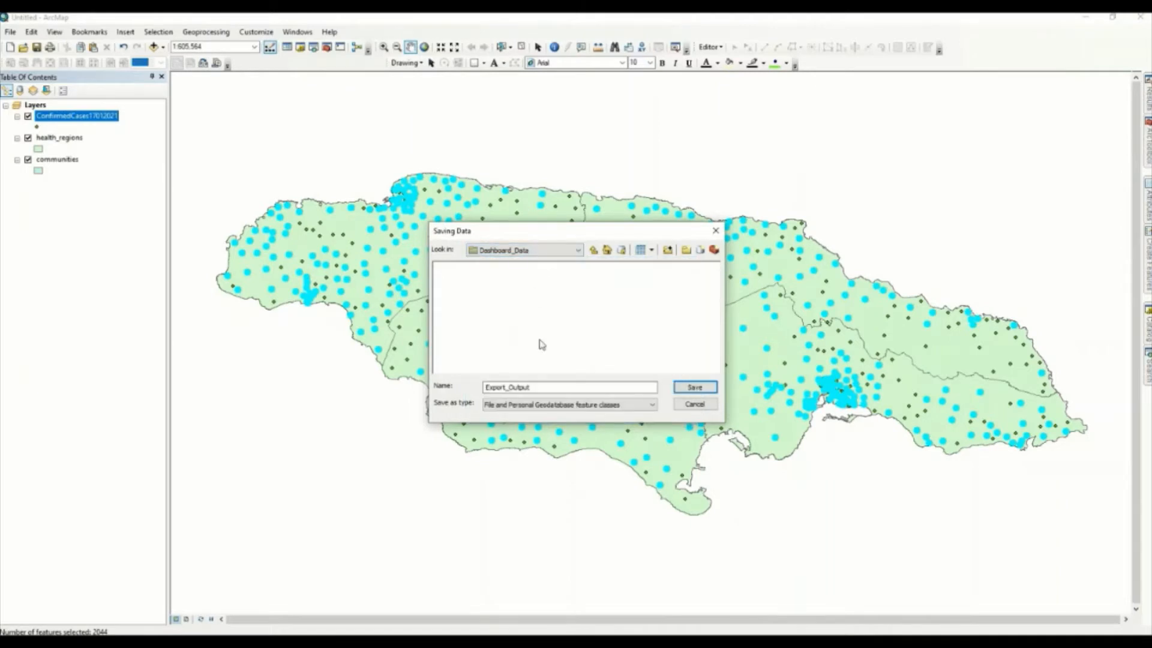
# Name the export ActiveCases17012021, save it as a shapefile, and add the exported data to the map as a layer.
pyautogui.moveTo(534, 387); pyautogui.dragTo(480, 390)
pyautogui.write('ActiveCases17012021')
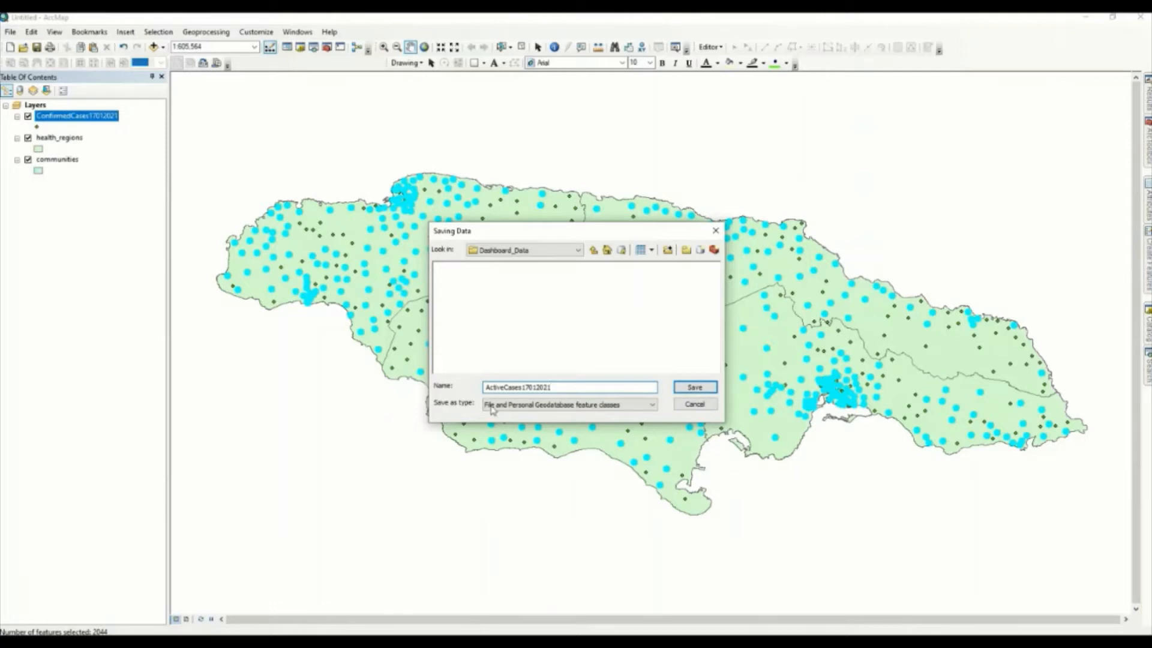
pyautogui.click(514, 408)
pyautogui.click(615, 414)
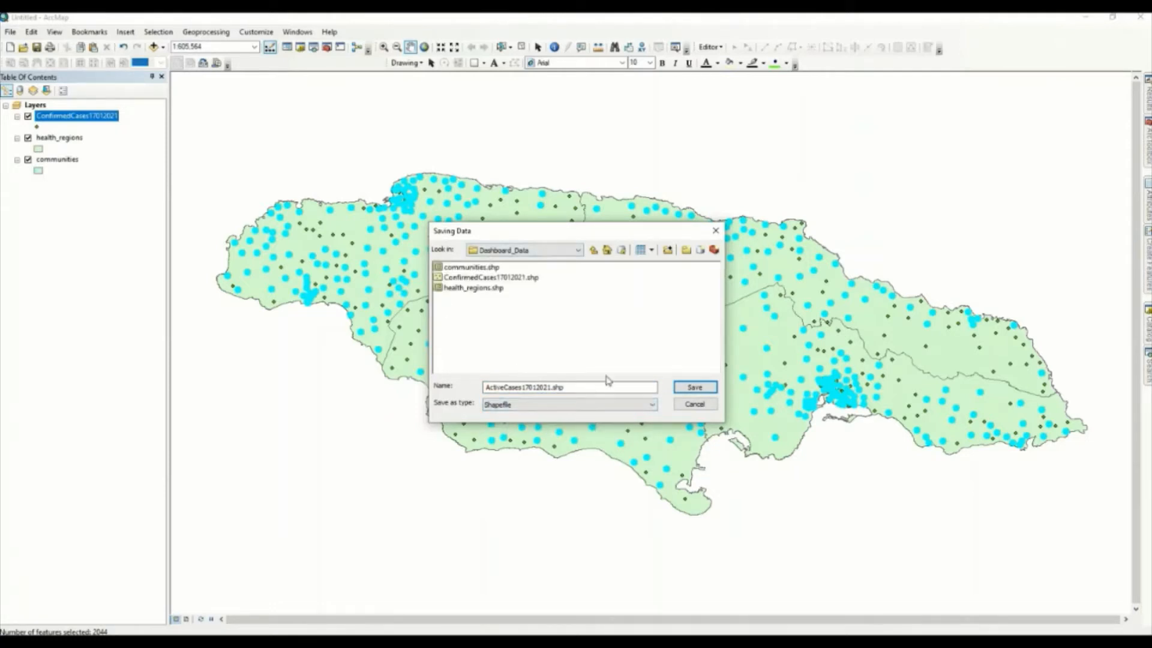
pyautogui.click(678, 388)
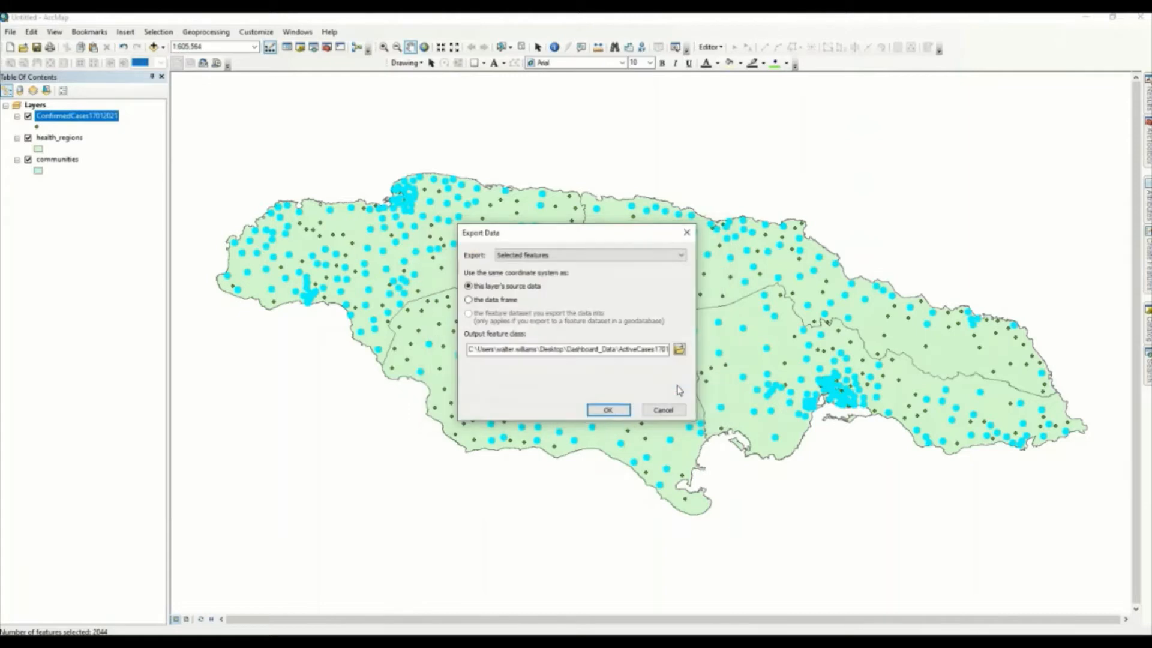
pyautogui.click(608, 410)
pyautogui.click(624, 372)
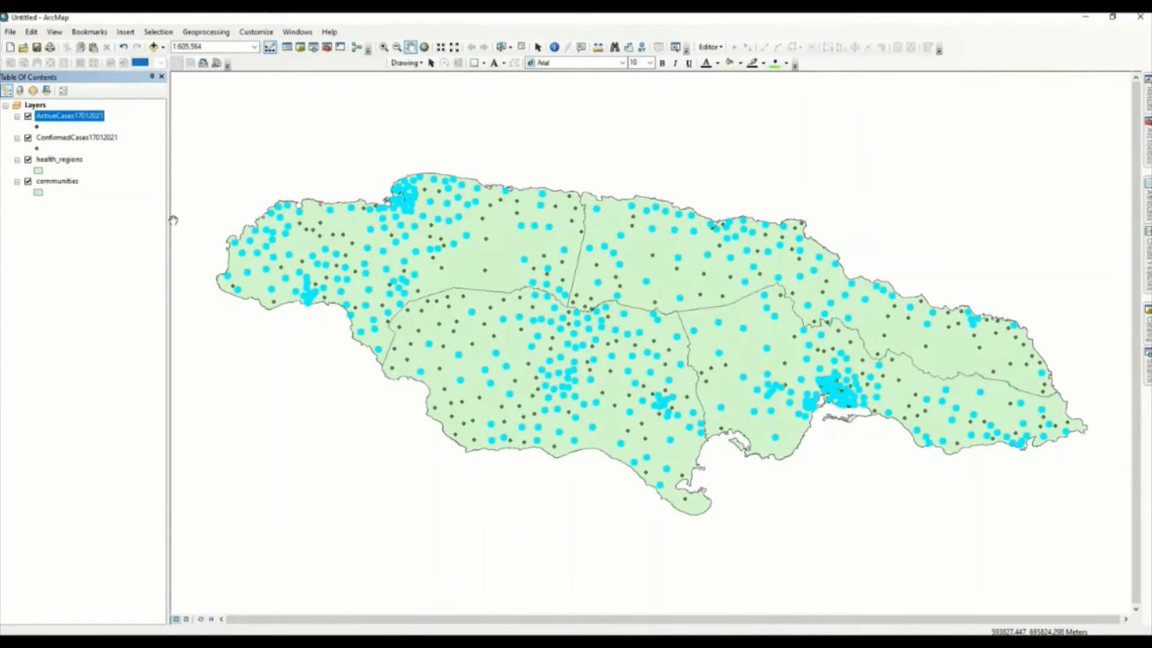
# Hide the ActiveCases17012021, ConfirmedCases17012021 and health_regions layers so that only communities is displayed.
pyautogui.click(28, 117)
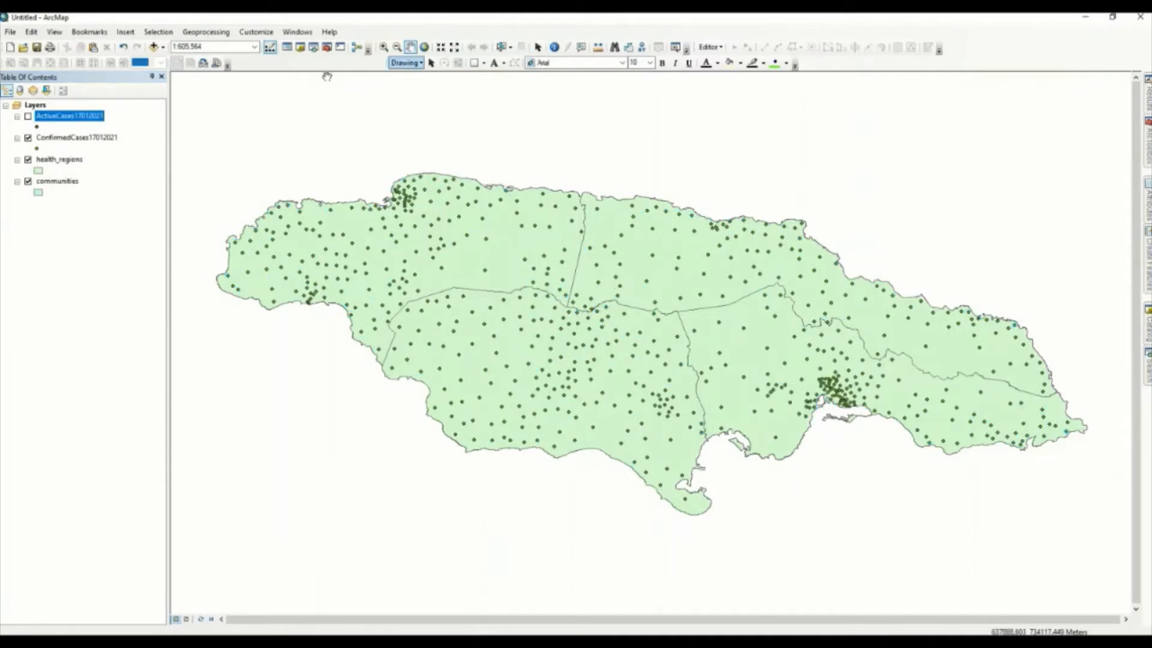
pyautogui.click(27, 138)
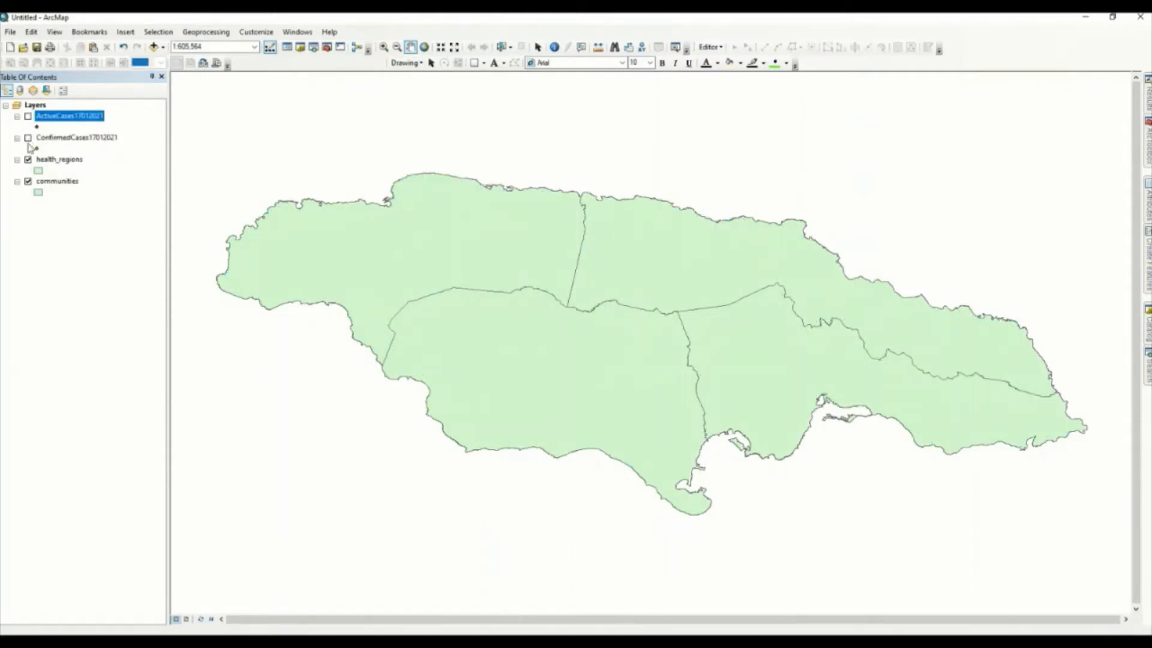
pyautogui.click(28, 160)
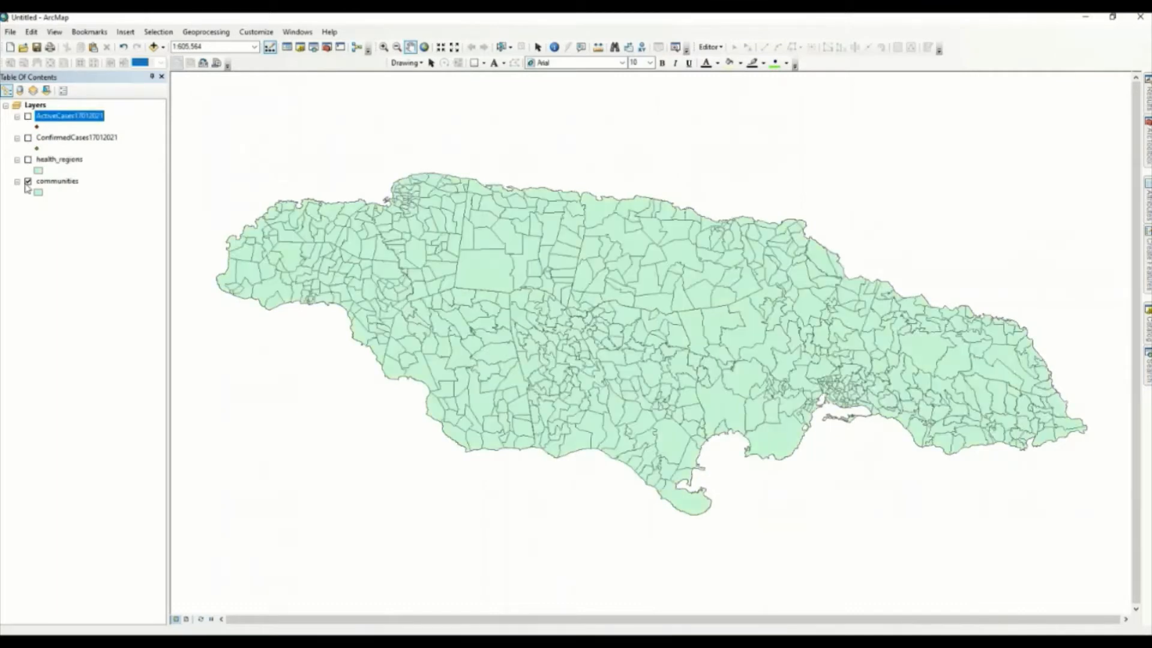
# Start a join on the communities layer based on spatial location, with ConfirmedCases17012021 as the layer to join.
pyautogui.rightClick(57, 187)
pyautogui.moveTo(90, 231)
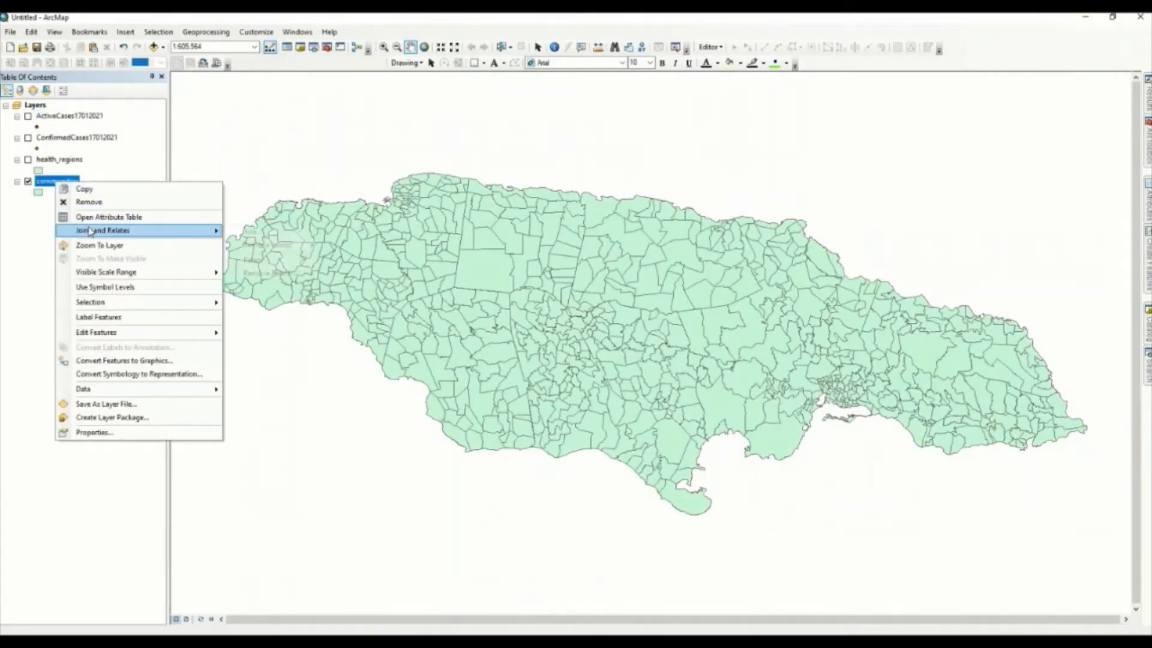
pyautogui.click(270, 235)
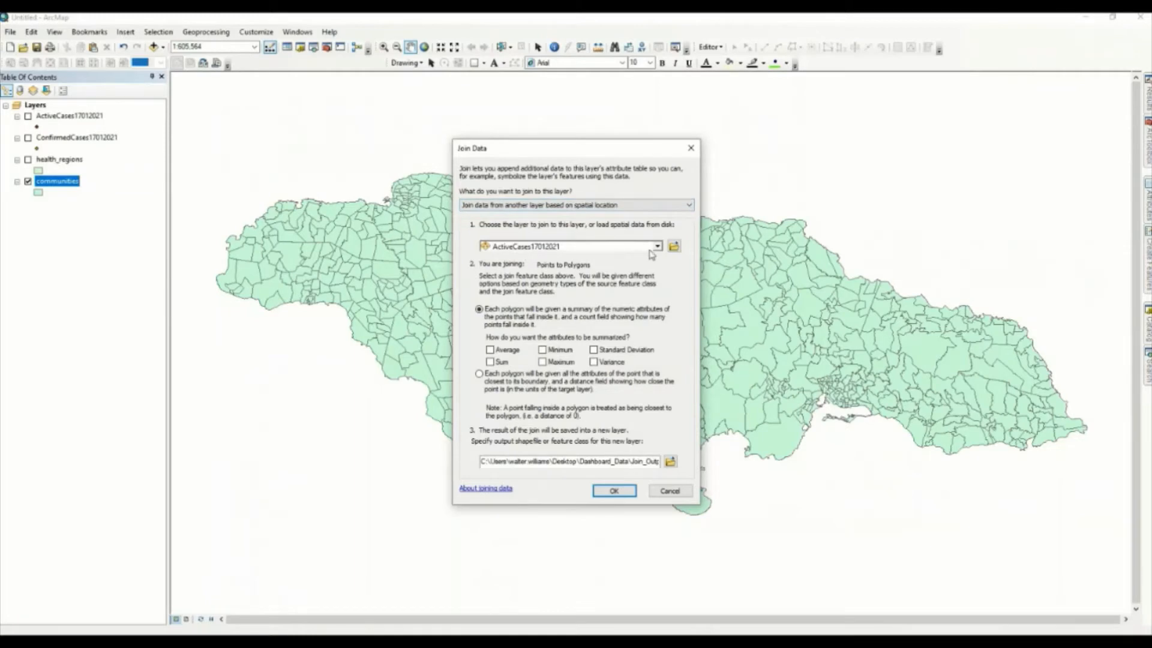
pyautogui.click(658, 247)
pyautogui.click(566, 269)
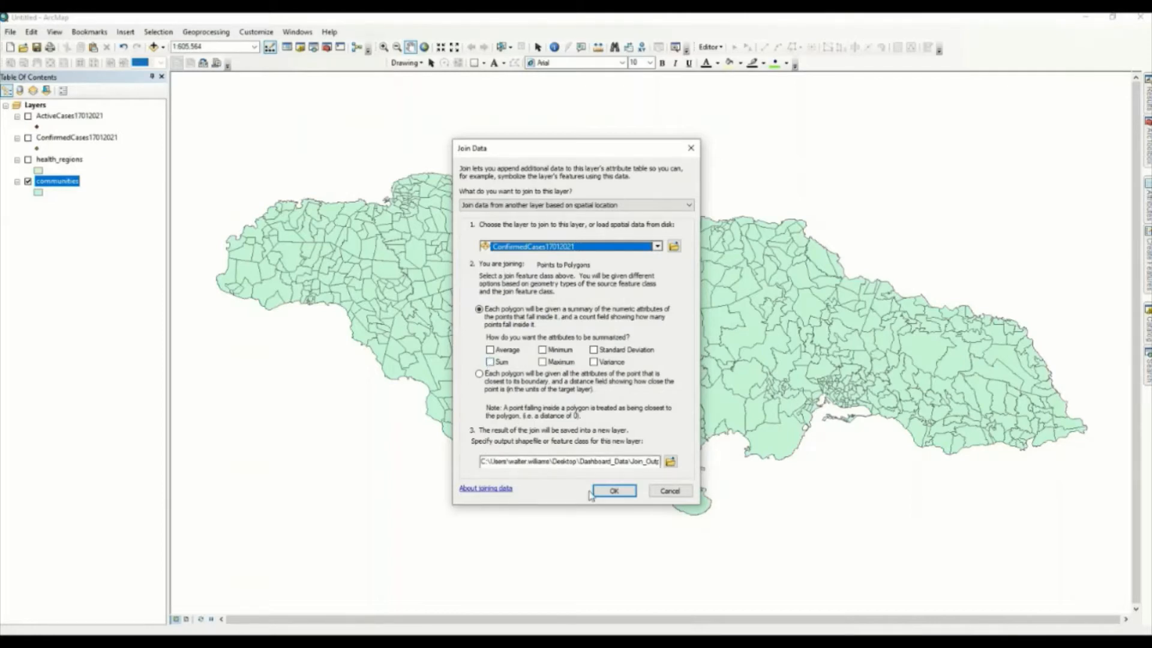
# Name the join output ConfirmedCases_by_community17012021.shp in Dashboard_Data and run the spatial join.
pyautogui.click(672, 460)
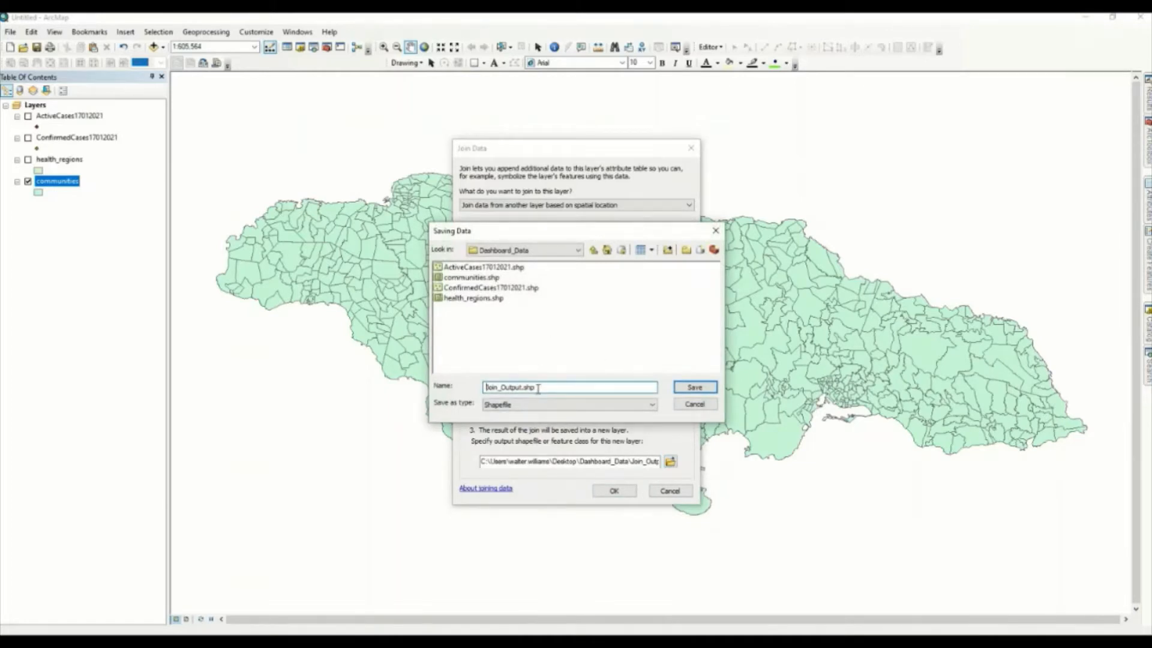
pyautogui.click(502, 288)
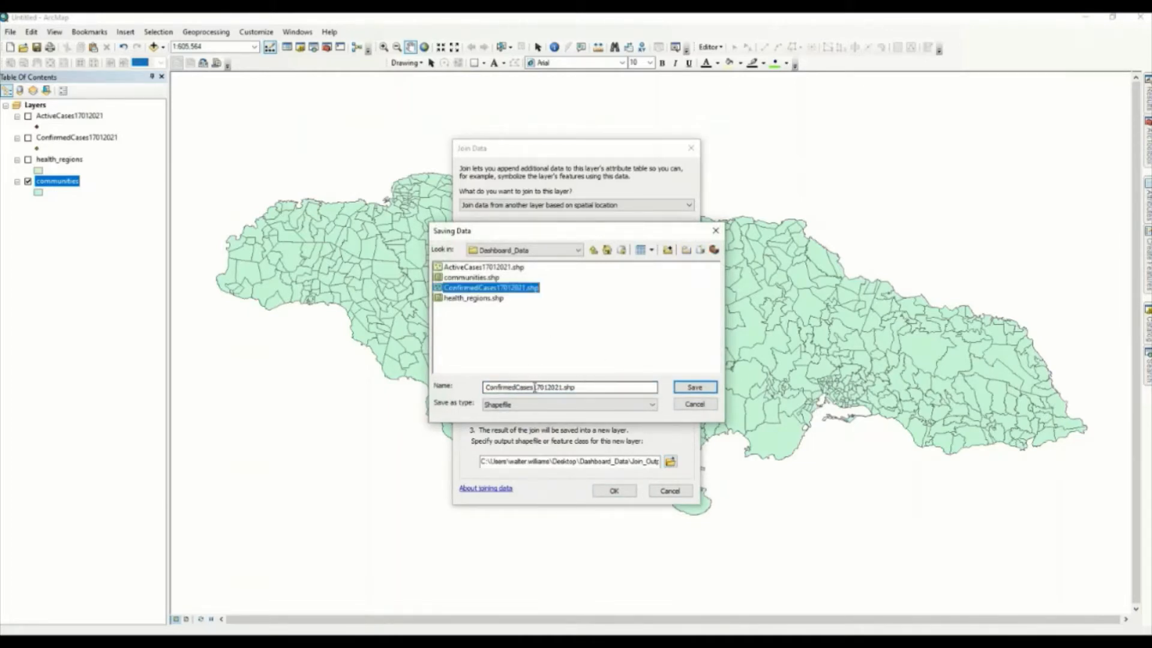
pyautogui.click(533, 388)
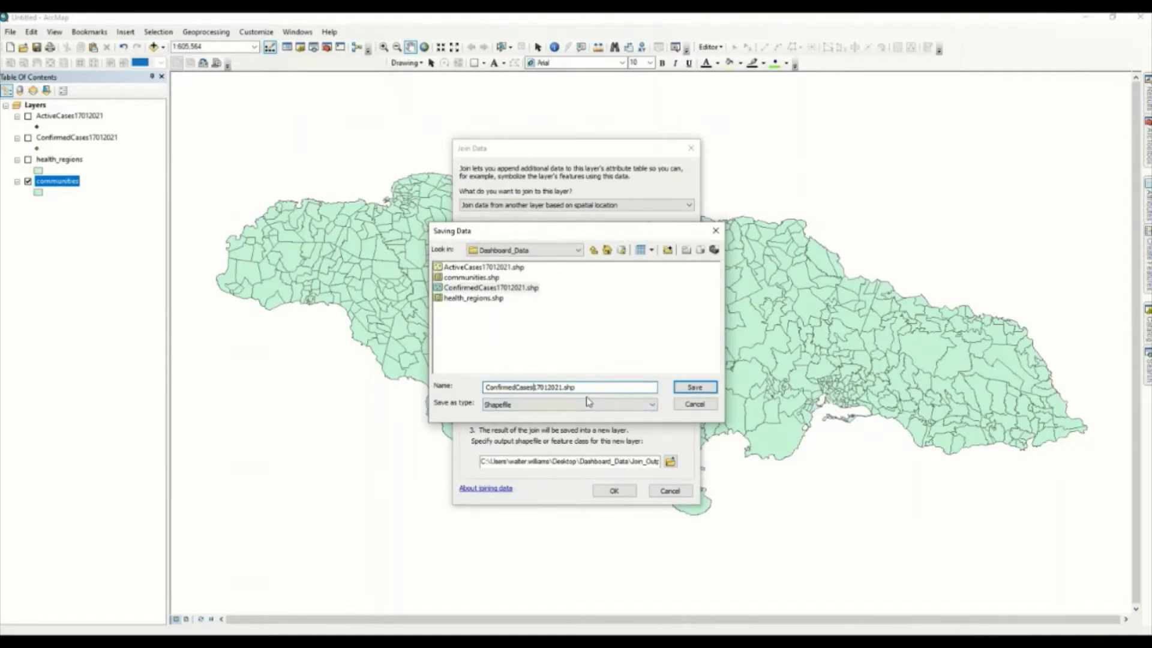
pyautogui.write('_by_community')
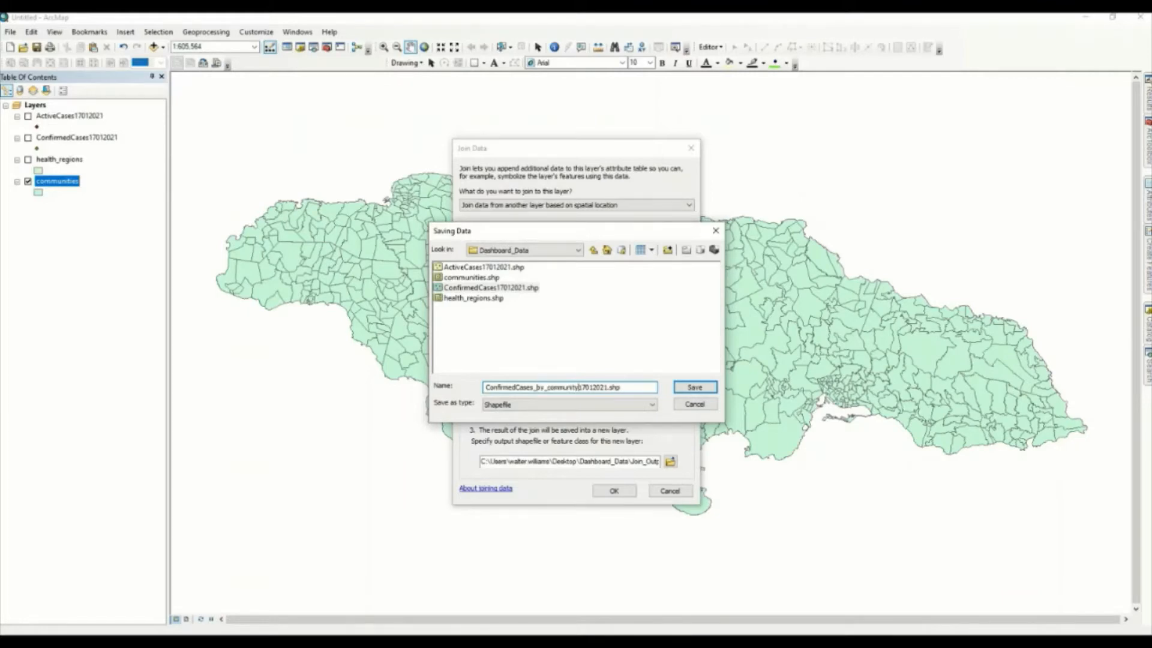
pyautogui.click(693, 388)
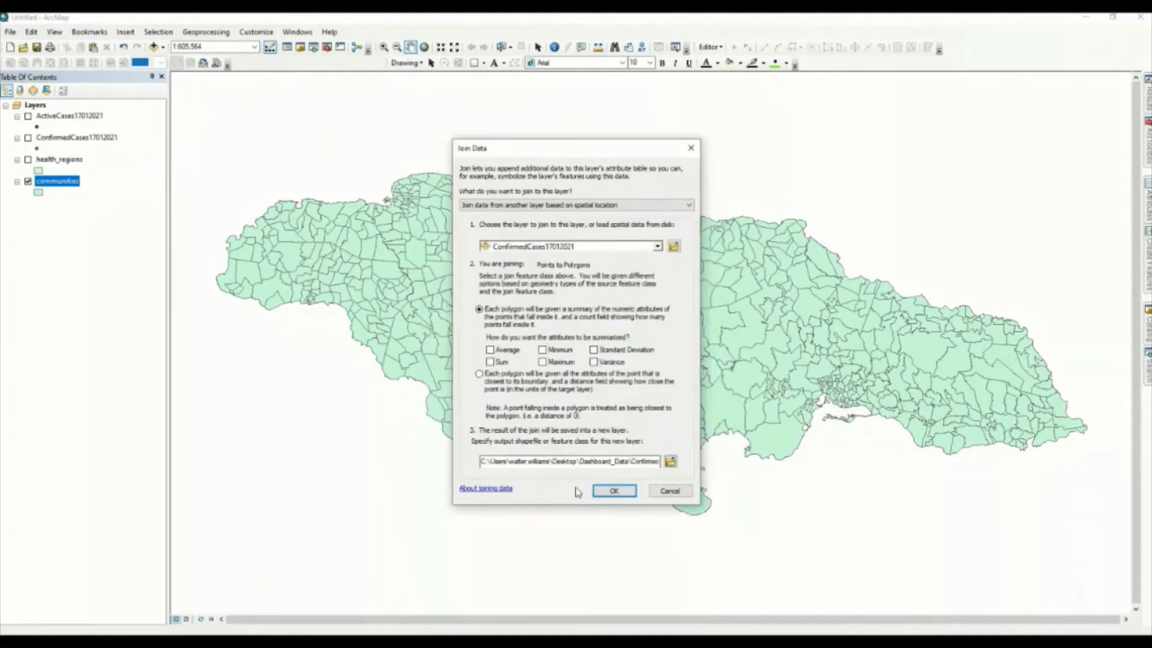
pyautogui.click(616, 489)
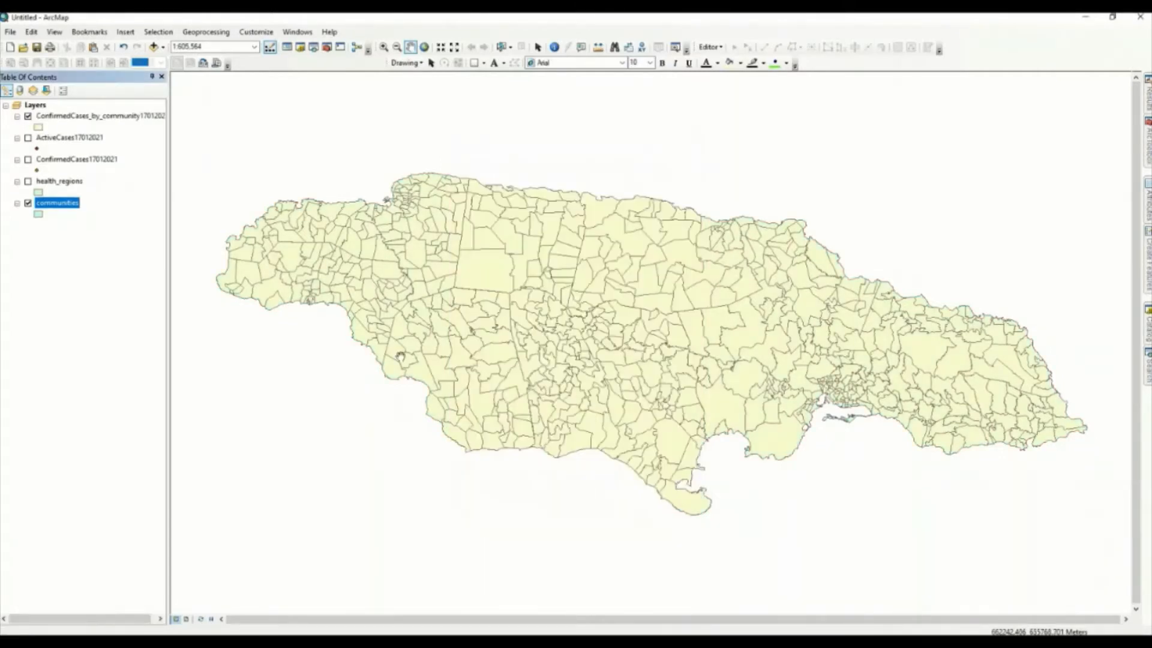
# Hide the ConfirmedCases_by_community17012021 layer and start a spatial join on communities with ActiveCases17012021.
pyautogui.click(28, 116)
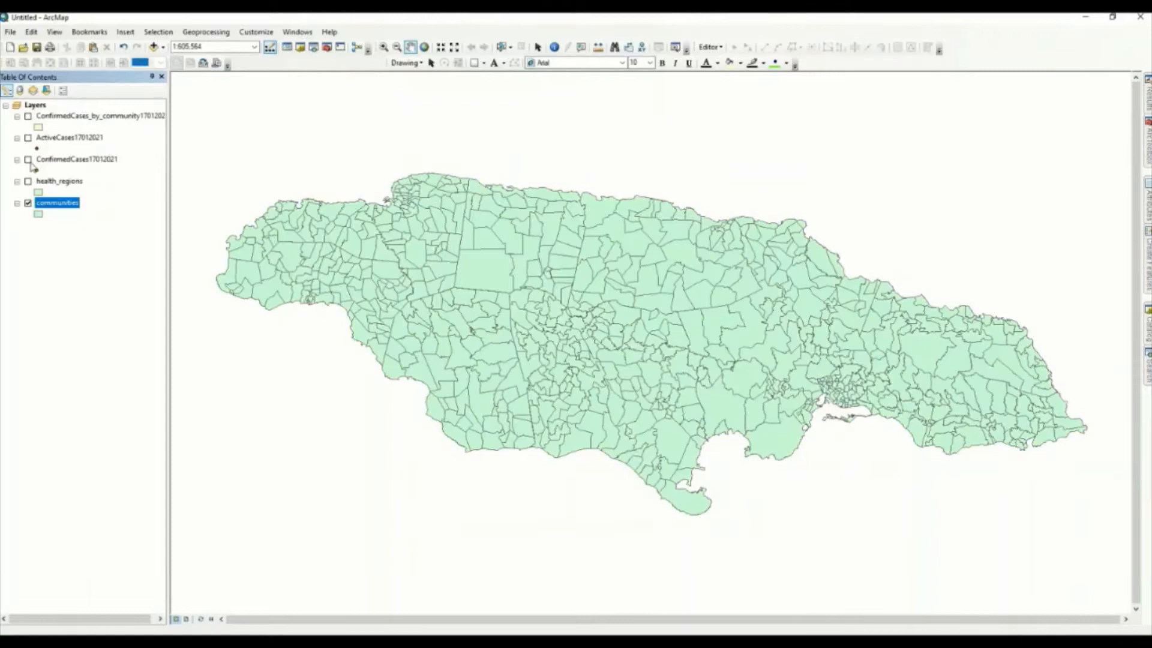
pyautogui.rightClick(66, 204)
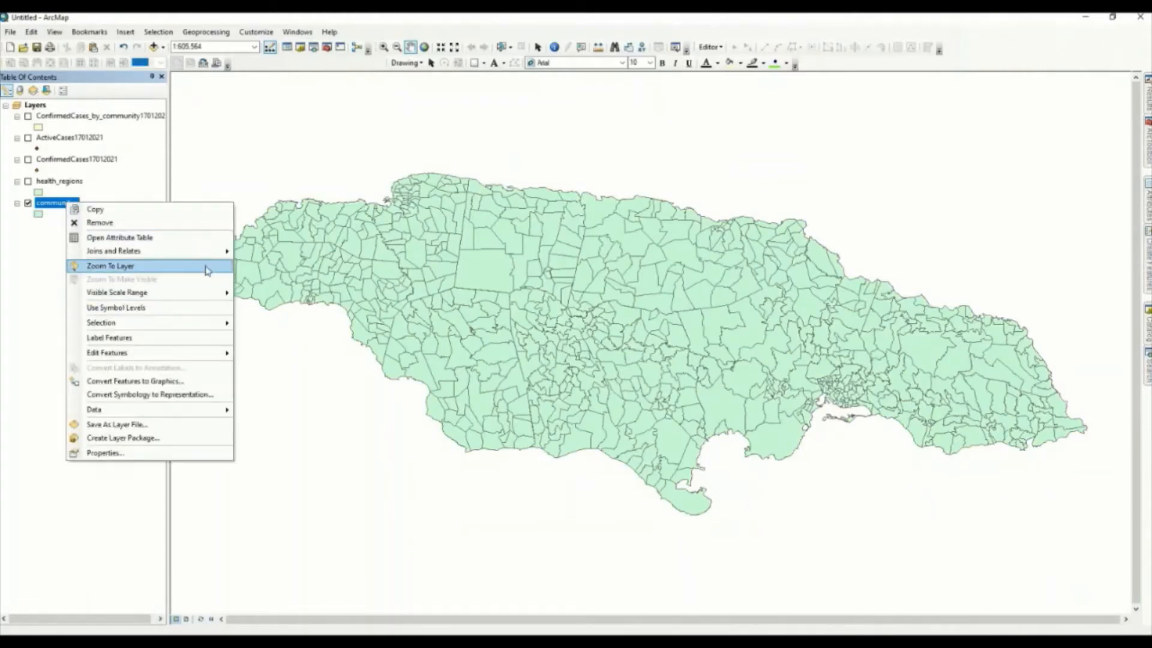
pyautogui.moveTo(225, 251)
pyautogui.click(262, 252)
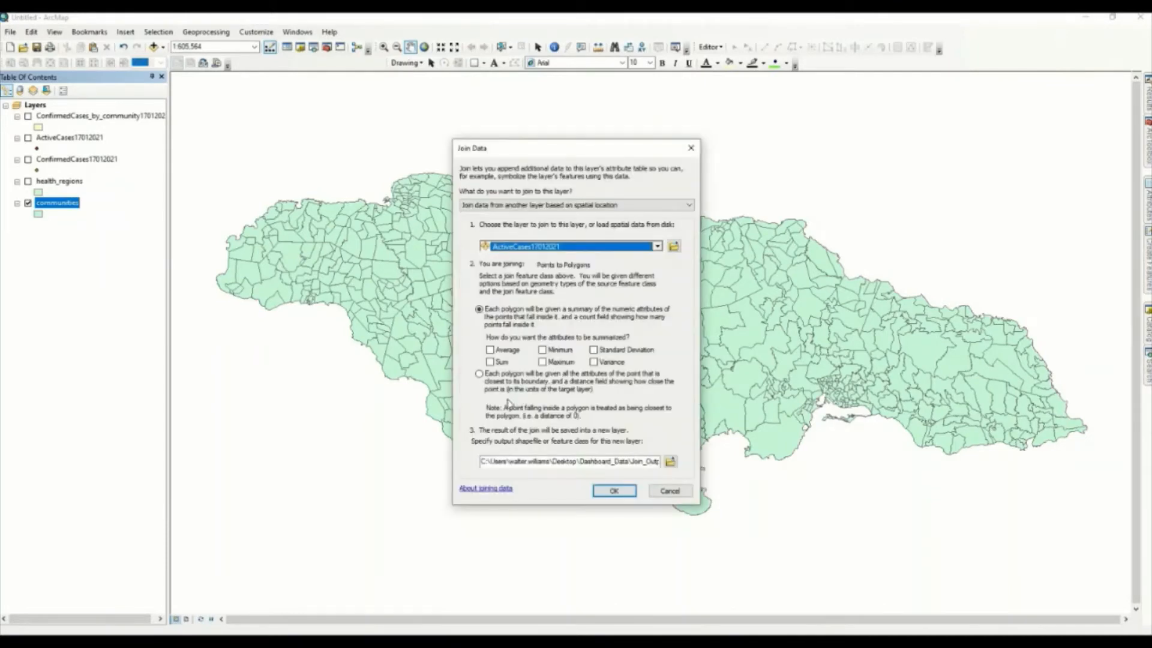
# Name the join output ActiveCases_by_community17012021.shp in Dashboard_Data and run the spatial join.
pyautogui.click(670, 461)
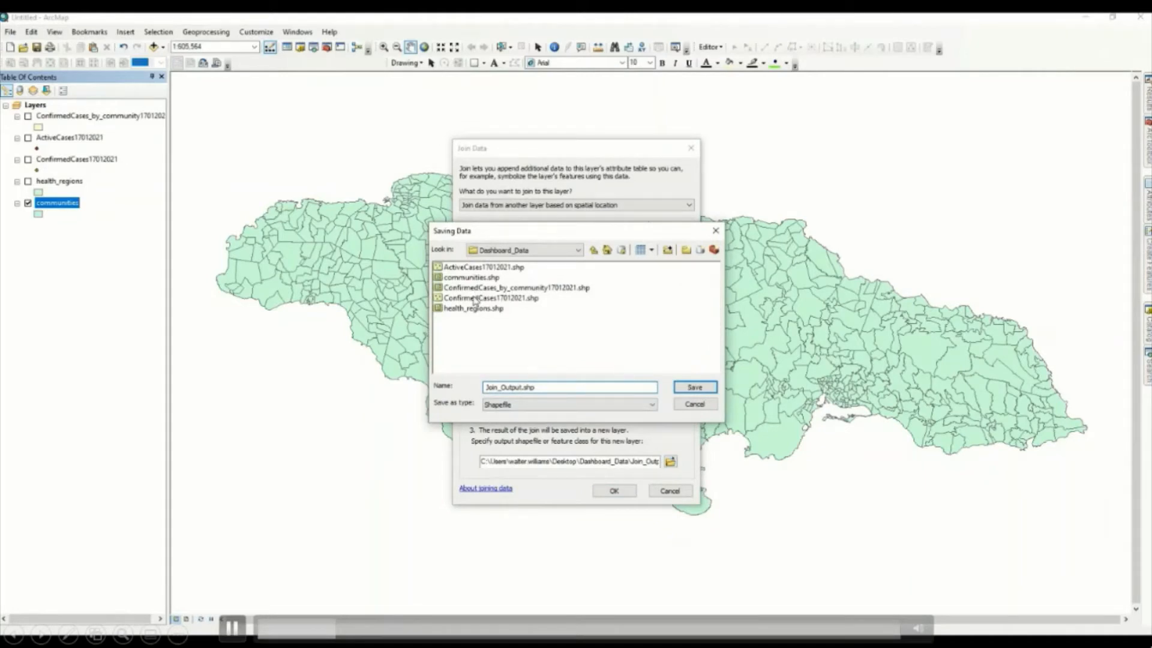
pyautogui.click(475, 288)
pyautogui.moveTo(517, 388); pyautogui.dragTo(462, 386)
pyautogui.write('Act')
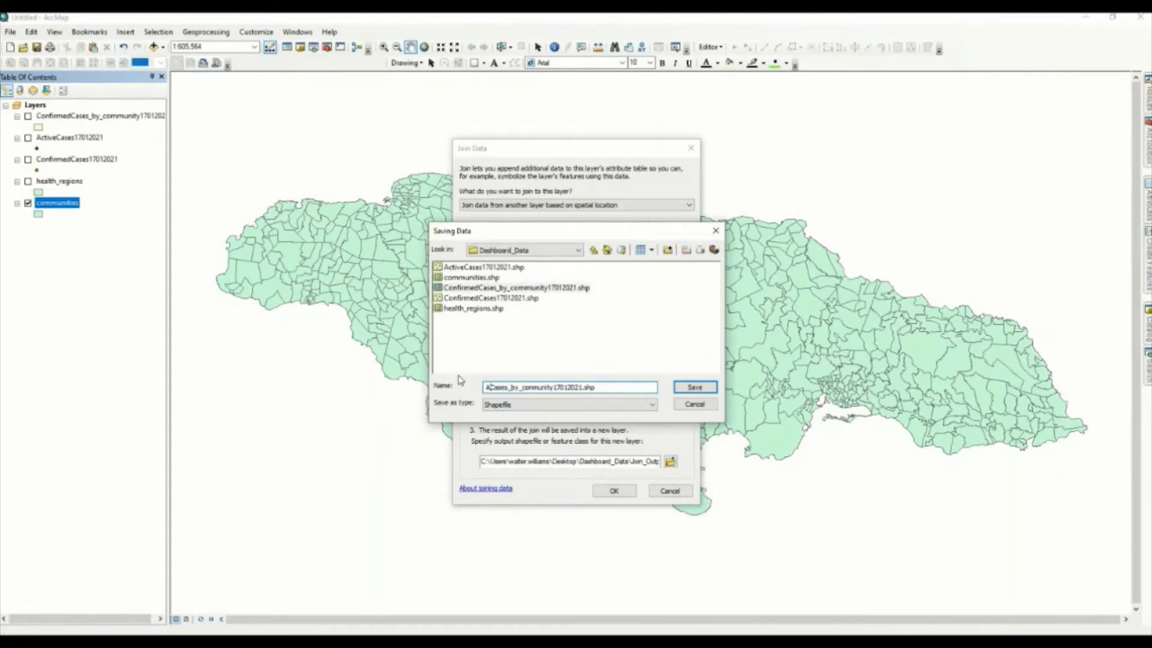
pyautogui.write('ive')
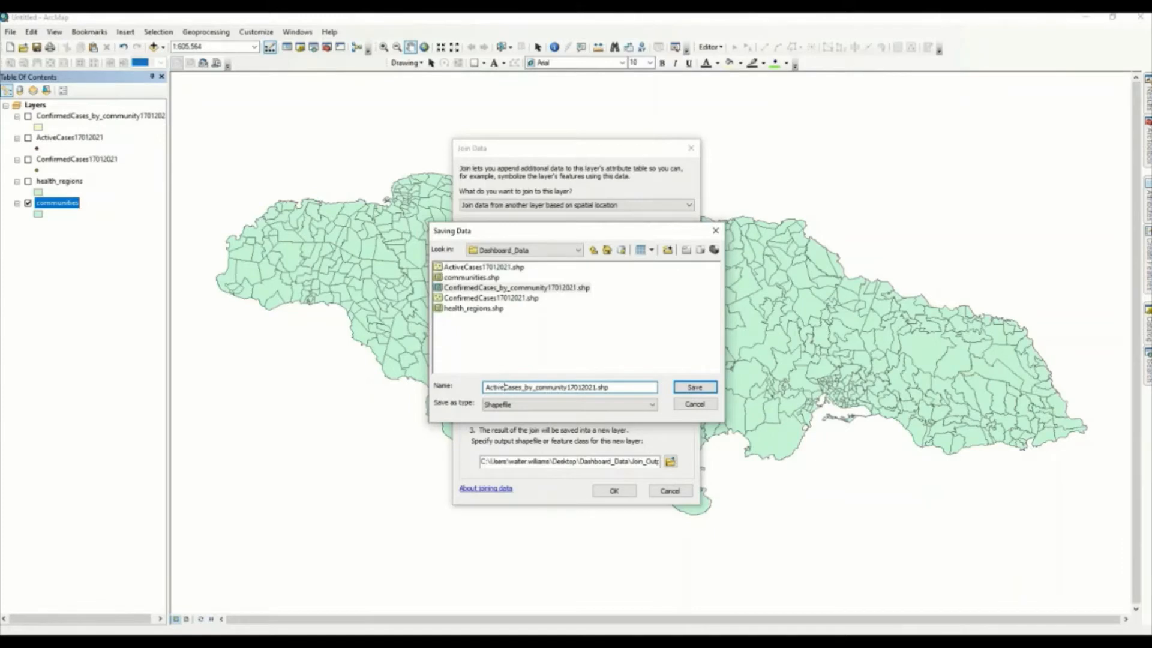
pyautogui.click(693, 388)
pyautogui.click(613, 490)
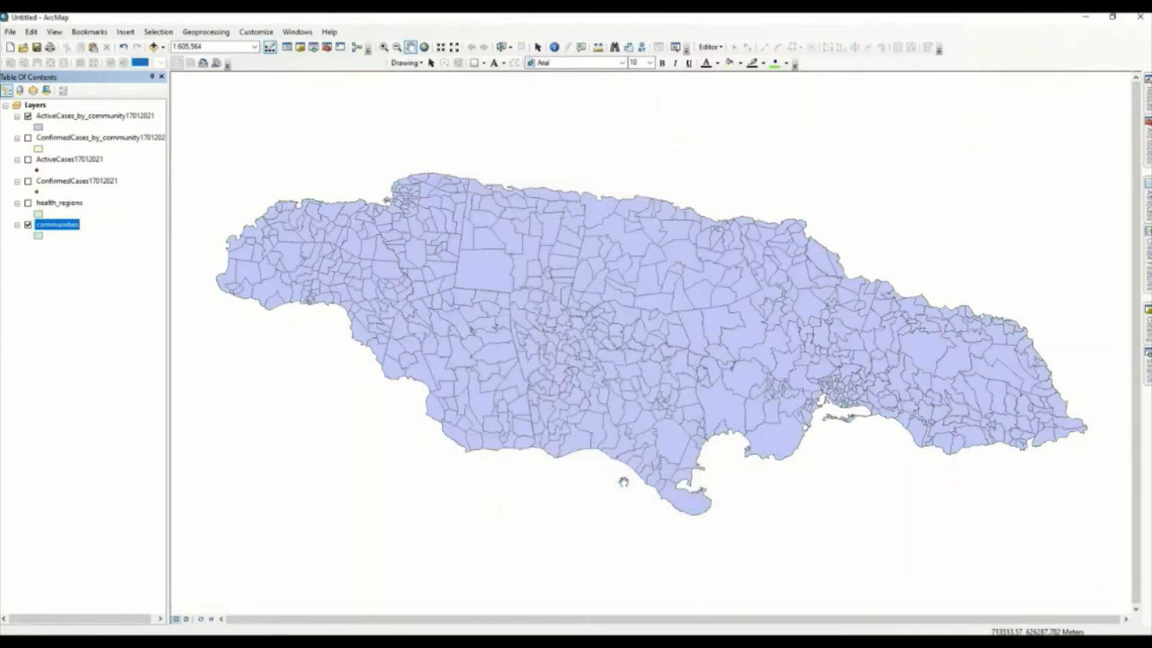
# Hide the ActiveCases_by_community17012021 and communities layers, and display health_regions with ConfirmedCases17012021.
pyautogui.click(28, 116)
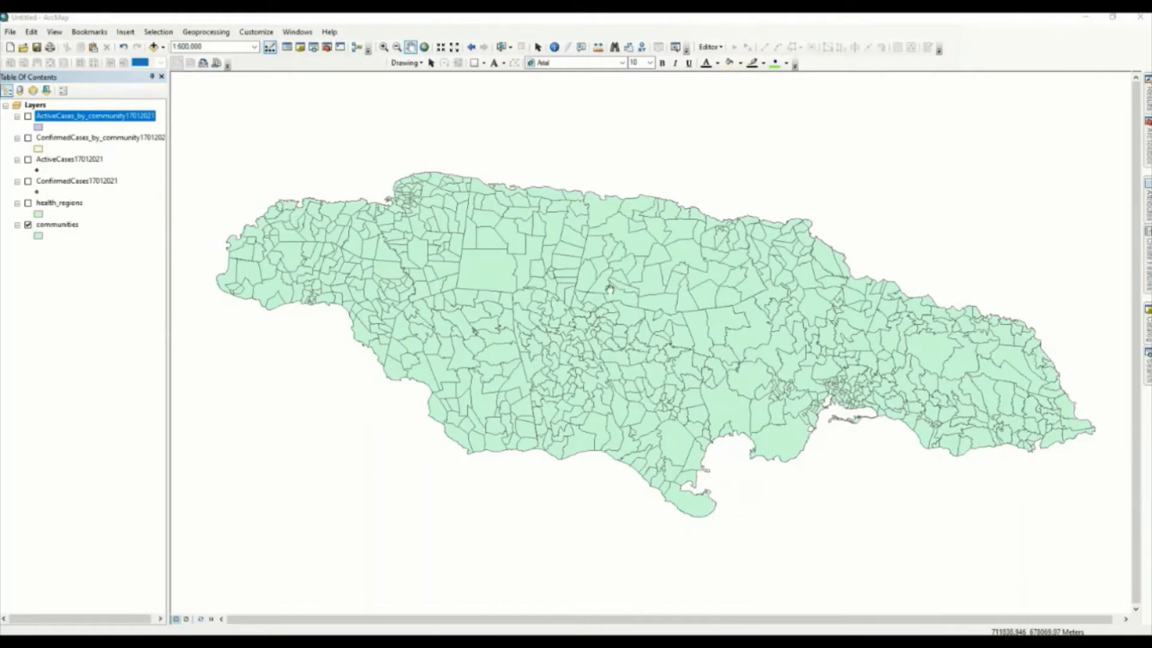
pyautogui.click(27, 225)
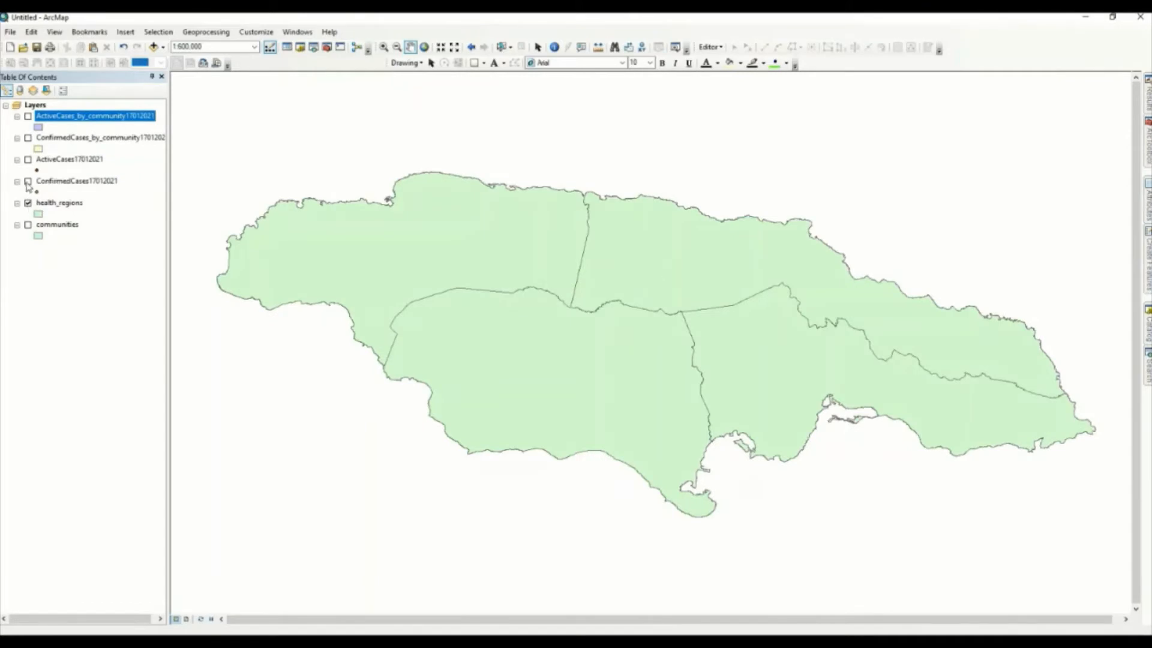
pyautogui.click(59, 204)
# Start a spatial join on the health_regions layer with ConfirmedCases17012021 as the layer to join.
pyautogui.rightClick(60, 206)
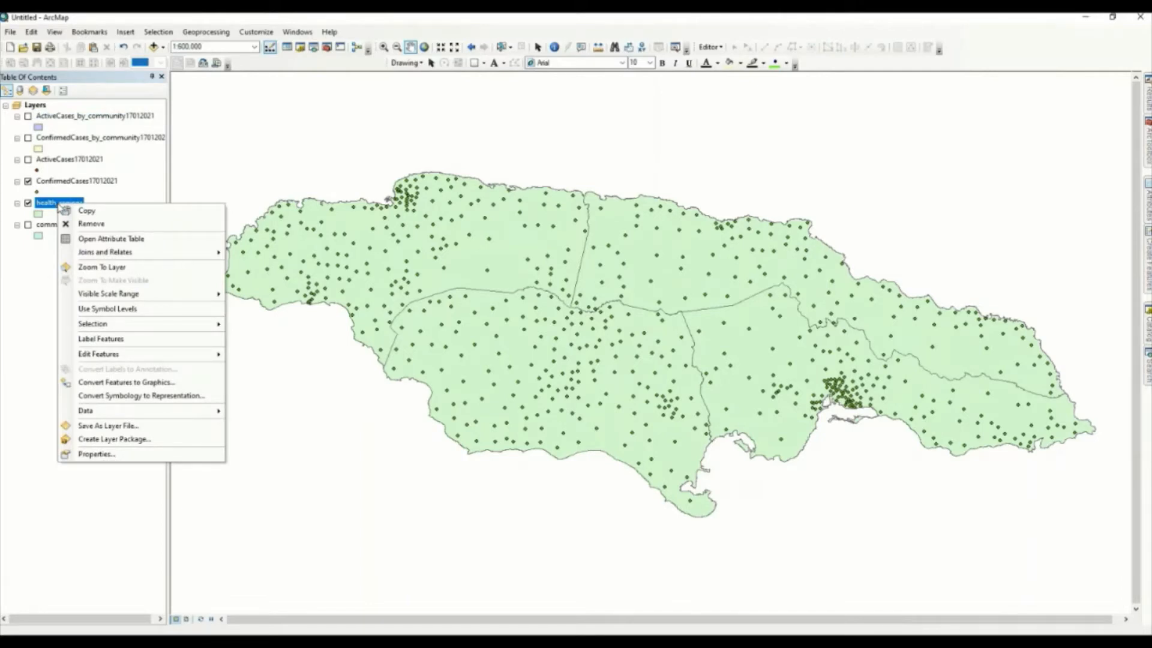
pyautogui.click(247, 253)
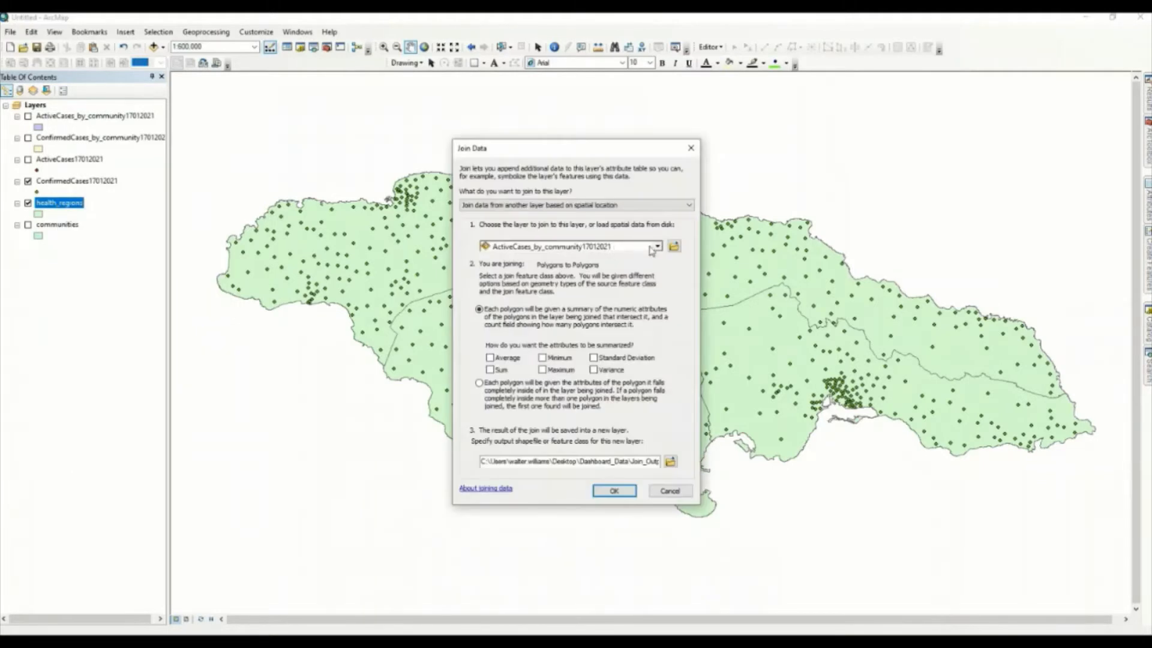
pyautogui.click(657, 247)
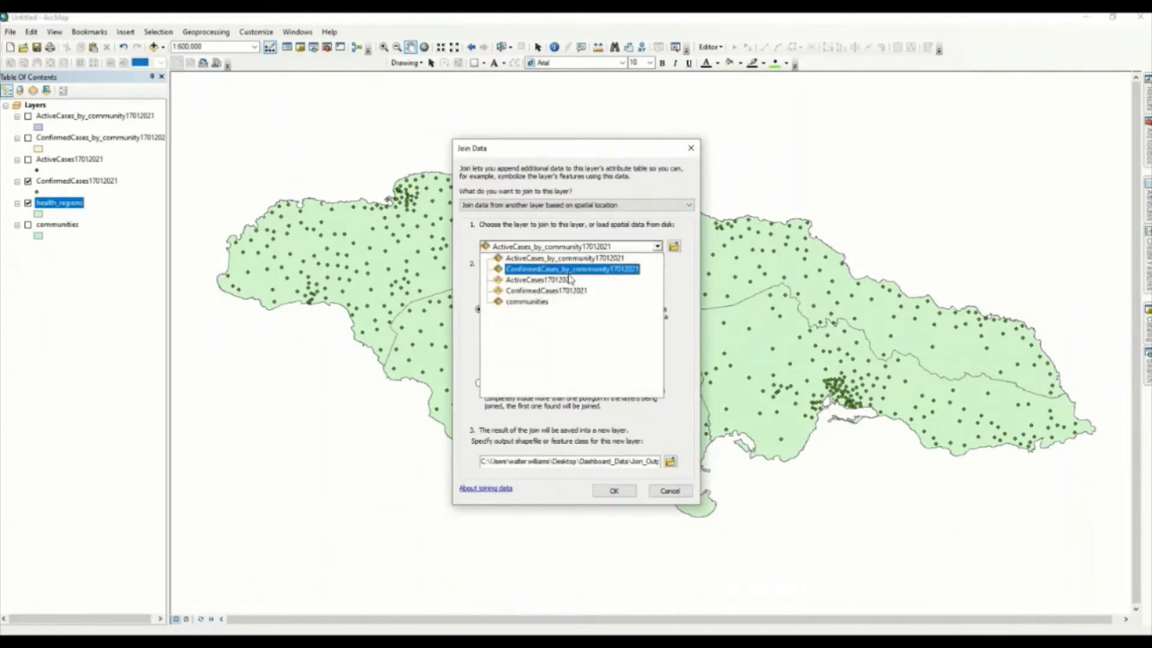
pyautogui.click(566, 296)
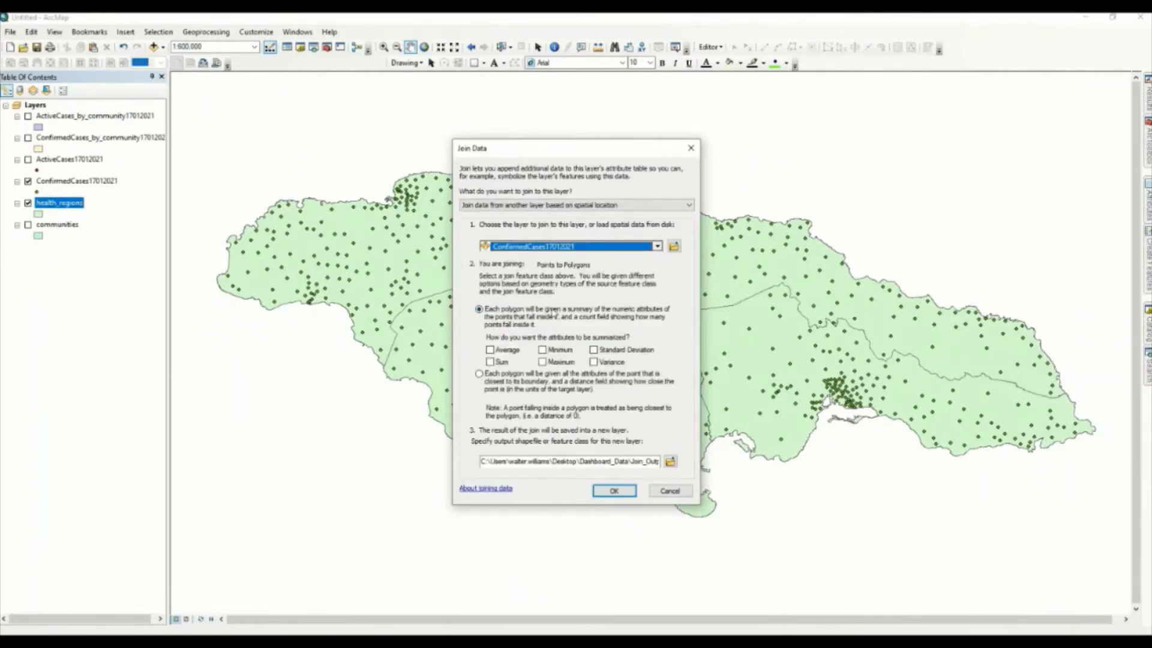
# Name the join output ConfirmedCases_by_region17012021.shp in Dashboard_Data and run the spatial join.
pyautogui.click(669, 461)
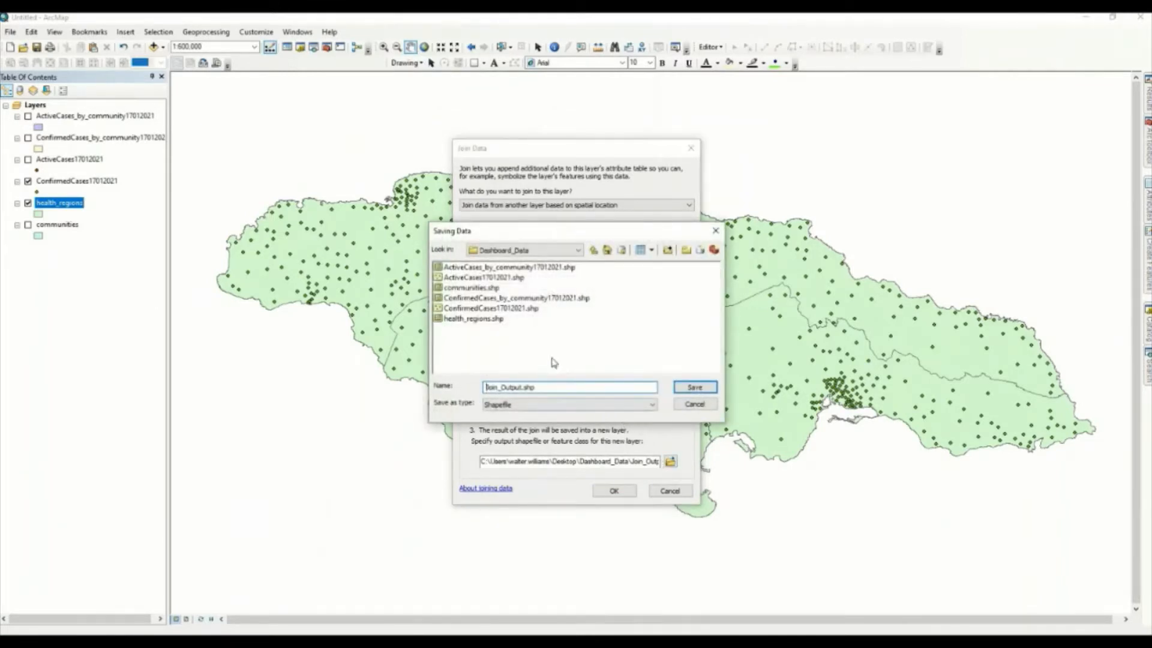
pyautogui.click(480, 298)
pyautogui.moveTo(580, 387); pyautogui.dragTo(551, 388)
pyautogui.write('re')
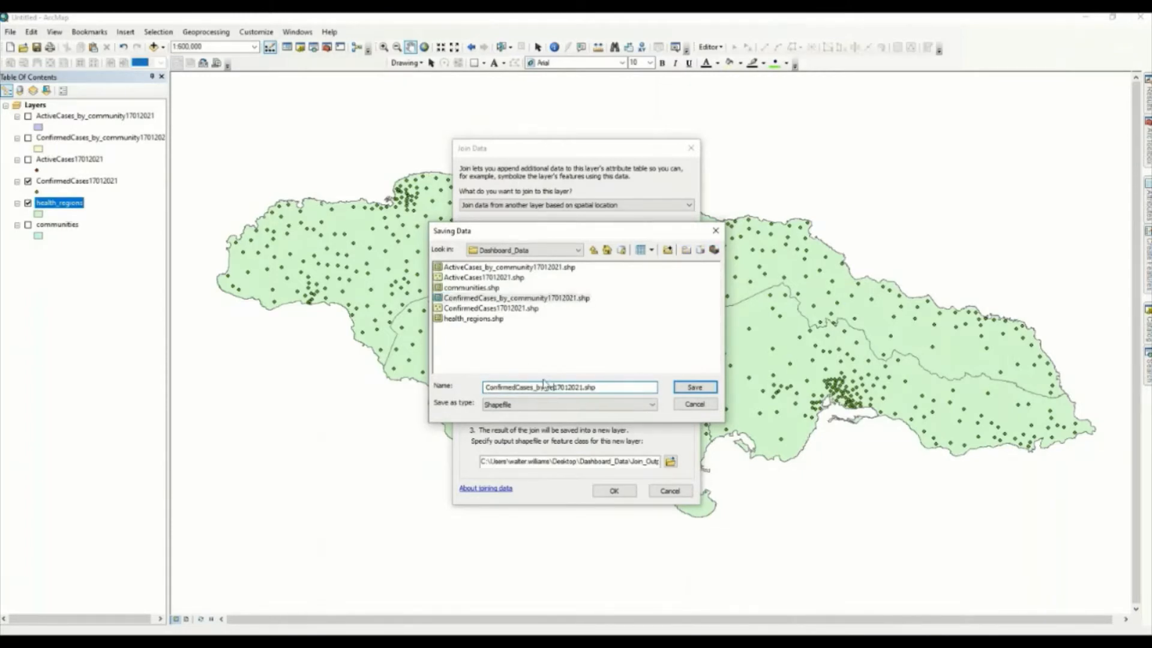
pyautogui.write('gion')
pyautogui.click(681, 393)
pyautogui.click(614, 490)
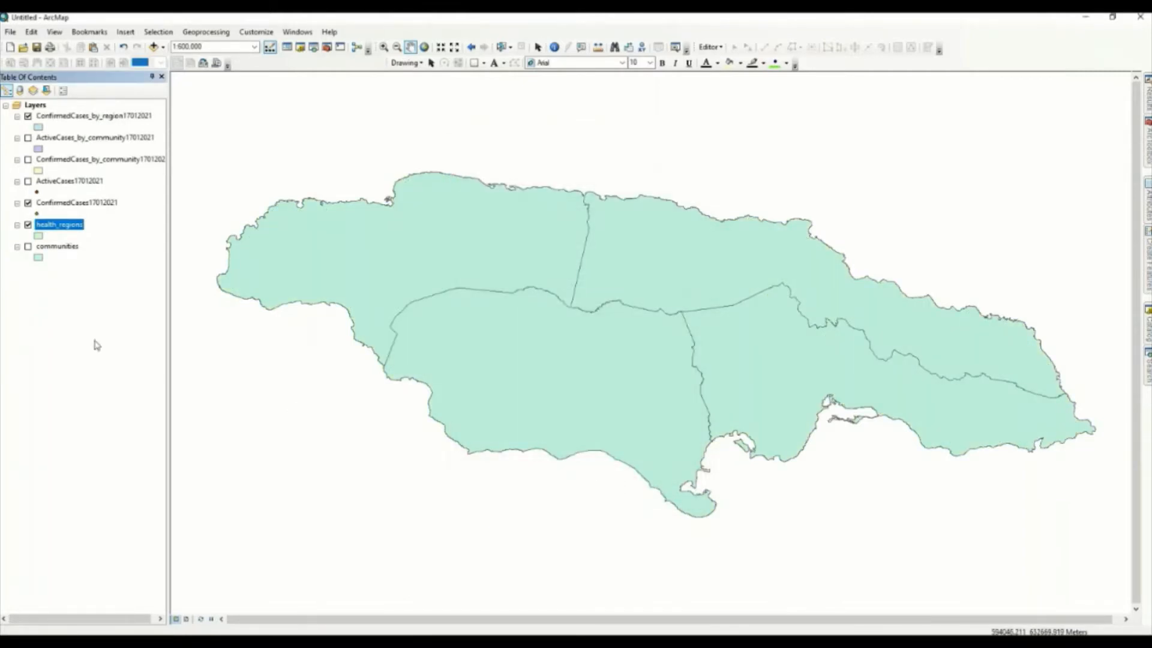
# Open the attribute table of ConfirmedCases_by_region17012021 and try to add a Double field named confirmed_cases.
pyautogui.rightClick(73, 116)
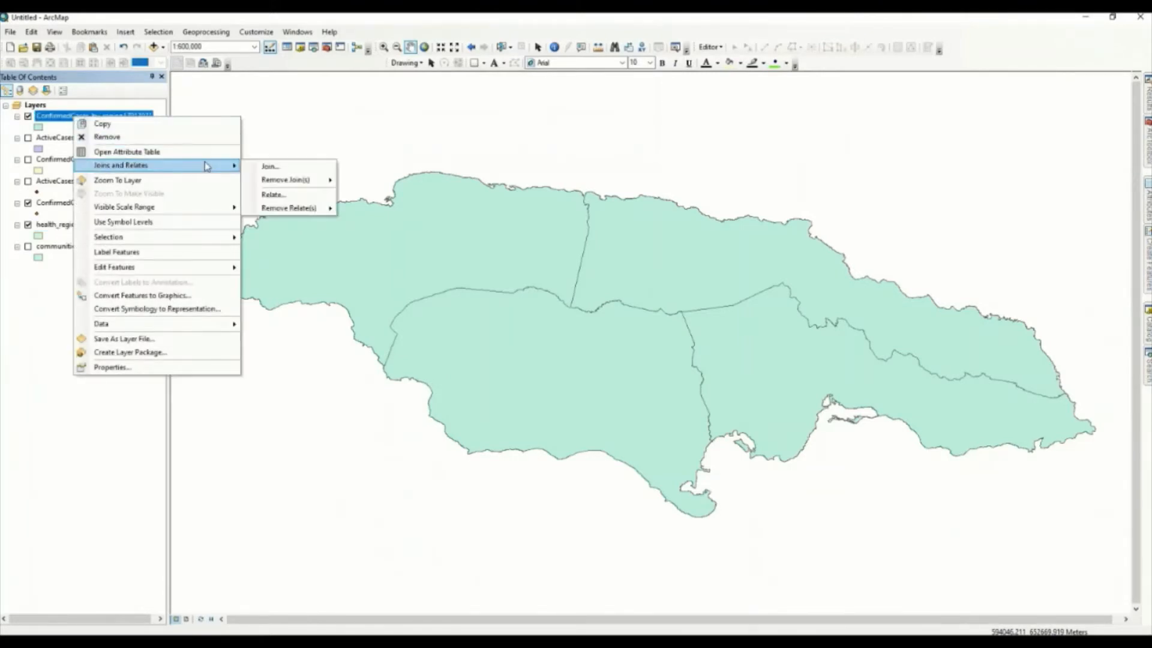
pyautogui.click(128, 154)
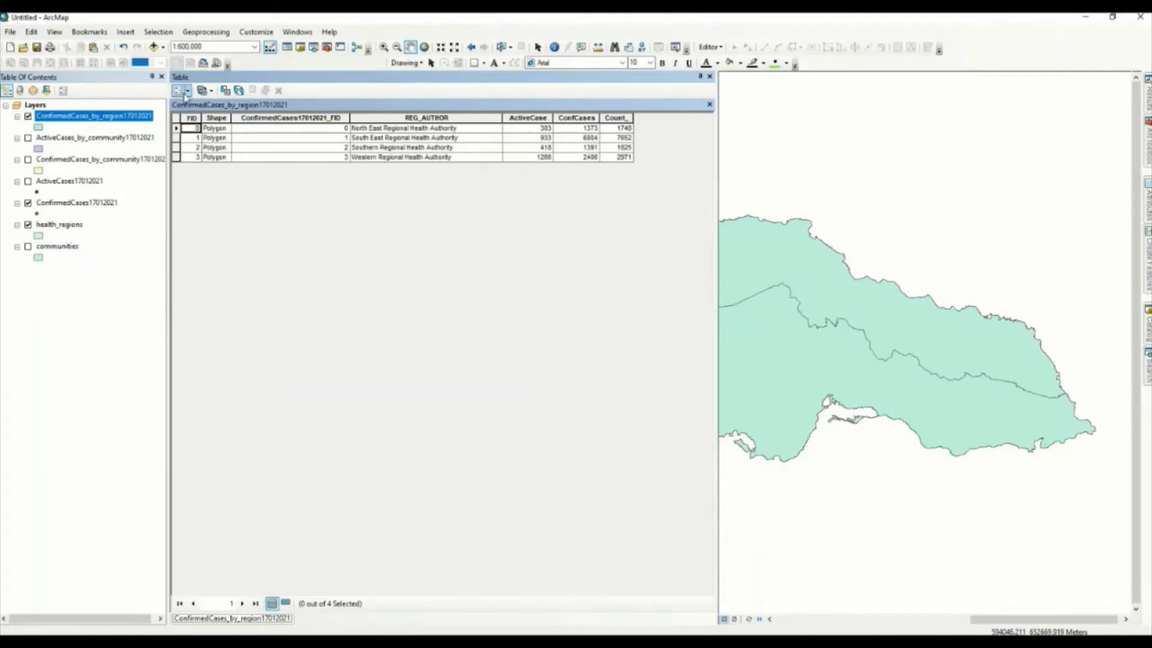
pyautogui.click(187, 91)
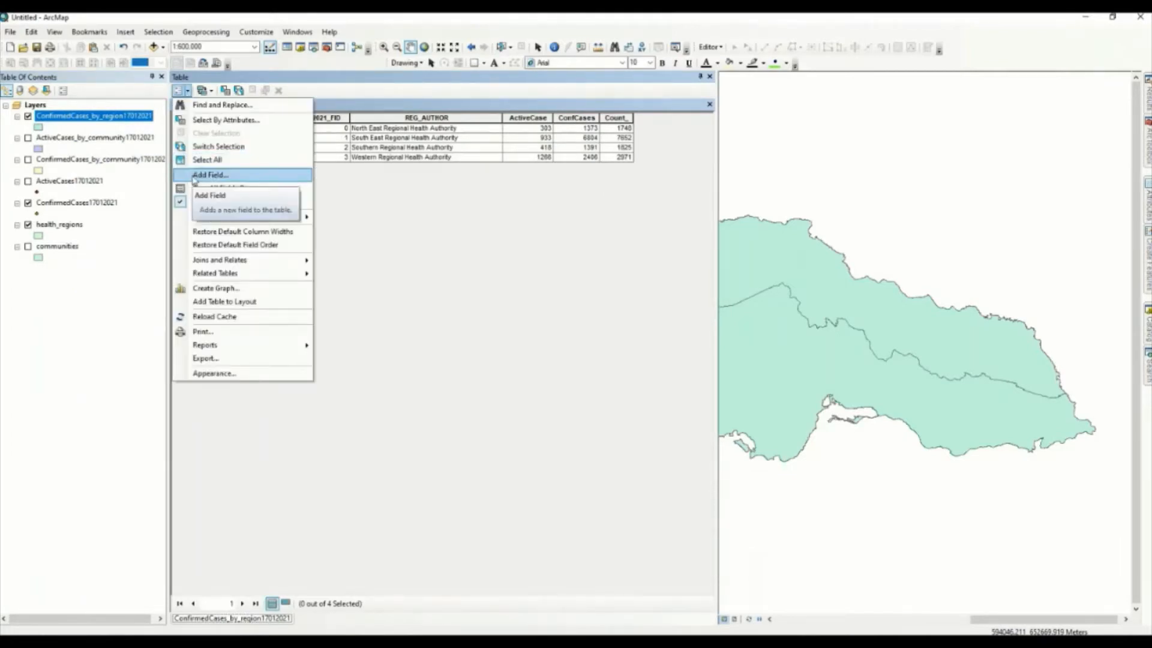
pyautogui.click(194, 176)
pyautogui.write('confirmed')
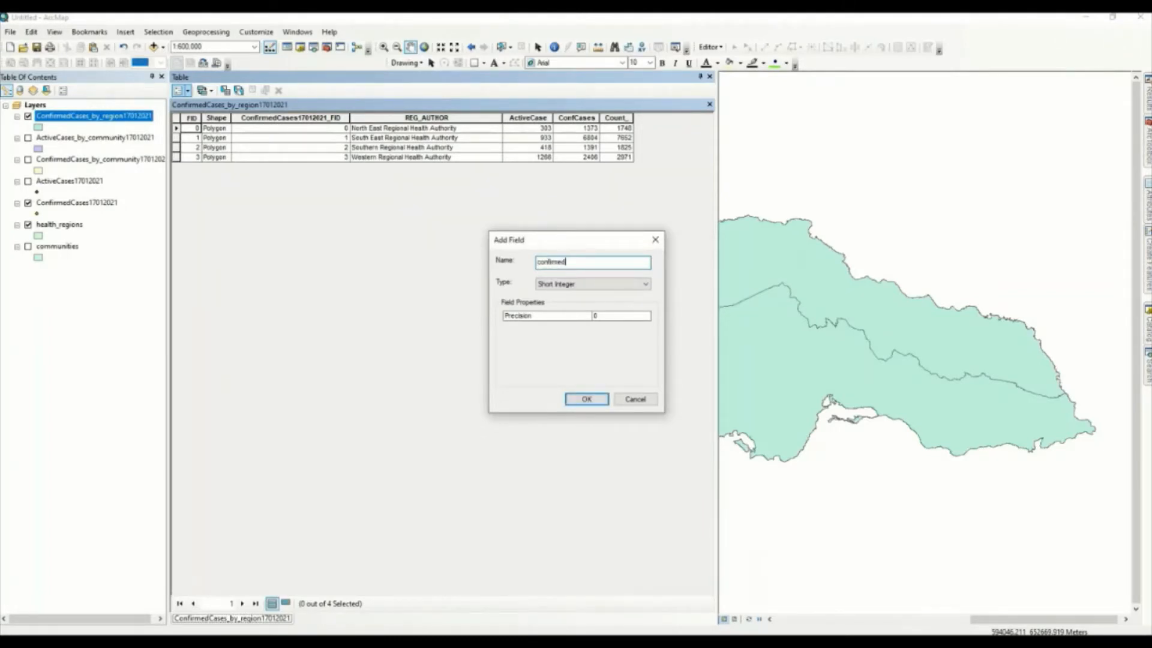
pyautogui.write('_cases')
pyautogui.click(581, 284)
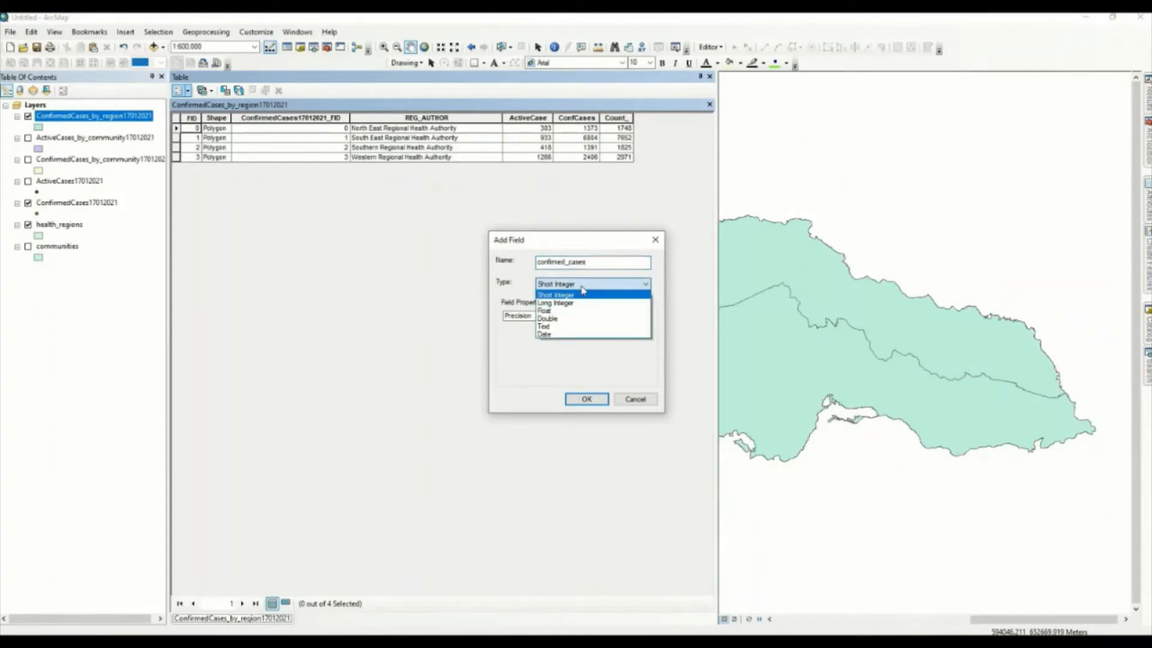
pyautogui.click(555, 319)
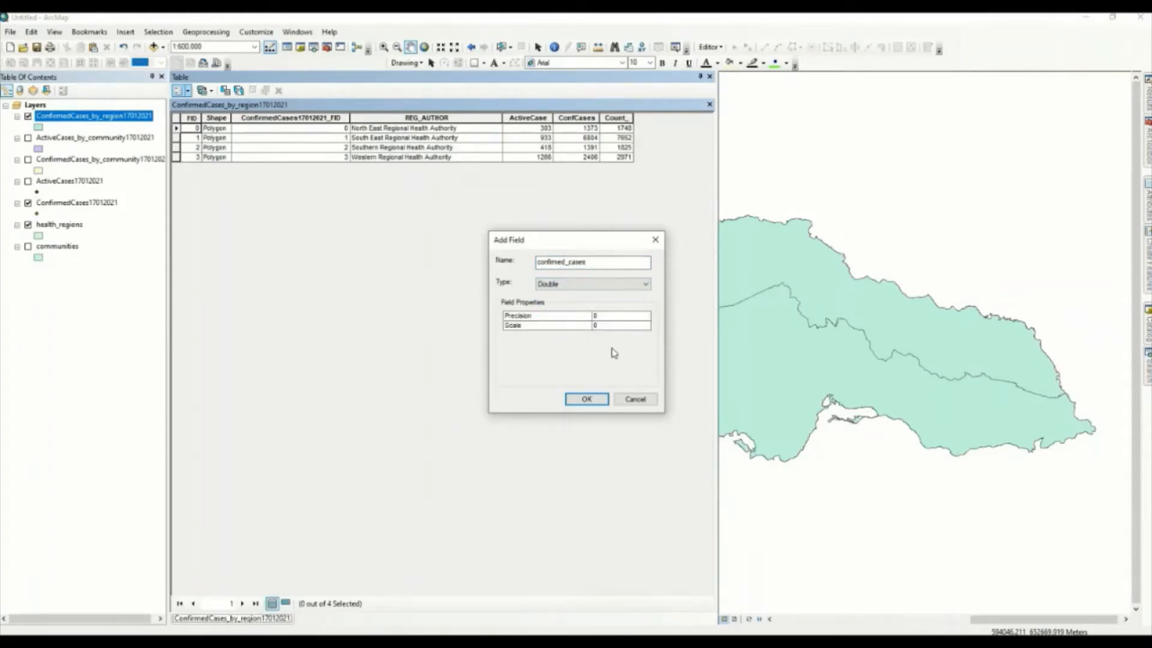
pyautogui.click(581, 400)
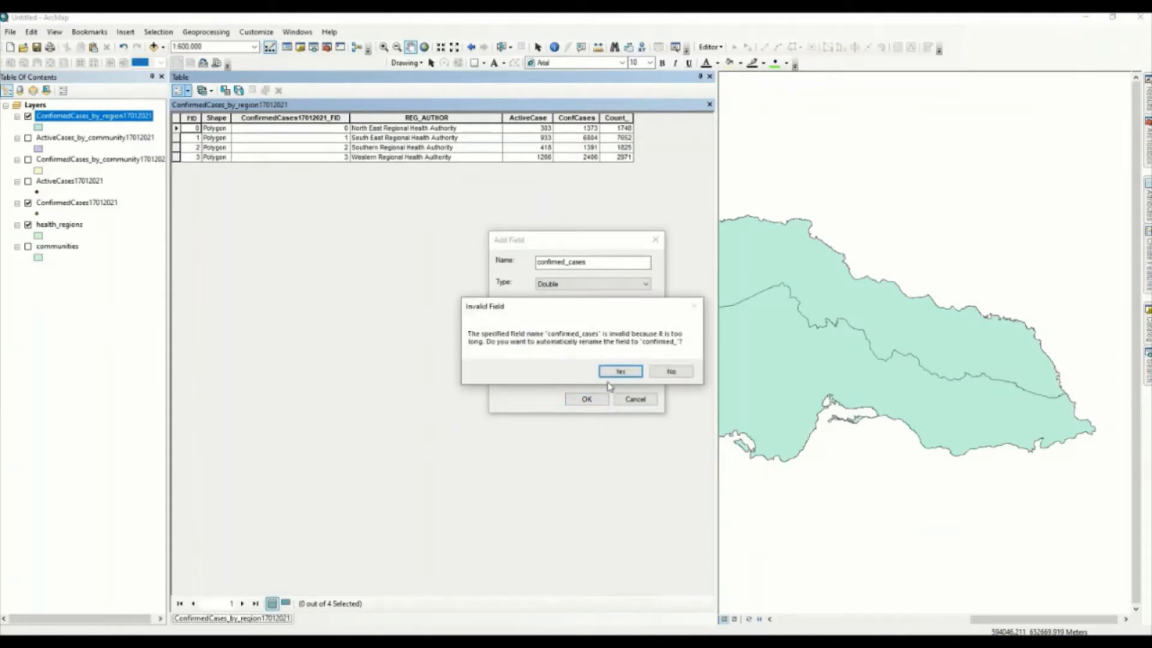
pyautogui.click(669, 372)
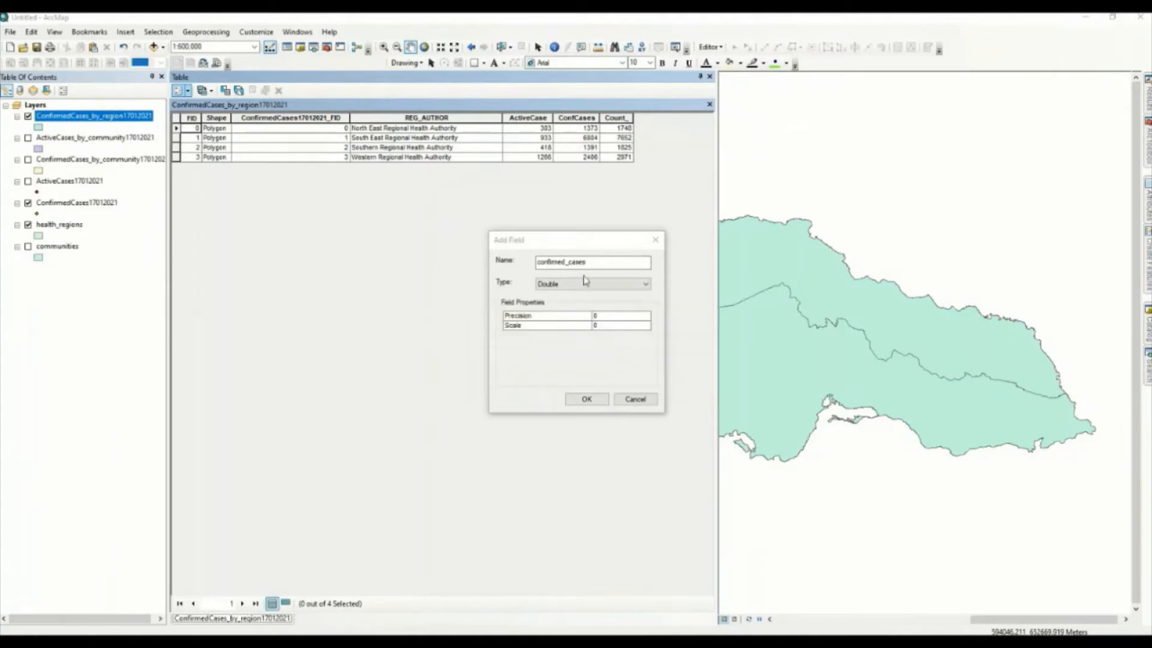
# Shorten the new field's name to conf_cases and add it to the table.
pyautogui.press('BackSpace')
pyautogui.press('BackSpace')
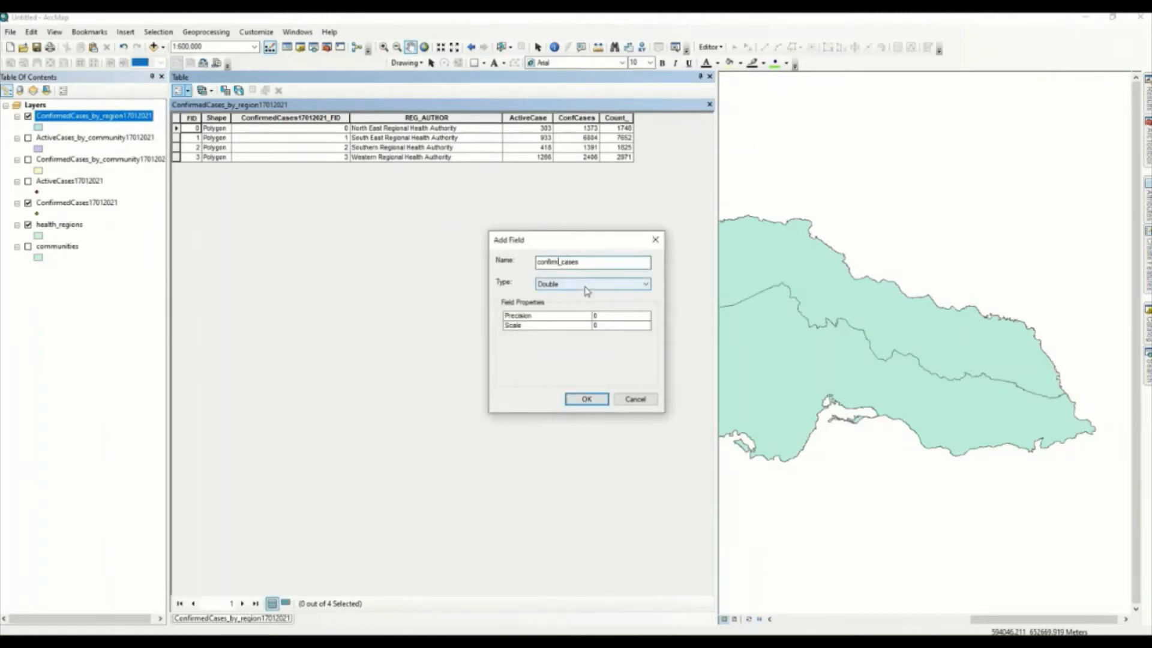
pyautogui.press('BackSpace')
pyautogui.press('BackSpace')
pyautogui.press('BackSpace')
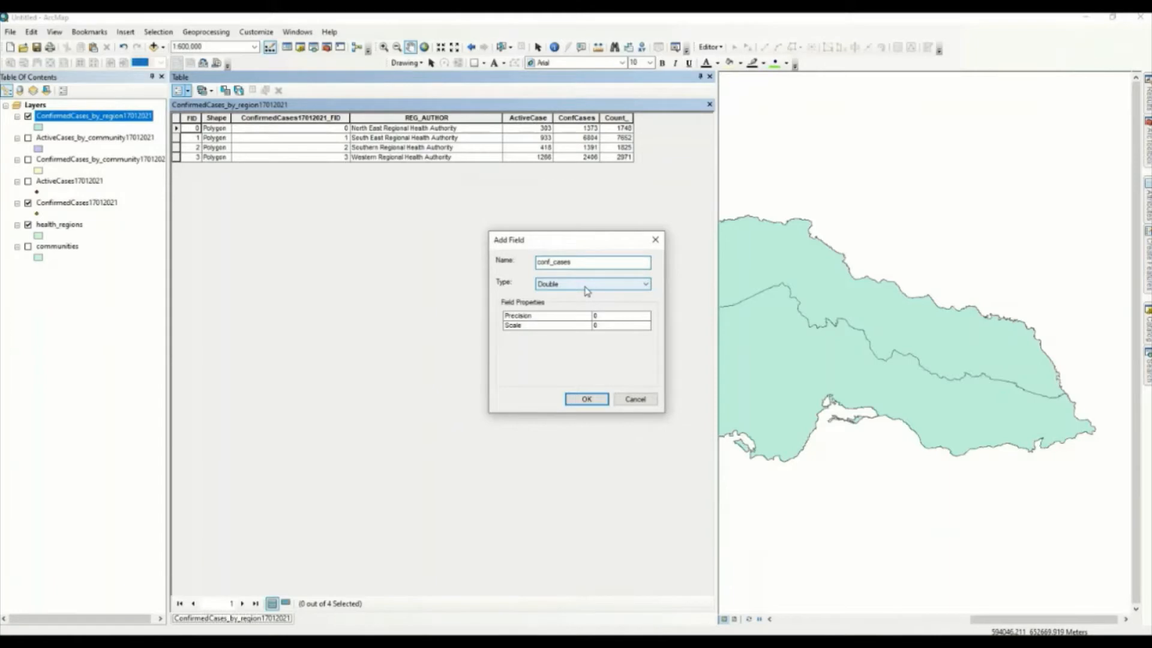
pyautogui.click(577, 399)
# Calculate the conf_cases field from the Count_ field with the Field Calculator.
pyautogui.rightClick(659, 121)
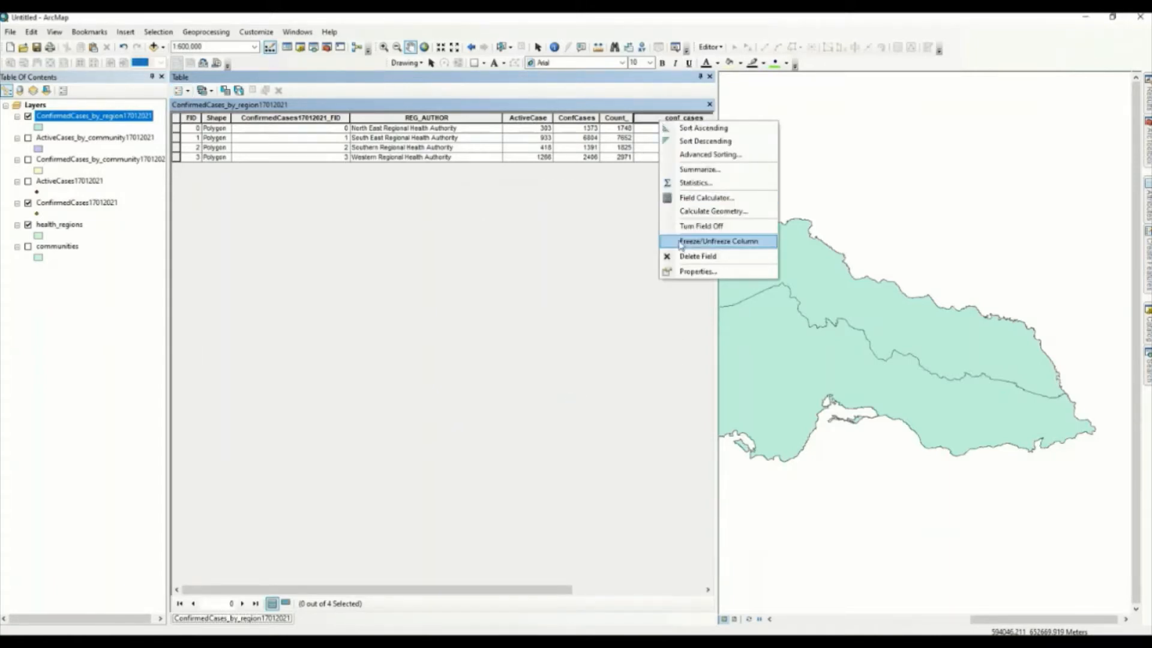
pyautogui.click(702, 197)
pyautogui.click(536, 358)
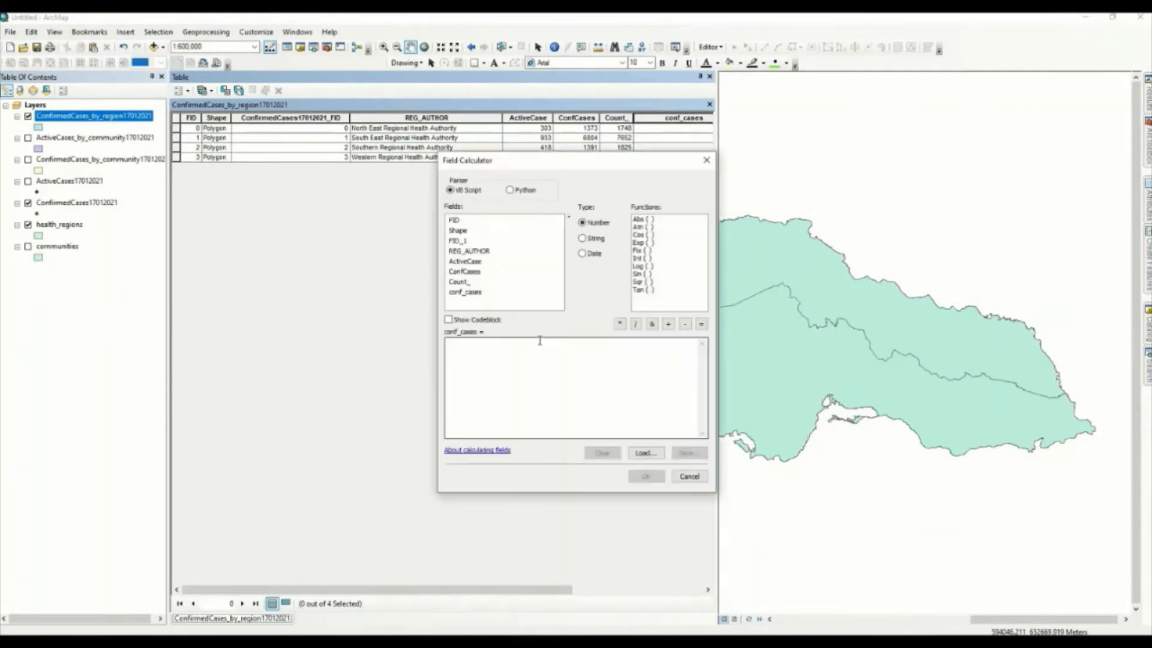
pyautogui.doubleClick(466, 284)
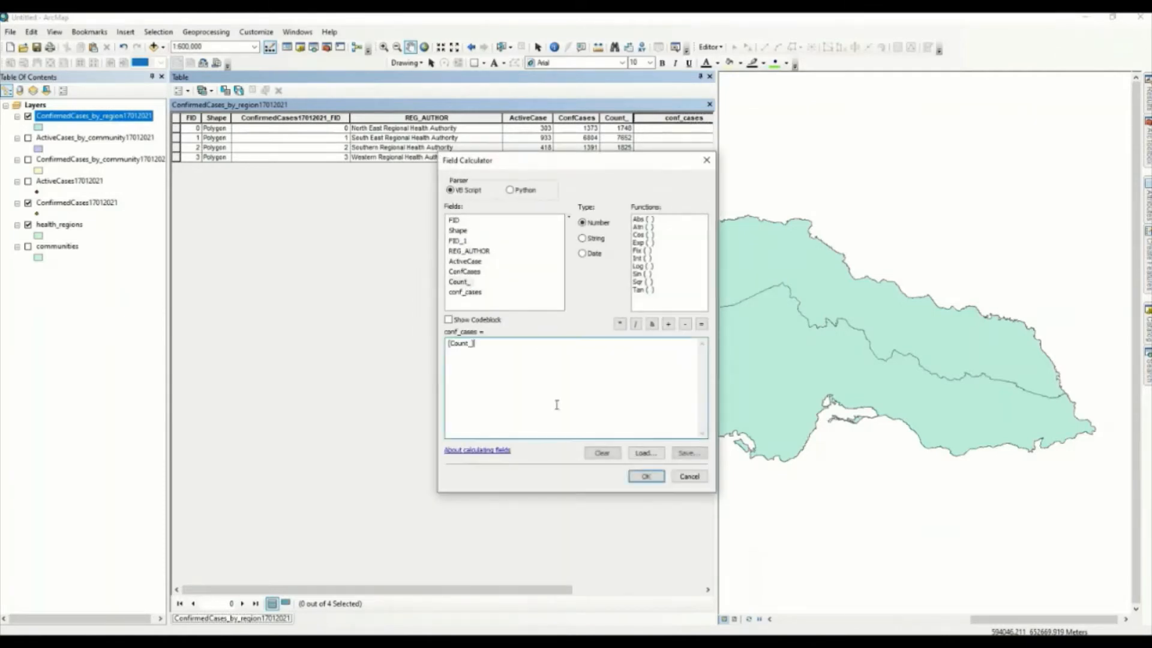
pyautogui.click(644, 476)
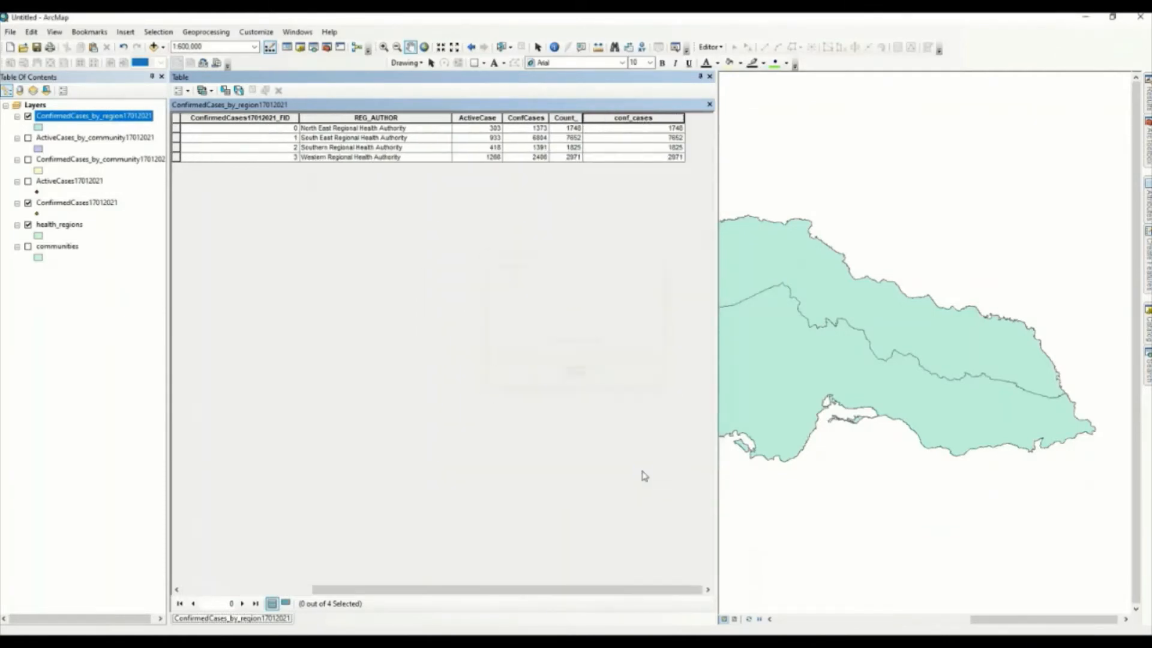
# Delete the Count_ field from the table and narrow the conf_cases column.
pyautogui.rightClick(571, 118)
pyautogui.click(609, 255)
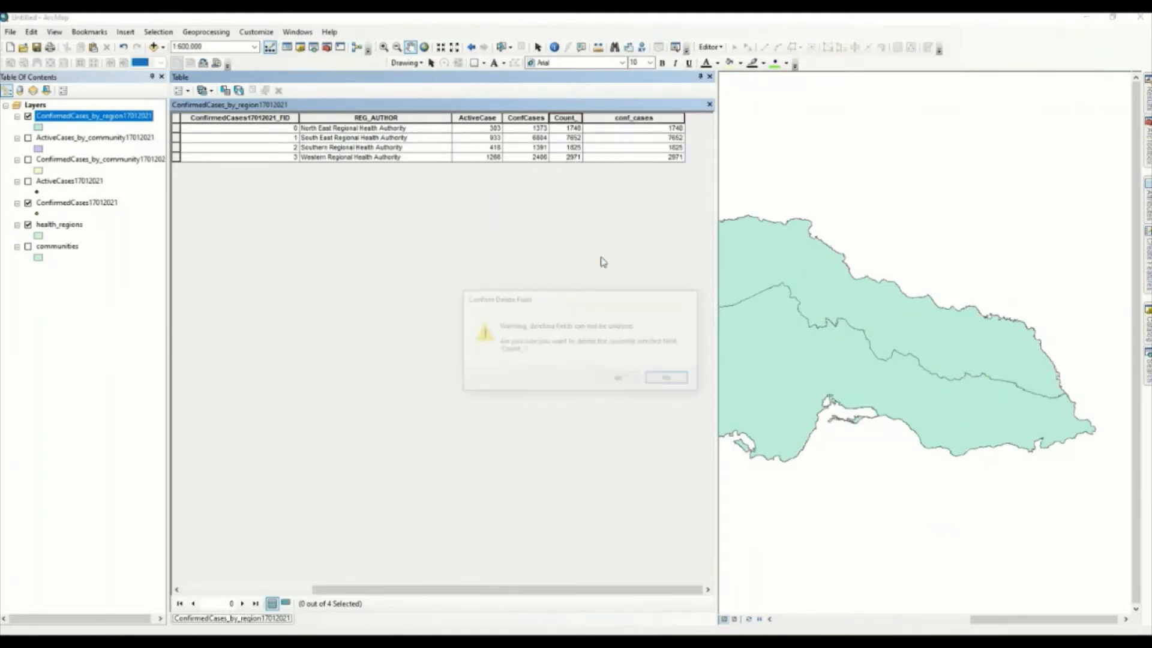
pyautogui.click(619, 380)
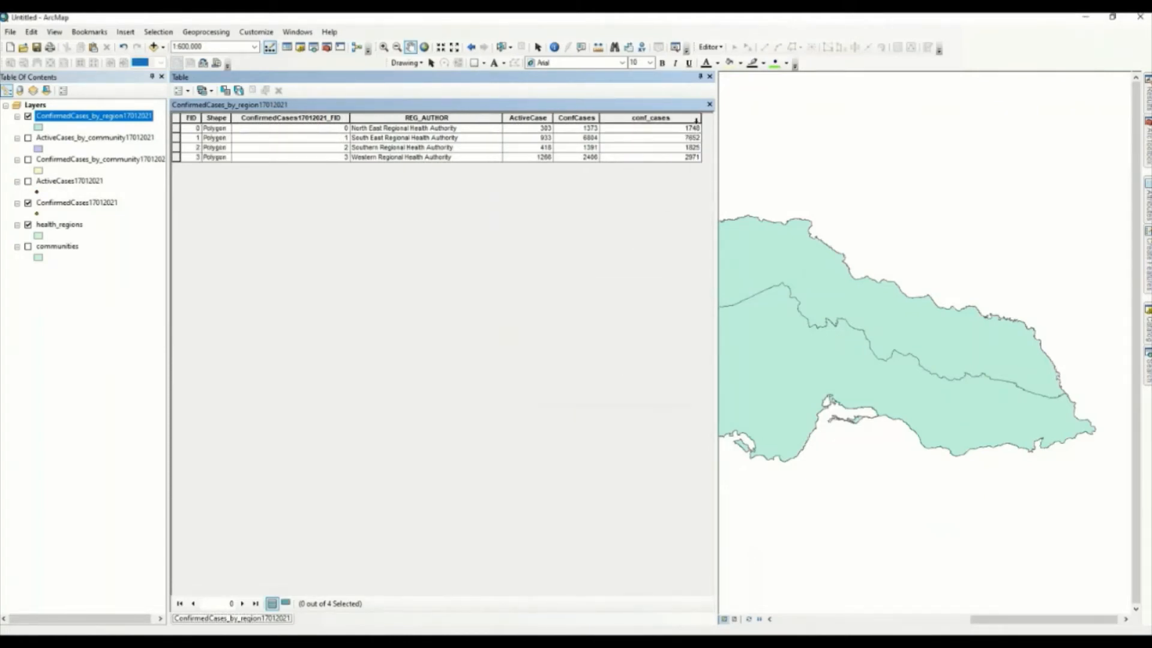
pyautogui.moveTo(701, 120); pyautogui.dragTo(640, 120)
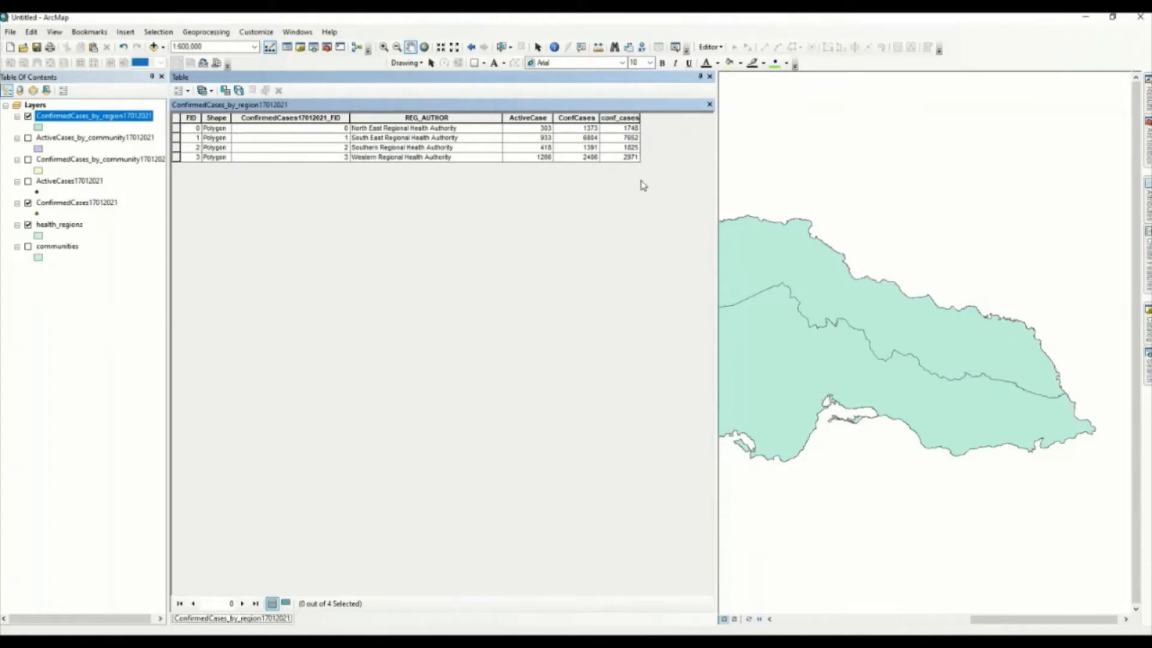
# Start a spatial join on ConfirmedCases_by_region17012021 with ActiveCases17012021 as the layer to join.
pyautogui.rightClick(104, 117)
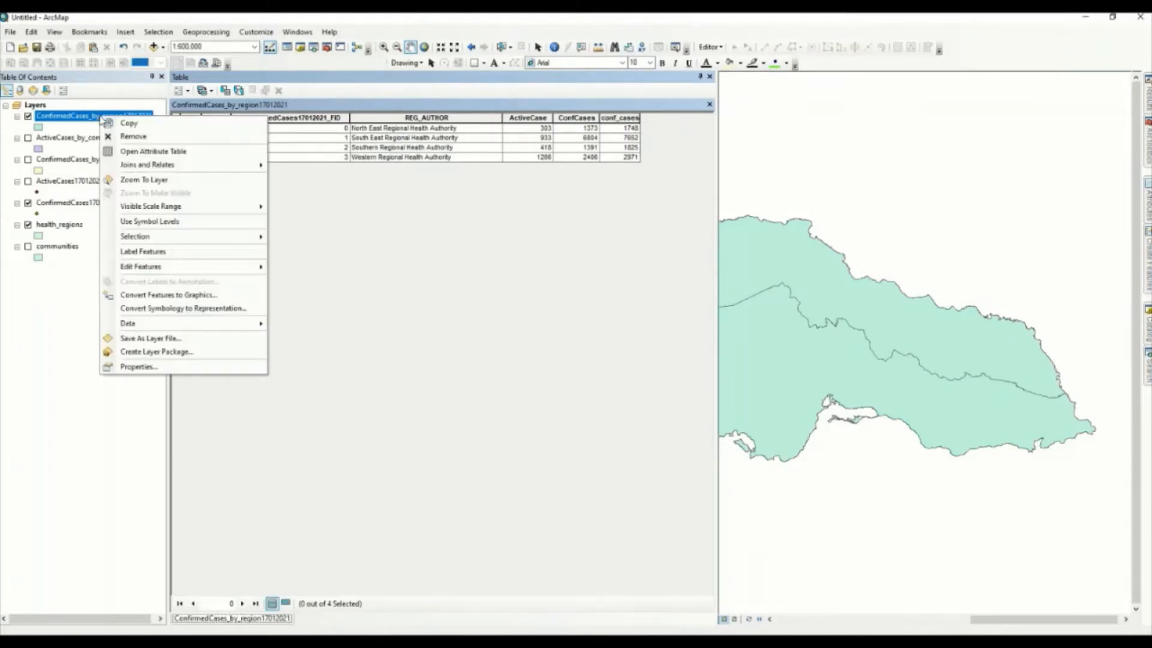
pyautogui.moveTo(234, 166)
pyautogui.click(282, 165)
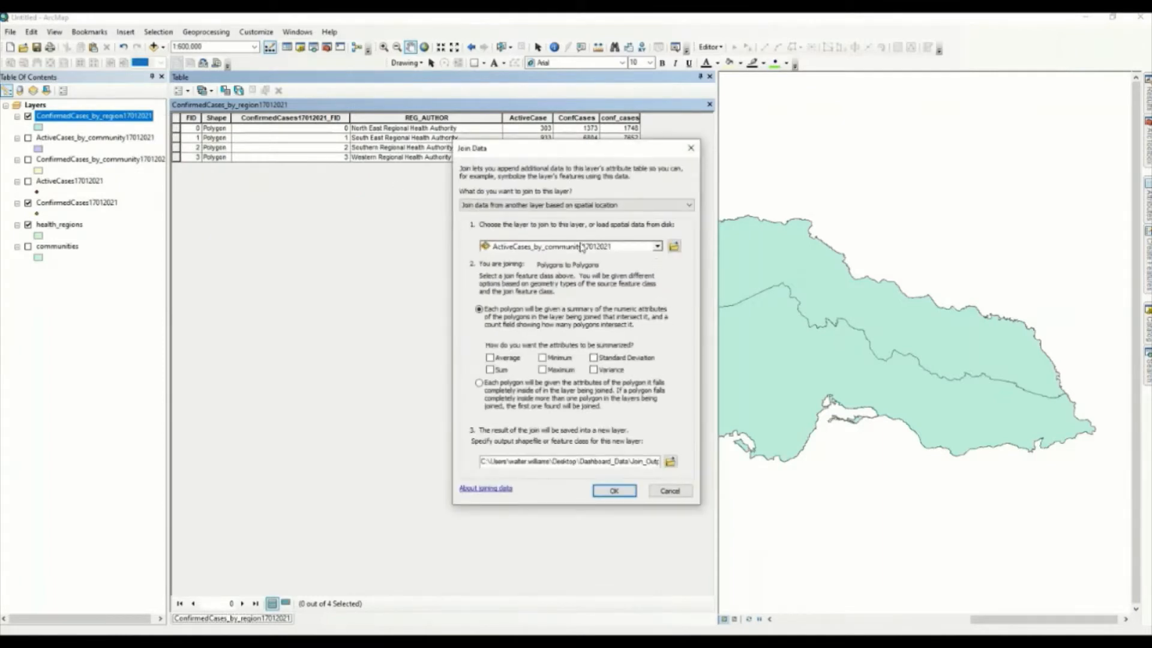
pyautogui.click(656, 248)
pyautogui.click(550, 280)
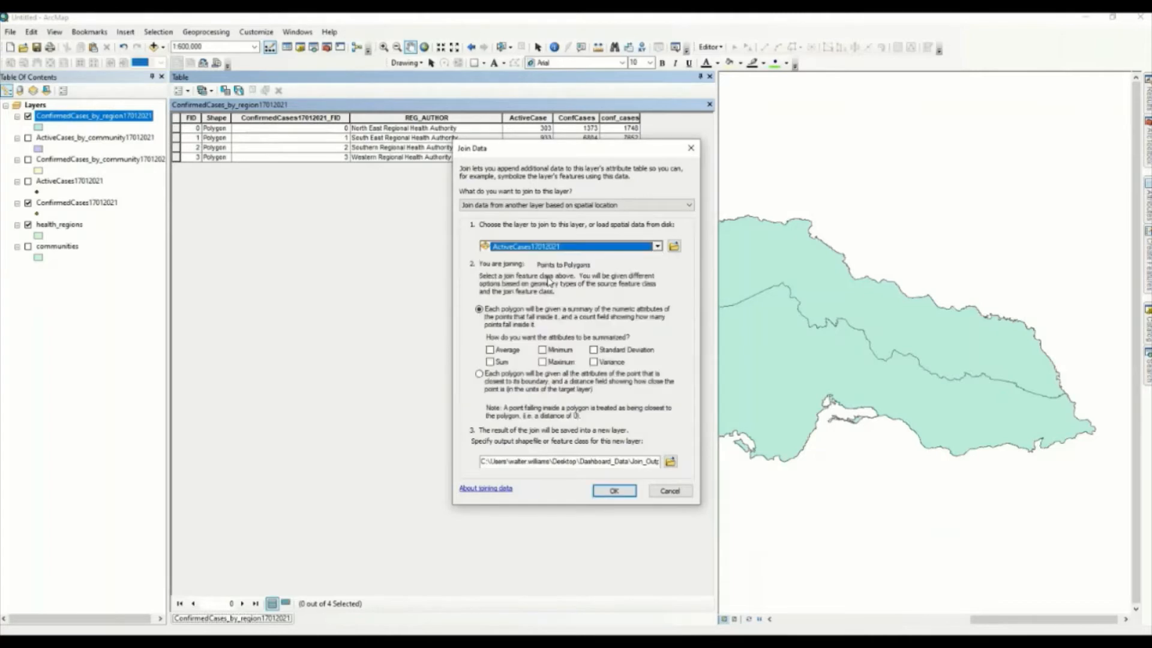
# Name the join output health_regions_summary.shp in Dashboard_Data and run the spatial join.
pyautogui.click(670, 461)
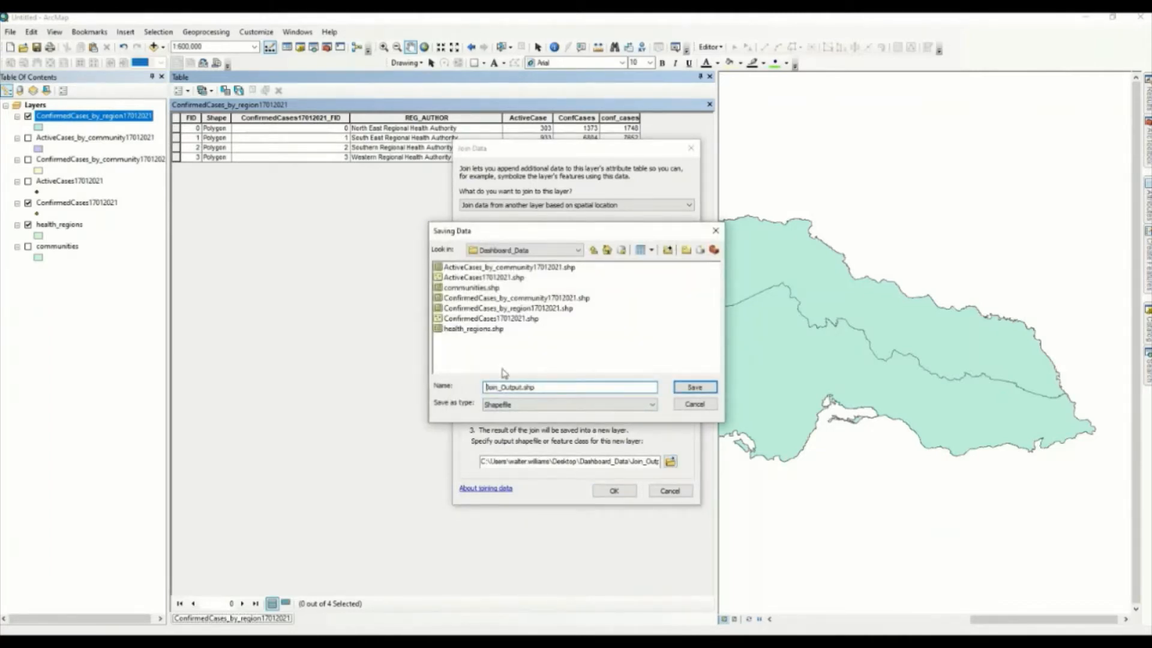
pyautogui.click(486, 329)
pyautogui.click(527, 386)
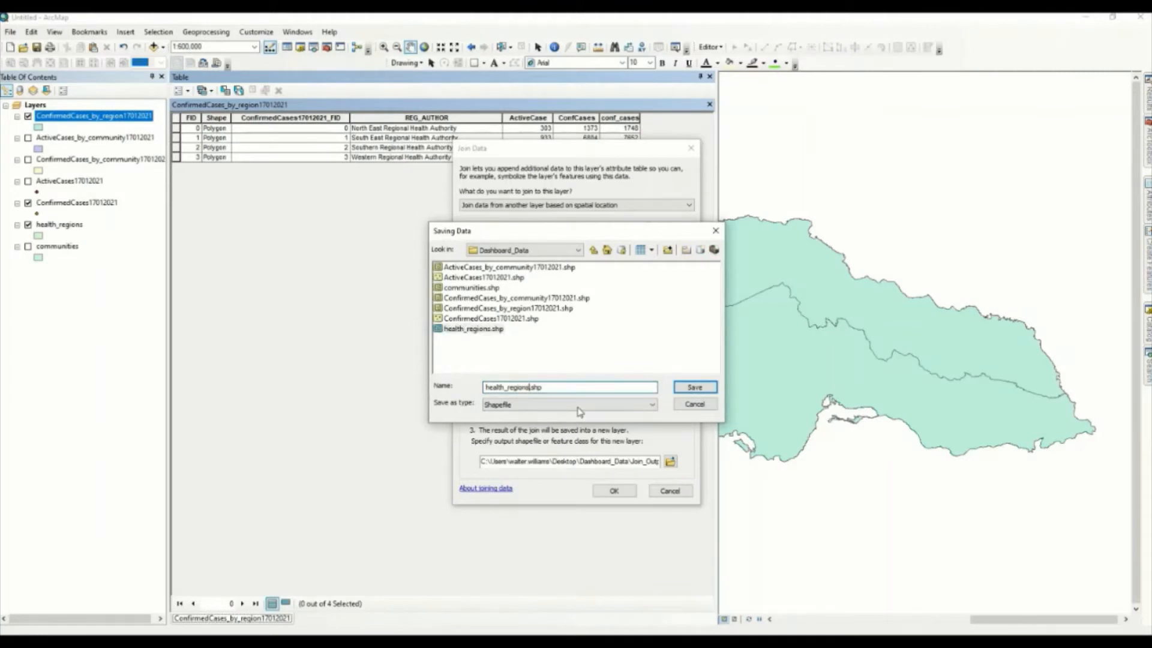
pyautogui.write('summa')
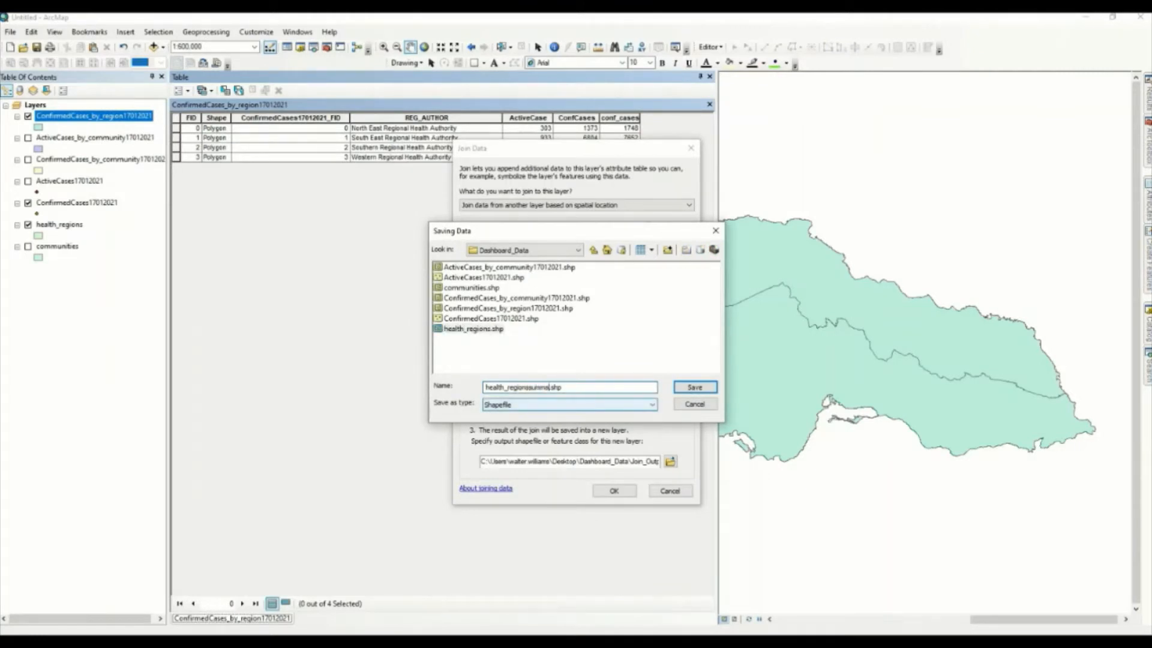
pyautogui.write('ry')
pyautogui.write('_')
pyautogui.click(693, 388)
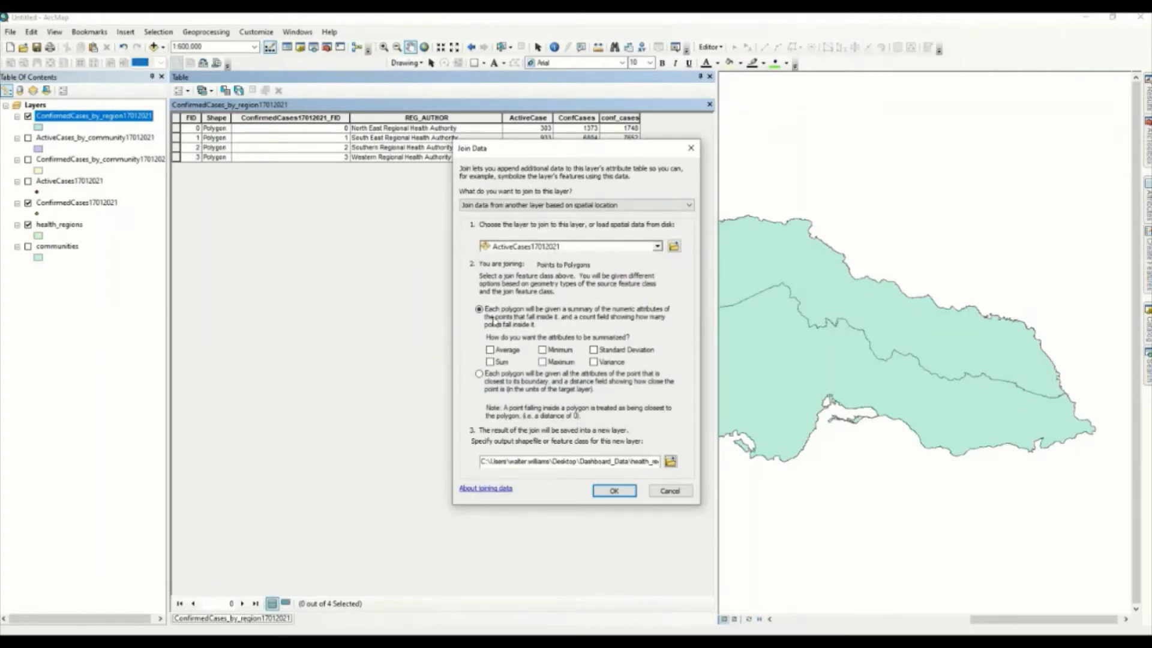
pyautogui.click(612, 490)
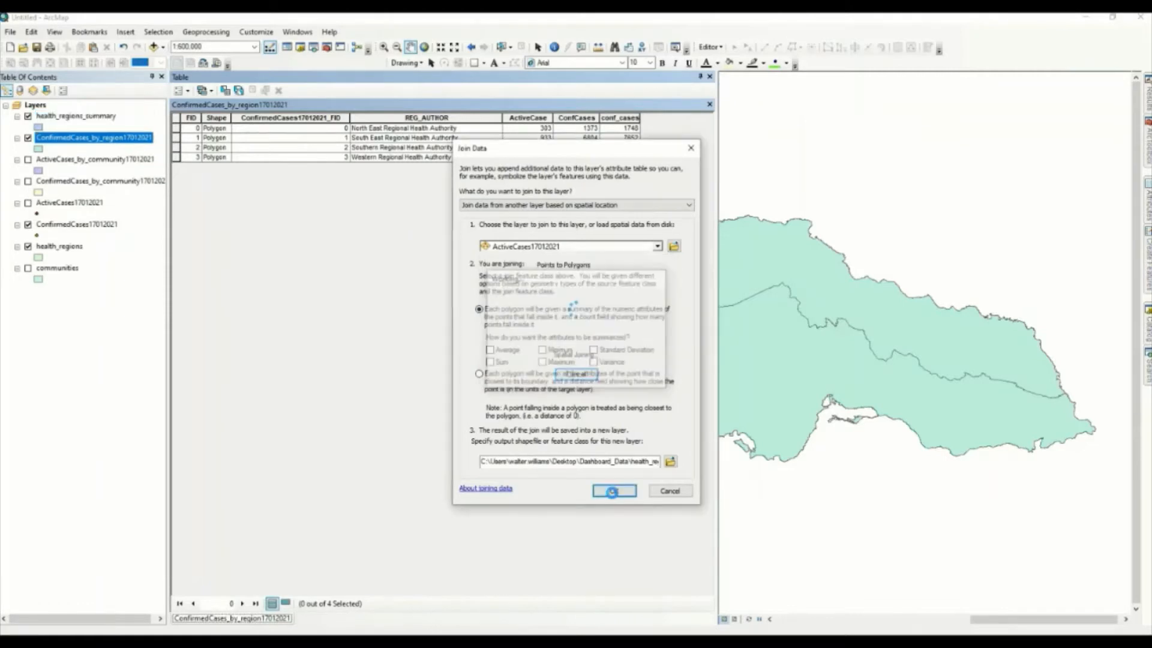
# Remove the ConfirmedCases_by_region17012021 layer and open the attribute table of health_regions_summary.
pyautogui.rightClick(67, 140)
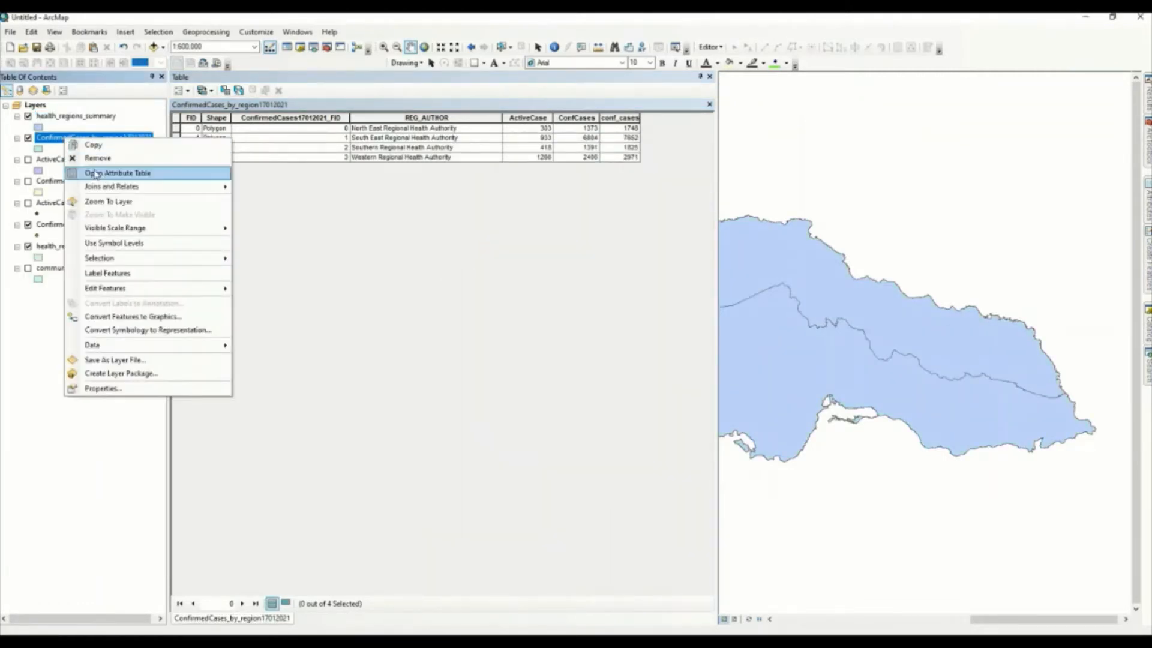
pyautogui.click(107, 161)
pyautogui.rightClick(84, 116)
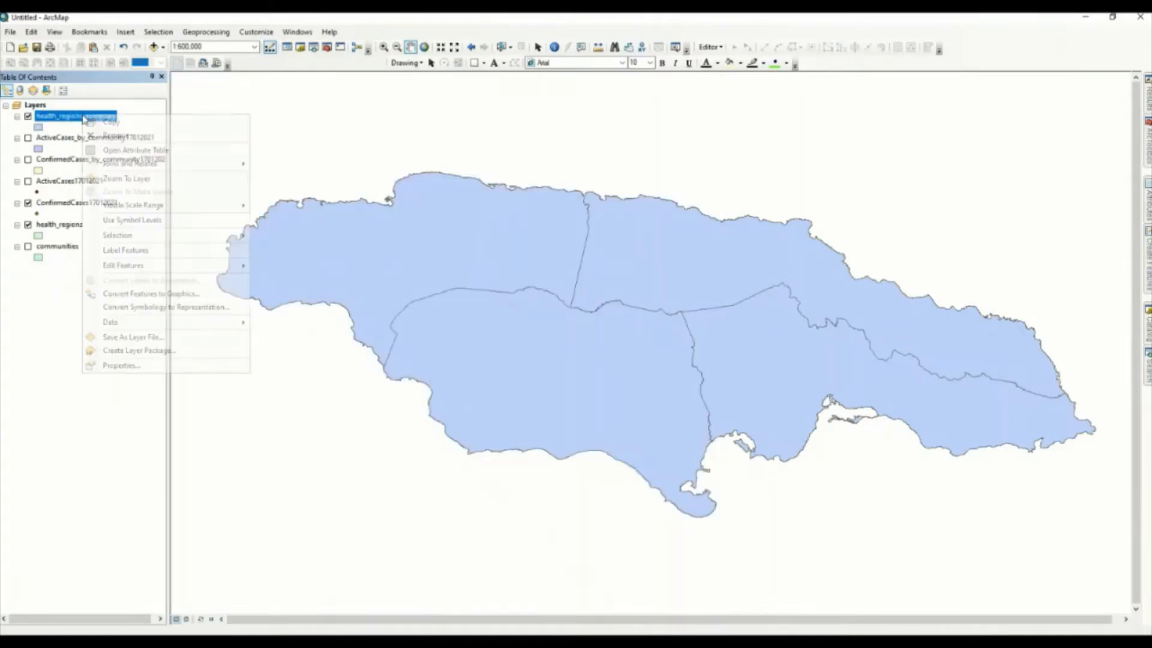
pyautogui.click(122, 150)
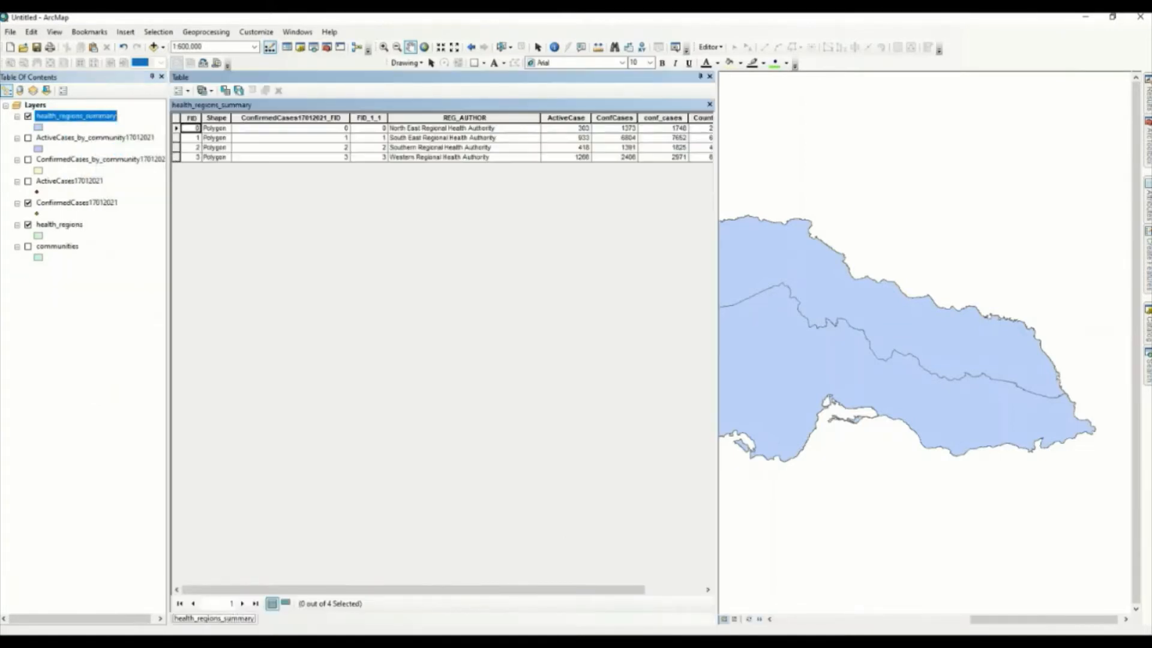
# Try to add a field named ActiveCases of type Double to the health_regions_summary table.
pyautogui.moveTo(568, 590); pyautogui.dragTo(644, 600)
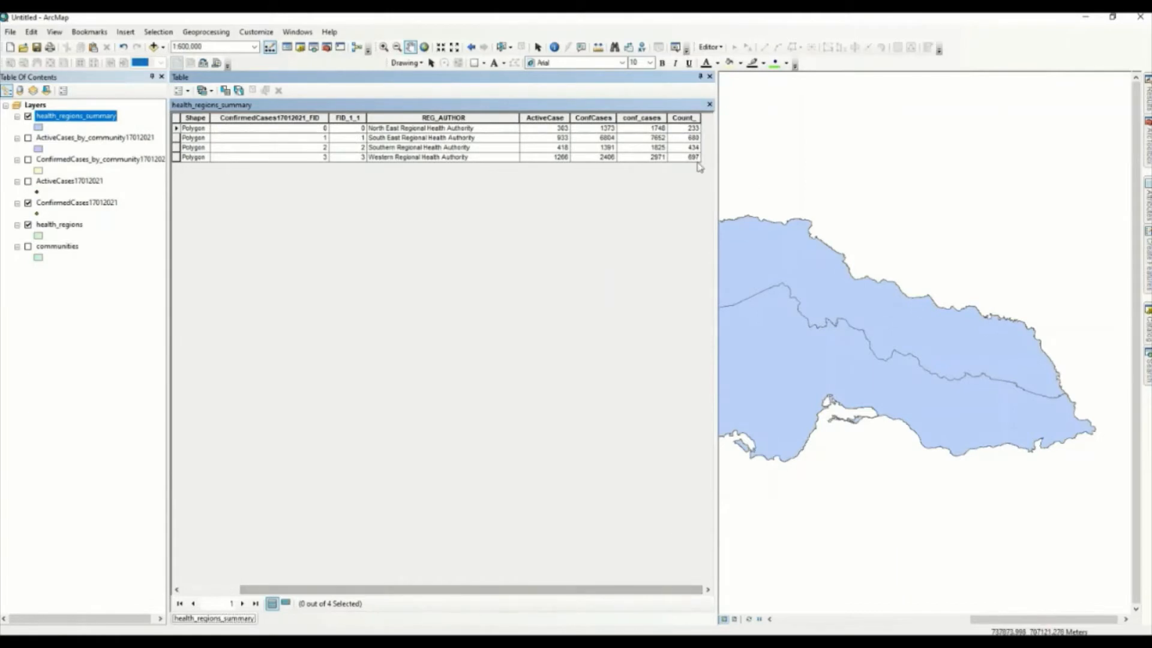
pyautogui.click(188, 91)
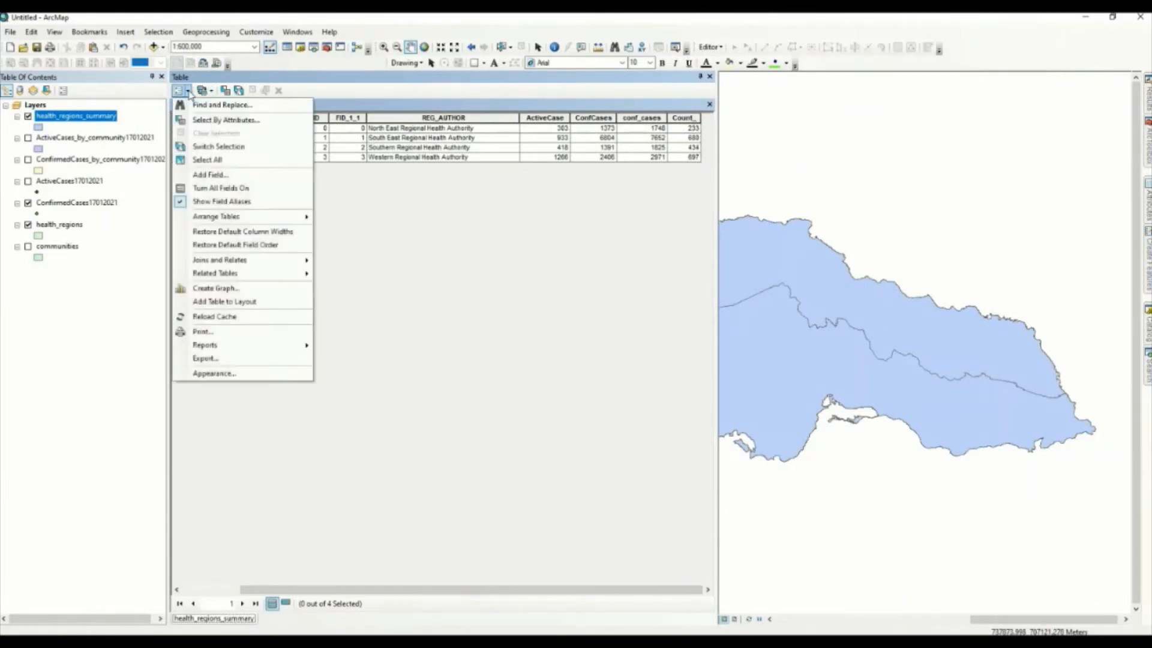
pyautogui.click(210, 175)
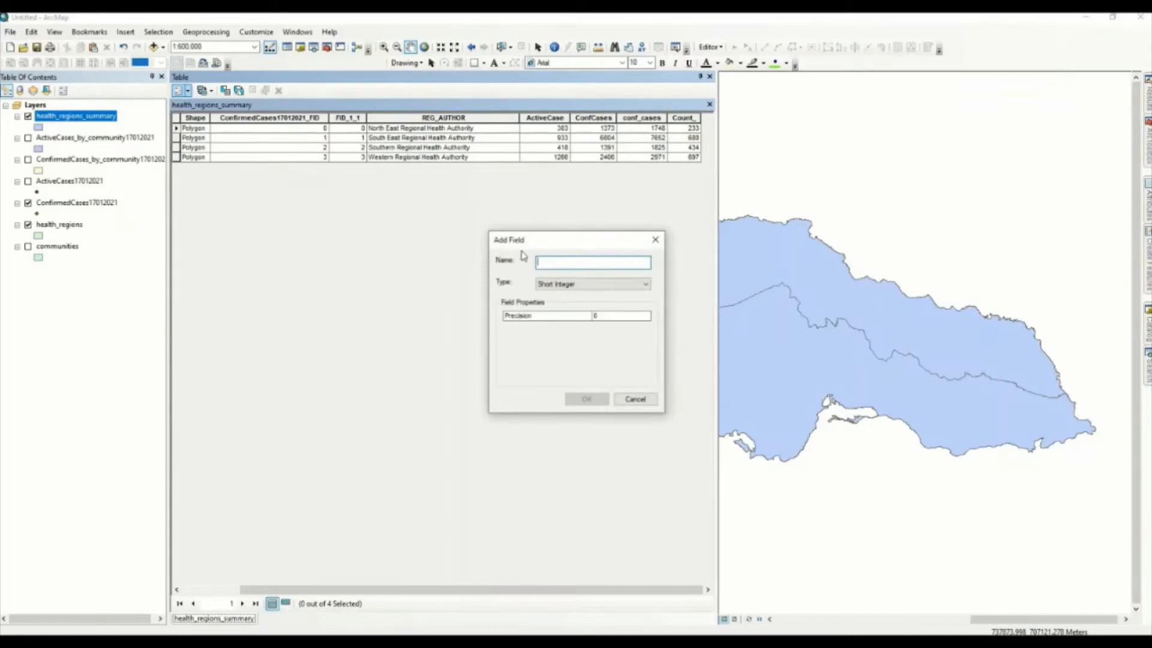
pyautogui.write('Active')
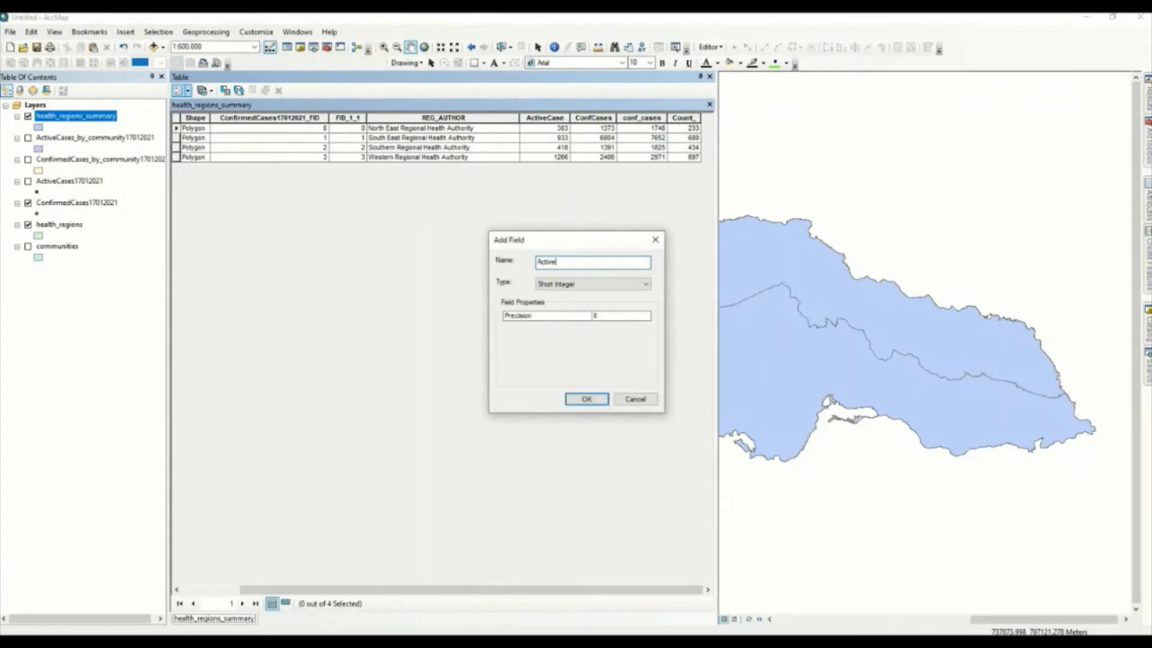
pyautogui.write('Cases')
pyautogui.click(582, 284)
pyautogui.click(559, 319)
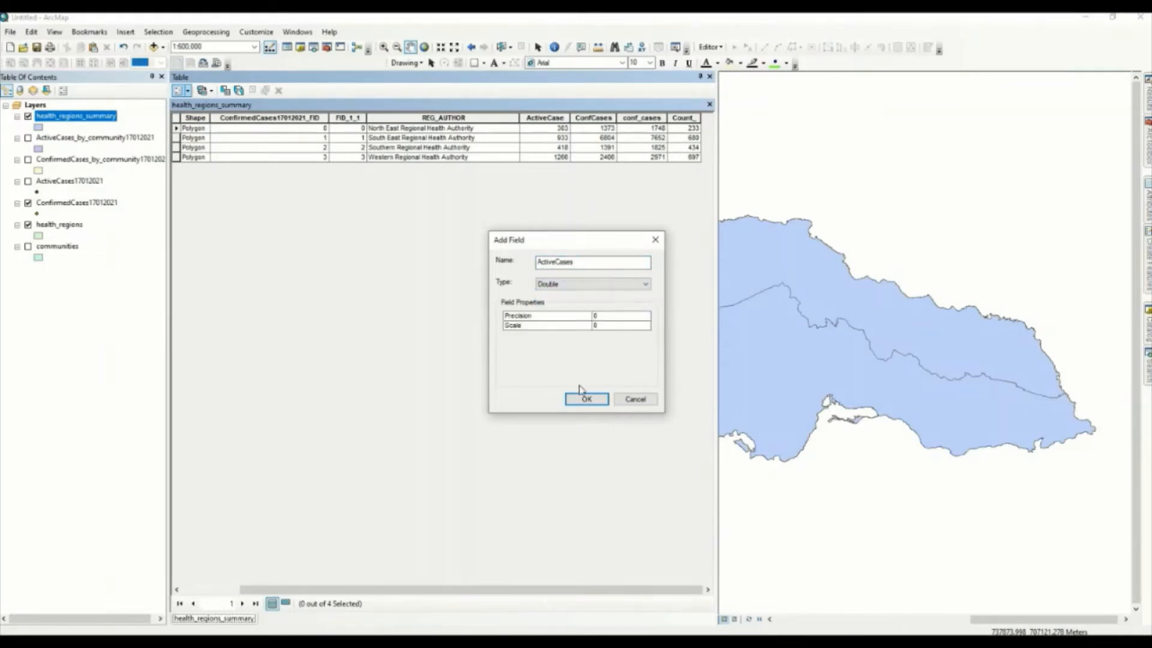
pyautogui.click(586, 399)
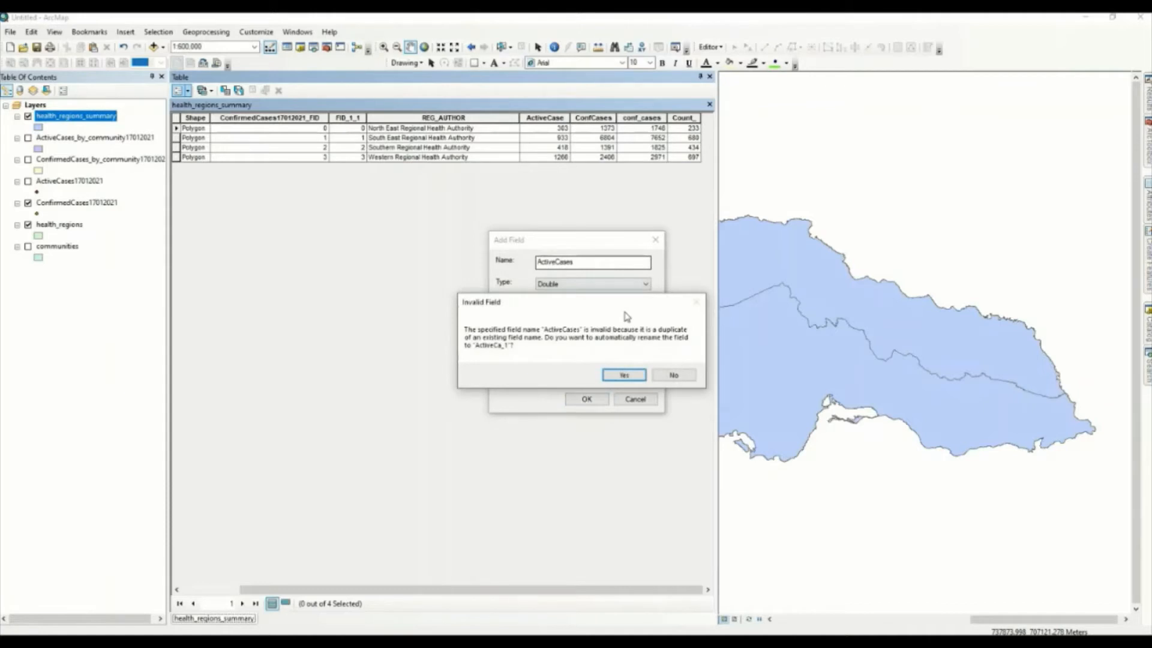
# Decline the automatic field renaming and add the Double field under the name ActCases.
pyautogui.click(665, 372)
pyautogui.click(555, 262)
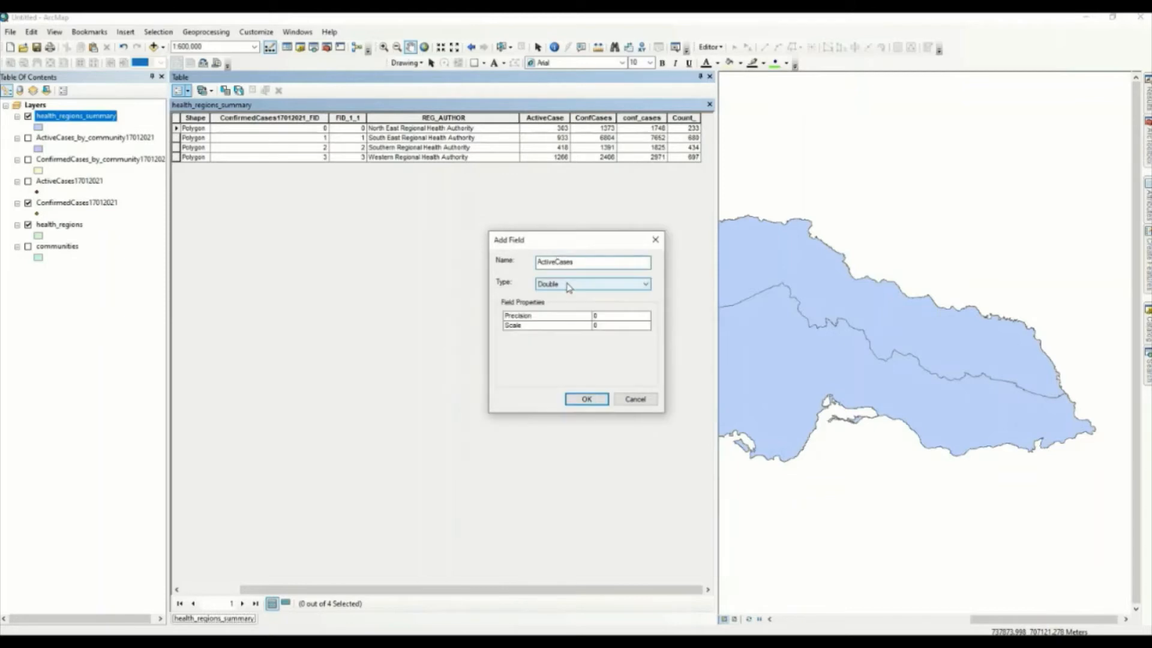
pyautogui.press('BackSpace')
pyautogui.press('BackSpace')
pyautogui.press('BackSpace')
pyautogui.press('Return')
# Fill ActCases with the Count_ values using the Field Calculator and delete the Count_ field.
pyautogui.rightClick(612, 119)
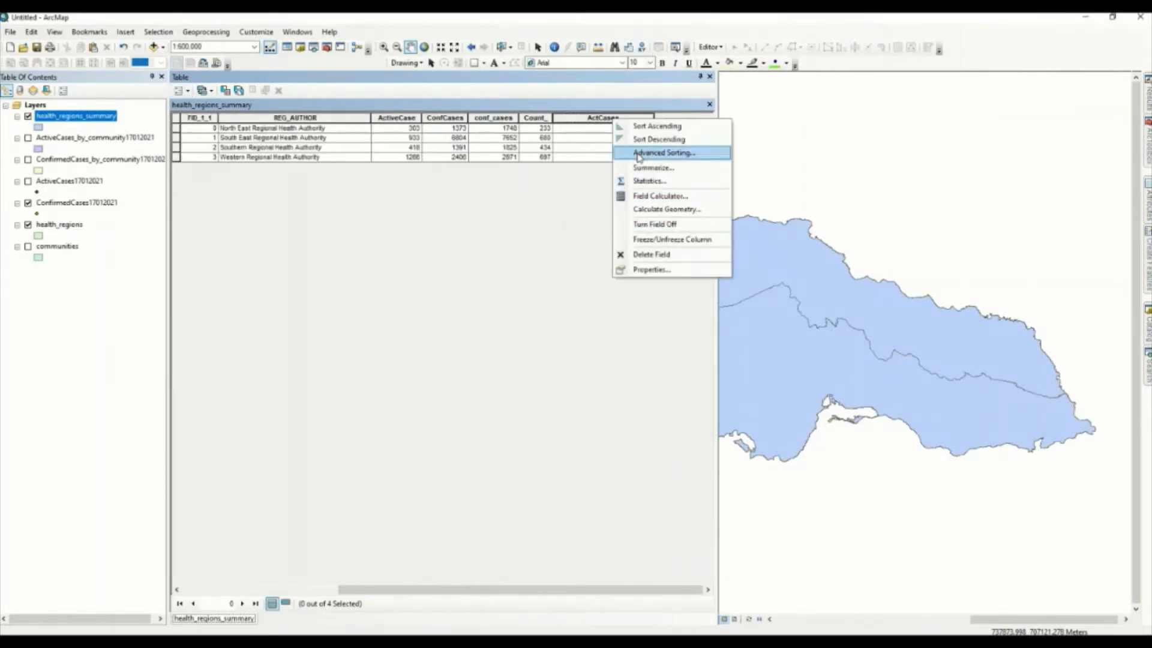
pyautogui.click(647, 196)
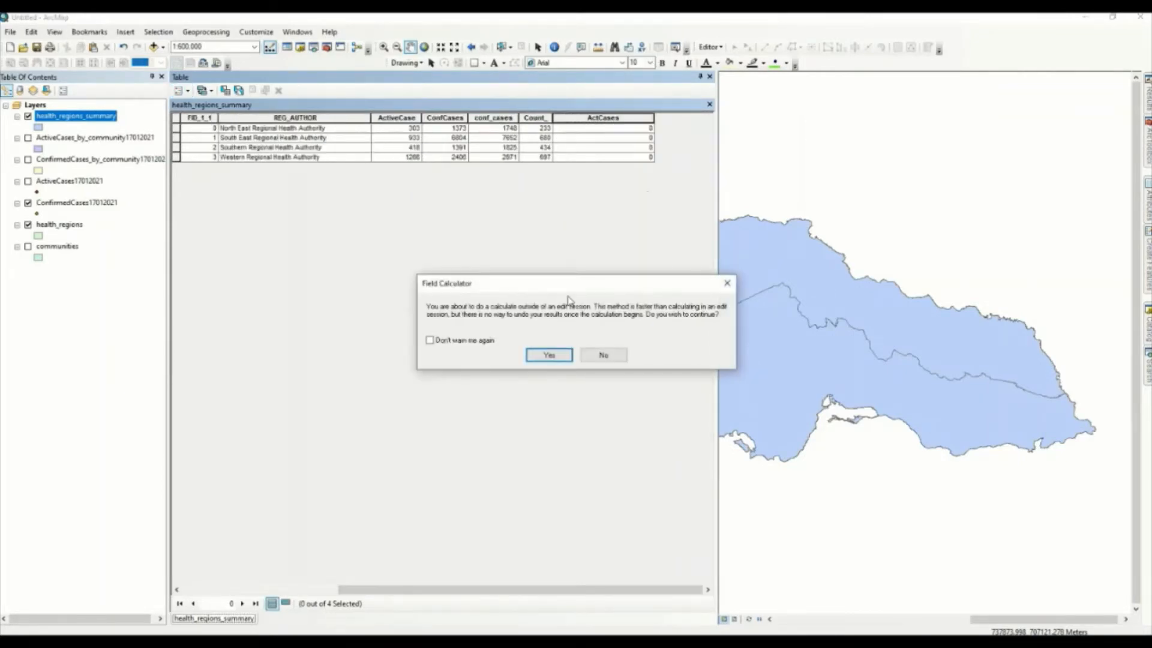
pyautogui.click(547, 354)
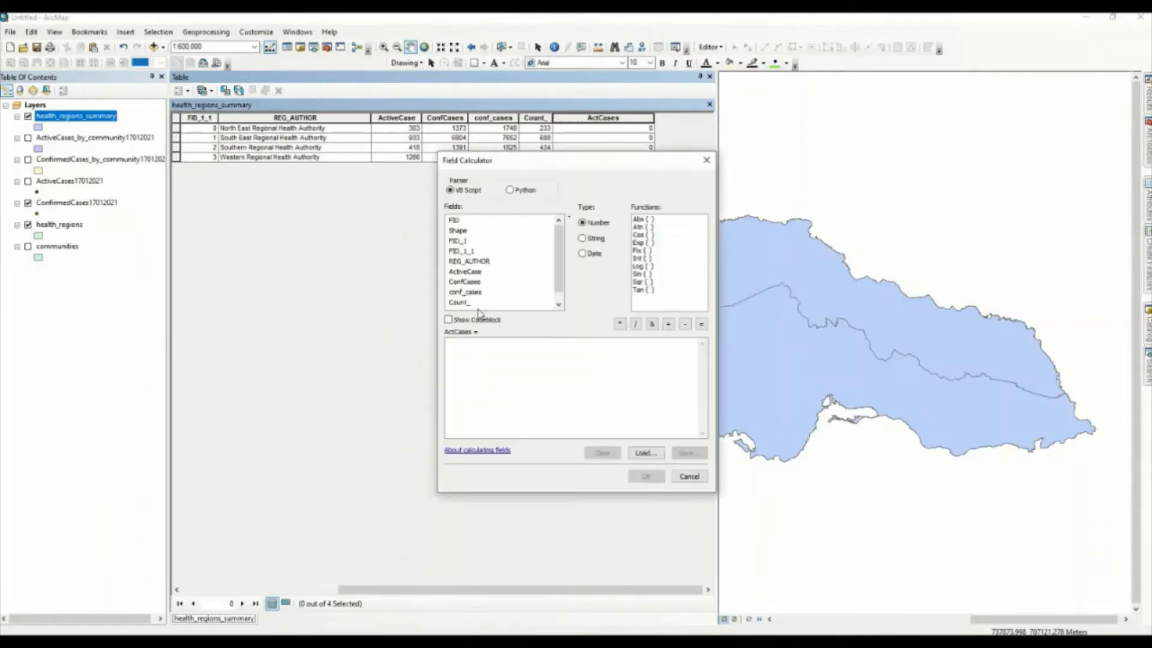
pyautogui.doubleClick(471, 302)
pyautogui.click(636, 475)
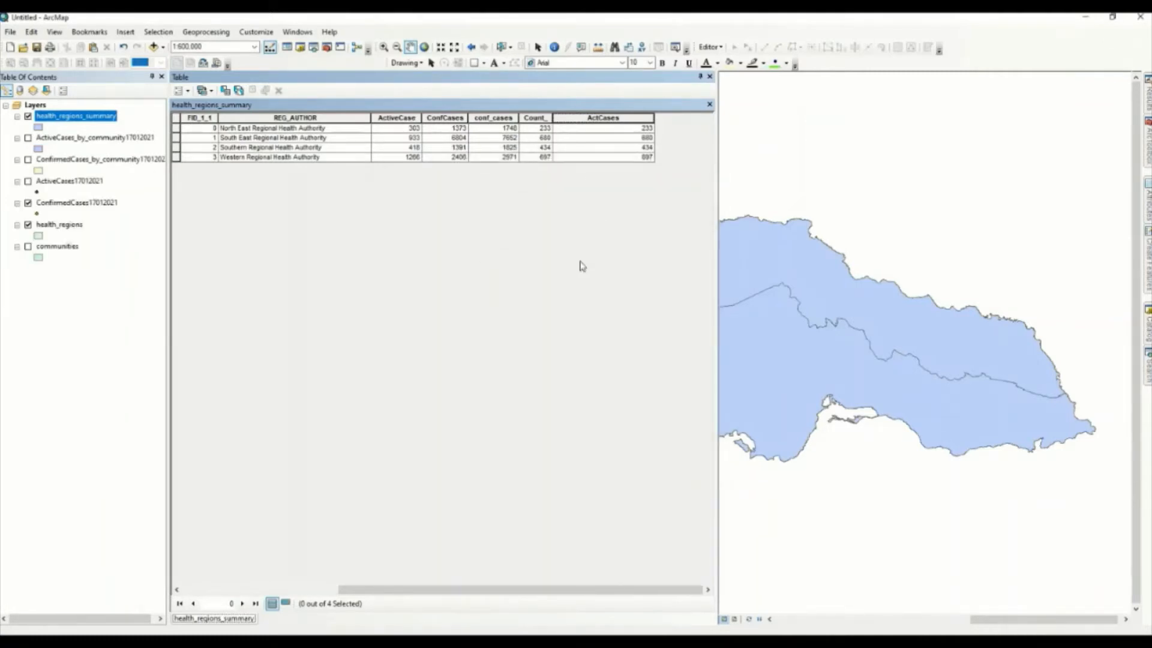
pyautogui.rightClick(535, 118)
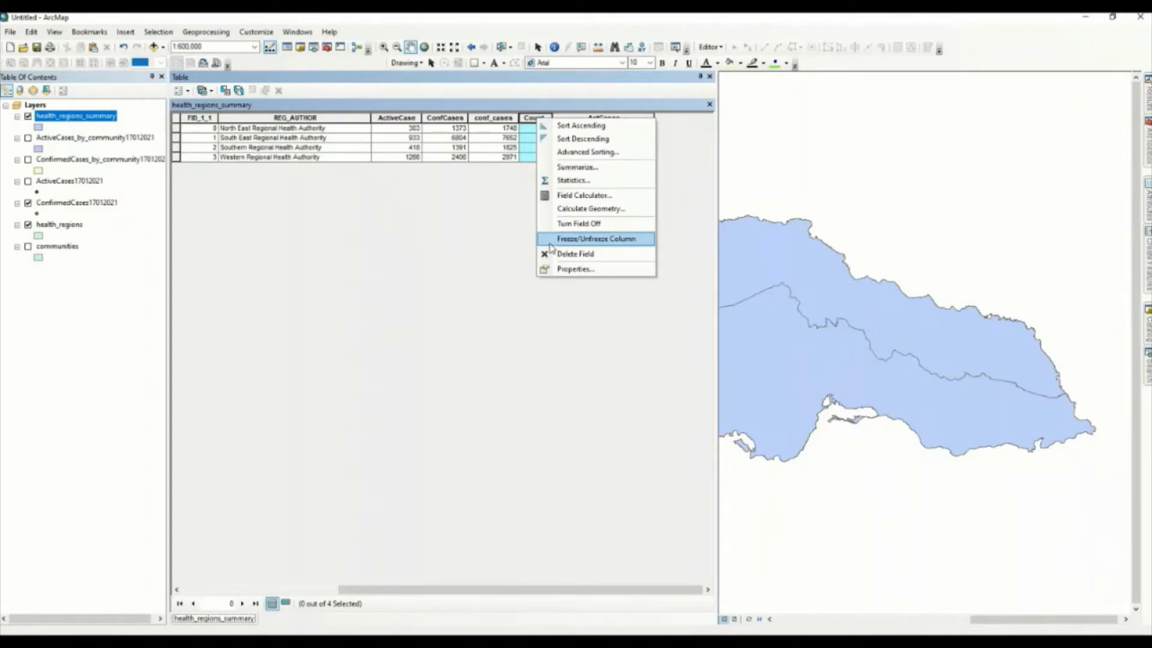
pyautogui.click(555, 253)
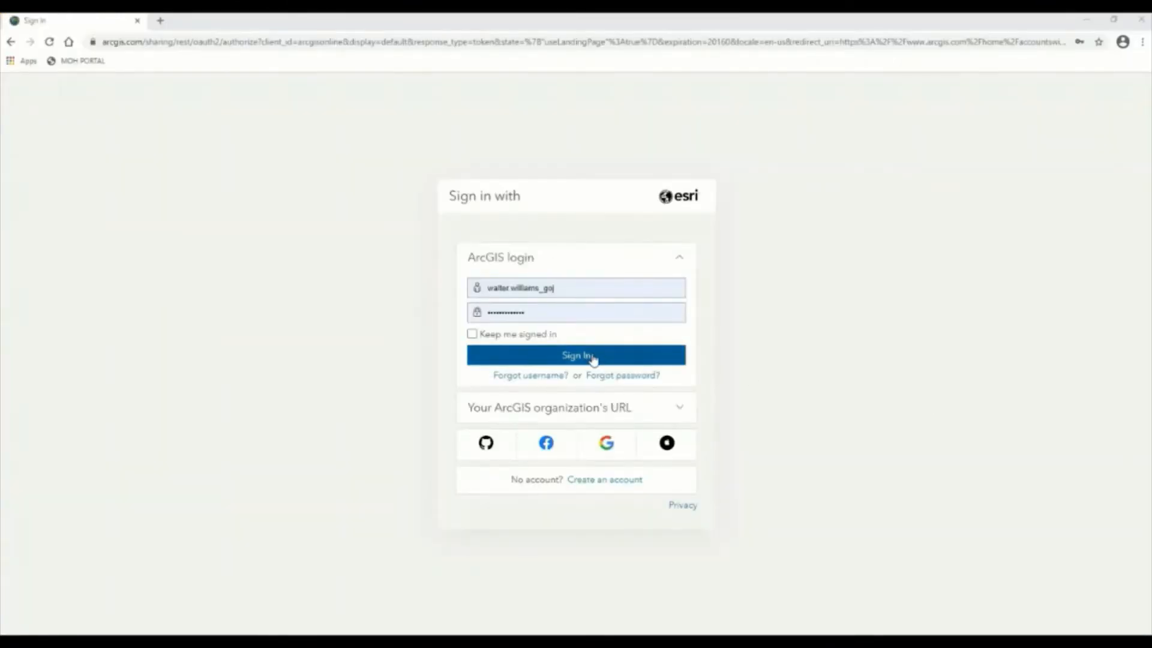
# Switch to ArcGIS Online in the browser, sign in, and start adding an item from the computer to My Content.
pyautogui.click(593, 357)
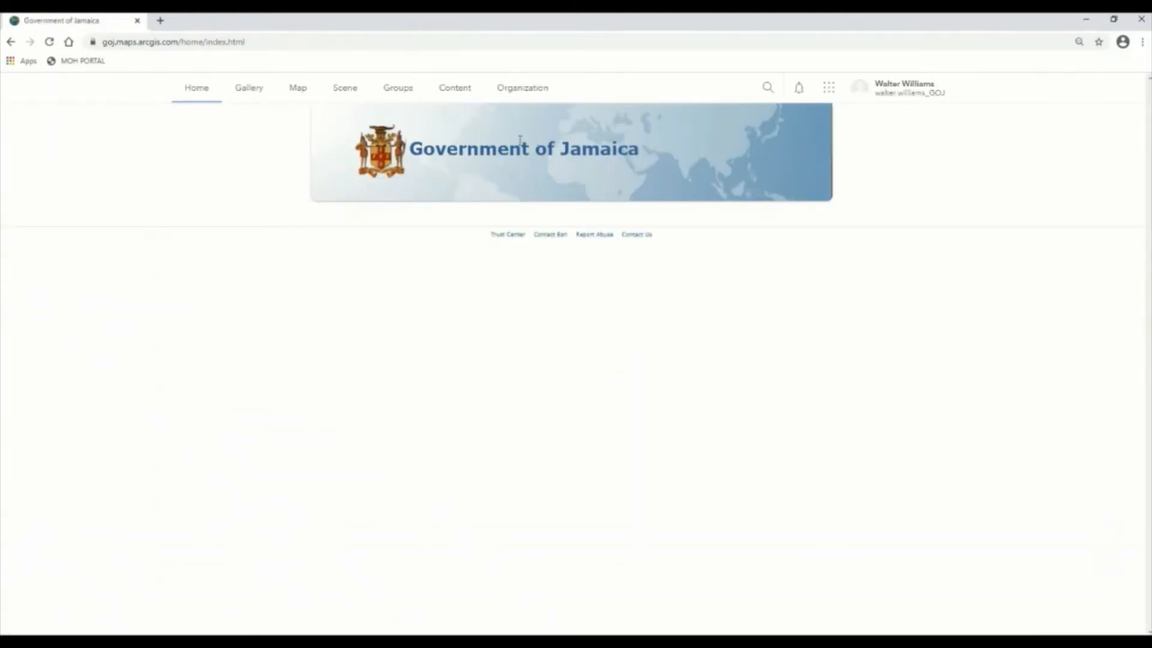
pyautogui.click(457, 90)
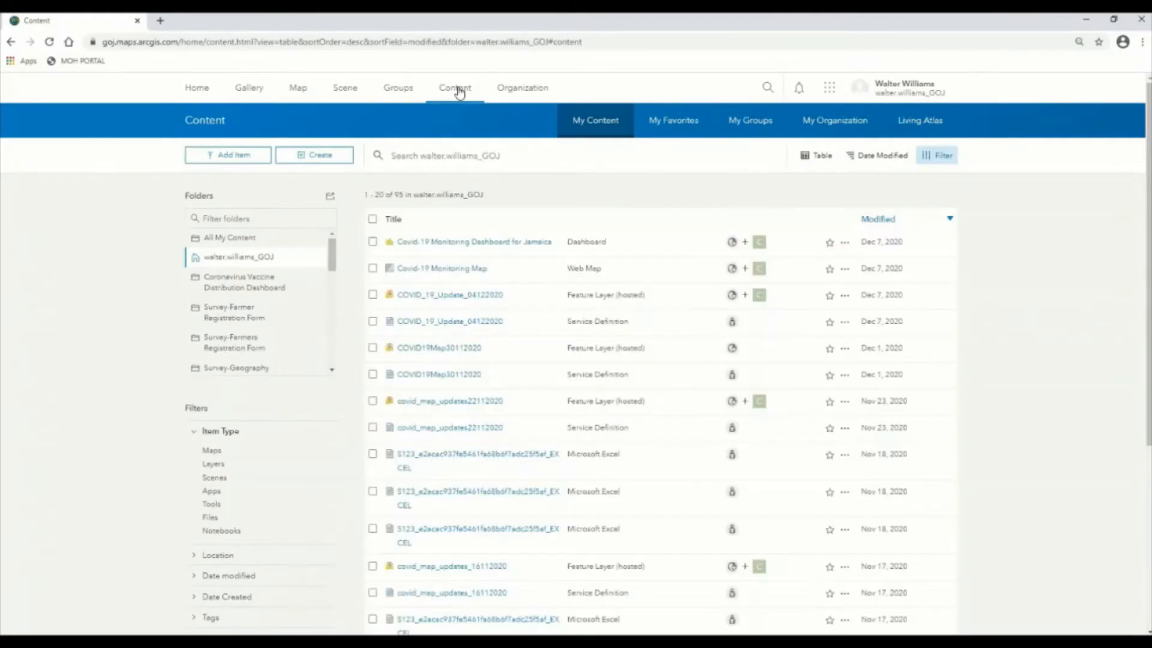
pyautogui.click(227, 157)
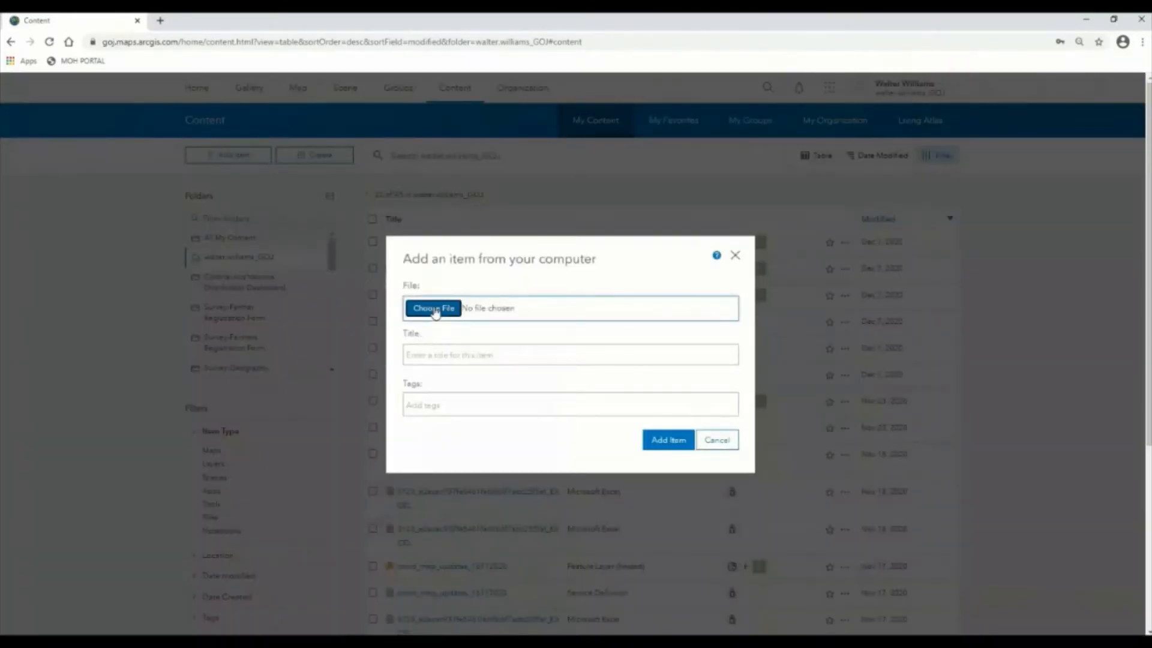
# Choose ConfirmedCases17012021.zip from the Zipped Folders directory in Dashboard_Data as the file to upload.
pyautogui.click(434, 309)
pyautogui.click(60, 164)
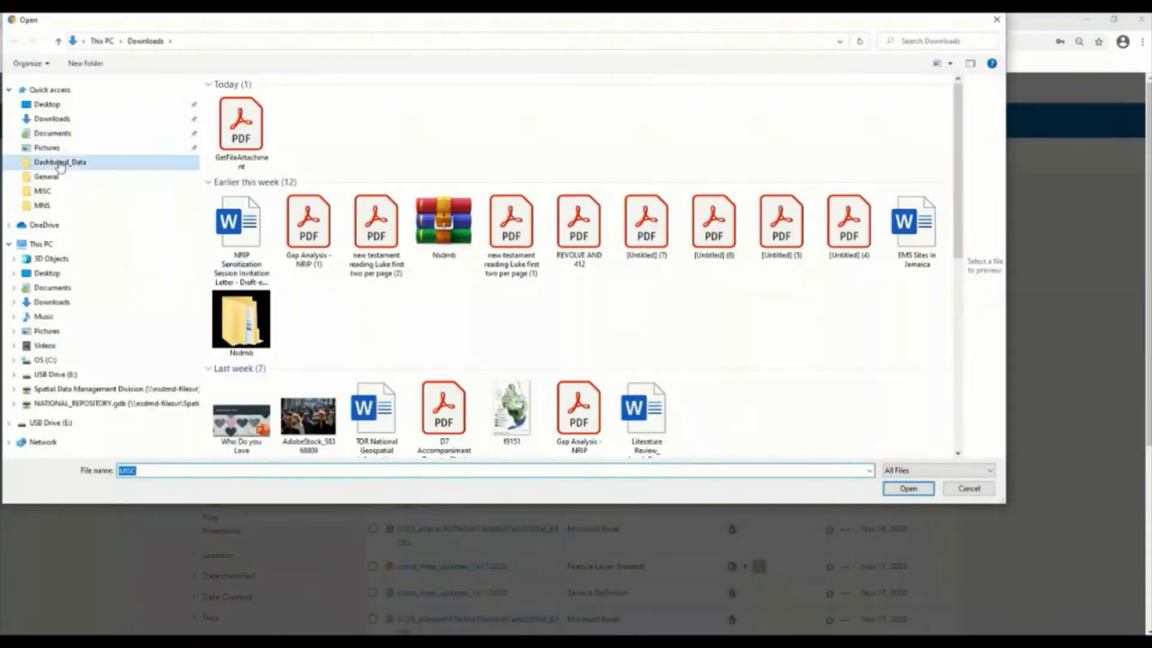
pyautogui.doubleClick(244, 97)
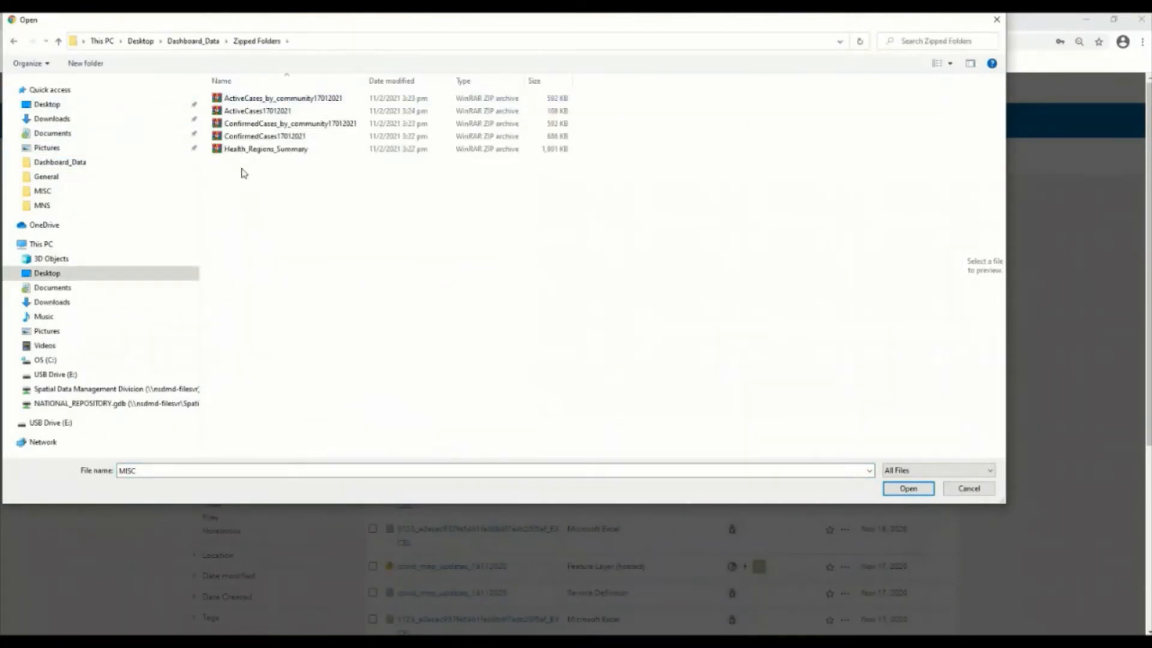
pyautogui.click(280, 138)
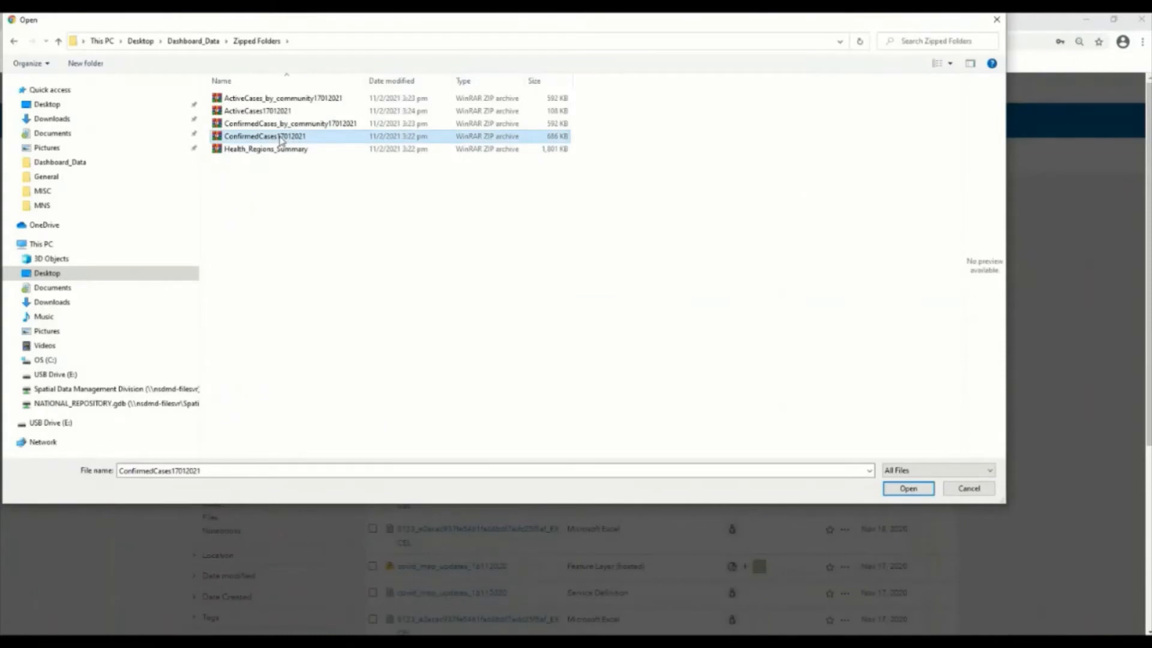
pyautogui.click(918, 484)
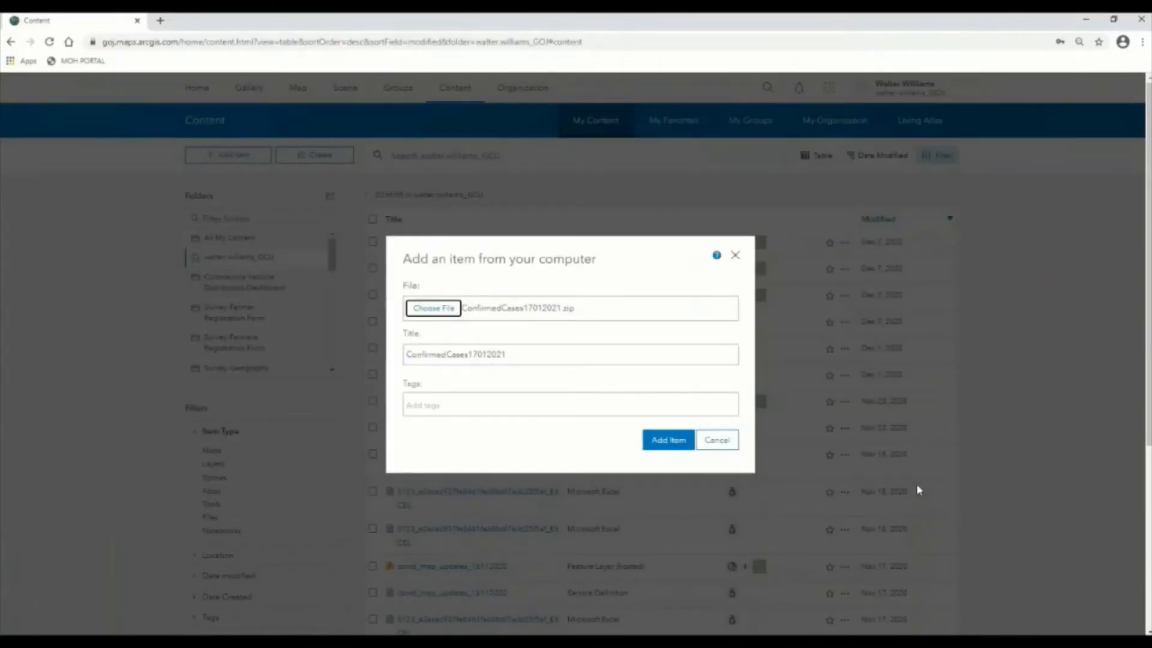
# Tag the item COVID-19, COMMUNITIES and MOHW, and add it as a hosted layer published from the shapefile.
pyautogui.click(462, 437)
pyautogui.write('co')
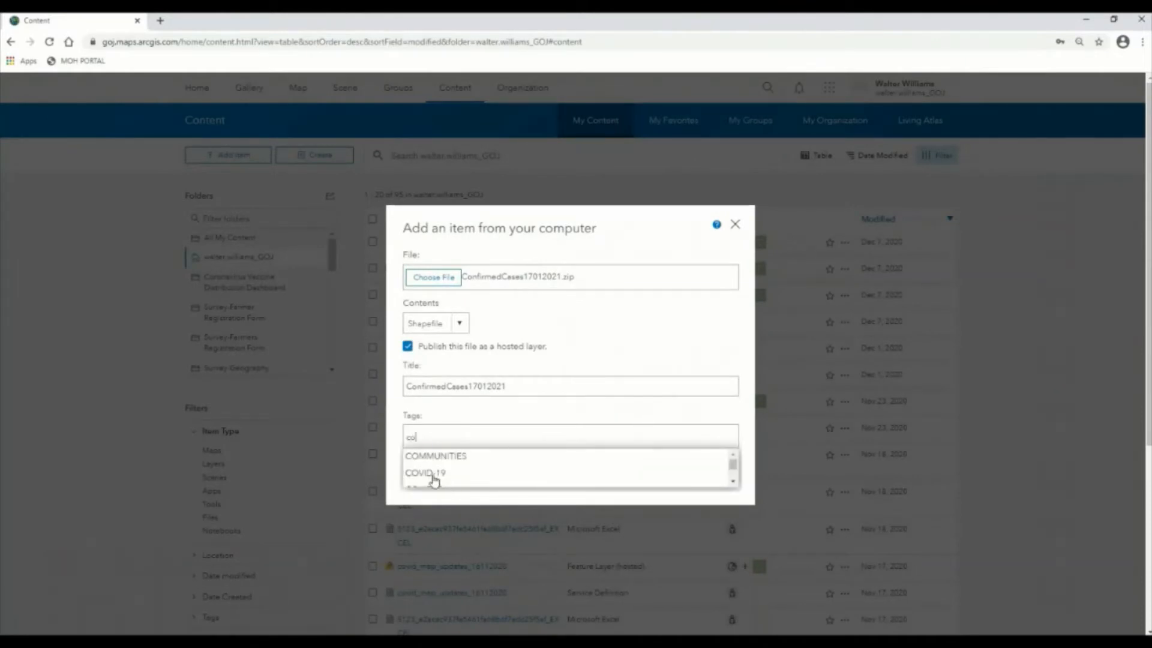
pyautogui.click(434, 479)
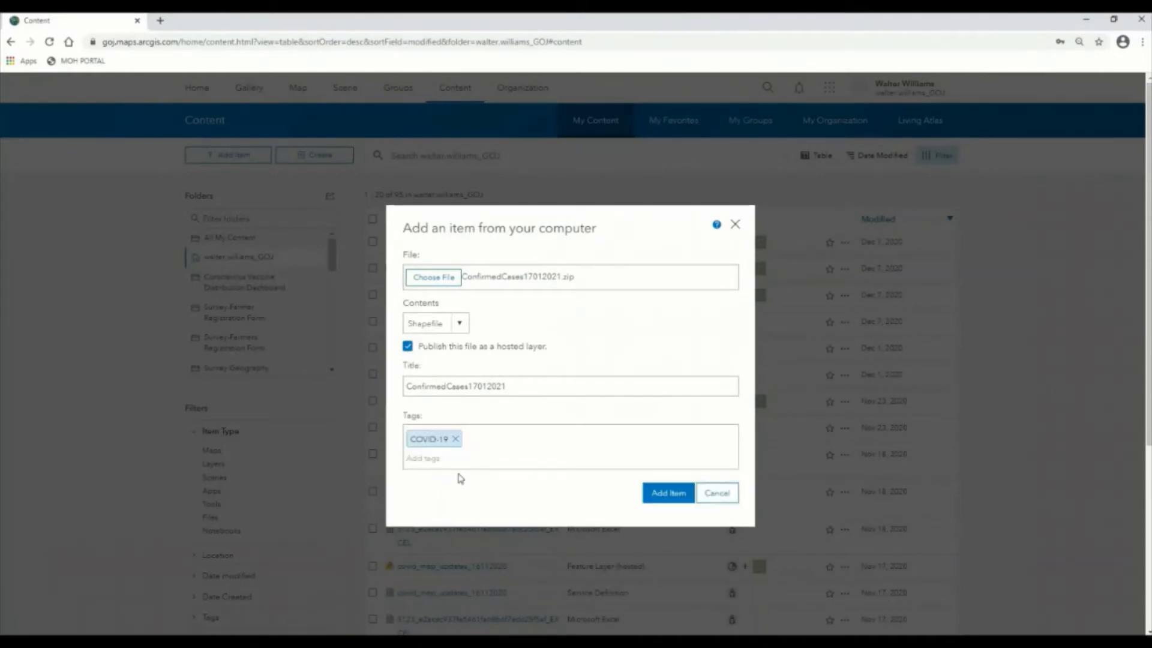
pyautogui.write('com')
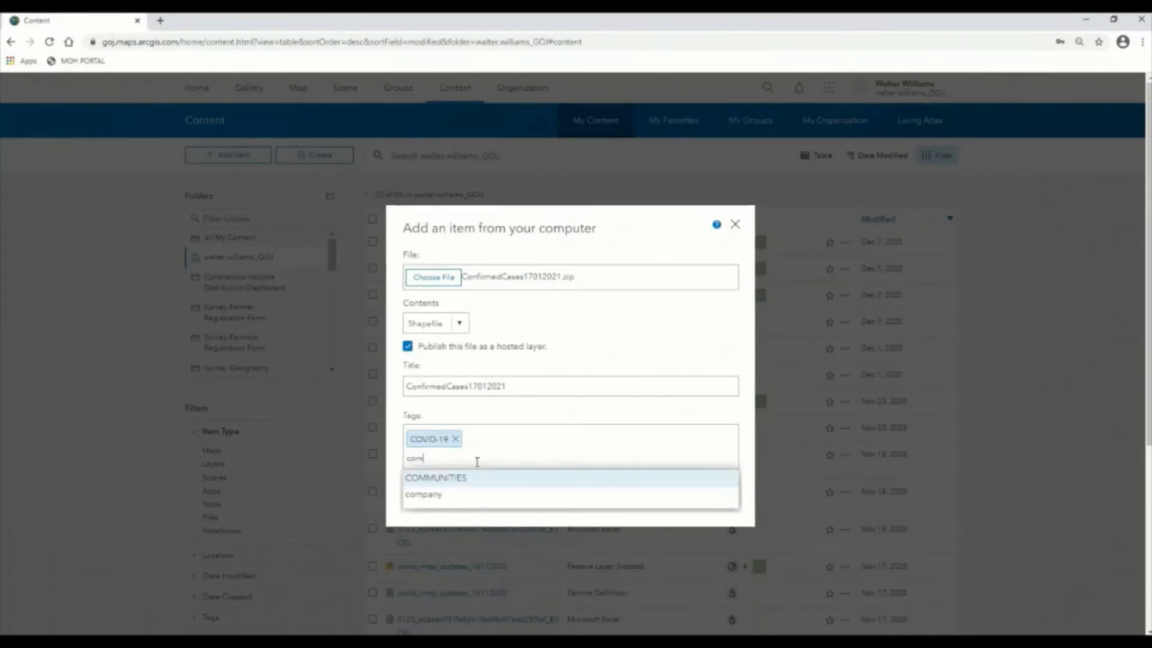
pyautogui.click(467, 483)
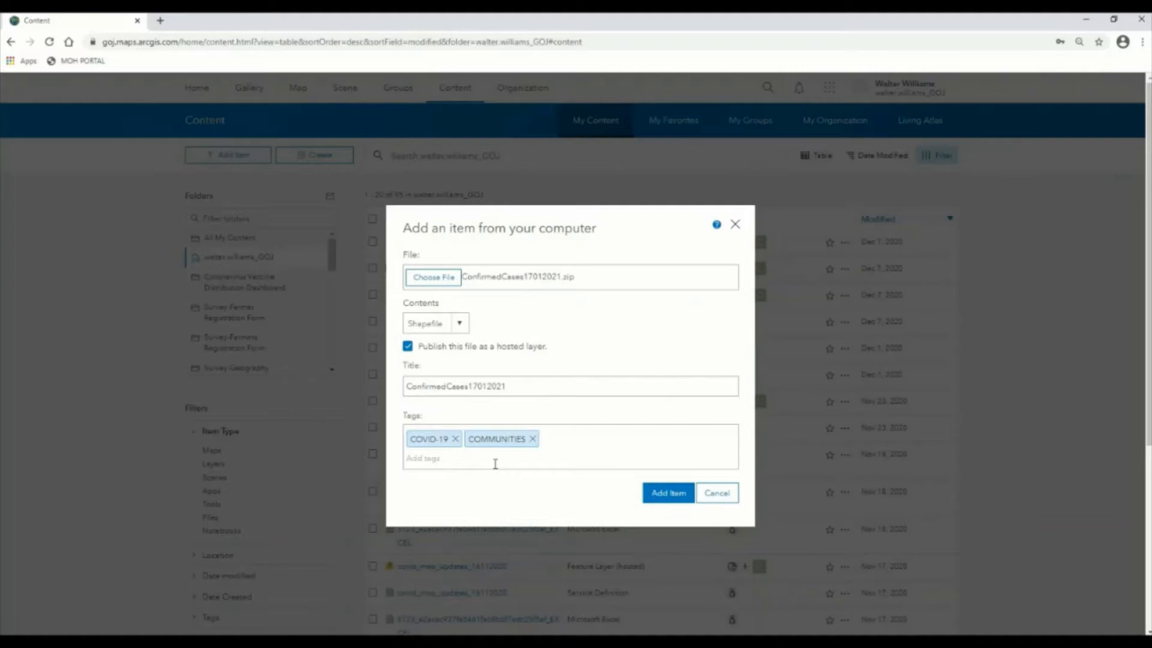
pyautogui.write('mohw')
pyautogui.press('Return')
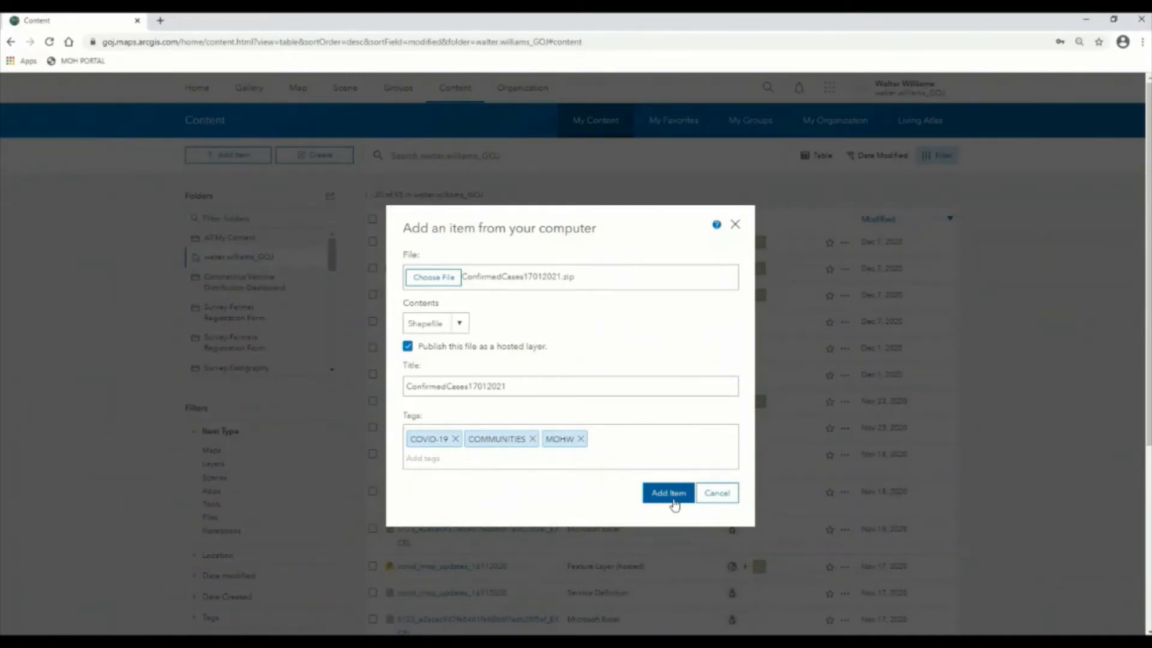
pyautogui.click(668, 495)
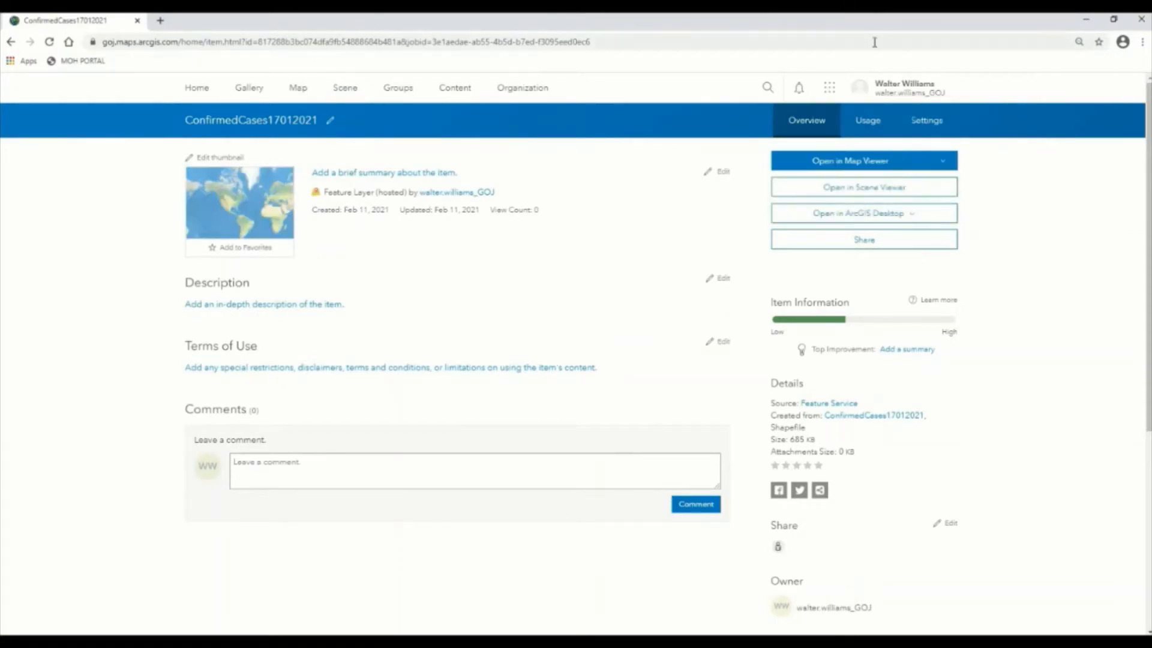
# Save the item summary "Confirmed Covid-19 Cases Mapped by Ministry of Health and Wellness Jamaica on January 17 2021".
pyautogui.click(409, 174)
pyautogui.write('Co')
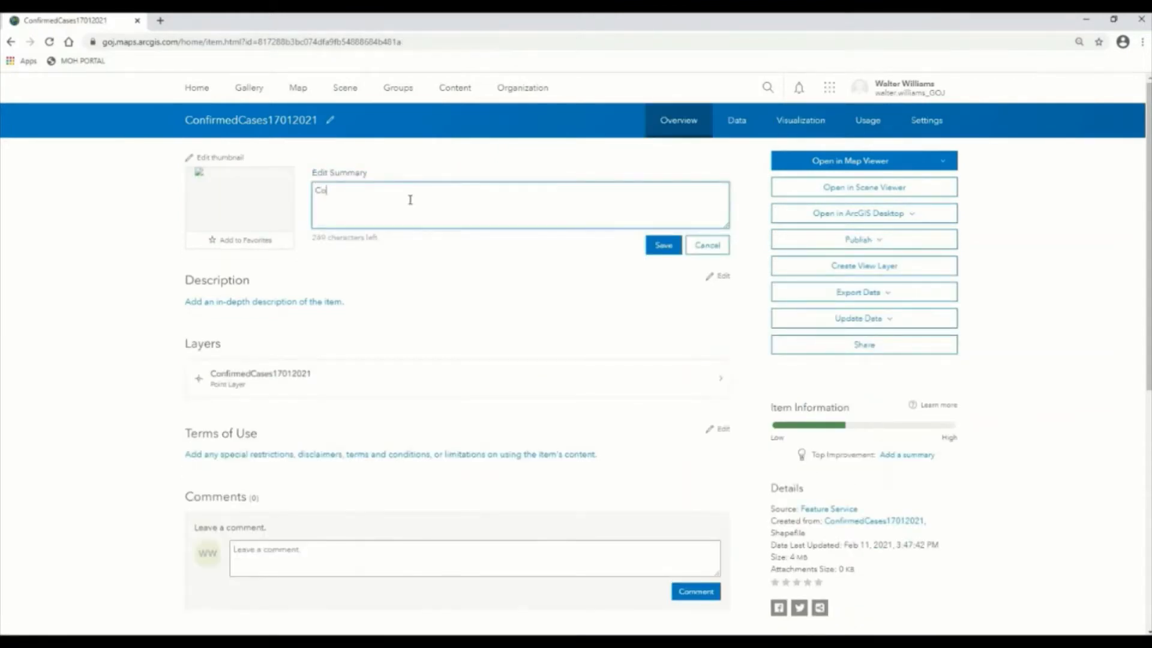
pyautogui.write('nfirmed Covid-19 Cases Mapped By')
pyautogui.press('BackSpace')
pyautogui.write('by MOH')
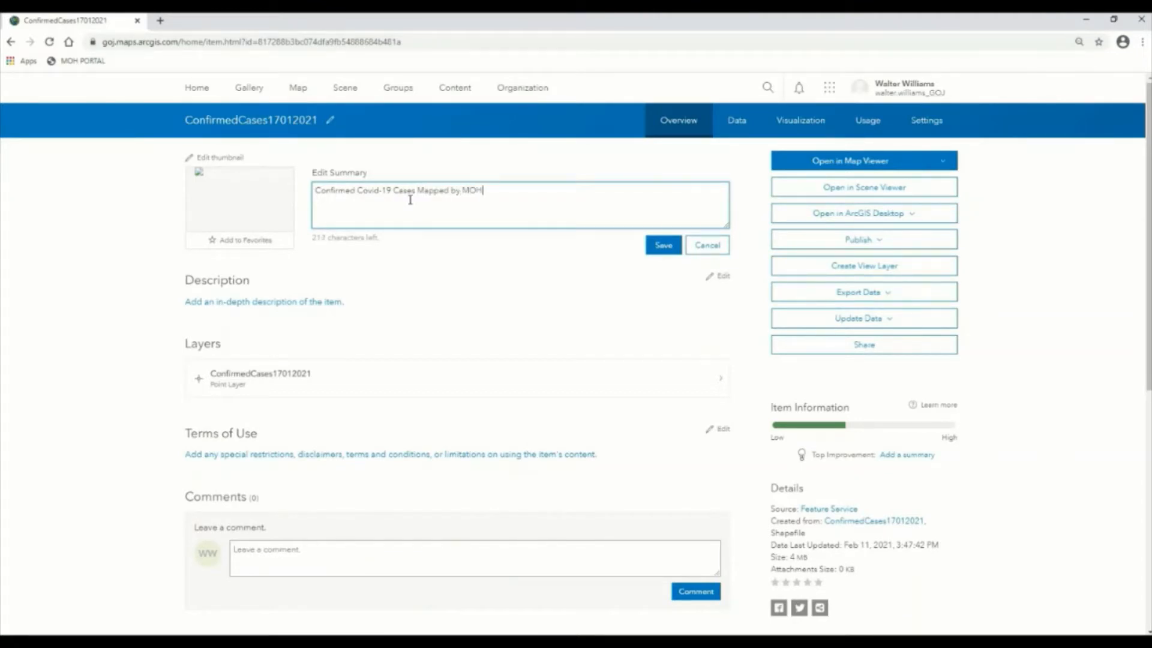
pyautogui.write('W')
pyautogui.press('BackSpace')
pyautogui.press('BackSpace')
pyautogui.write('inistry of Health and Wellness Jamaica o')
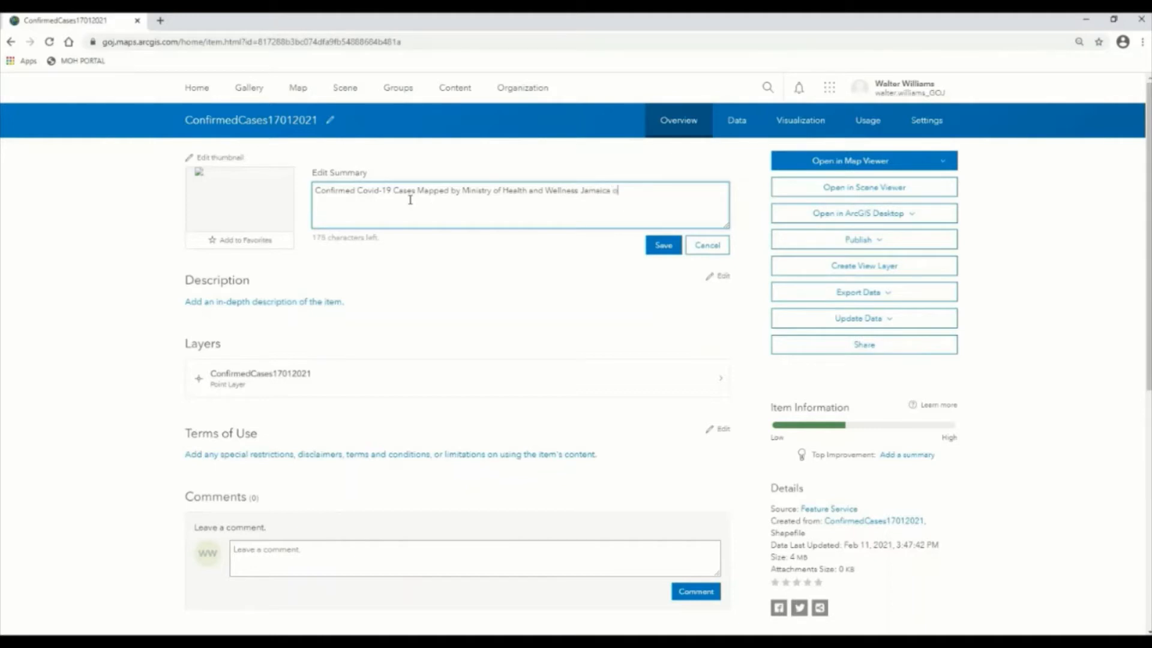
pyautogui.write('n January 17 2021')
pyautogui.click(662, 251)
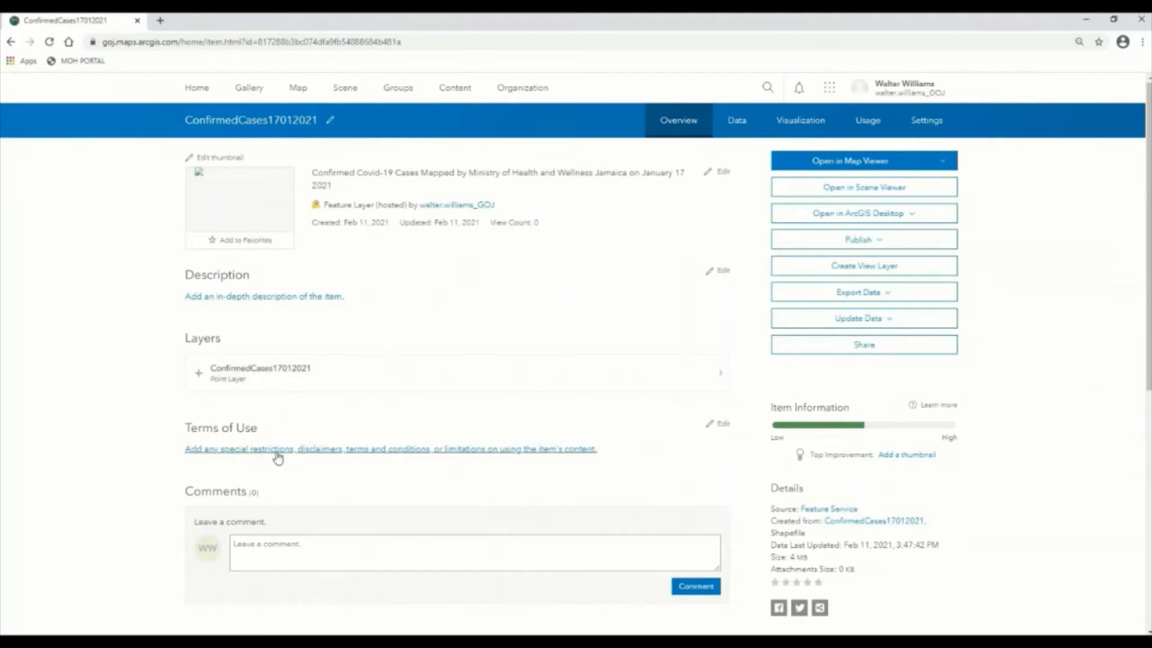
# Enter the terms of use "Only approved personnel from the Ministry of Health and Wellness Jamaica are allowed to use this resource".
pyautogui.click(277, 451)
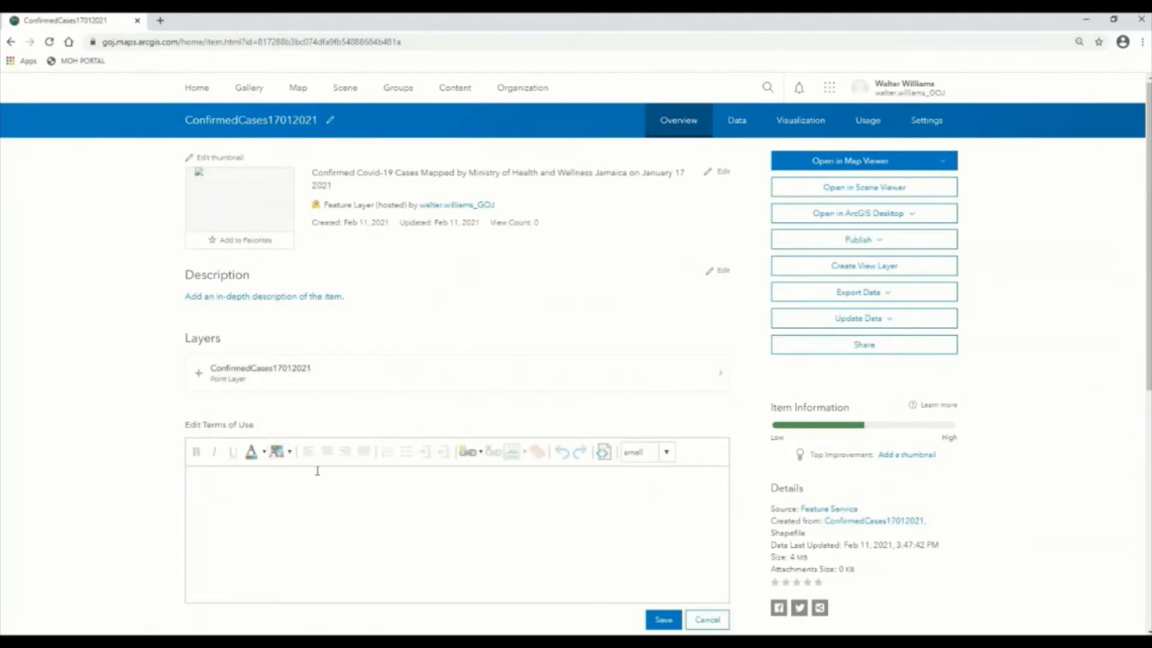
pyautogui.write('Only applo')
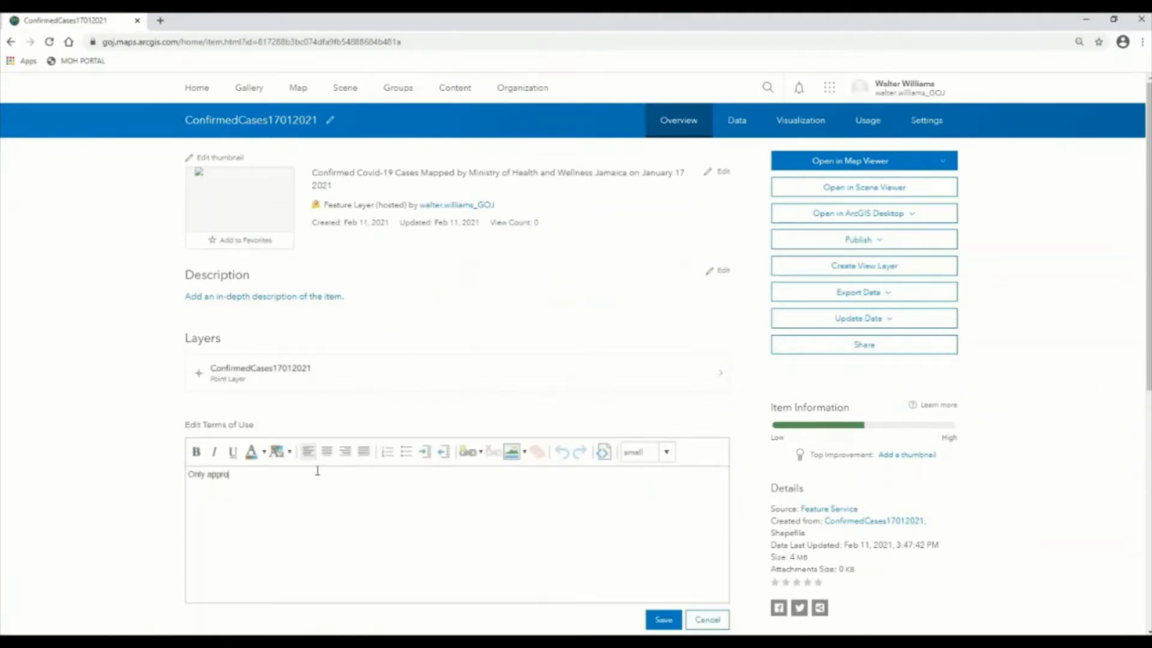
pyautogui.write('ved personnel f')
pyautogui.write('rom the')
pyautogui.moveTo(469, 172); pyautogui.dragTo(627, 171)
pyautogui.hotkey('ctrl', 'c')
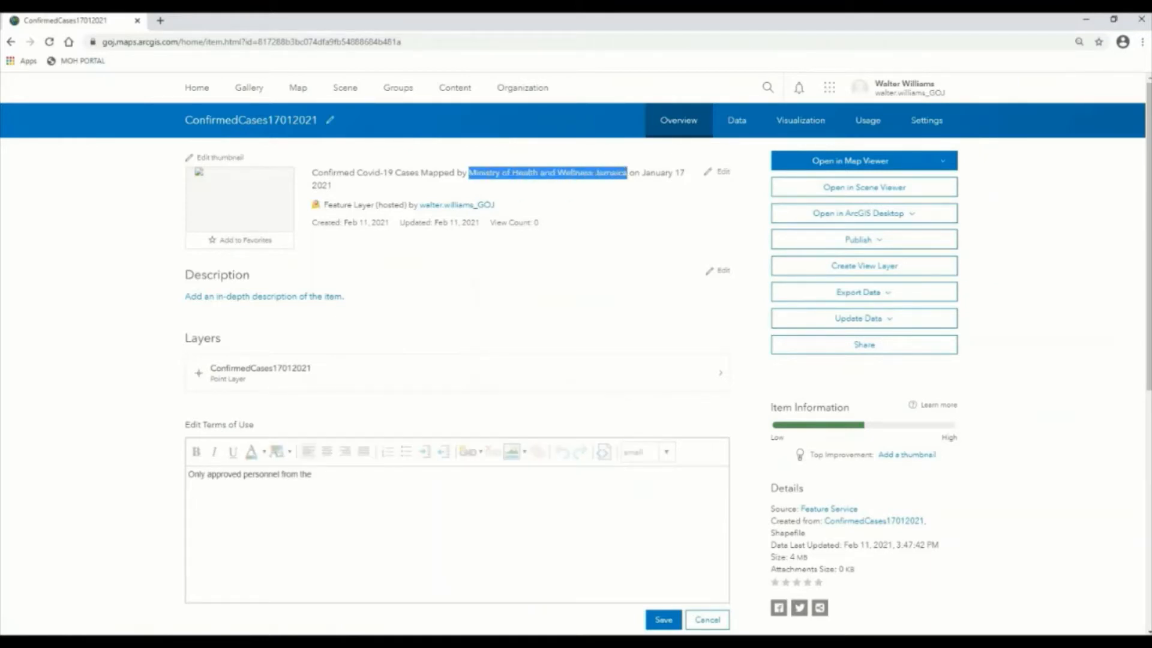
pyautogui.click(324, 478)
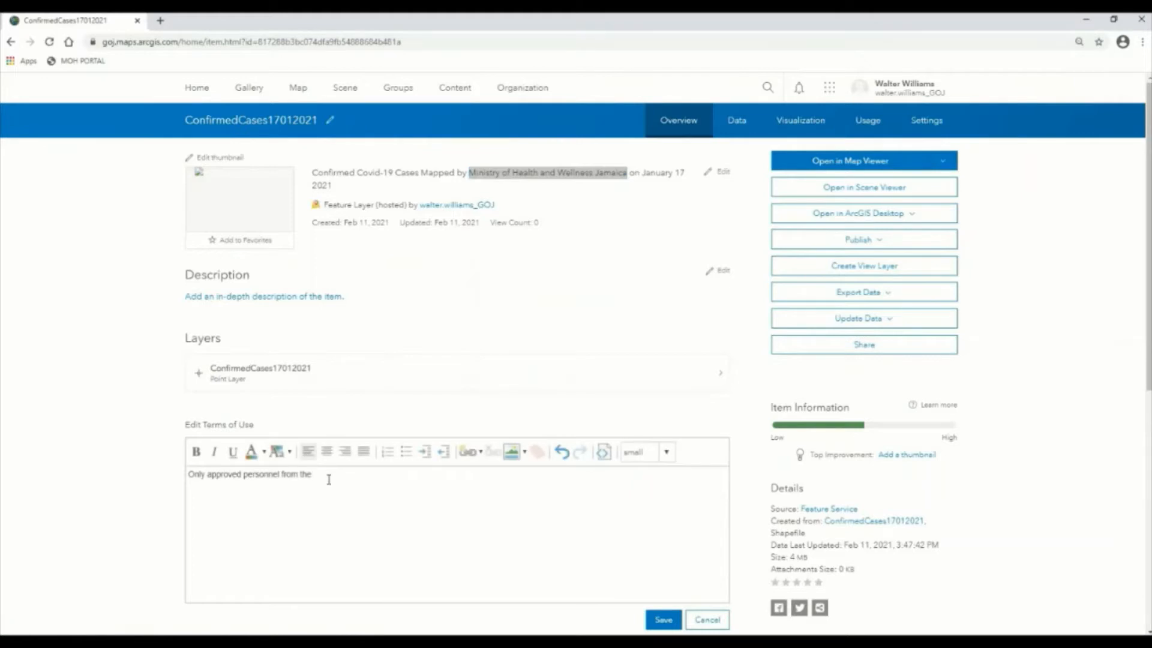
pyautogui.hotkey('ctrl', 'v')
pyautogui.write('ar')
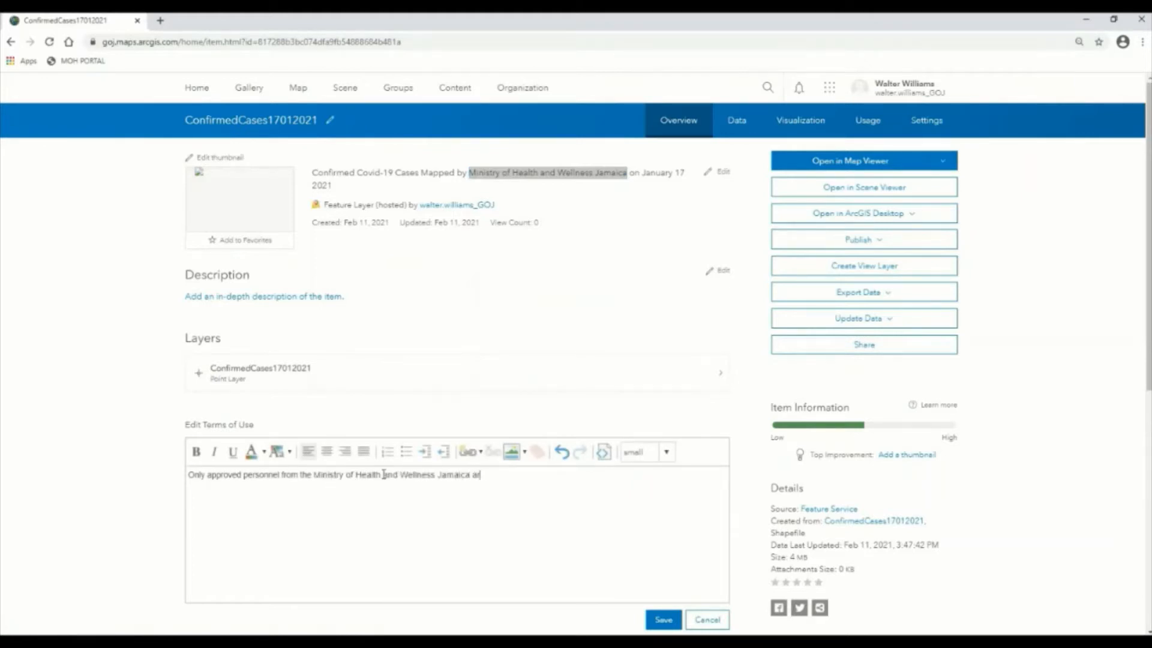
pyautogui.write('e allowed ')
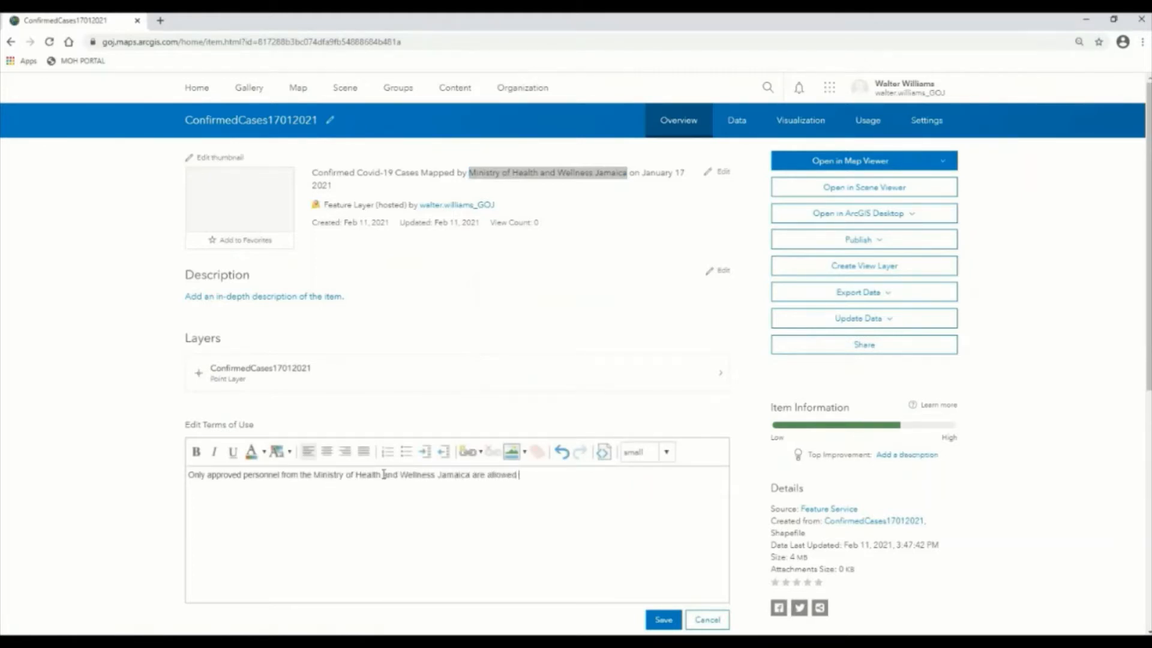
pyautogui.write('to use this resource')
# Start the item description by copying the full item summary text into it.
pyautogui.click(230, 298)
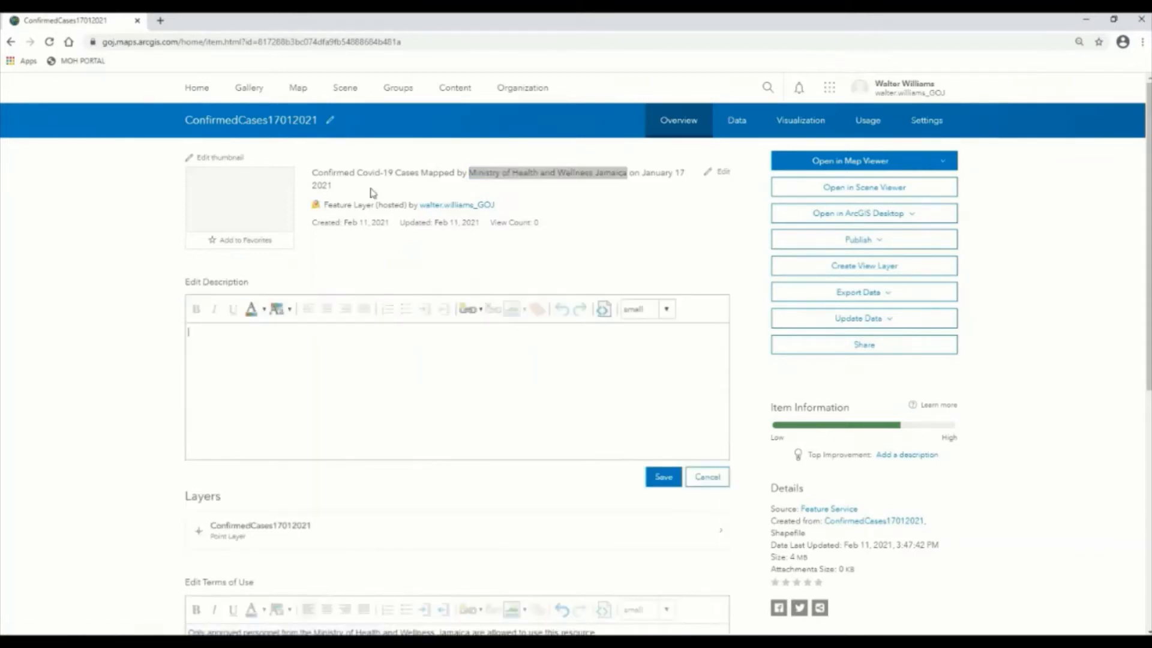
pyautogui.moveTo(313, 172); pyautogui.dragTo(328, 185)
pyautogui.hotkey('ctrl', 'c')
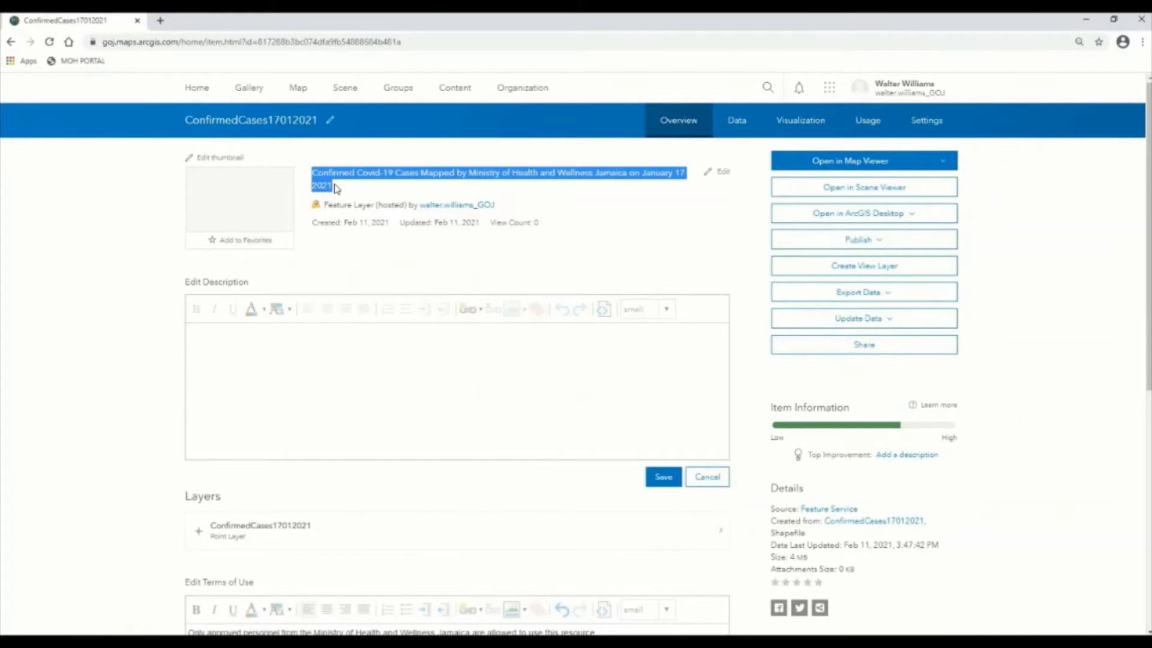
pyautogui.click(317, 345)
pyautogui.hotkey('ctrl', 'v')
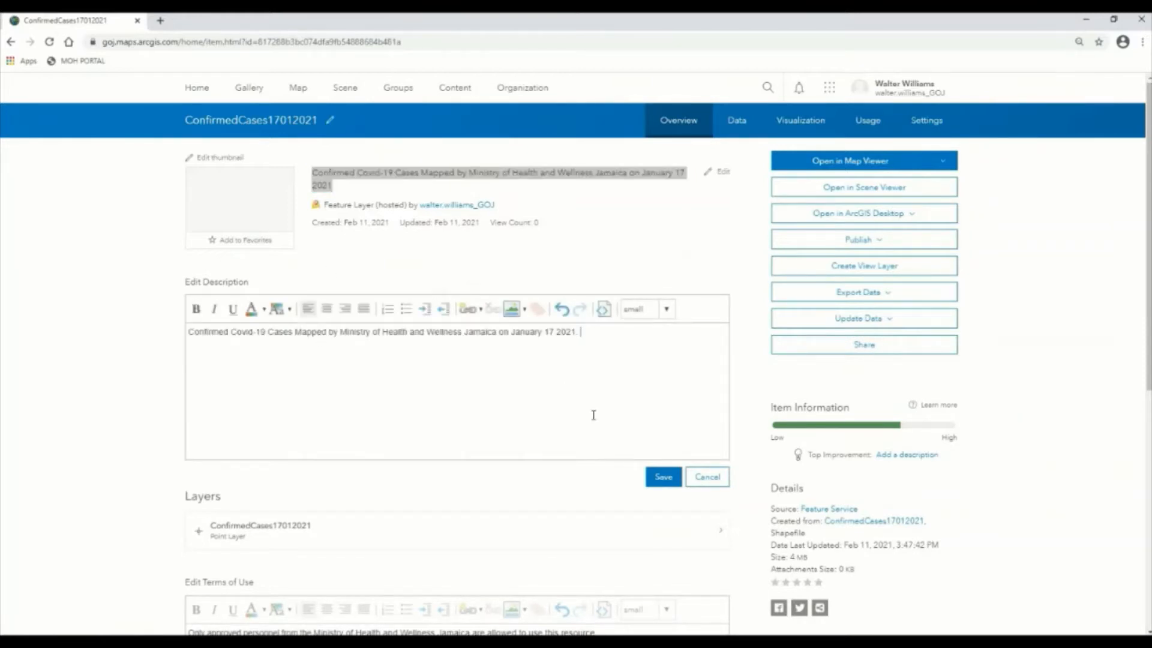
# Append "These points are mapped to the community centroid to protect the identity of the patients" to the description and save it.
pyautogui.write('. These')
pyautogui.write(' points are m')
pyautogui.write('am')
pyautogui.write('apped to the ')
pyautogui.write('community ')
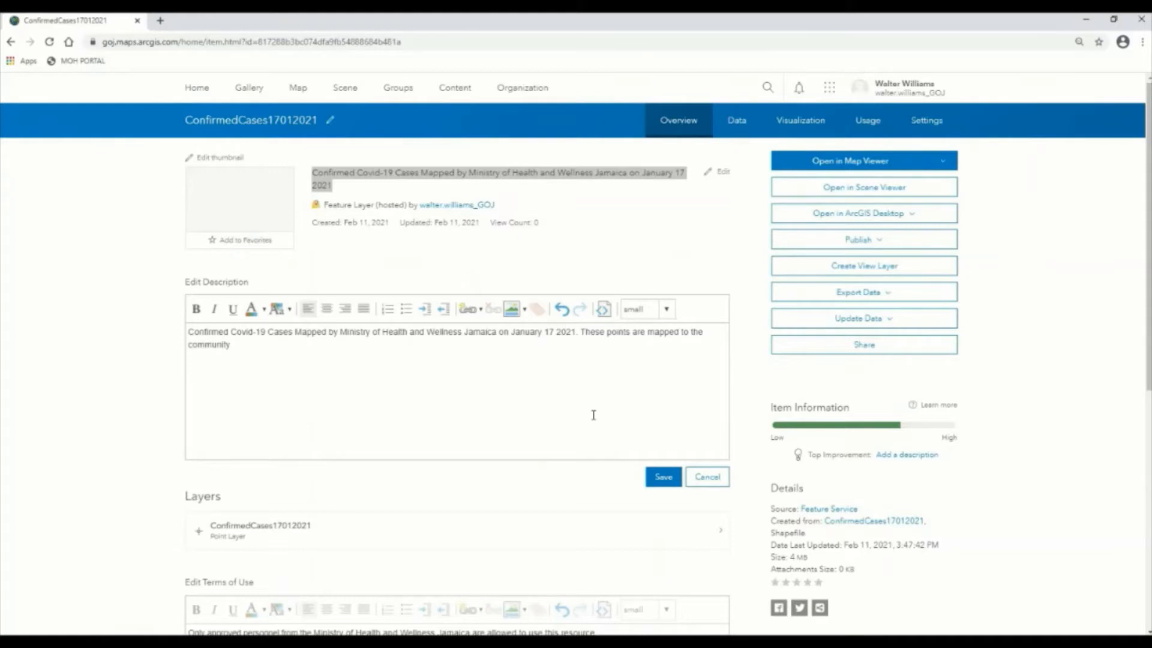
pyautogui.write('centroid to protect the confiden')
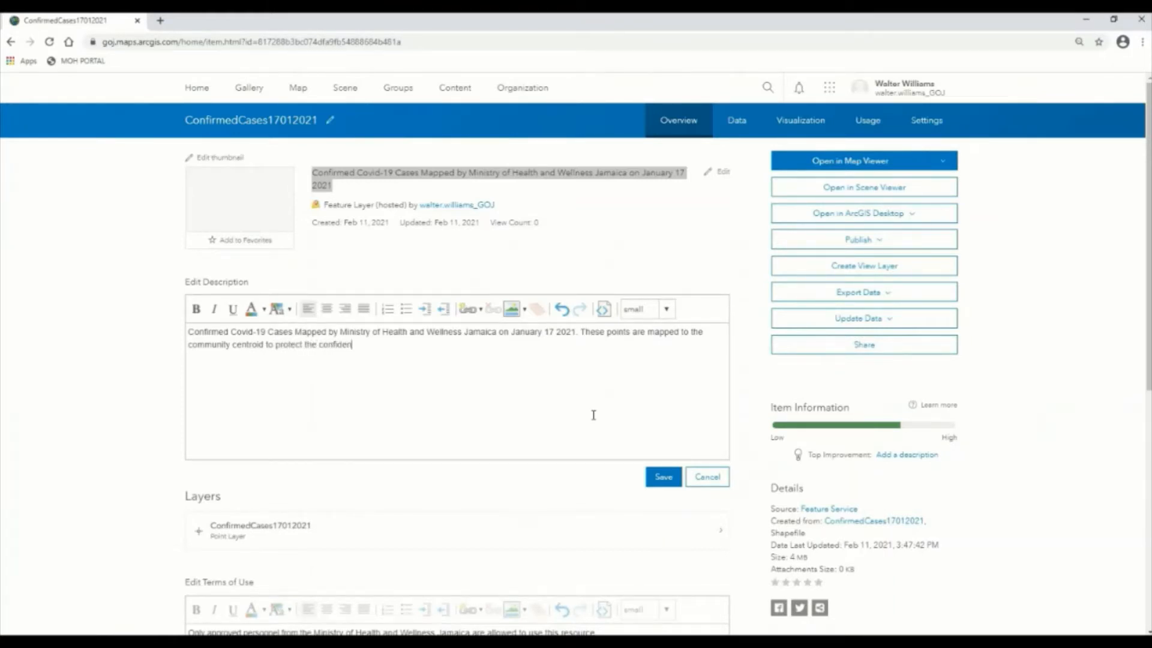
pyautogui.write('tiality of the')
pyautogui.write('con')
pyautogui.press('BackSpace')
pyautogui.press('BackSpace')
pyautogui.write('po')
pyautogui.press('BackSpace')
pyautogui.press('BackSpace')
pyautogui.press('BackSpace')
pyautogui.press('BackSpace')
pyautogui.press('BackSpace')
pyautogui.press('BackSpace')
pyautogui.press('BackSpace')
pyautogui.press('BackSpace')
pyautogui.press('BackSpace')
pyautogui.press('BackSpace')
pyautogui.press('BackSpace')
pyautogui.press('BackSpace')
pyautogui.press('BackSpace')
pyautogui.press('BackSpace')
pyautogui.press('BackSpace')
pyautogui.press('BackSpace')
pyautogui.press('BackSpace')
pyautogui.press('BackSpace')
pyautogui.press('BackSpace')
pyautogui.press('BackSpace')
pyautogui.press('BackSpace')
pyautogui.press('BackSpace')
pyautogui.write('dentity of the patients')
pyautogui.click(666, 478)
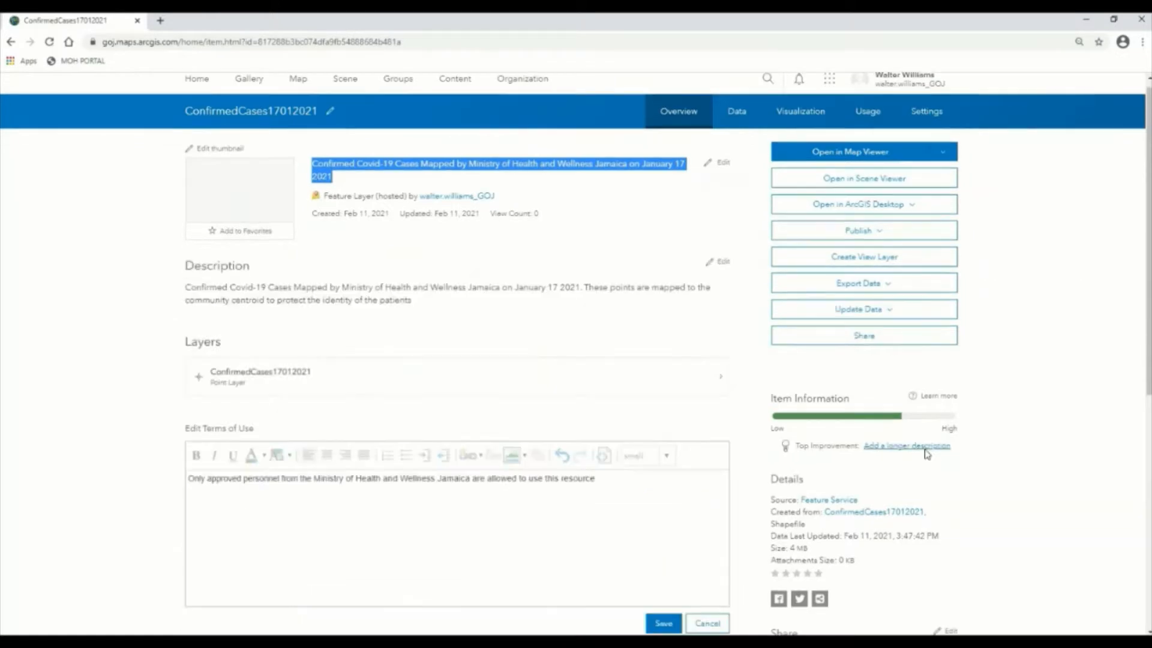
# Correct the description to read "by the Ministry of Health and Wellness, Jamaica" and save it.
pyautogui.scroll(-4, 927, 454)
pyautogui.scroll(2, 926, 454)
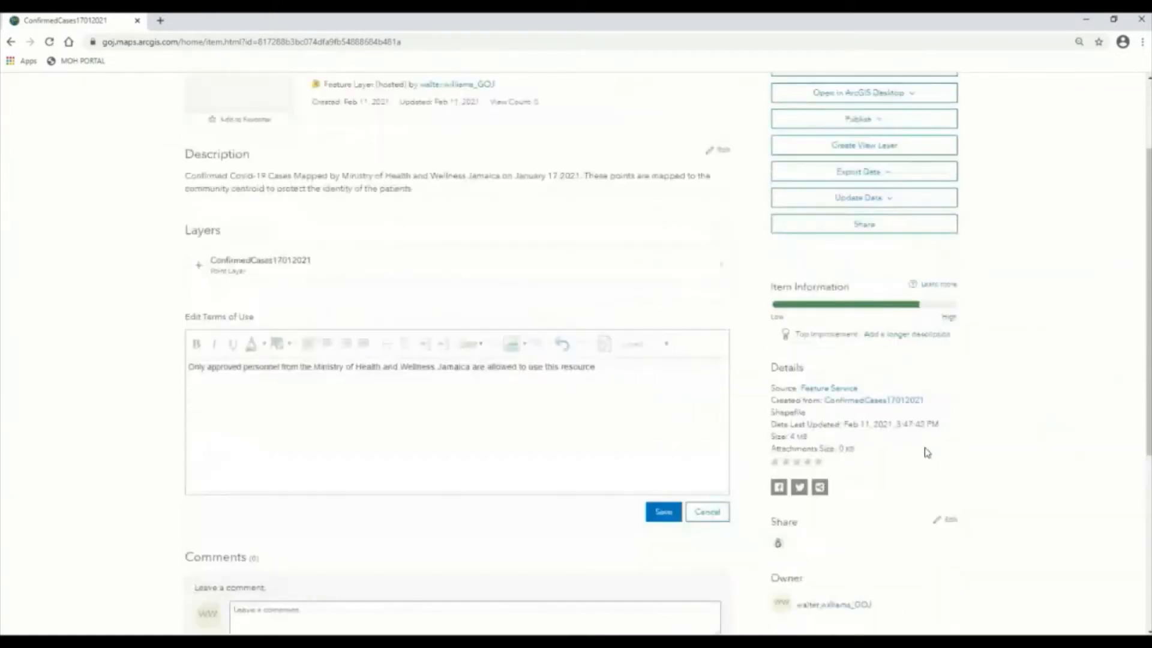
pyautogui.click(716, 151)
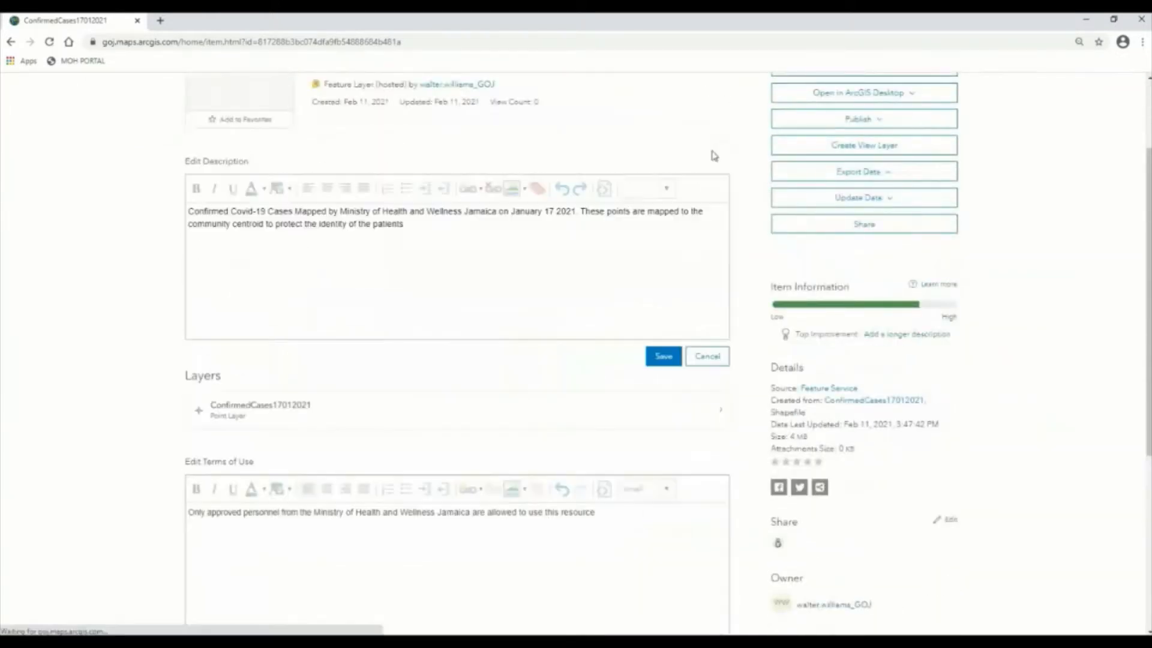
pyautogui.click(380, 223)
pyautogui.write('the ')
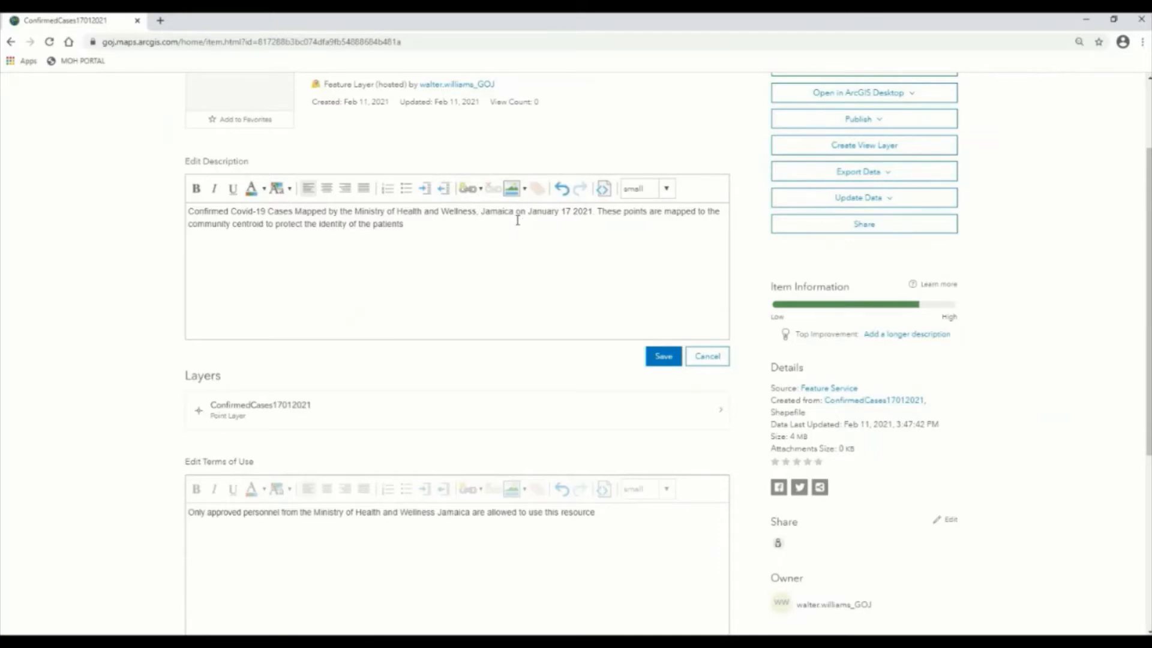
pyautogui.write(' ,')
pyautogui.click(663, 355)
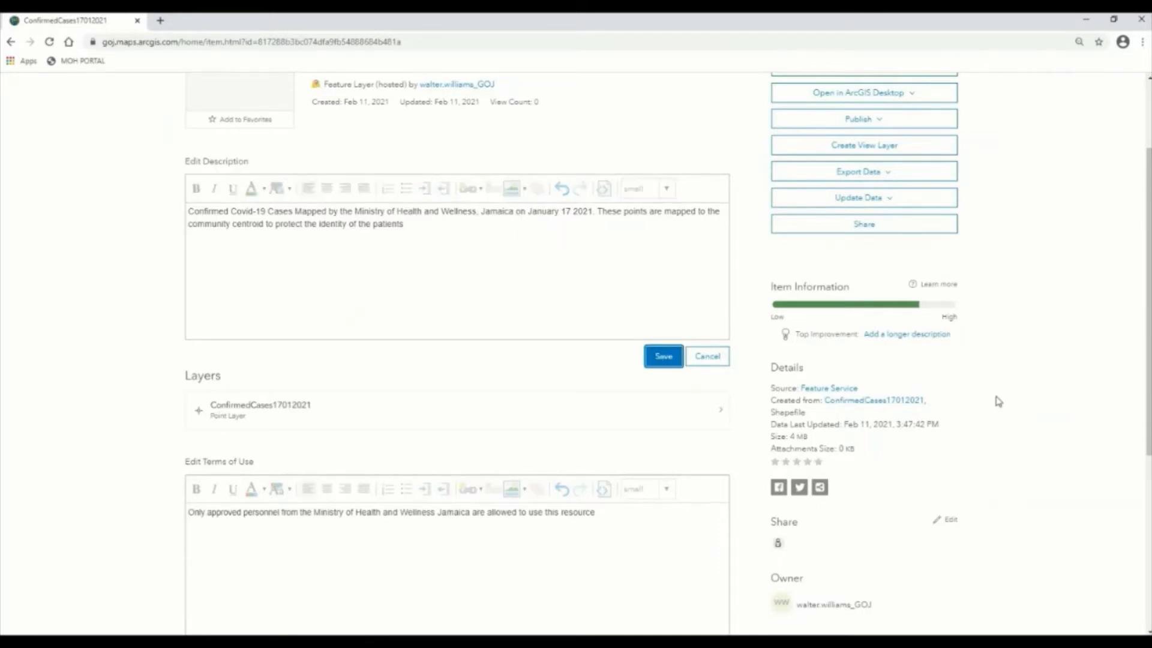
# Save the item credits as "Ministry of Health and Wellness, Jamaica".
pyautogui.scroll(-4, 850, 526)
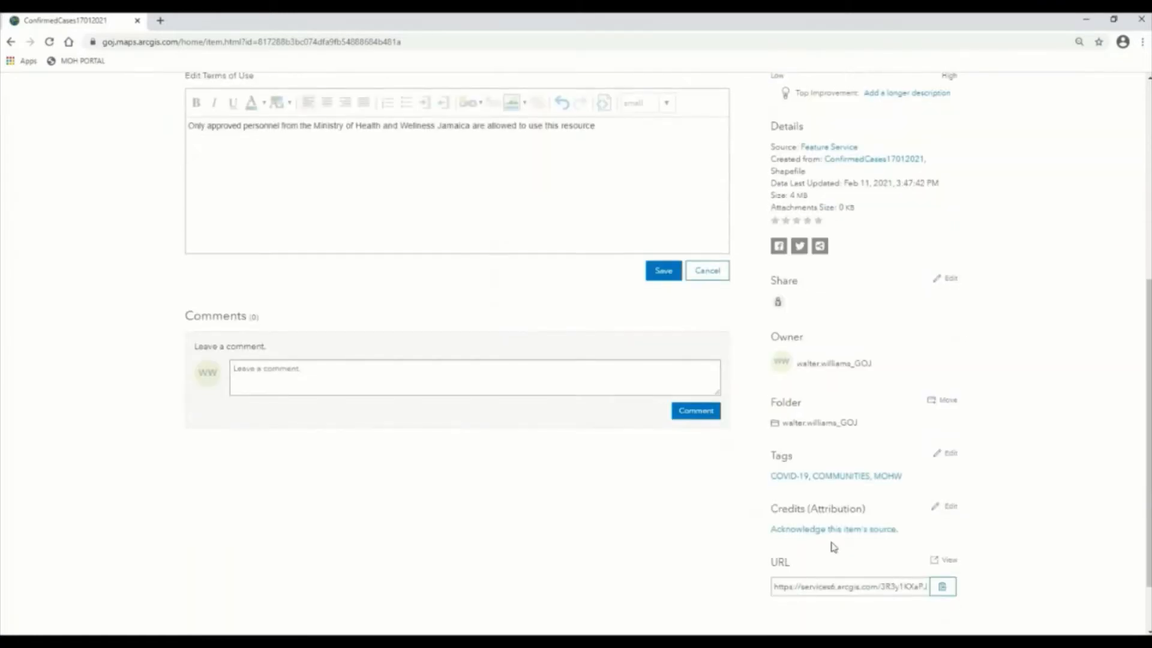
pyautogui.click(945, 506)
pyautogui.write('Min')
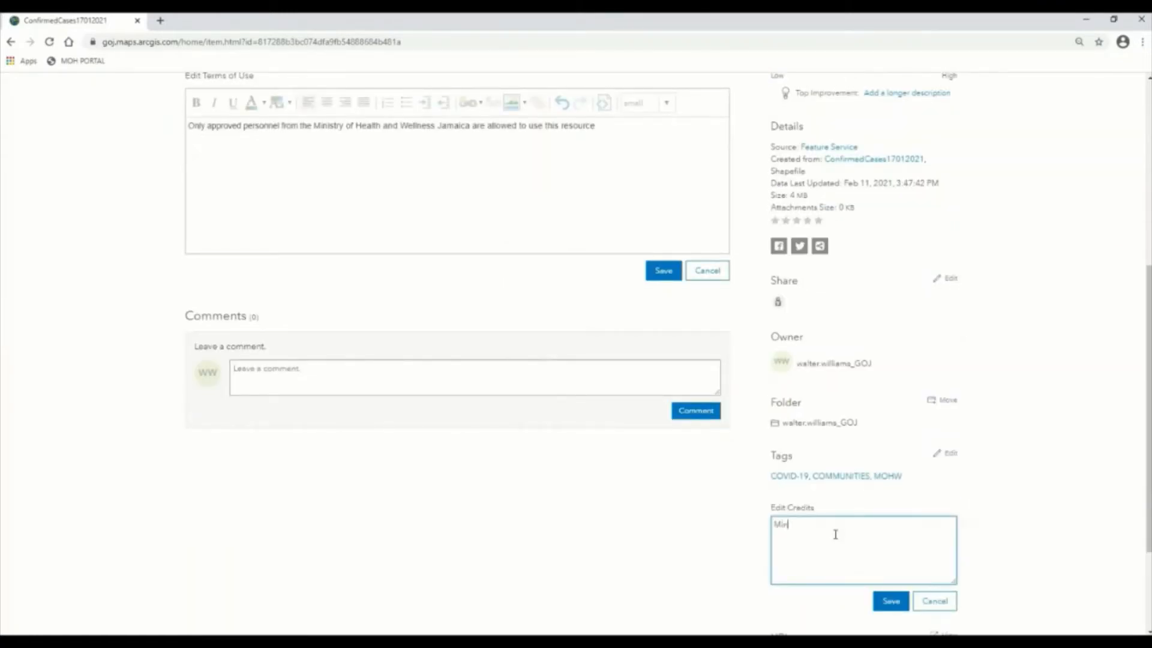
pyautogui.write('istry of Health and Wellnesss Jamaica,')
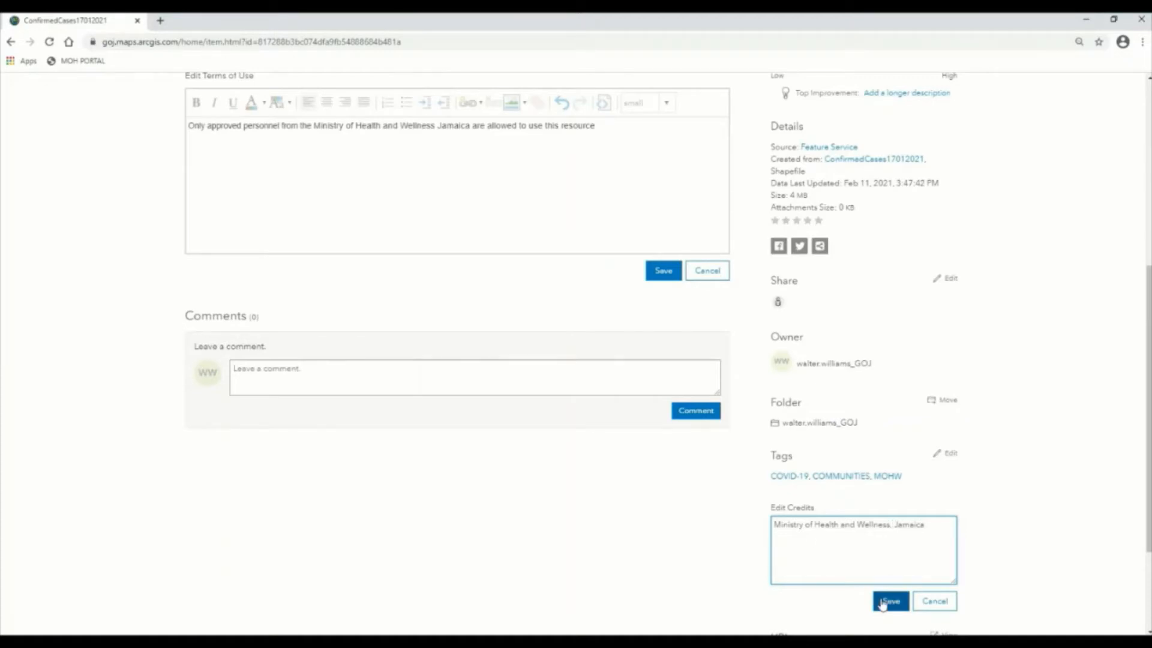
pyautogui.click(890, 601)
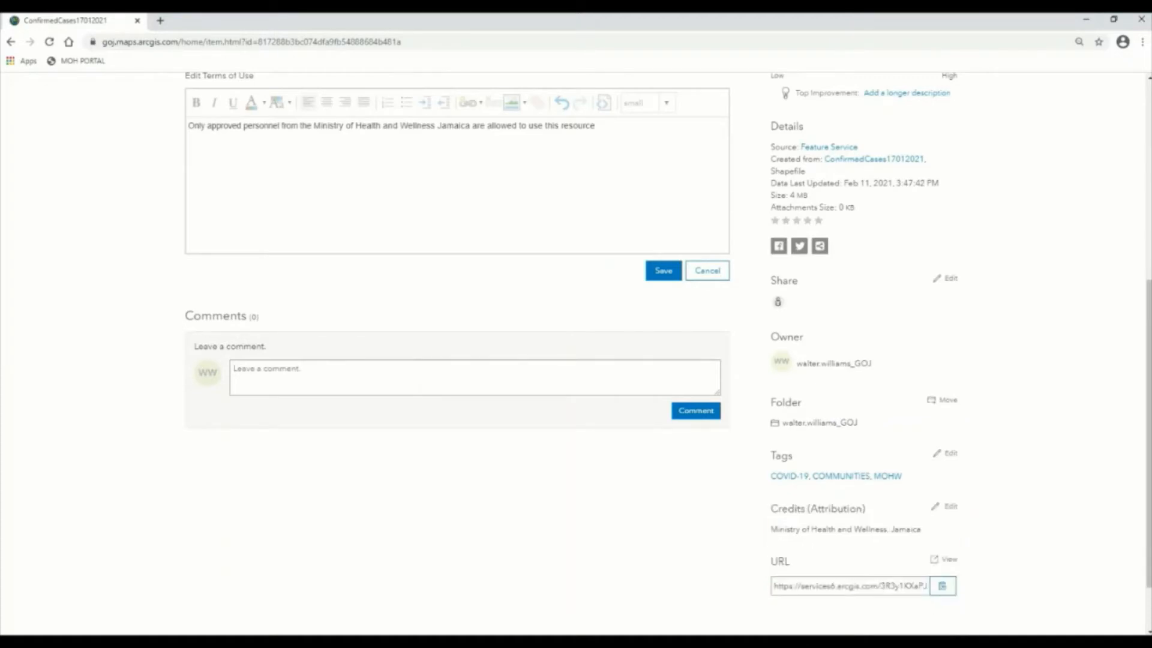
# Open the hosted layer in Map Viewer, declining the Map Viewer Beta offer.
pyautogui.scroll(6, 983, 192)
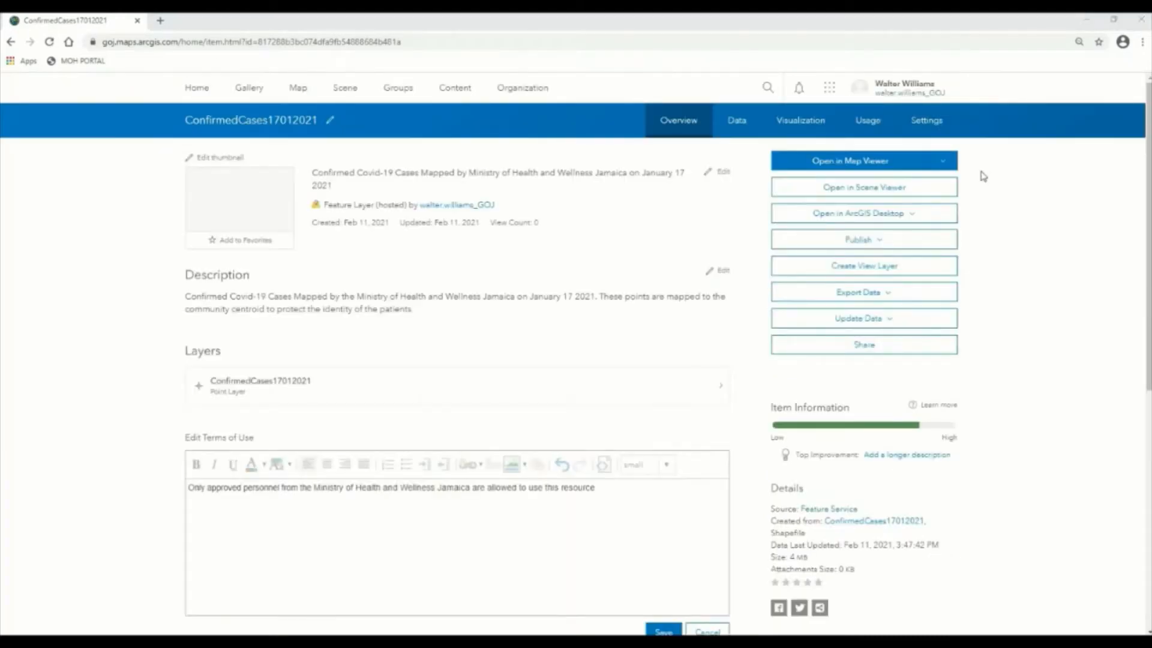
pyautogui.click(867, 162)
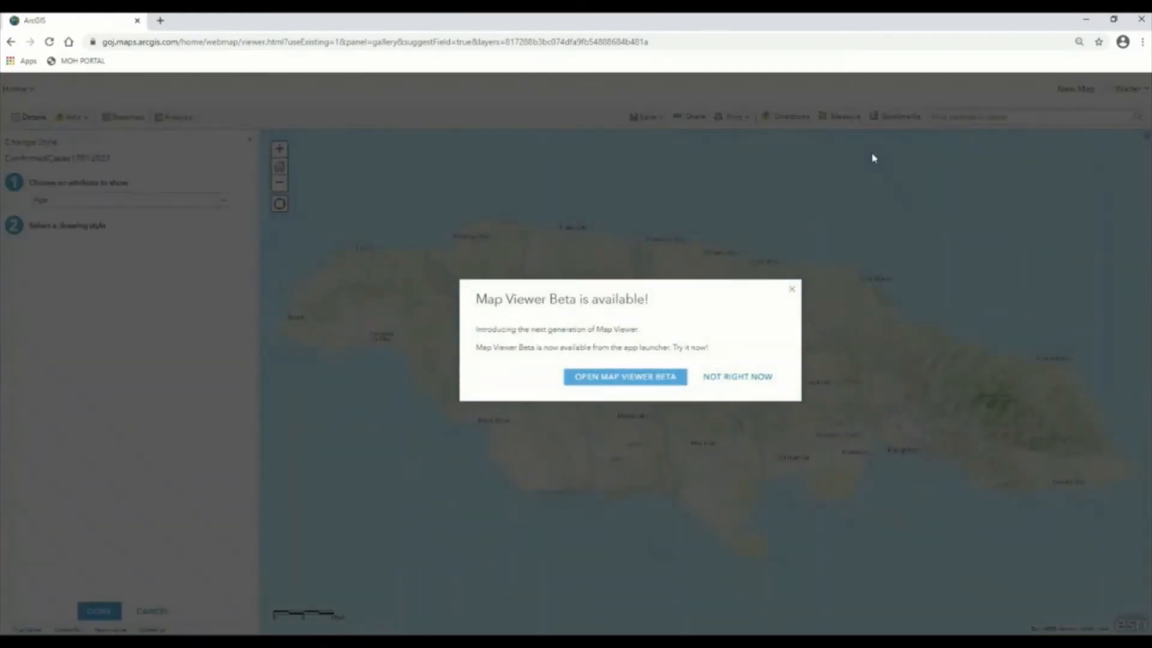
pyautogui.click(735, 382)
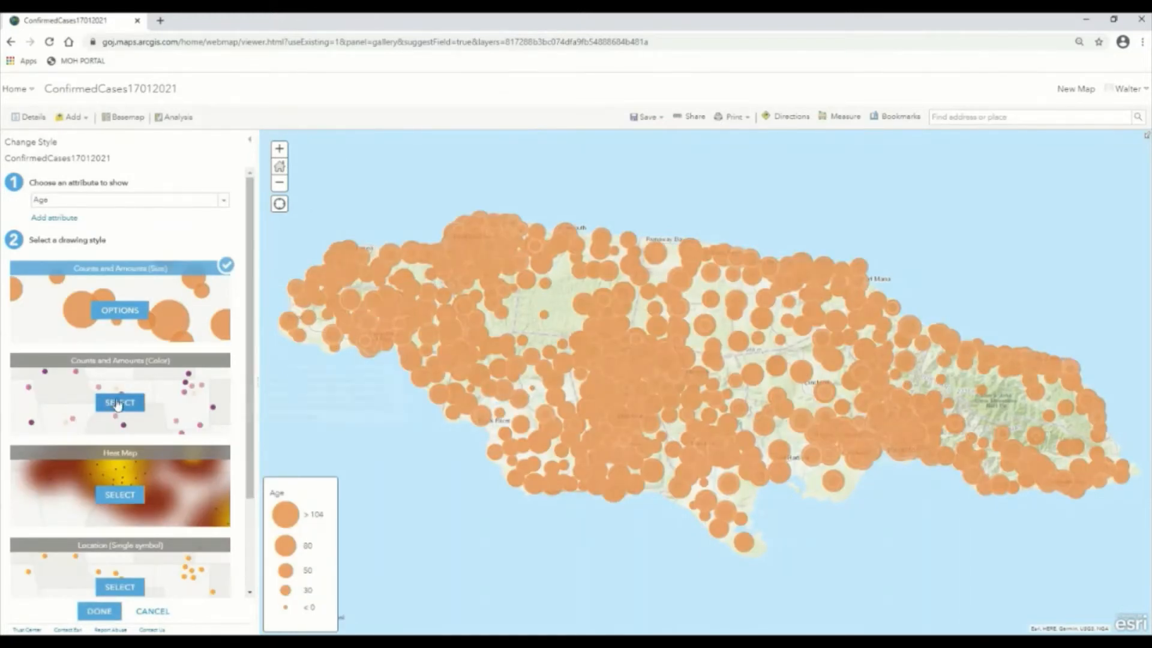
# Style the confirmed cases layer as a Heat Map with the attribute set to Show location only.
pyautogui.click(120, 495)
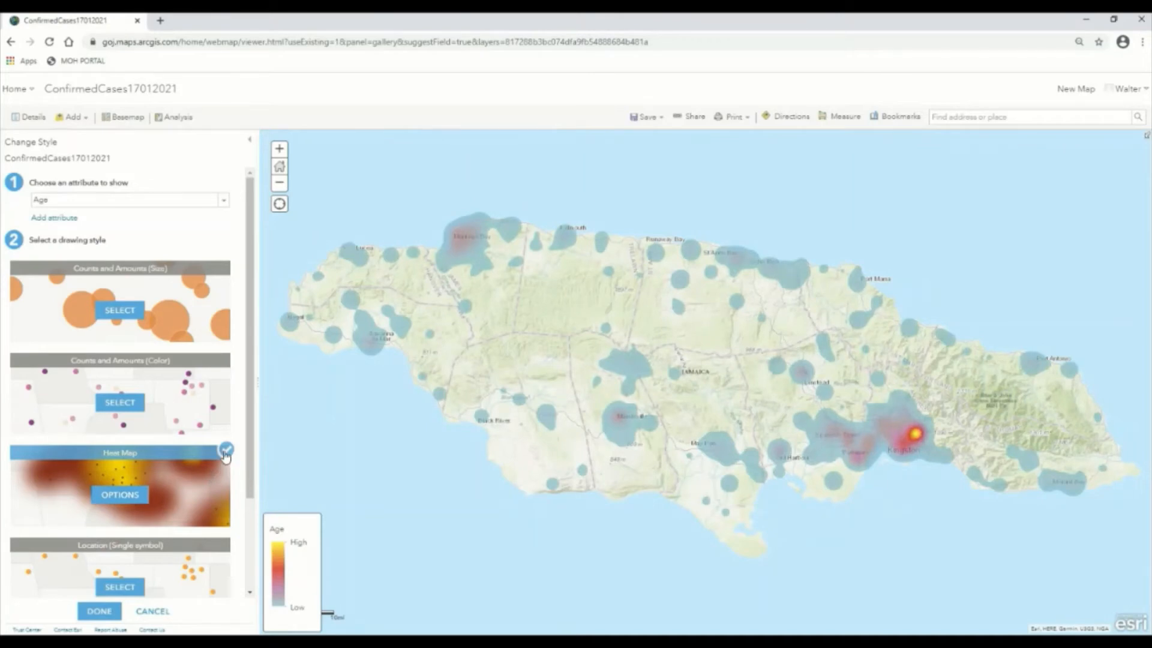
pyautogui.click(225, 200)
pyautogui.click(104, 212)
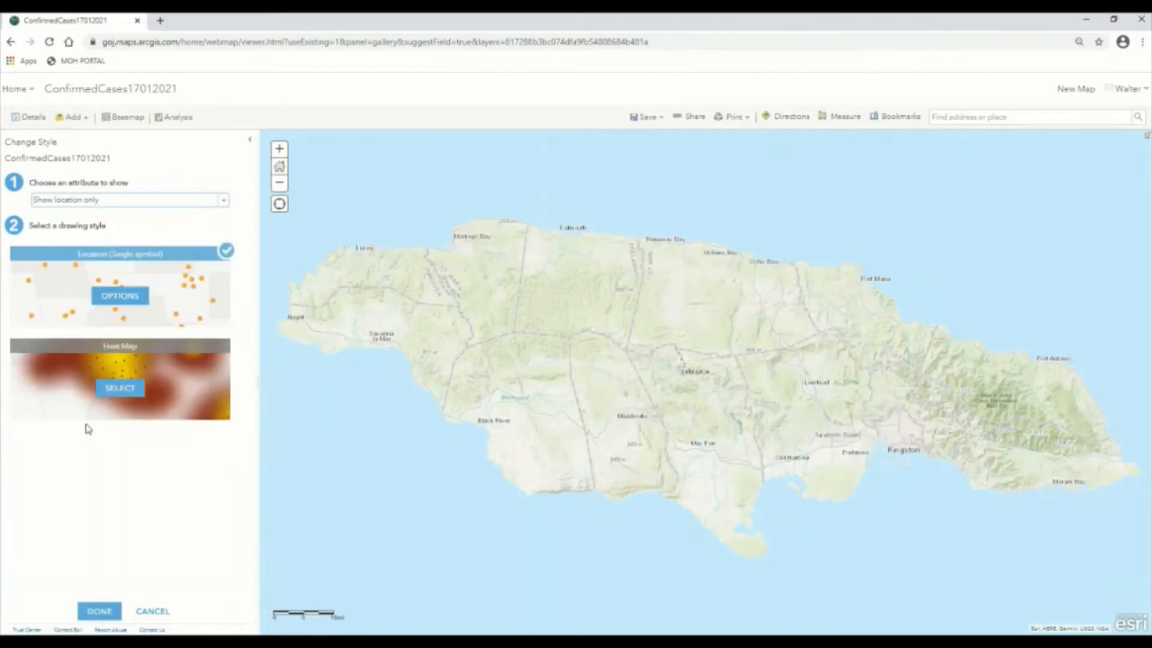
pyautogui.click(119, 389)
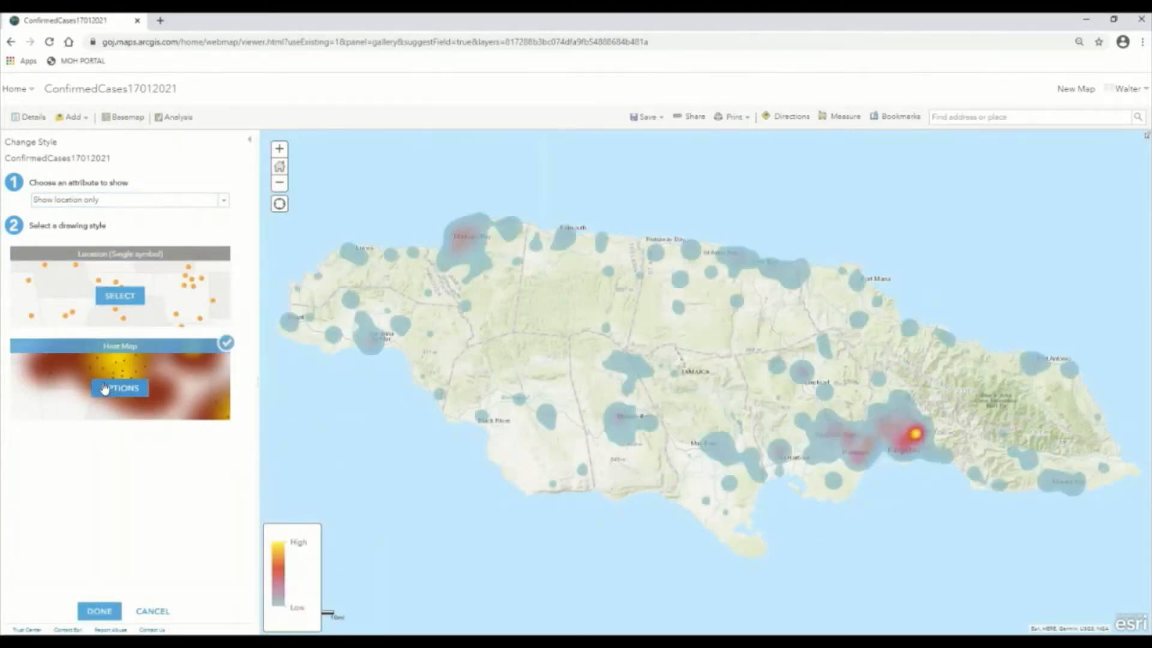
pyautogui.click(98, 610)
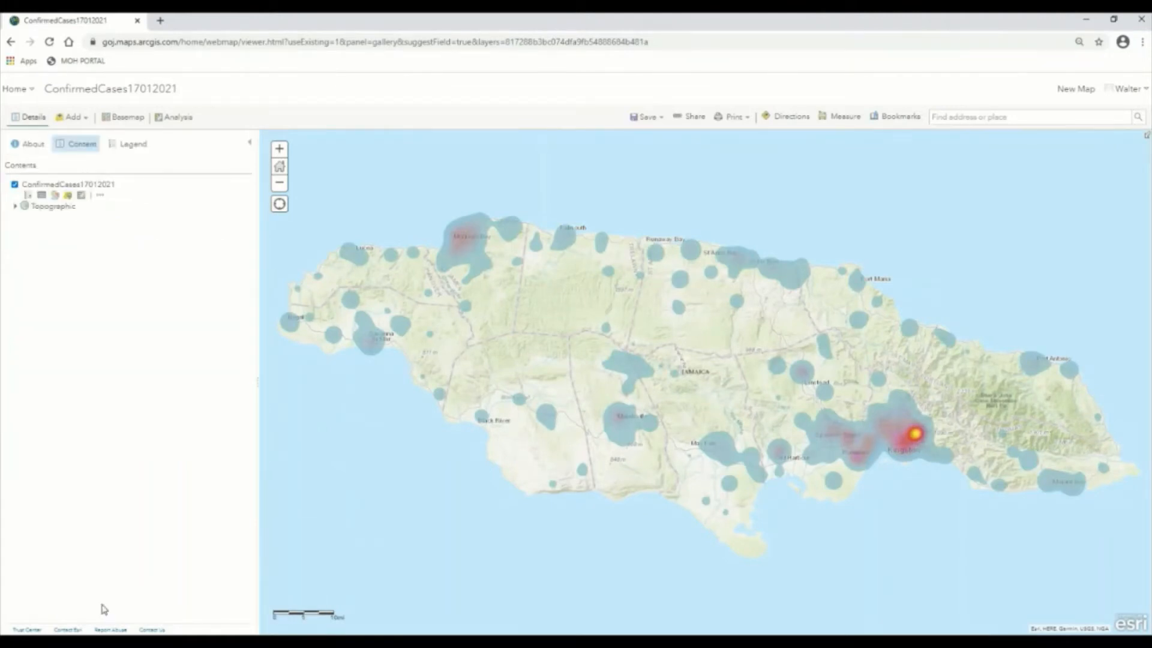
# Rename the layer "COVID-19 Confirmed Cases - 17/01/2021" and remove its pop-up.
pyautogui.click(100, 195)
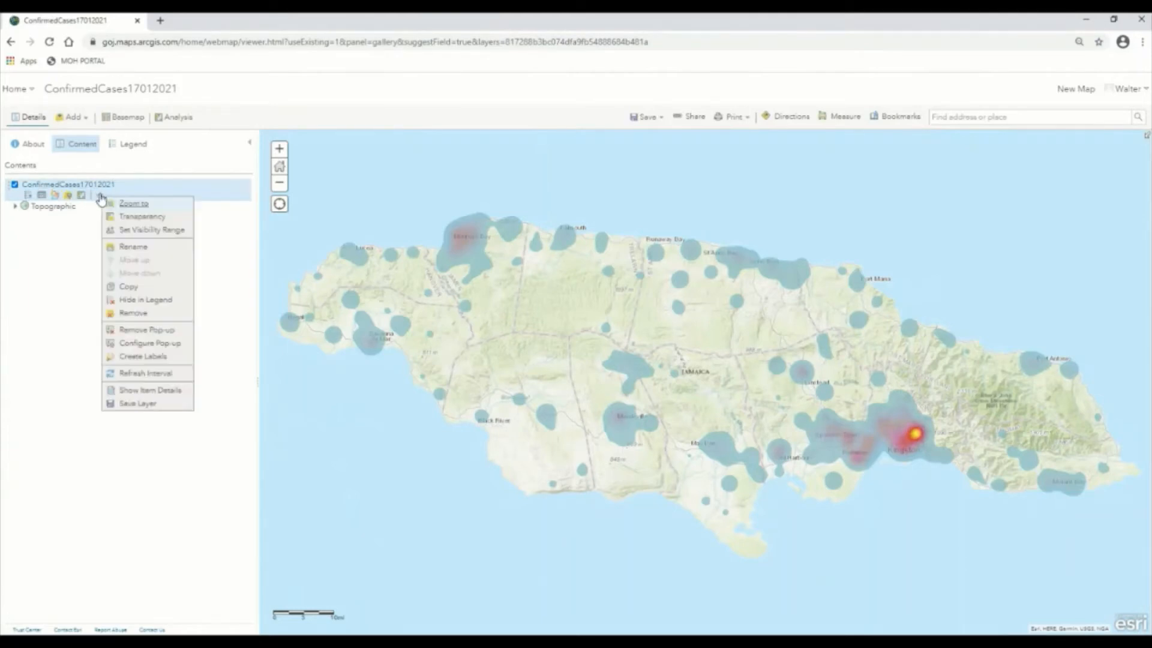
pyautogui.click(133, 246)
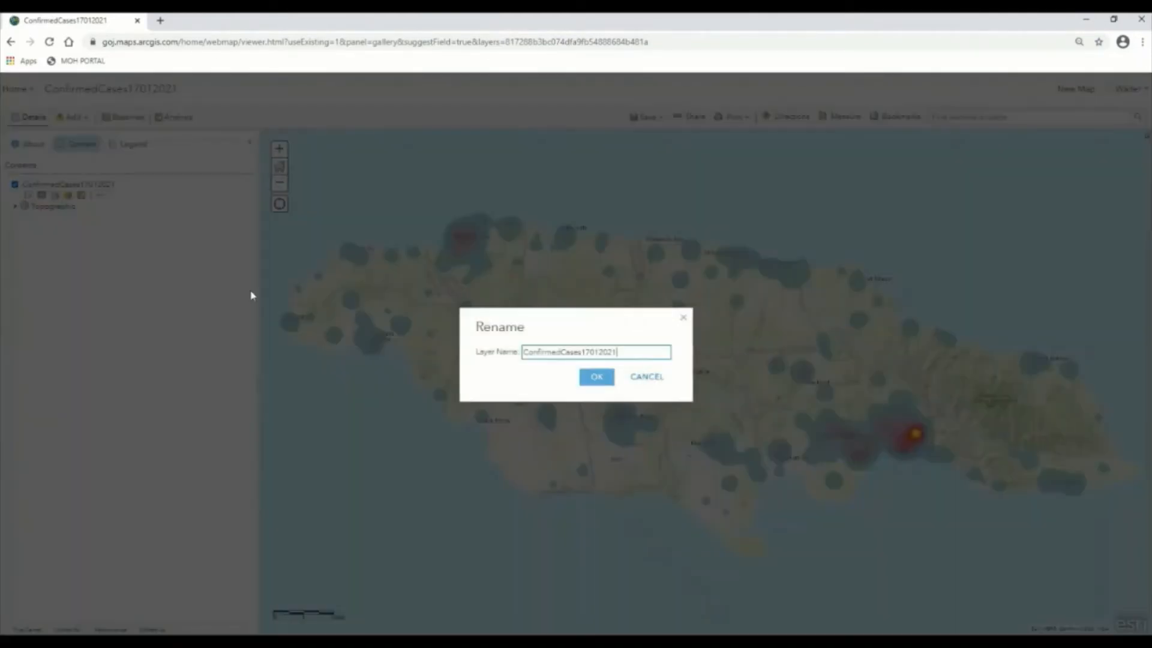
pyautogui.click(562, 352)
pyautogui.write('Cases for 17/')
pyautogui.press('Right')
pyautogui.write('/')
pyautogui.press('Left')
pyautogui.write('/')
pyautogui.click(597, 360)
pyautogui.press('BackSpace')
pyautogui.press('BackSpace')
pyautogui.press('BackSpace')
pyautogui.press('BackSpace')
pyautogui.write('- COVID-19')
pyautogui.click(597, 383)
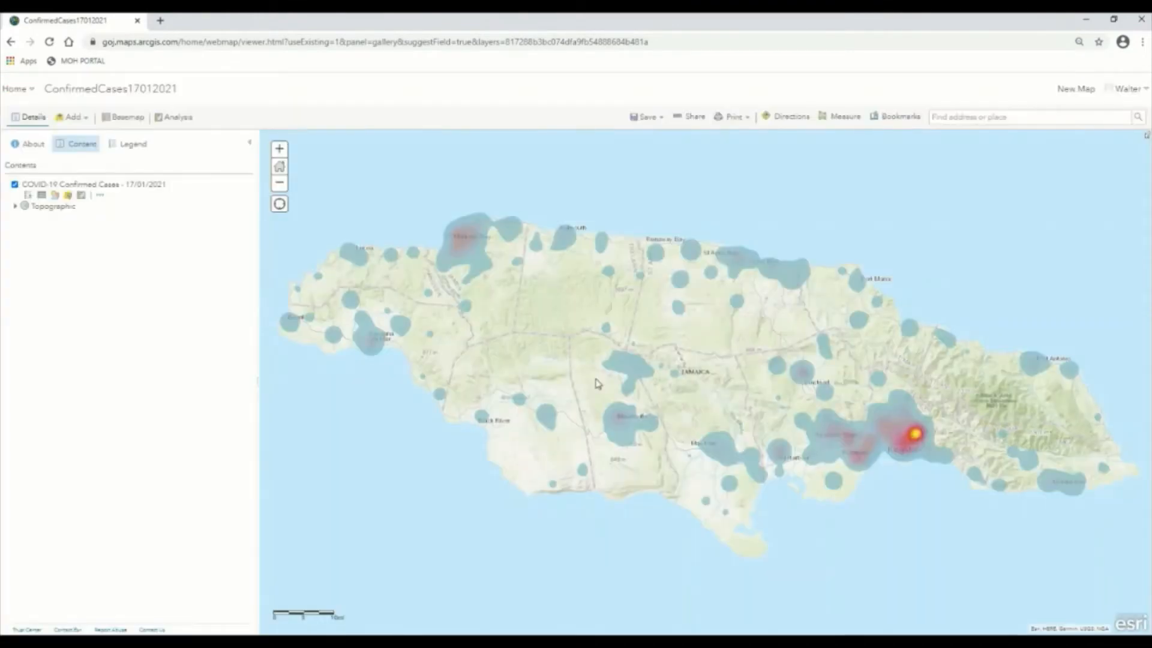
pyautogui.click(100, 196)
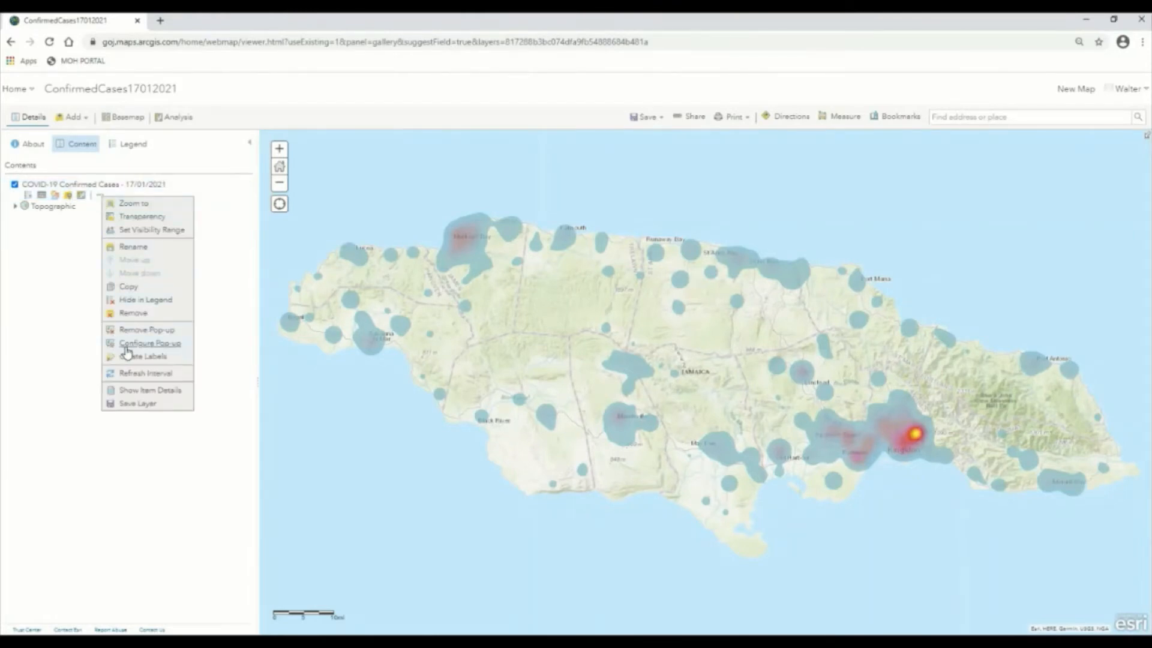
pyautogui.click(143, 333)
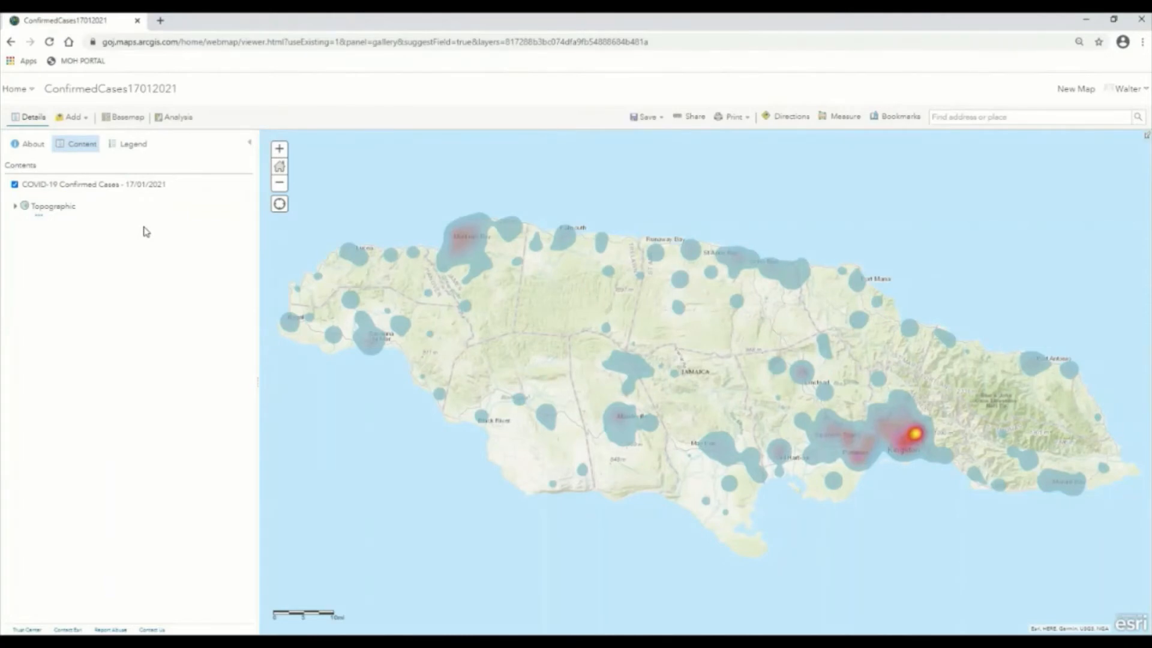
# Start saving the web map with the title "COVID -19 Monitoring Map" and the tags COVID-19 and mohw.
pyautogui.click(646, 119)
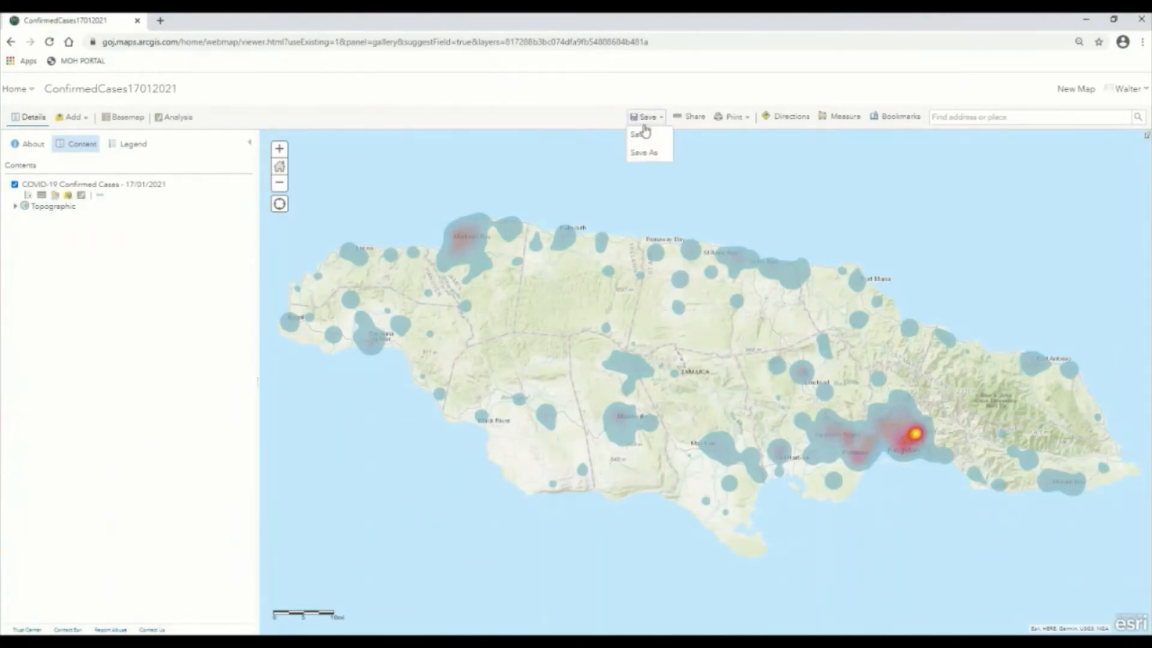
pyautogui.click(652, 142)
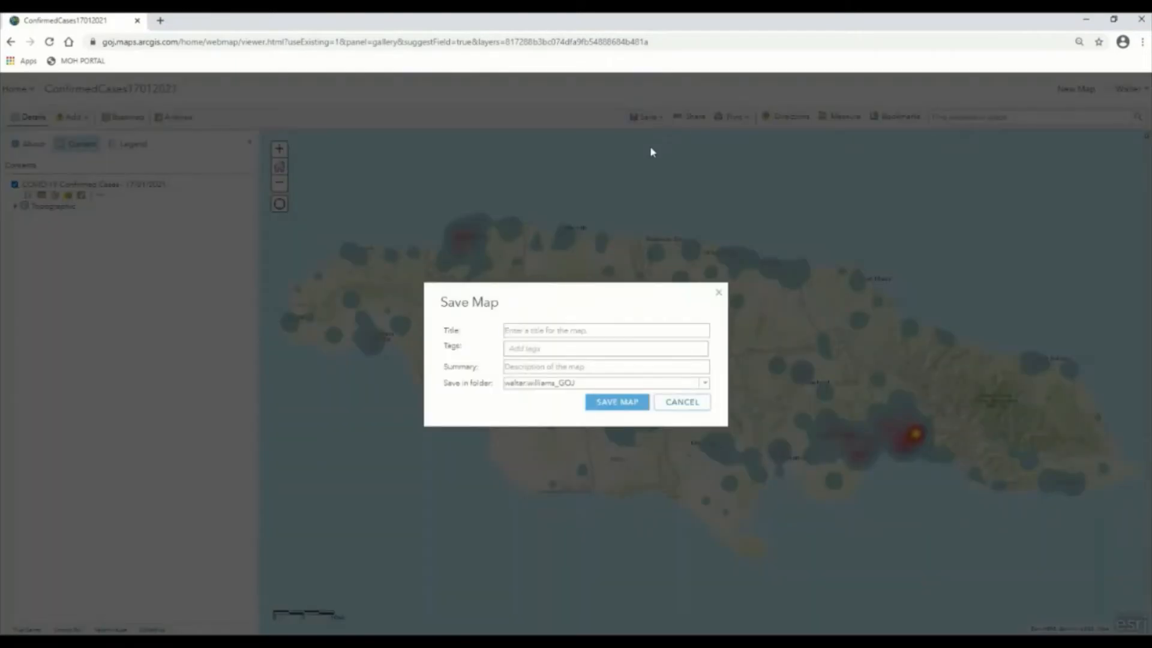
pyautogui.click(539, 333)
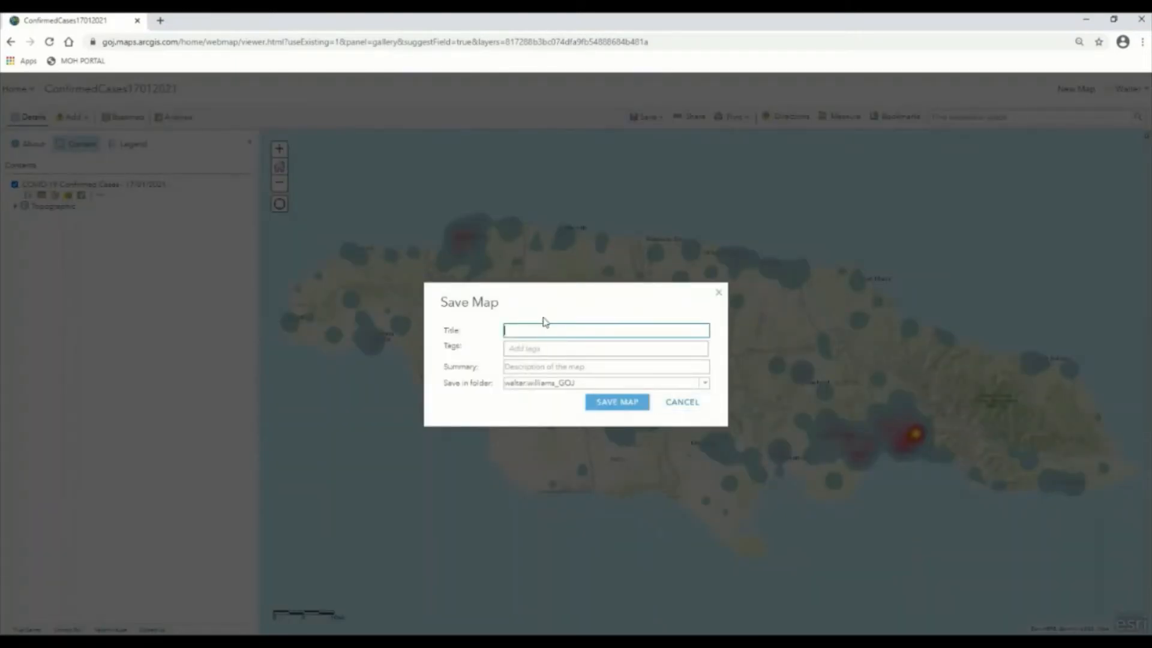
pyautogui.write('COVID -19 Monitoring Map')
pyautogui.click(551, 353)
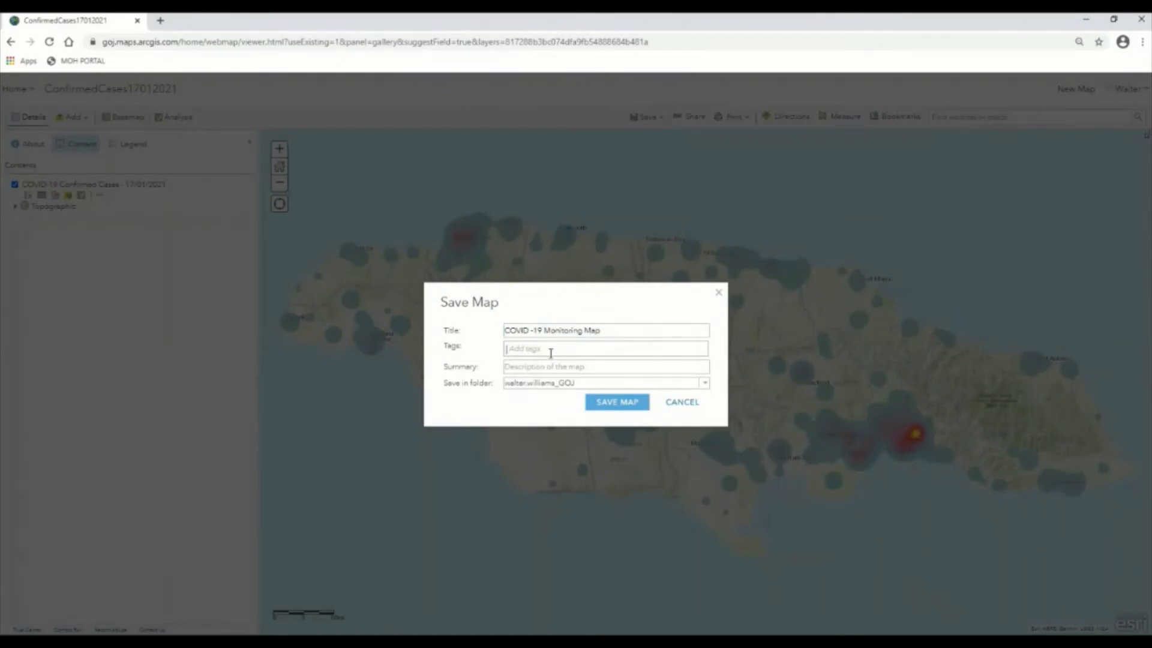
pyautogui.write('c')
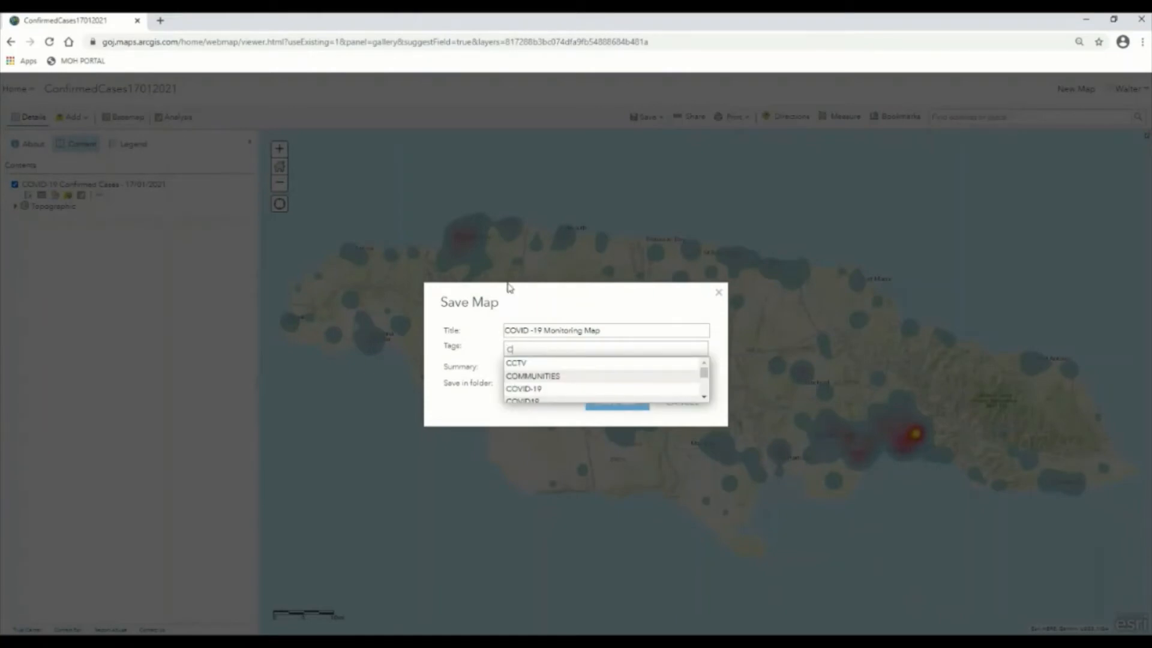
pyautogui.click(535, 388)
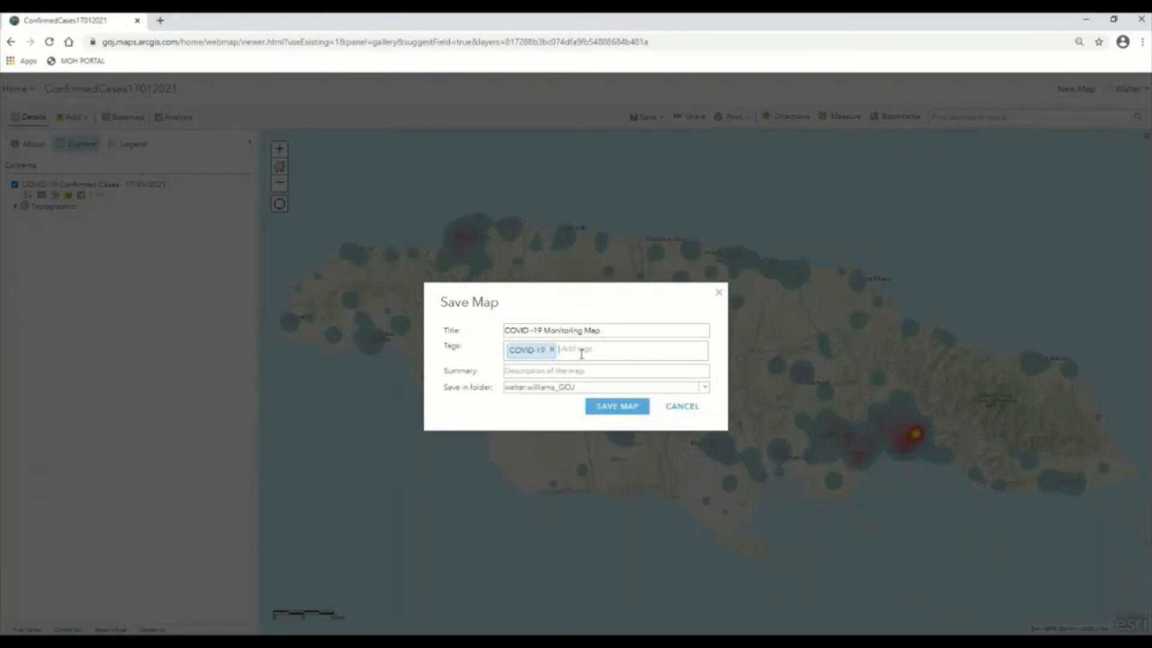
pyautogui.click(579, 369)
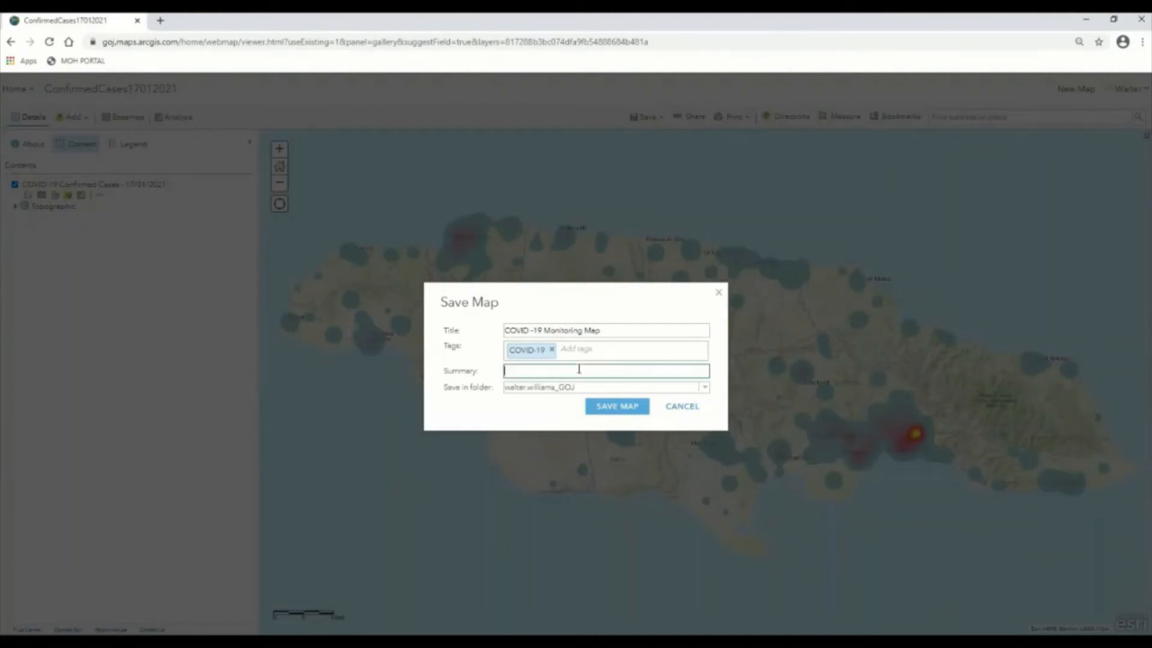
pyautogui.click(588, 354)
pyautogui.write('MO')
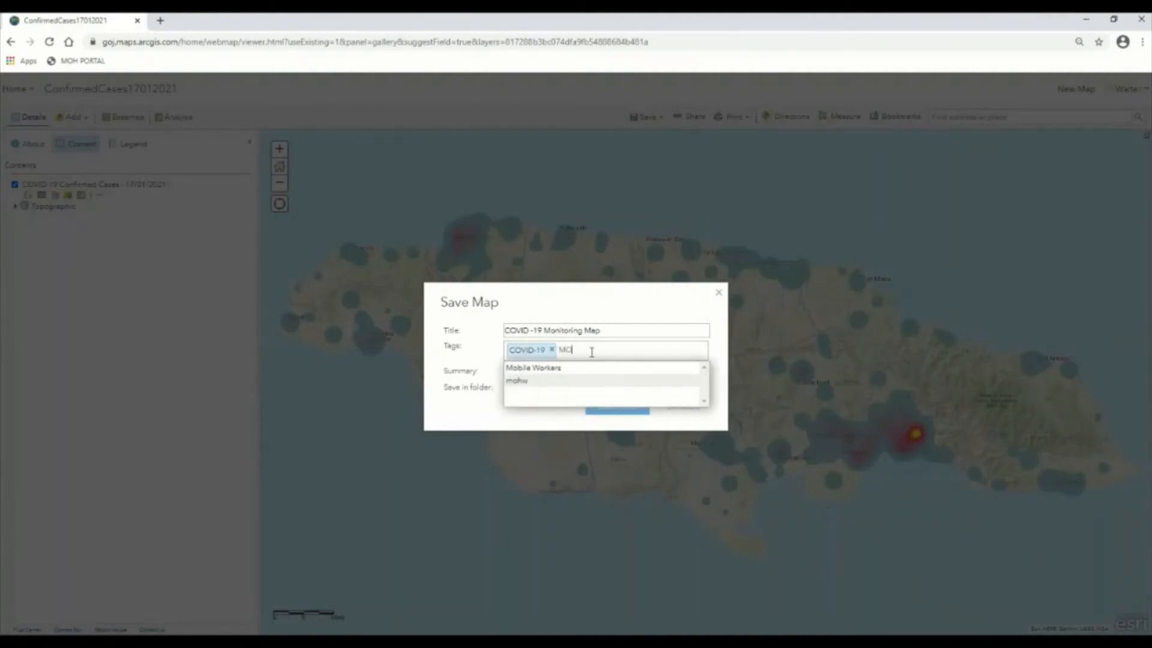
pyautogui.click(551, 381)
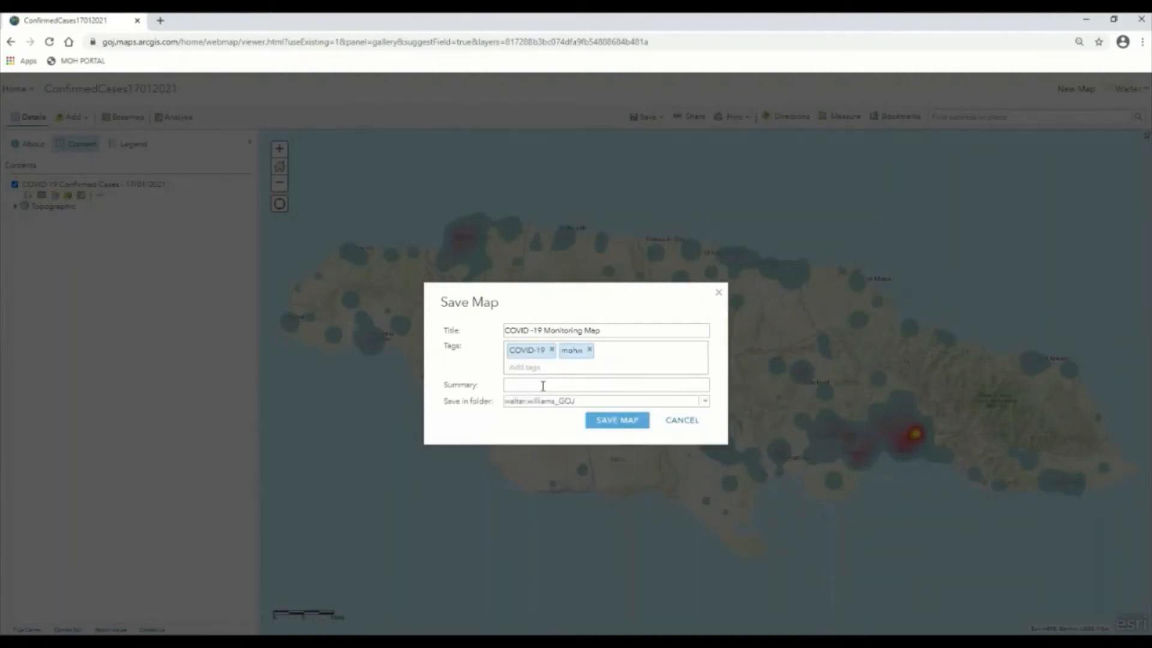
# Enter the map summary "Map showing the location of COVID-19 Cases" and save the map.
pyautogui.click(542, 385)
pyautogui.write('Map')
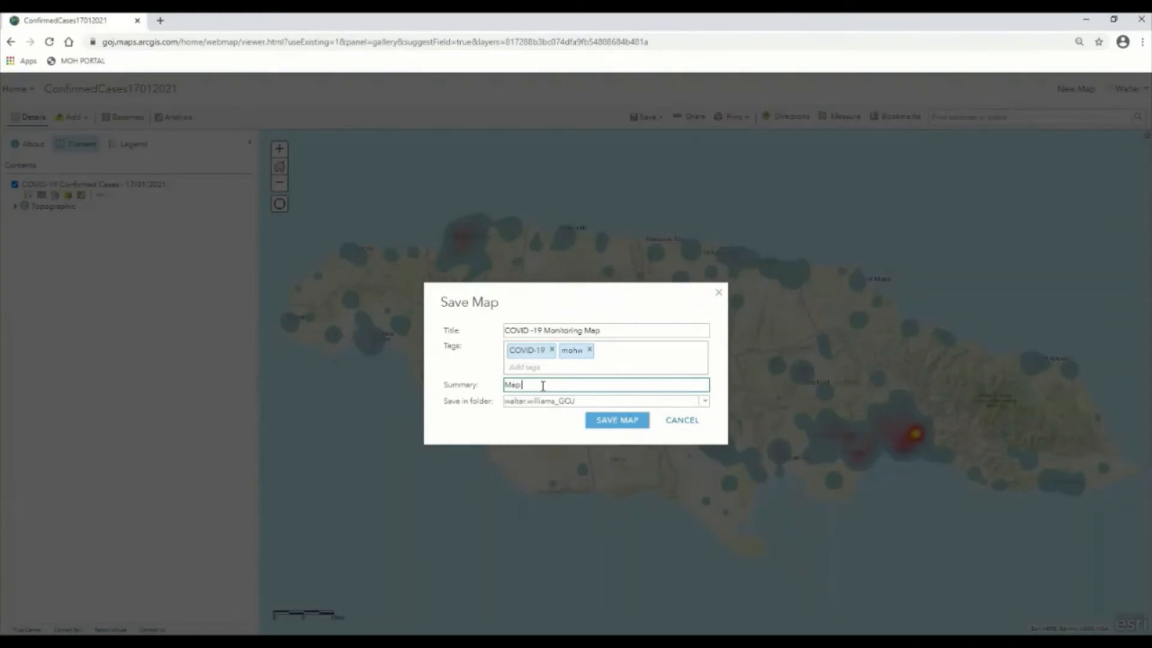
pyautogui.write(' showing the')
pyautogui.write(' location')
pyautogui.write(' of')
pyautogui.write(' c')
pyautogui.write('COVID-')
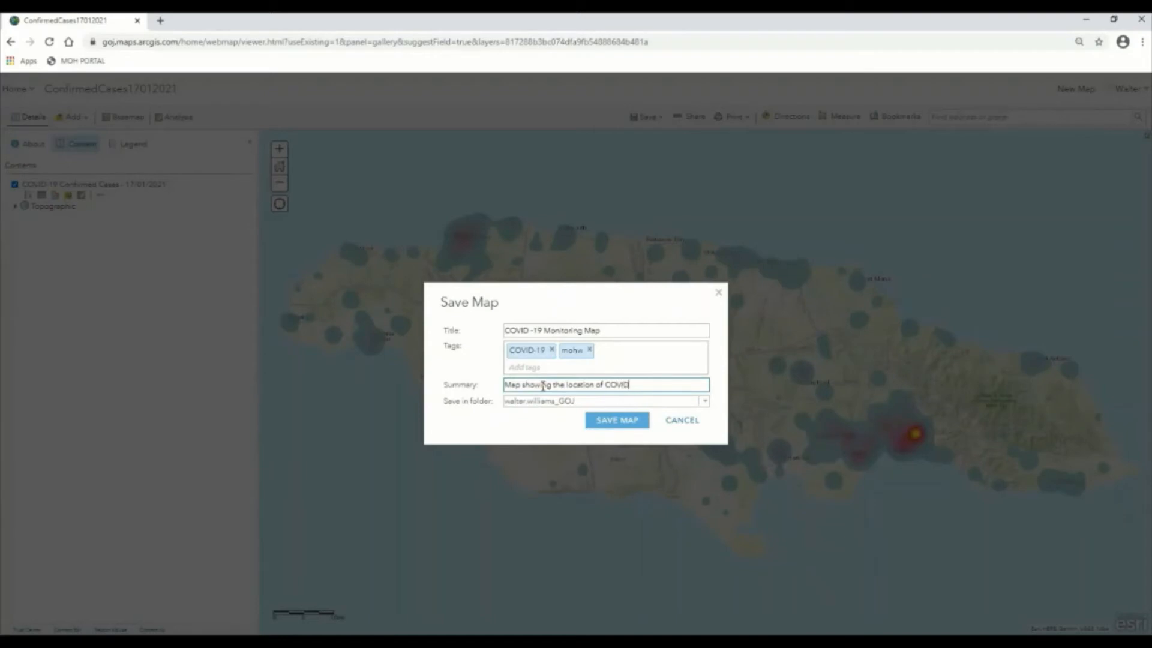
pyautogui.write('10 Cases')
pyautogui.press('Left')
pyautogui.press('Left')
pyautogui.press('Left')
pyautogui.press('Left')
pyautogui.press('Left')
pyautogui.press('Left')
pyautogui.press('BackSpace')
pyautogui.write('9')
pyautogui.click(619, 422)
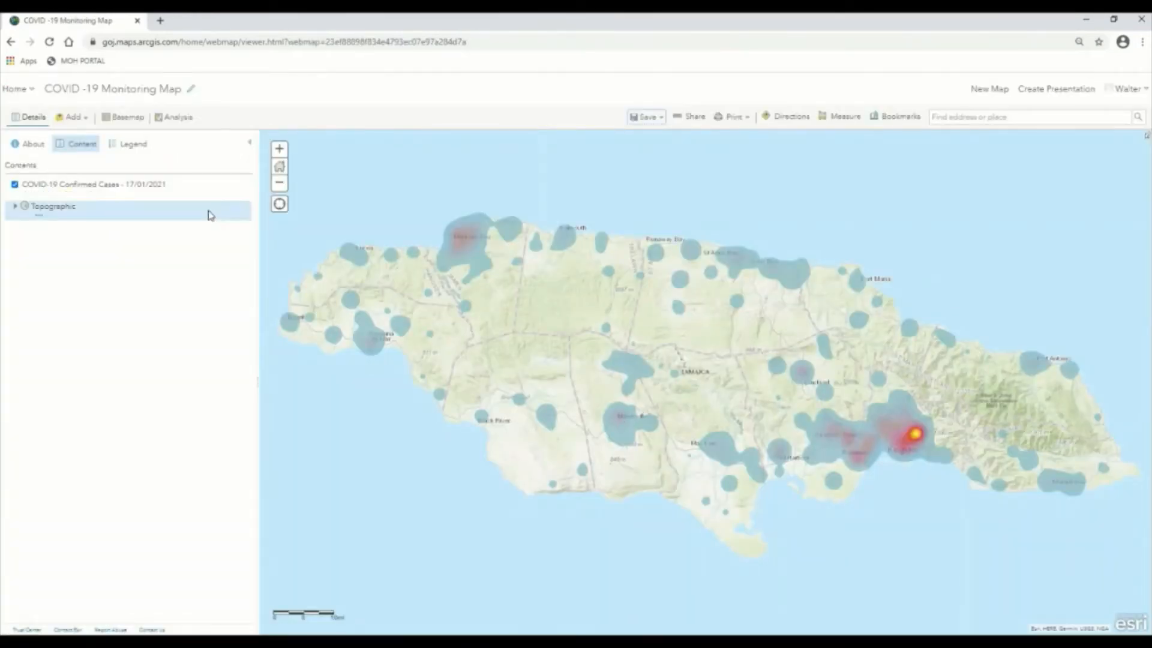
# Change the map's basemap to Light Gray Canvas.
pyautogui.click(125, 120)
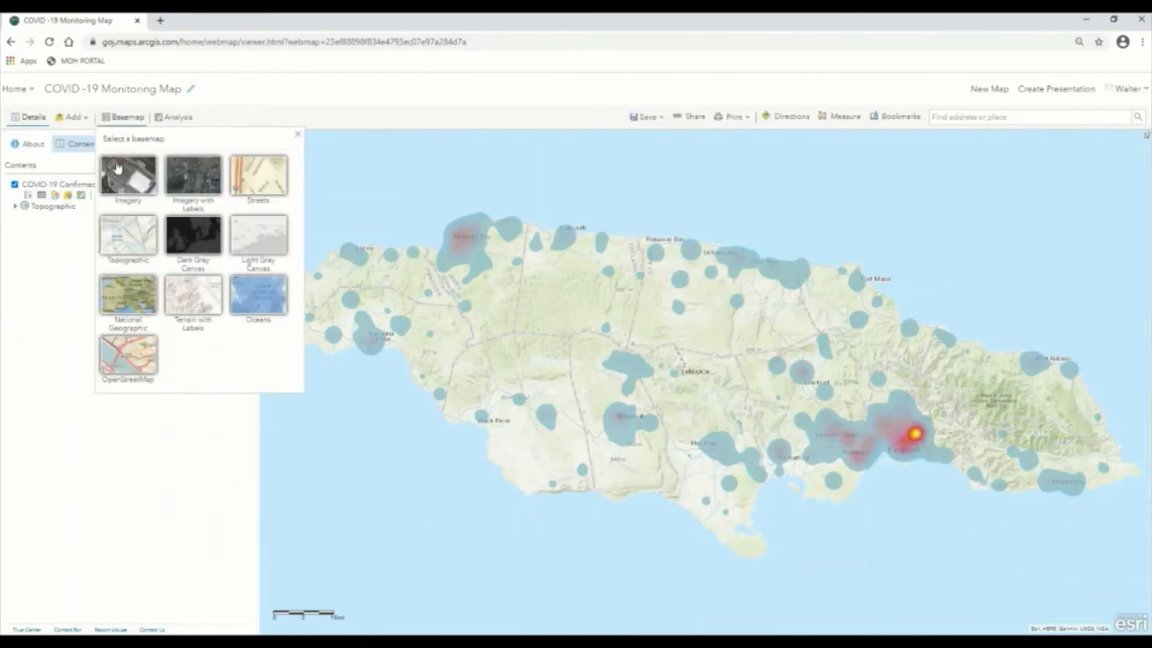
pyautogui.click(262, 235)
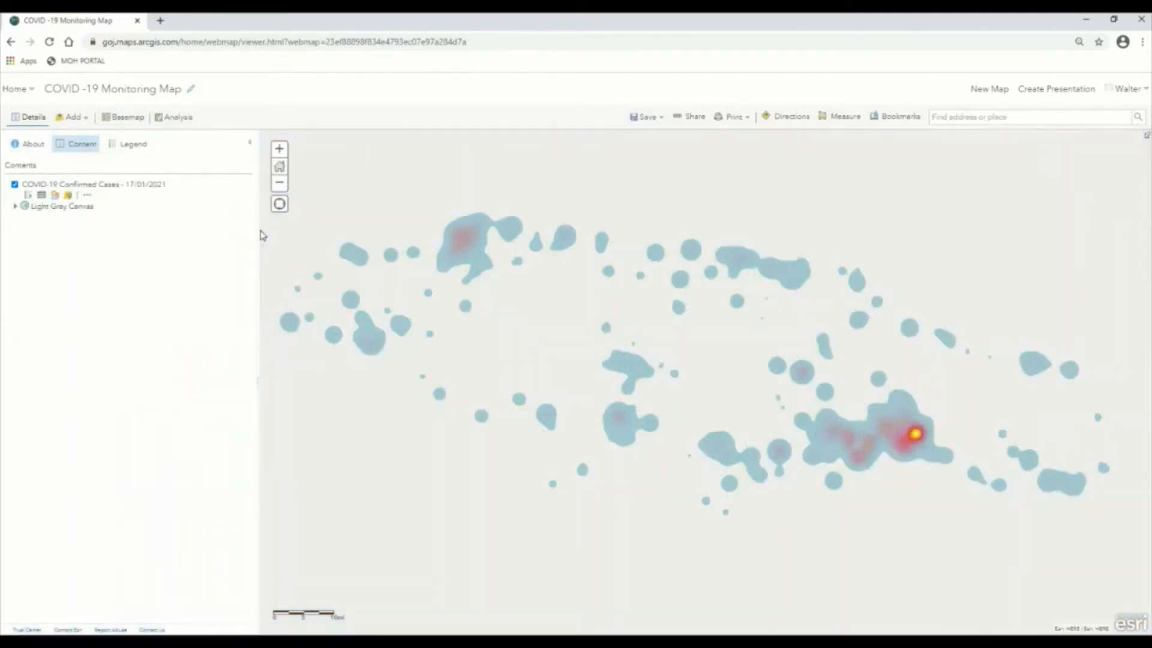
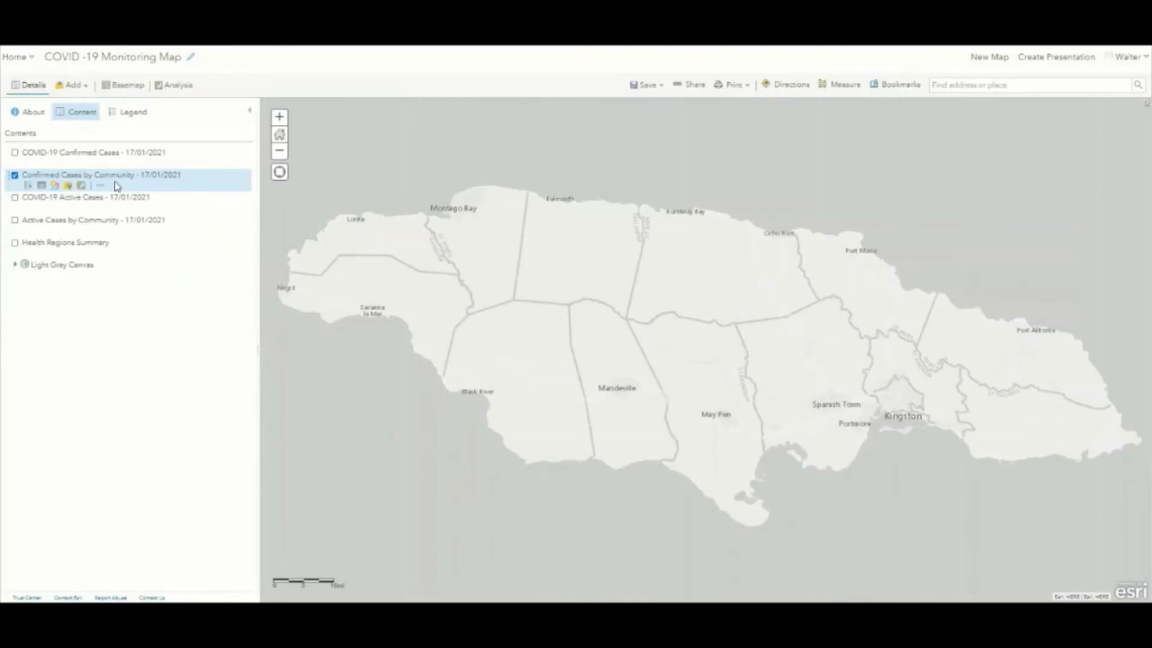
# Preview the COVID-19 Active Cases, Active Cases by Community and Health Regions Summary layers one at a time, hiding each again.
pyautogui.click(15, 198)
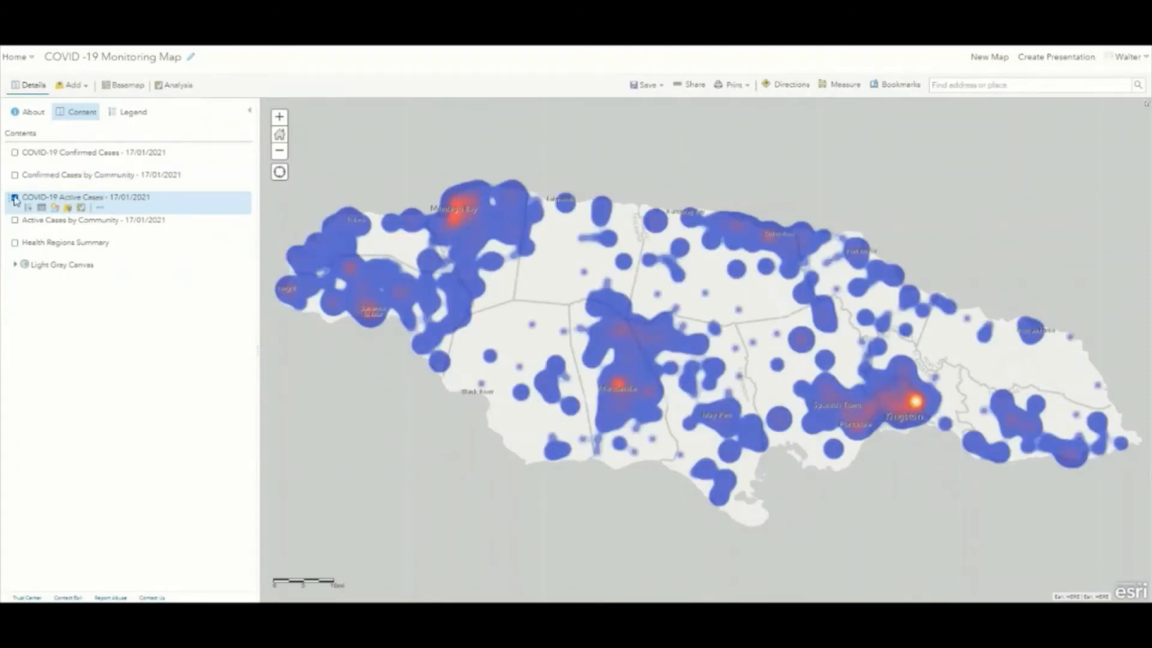
pyautogui.click(15, 198)
pyautogui.click(15, 220)
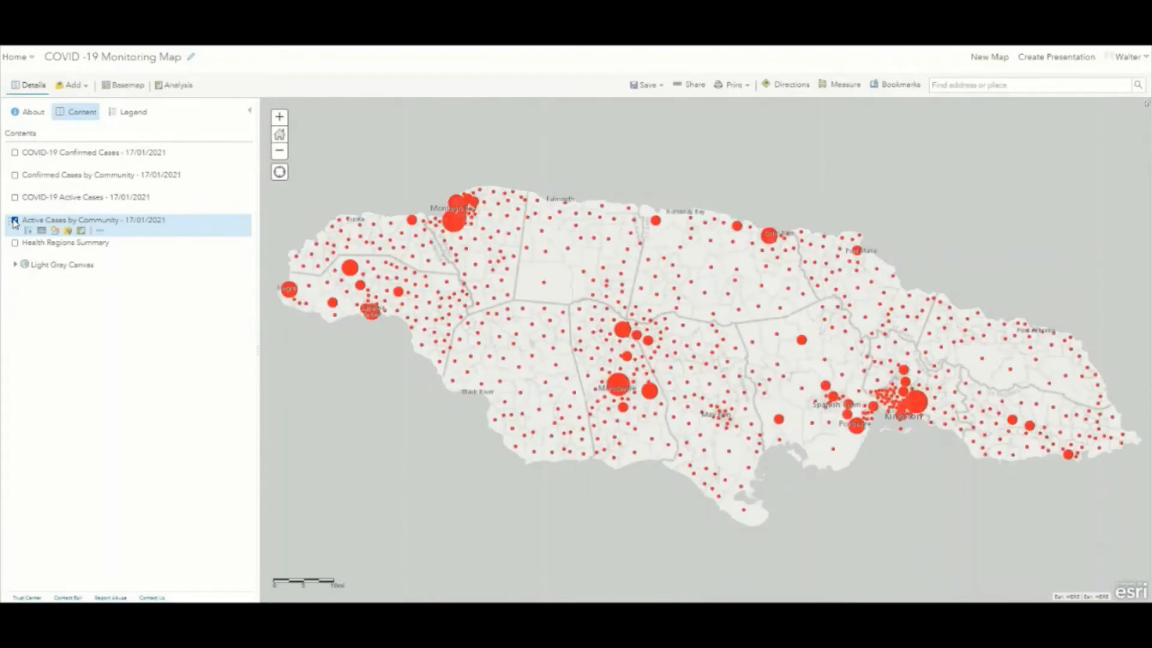
pyautogui.click(15, 220)
pyautogui.click(15, 243)
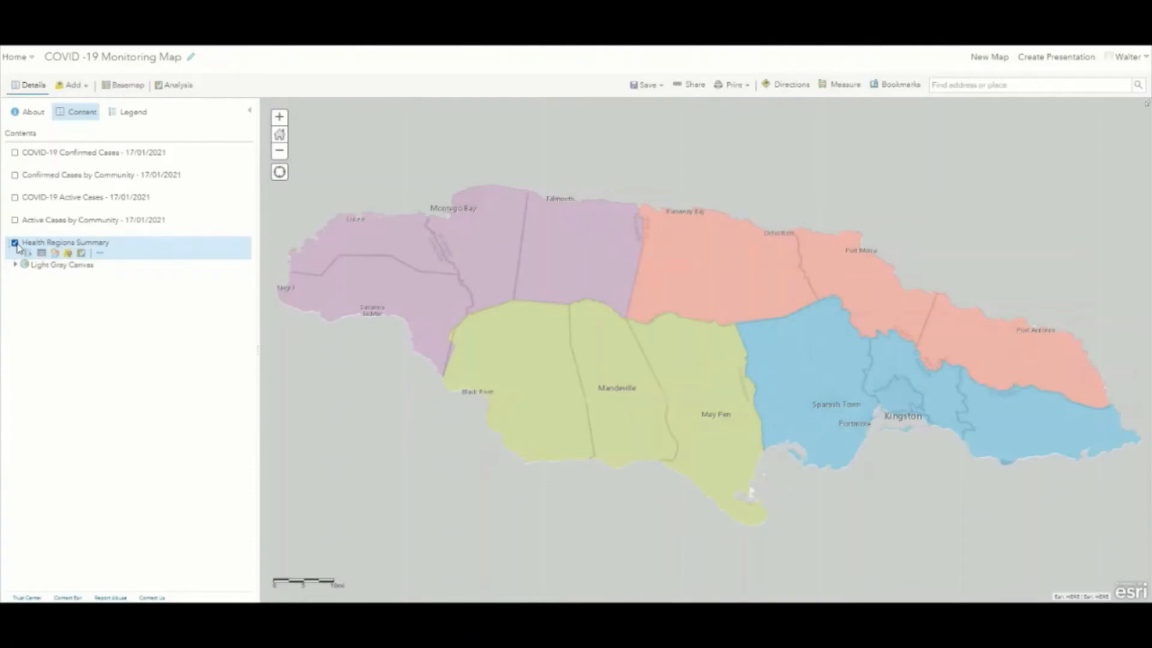
pyautogui.click(15, 243)
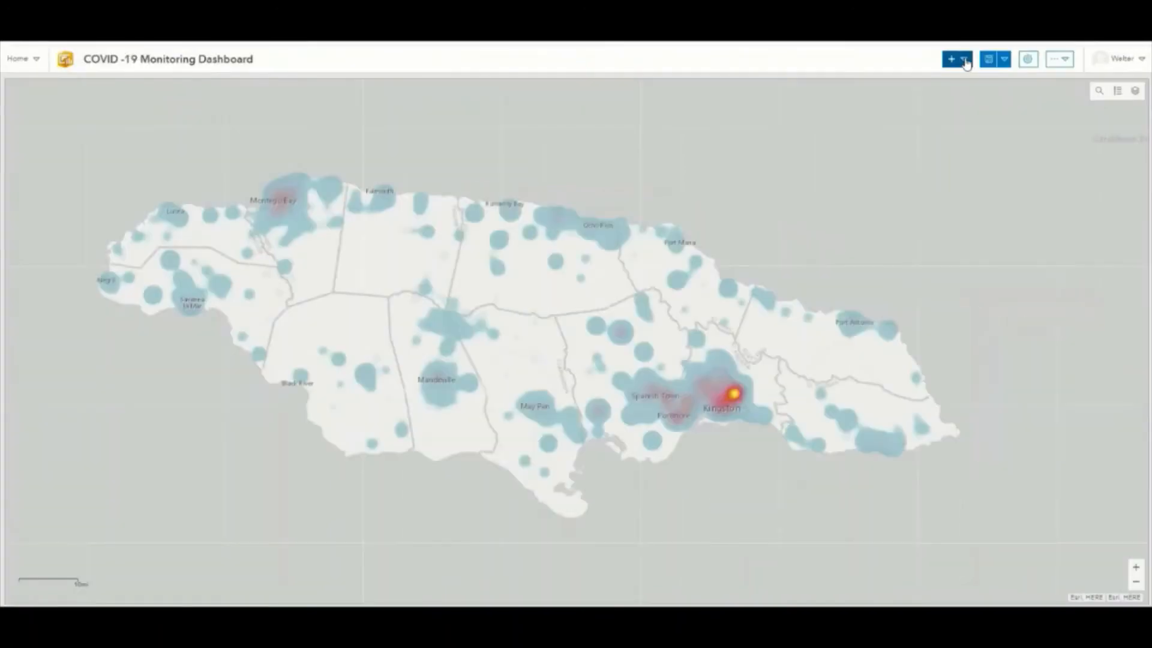
# Add a List element to the COVID -19 Monitoring Dashboard from the Confirmed Cases by Community - 17/01/2021 layer, sorted by Count_ in descending order.
pyautogui.click(963, 59)
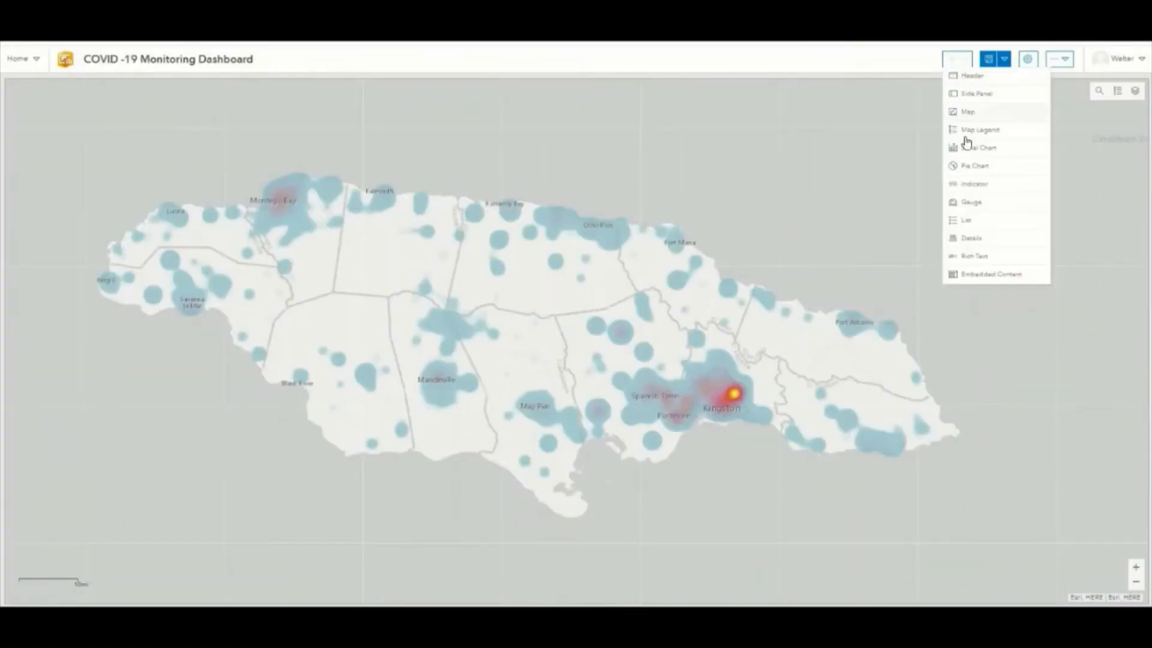
pyautogui.click(967, 221)
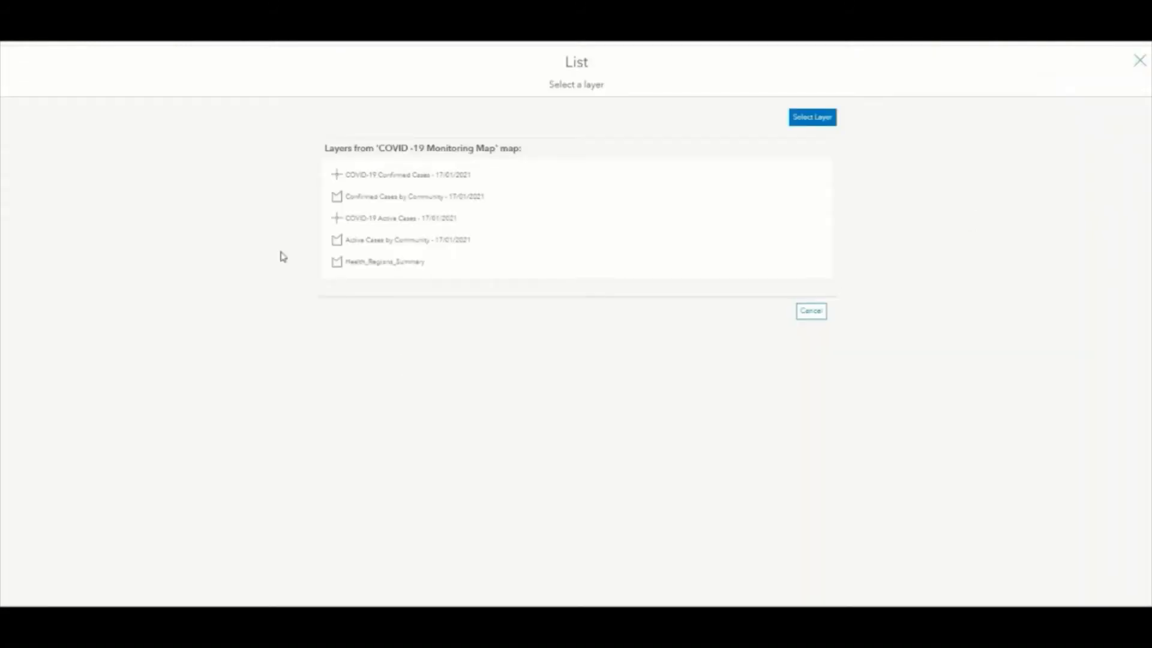
pyautogui.click(407, 198)
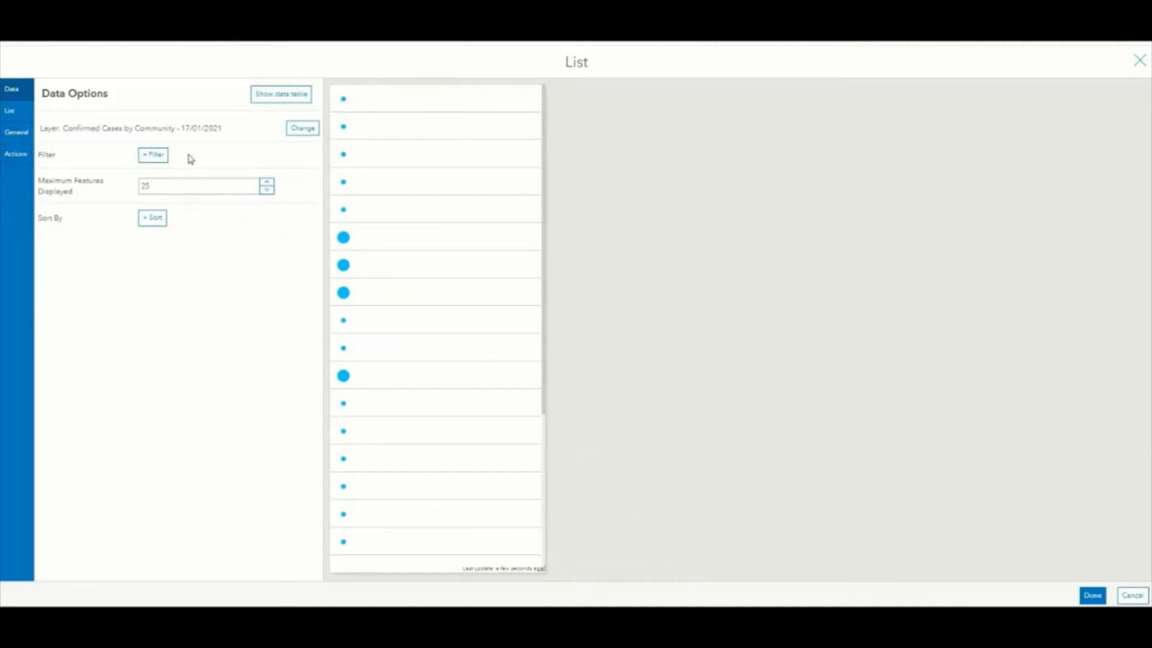
pyautogui.click(151, 218)
pyautogui.click(249, 232)
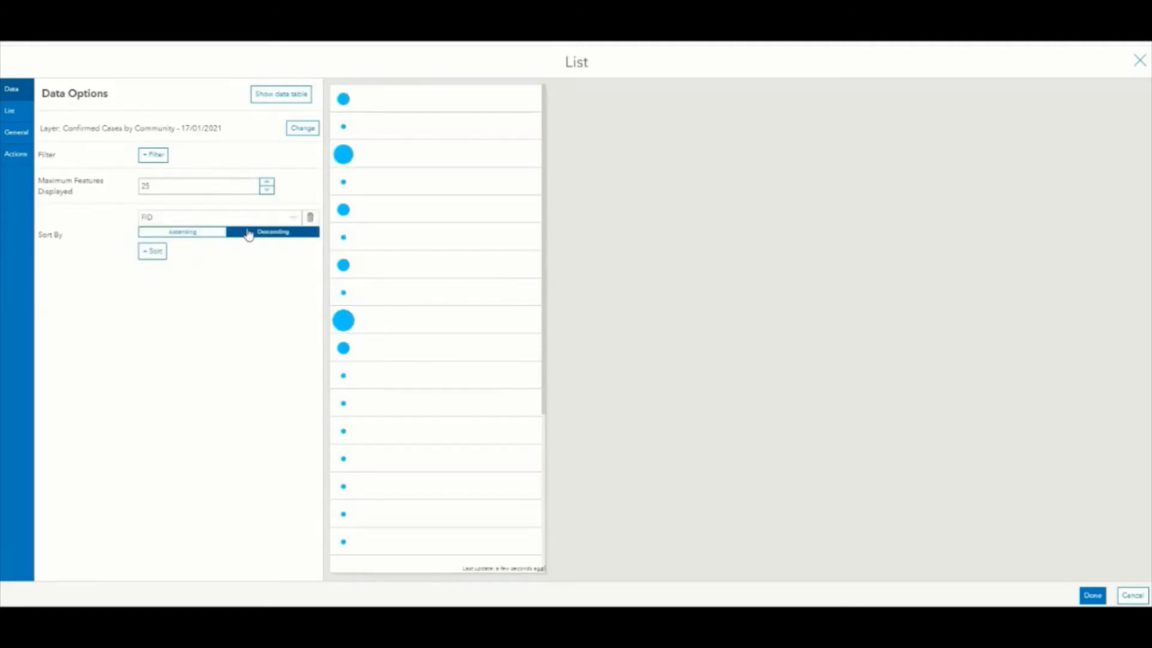
pyautogui.click(216, 217)
pyautogui.click(170, 289)
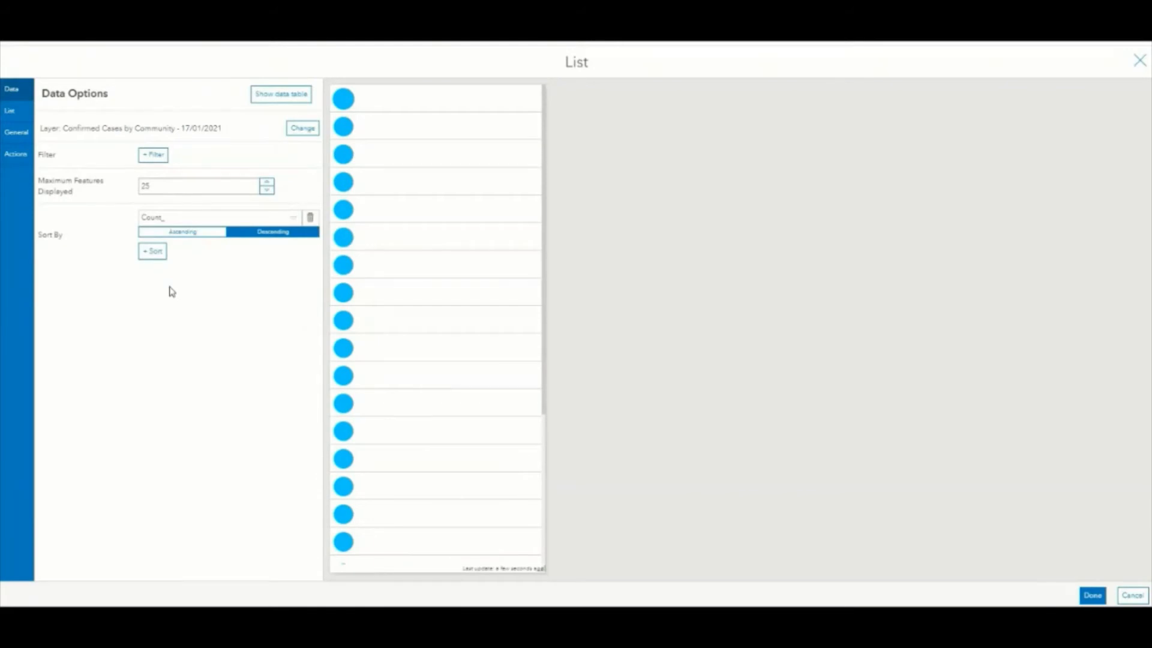
# Set the list's line item text to the Community field, a hyphen and the Count_ field: "{Community} - {Count_}".
pyautogui.click(11, 114)
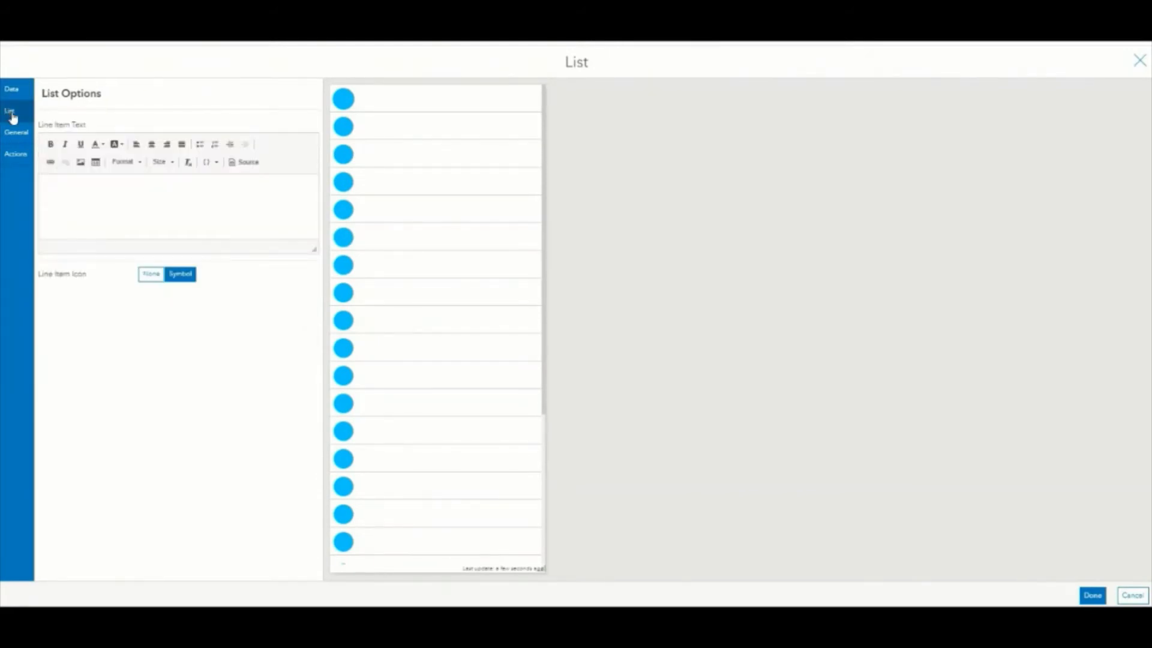
pyautogui.click(209, 167)
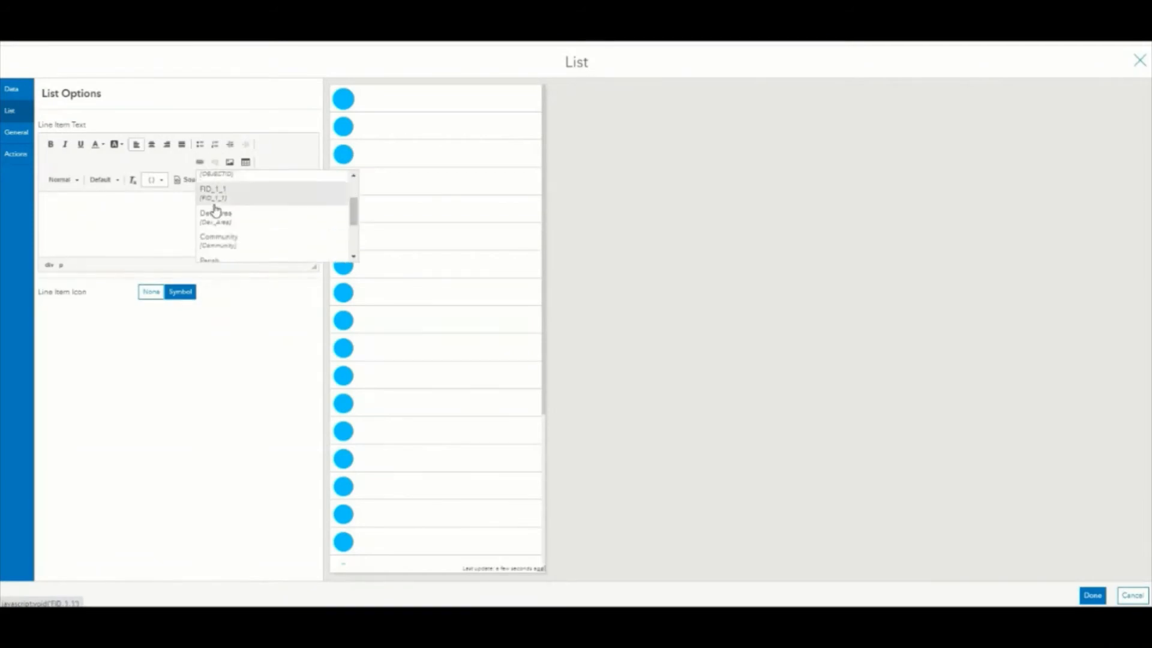
pyautogui.click(213, 240)
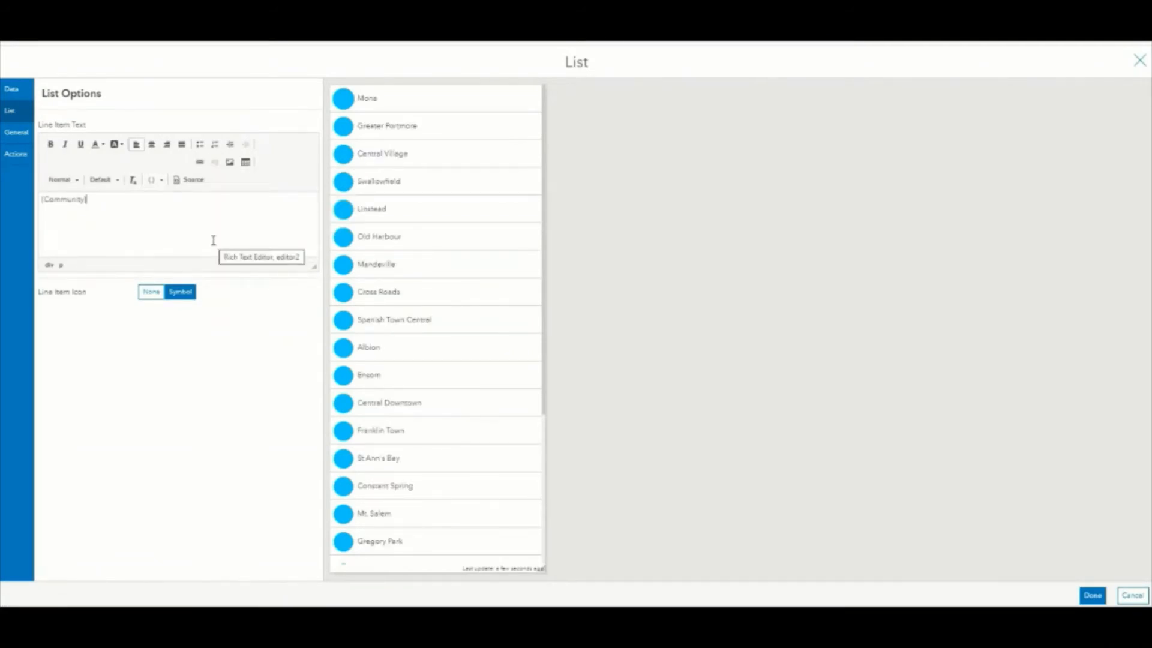
pyautogui.write('-')
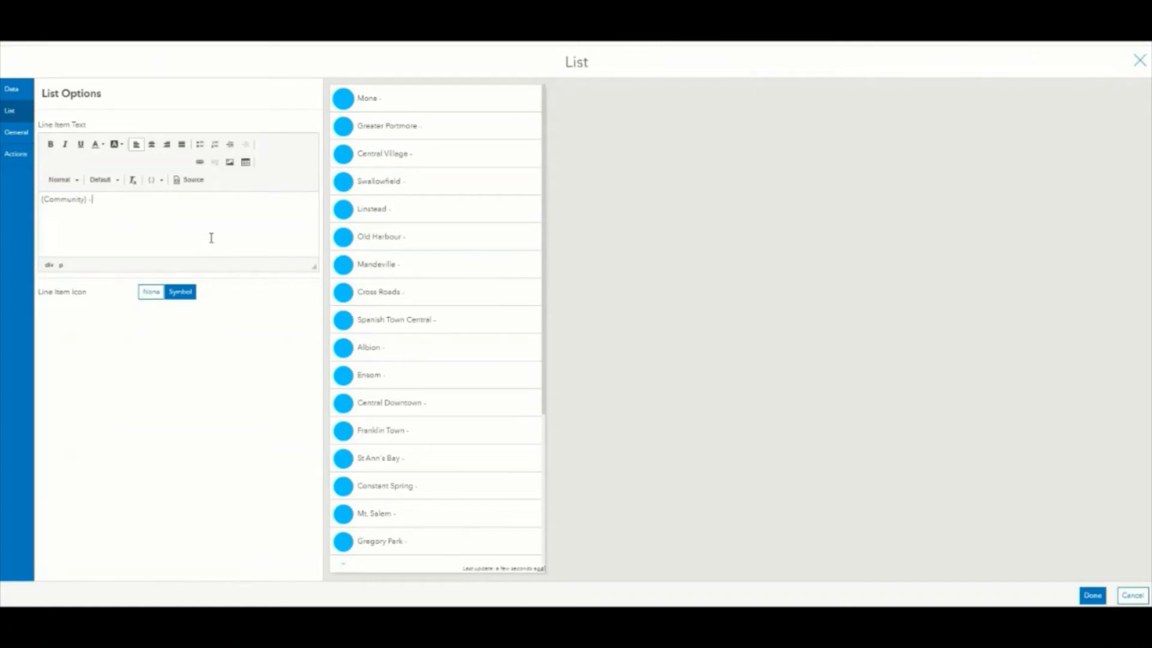
pyautogui.click(161, 182)
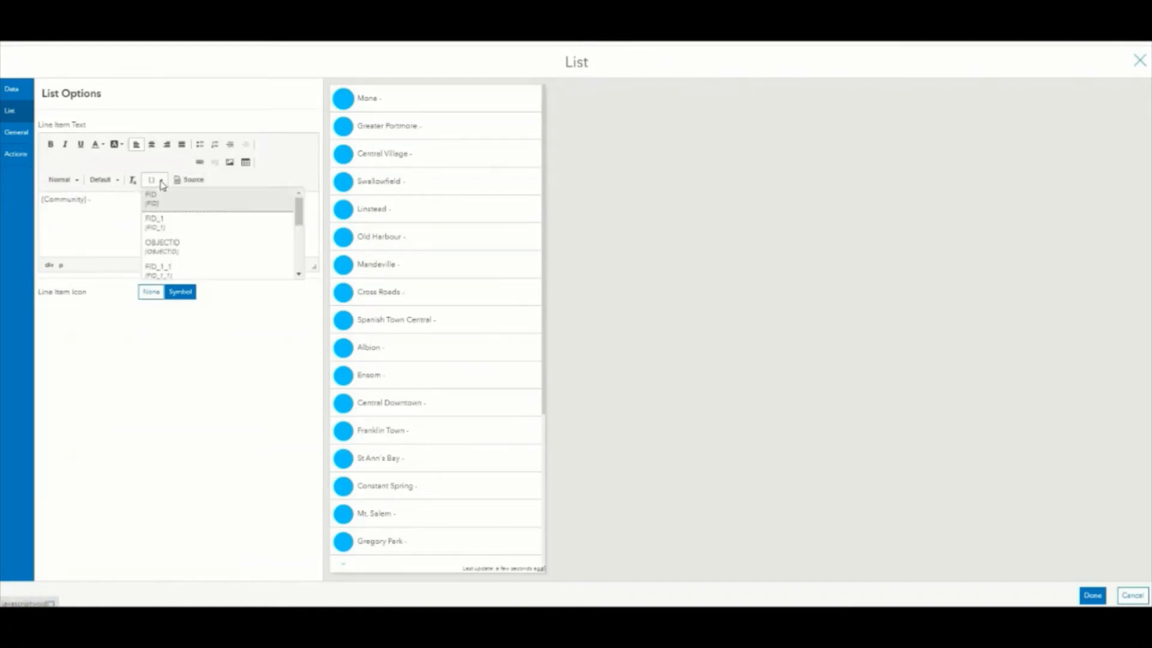
pyautogui.scroll(-1, 151, 226)
pyautogui.scroll(-3, 151, 226)
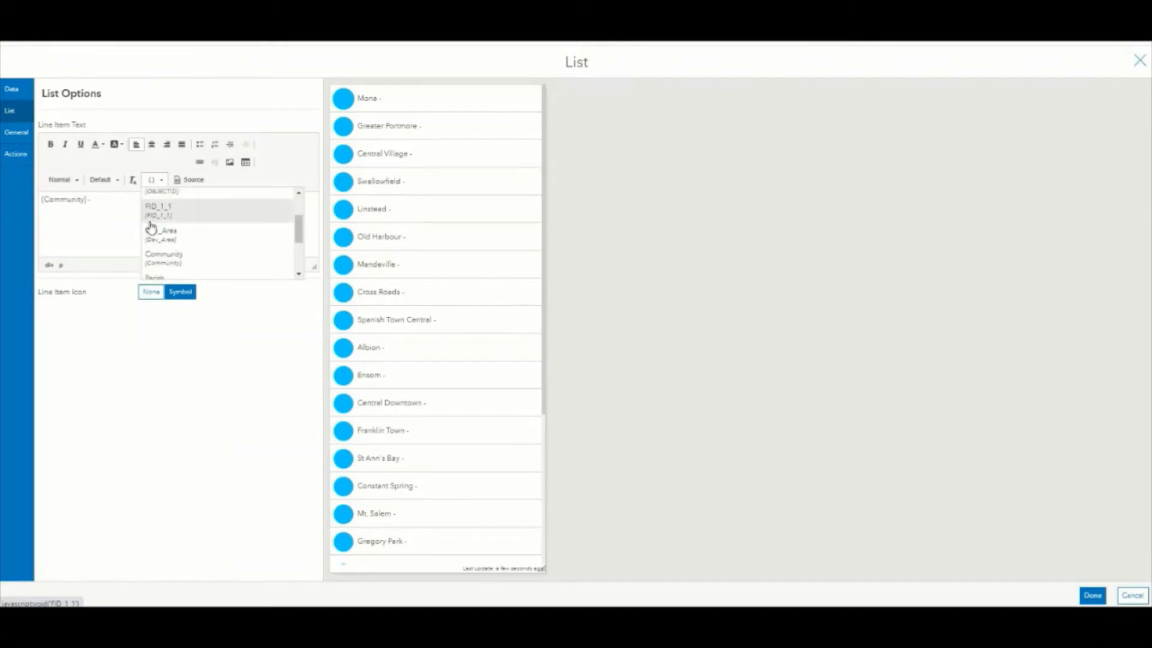
pyautogui.click(150, 220)
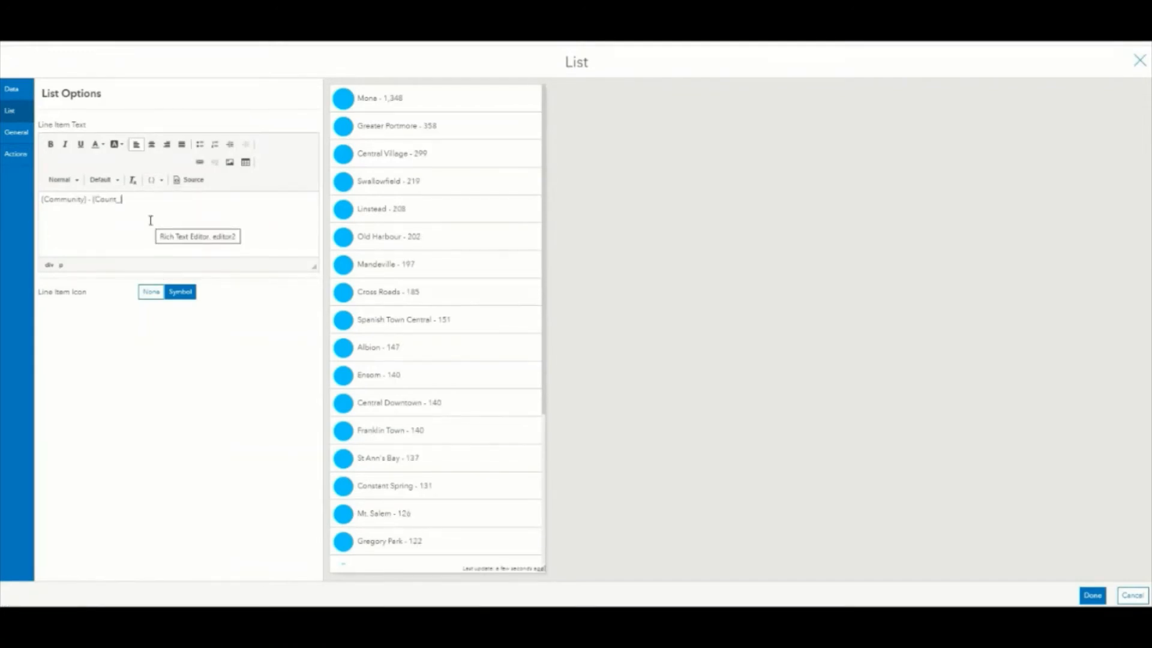
# Add the {Parish} field on a second line of the list's line item text.
pyautogui.press('Return')
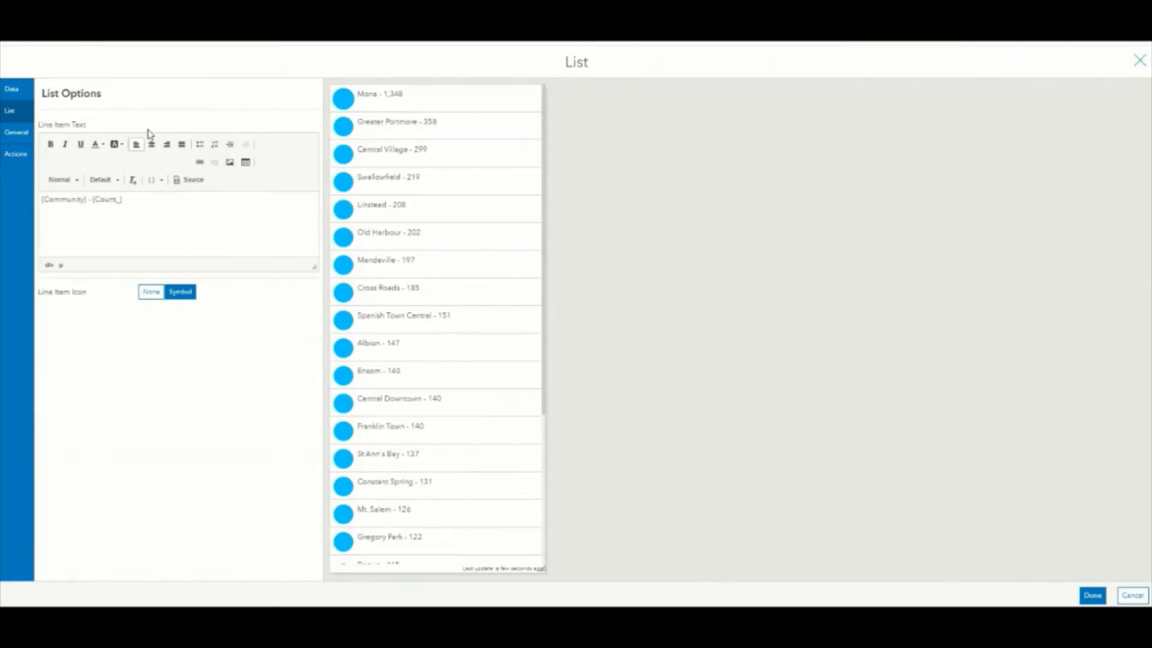
pyautogui.click(154, 179)
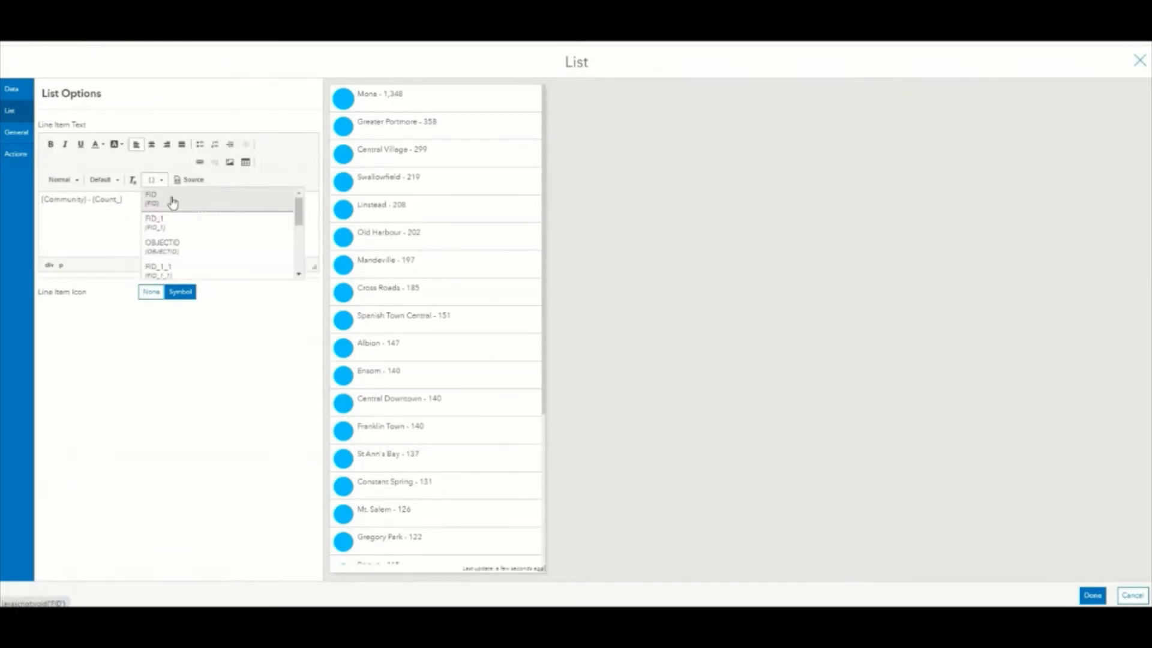
pyautogui.scroll(-2, 174, 217)
pyautogui.scroll(-1, 173, 218)
pyautogui.scroll(1, 164, 207)
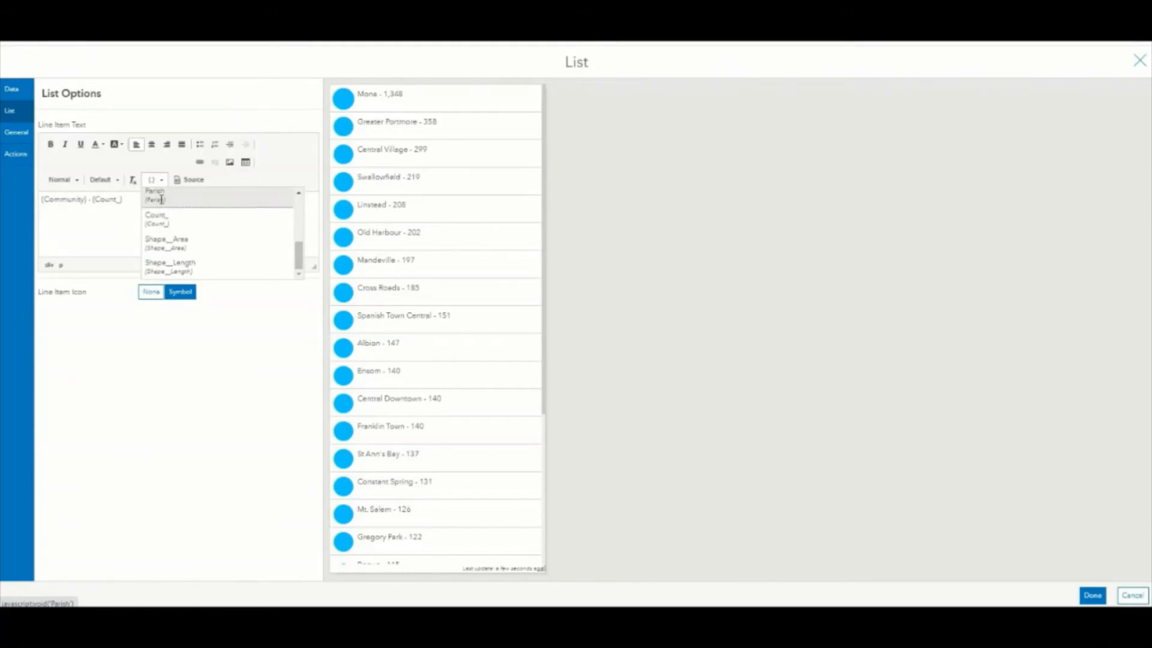
pyautogui.click(158, 199)
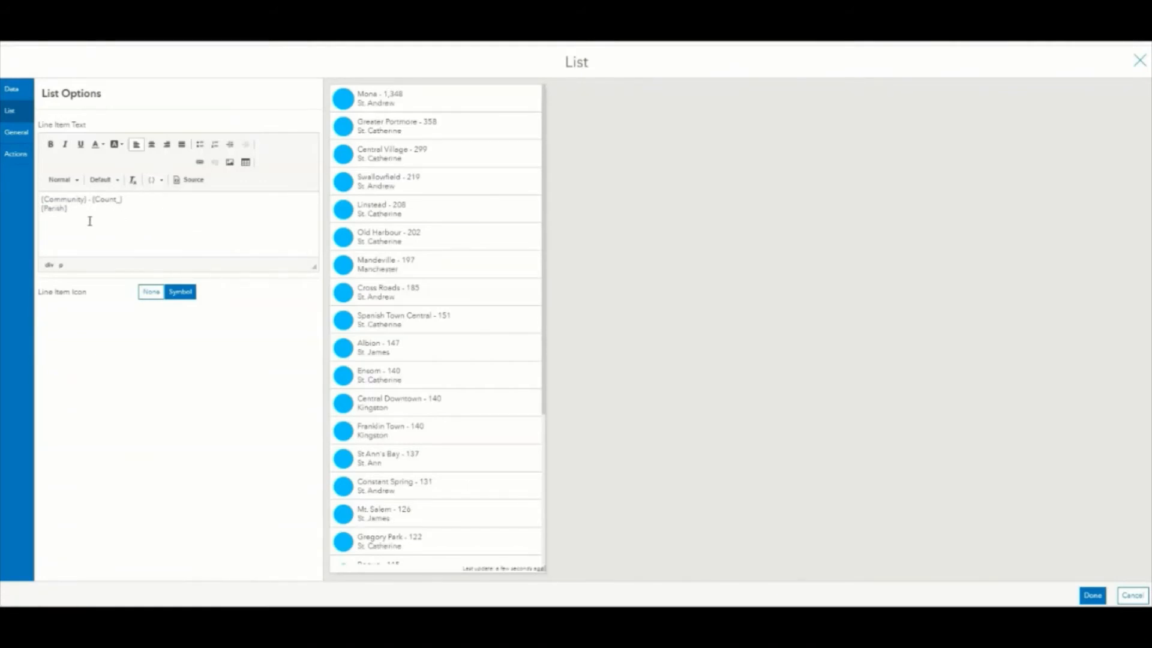
# Color both lines of the list's line item text light blue and format the {Community} - {Count_} line as Heading 3.
pyautogui.moveTo(65, 209); pyautogui.dragTo(40, 198)
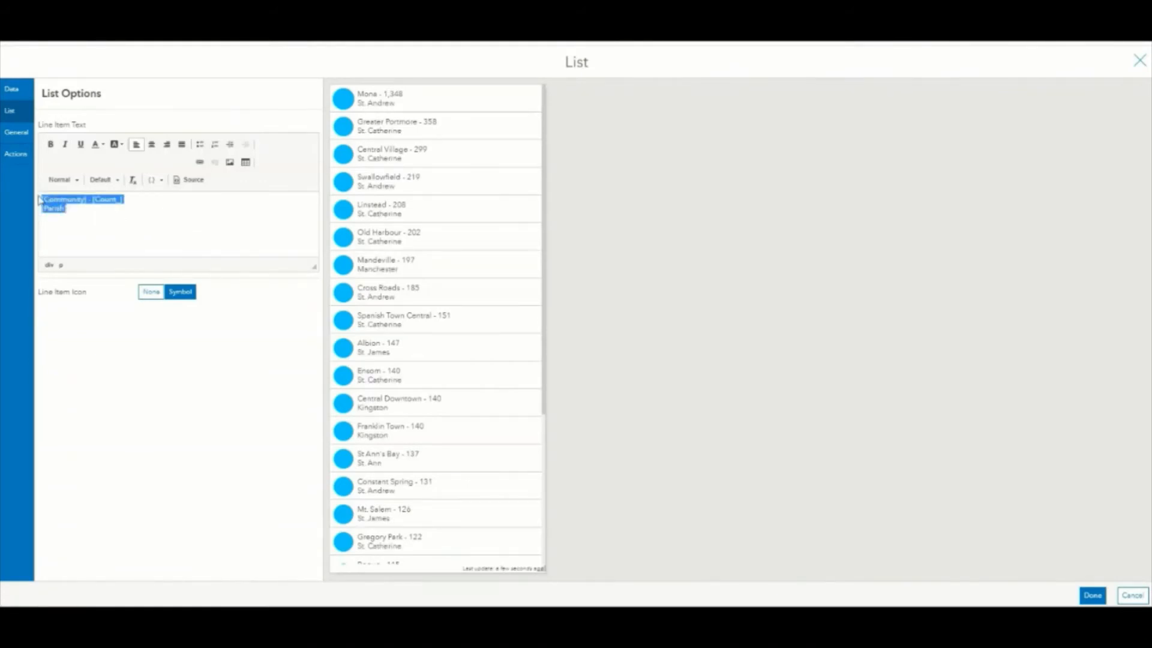
pyautogui.click(102, 146)
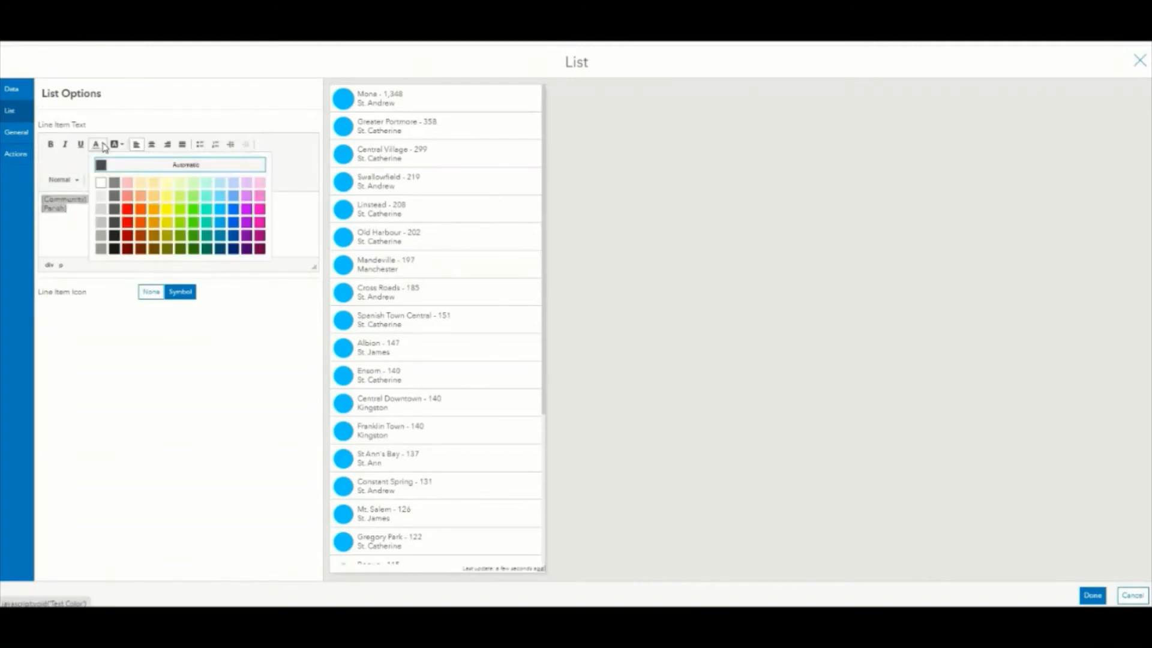
pyautogui.click(220, 209)
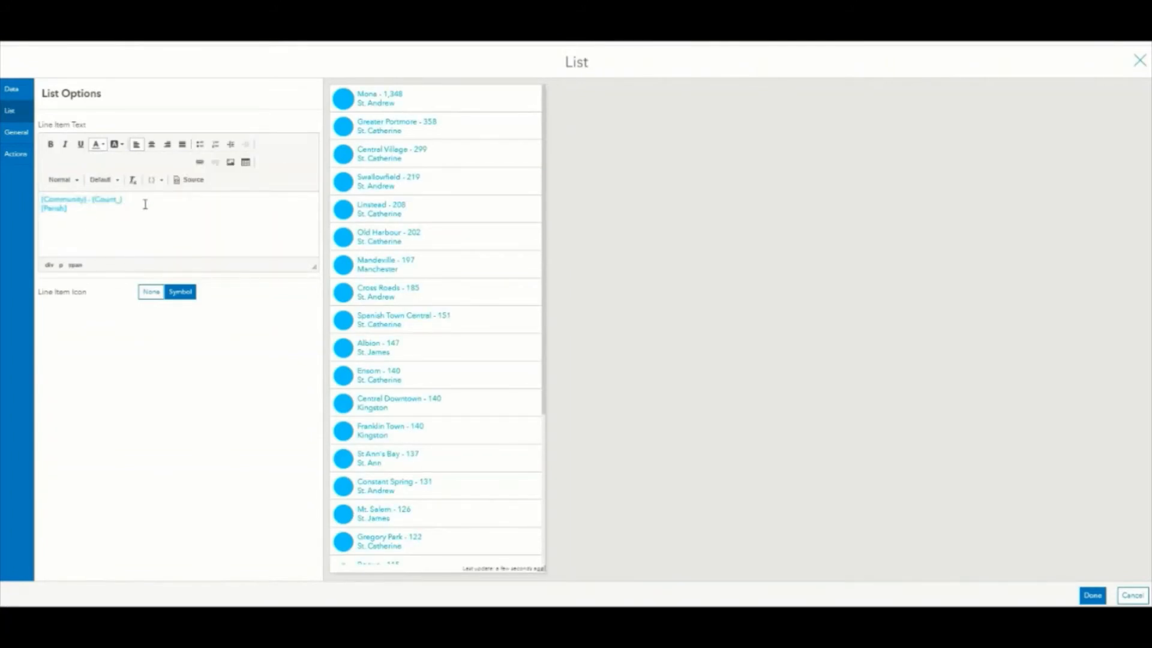
pyautogui.moveTo(146, 199); pyautogui.dragTo(37, 205)
pyautogui.click(63, 179)
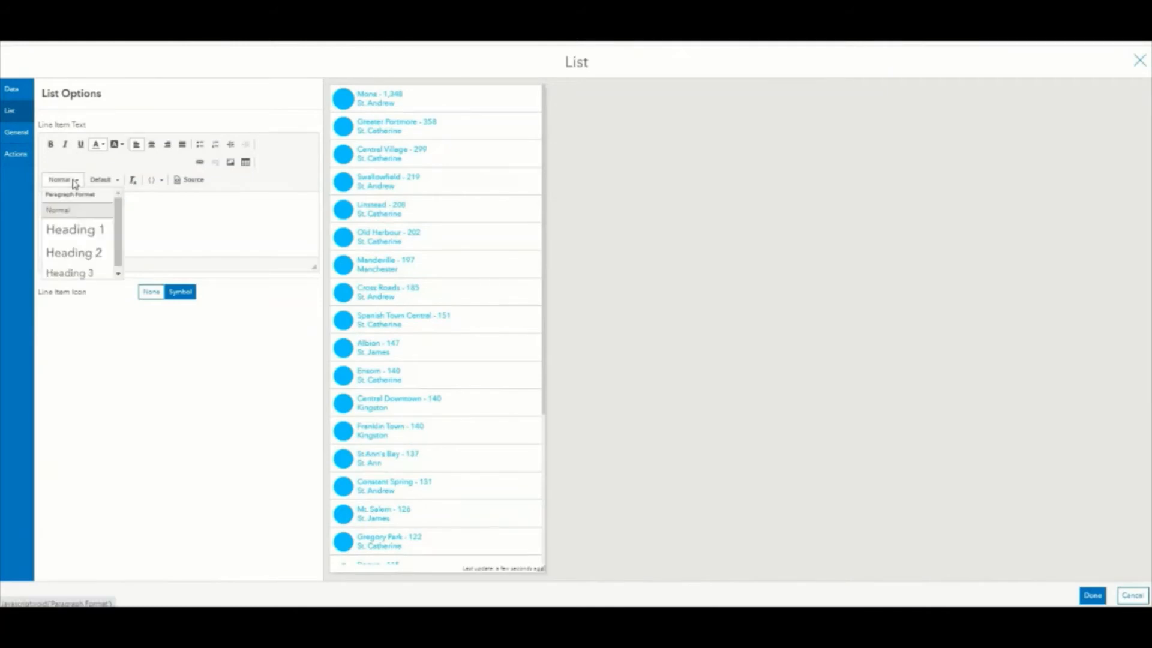
pyautogui.click(84, 268)
# Make the {Count_} field bold and the {Parish} field italic in the list's line item text.
pyautogui.moveTo(80, 226); pyautogui.dragTo(20, 211)
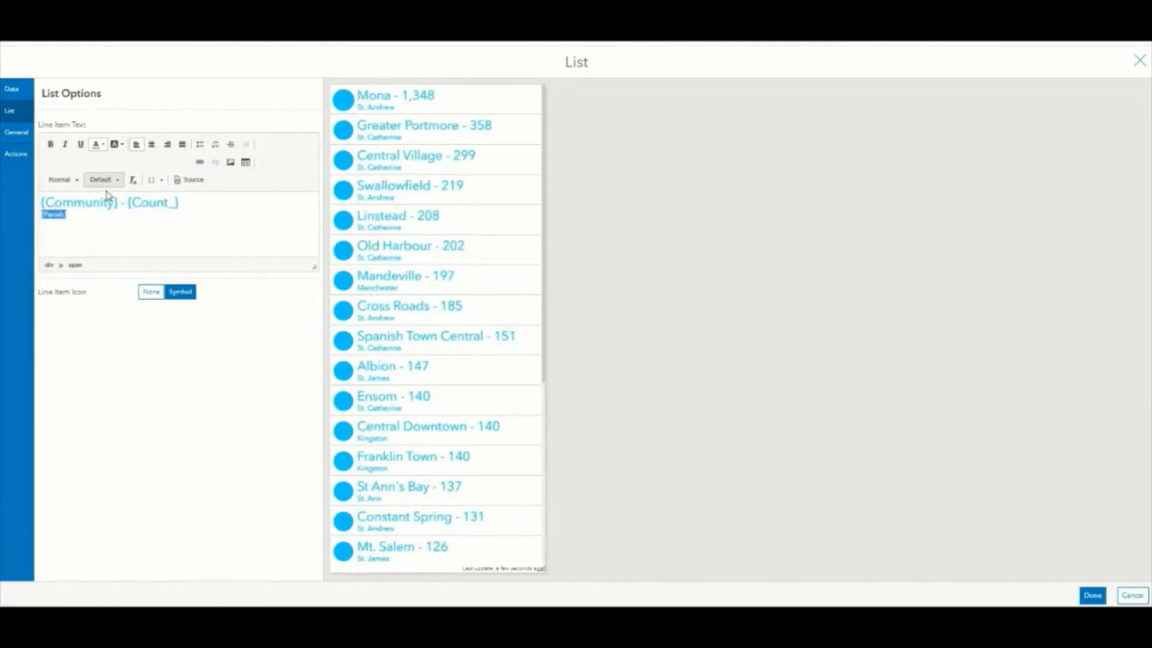
pyautogui.moveTo(192, 202); pyautogui.dragTo(128, 203)
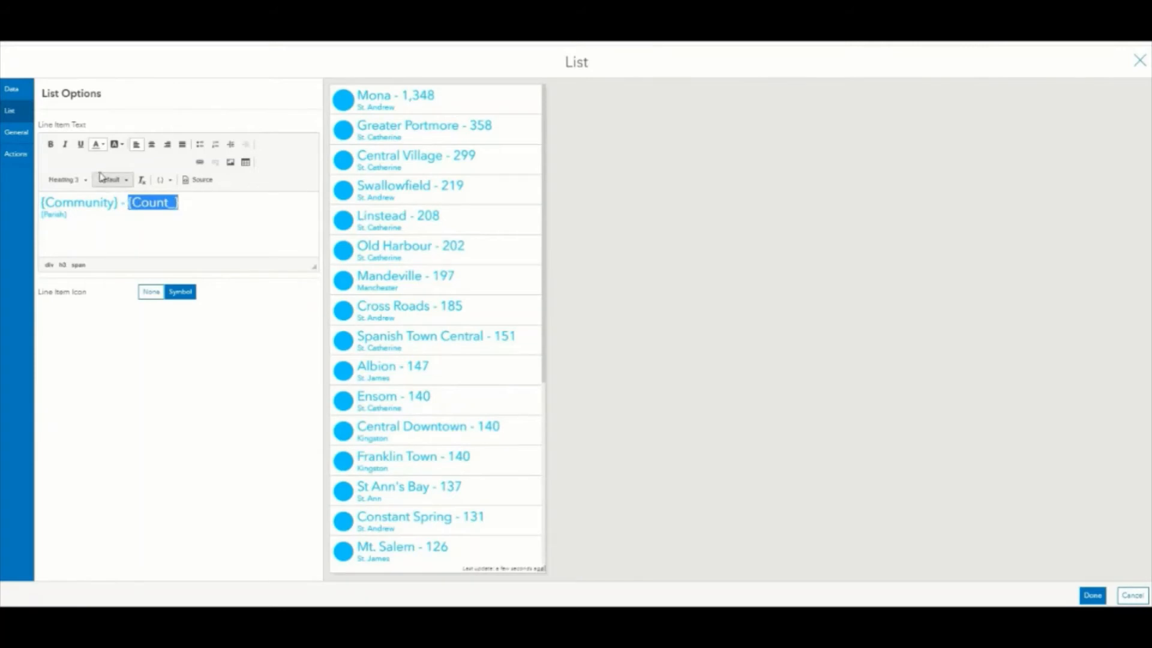
pyautogui.click(51, 144)
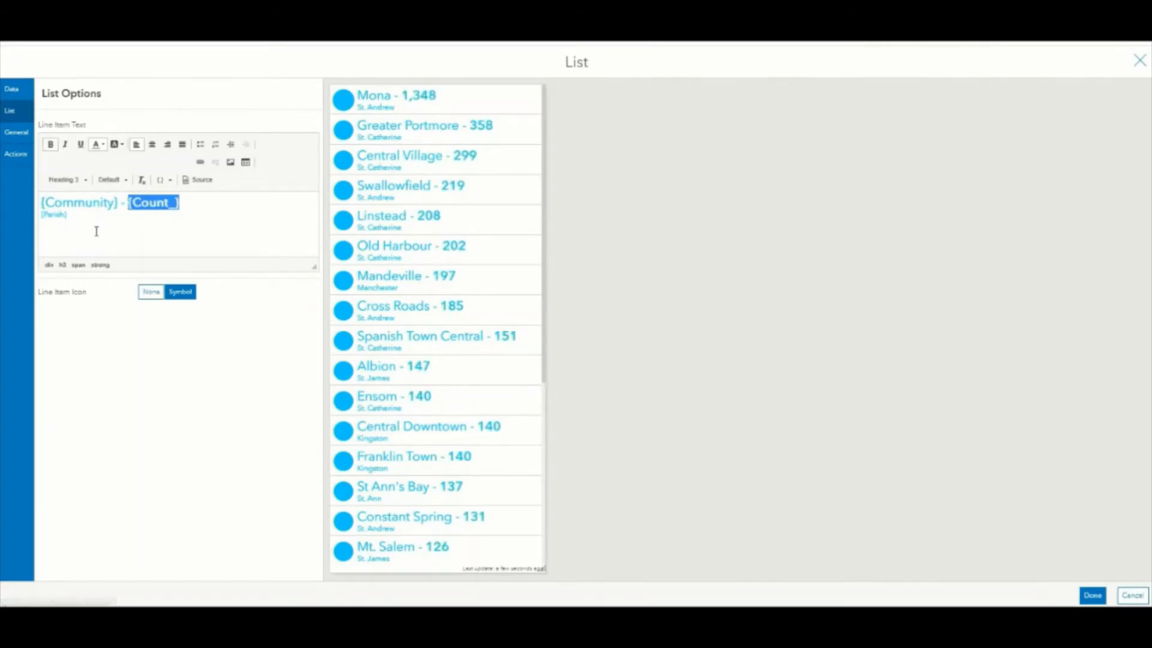
pyautogui.moveTo(71, 215); pyautogui.dragTo(33, 219)
pyautogui.click(66, 145)
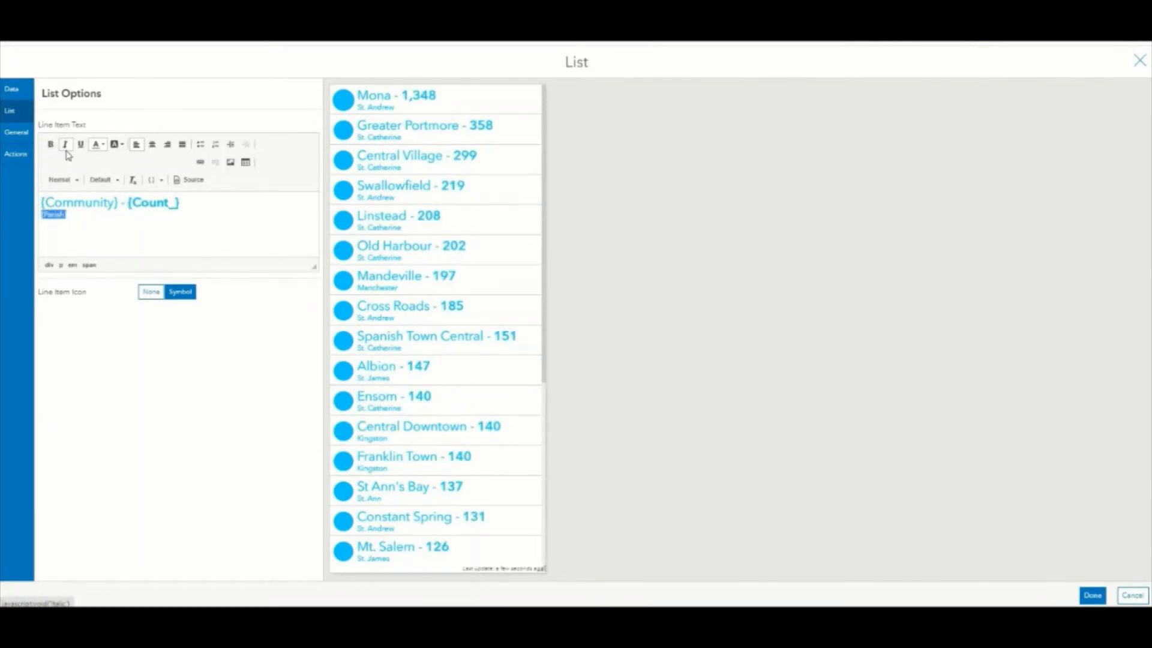
pyautogui.click(100, 213)
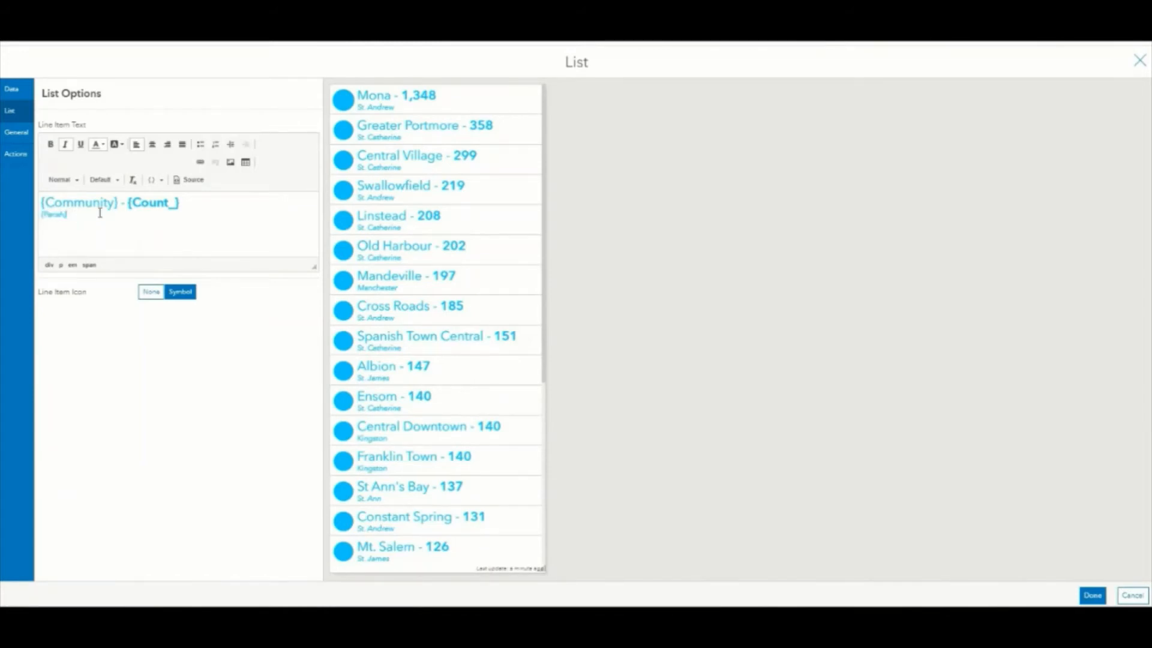
# Name the list element "Confirmed Cases by Community".
pyautogui.click(19, 133)
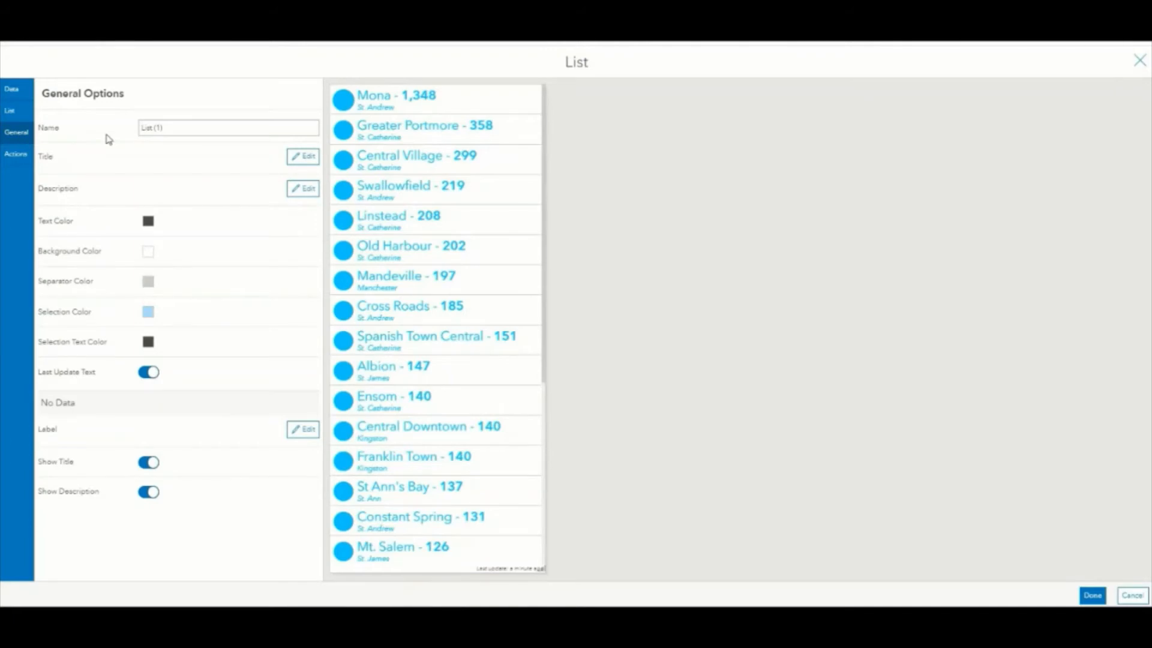
pyautogui.tripleClick(151, 128)
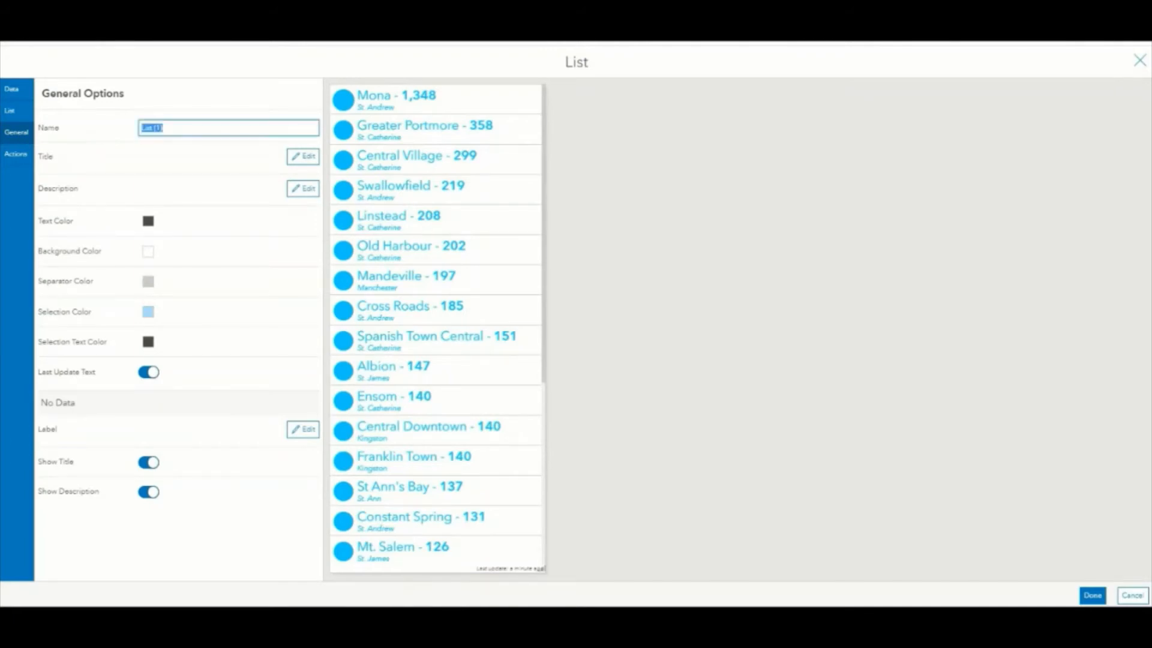
pyautogui.write('Confirmed Cases by Community')
# Copy the list's name into its title and add the date 17/01/2021 on a second line.
pyautogui.moveTo(257, 127); pyautogui.dragTo(144, 128)
pyautogui.rightClick(146, 128)
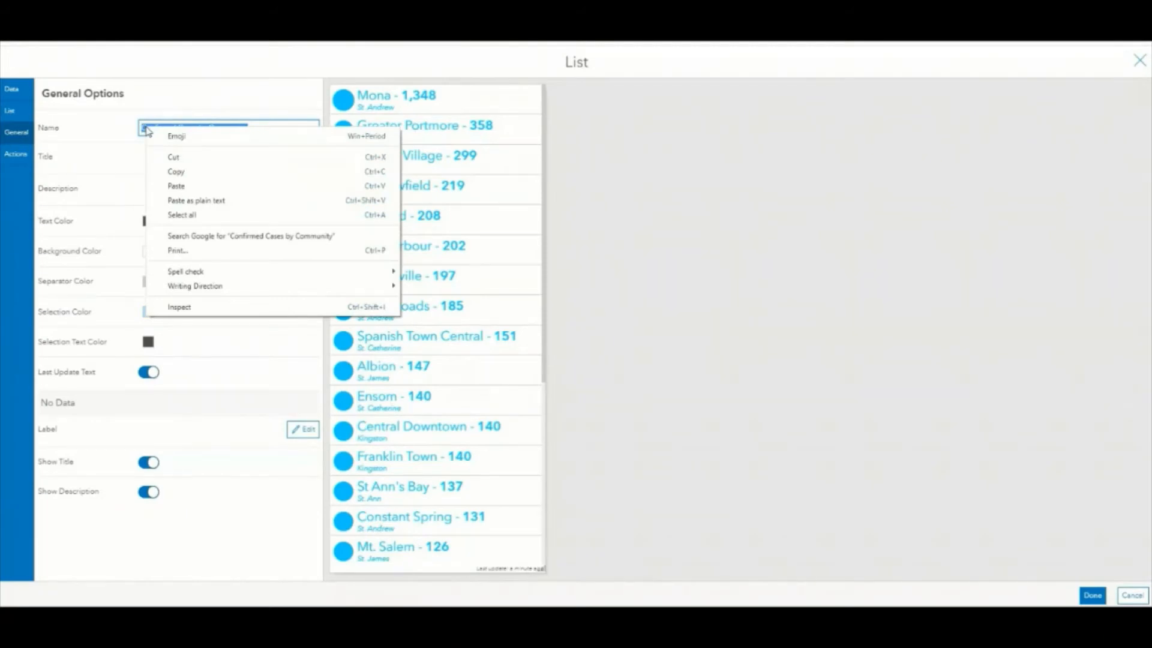
pyautogui.click(273, 130)
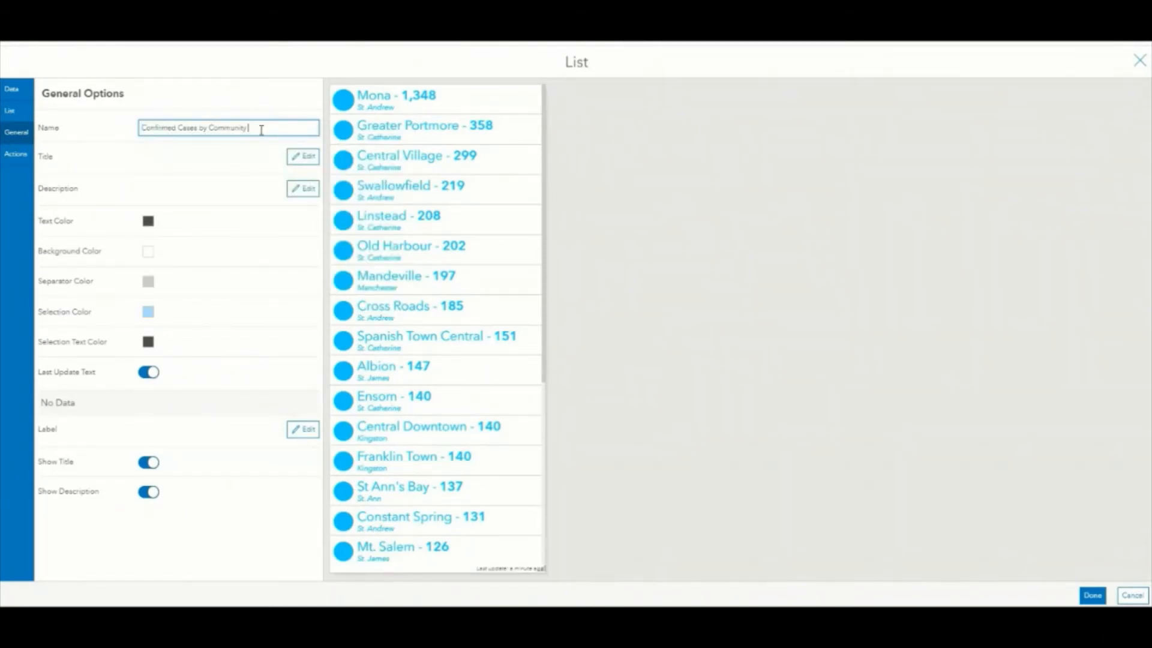
pyautogui.click(303, 157)
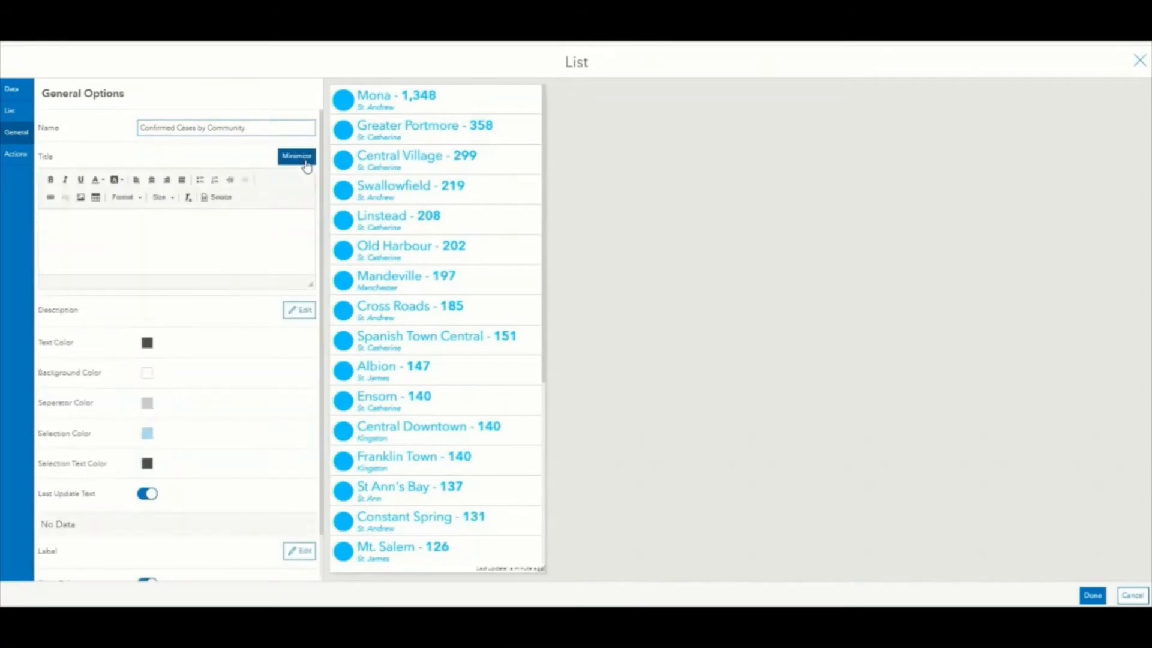
pyautogui.rightClick(72, 231)
pyautogui.click(90, 322)
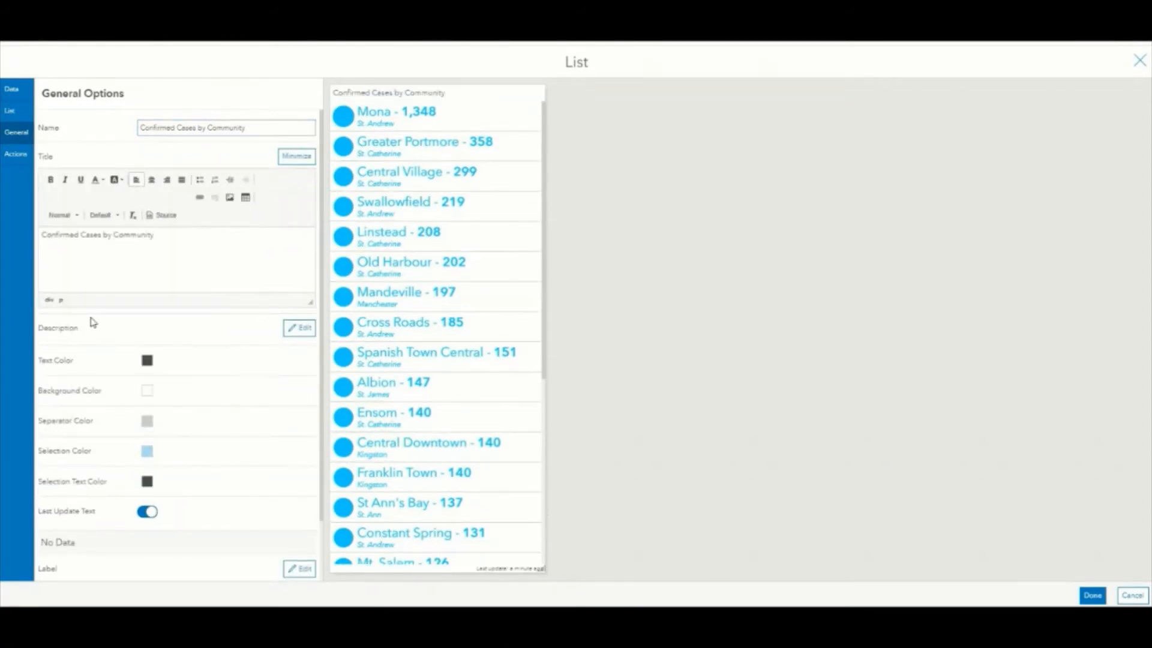
pyautogui.press('Return')
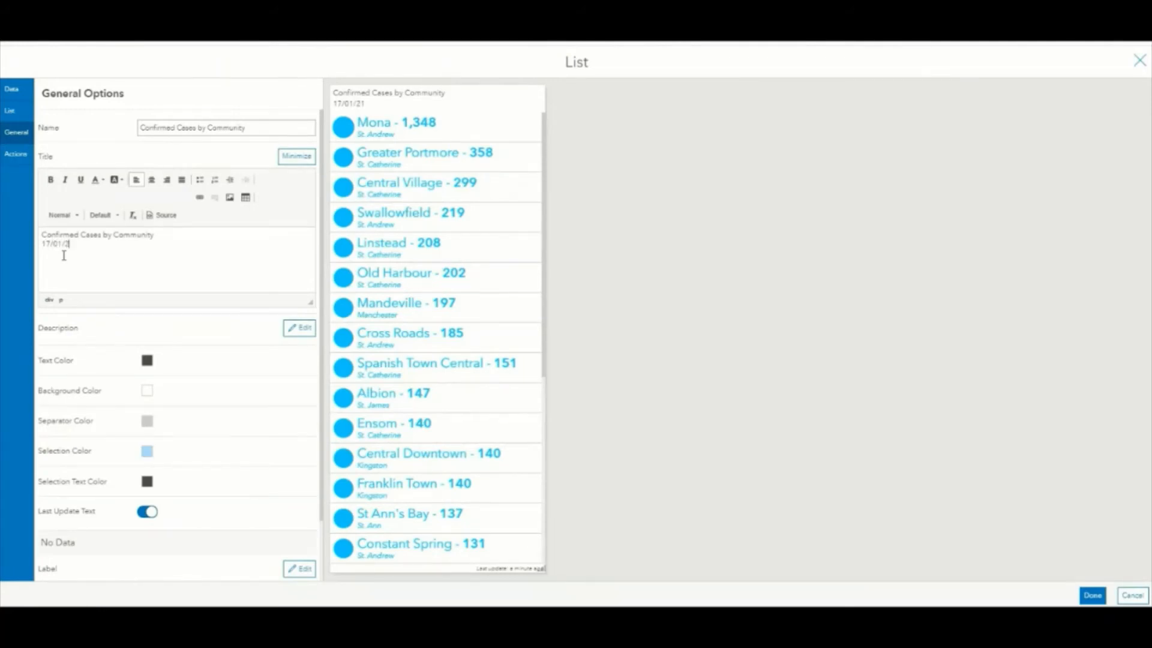
pyautogui.write('21')
# Enlarge both lines of the list's title, trying Heading 3 and settling on Heading 2.
pyautogui.moveTo(86, 246); pyautogui.dragTo(32, 239)
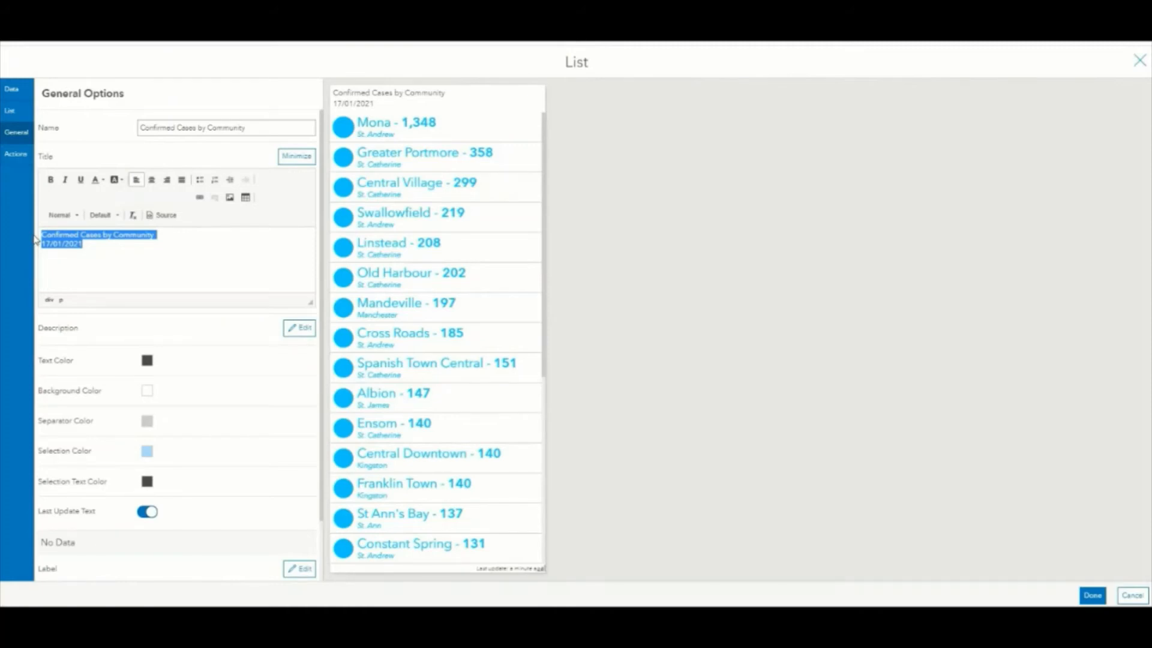
pyautogui.click(73, 217)
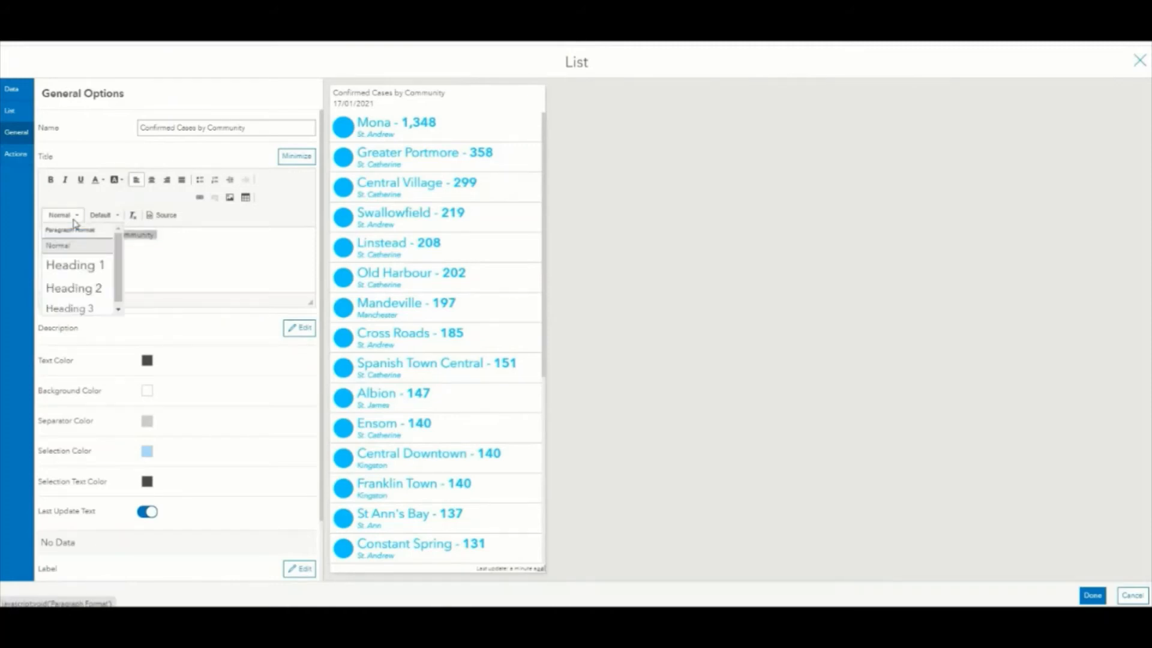
pyautogui.click(67, 308)
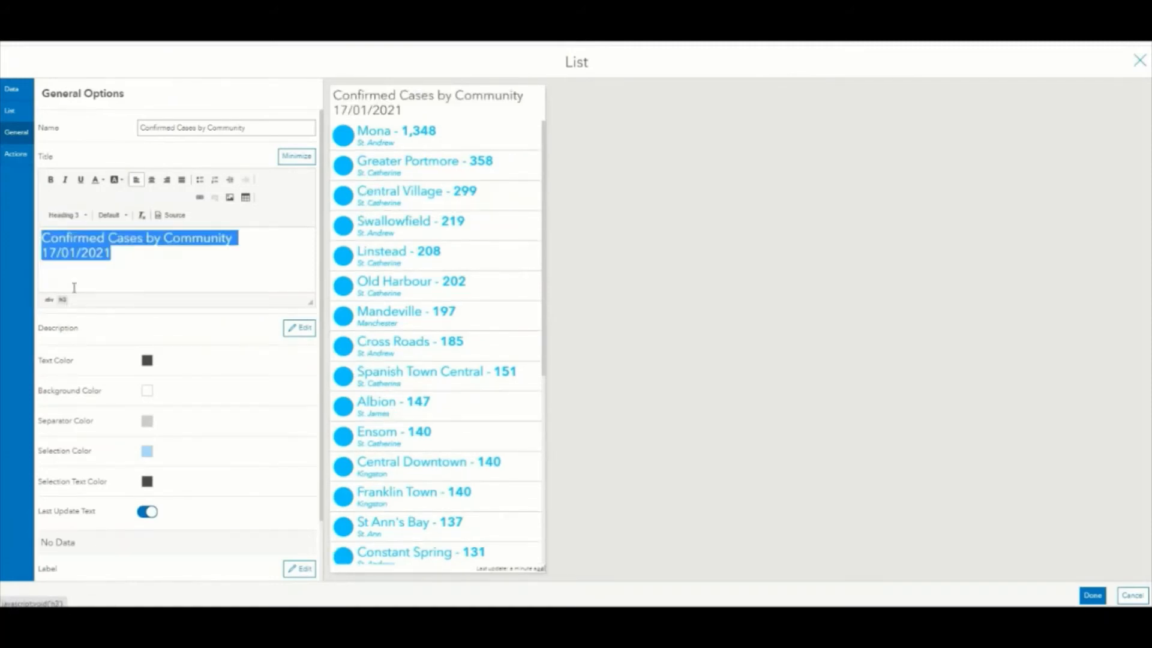
pyautogui.click(66, 215)
pyautogui.click(92, 279)
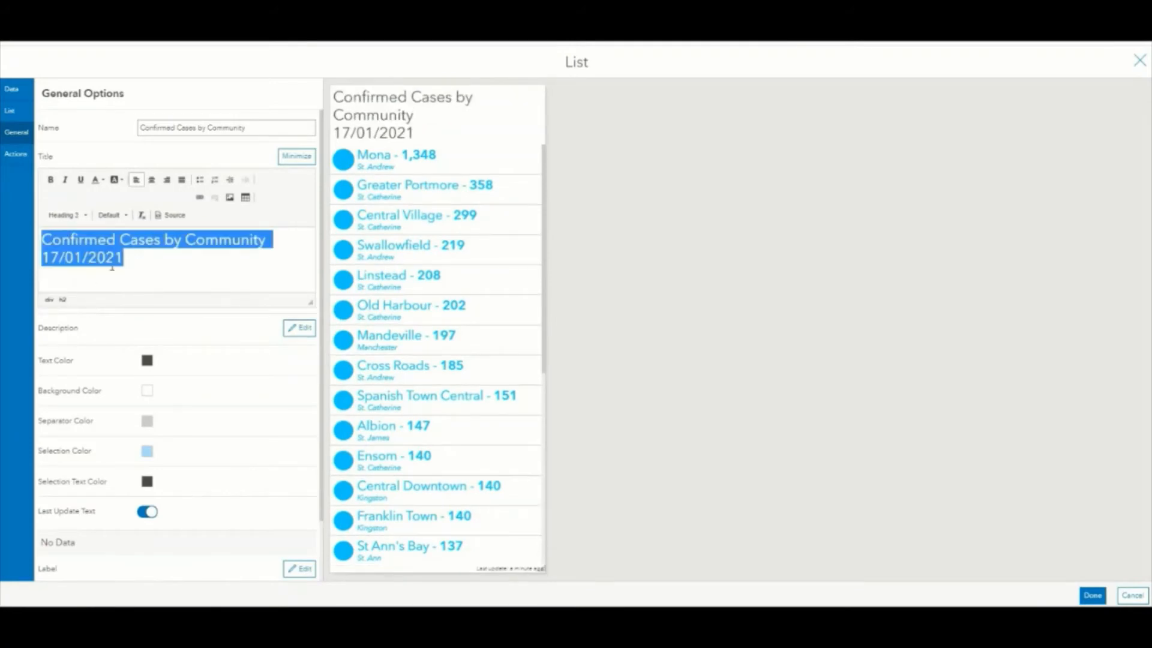
# Reduce the date line 17/01/2021 in the list's title to the Normal paragraph format.
pyautogui.click(126, 258)
pyautogui.moveTo(126, 258); pyautogui.dragTo(41, 258)
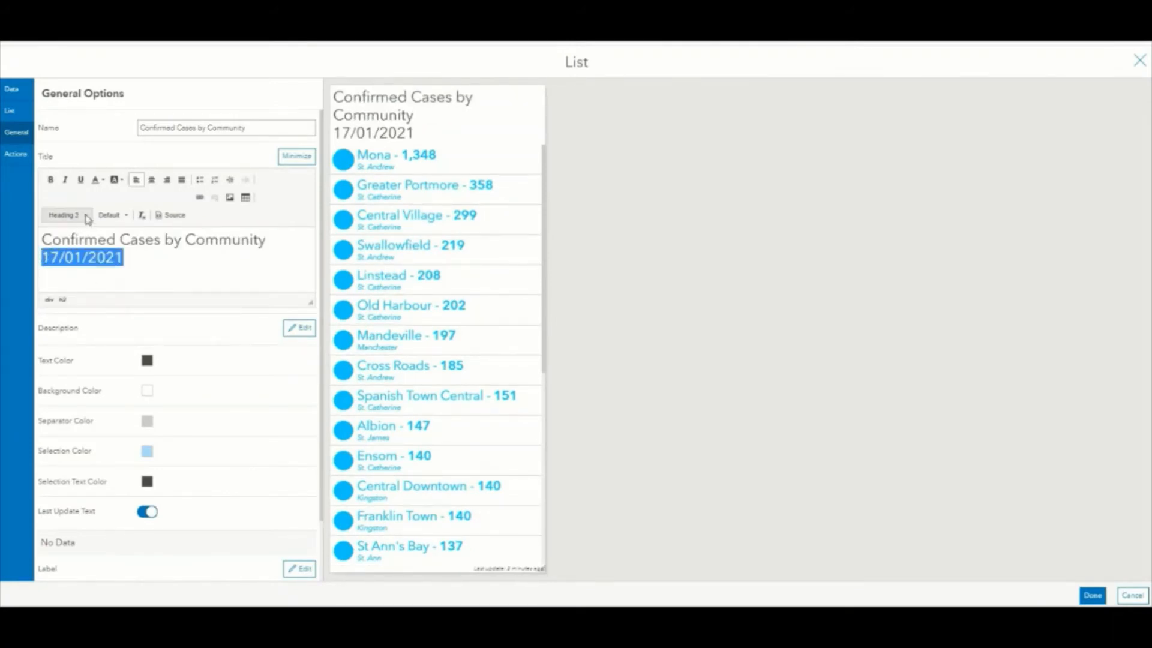
pyautogui.click(66, 215)
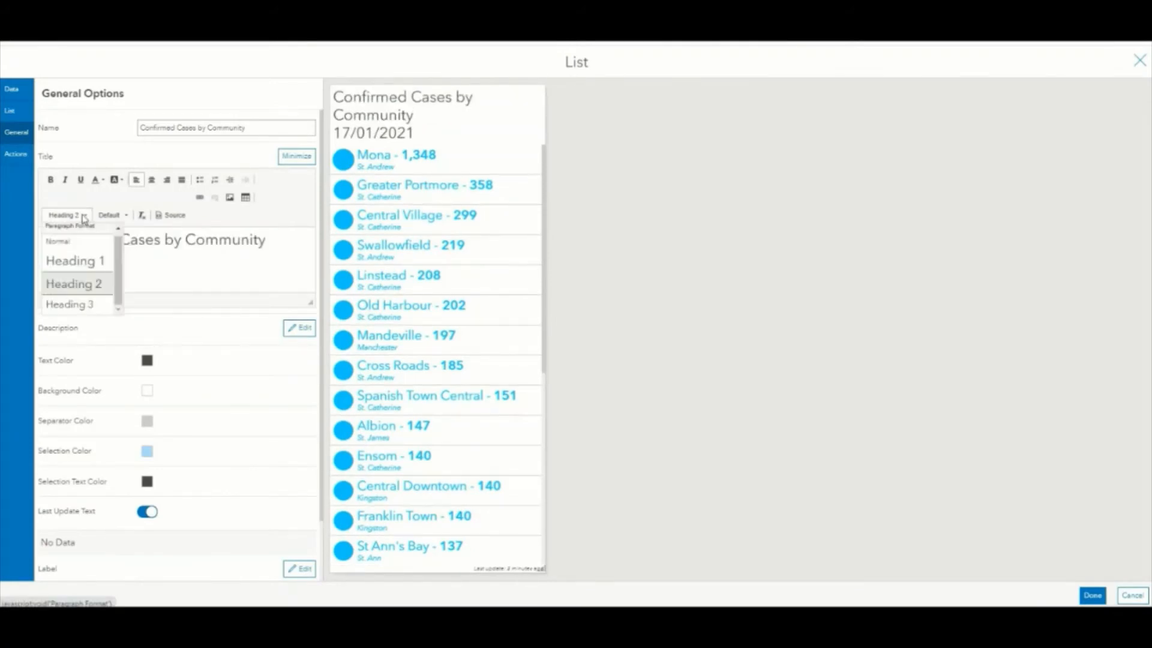
pyautogui.click(68, 304)
pyautogui.moveTo(111, 258); pyautogui.dragTo(41, 258)
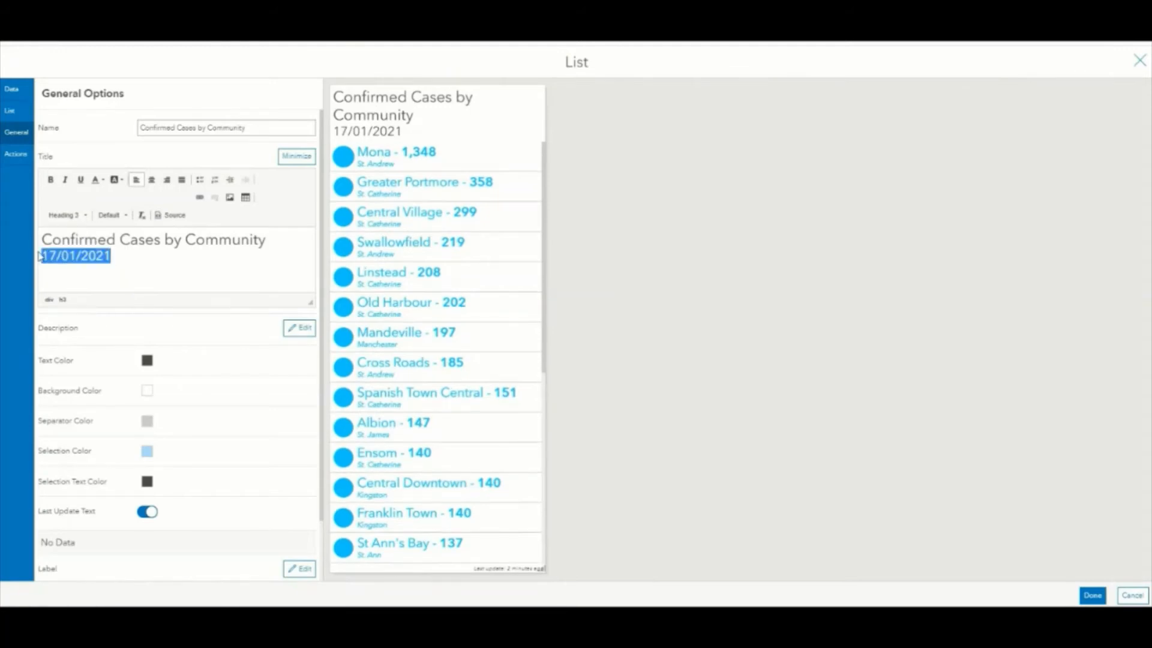
pyautogui.click(66, 214)
pyautogui.click(66, 243)
pyautogui.click(89, 255)
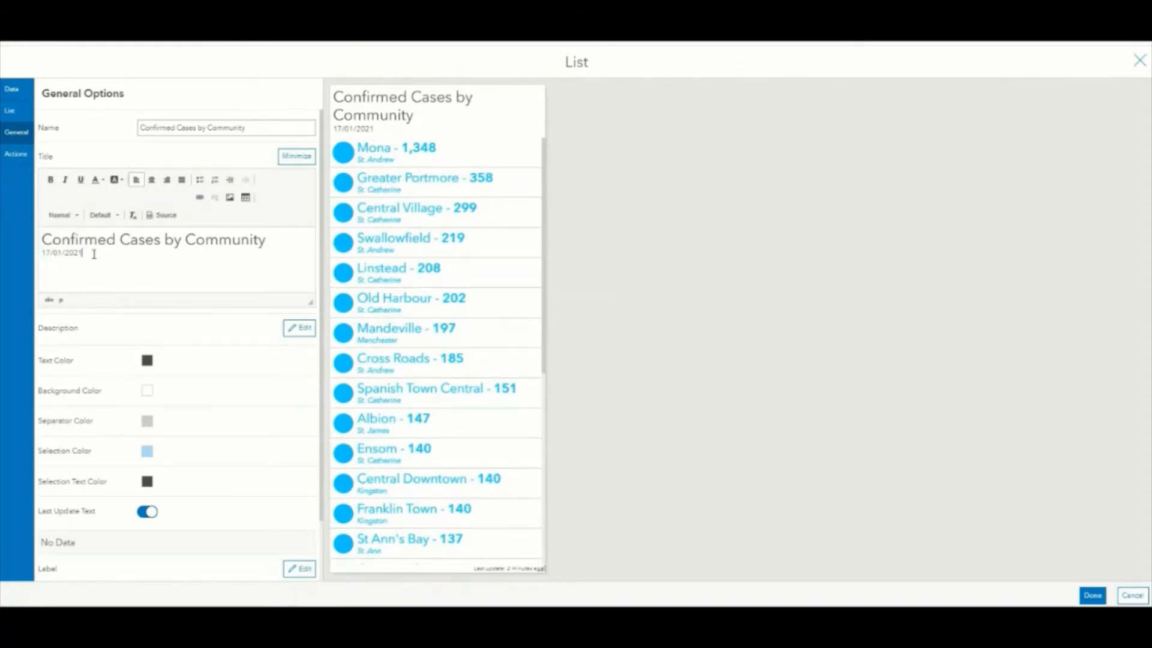
# Color the whole list title light blue and make its "Confirmed Cases by Community" line bold.
pyautogui.hotkey('ctrl', 'a')
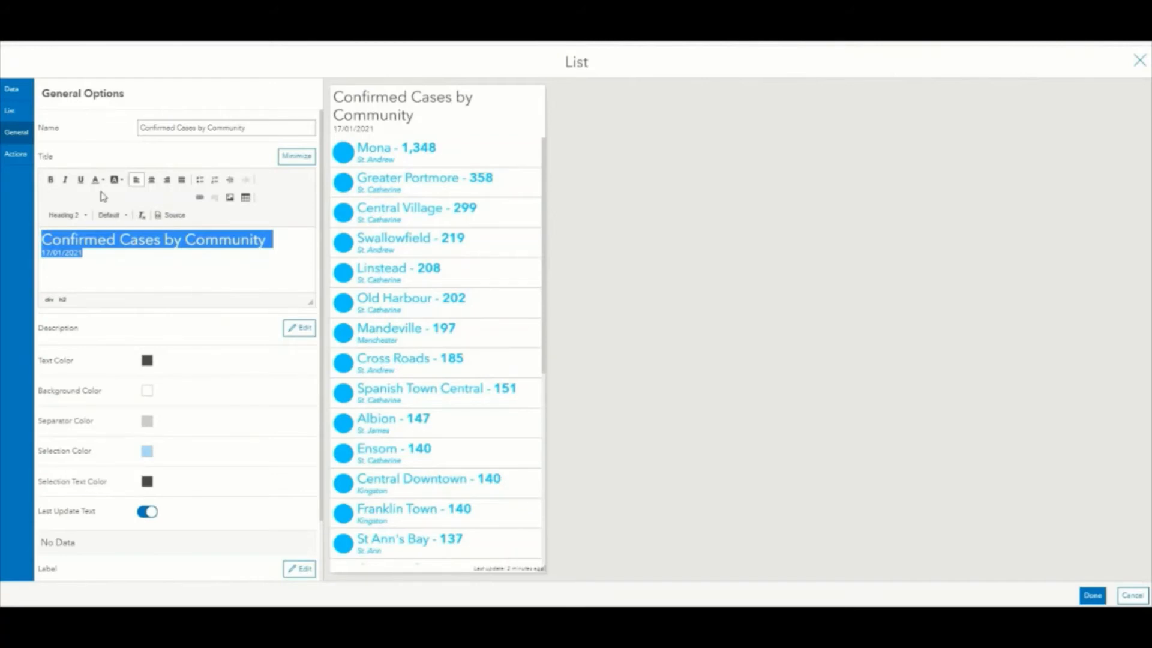
pyautogui.click(101, 181)
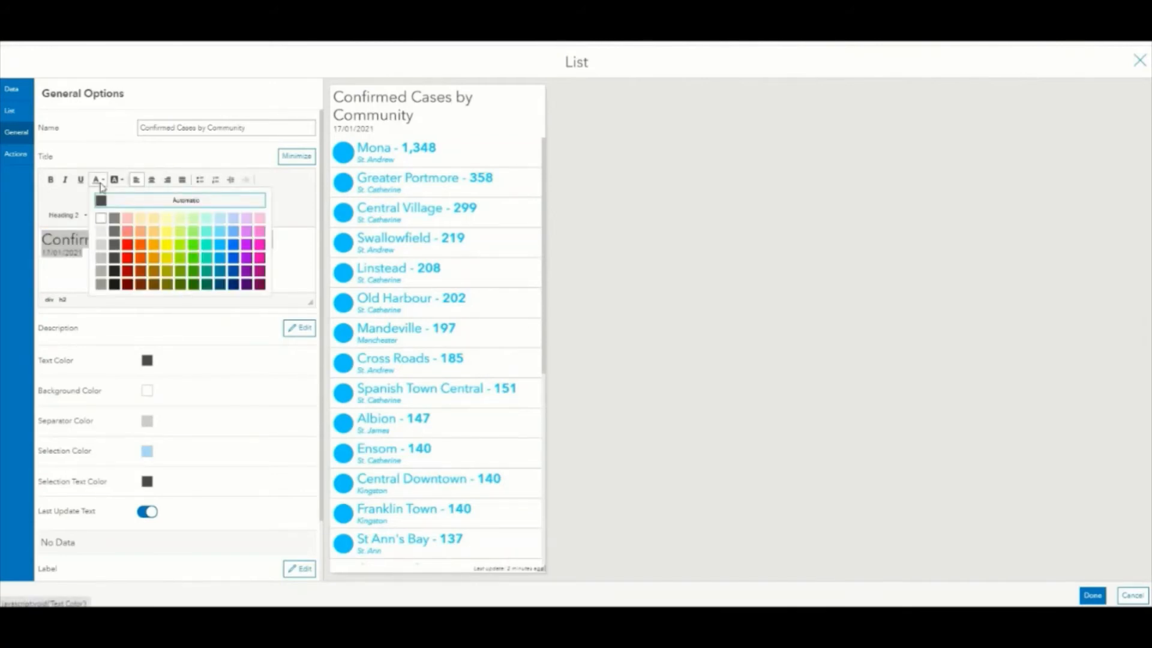
pyautogui.click(224, 243)
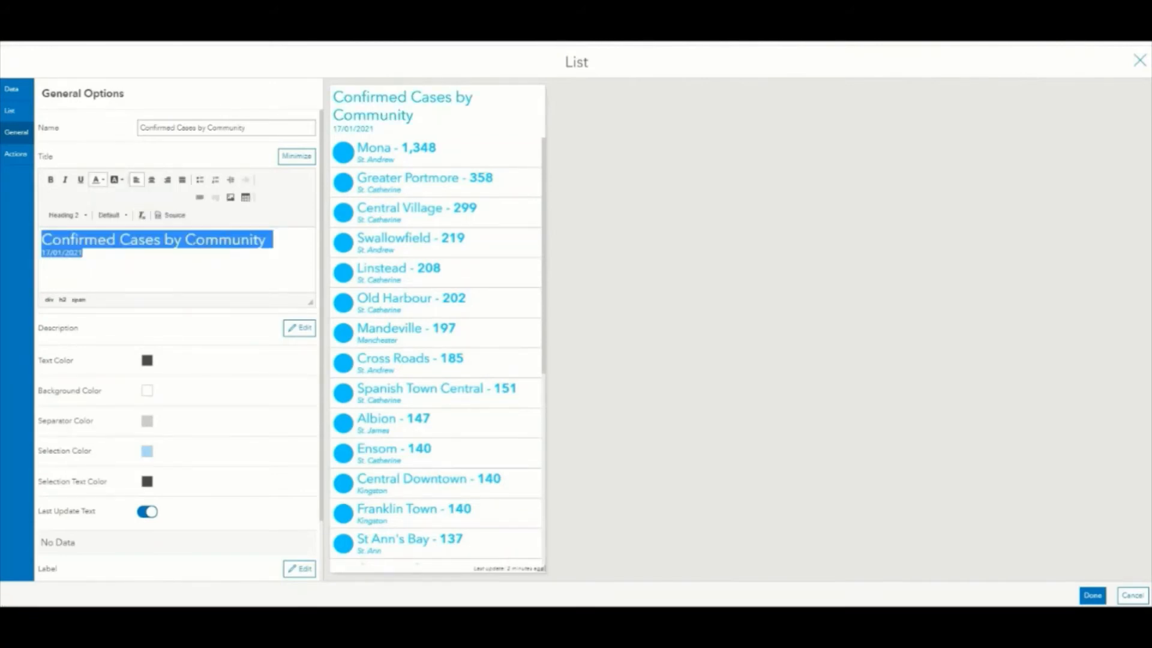
pyautogui.click(250, 252)
pyautogui.moveTo(289, 242); pyautogui.dragTo(37, 237)
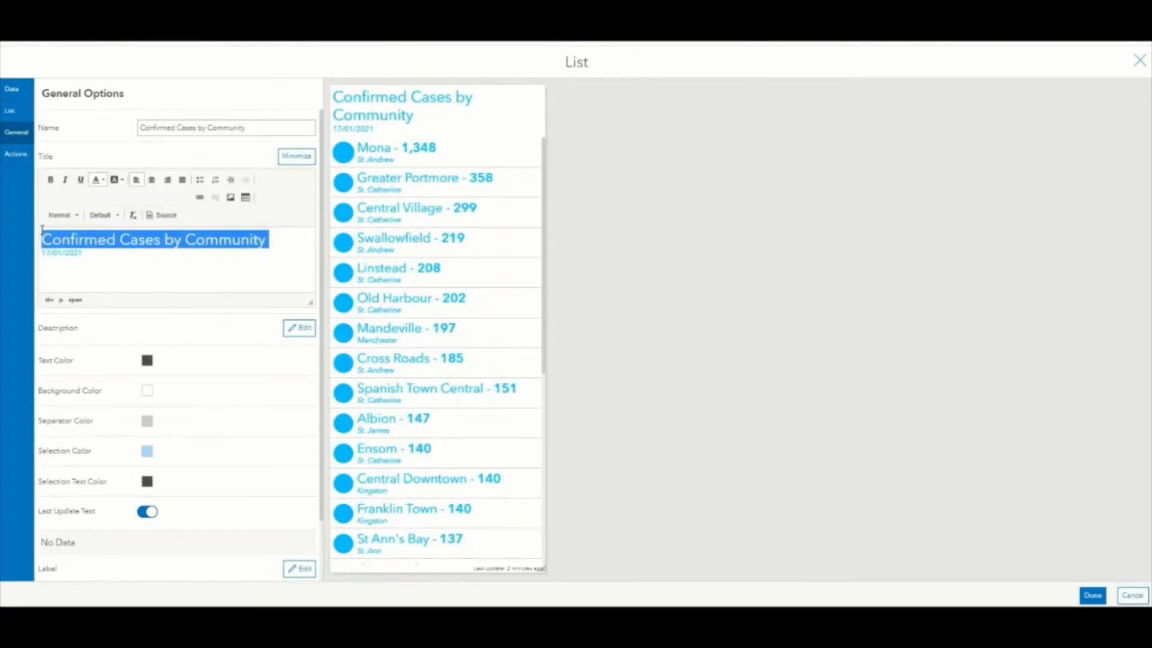
pyautogui.click(52, 179)
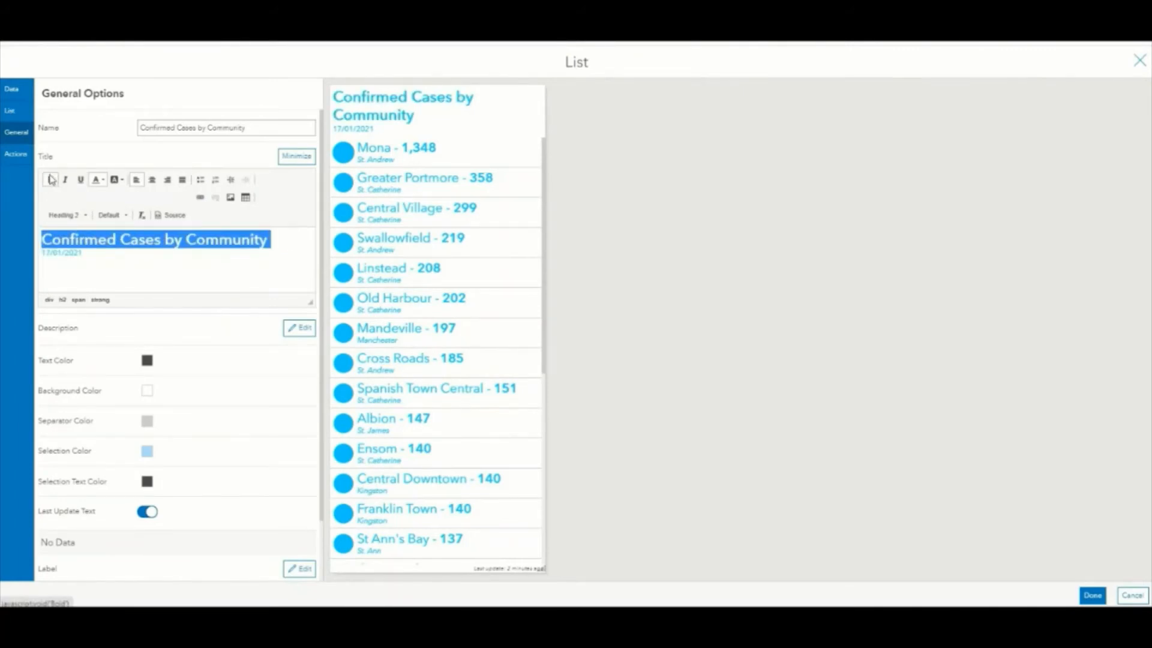
# Center both lines of the list's title and apply the list settings to the dashboard.
pyautogui.click(95, 257)
pyautogui.moveTo(95, 257); pyautogui.dragTo(42, 239)
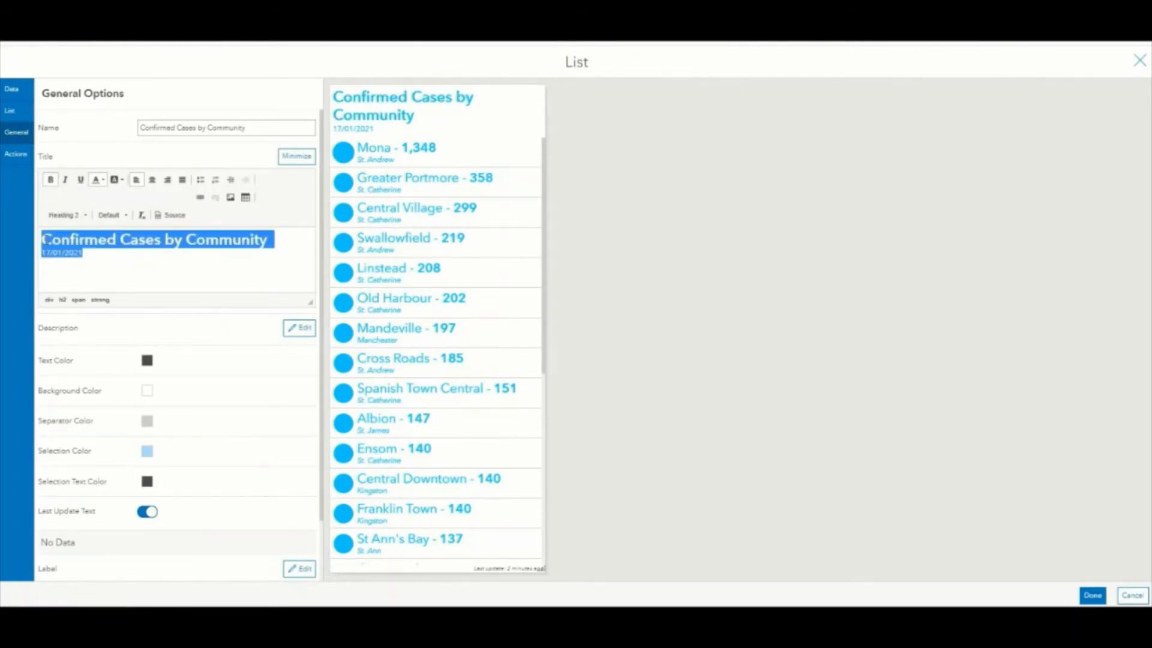
pyautogui.click(154, 180)
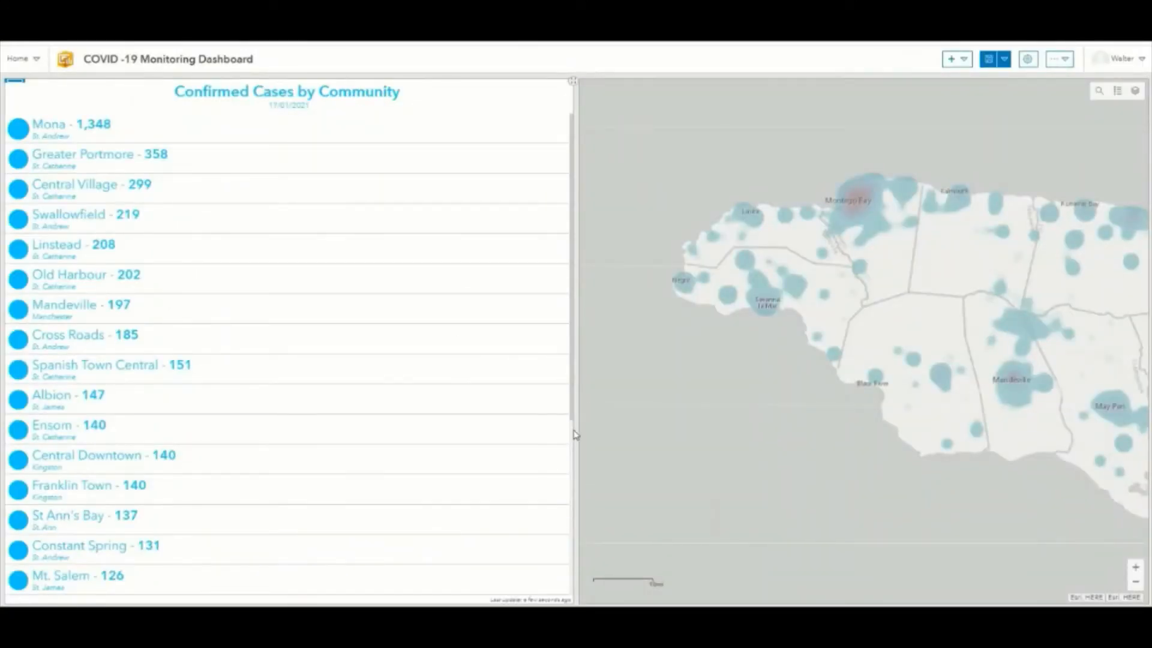
# Narrow the Confirmed Cases by Community list to about a fifth of the dashboard's width so the map fills the rest.
pyautogui.moveTo(575, 435); pyautogui.dragTo(387, 421)
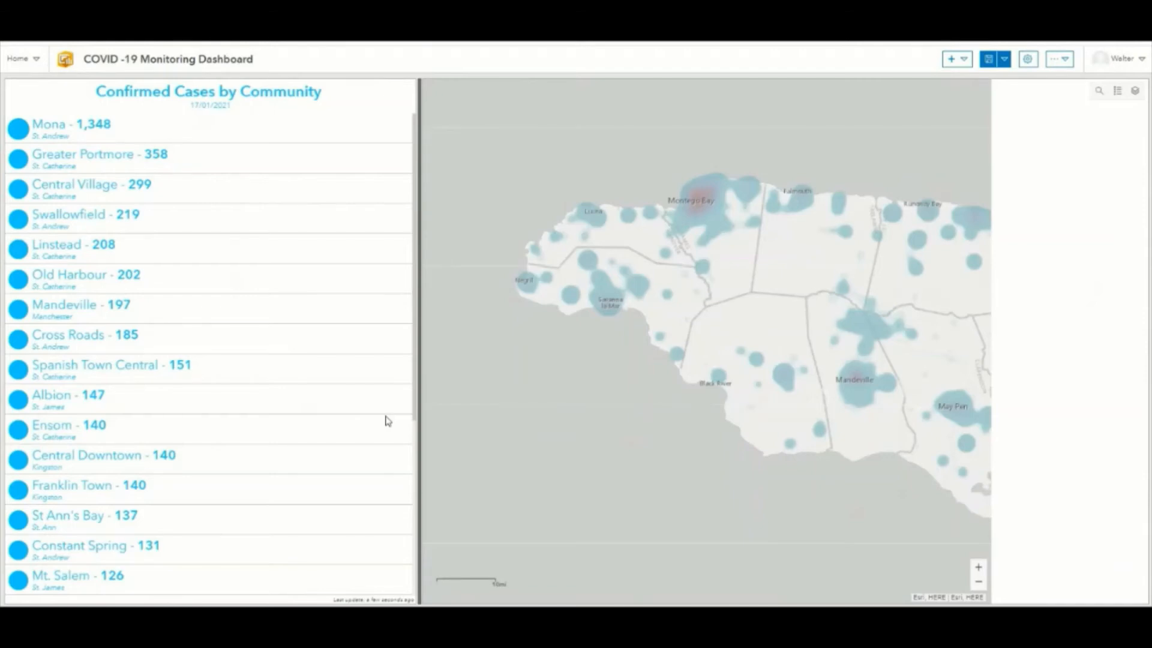
pyautogui.moveTo(387, 421); pyautogui.dragTo(239, 411)
pyautogui.moveTo(735, 291); pyautogui.dragTo(690, 291)
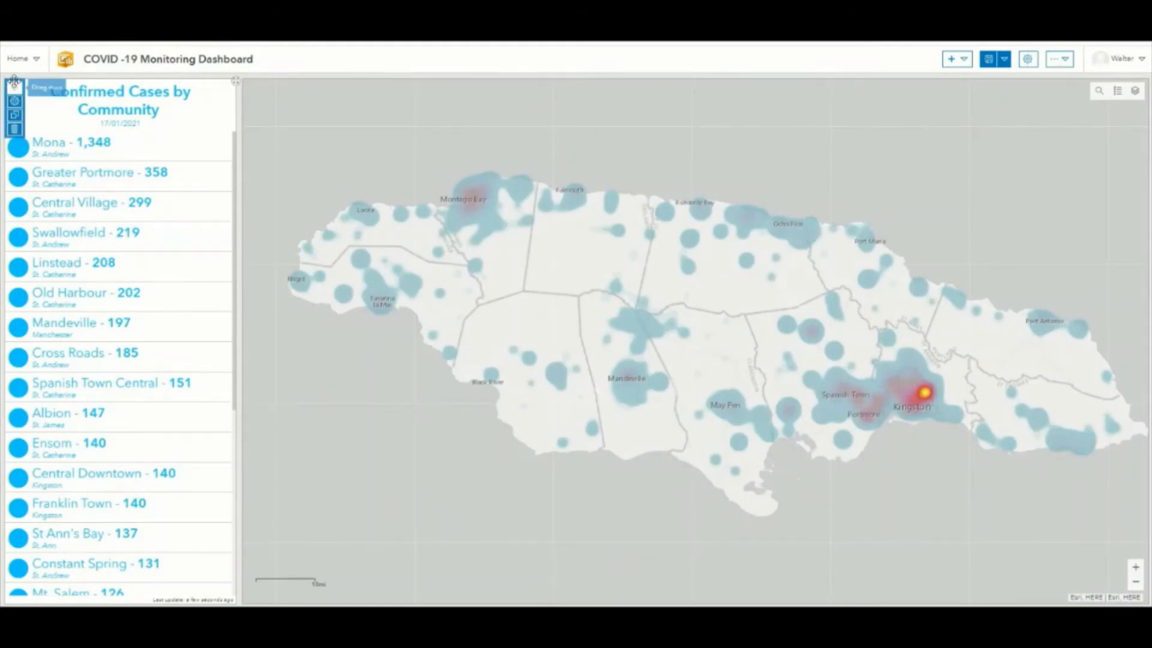
# Add a Zoom action to the Confirmed Cases by Community list that targets the COVID 19 Monitoring Map when the selection changes.
pyautogui.click(13, 100)
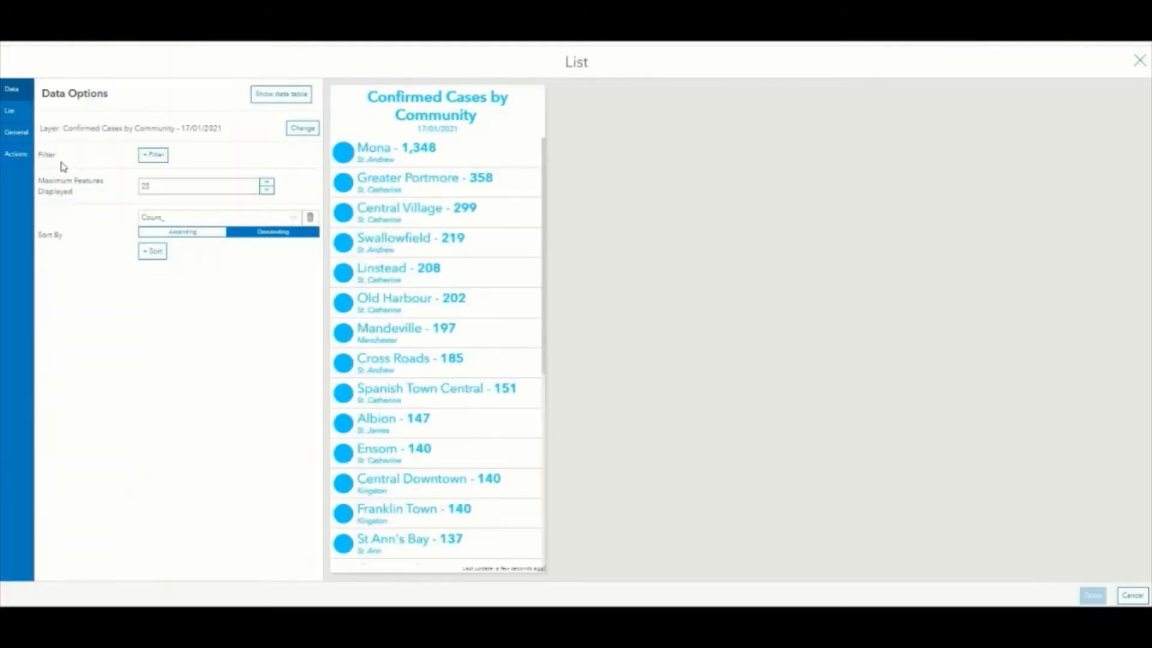
pyautogui.click(18, 154)
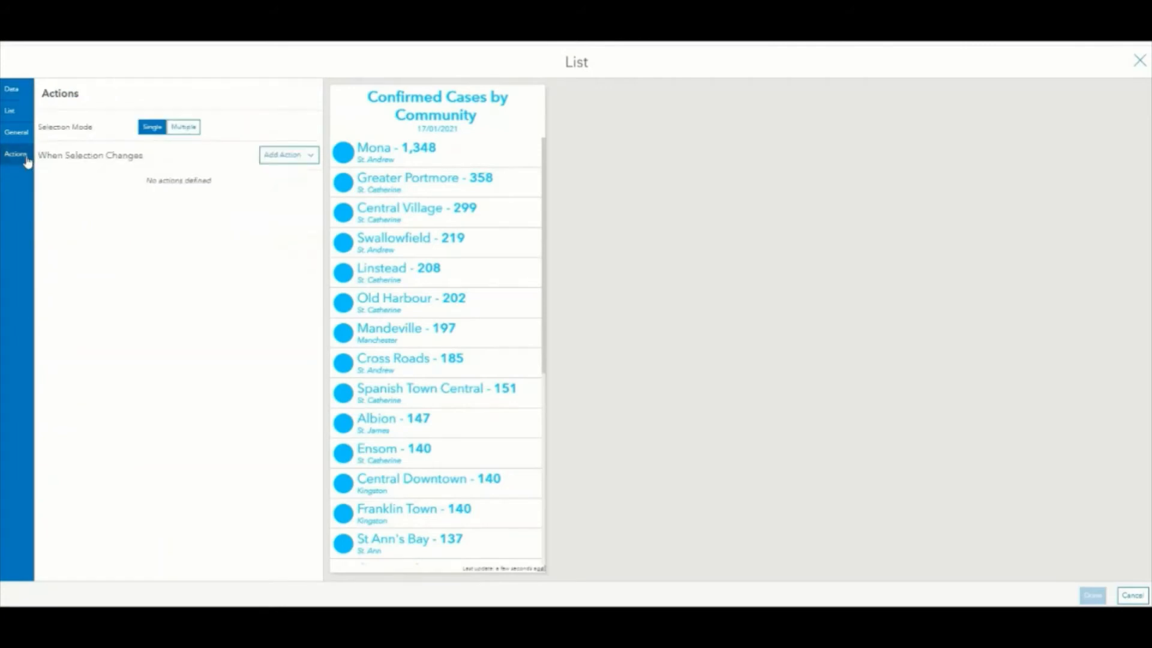
pyautogui.click(265, 156)
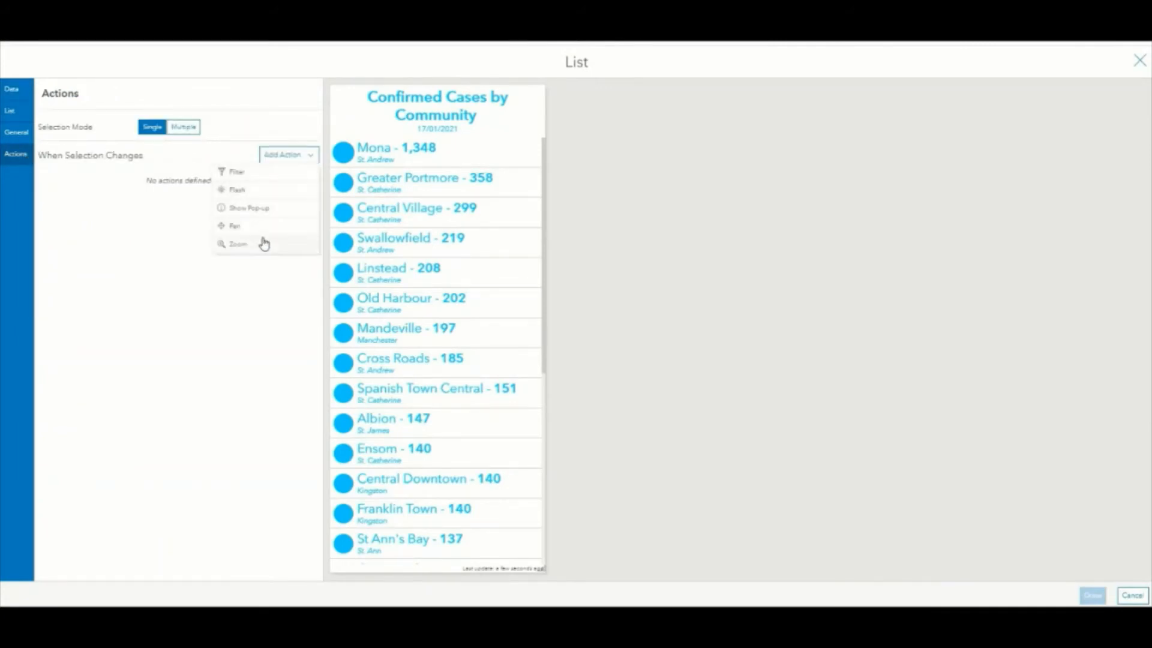
pyautogui.click(262, 244)
pyautogui.click(275, 183)
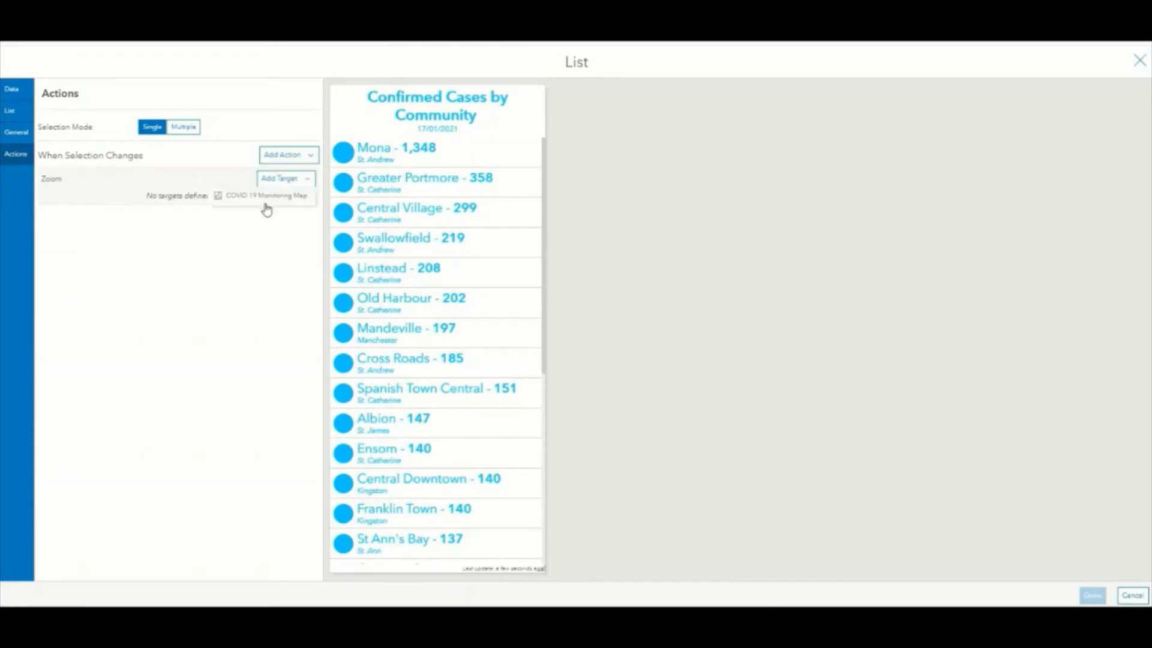
pyautogui.click(276, 204)
# Add a Flash action targeting the COVID 19 Monitoring Map to the list and apply the list settings.
pyautogui.click(305, 156)
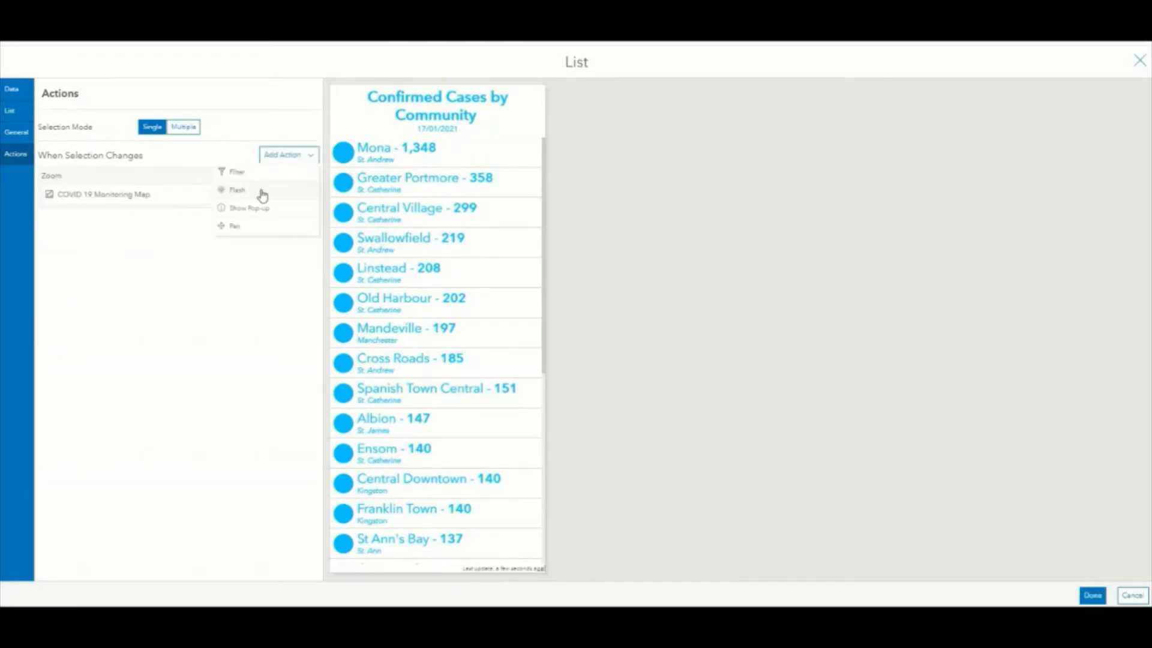
pyautogui.click(262, 191)
pyautogui.click(291, 226)
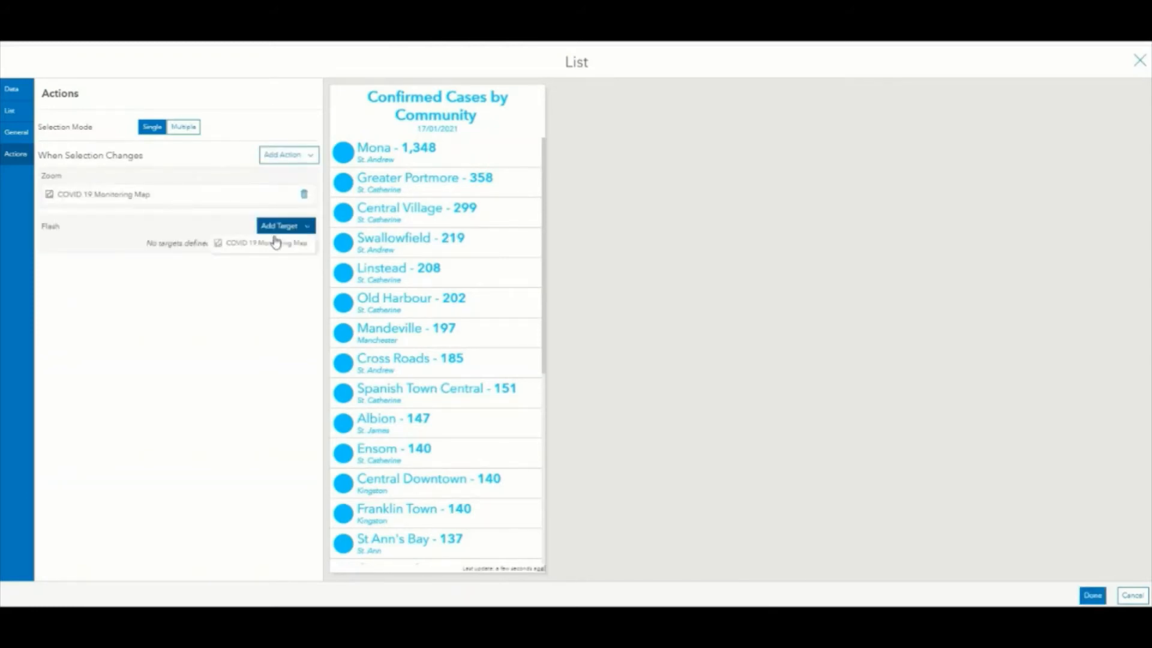
pyautogui.click(269, 246)
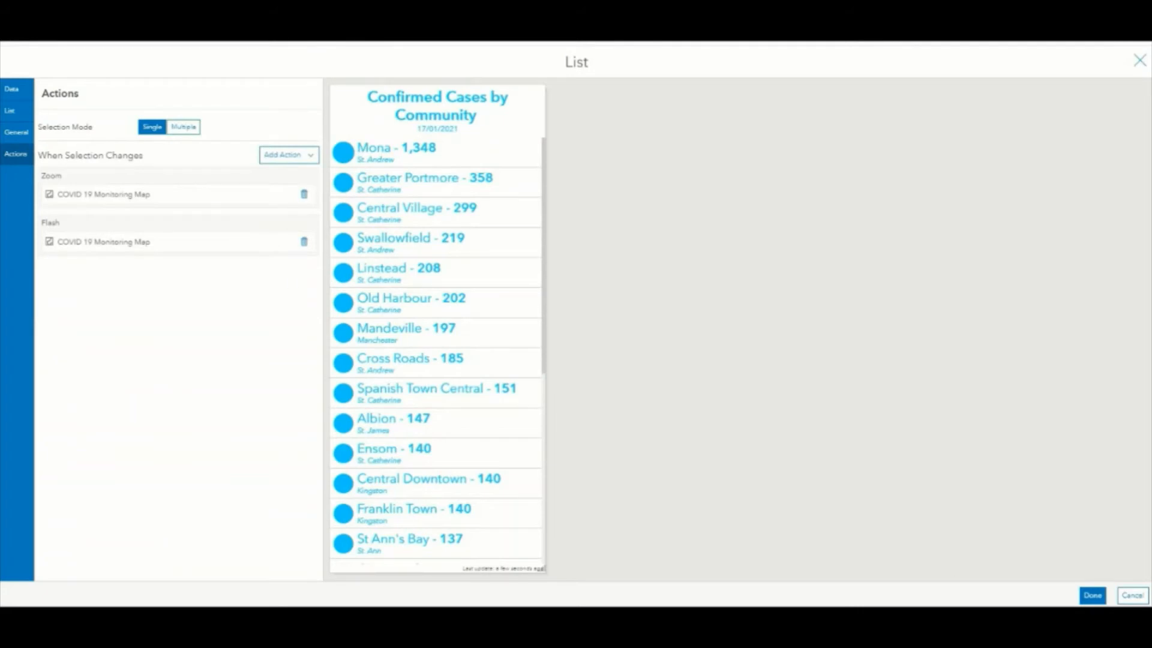
pyautogui.click(1092, 597)
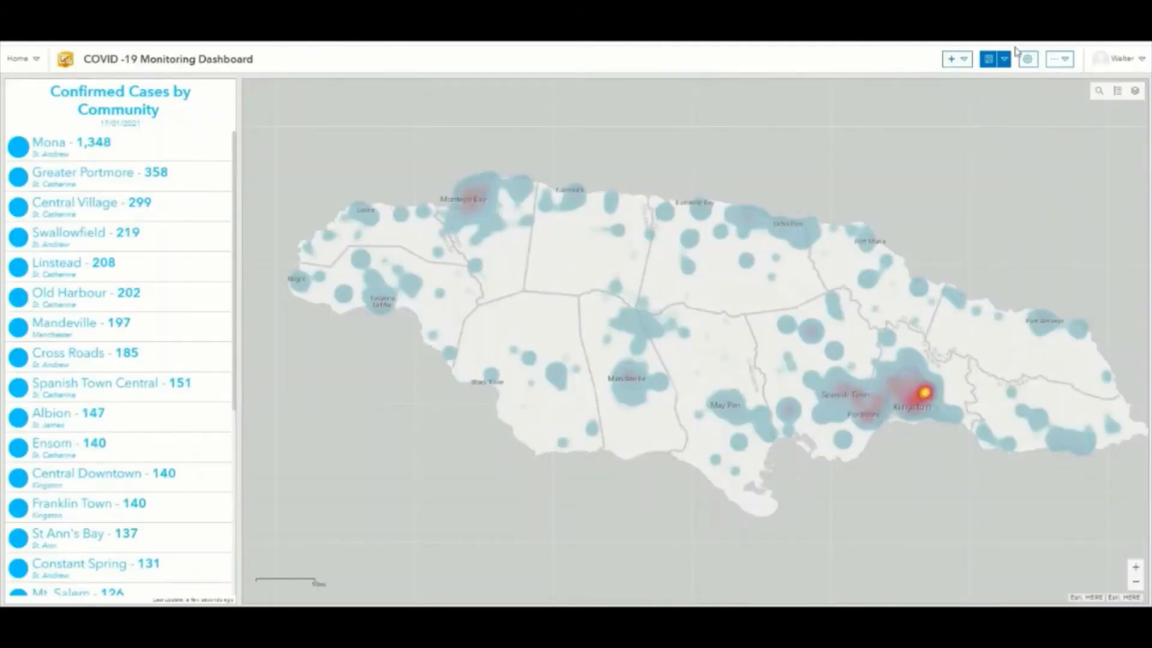
# Hide the COVID-19 Confirmed Cases - 17/01/2021 layer on the dashboard map and show Confirmed Cases by Community - 17/01/2021 instead.
pyautogui.click(1136, 92)
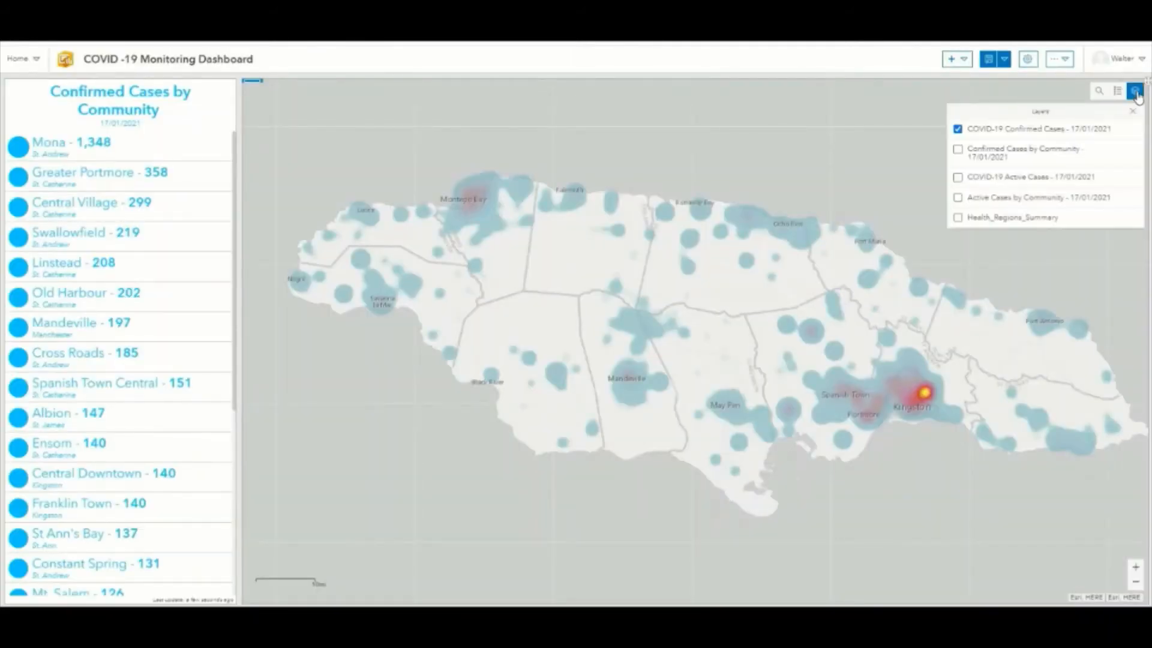
pyautogui.click(958, 129)
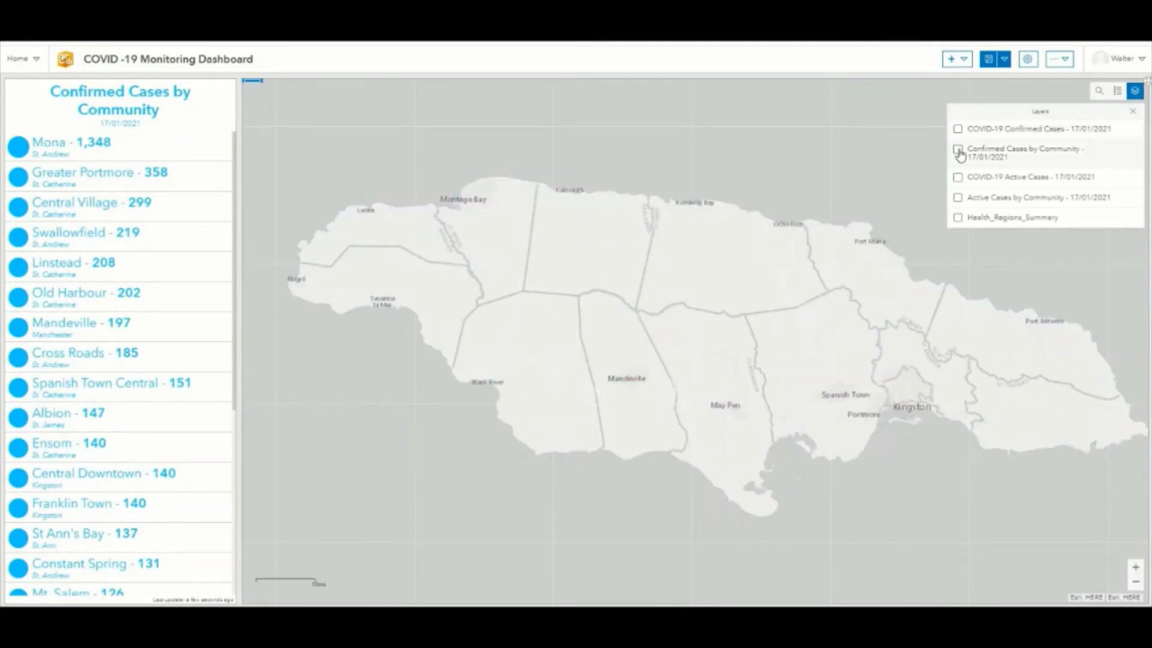
pyautogui.click(958, 150)
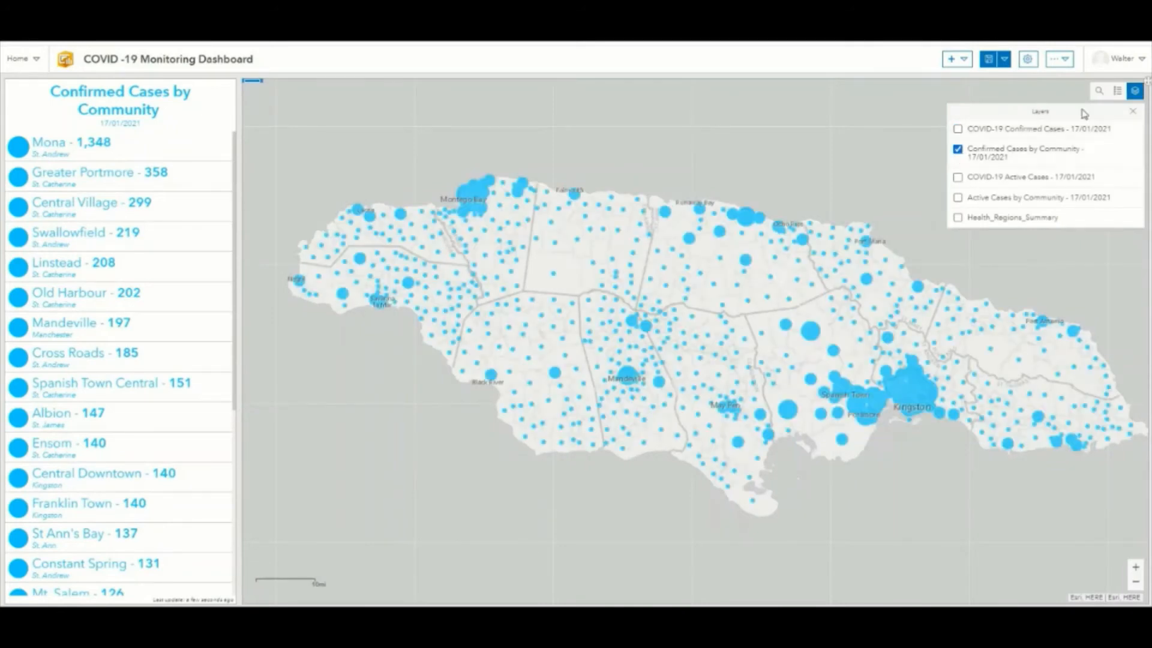
pyautogui.click(1132, 112)
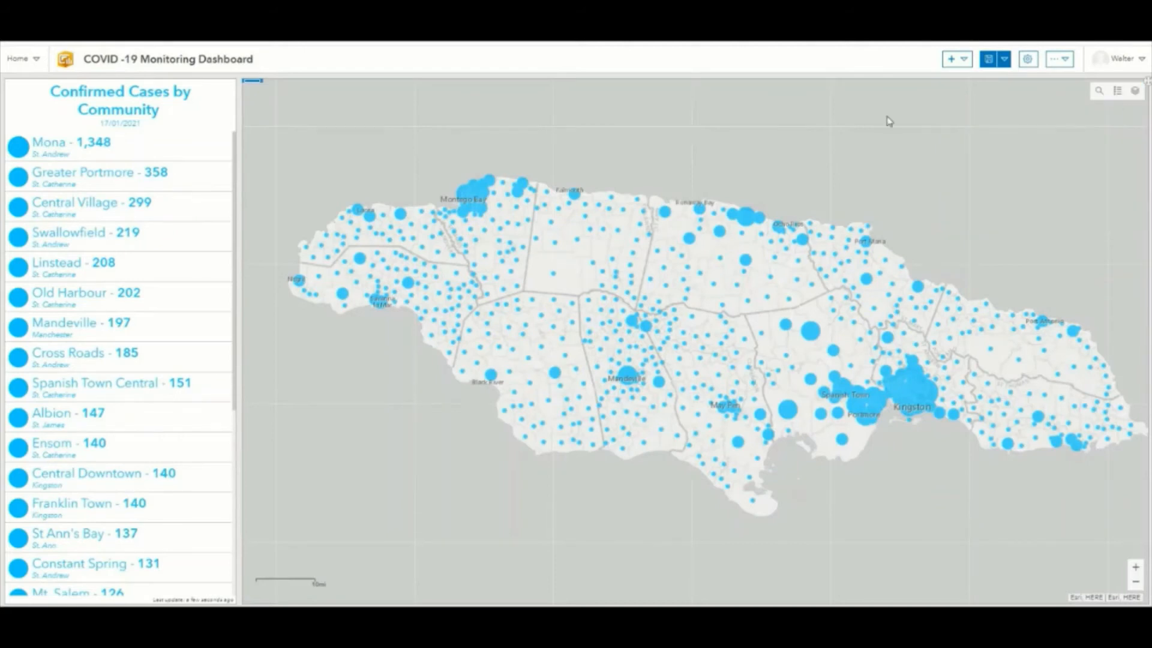
# Test the list's map actions by selecting Mona, Central Downtown and Constant Spring in turn.
pyautogui.click(81, 157)
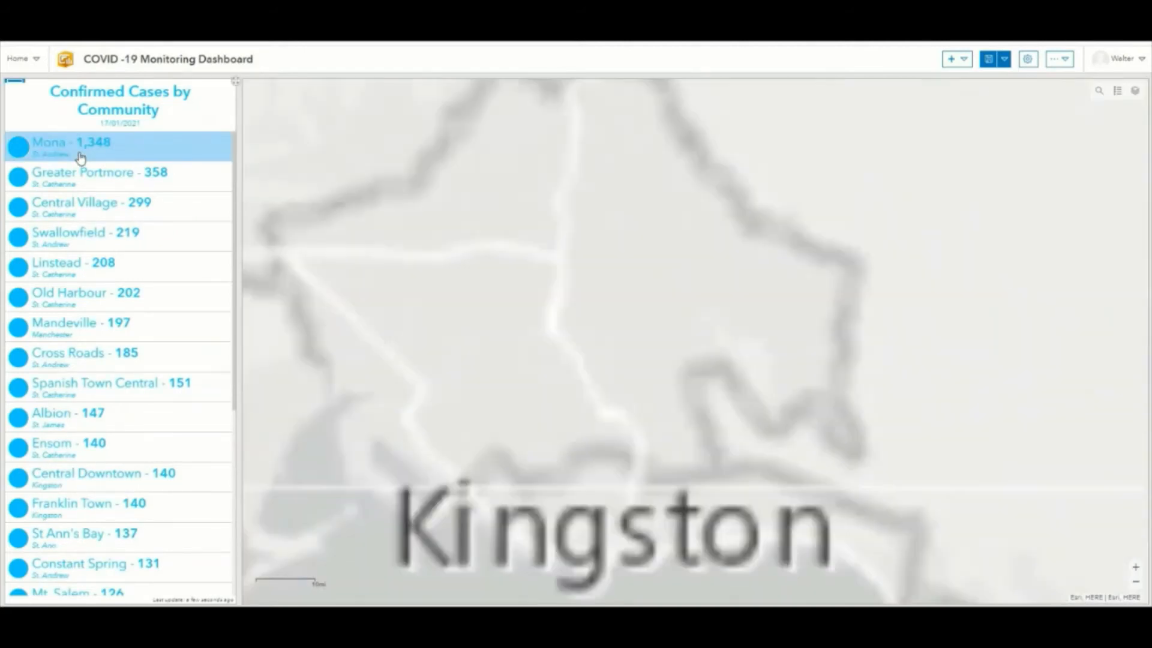
pyautogui.click(63, 477)
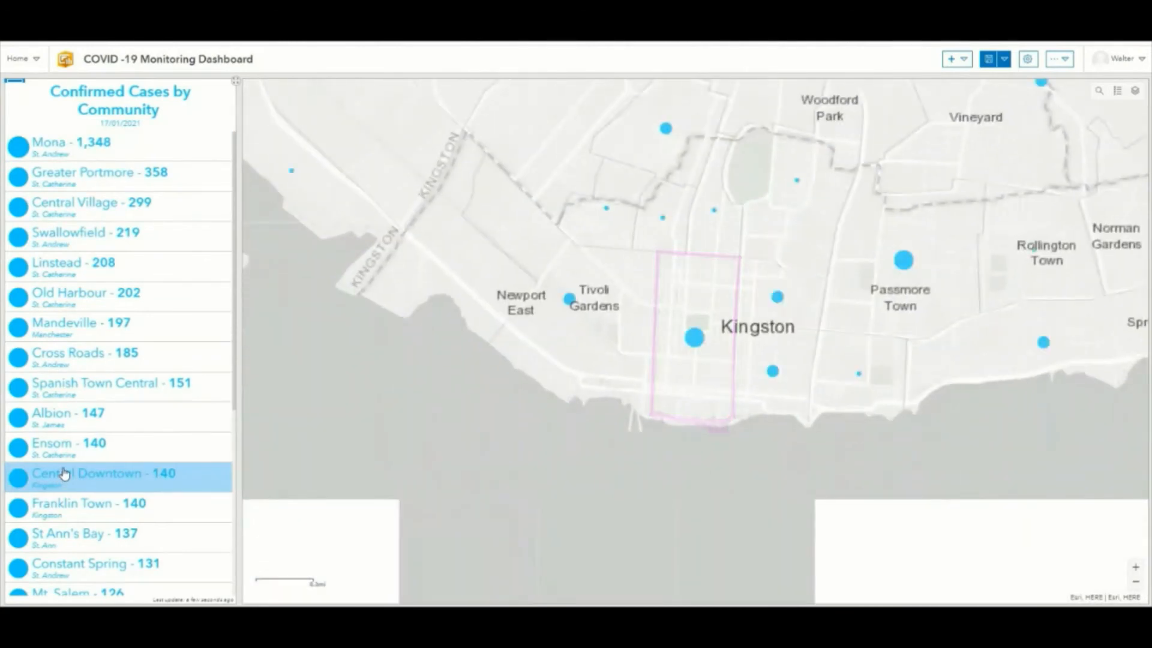
pyautogui.click(101, 575)
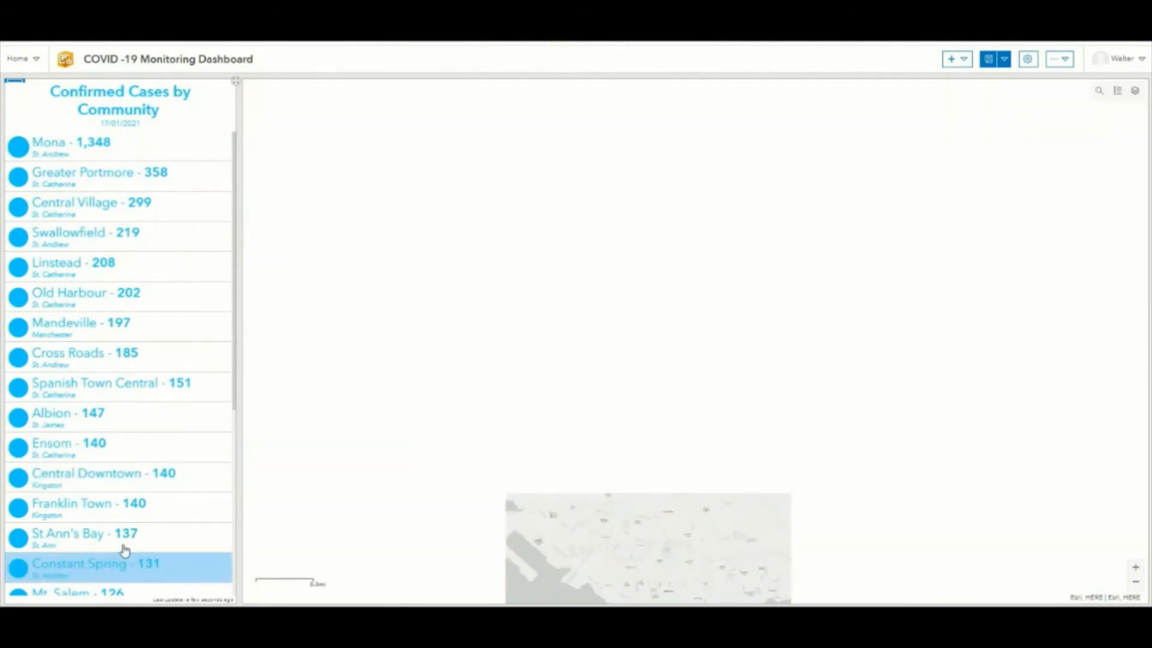
pyautogui.scroll(-5, 722, 253)
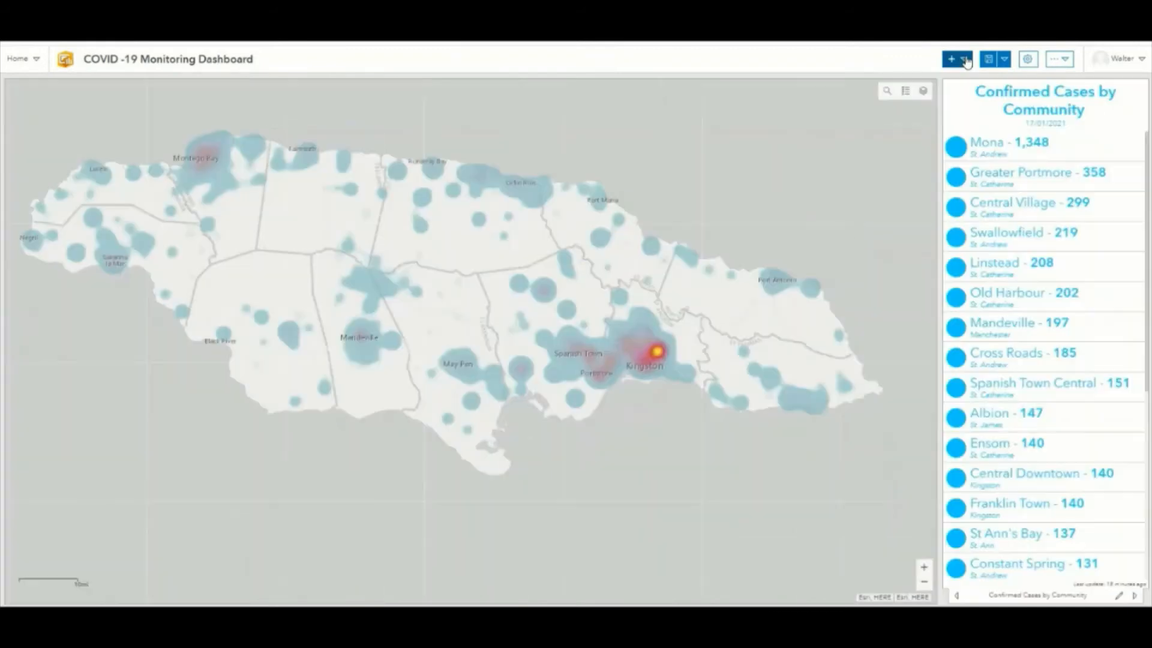
# Add an indicator element to the dashboard based on the COVID-19 Confirmed Cases - 17/01/2021 layer.
pyautogui.click(965, 60)
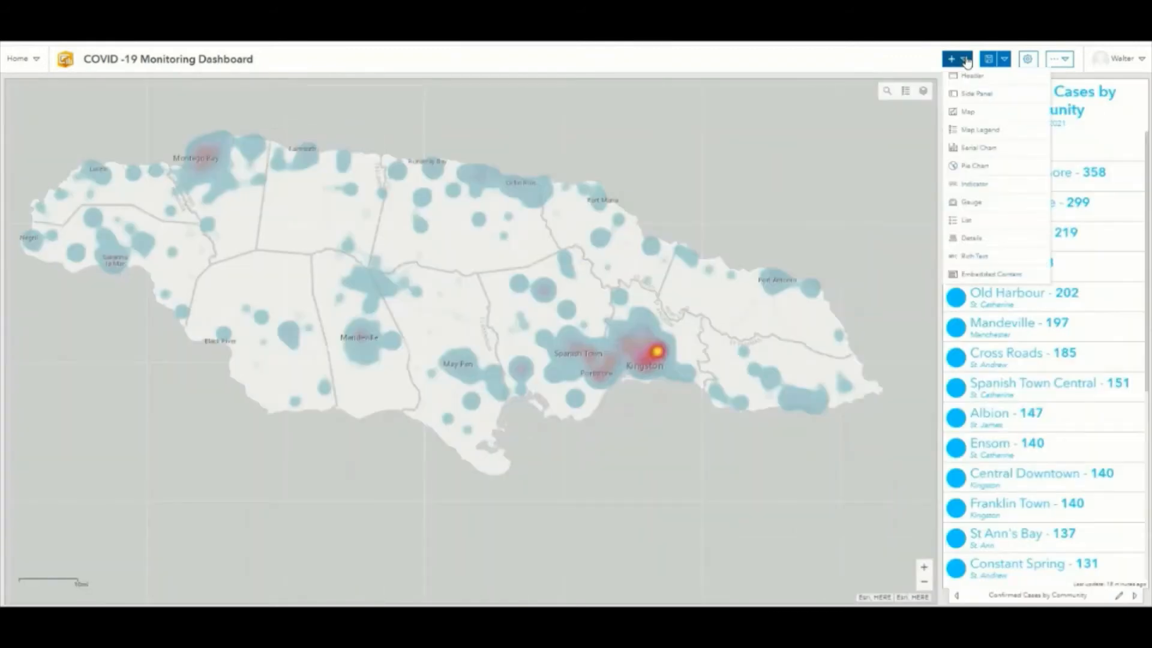
pyautogui.click(970, 188)
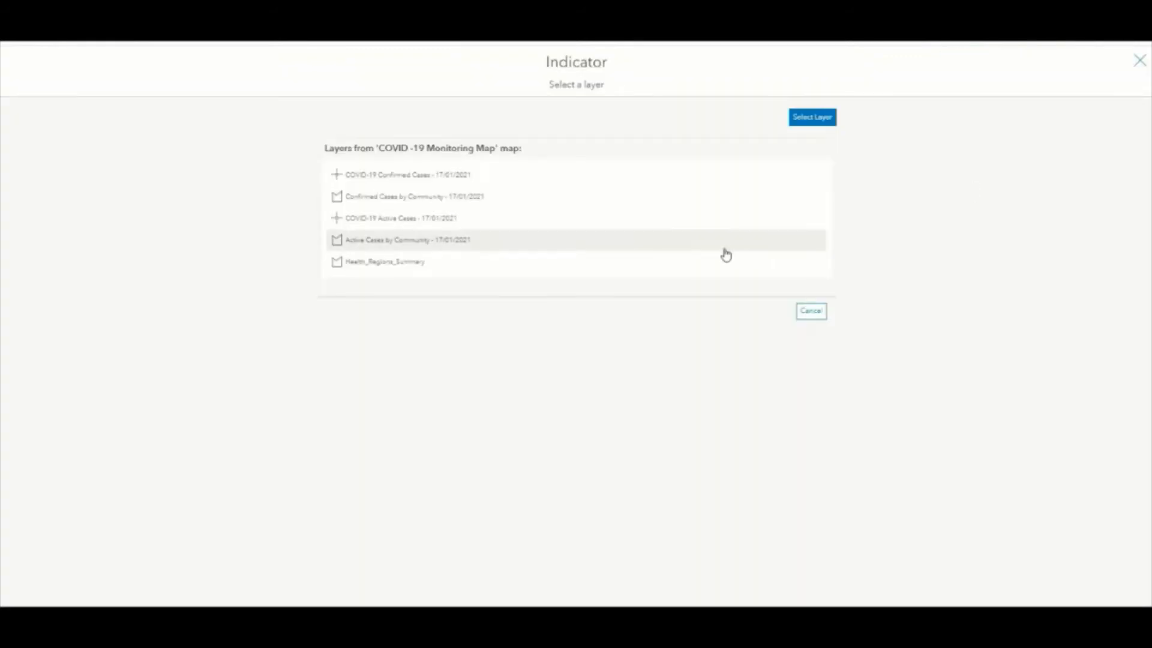
pyautogui.click(434, 186)
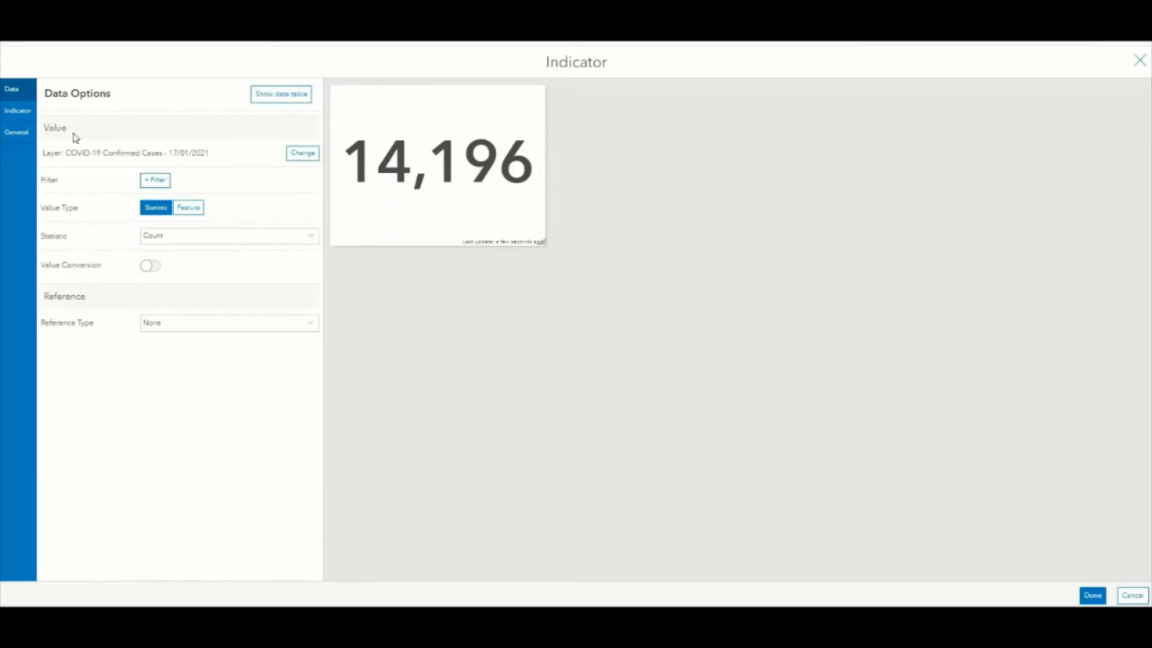
# Set the indicator's bottom text to "Confirmed Cases".
pyautogui.click(17, 114)
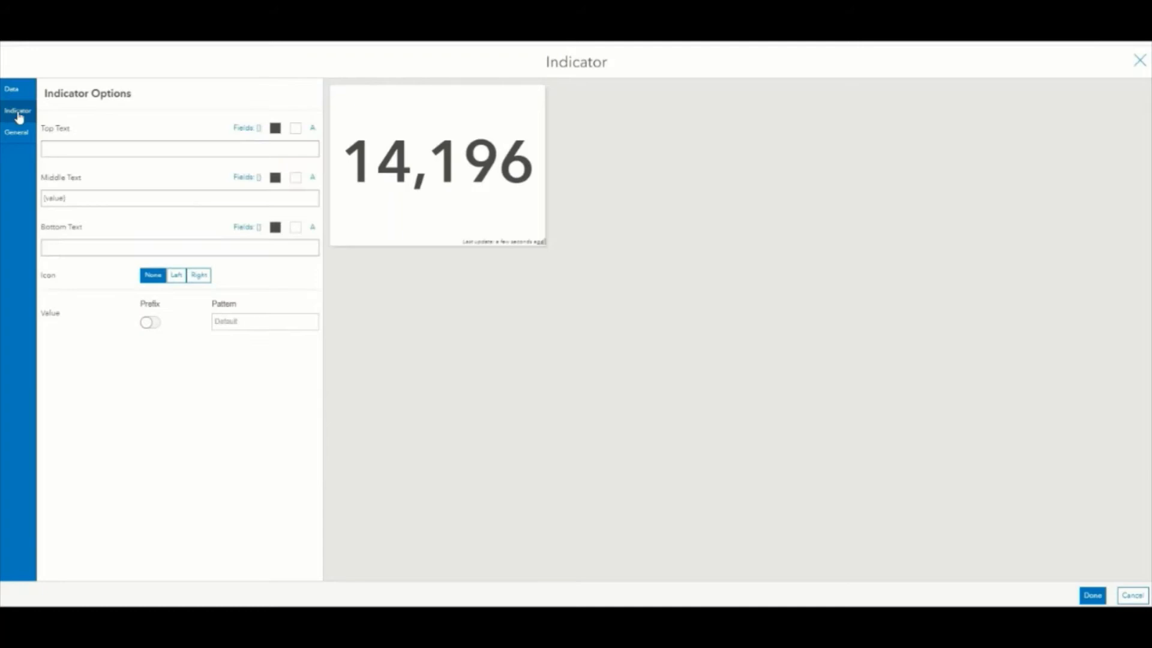
pyautogui.click(90, 143)
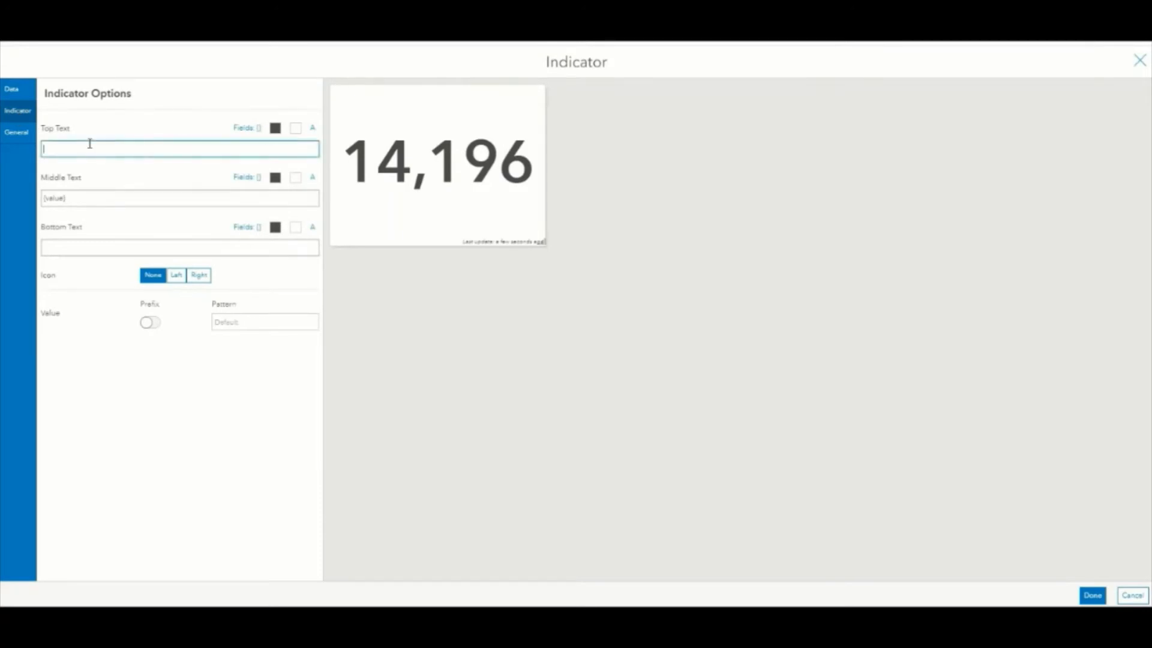
pyautogui.click(85, 249)
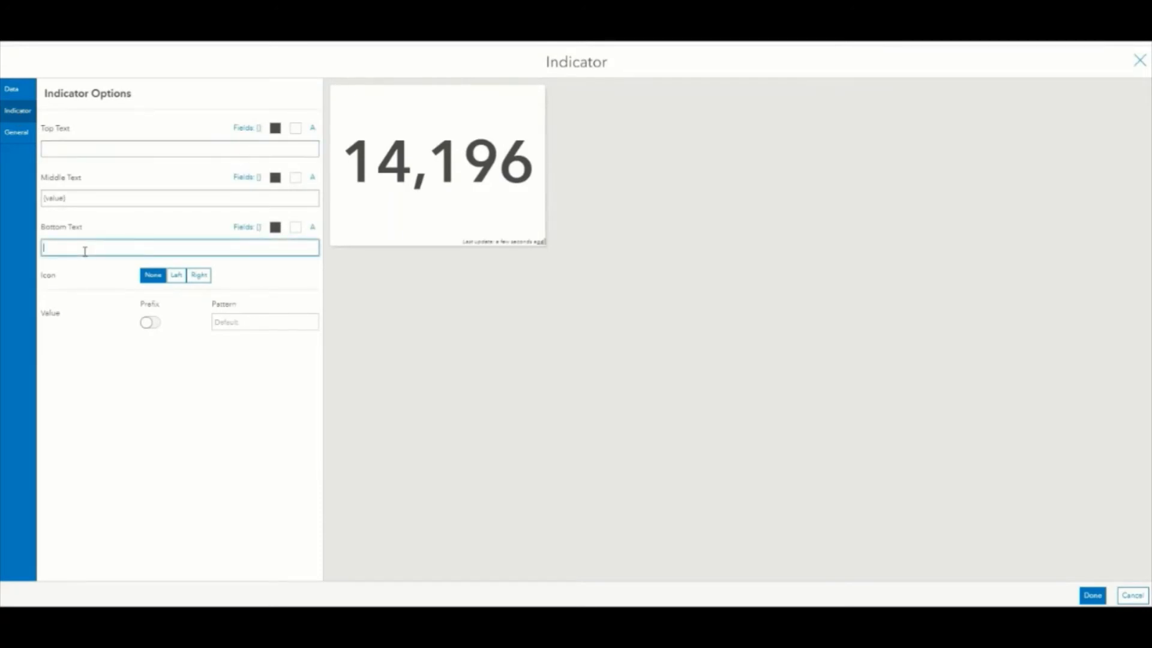
pyautogui.write('Confor')
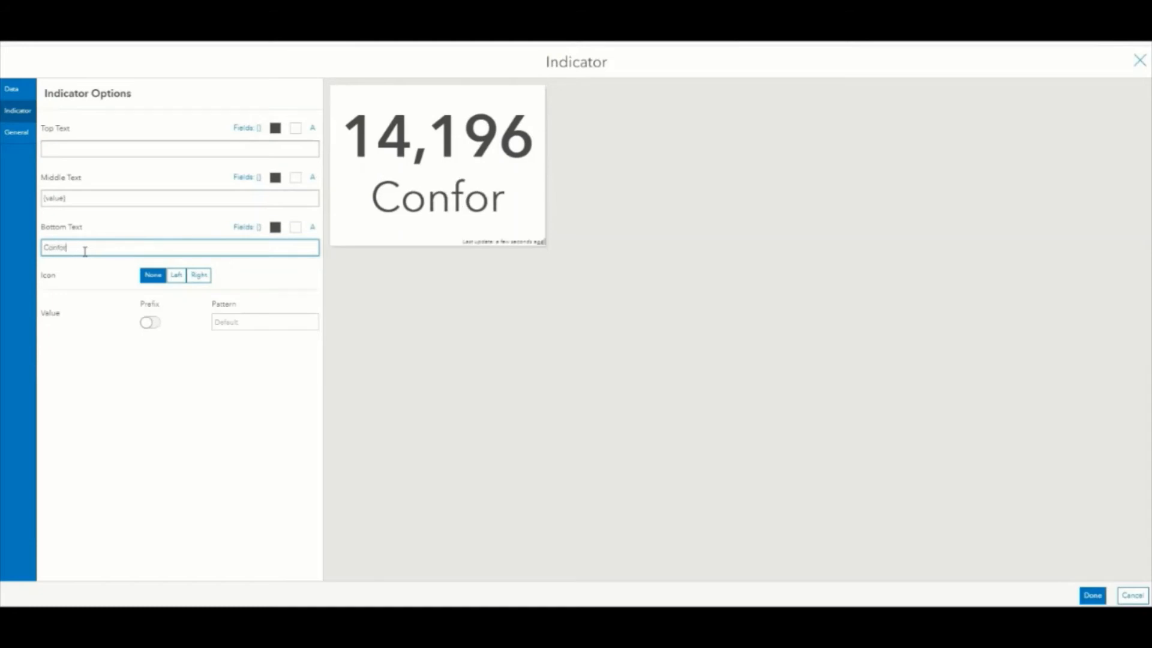
pyautogui.write('med Ca')
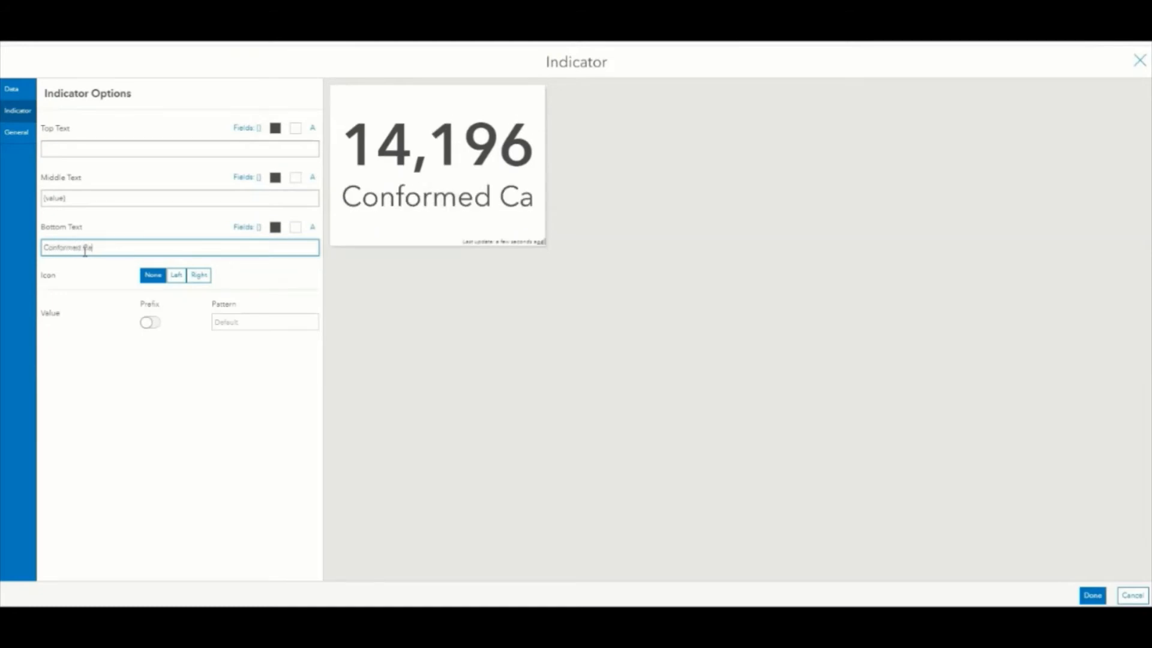
pyautogui.write('sed')
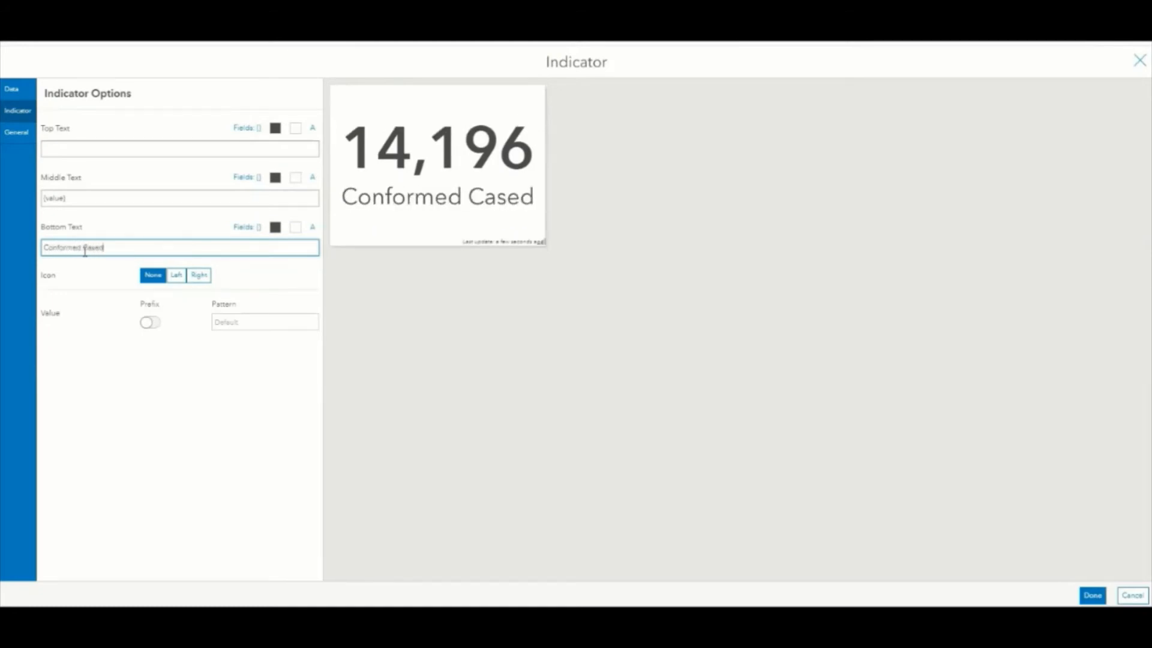
pyautogui.press('BackSpace')
pyautogui.write('s')
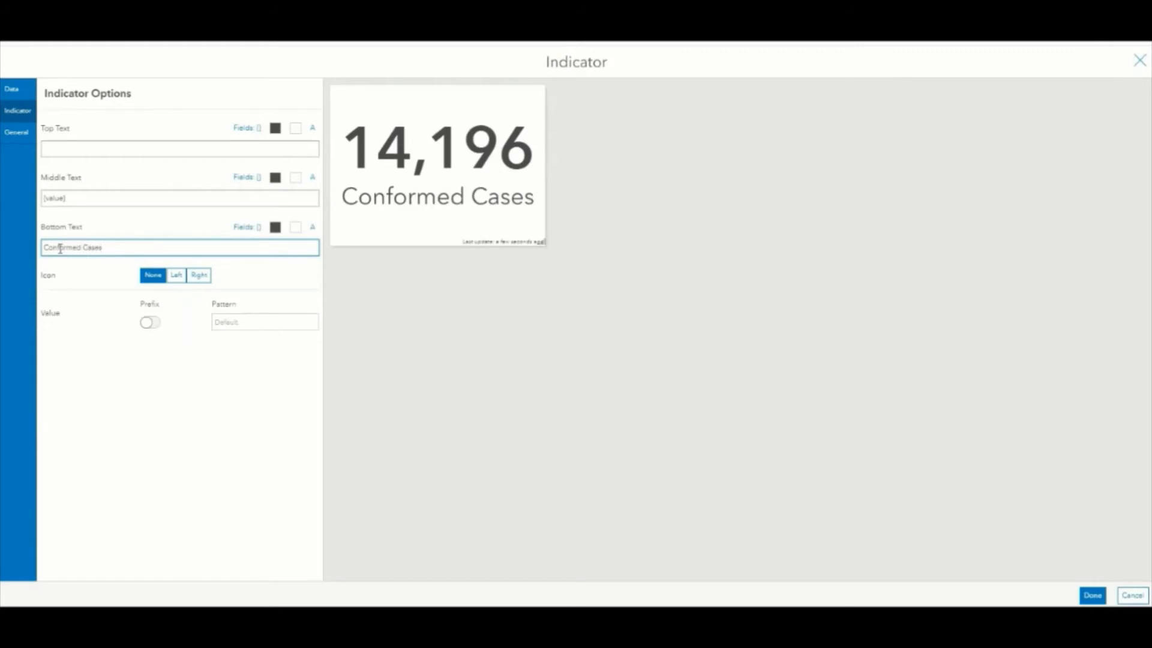
pyautogui.click(63, 248)
pyautogui.press('BackSpace')
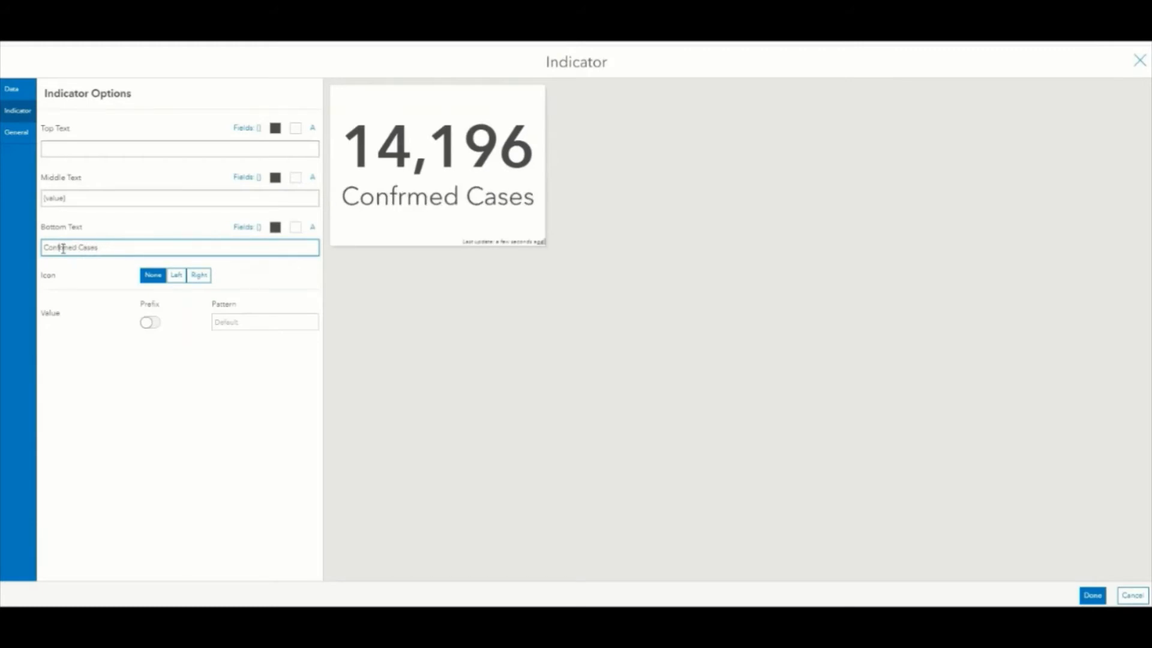
pyautogui.write('i')
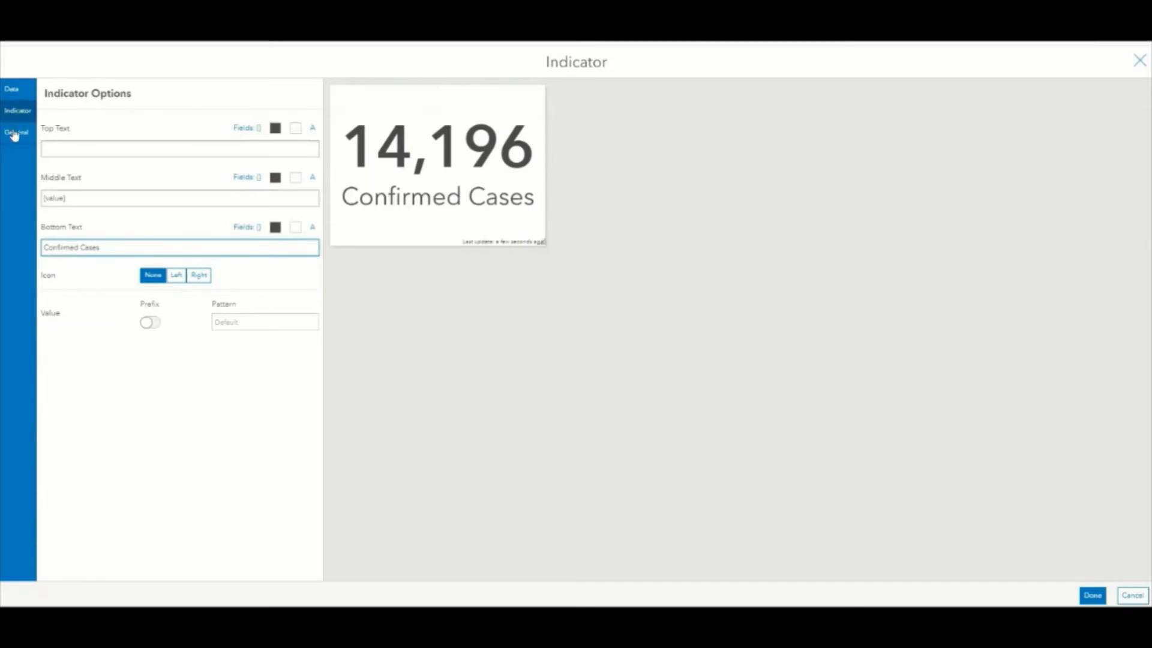
# Copy the indicator's bottom text and use it as the element's name, Confirmed Cases.
pyautogui.moveTo(101, 248); pyautogui.dragTo(43, 247)
pyautogui.hotkey('ctrl', 'c')
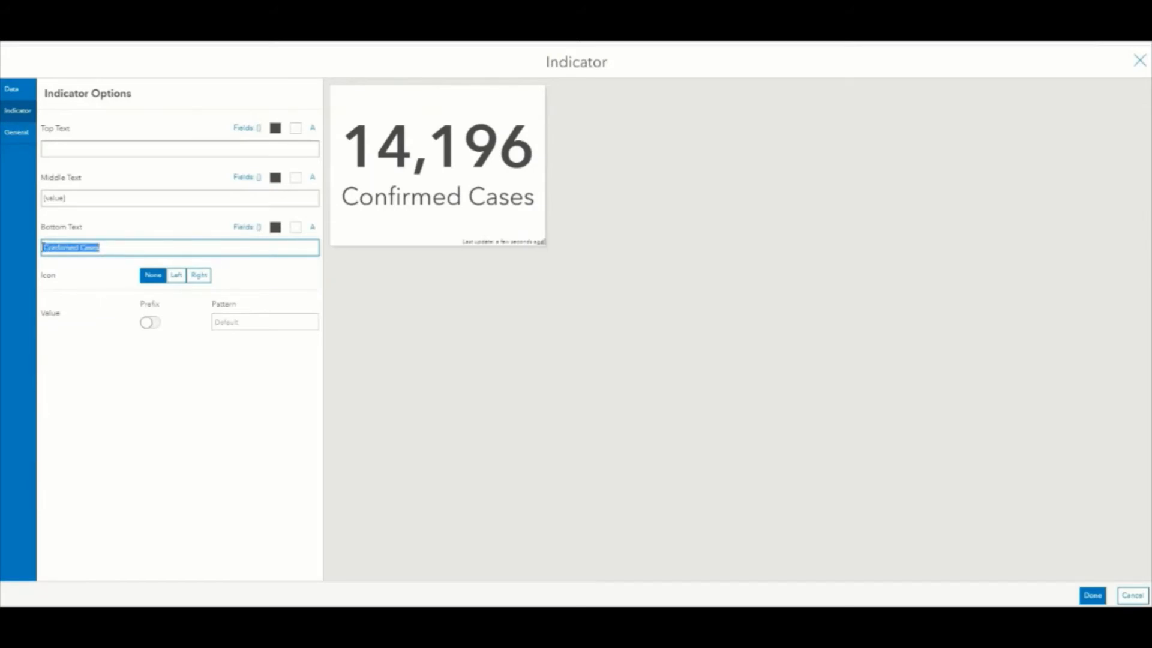
pyautogui.click(18, 138)
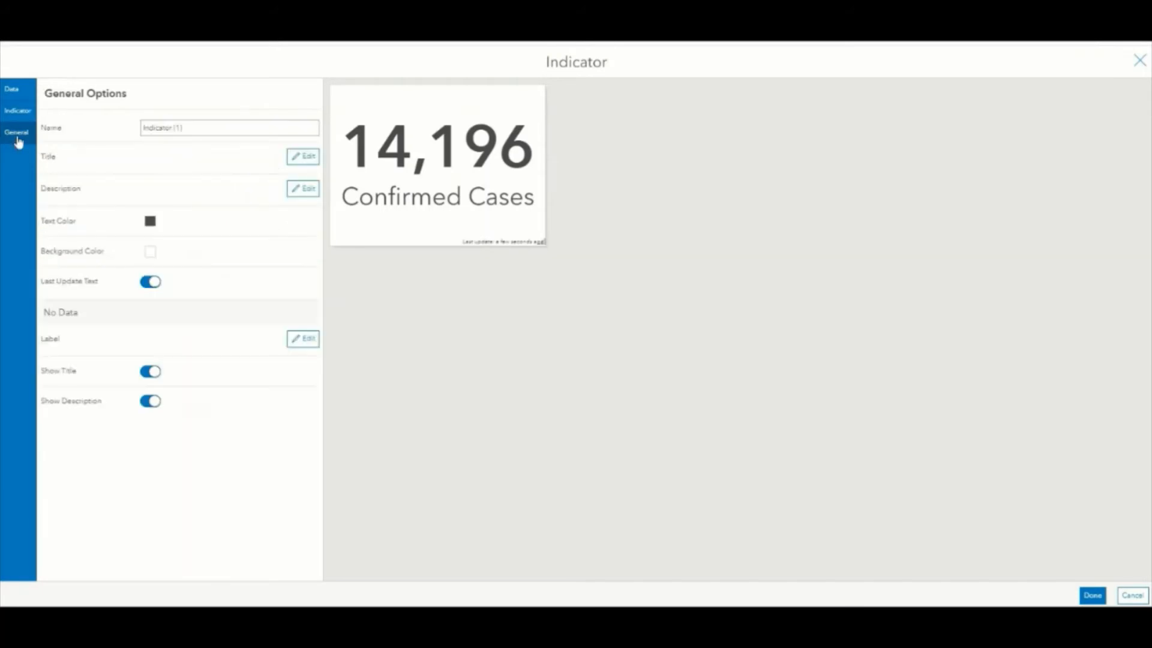
pyautogui.moveTo(195, 128); pyautogui.dragTo(128, 128)
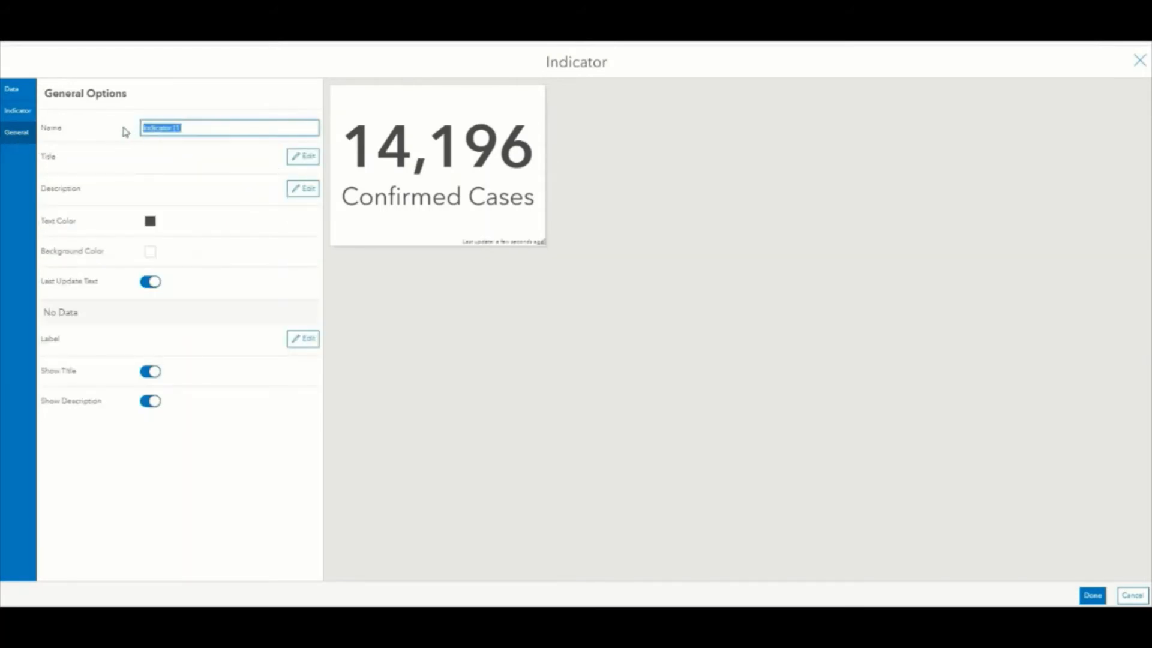
pyautogui.hotkey('ctrl', 'v')
# Set the Confirmed Cases indicator's text color to white and its background color to medium gray.
pyautogui.click(152, 222)
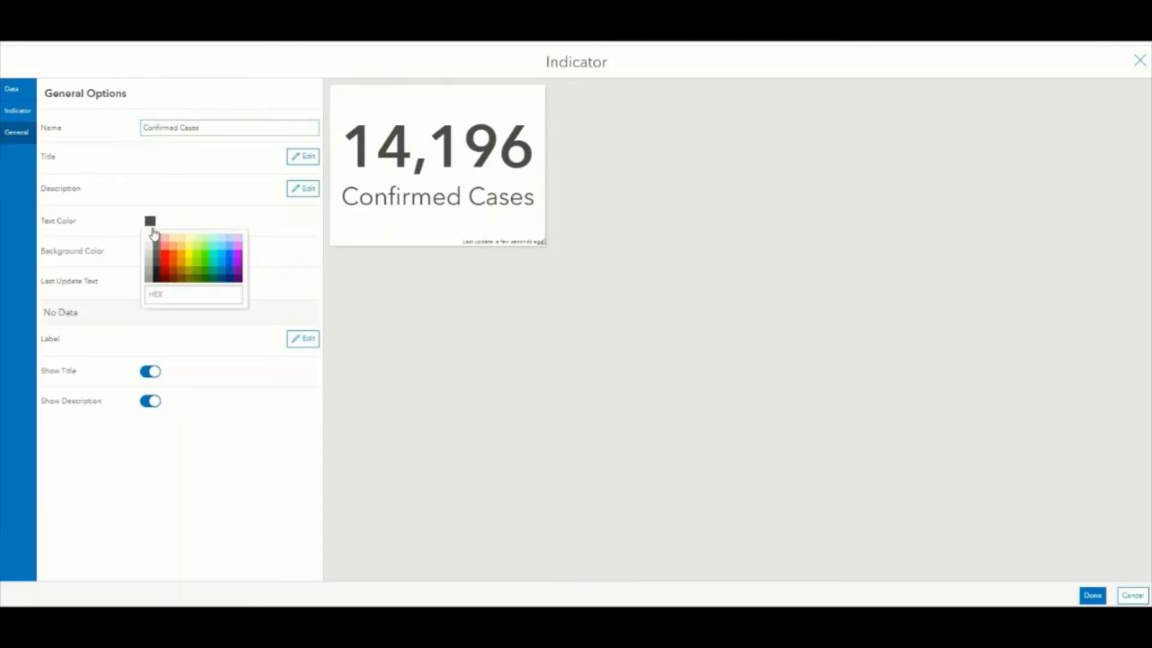
pyautogui.click(150, 237)
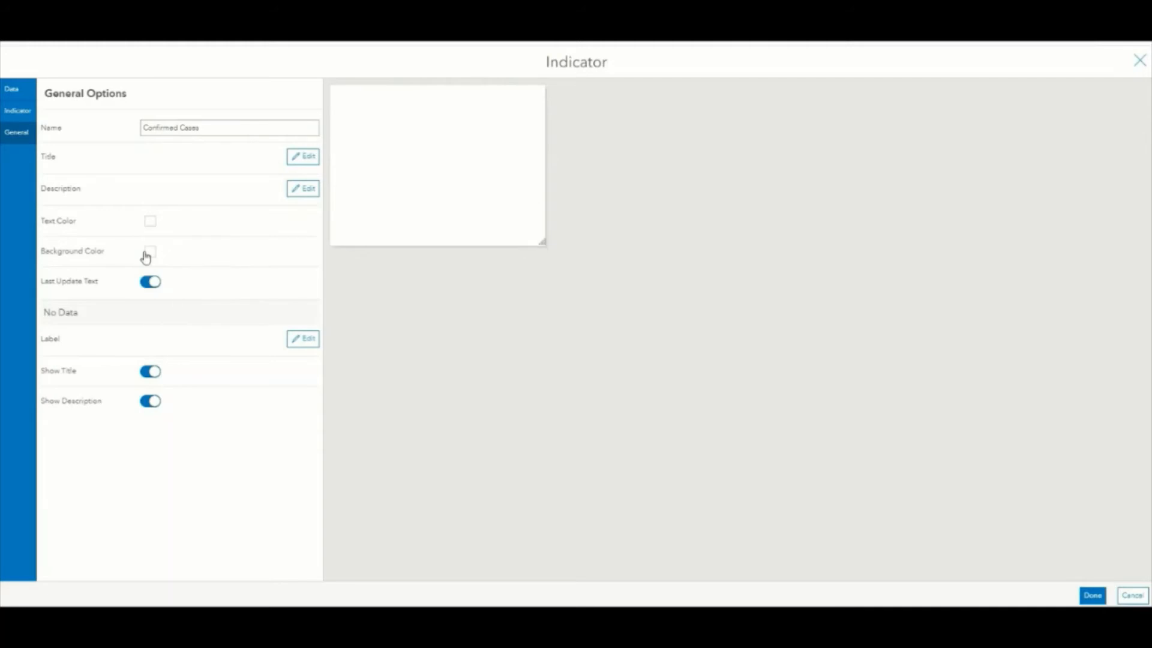
pyautogui.click(148, 253)
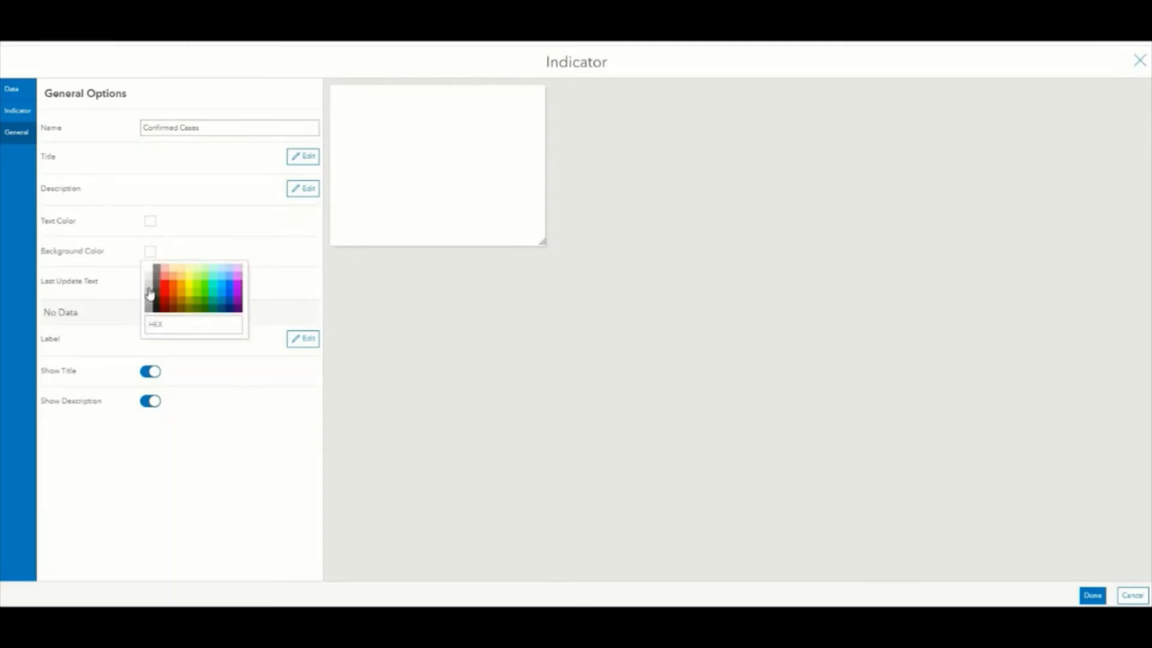
pyautogui.click(150, 293)
pyautogui.click(149, 301)
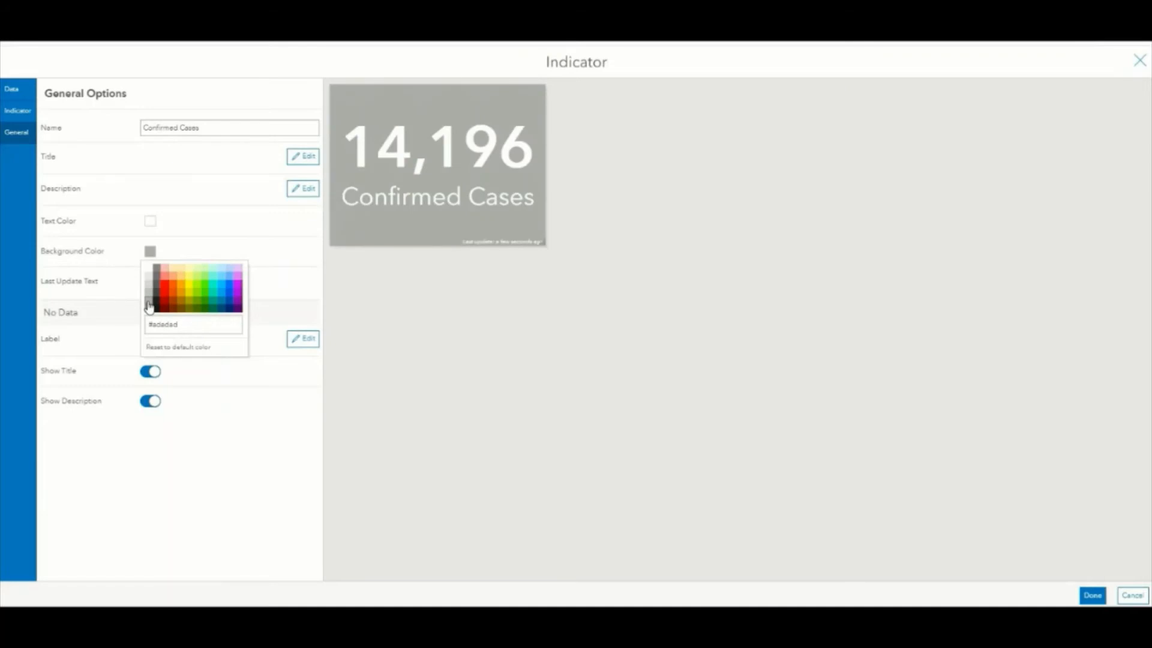
# Set the Confirmed Cases indicator's background to the darker gray #999999 and place a person icon left of its value.
pyautogui.click(149, 310)
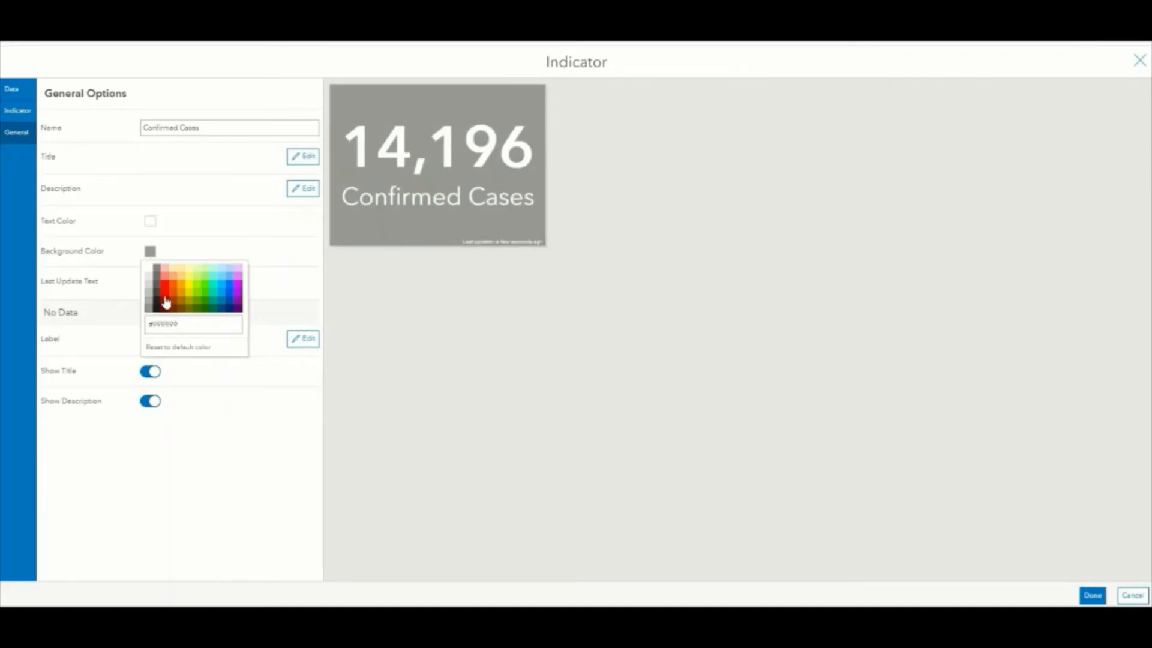
pyautogui.click(199, 230)
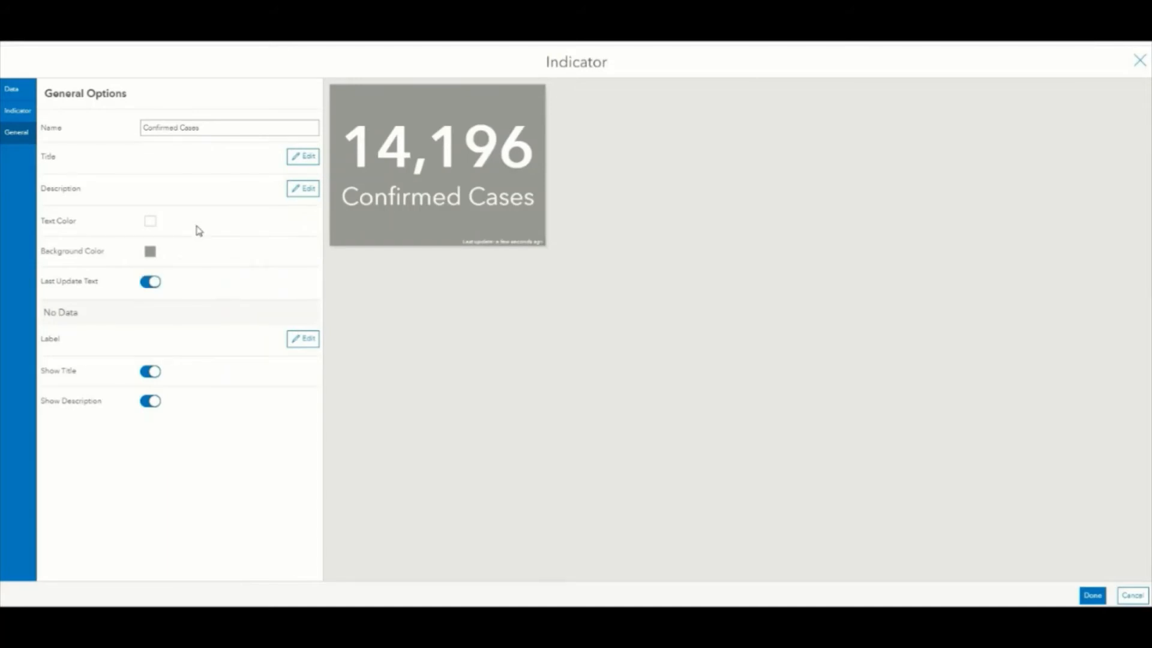
pyautogui.click(21, 112)
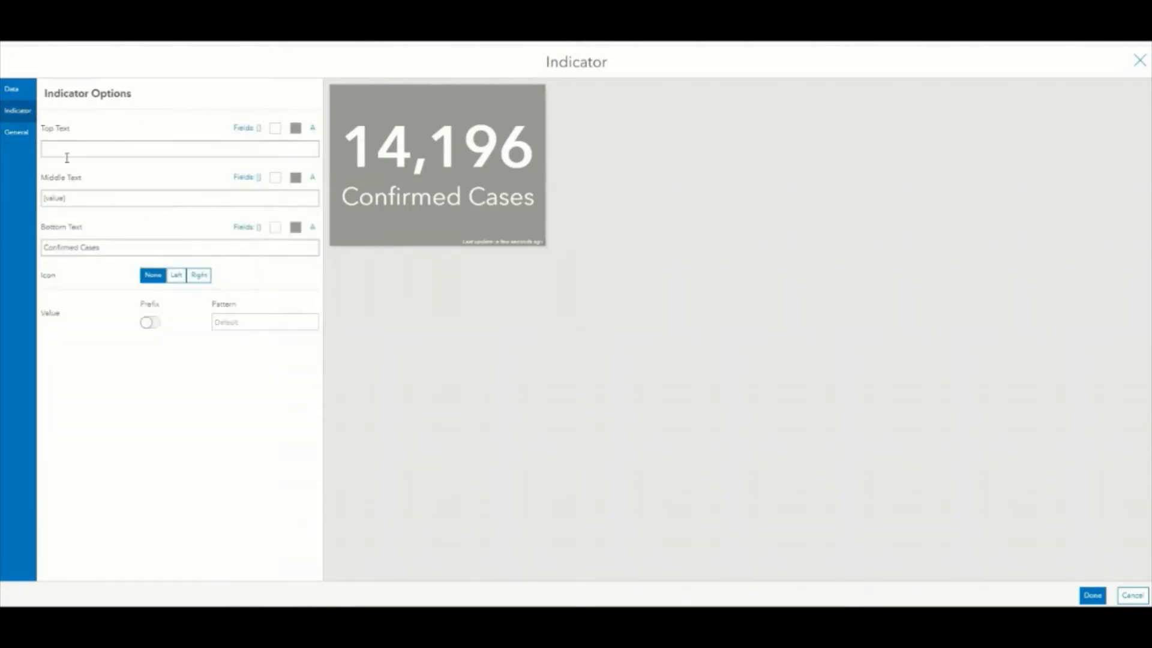
pyautogui.click(182, 277)
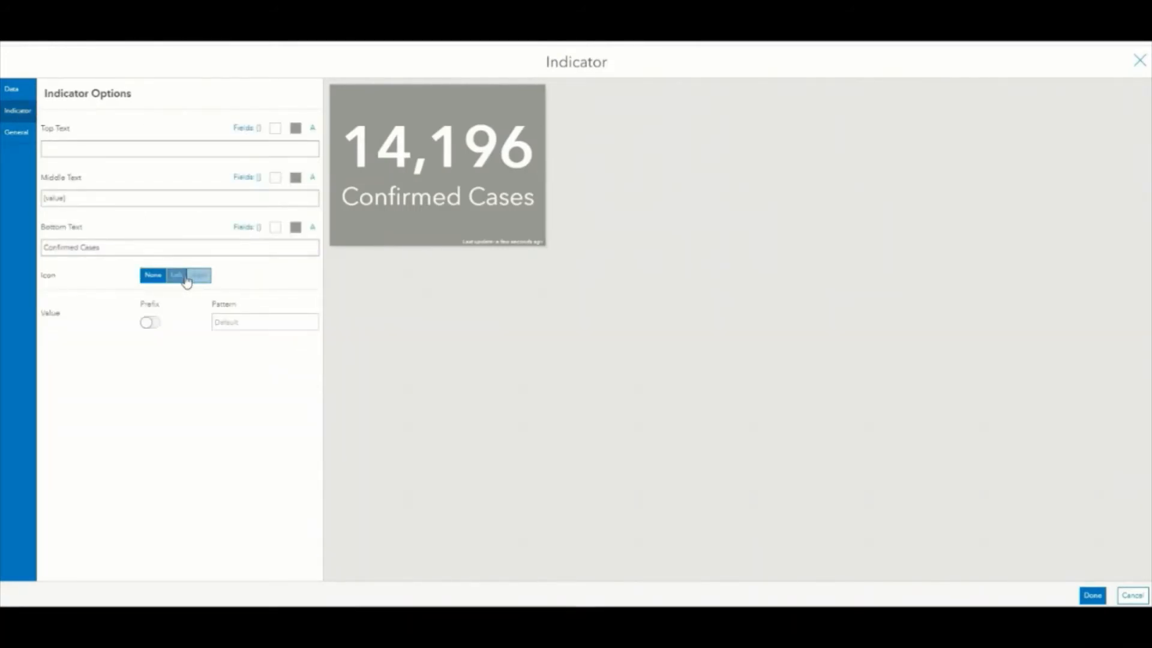
pyautogui.click(180, 277)
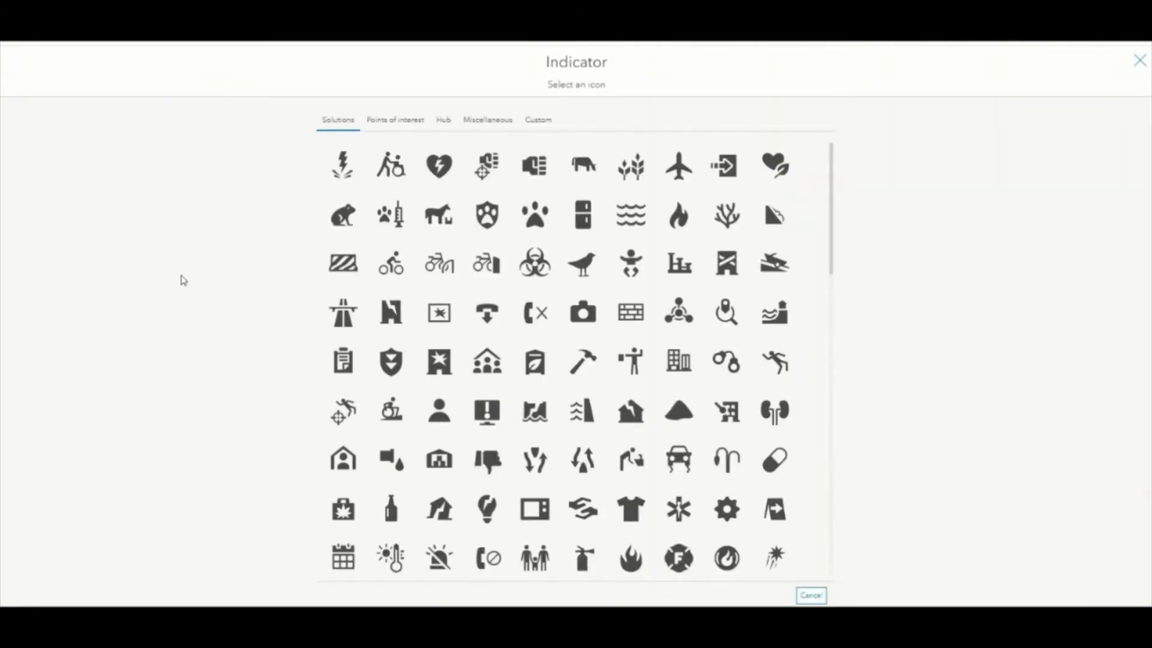
pyautogui.scroll(-1, 660, 258)
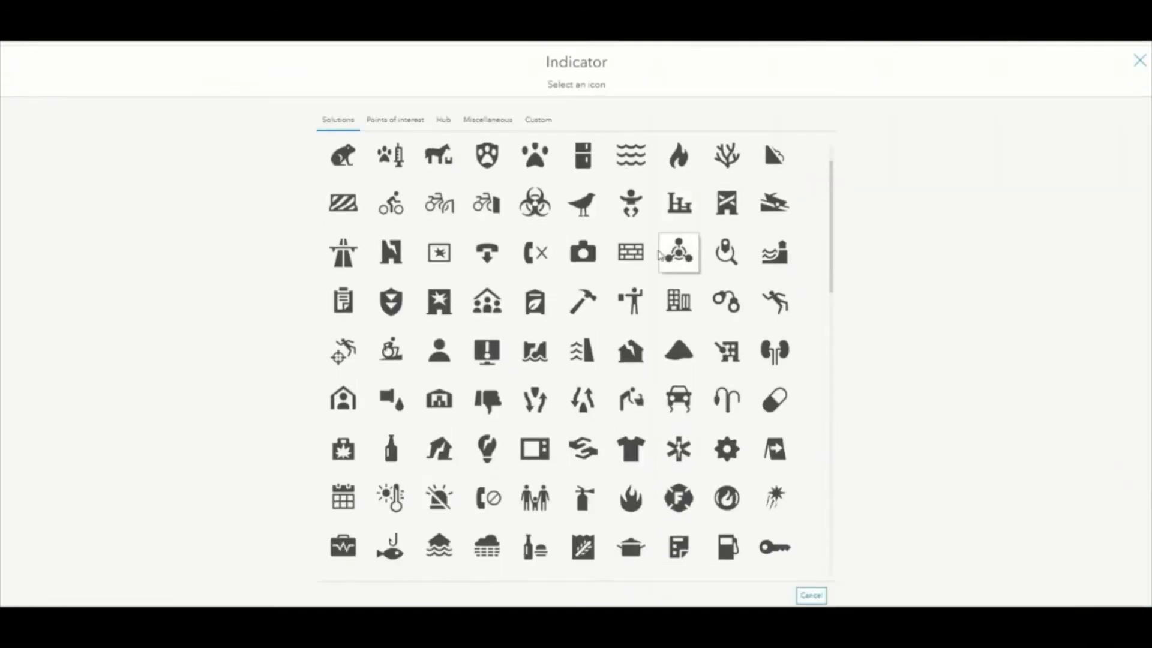
pyautogui.click(444, 352)
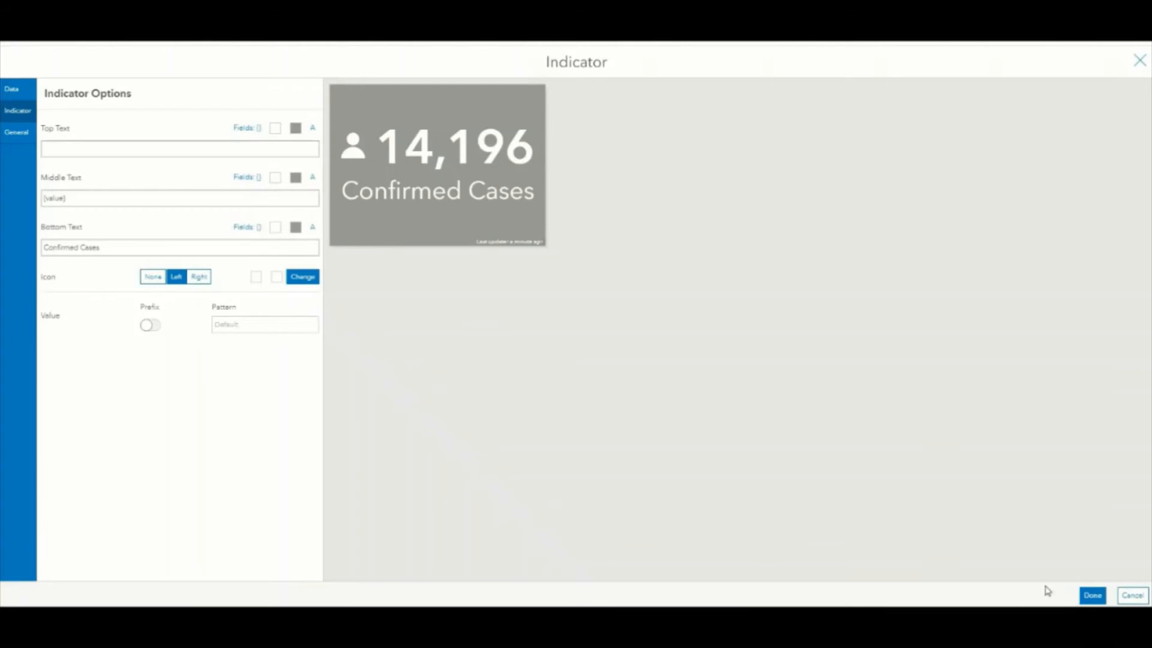
pyautogui.click(1092, 595)
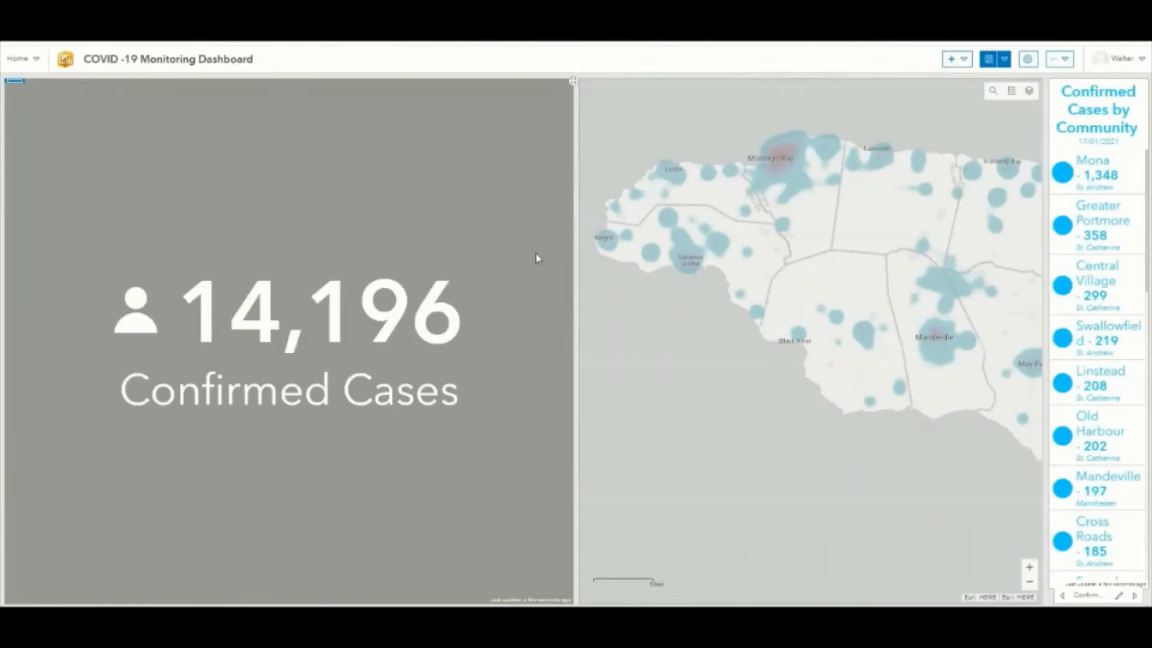
# Add a second indicator element to the dashboard using the COVID-19 Confirmed Cases - 17/01/2021 layer.
pyautogui.click(957, 59)
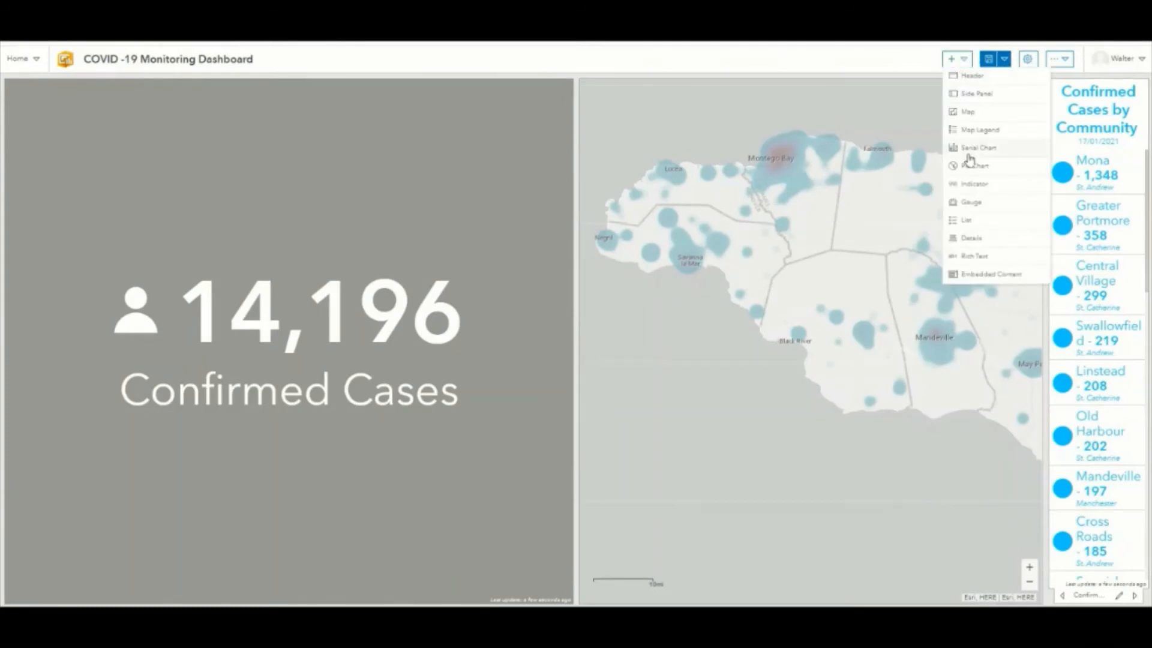
pyautogui.click(976, 184)
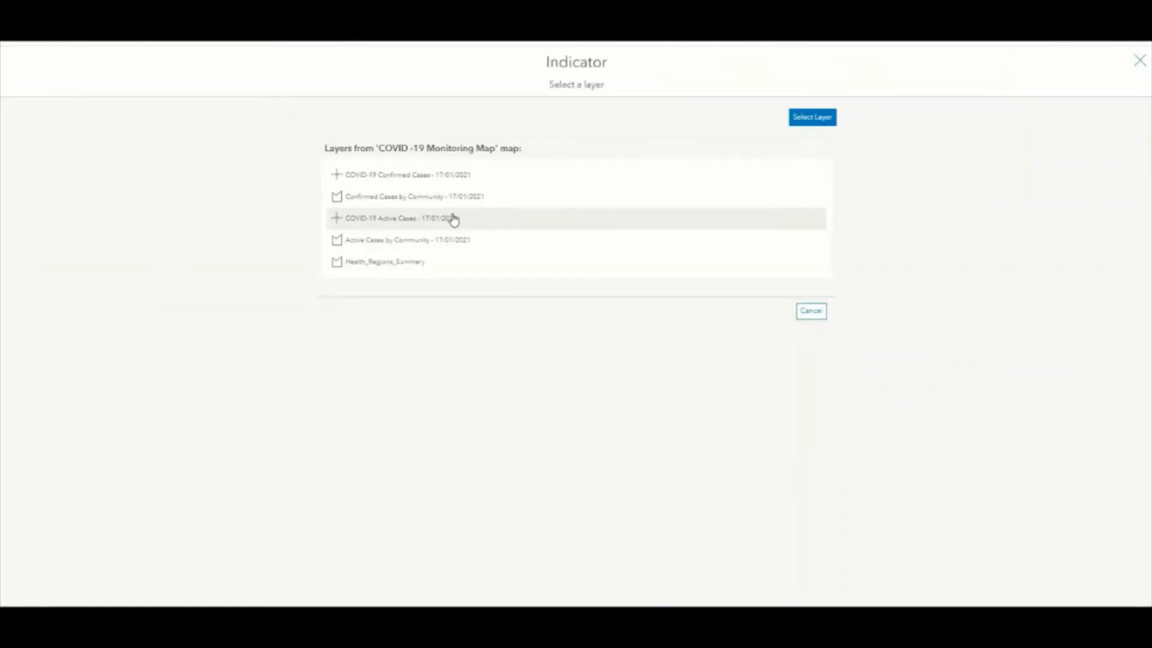
pyautogui.click(449, 175)
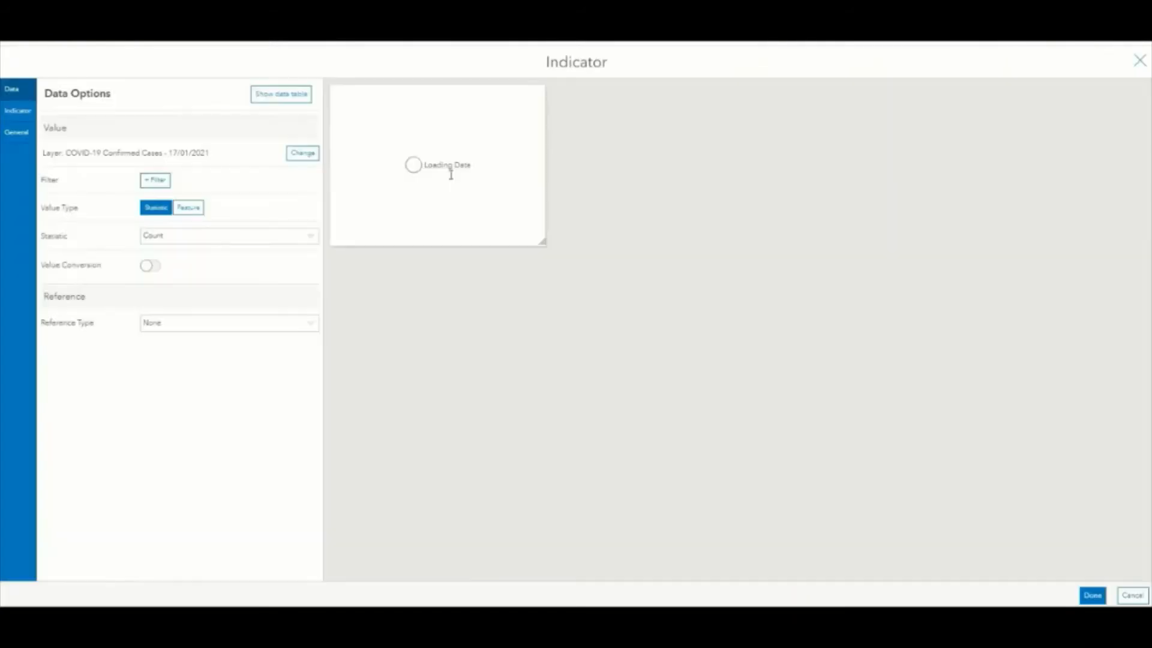
# Add a filter condition on the PatOut field to the new indicator's data.
pyautogui.click(158, 181)
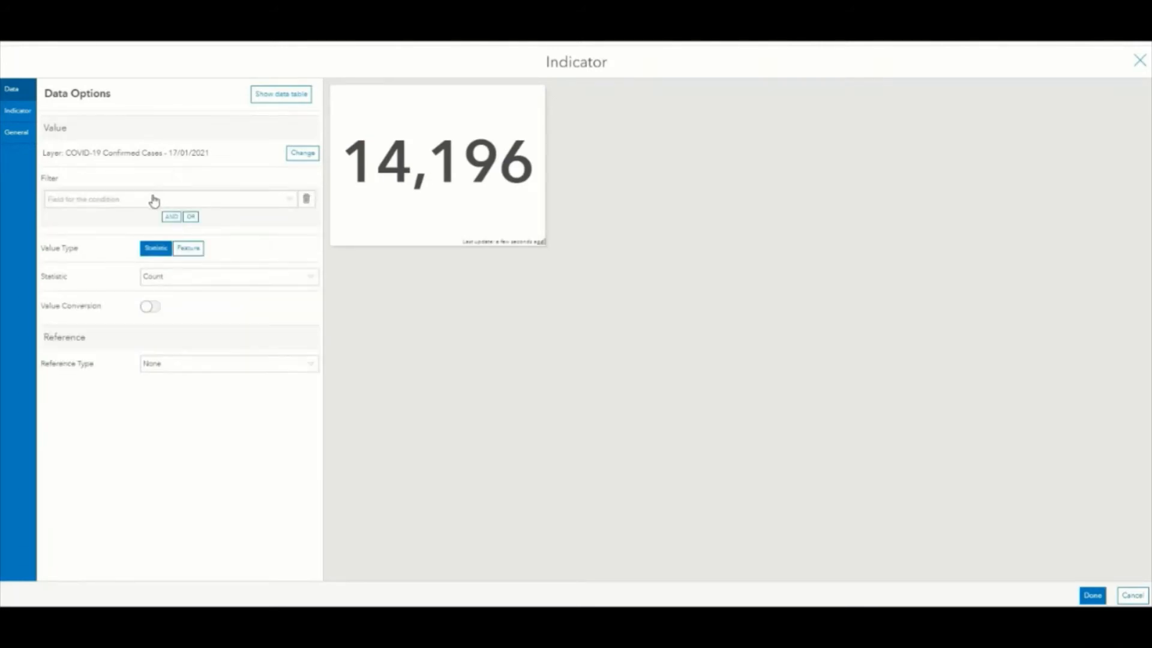
pyautogui.click(151, 200)
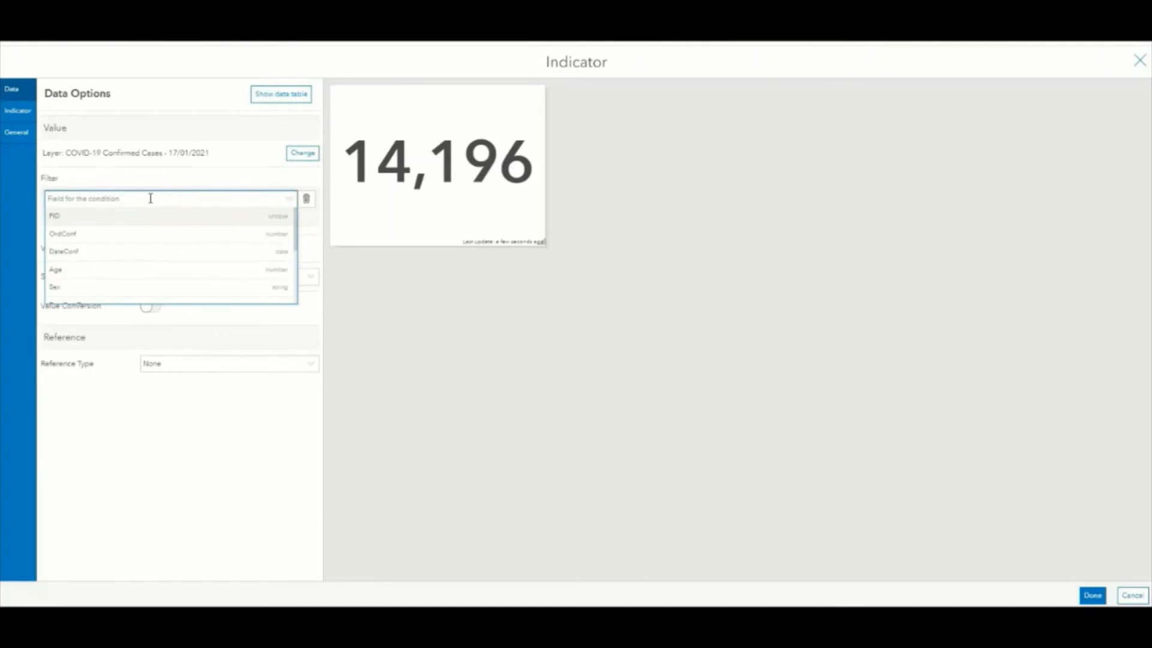
pyautogui.scroll(-5, 138, 254)
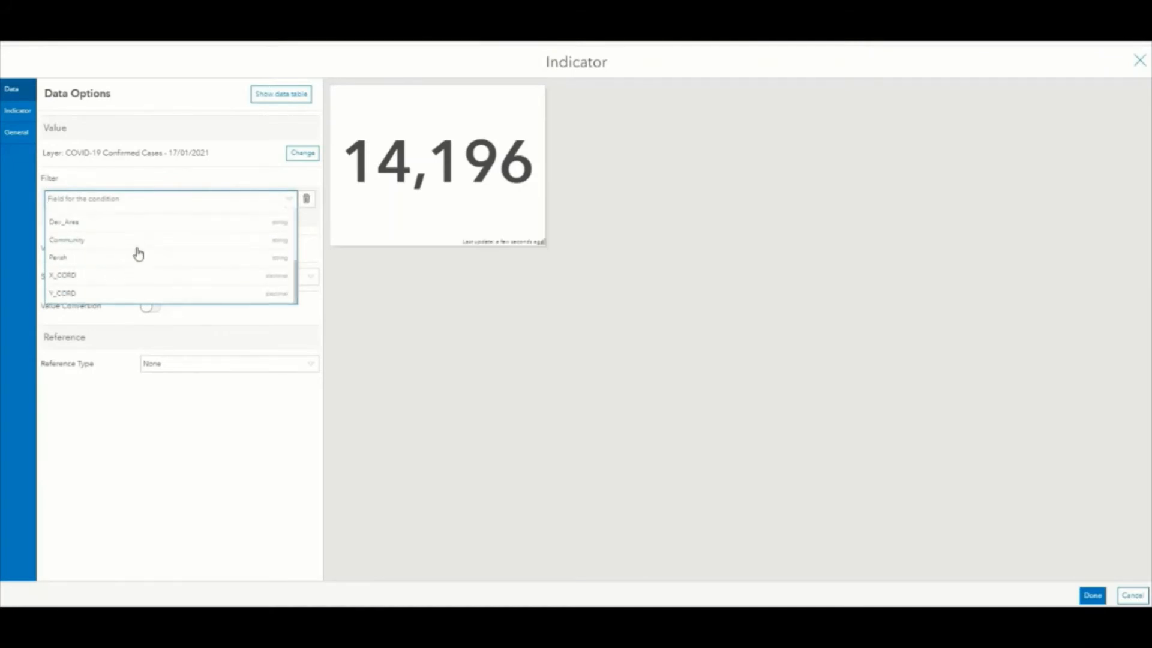
pyautogui.write('p')
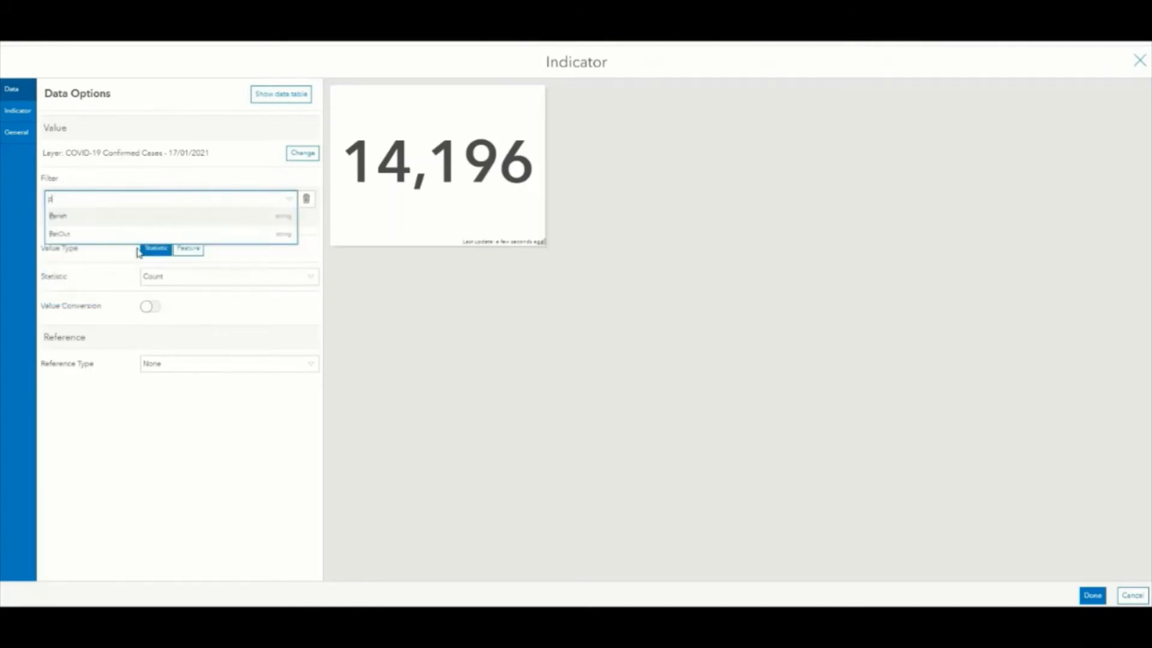
pyautogui.click(100, 236)
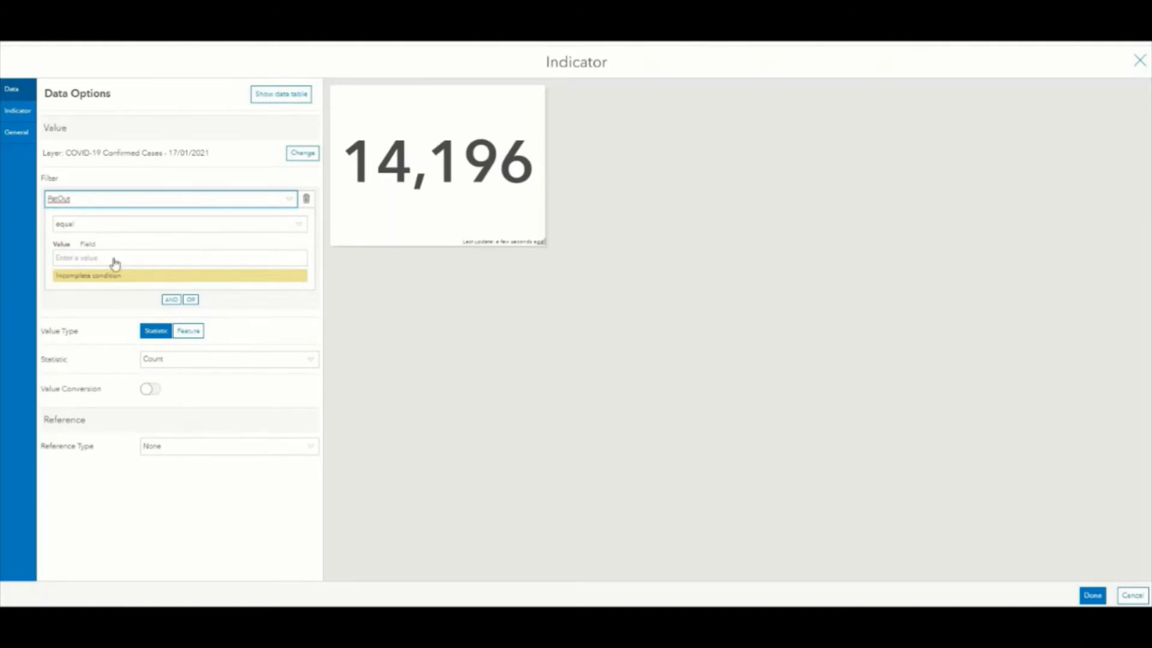
# Filter the indicator's data so that PatOut equals Active.
pyautogui.click(114, 258)
pyautogui.write('a')
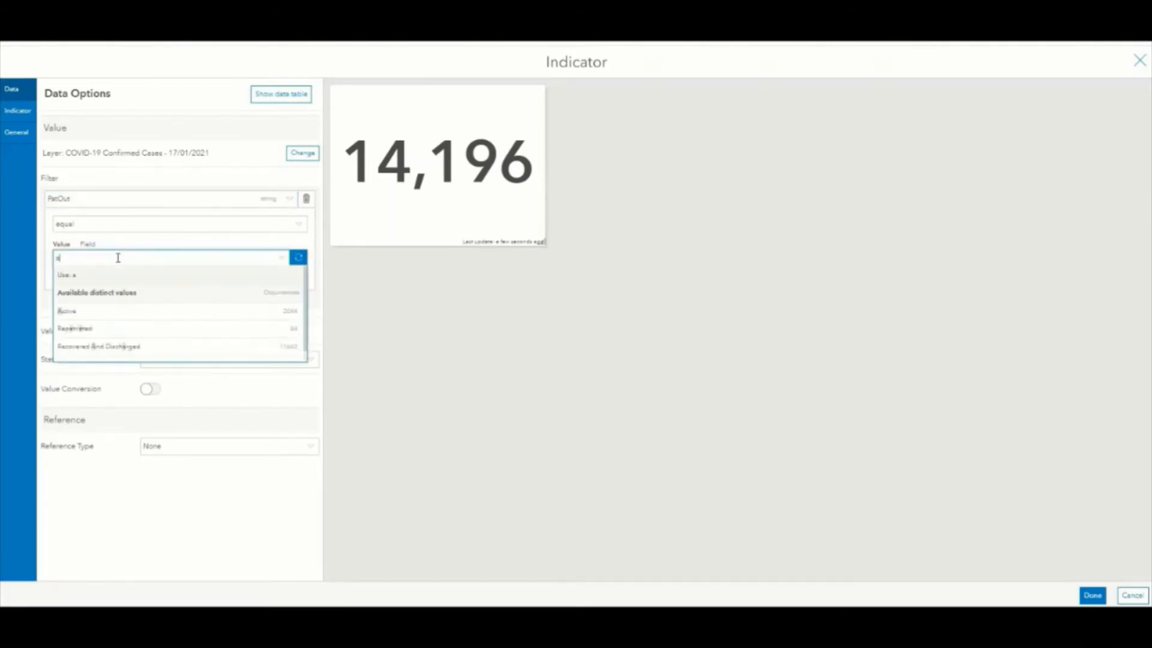
pyautogui.click(116, 311)
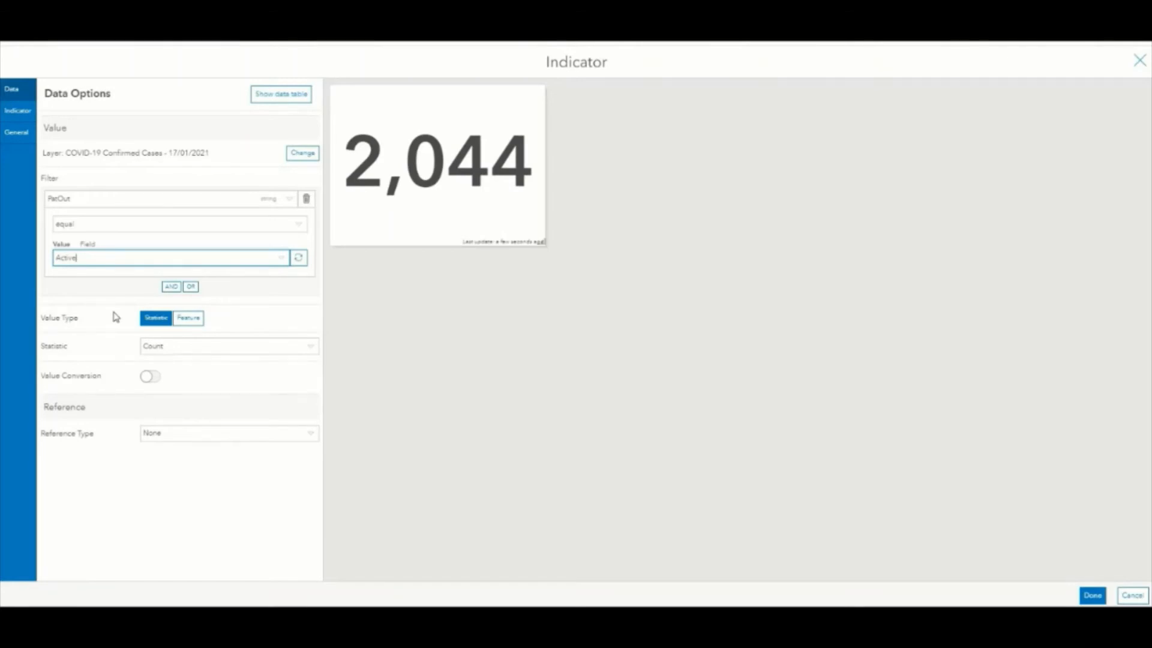
# Set the indicator's bottom text to "Active Cases" and copy that text.
pyautogui.click(18, 112)
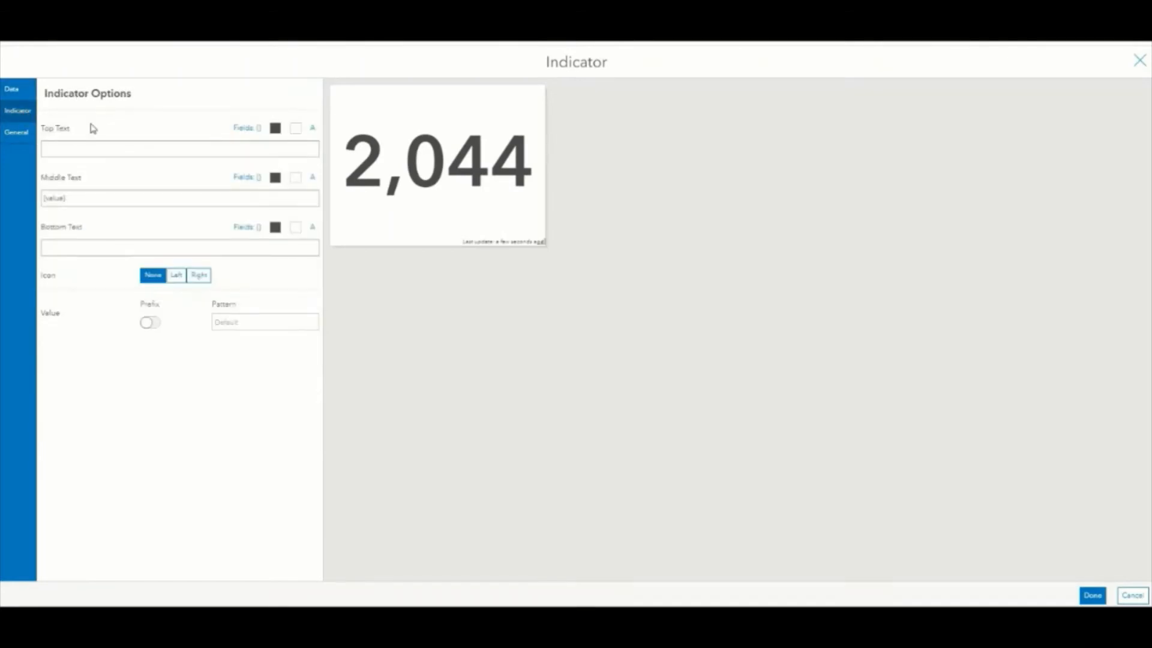
pyautogui.click(98, 249)
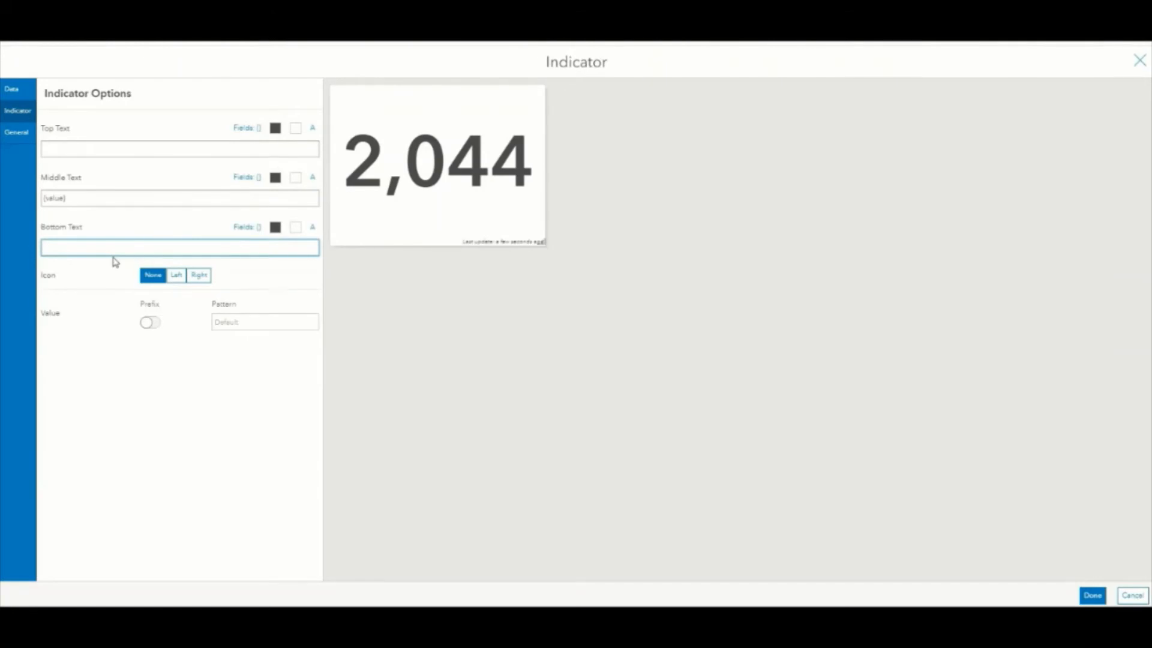
pyautogui.write('Act')
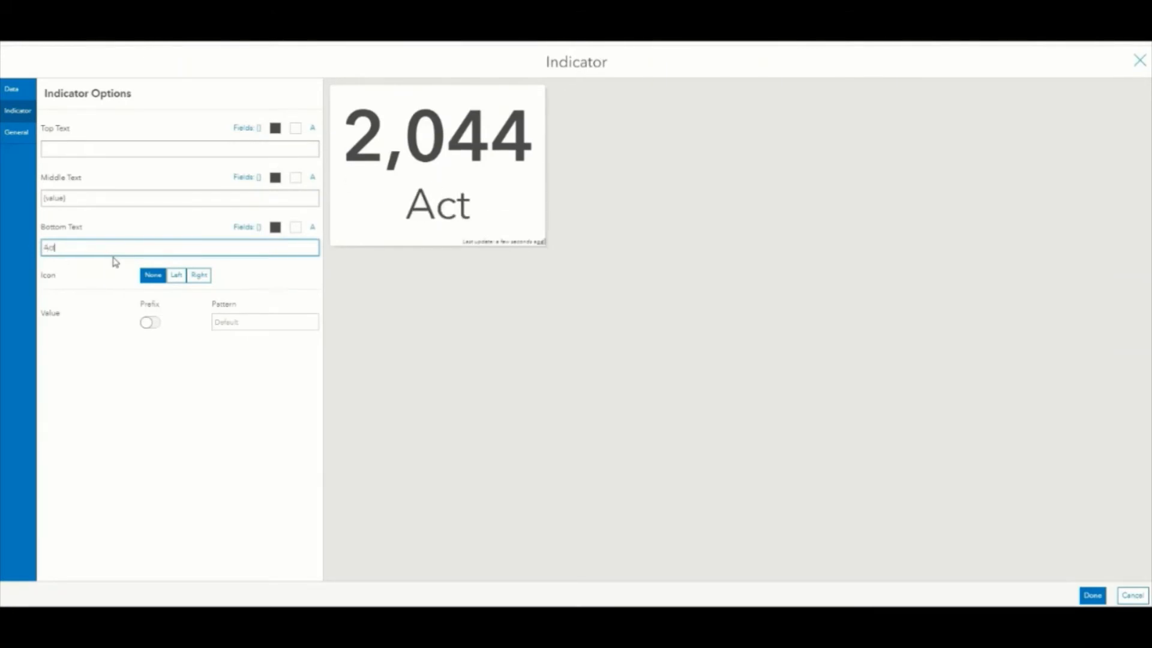
pyautogui.write('ive S')
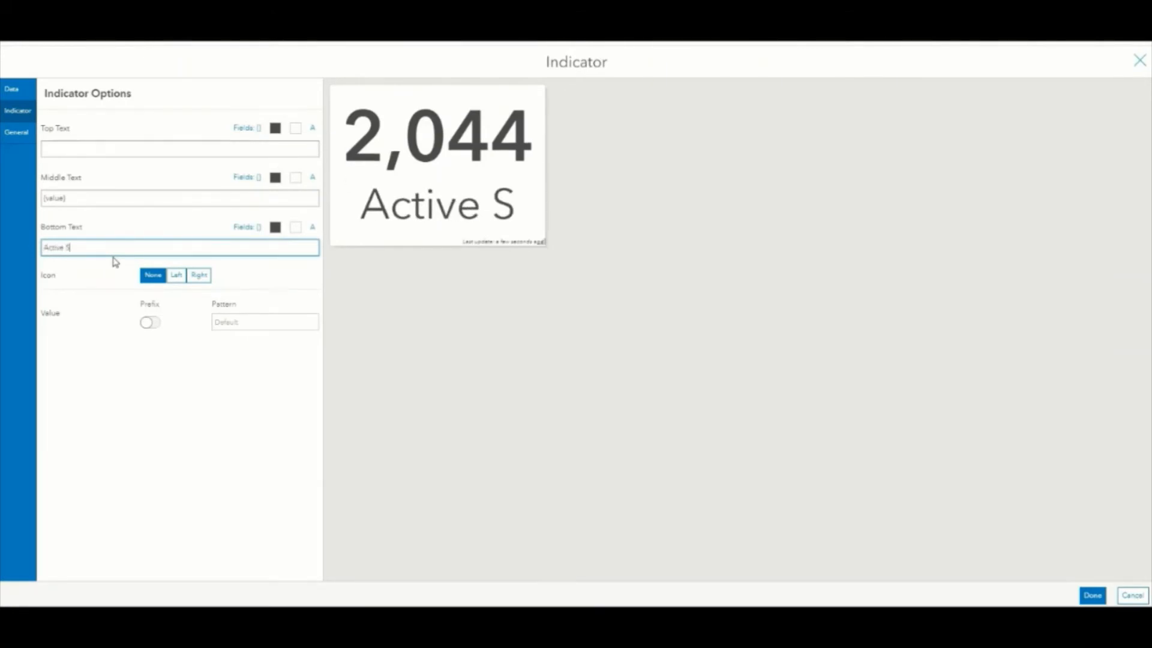
pyautogui.press('BackSpace')
pyautogui.write('Cases')
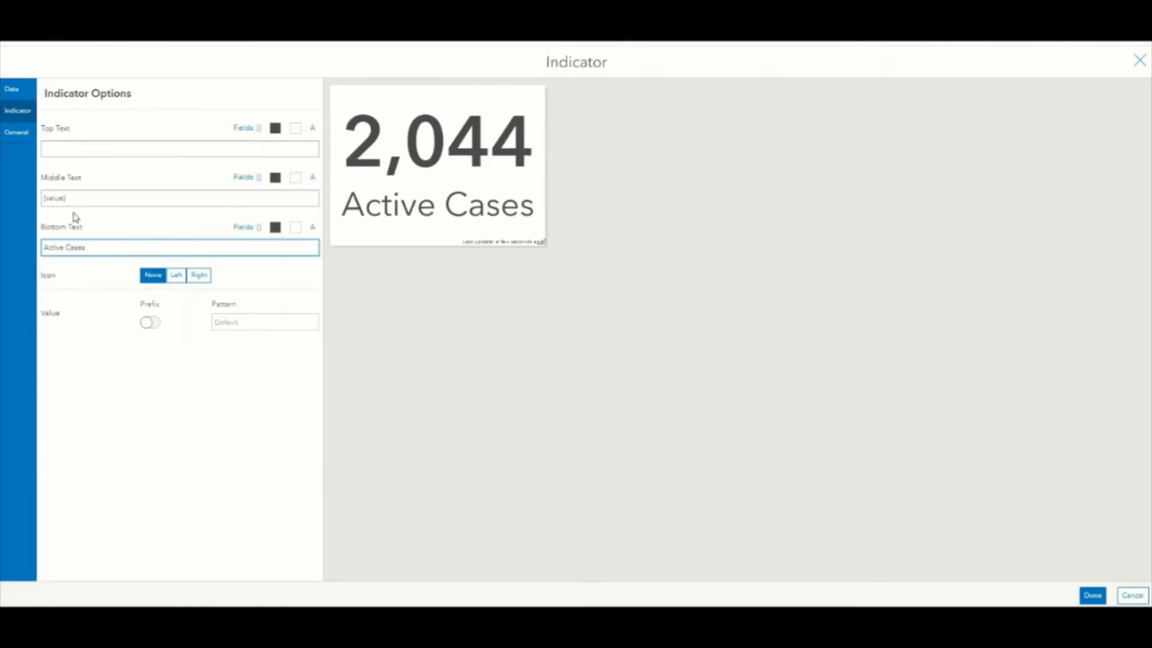
pyautogui.moveTo(93, 249); pyautogui.dragTo(42, 249)
pyautogui.rightClick(50, 248)
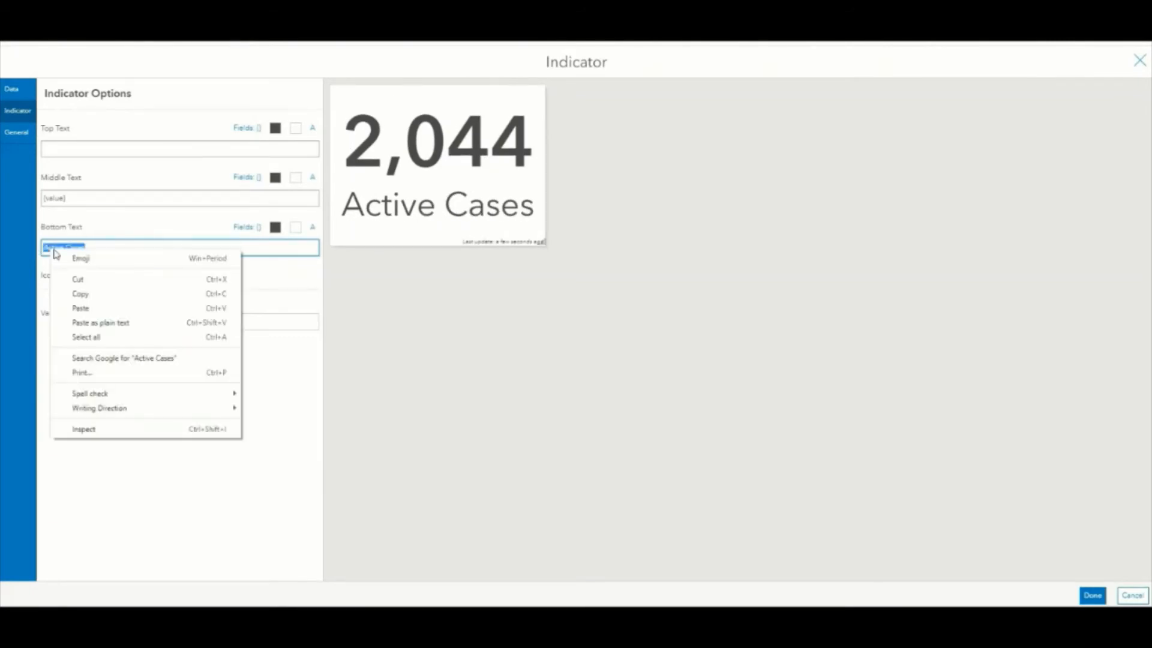
pyautogui.click(76, 293)
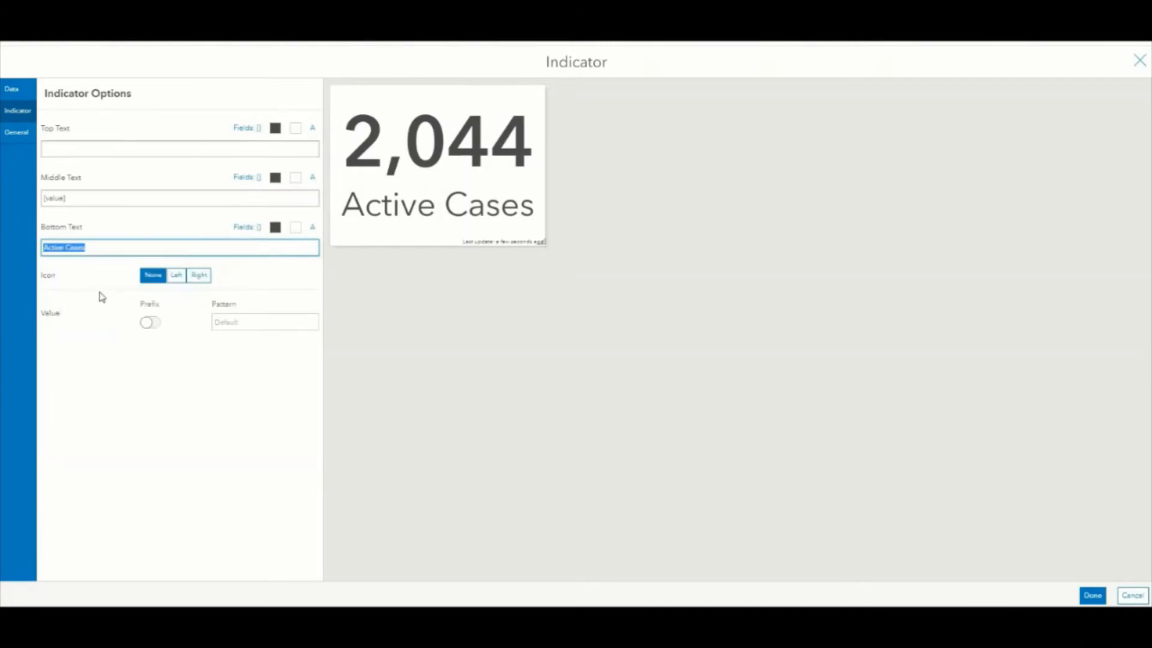
# Add the bed icon from the Points of interest set to the left of the indicator's value.
pyautogui.click(176, 277)
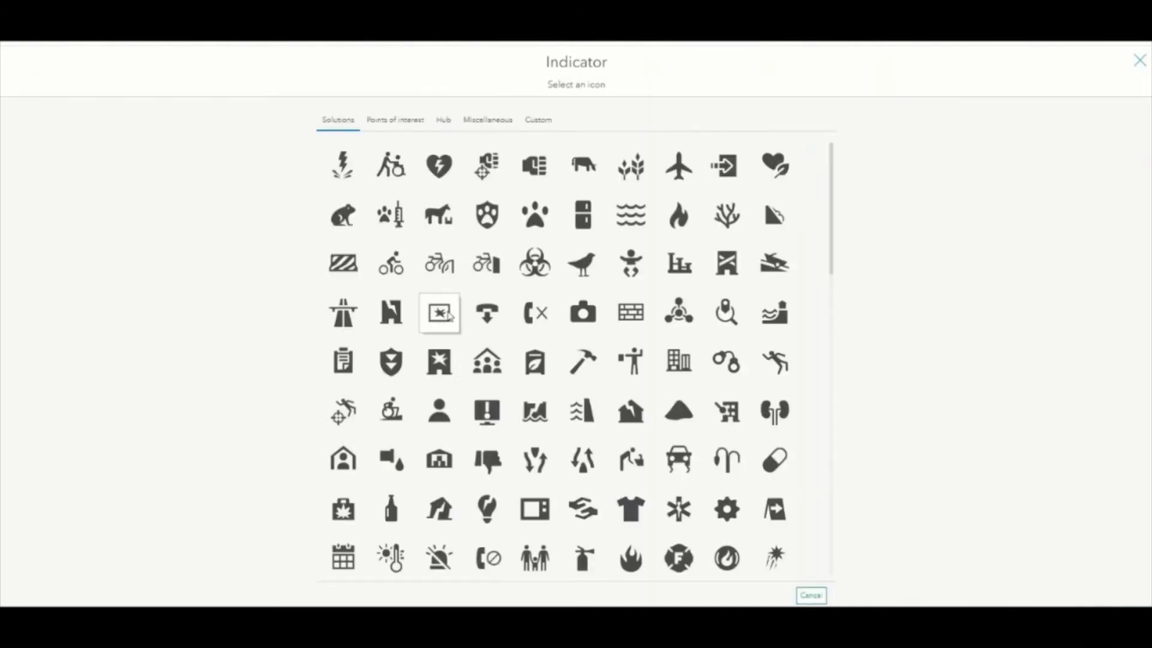
pyautogui.scroll(-5, 620, 312)
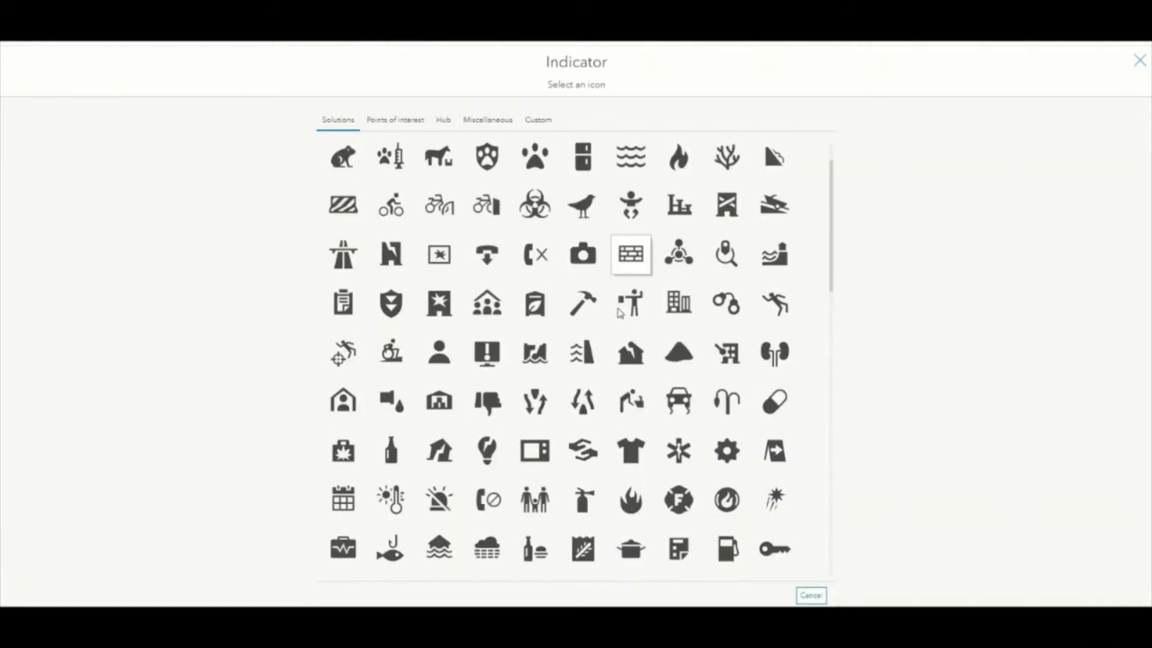
pyautogui.scroll(-5, 618, 312)
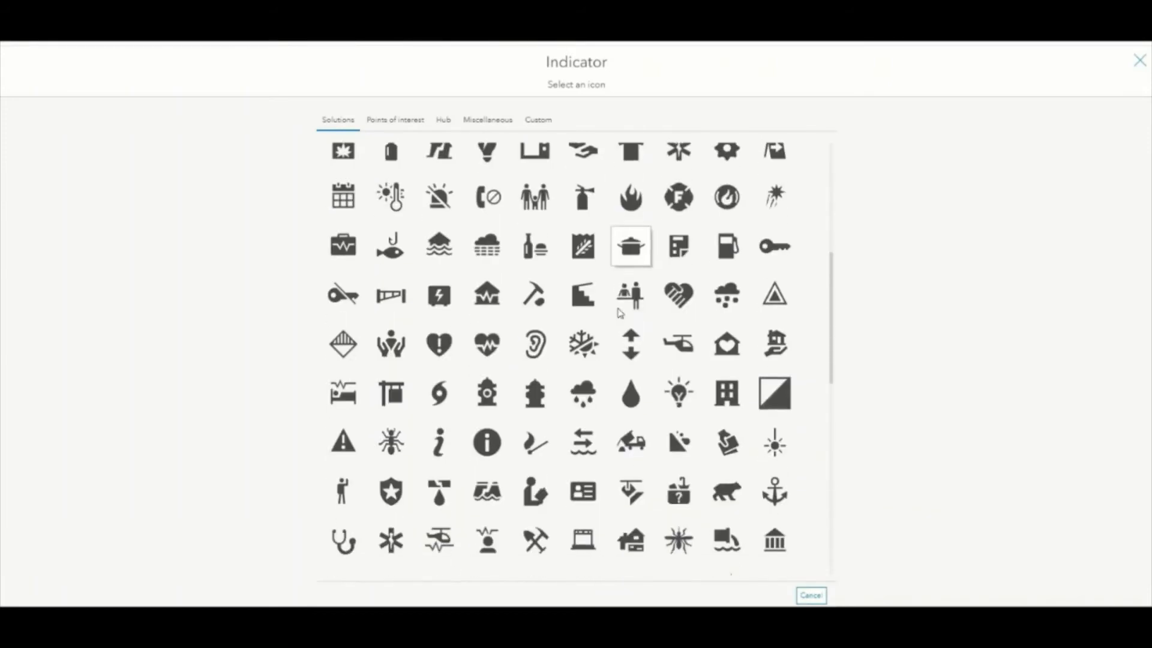
pyautogui.scroll(-2, 620, 311)
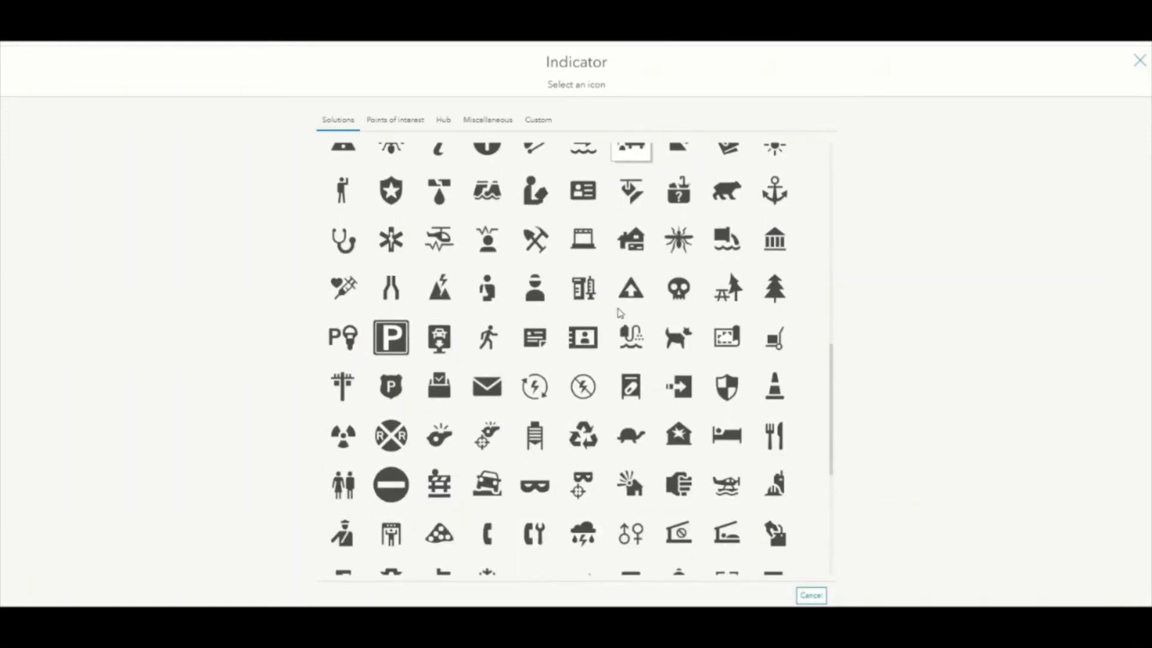
pyautogui.scroll(-2, 620, 312)
pyautogui.scroll(-4, 620, 311)
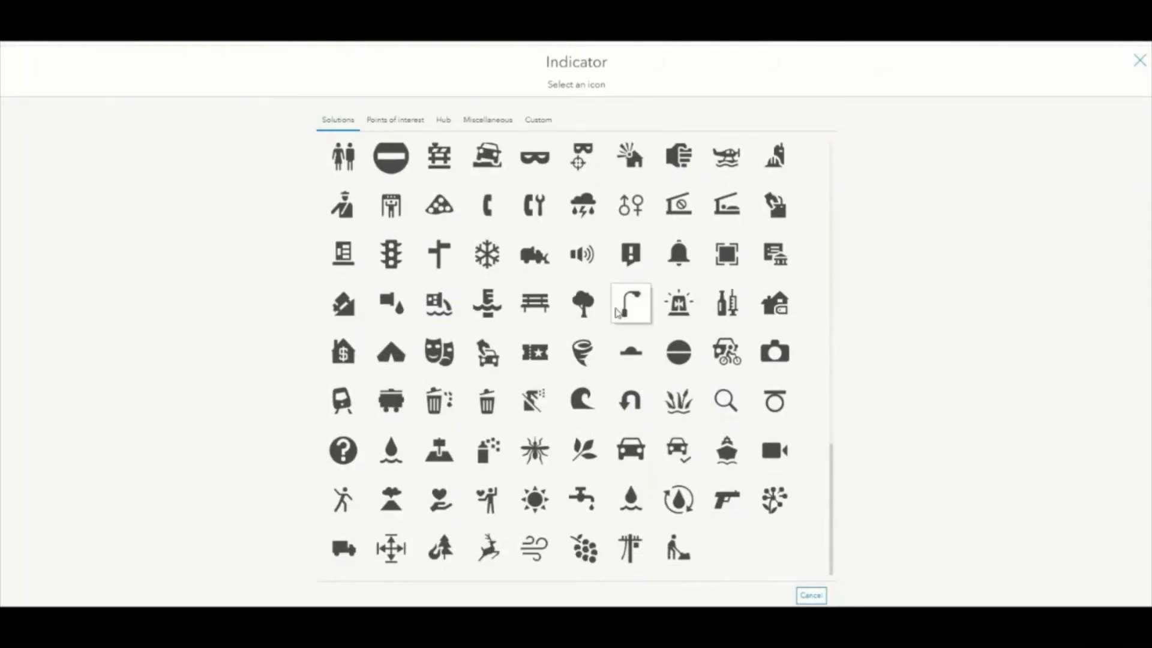
pyautogui.scroll(4, 619, 313)
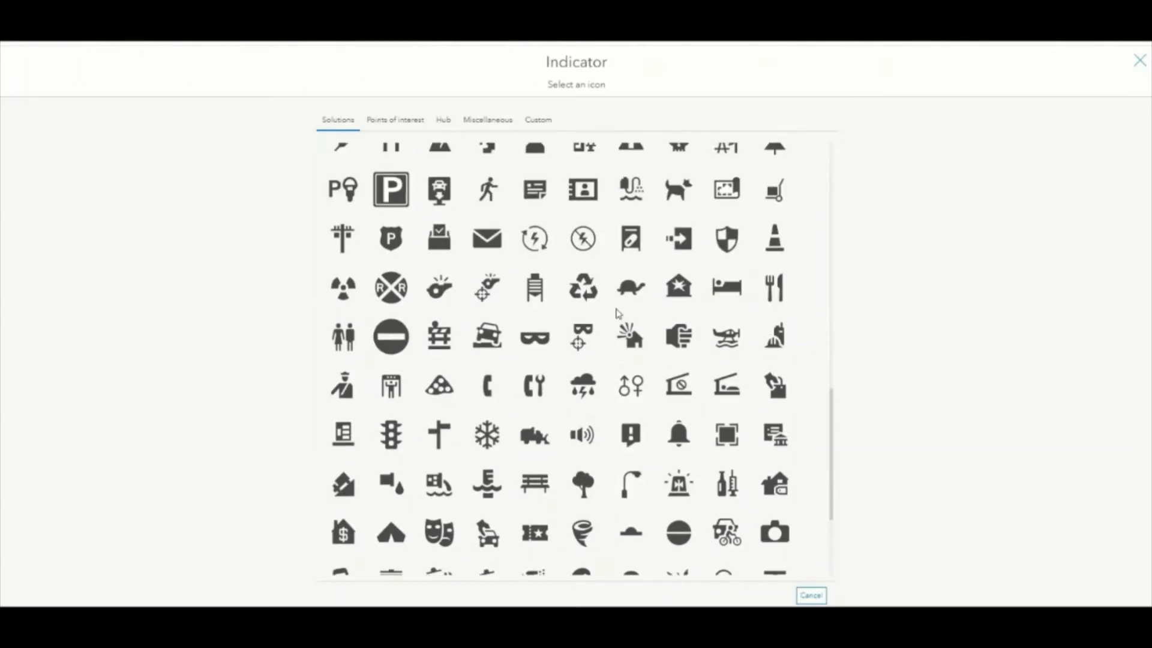
pyautogui.scroll(1, 619, 313)
pyautogui.scroll(1, 618, 313)
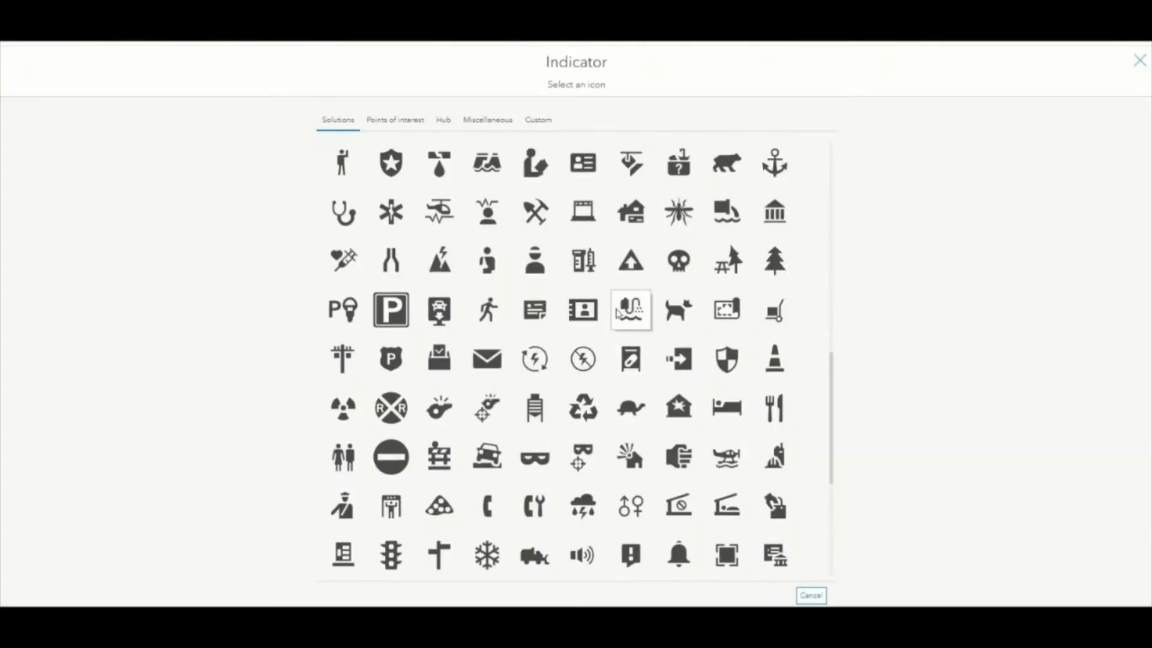
pyautogui.scroll(3, 618, 312)
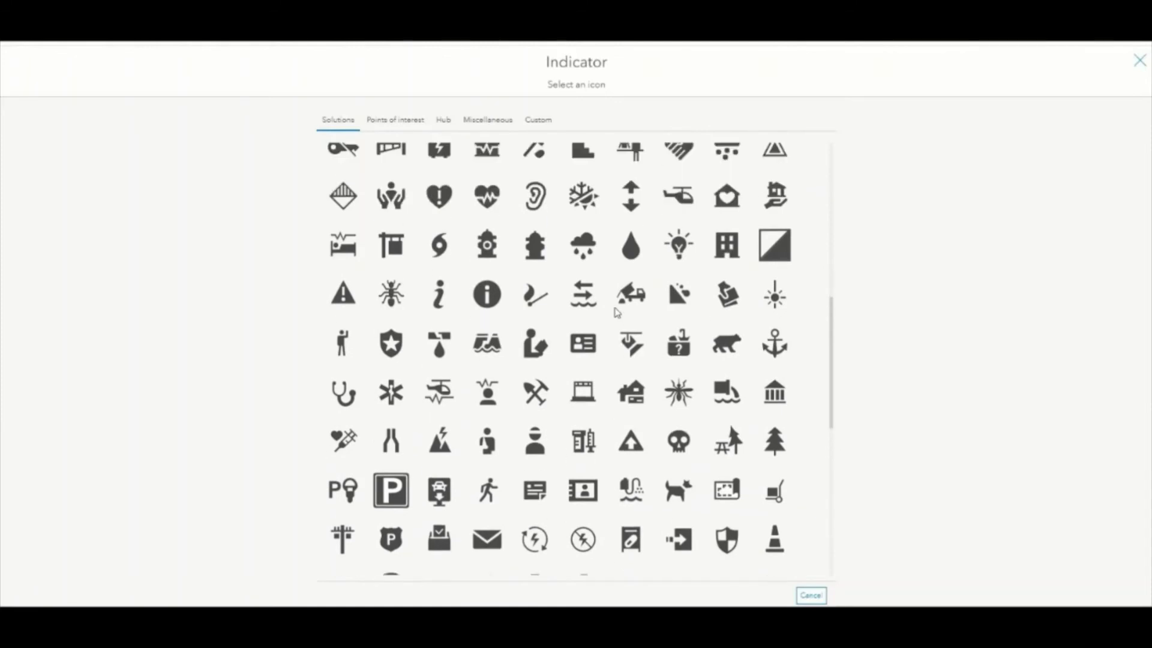
pyautogui.scroll(2, 617, 312)
pyautogui.scroll(1, 614, 308)
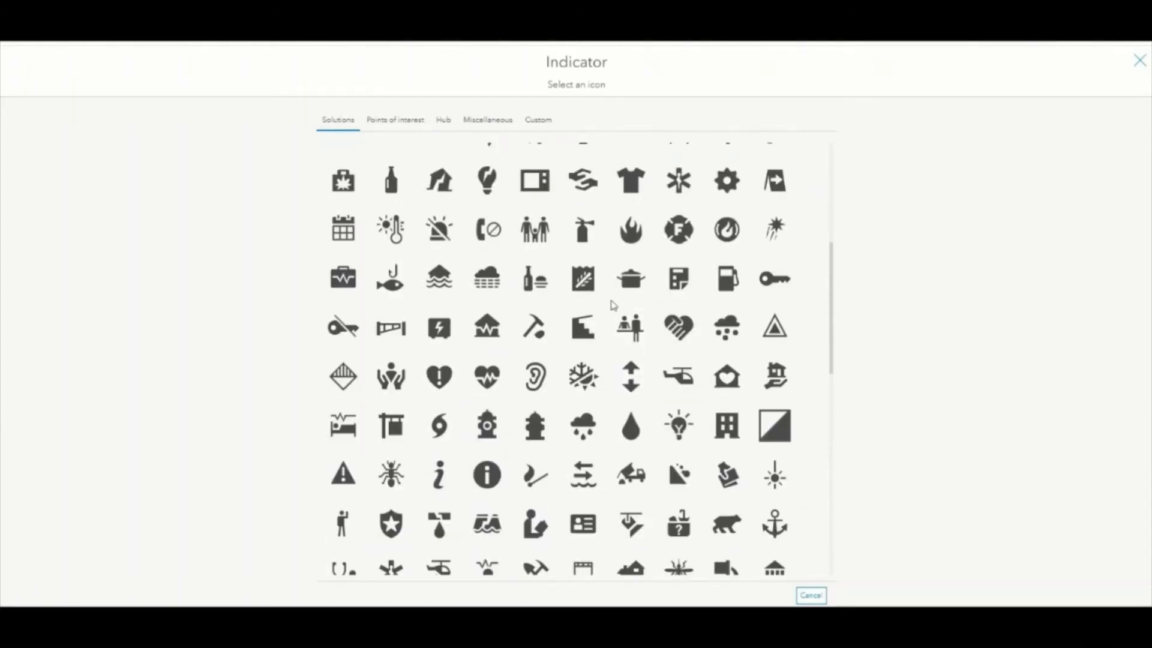
pyautogui.scroll(3, 612, 305)
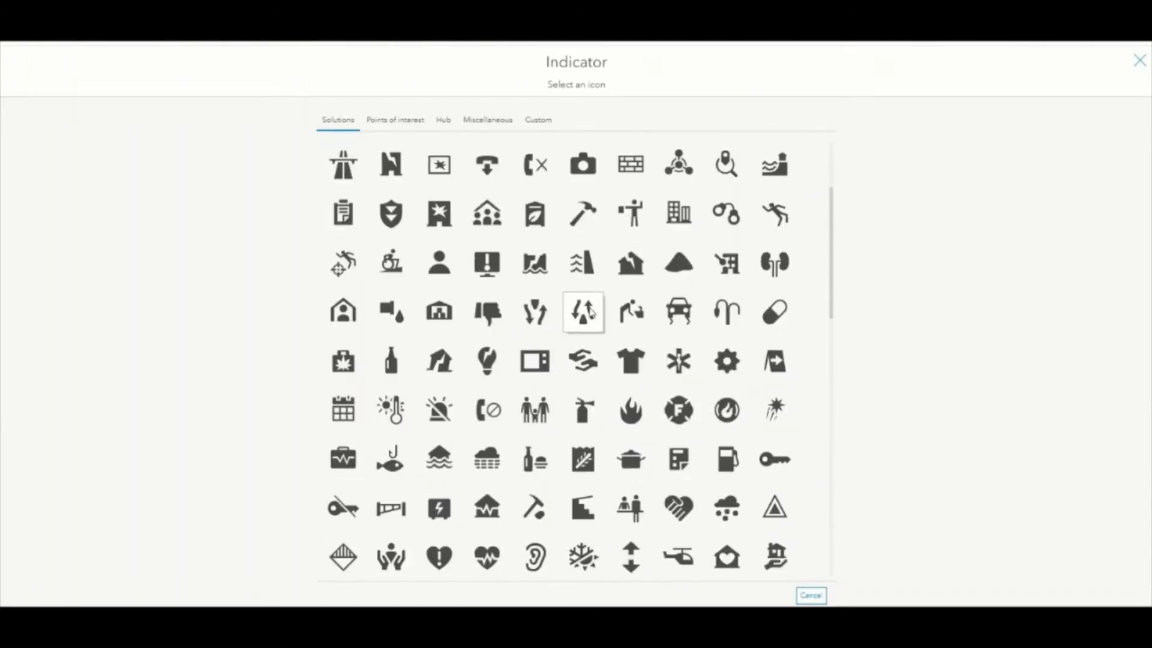
pyautogui.scroll(3, 591, 312)
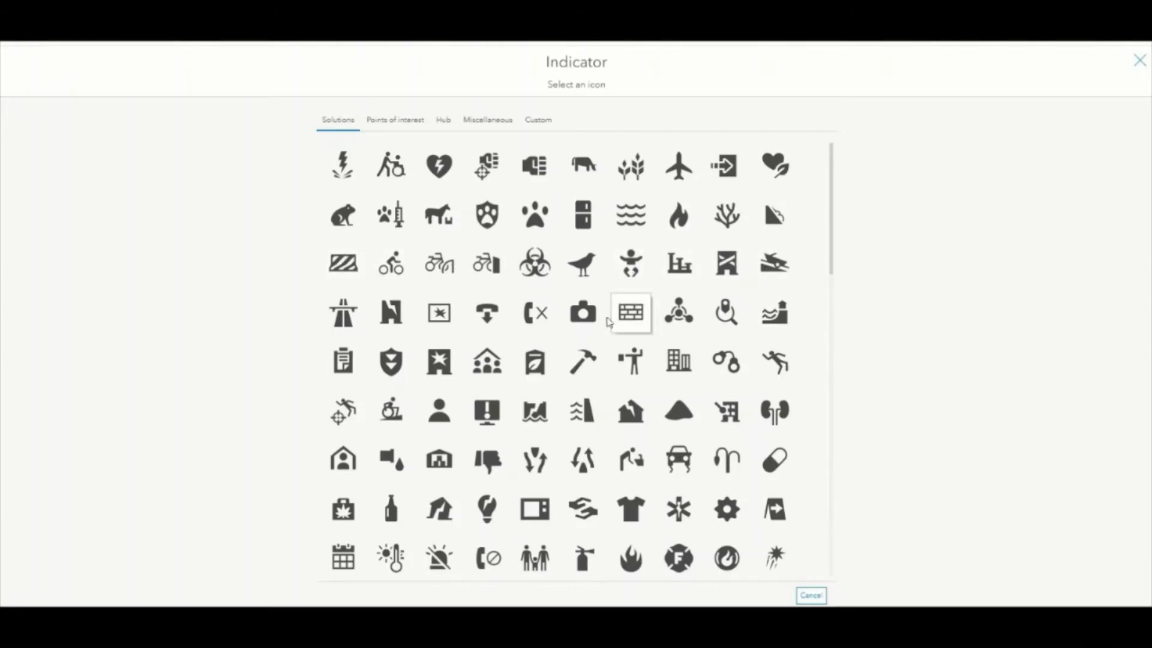
pyautogui.click(391, 123)
pyautogui.click(391, 313)
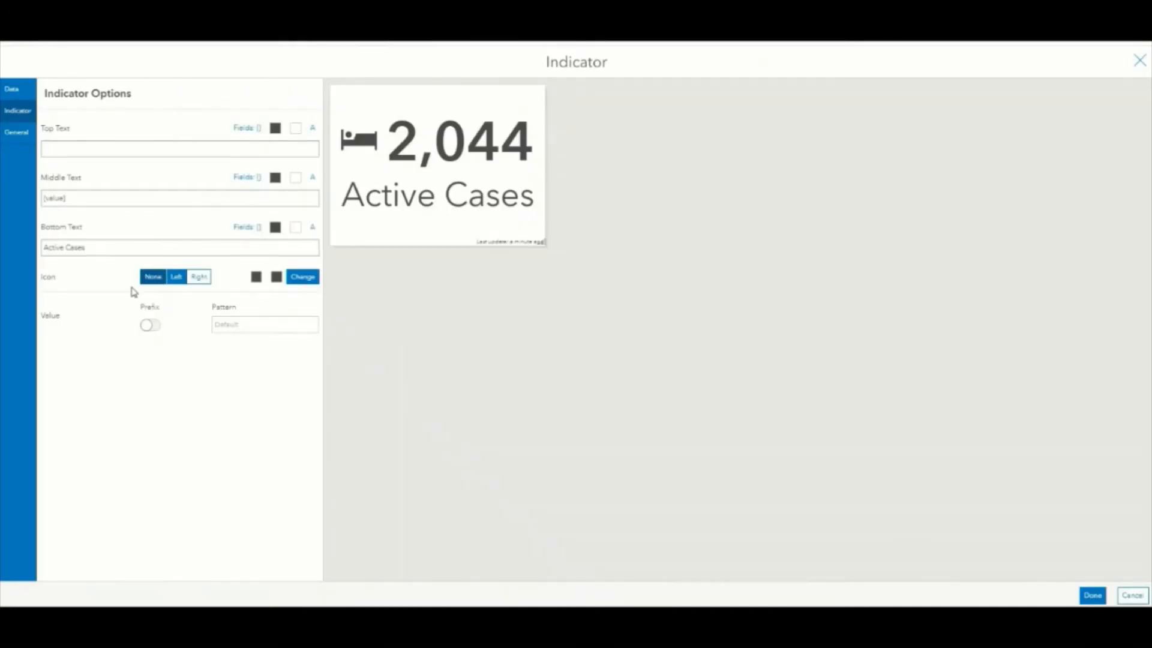
# Rename the indicator element as "Active Cases" using the copied text.
pyautogui.click(16, 132)
pyautogui.moveTo(202, 128); pyautogui.dragTo(125, 135)
pyautogui.write('Active Cases')
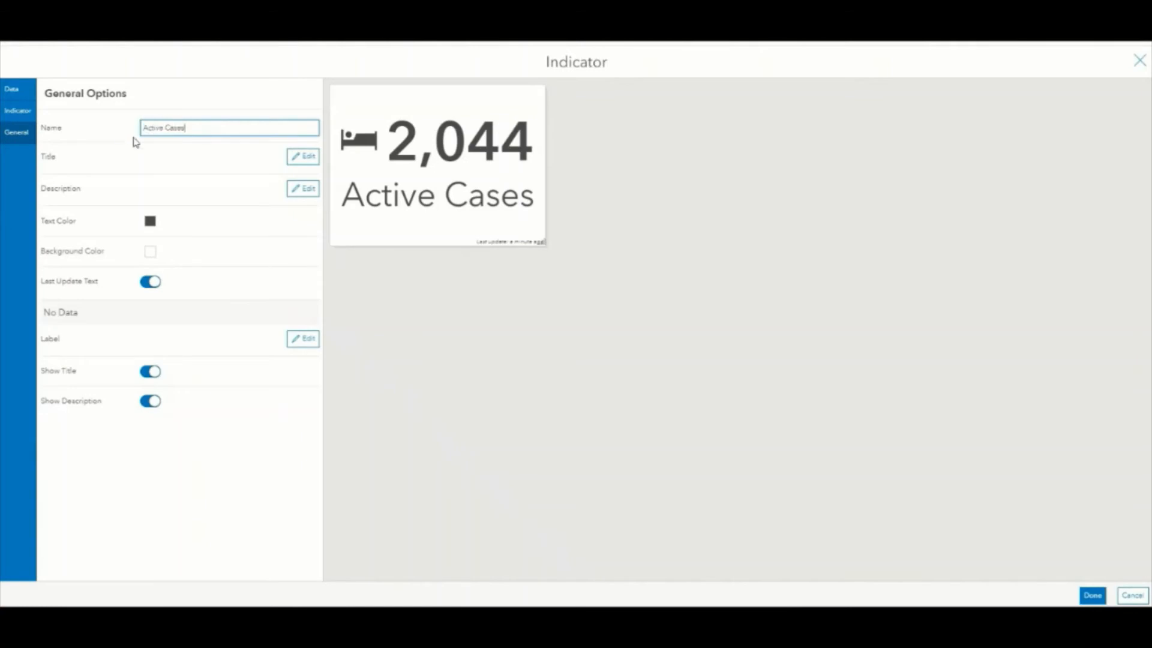
# Give the indicator white text (#ffffff) on a red background (#ff0000) and finish its configuration.
pyautogui.click(150, 221)
pyautogui.click(149, 240)
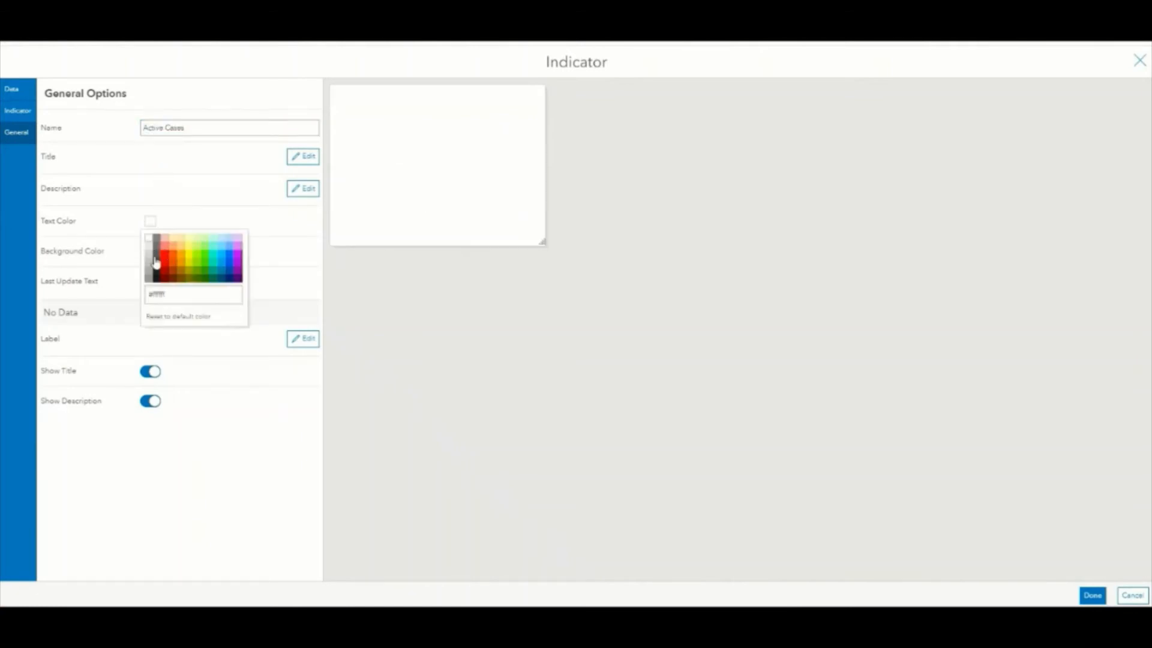
pyautogui.click(106, 267)
pyautogui.click(150, 252)
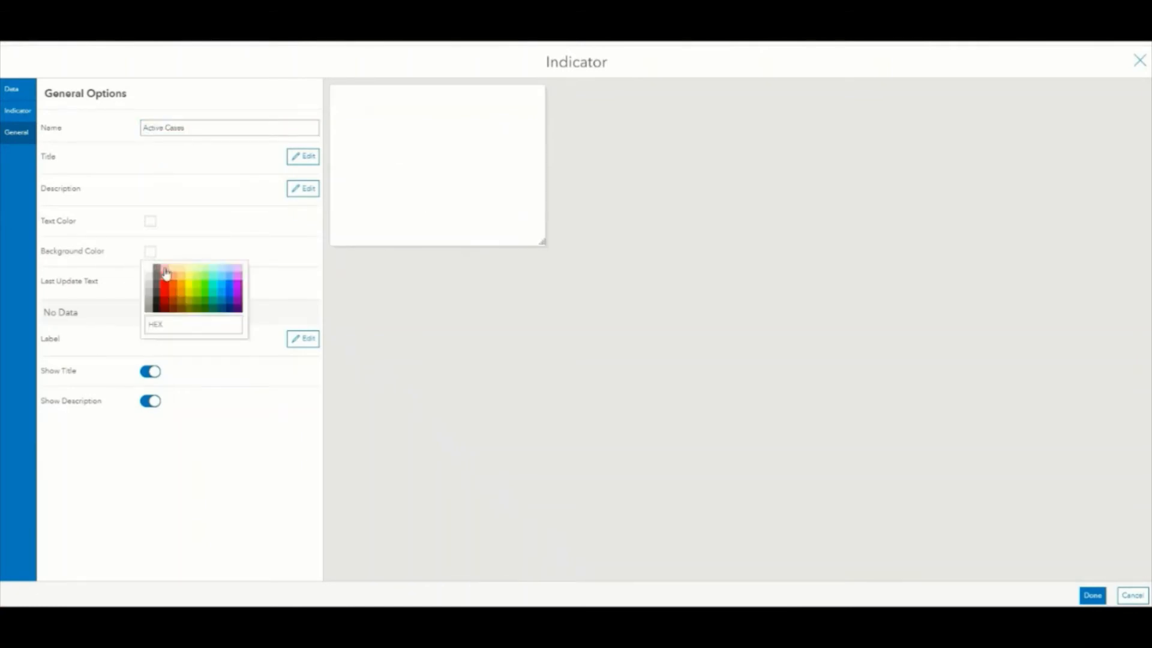
pyautogui.click(170, 285)
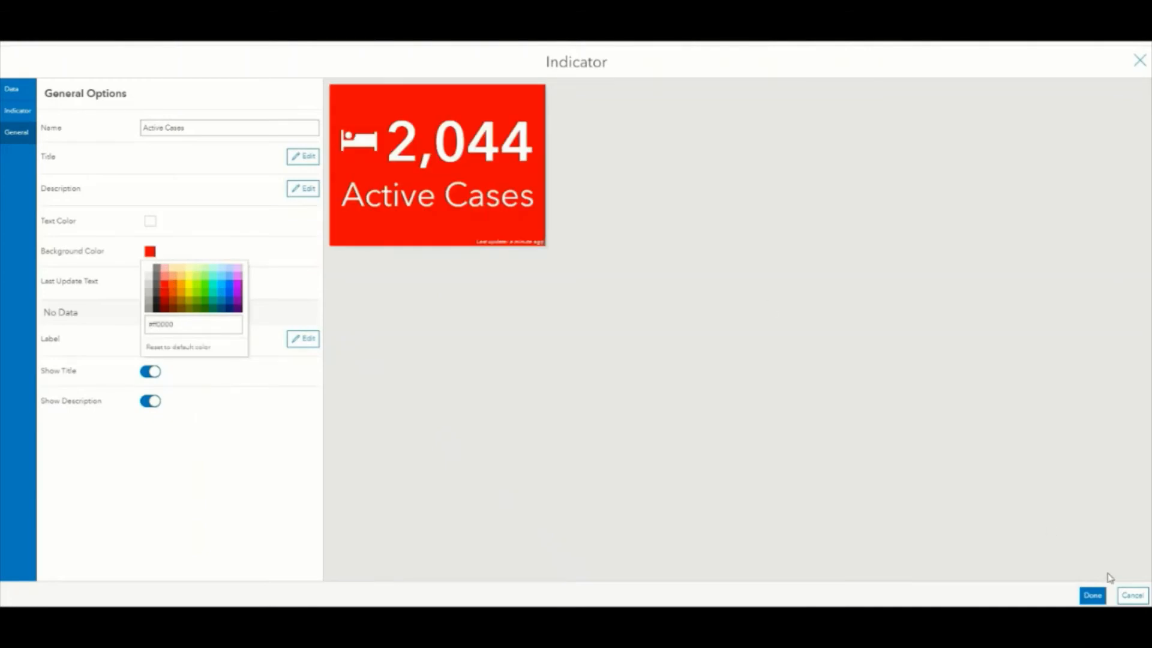
pyautogui.click(1091, 595)
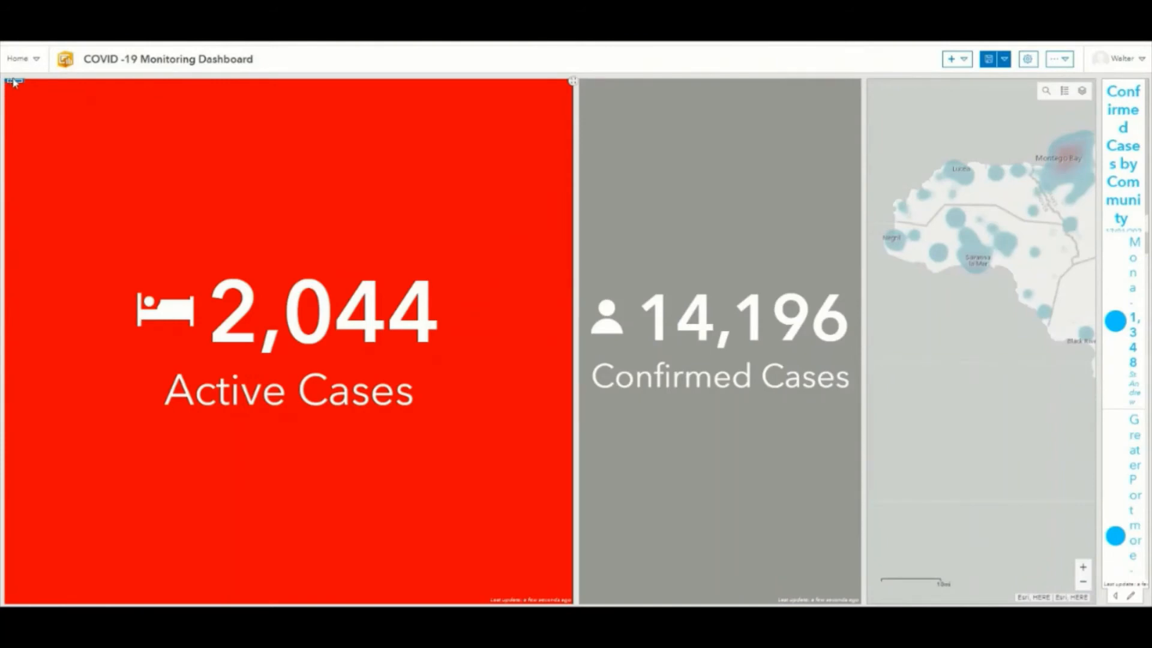
# Dock the Active Cases indicator beneath the Confirmed Cases indicator and narrow their column to give the map more room.
pyautogui.moveTo(21, 82)
pyautogui.moveTo(15, 87); pyautogui.dragTo(722, 586)
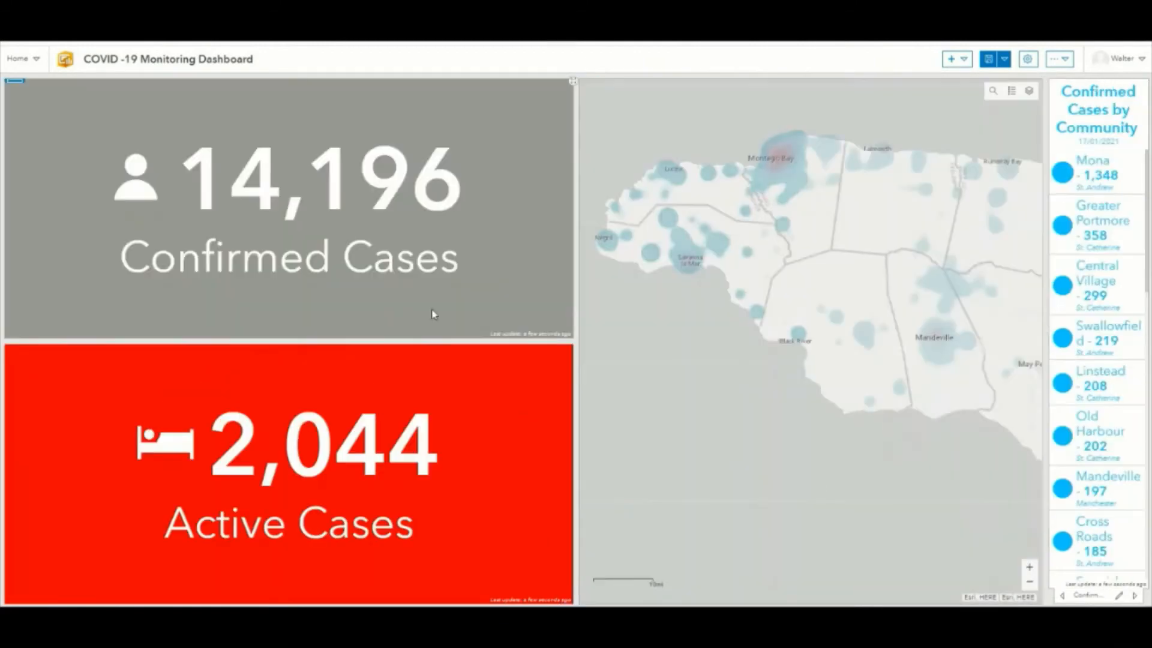
pyautogui.moveTo(577, 256); pyautogui.dragTo(233, 287)
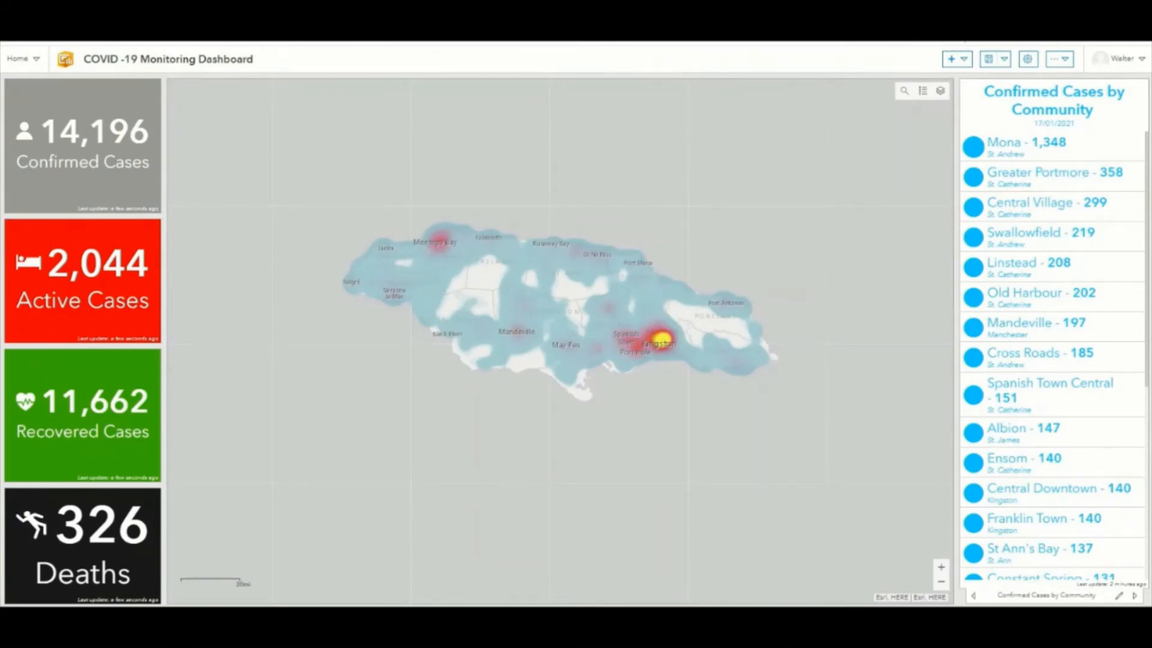
pyautogui.click(964, 59)
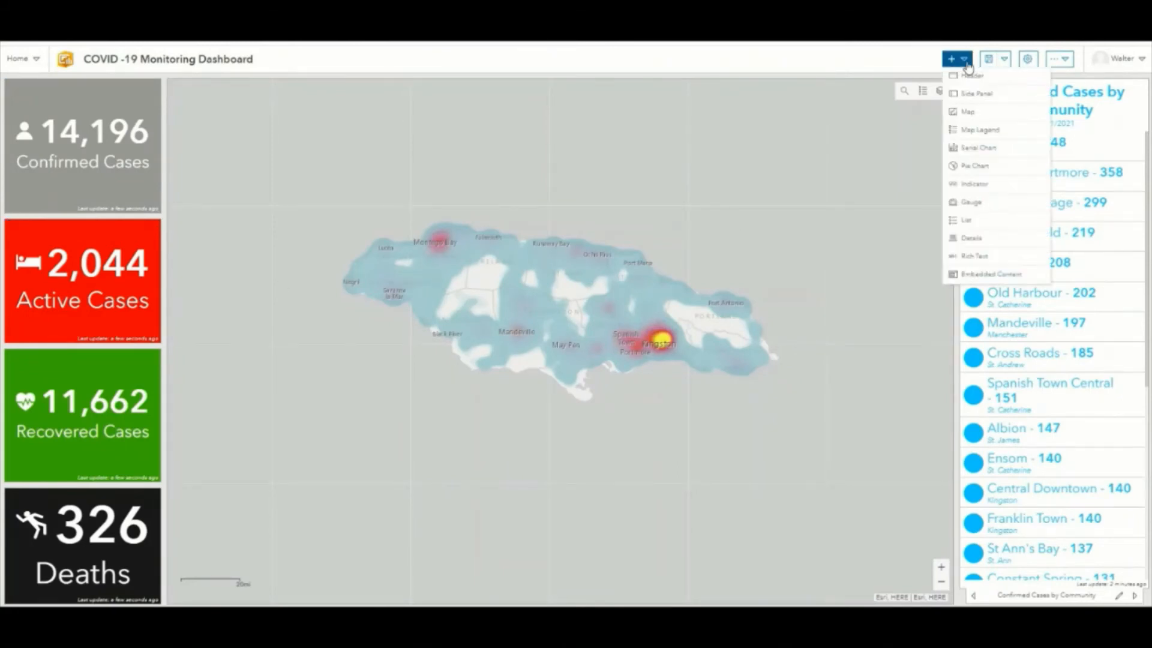
pyautogui.click(873, 73)
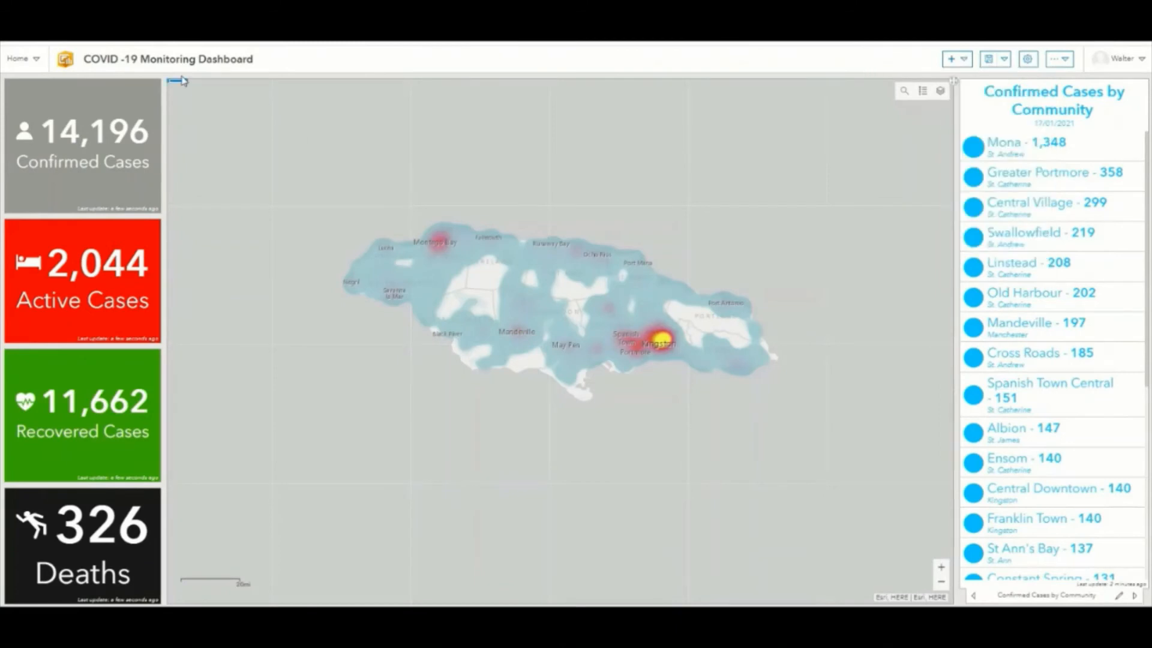
# Make map extent changes filter the Confirmed Cases, Active Cases, Deaths and Recovered Cases indicators, and test the filtering on the map.
pyautogui.moveTo(176, 87)
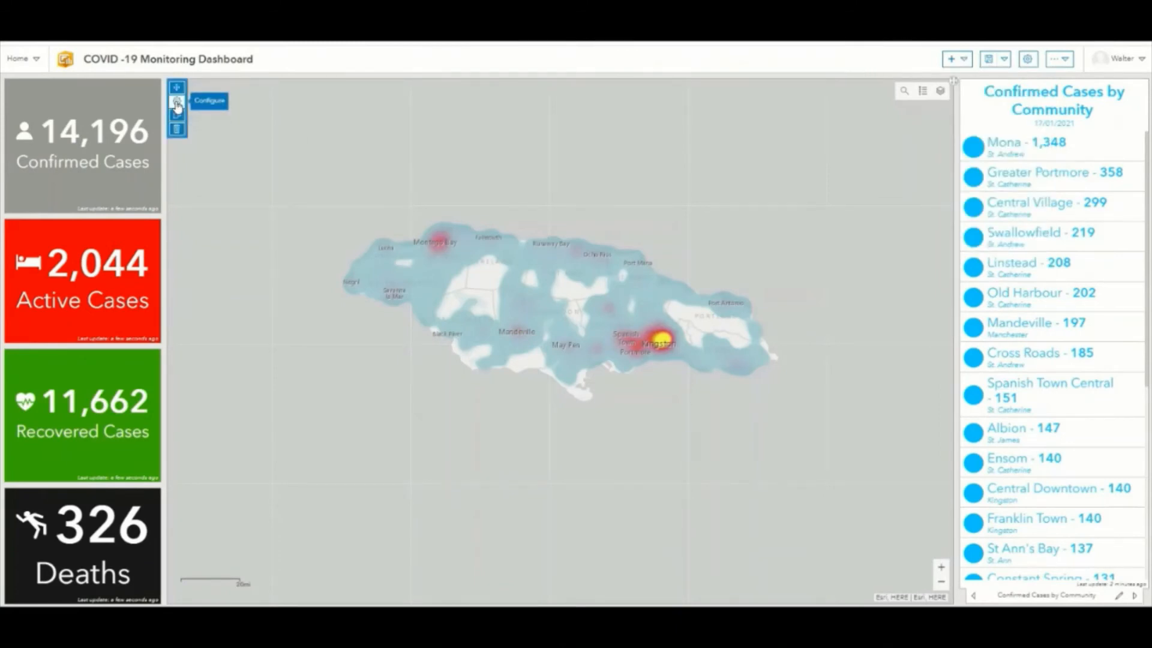
pyautogui.click(177, 103)
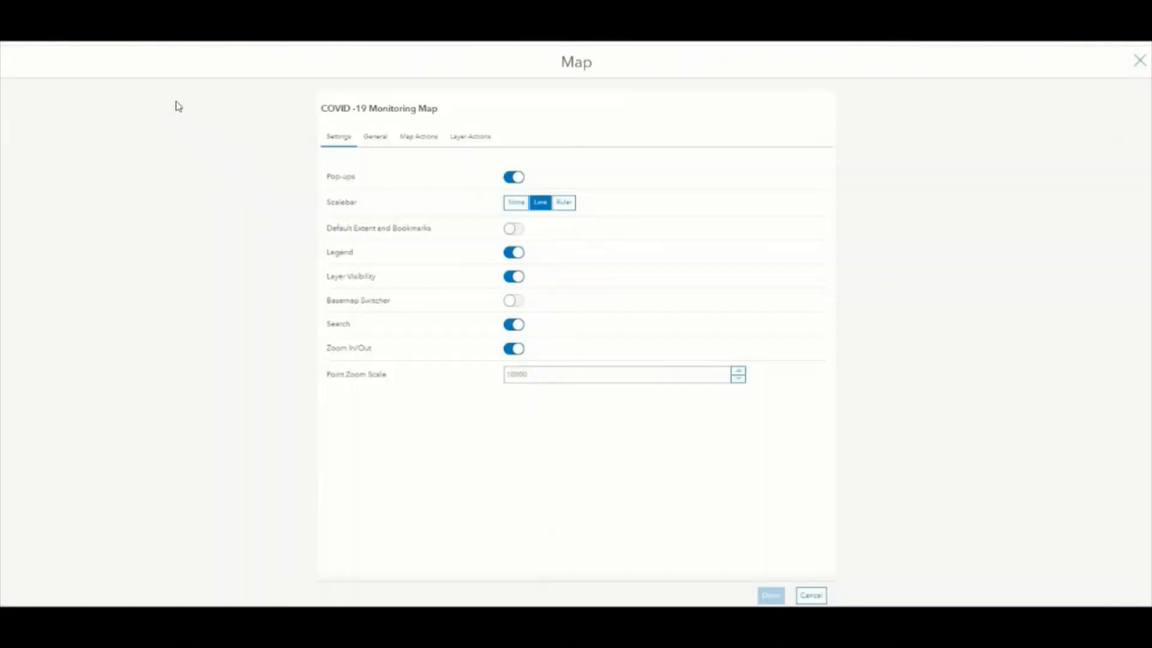
pyautogui.click(414, 137)
pyautogui.click(779, 204)
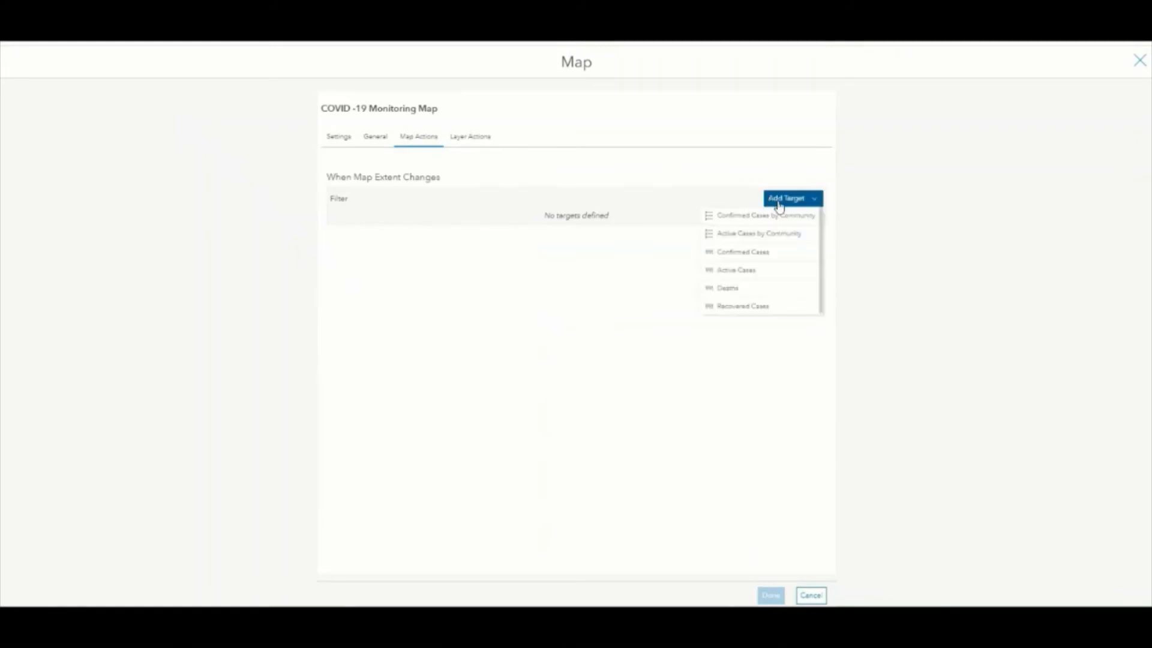
pyautogui.click(789, 252)
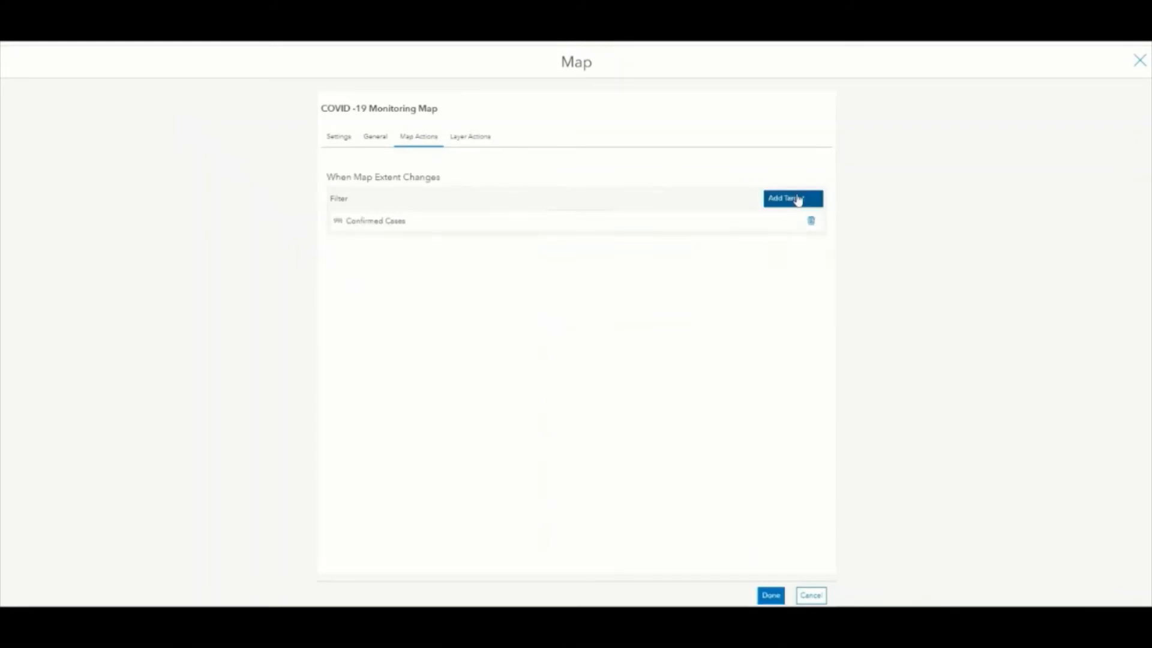
pyautogui.click(799, 205)
pyautogui.click(766, 252)
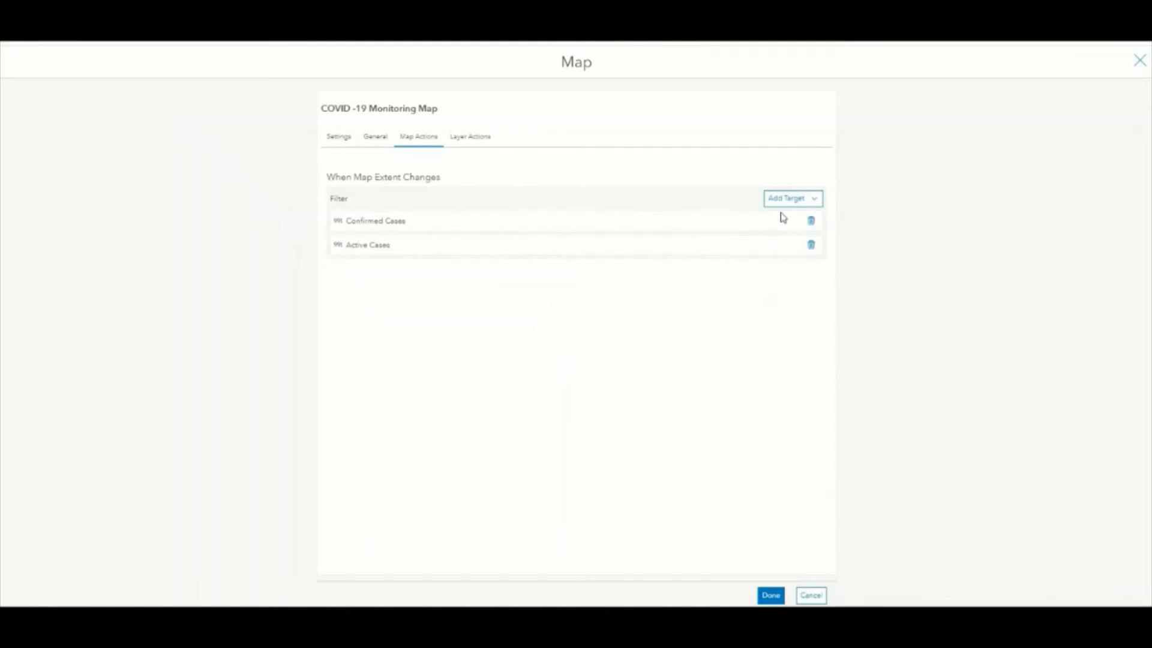
pyautogui.click(789, 204)
pyautogui.click(774, 251)
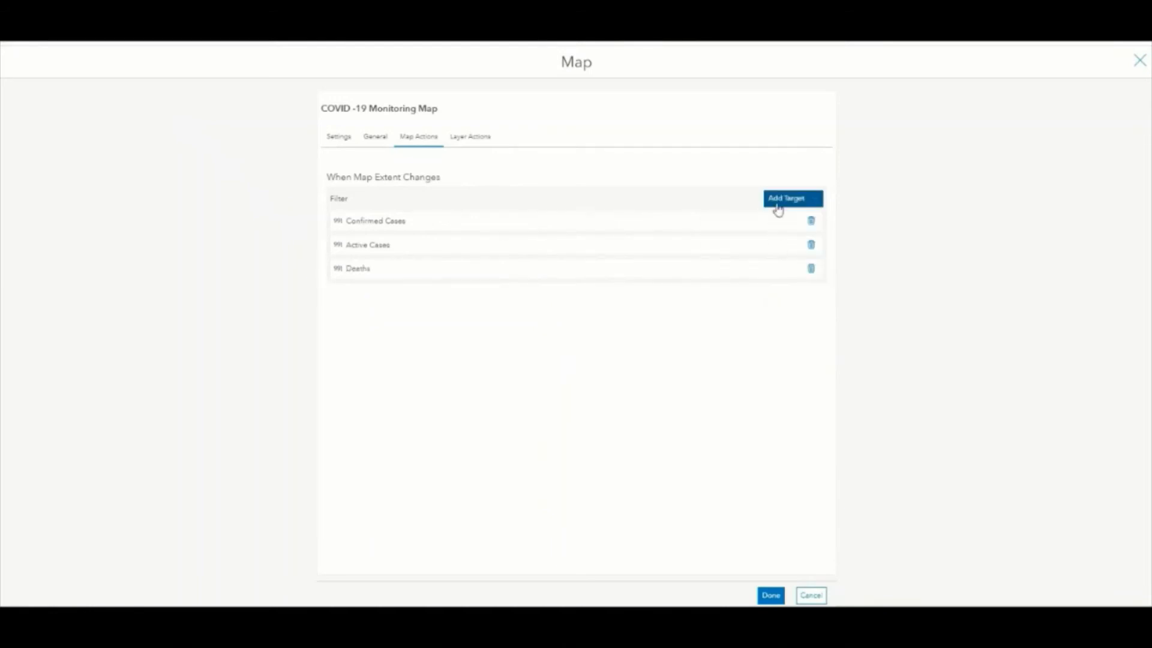
pyautogui.click(778, 204)
pyautogui.click(768, 254)
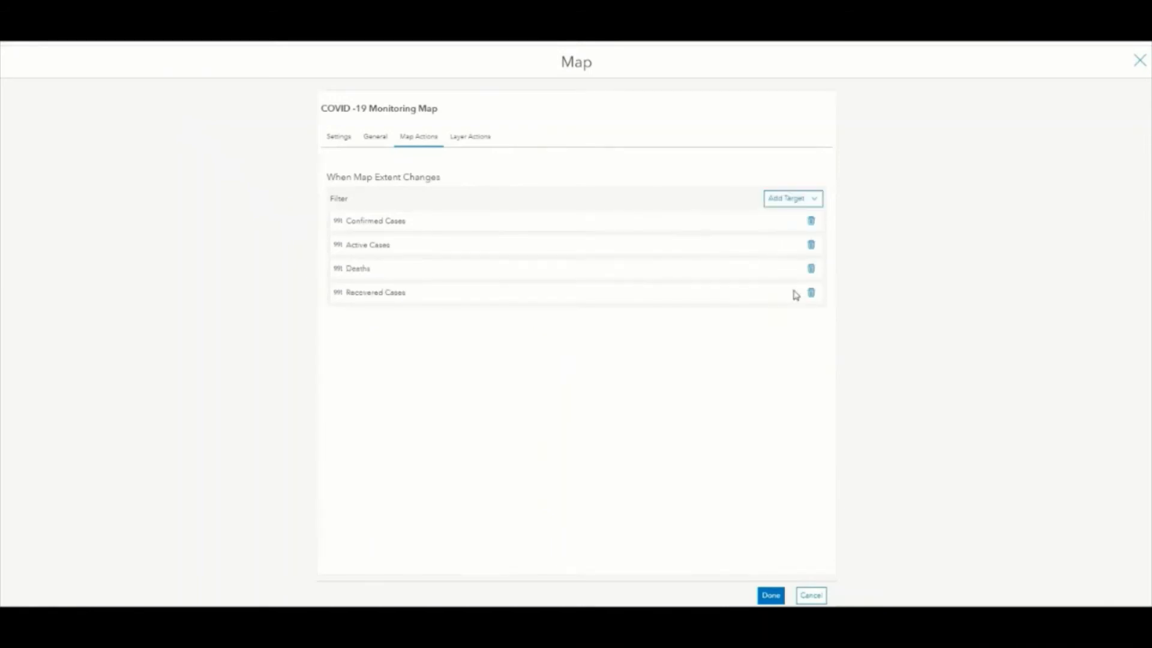
pyautogui.click(771, 595)
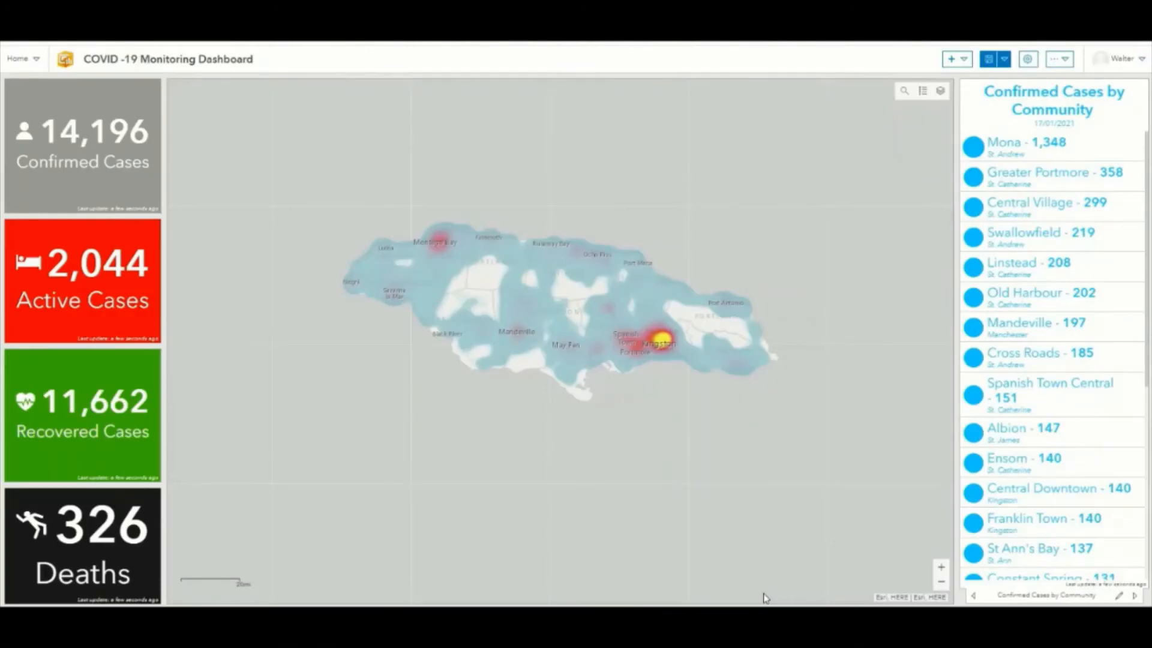
pyautogui.scroll(3, 656, 343)
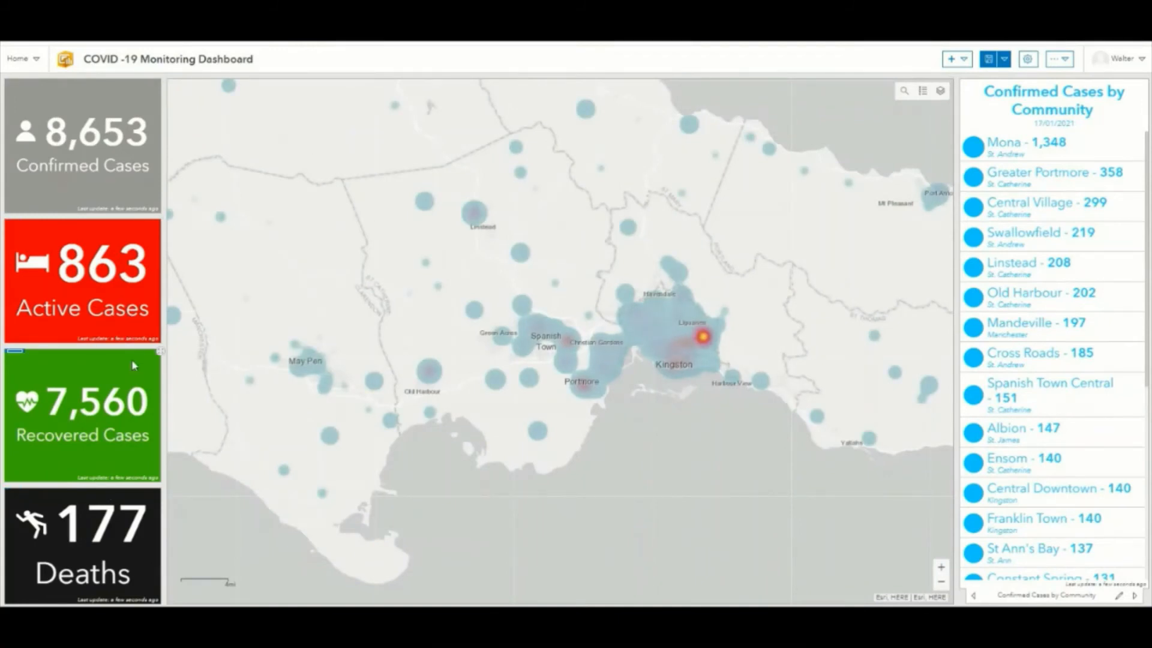
pyautogui.scroll(-3, 783, 306)
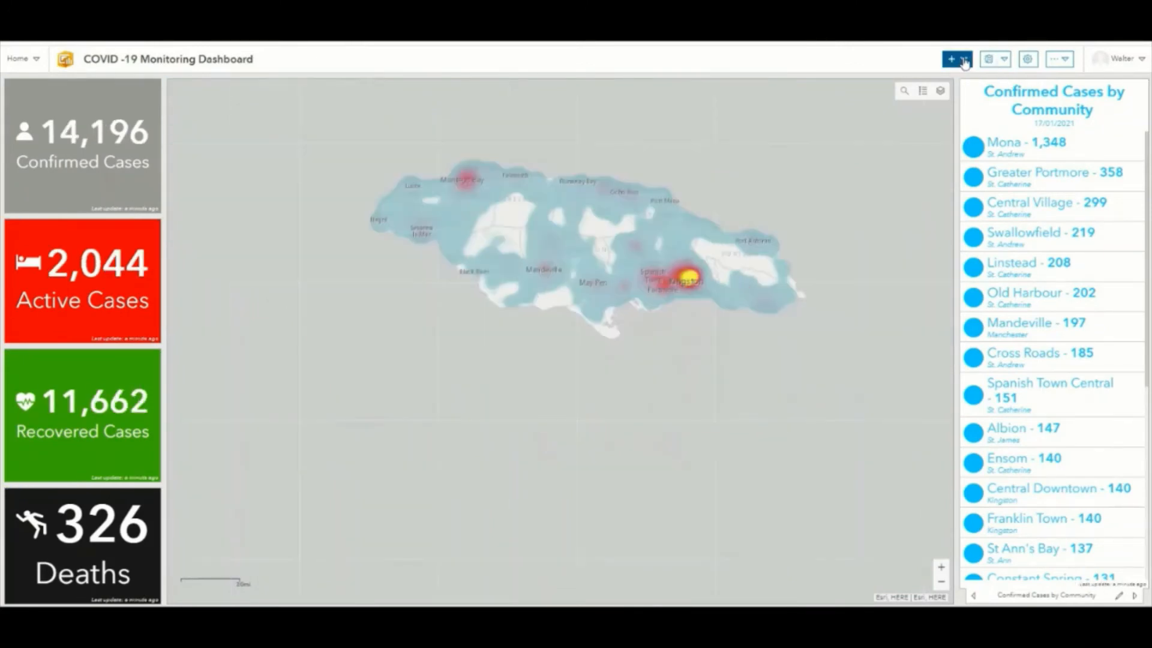
# Add a serial chart based on the COVID-19 Confirmed Cases - 17/01/2021 layer, with Parish as its category field.
pyautogui.click(959, 58)
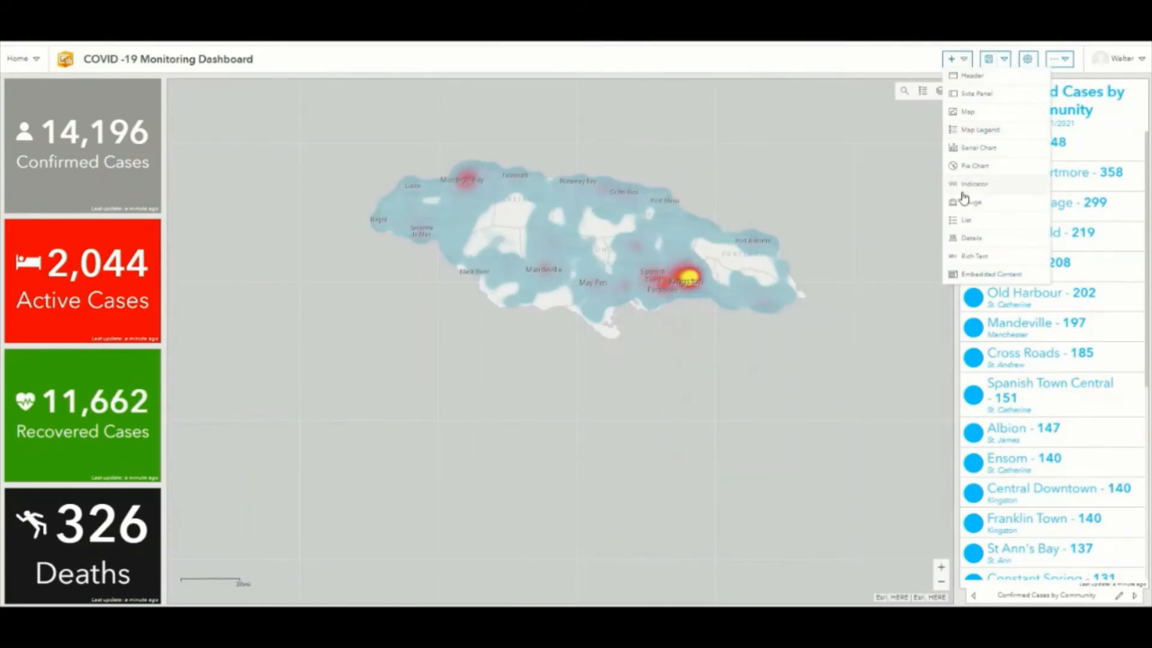
pyautogui.click(994, 157)
pyautogui.click(443, 176)
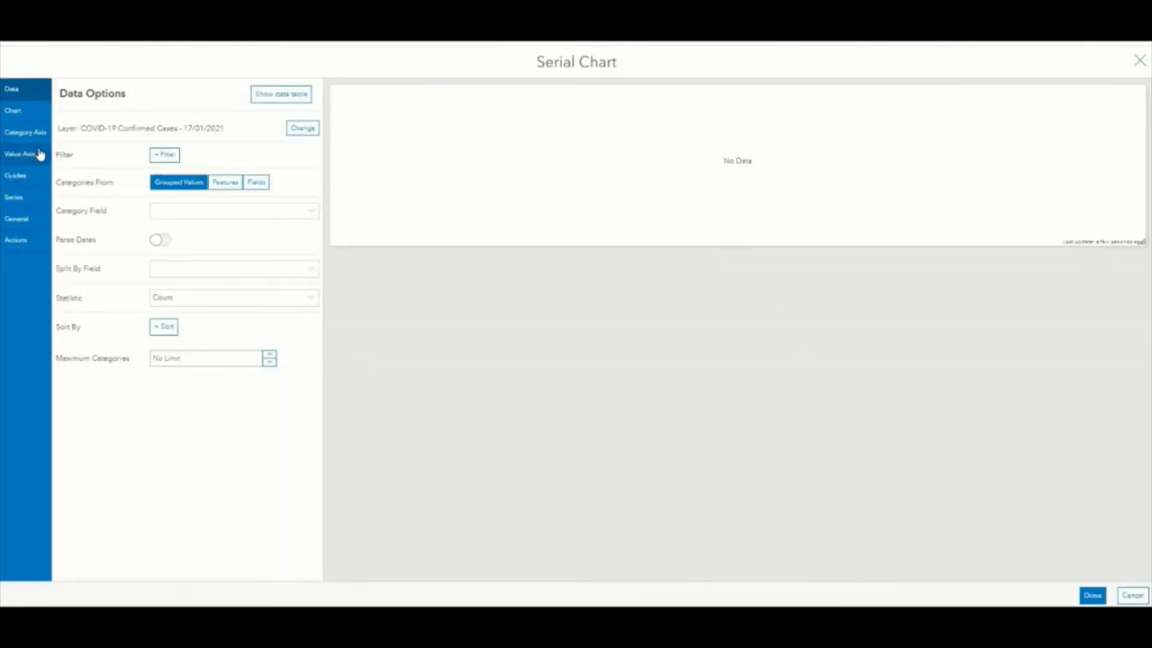
pyautogui.click(308, 213)
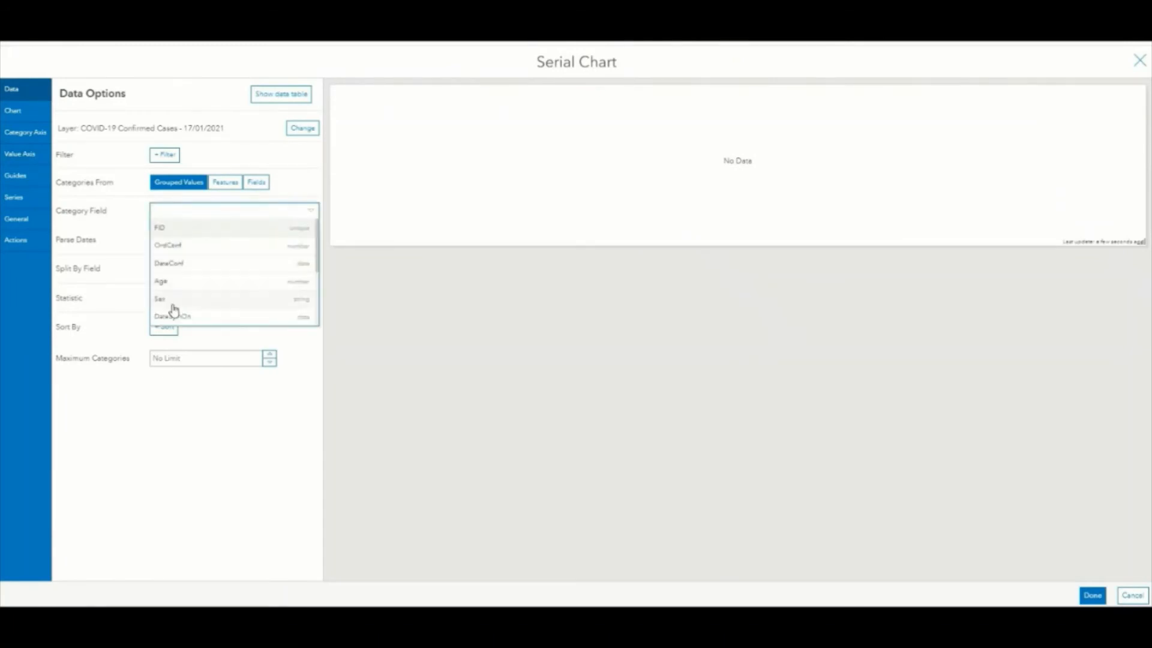
pyautogui.scroll(-1, 174, 305)
pyautogui.write('p')
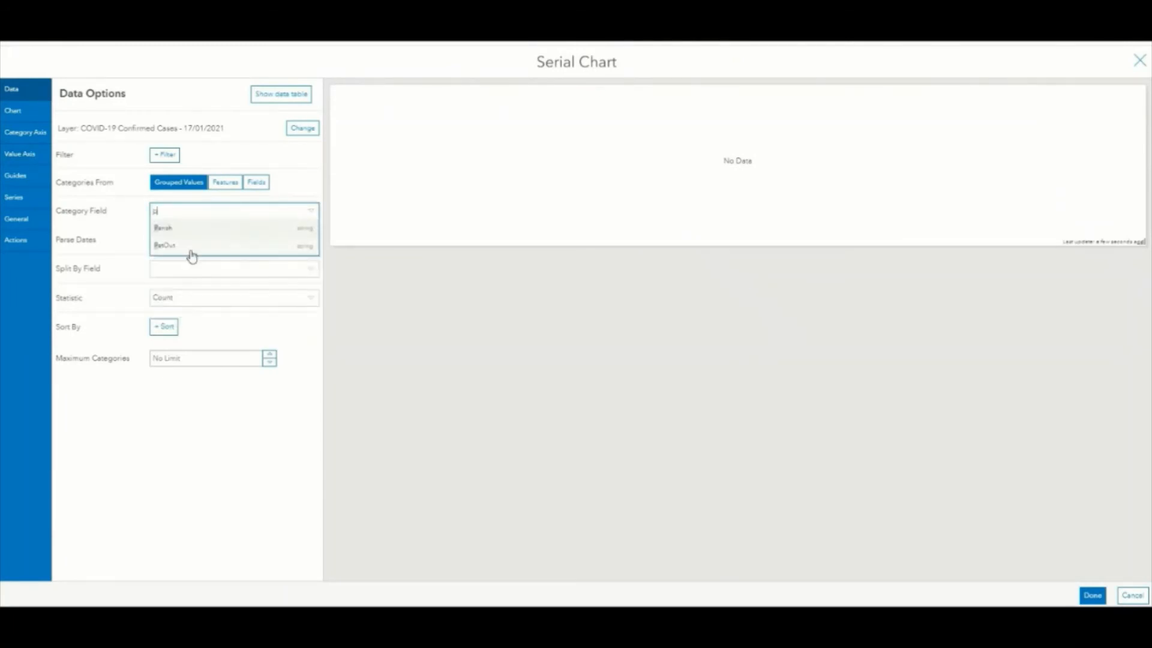
pyautogui.click(180, 228)
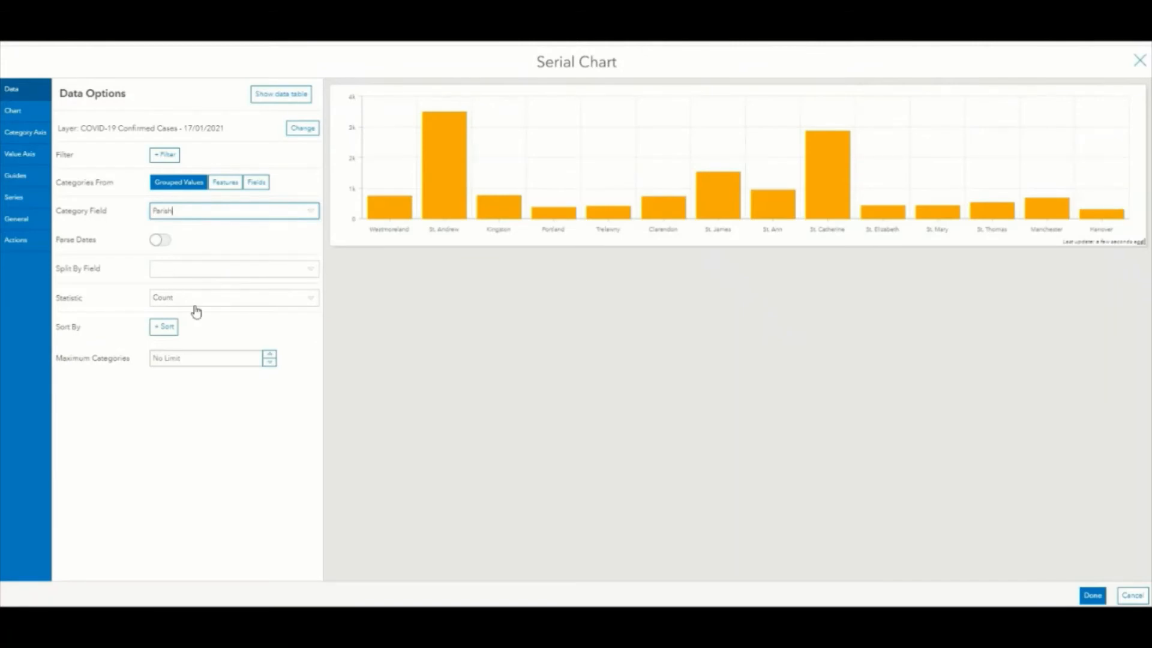
# Sort the chart's parishes by Statistic in descending order.
pyautogui.click(163, 327)
pyautogui.click(240, 341)
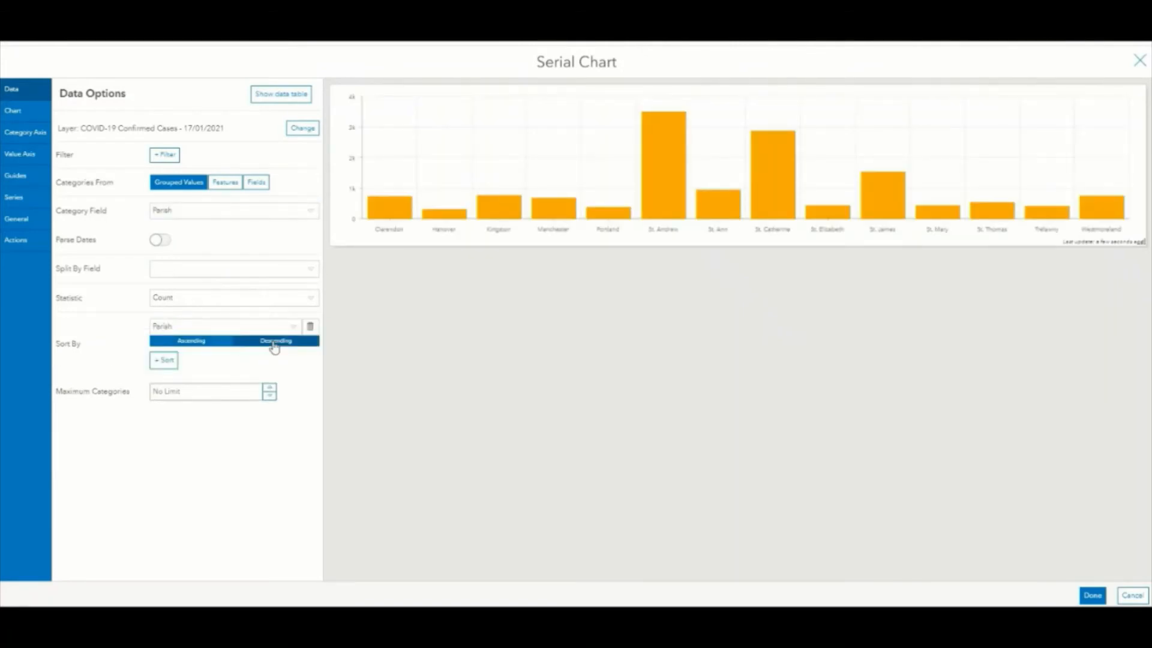
pyautogui.click(240, 327)
pyautogui.click(161, 360)
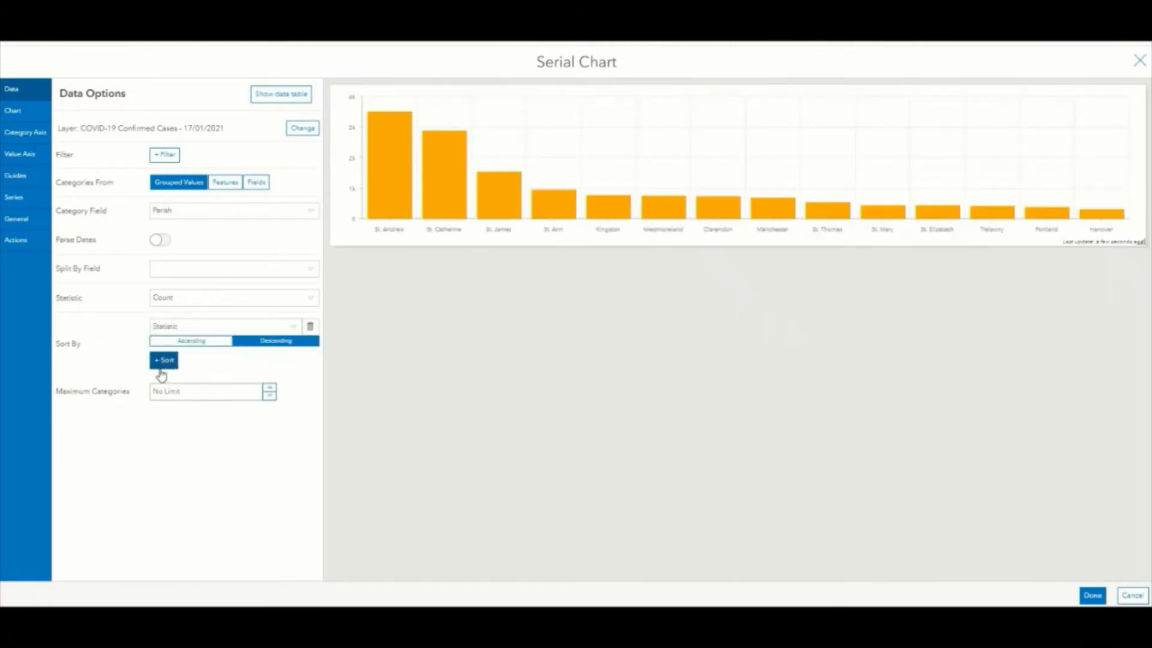
# Set the placement of the chart's category axis labels to Staggered.
pyautogui.click(14, 114)
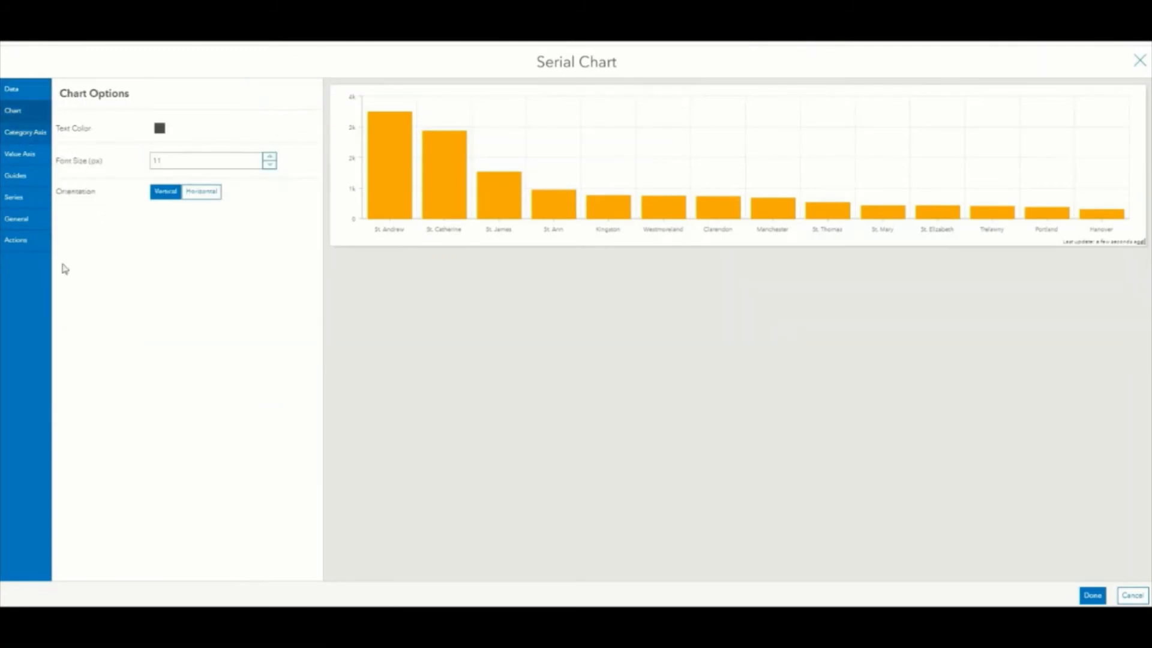
pyautogui.click(27, 134)
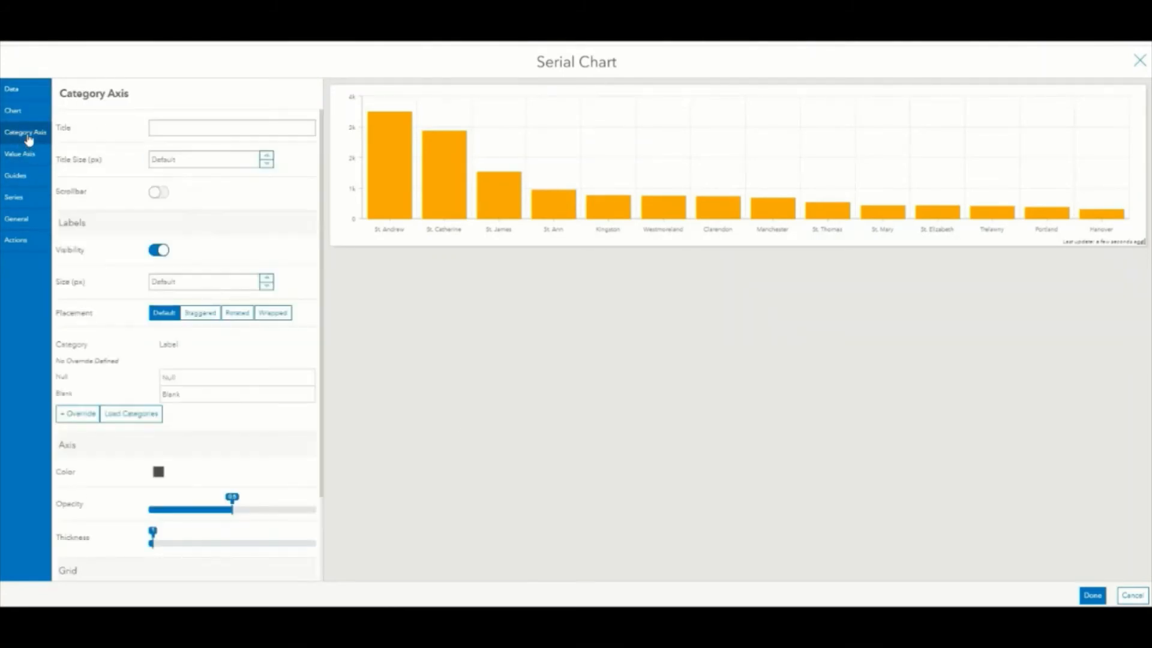
pyautogui.click(200, 313)
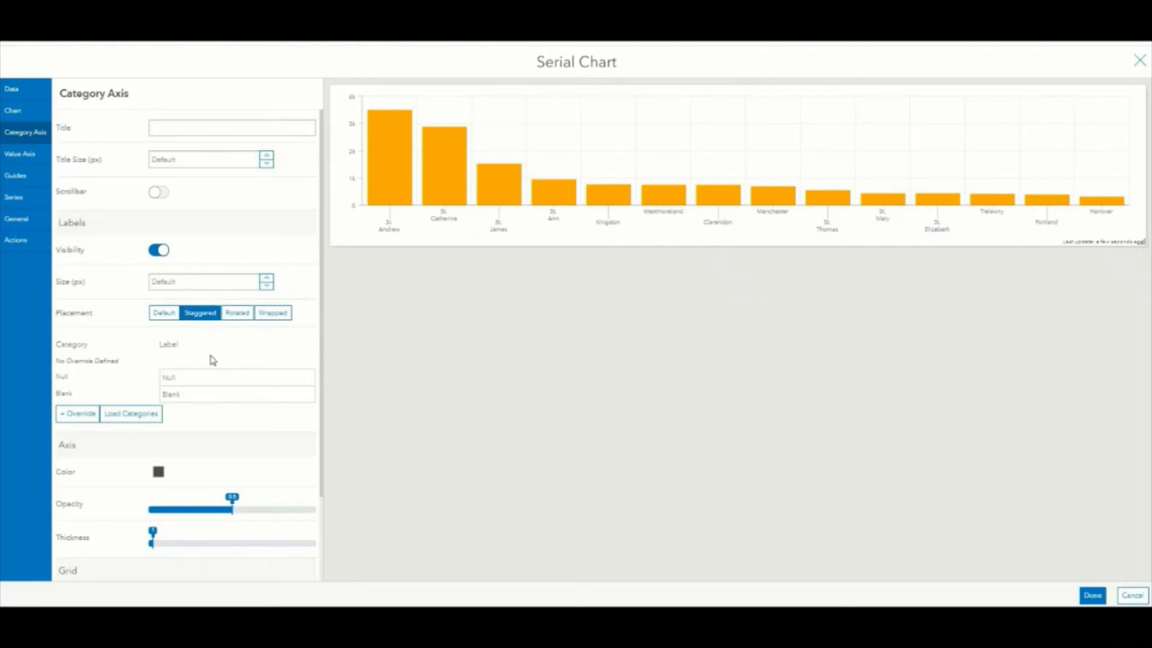
# Color the chart's bars by category and apply the brown-to-red-to-cream color ramp to the parishes.
pyautogui.click(17, 157)
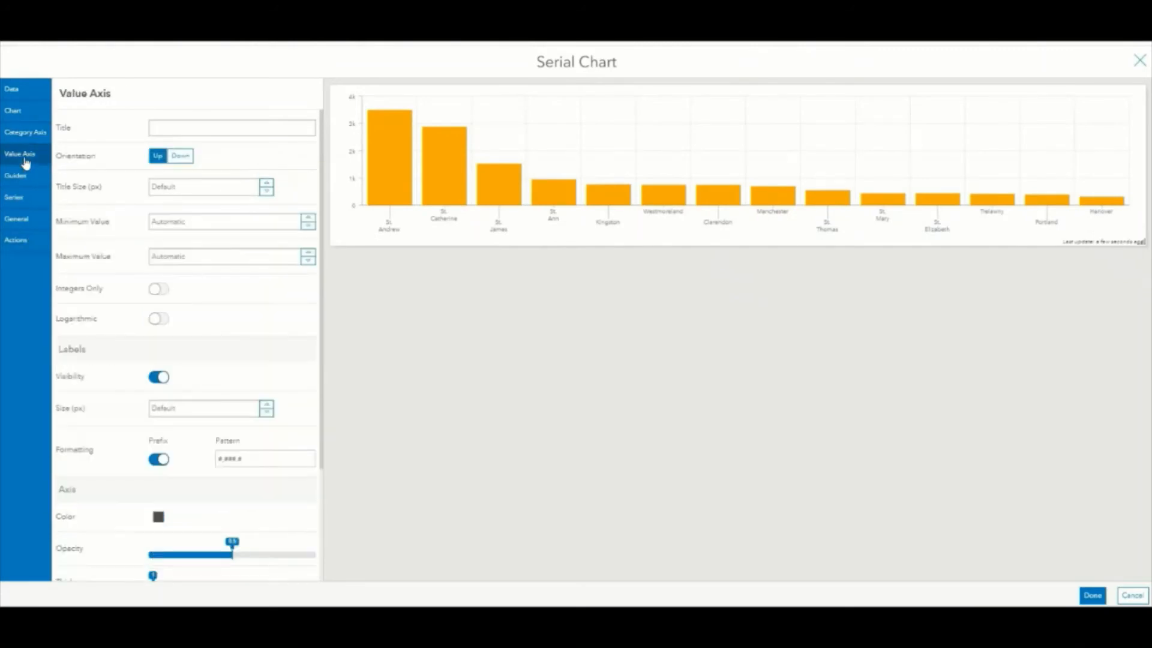
pyautogui.click(17, 177)
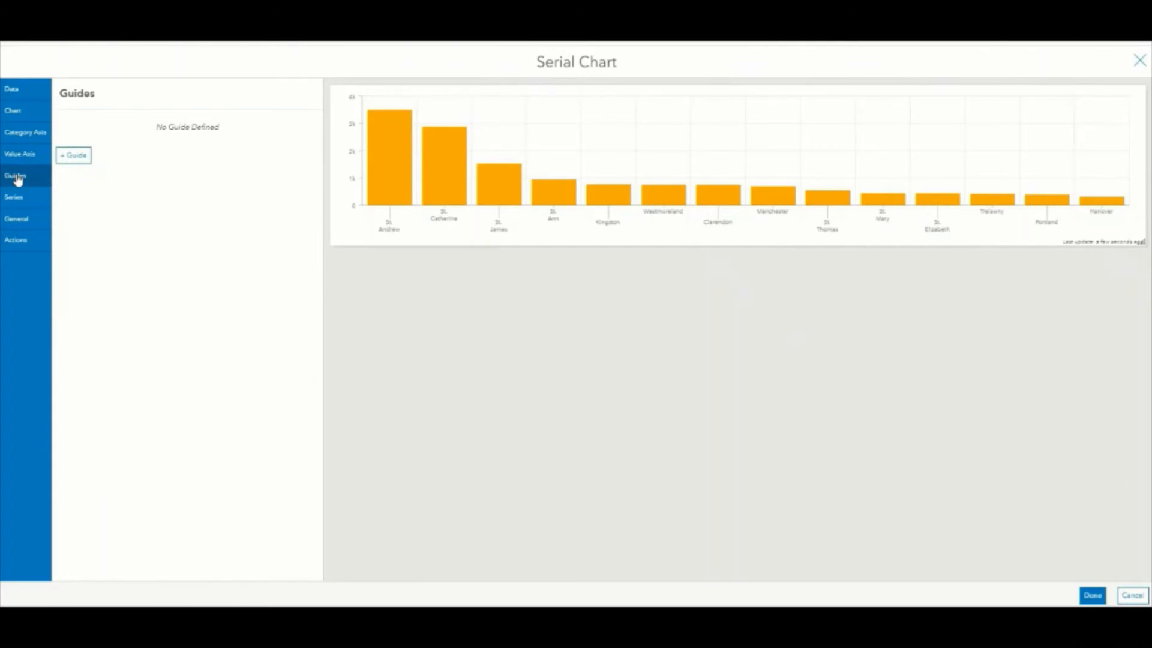
pyautogui.click(13, 199)
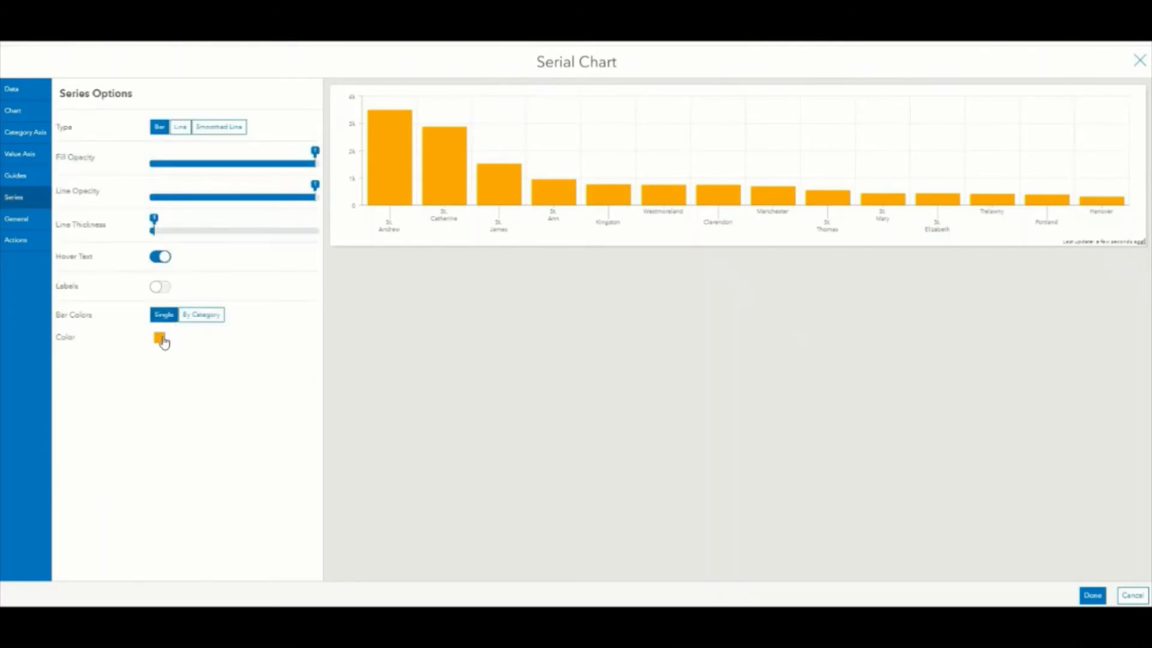
pyautogui.click(196, 315)
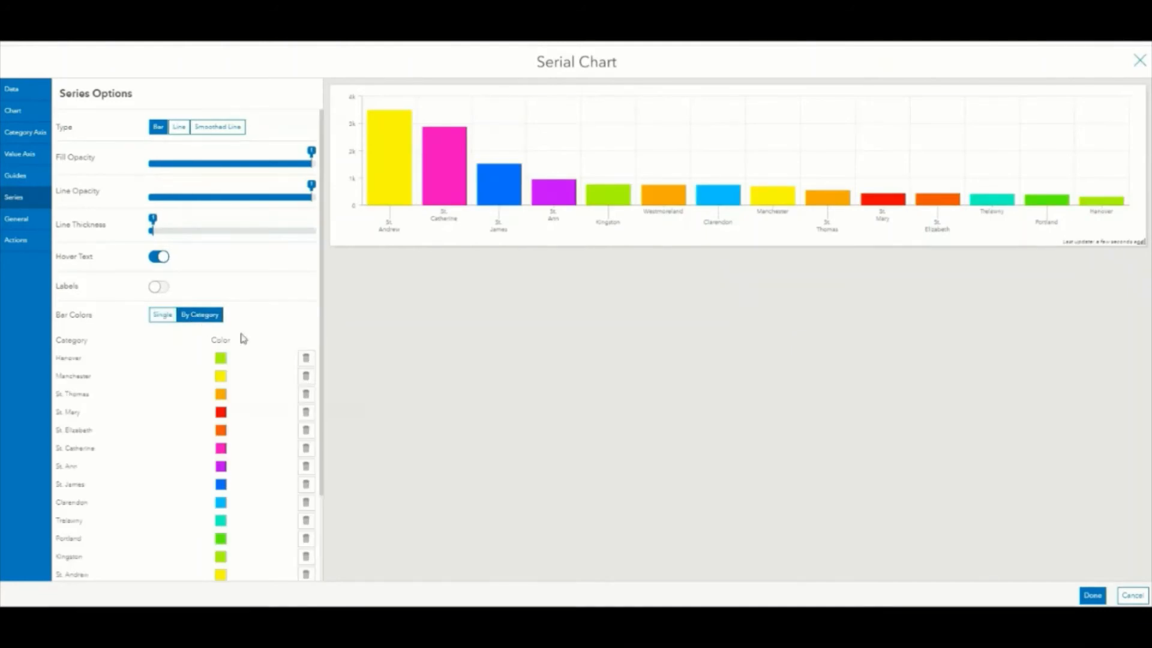
pyautogui.scroll(-2, 252, 372)
pyautogui.click(290, 562)
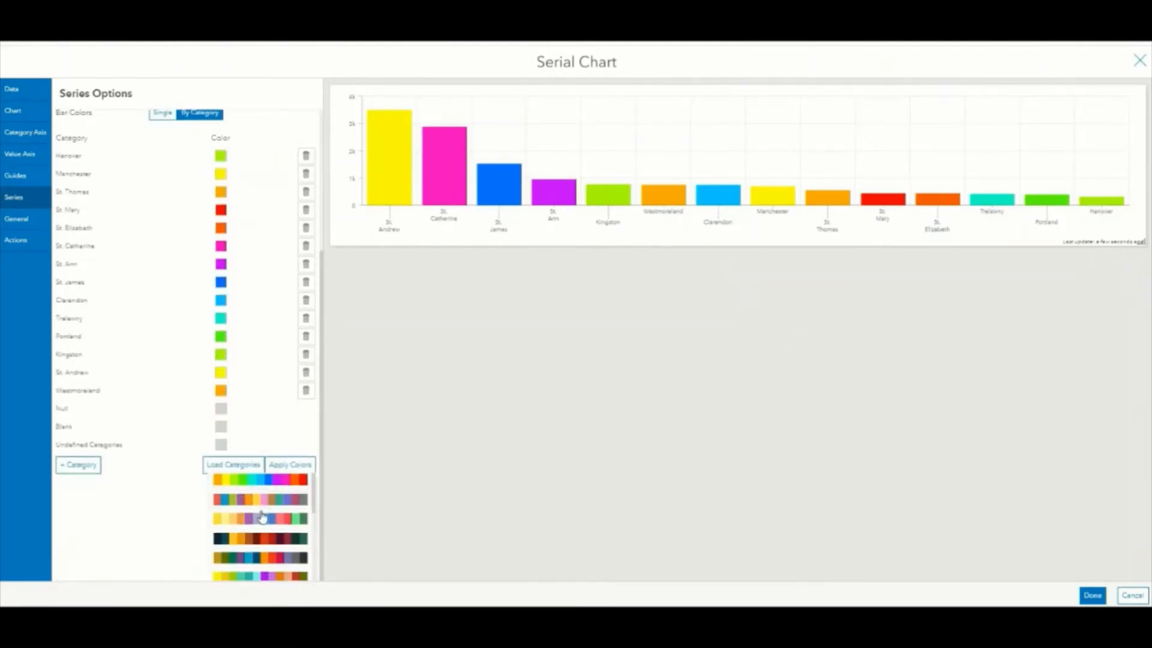
pyautogui.scroll(-1, 266, 547)
pyautogui.click(261, 559)
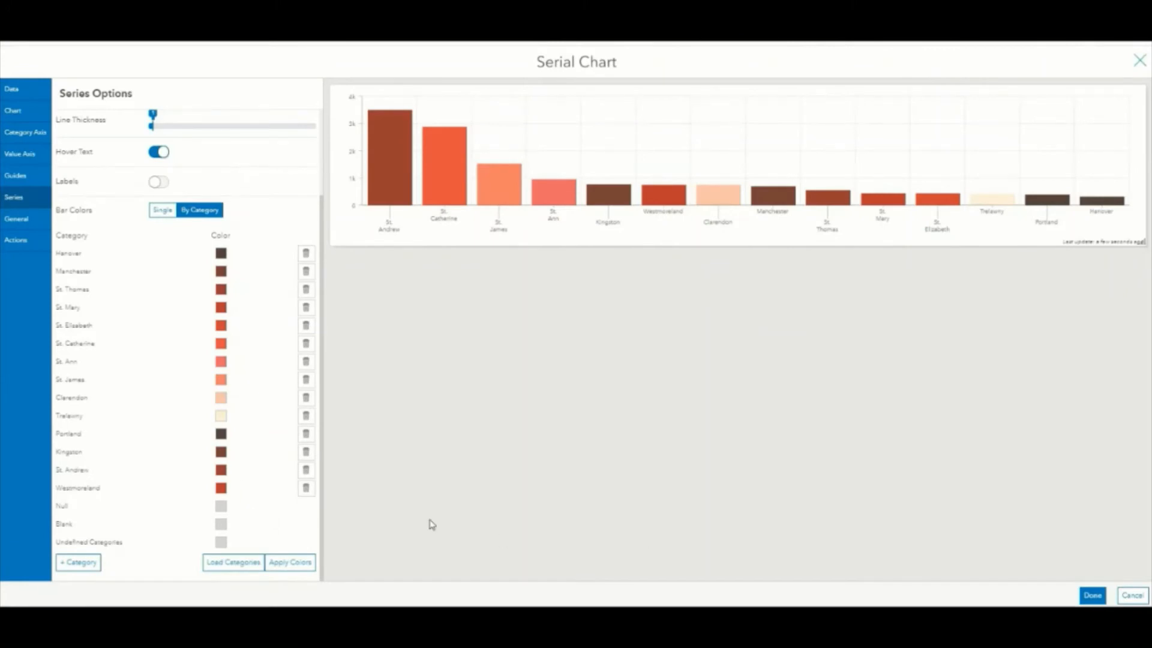
# Name the serial chart element "Cases by Parish".
pyautogui.click(27, 220)
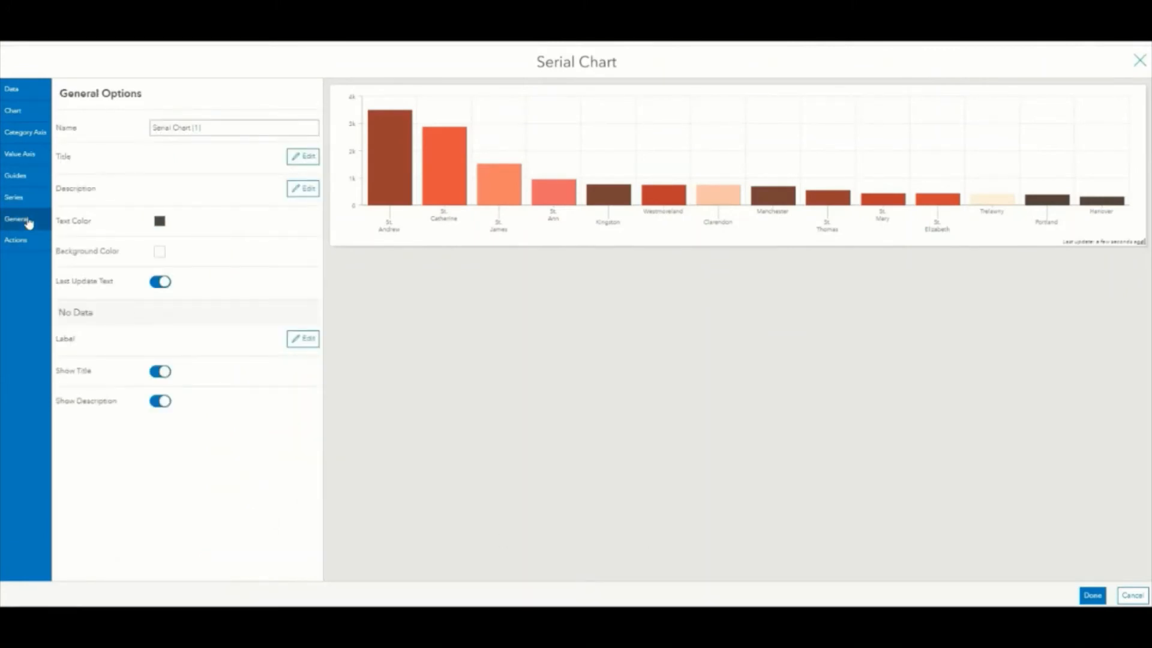
pyautogui.moveTo(221, 127); pyautogui.dragTo(129, 137)
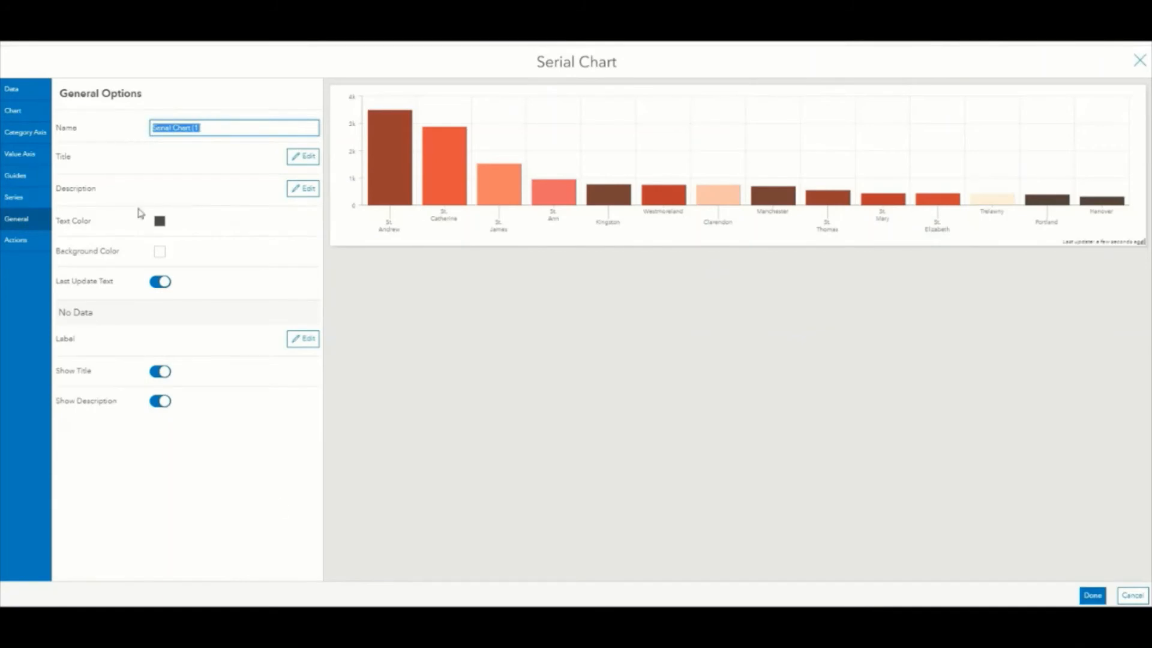
pyautogui.write('Cases by Parish')
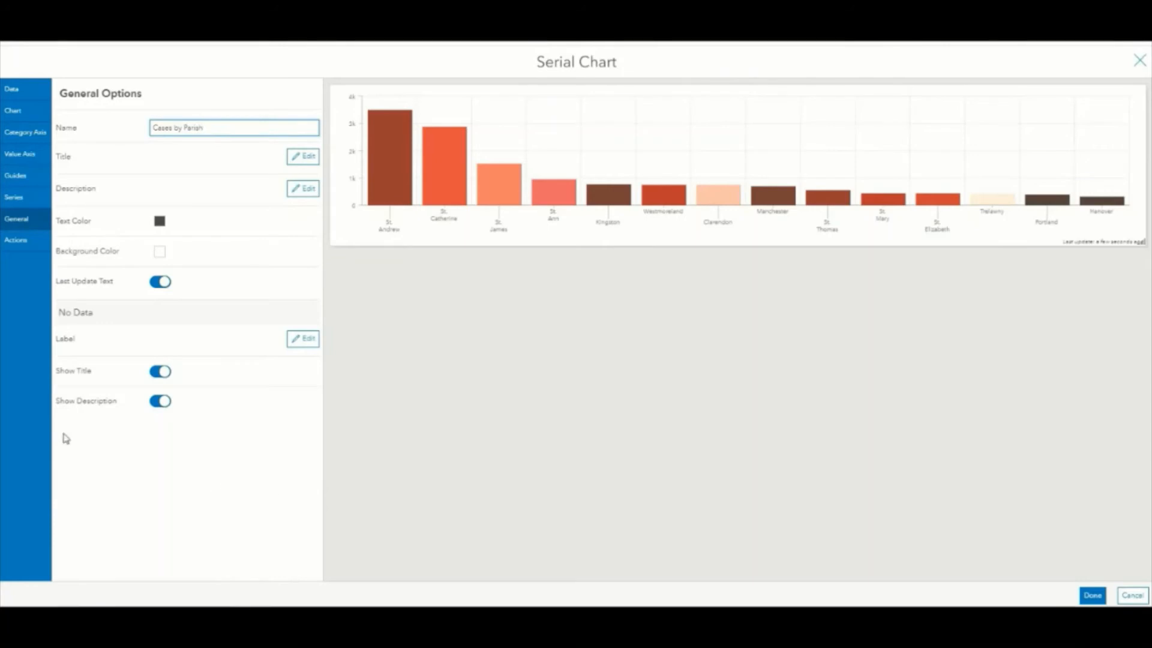
# Allow multiple selection in the chart, make it filter the COVID-19 Confirmed Cases map layer and all four case indicators, and finish its configuration.
pyautogui.click(10, 248)
pyautogui.click(195, 127)
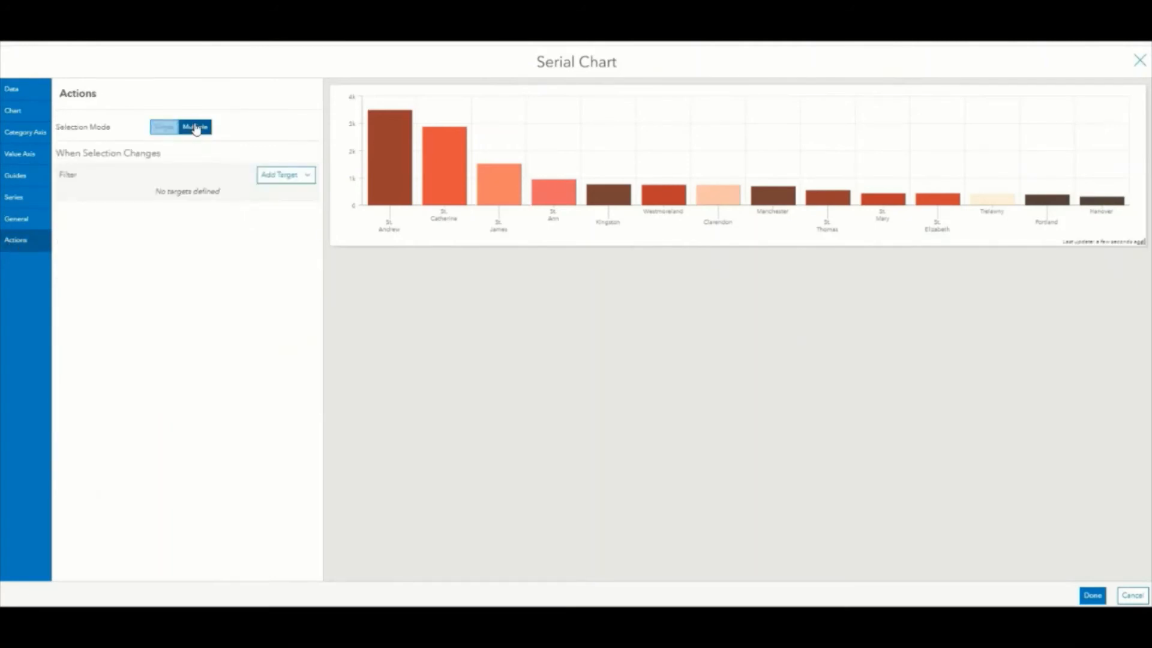
pyautogui.click(305, 175)
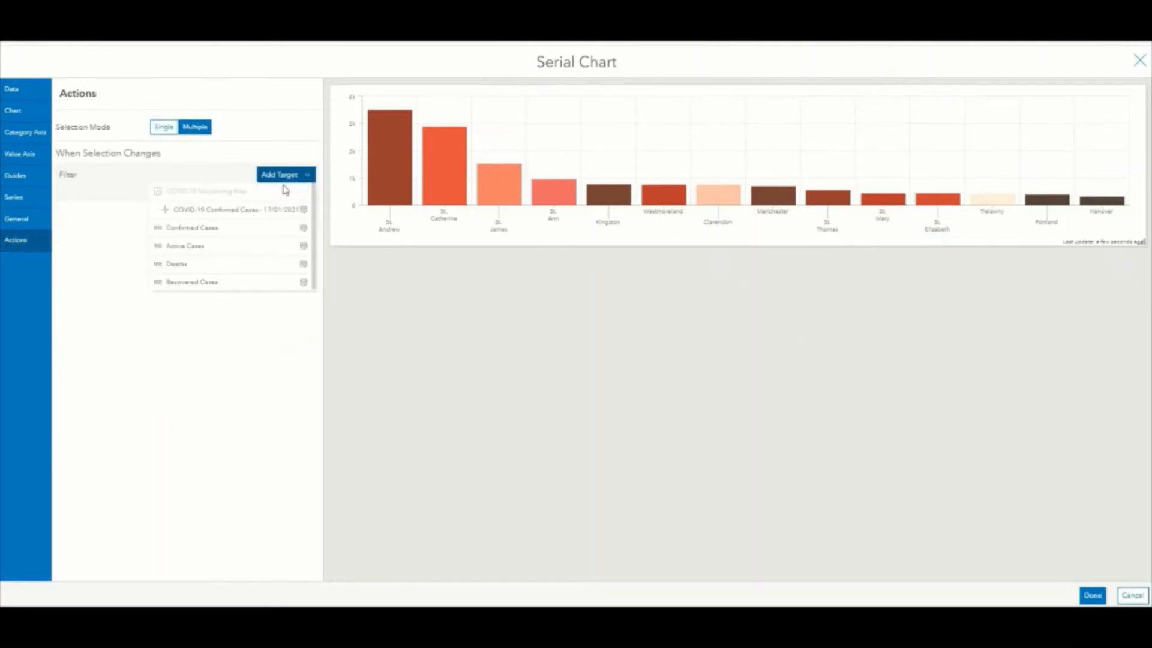
pyautogui.click(218, 210)
pyautogui.click(277, 175)
pyautogui.click(261, 192)
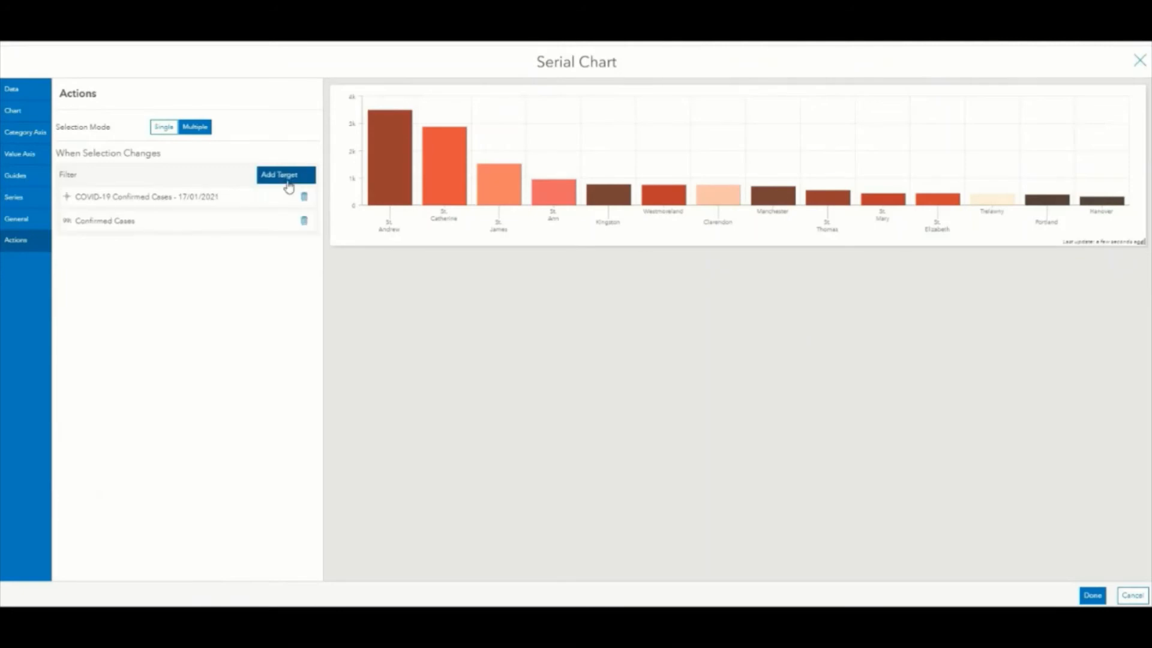
pyautogui.click(286, 175)
pyautogui.click(271, 198)
pyautogui.click(288, 175)
pyautogui.click(259, 192)
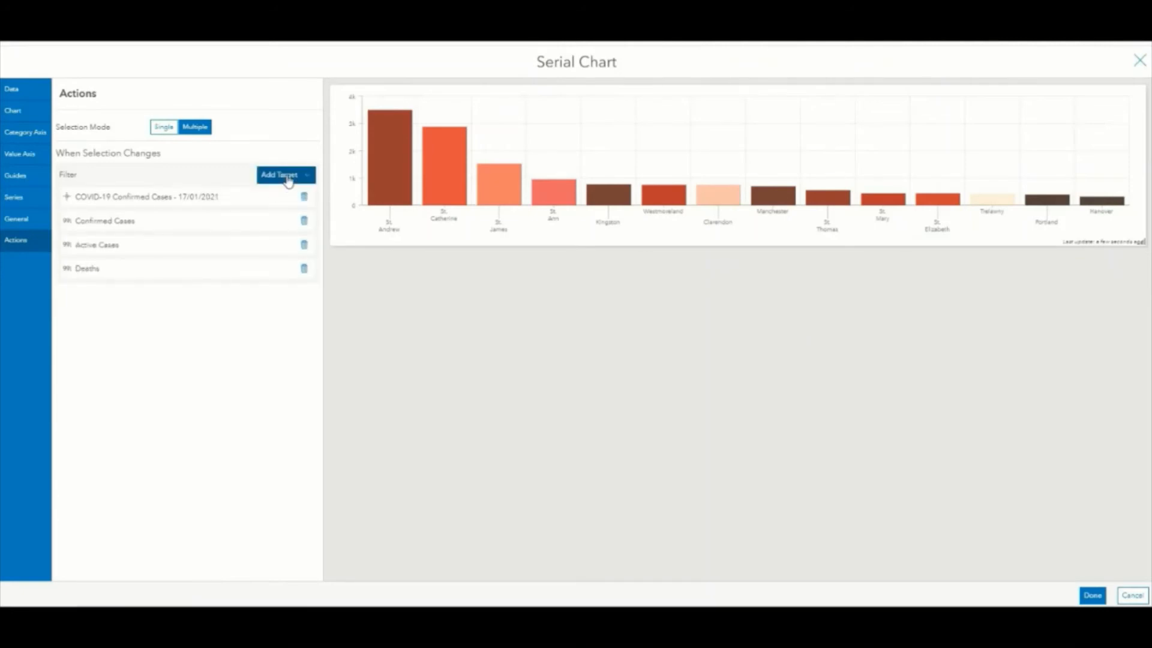
pyautogui.click(288, 174)
pyautogui.click(262, 193)
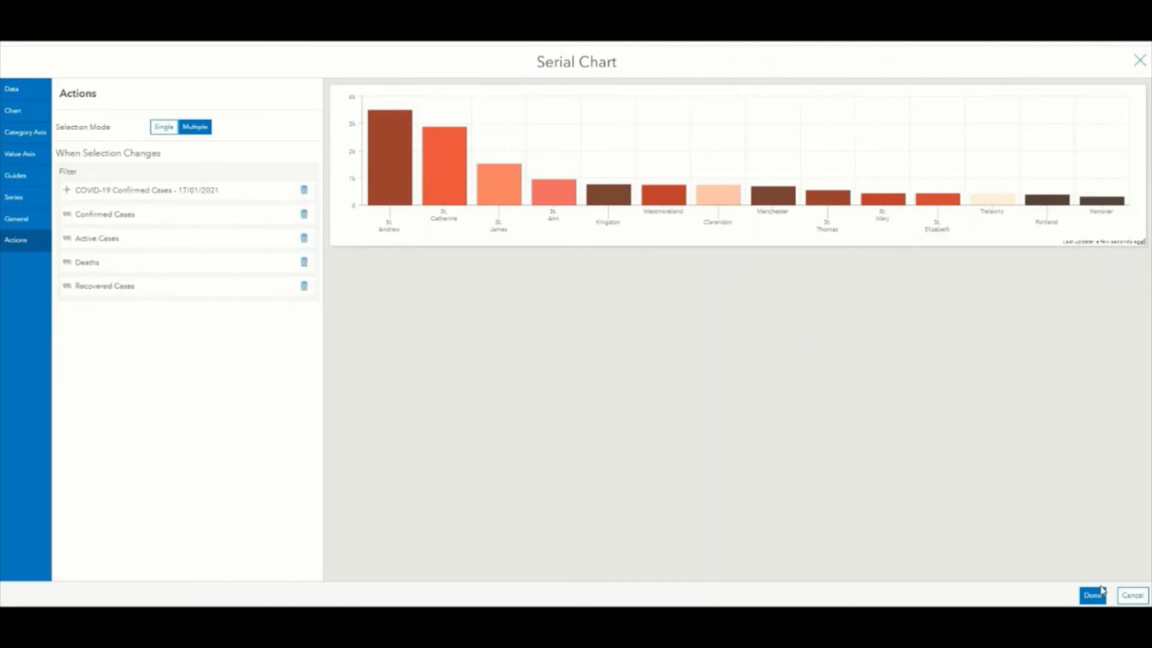
pyautogui.click(1091, 600)
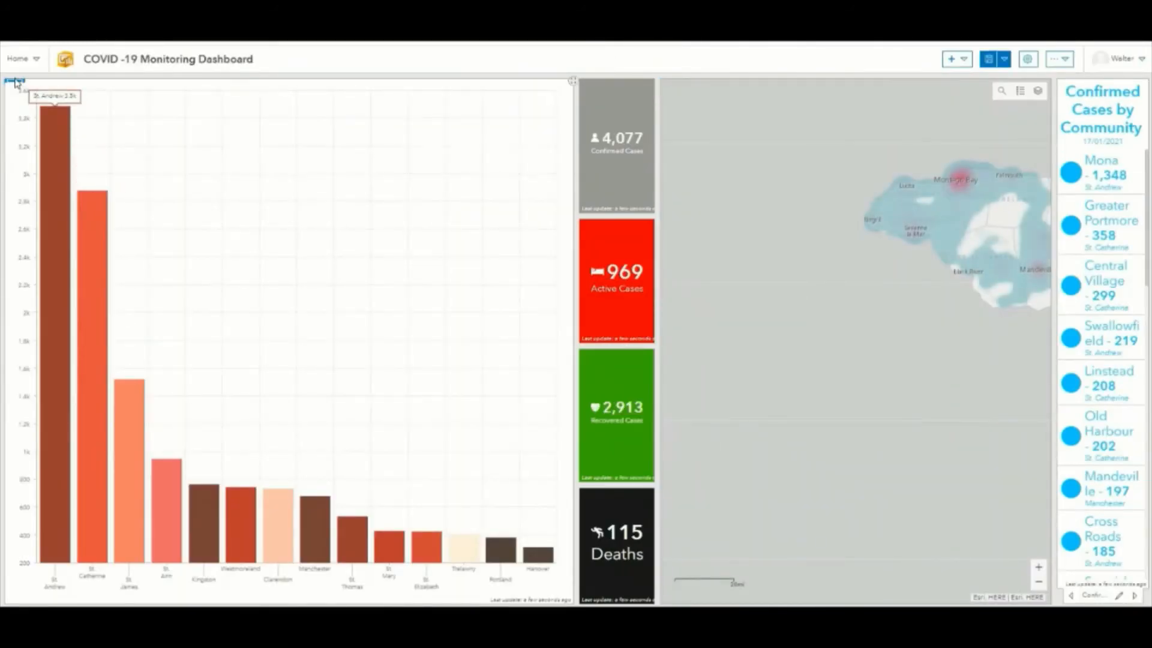
# Dock the parish bar chart beneath the map and shrink its height to give the map more room.
pyautogui.moveTo(11, 87)
pyautogui.moveTo(11, 88); pyautogui.dragTo(860, 587)
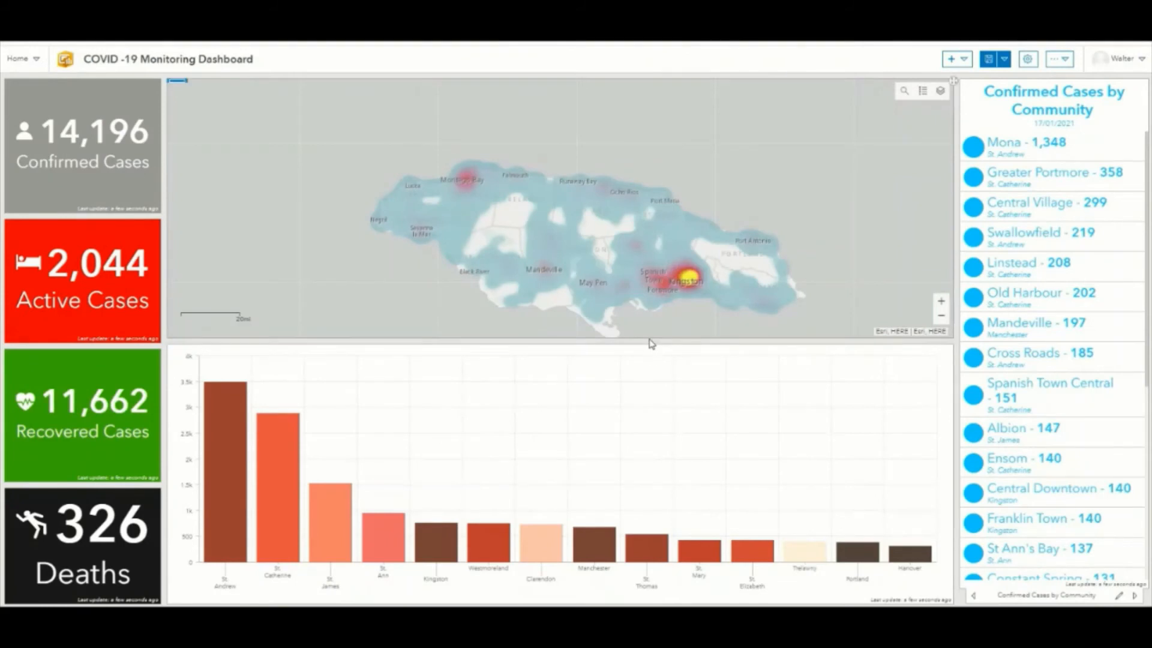
pyautogui.moveTo(642, 341); pyautogui.dragTo(720, 413)
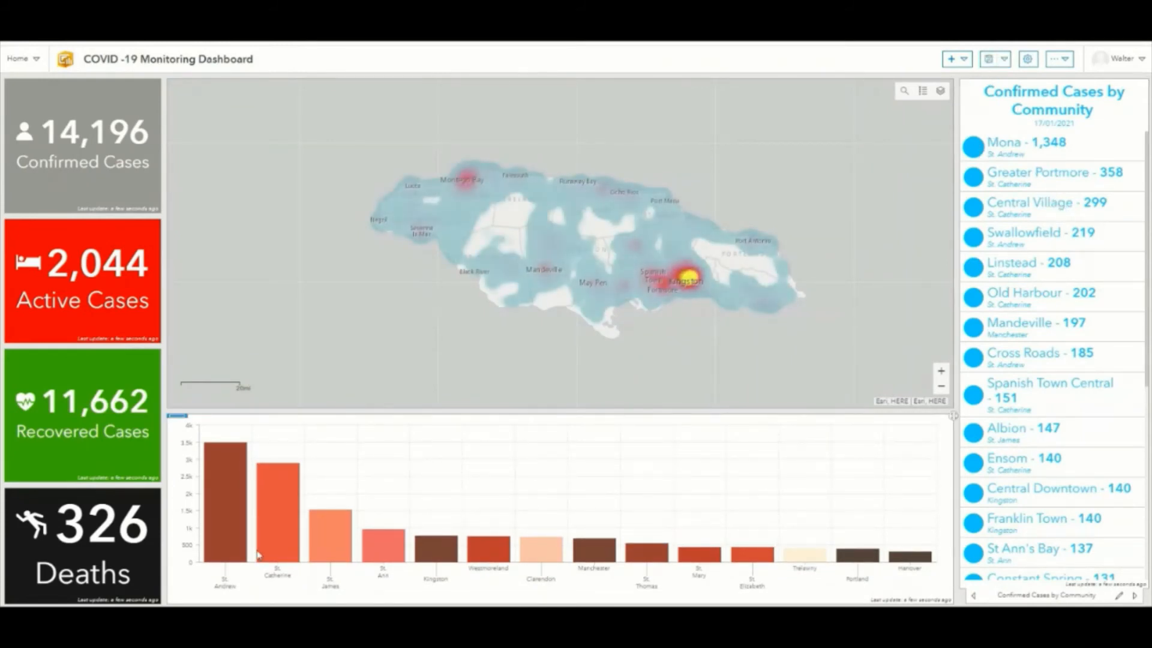
# Test the bar chart's filtering by selecting the St. Andrew and St. Catherine bars, and clear the selection.
pyautogui.click(229, 478)
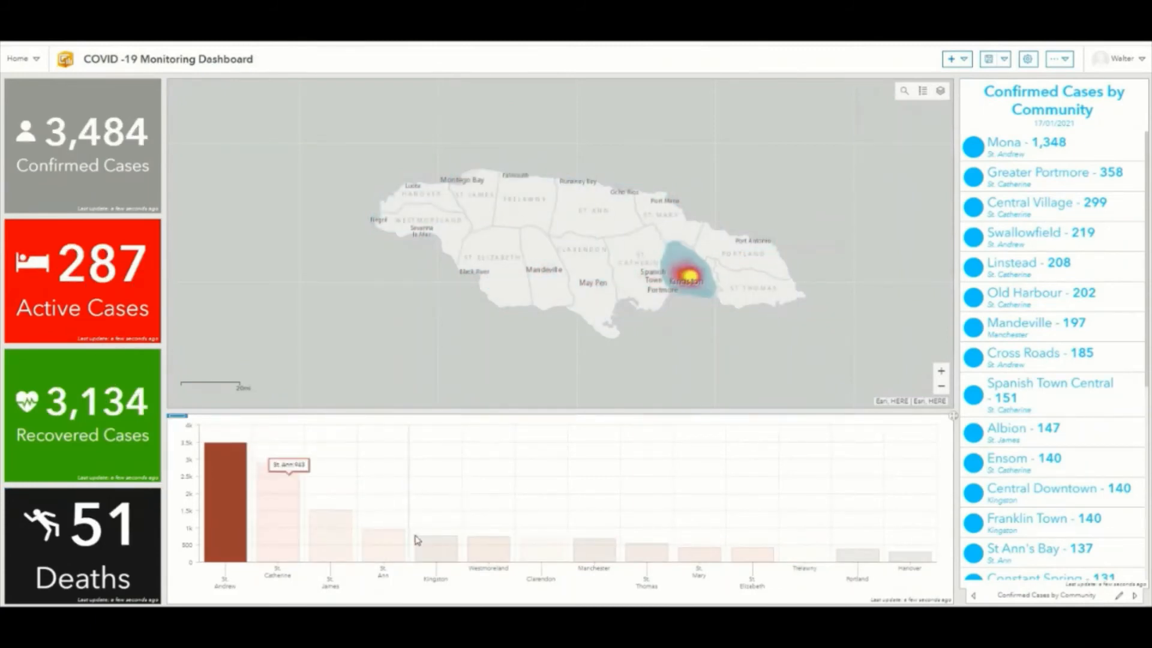
pyautogui.click(281, 541)
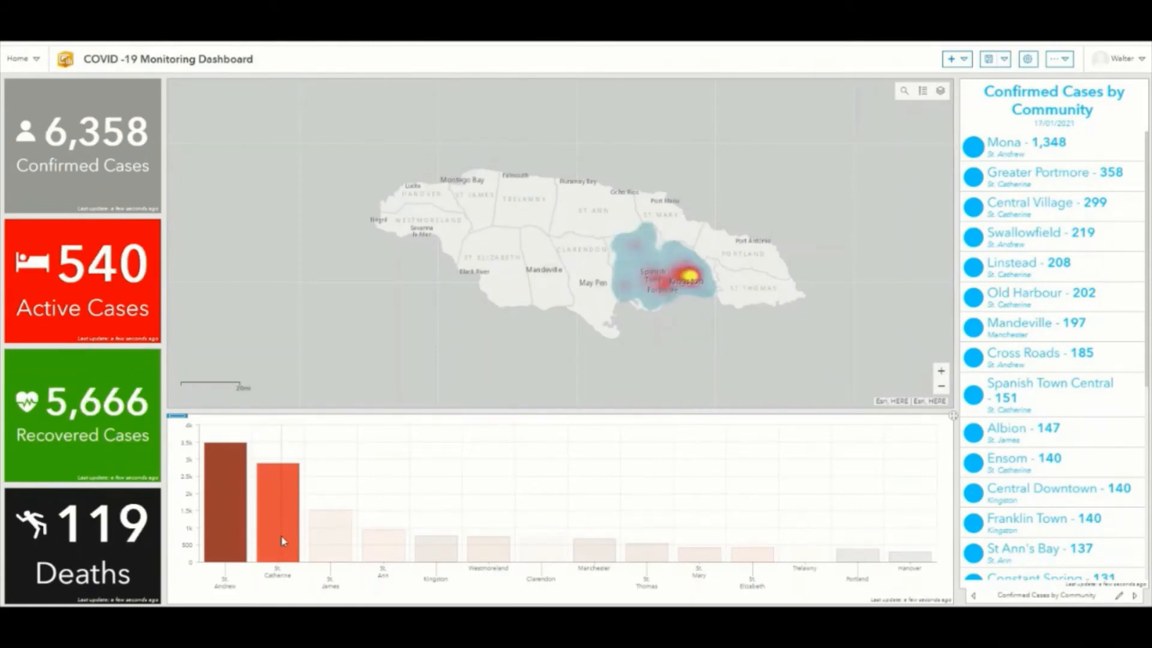
pyautogui.click(282, 541)
pyautogui.click(347, 460)
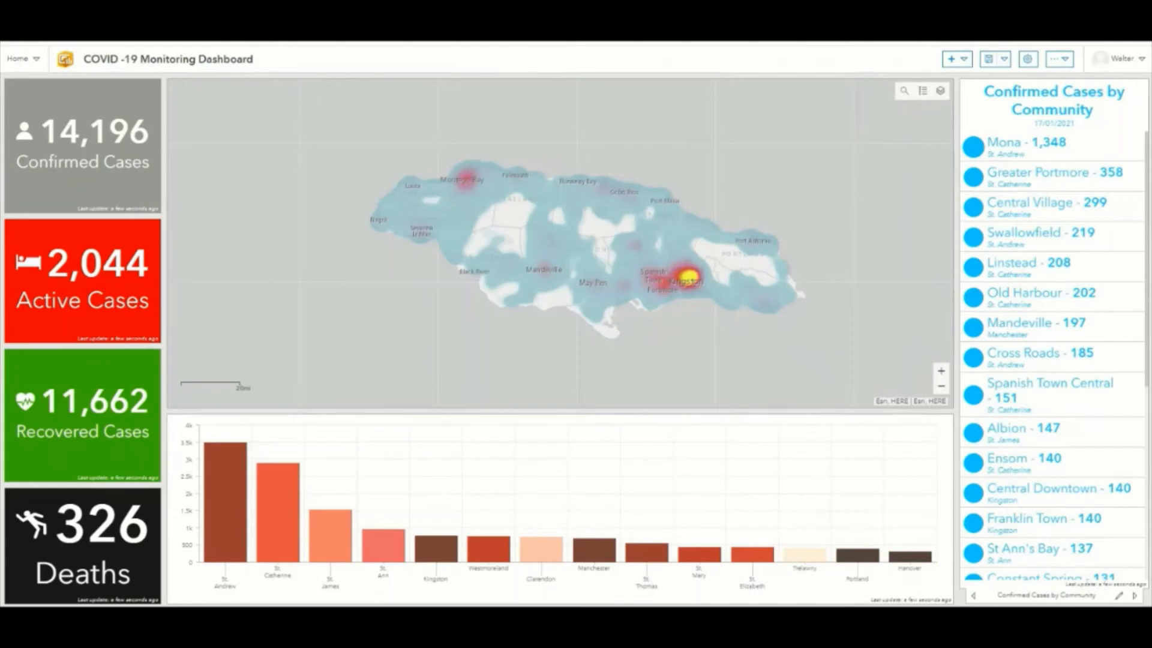
# Add a pie chart based on the COVID-19 Confirmed Cases - 17/01/2021 layer with Sex as the category field.
pyautogui.click(956, 58)
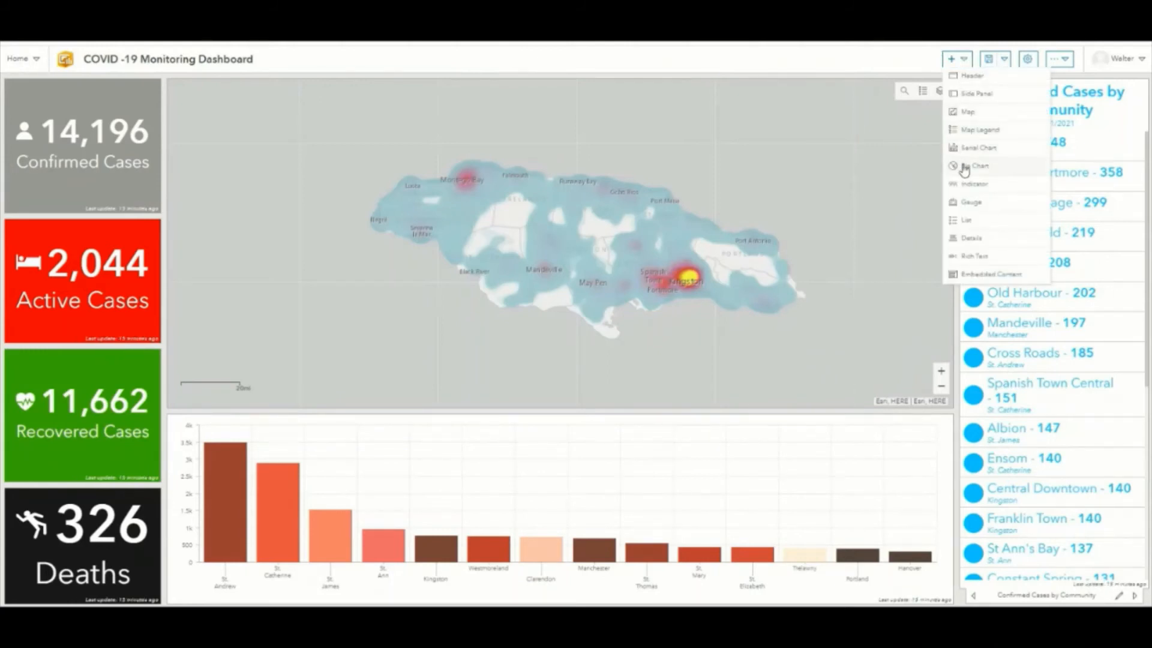
pyautogui.click(964, 167)
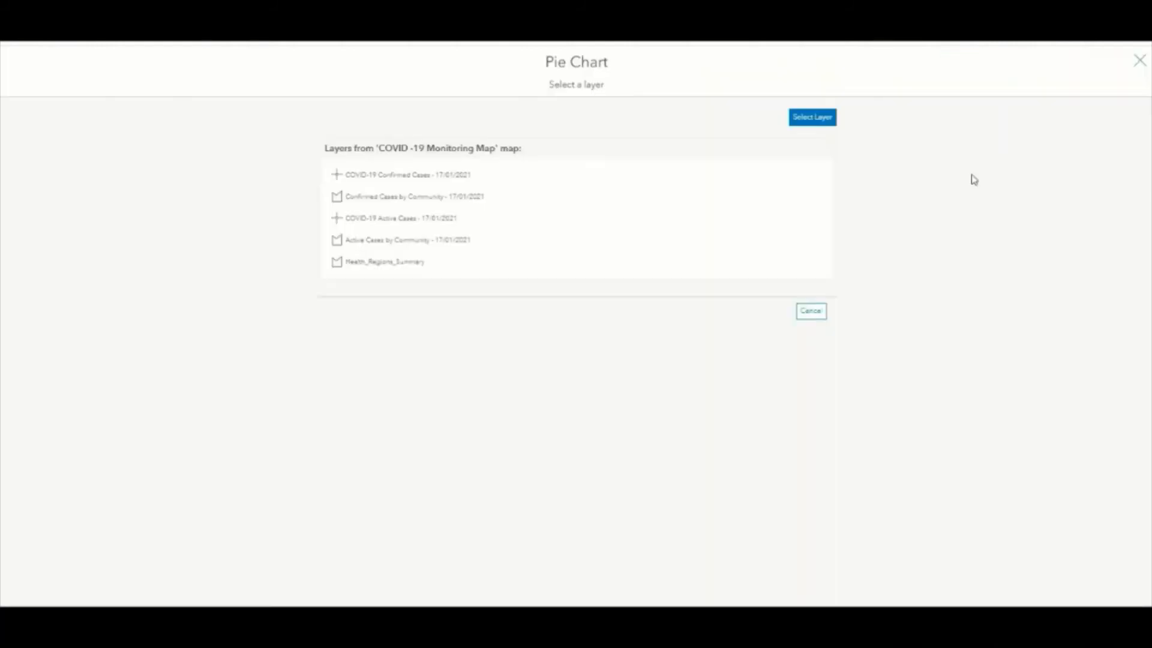
pyautogui.click(445, 181)
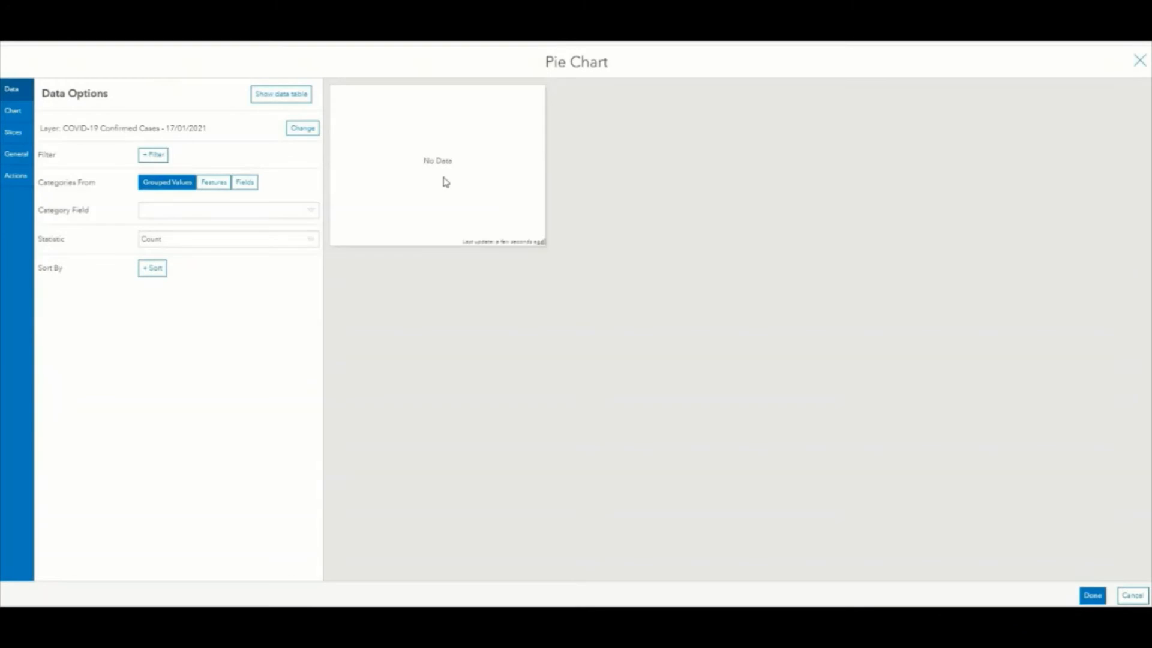
pyautogui.click(151, 211)
pyautogui.click(150, 281)
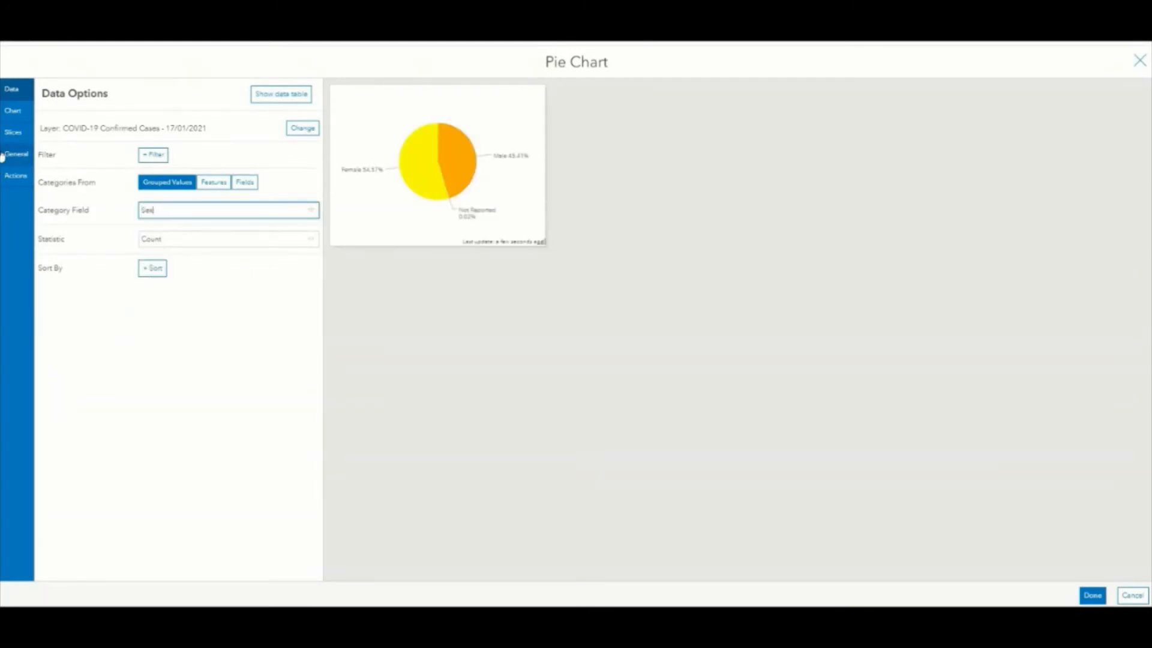
# Color the pie chart's Male slice red and its Female slice light red (#ff7f7f).
pyautogui.click(14, 132)
pyautogui.click(145, 183)
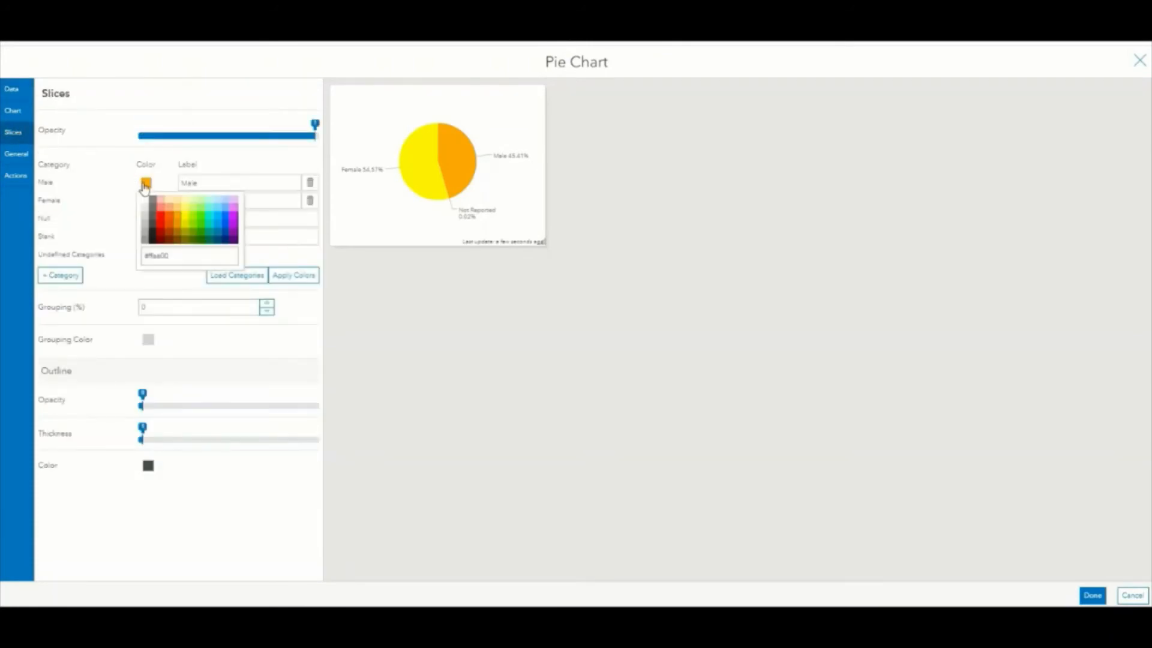
pyautogui.click(165, 222)
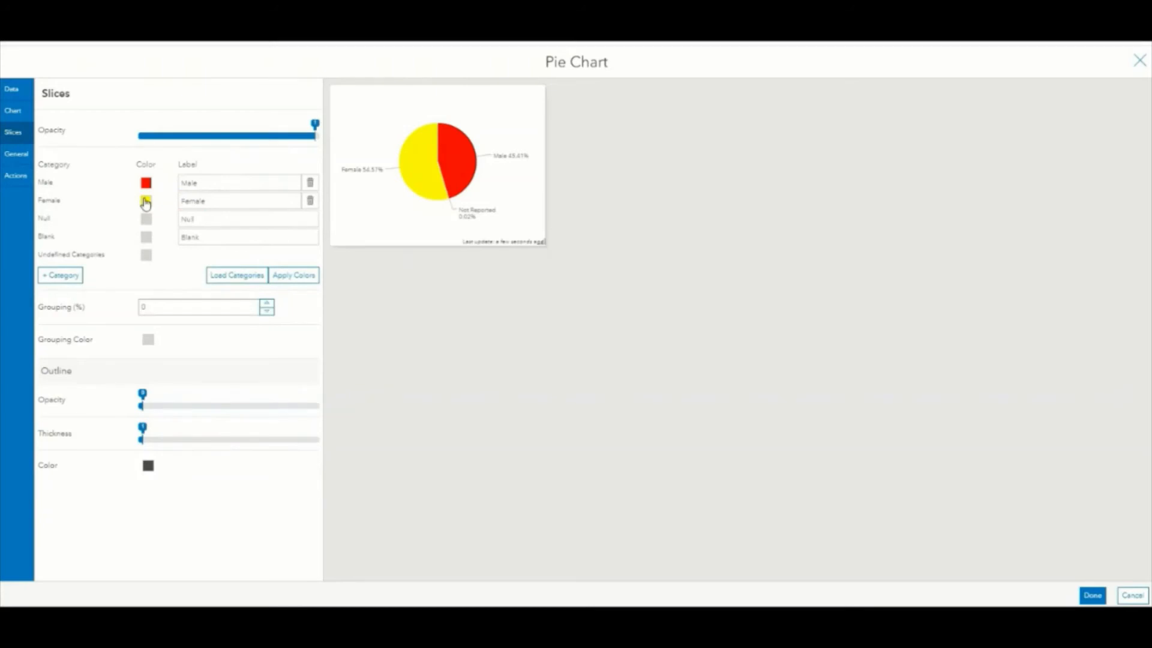
pyautogui.click(146, 200)
pyautogui.click(159, 231)
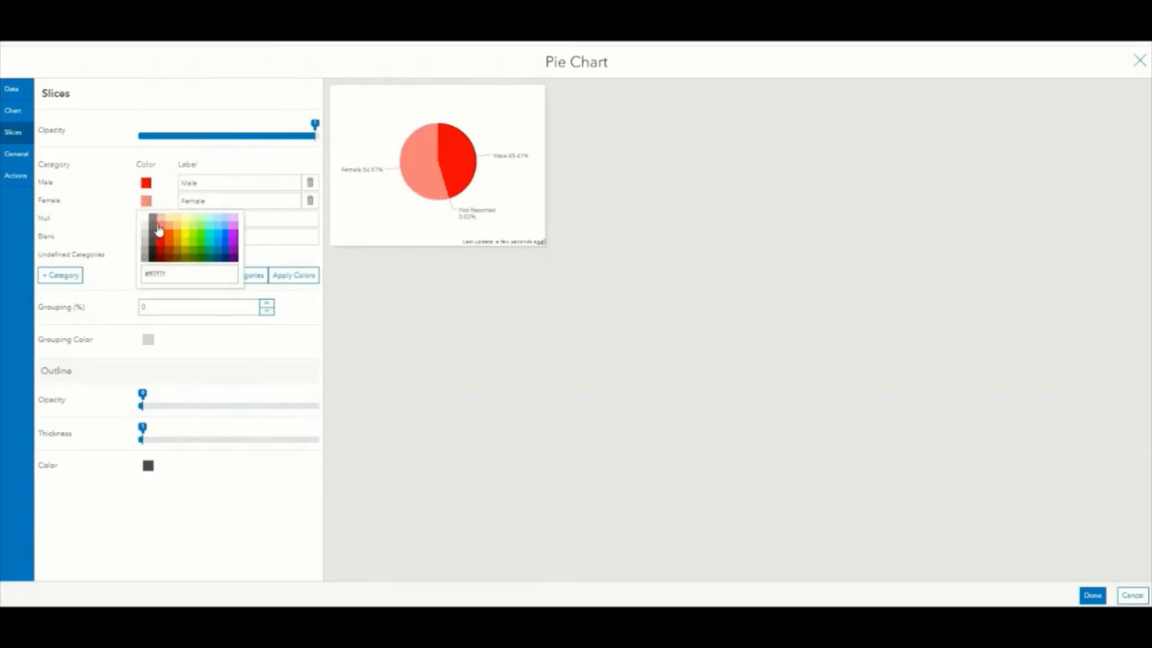
pyautogui.click(299, 257)
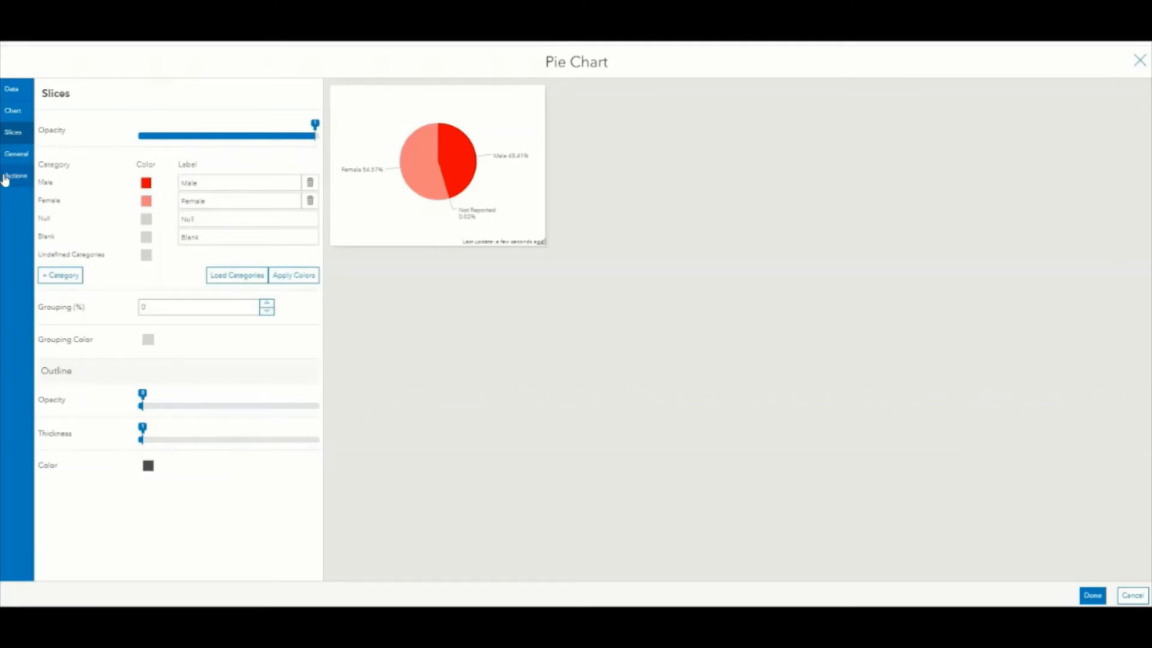
# Name the pie chart element "Cases by Gender".
pyautogui.click(16, 154)
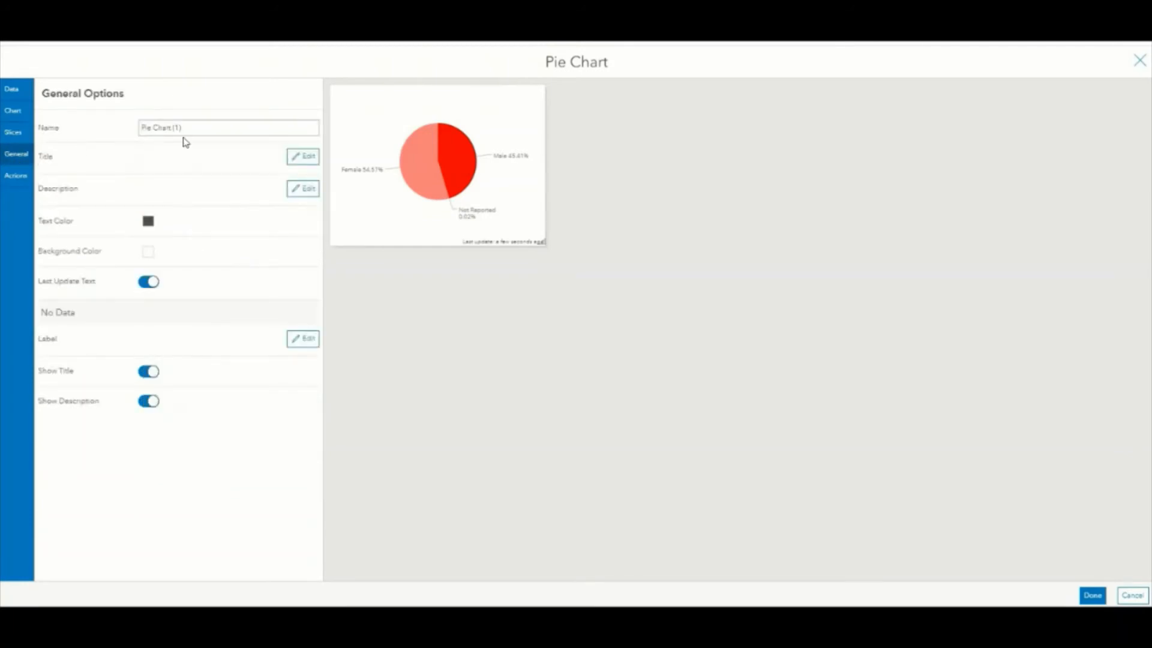
pyautogui.click(199, 127)
pyautogui.moveTo(199, 127); pyautogui.dragTo(125, 140)
pyautogui.write('Cases by Gender')
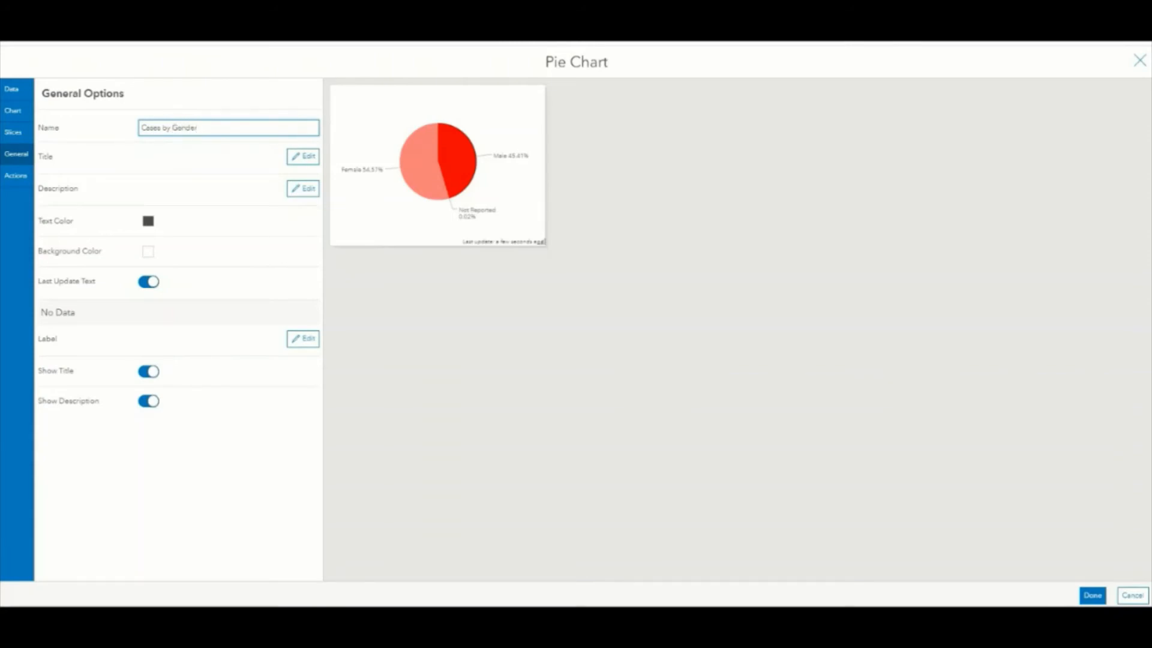
# Make the pie chart filter the COVID-19 Confirmed Cases map layer and the Confirmed, Active, Deaths and Recovered indicators, and finish its configuration.
pyautogui.click(18, 177)
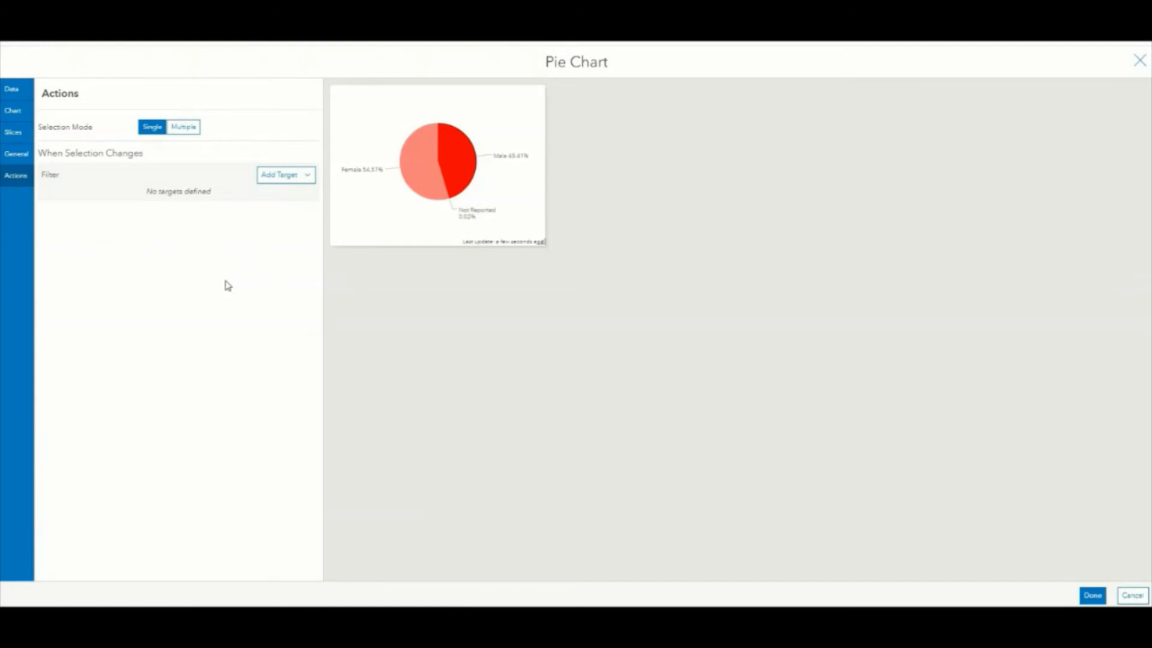
pyautogui.click(282, 175)
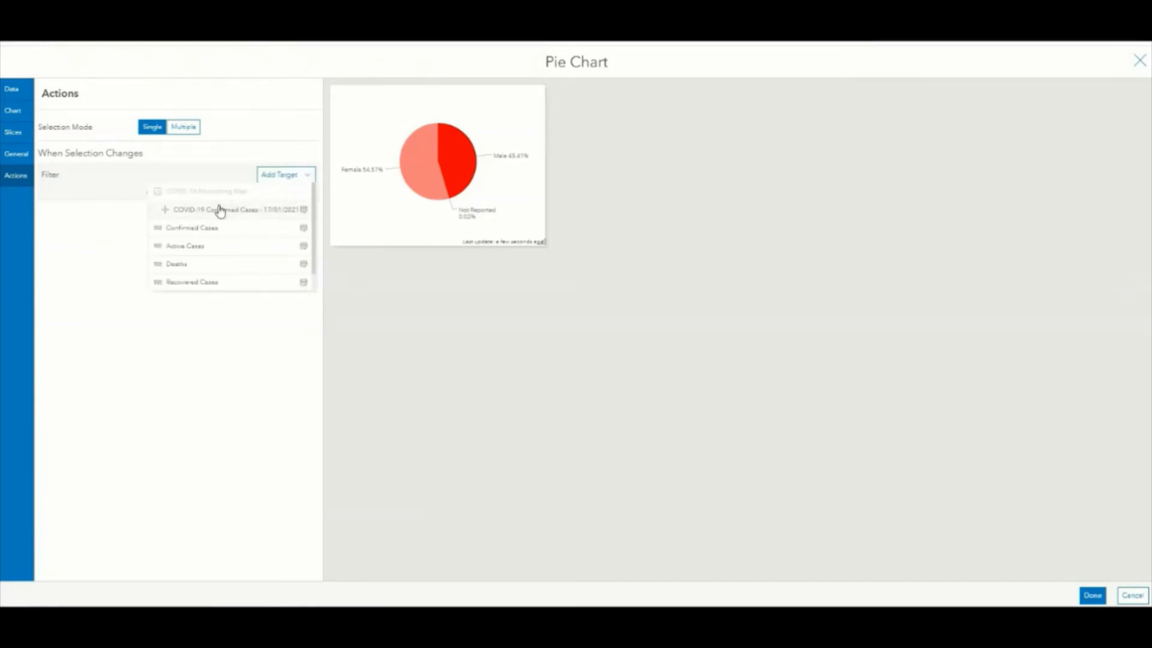
pyautogui.click(218, 210)
pyautogui.click(297, 178)
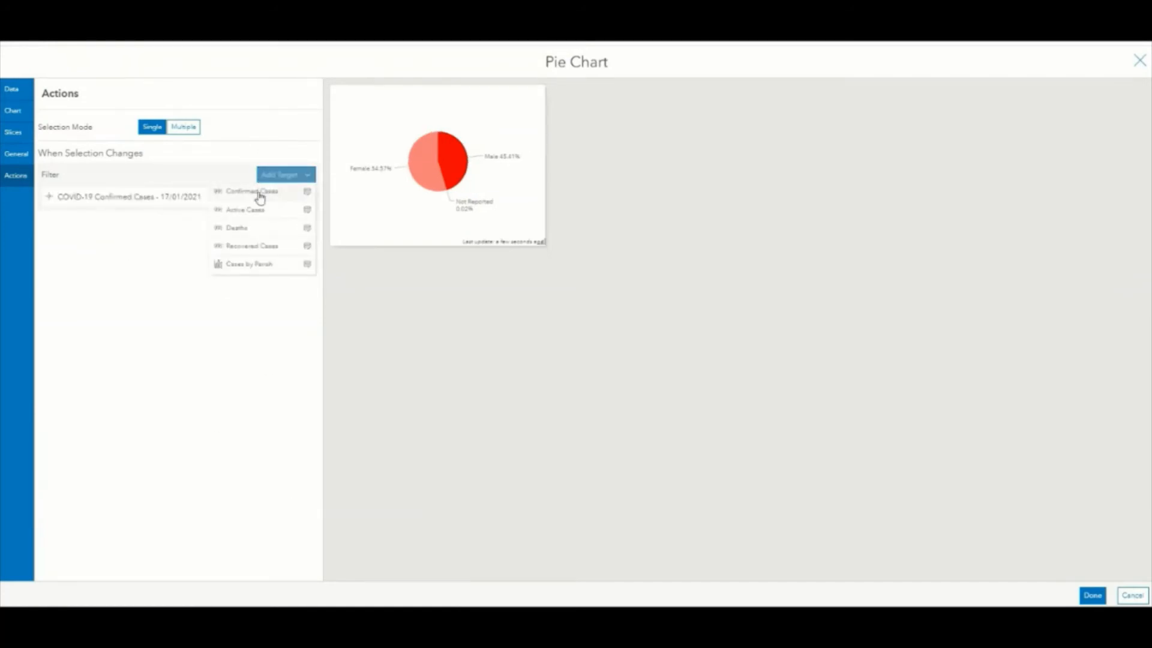
pyautogui.click(246, 196)
pyautogui.click(283, 177)
pyautogui.click(260, 196)
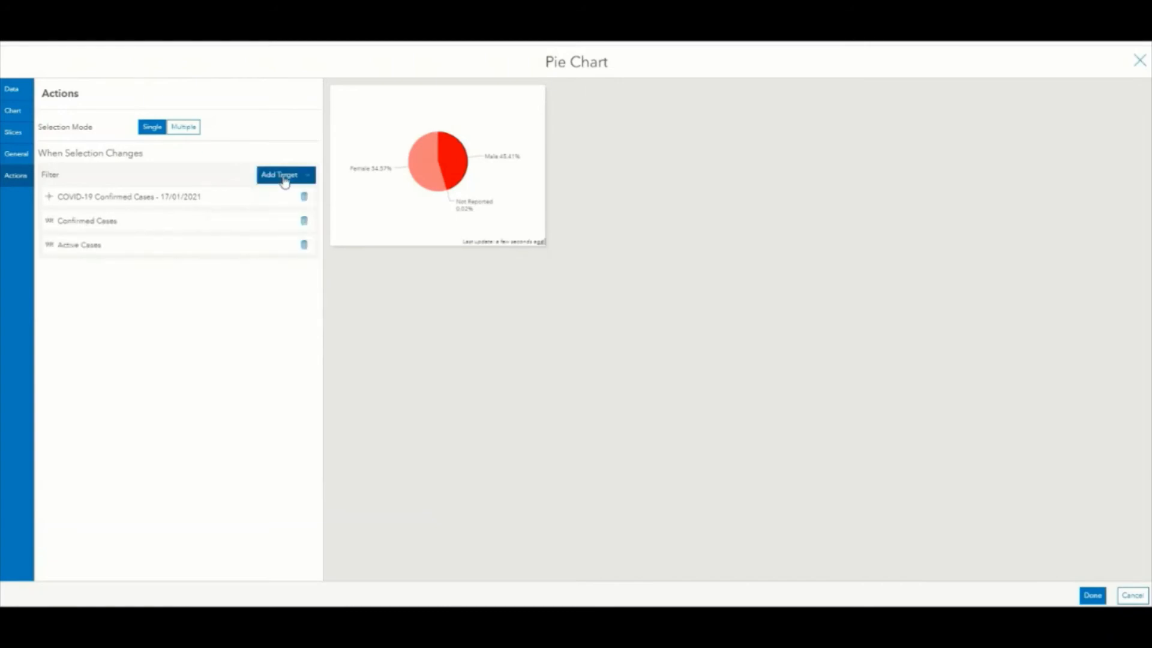
pyautogui.click(283, 178)
pyautogui.click(265, 196)
pyautogui.click(284, 176)
pyautogui.click(264, 192)
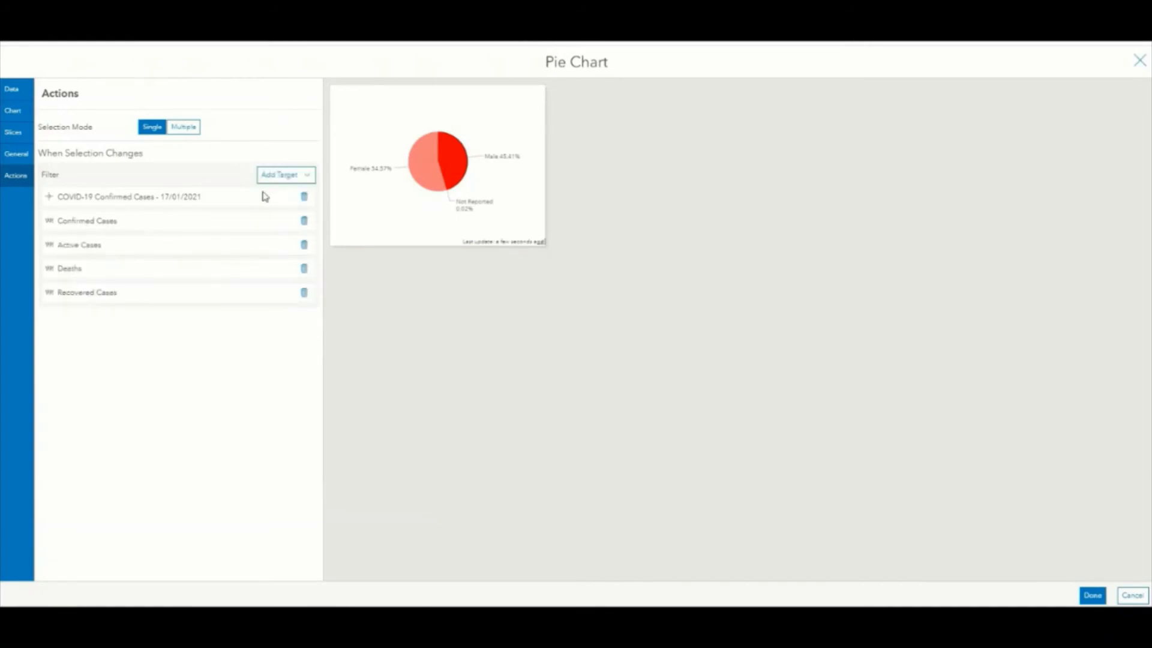
pyautogui.click(283, 180)
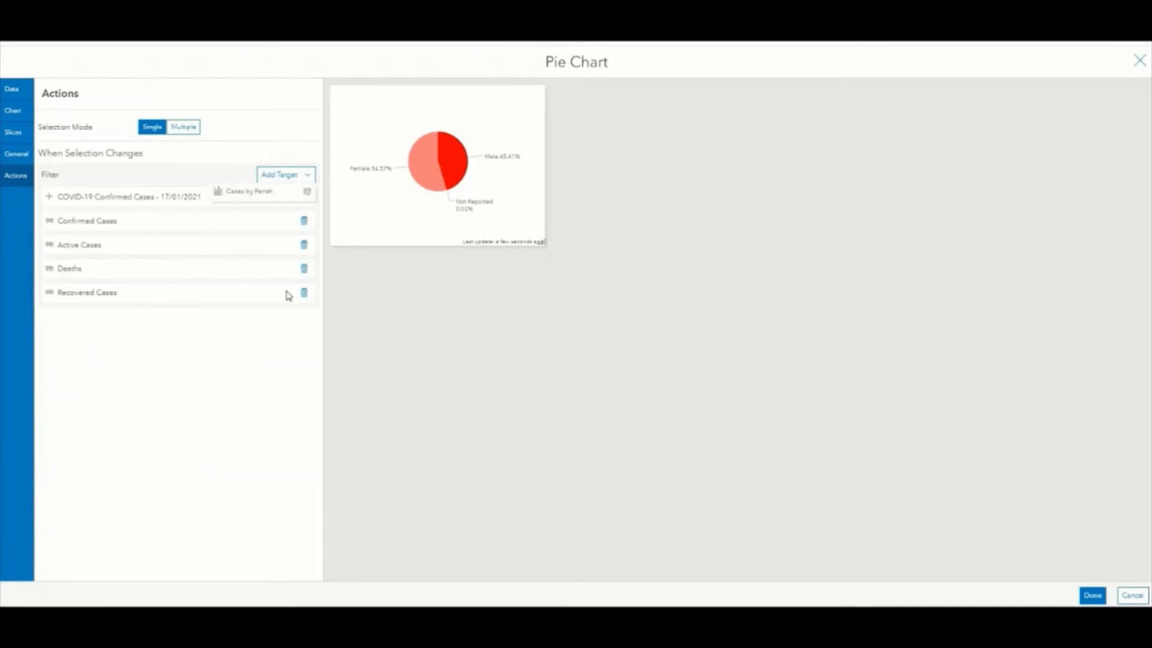
pyautogui.click(228, 375)
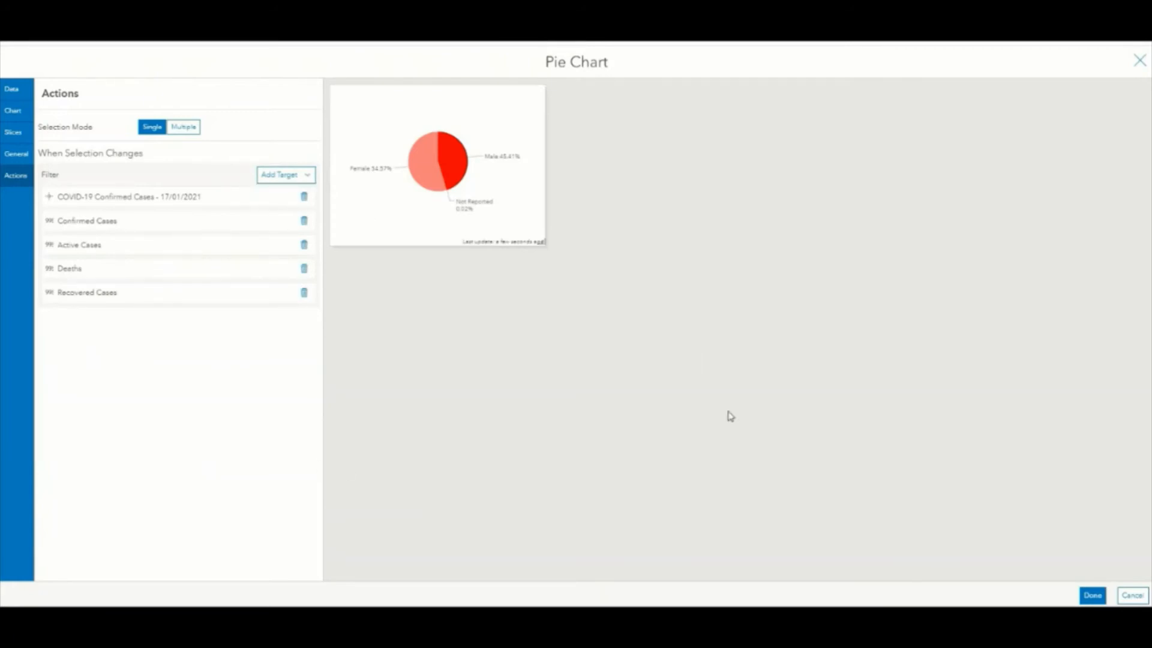
pyautogui.click(1092, 596)
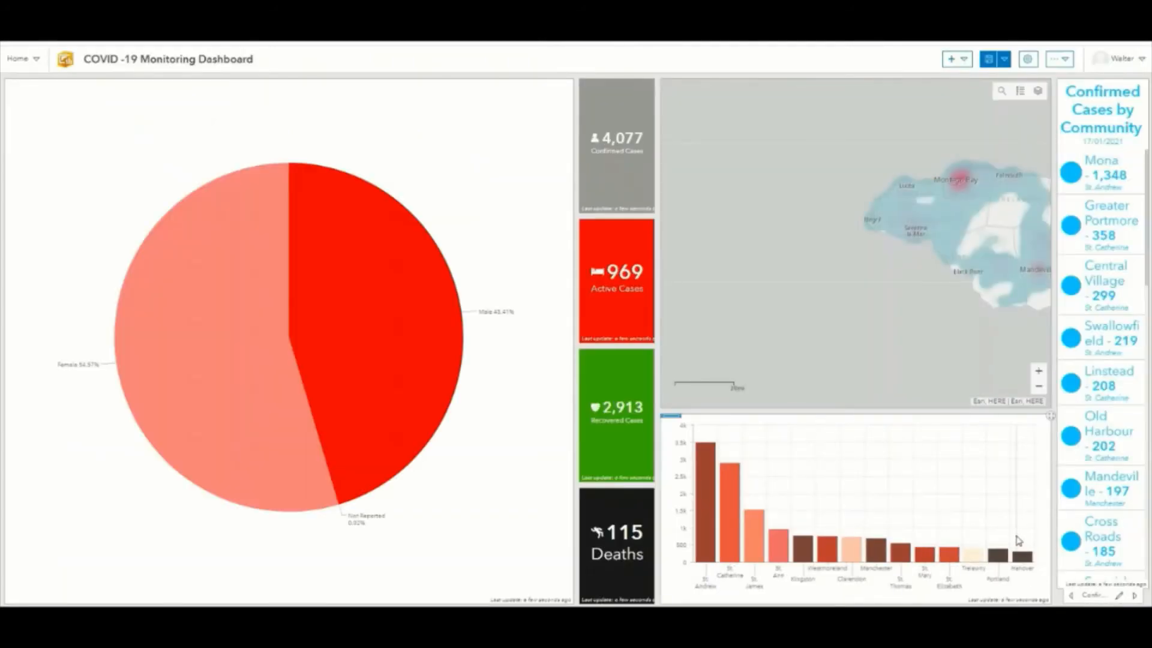
# Stack the pie chart with the bar chart below the map and label their tabs "Cases by Gender" and "Cases by Parish".
pyautogui.moveTo(13, 87)
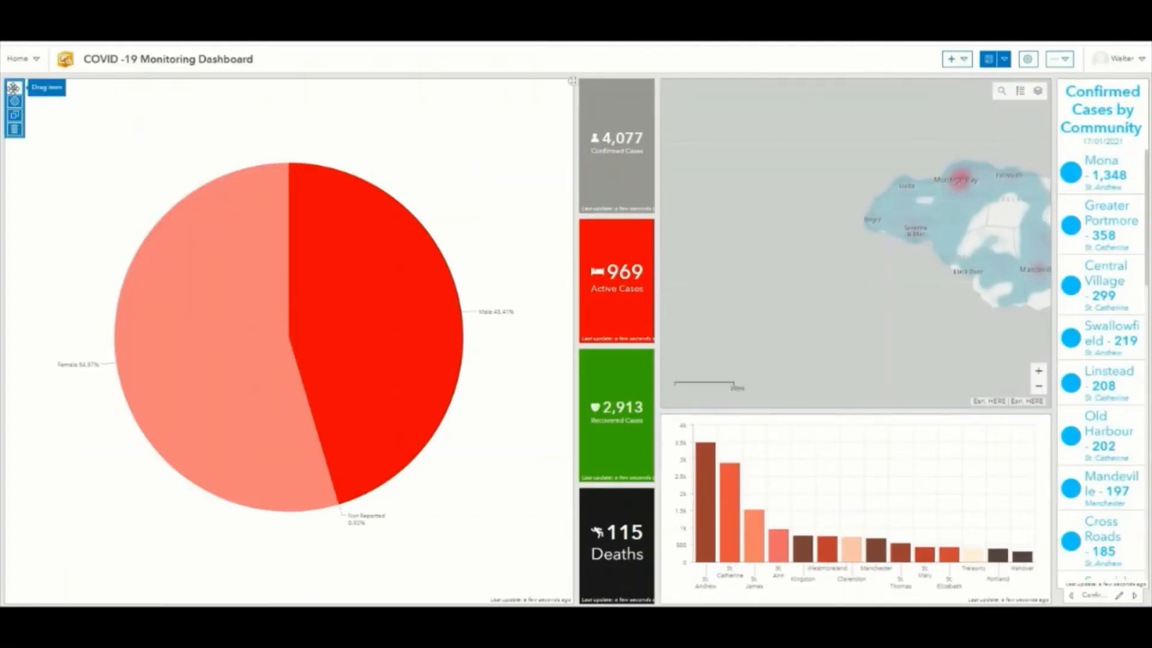
pyautogui.moveTo(14, 88); pyautogui.dragTo(854, 510)
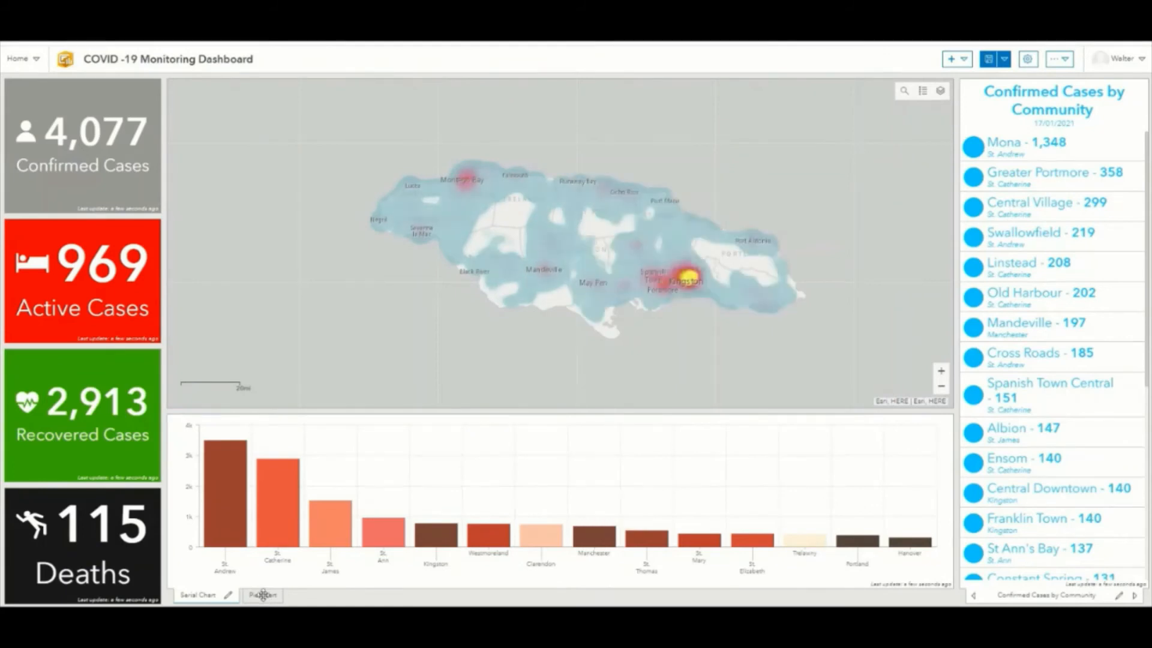
pyautogui.click(227, 596)
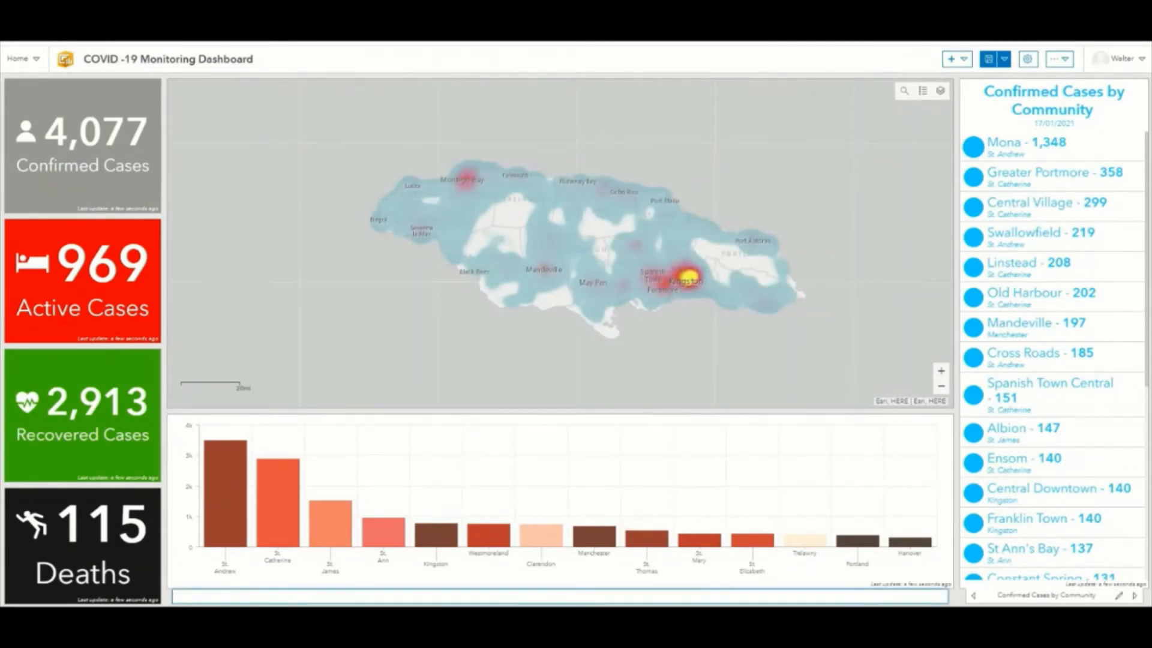
pyautogui.write('Cases by Parish')
pyautogui.press('Return')
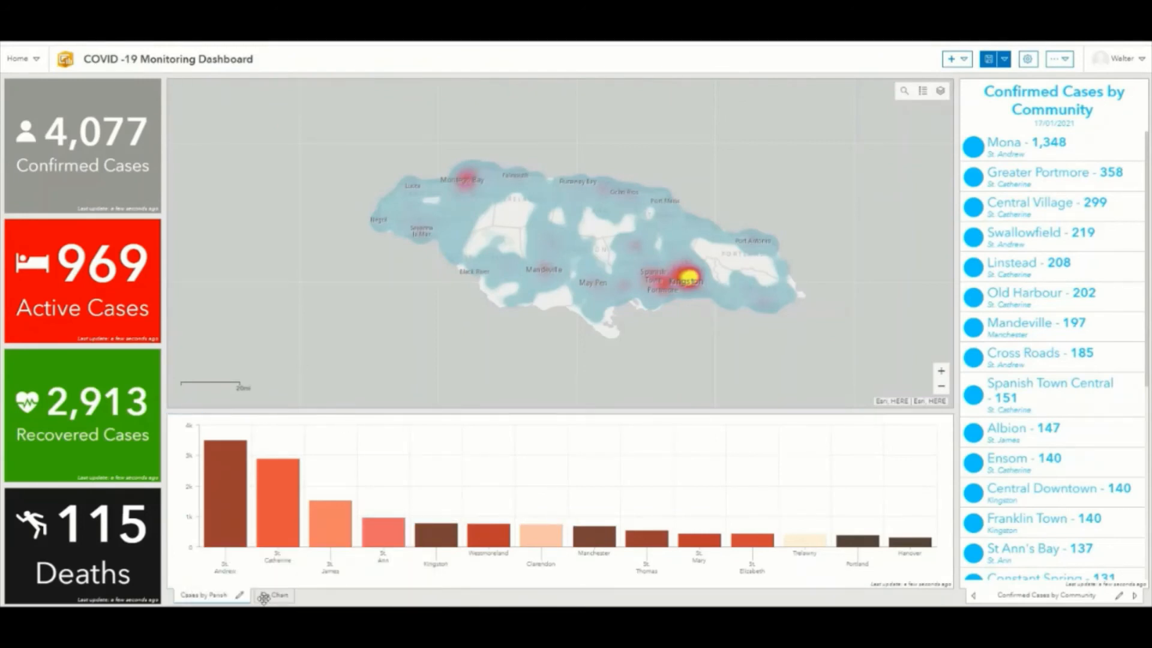
pyautogui.click(263, 598)
pyautogui.click(287, 595)
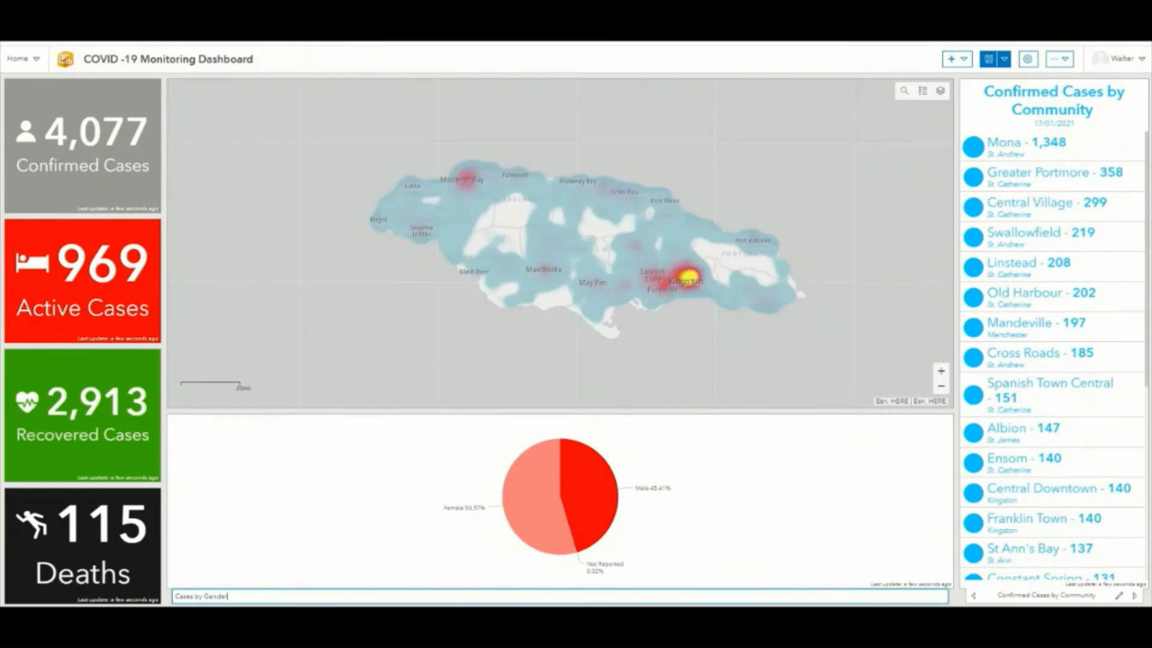
pyautogui.press('Return')
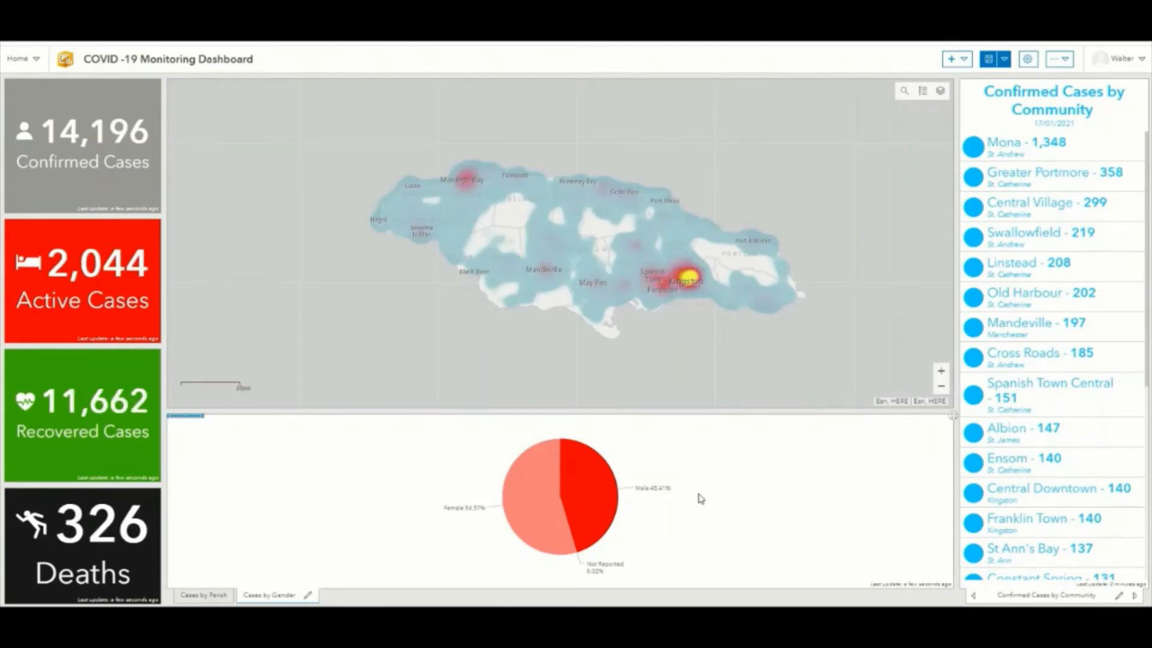
# Test the pie chart's filtering with the Male and Female slices, and save the dashboard.
pyautogui.click(596, 504)
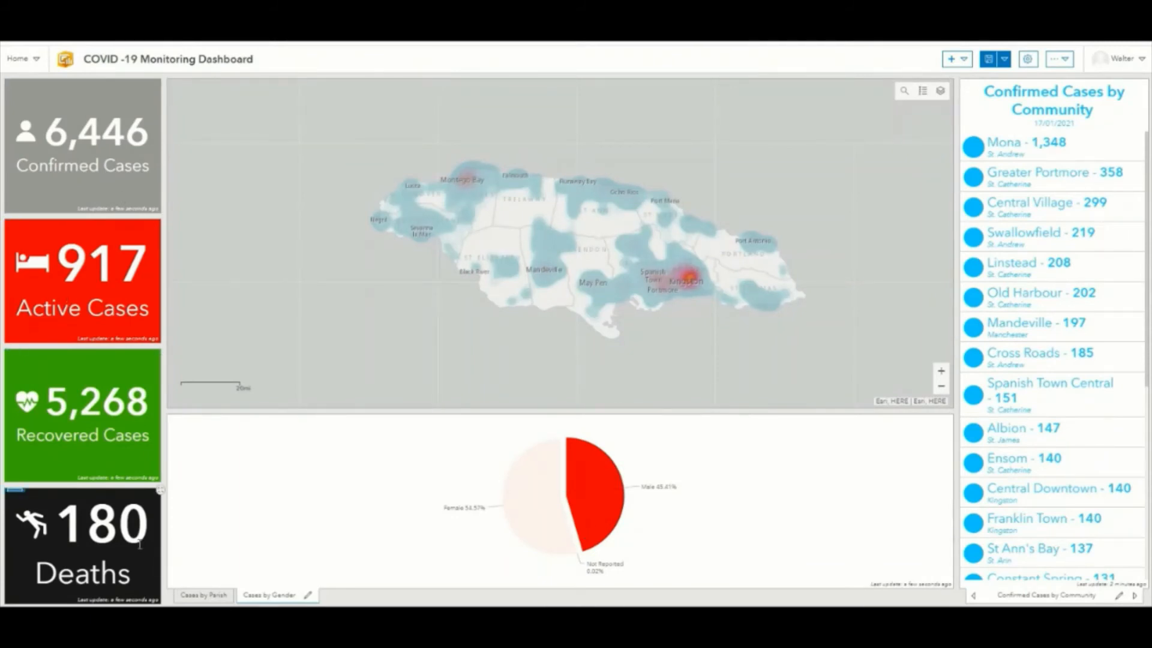
pyautogui.click(528, 486)
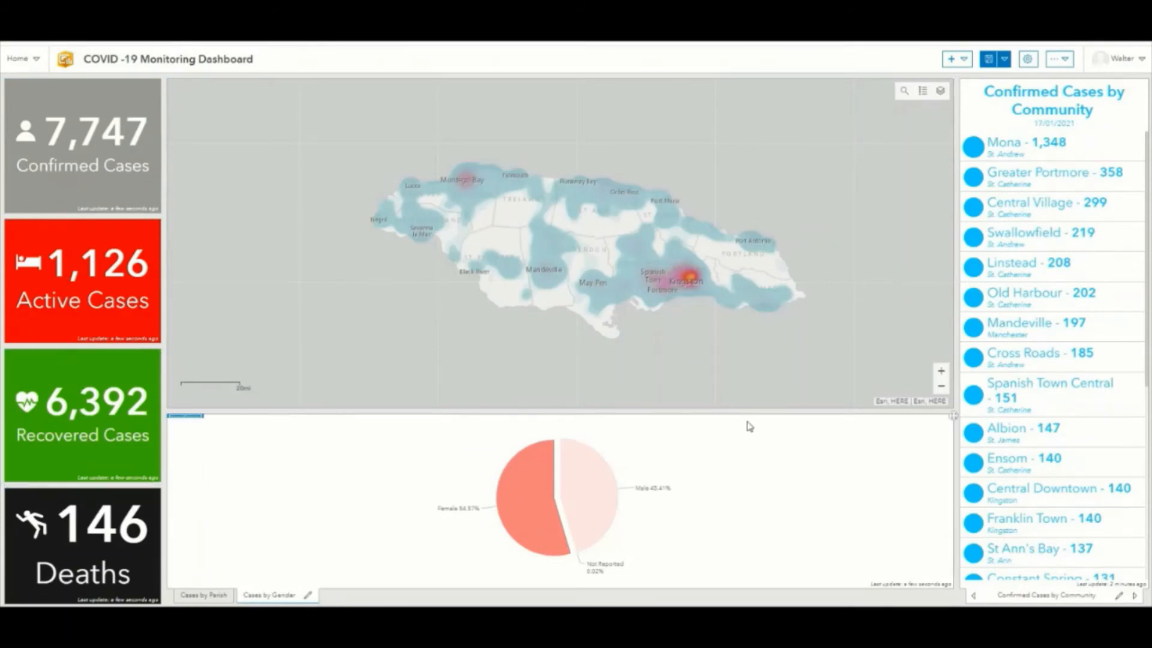
pyautogui.click(986, 62)
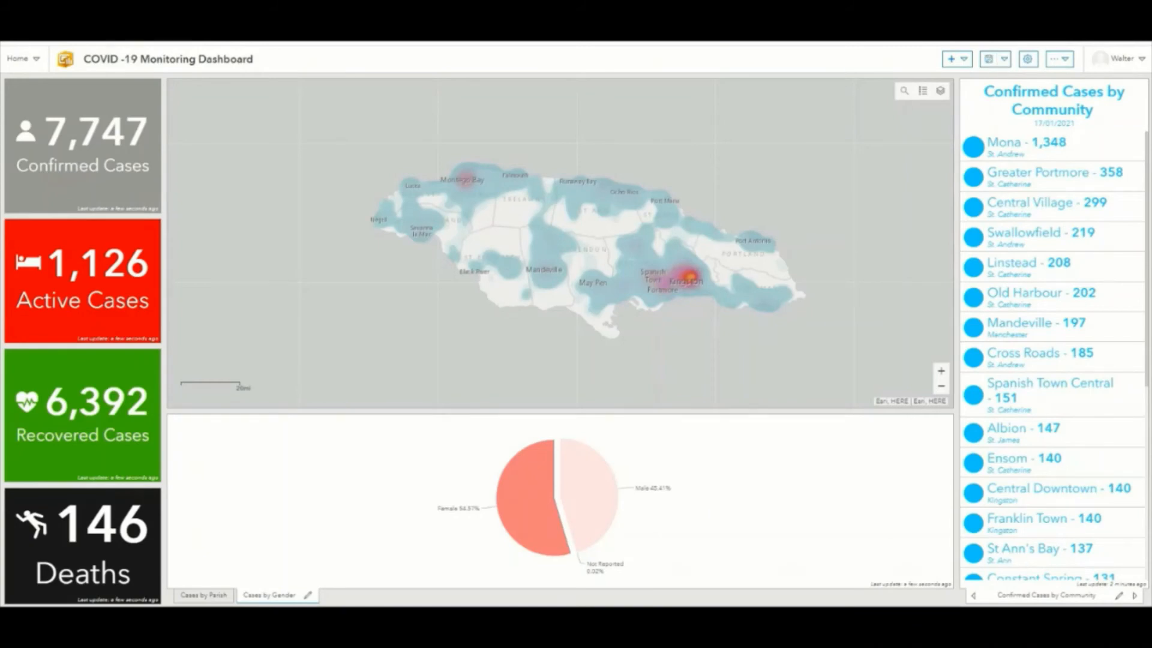
# Add a serial chart based on the COVID-19 Confirmed Cases layer, with DateConf as the category field.
pyautogui.click(952, 59)
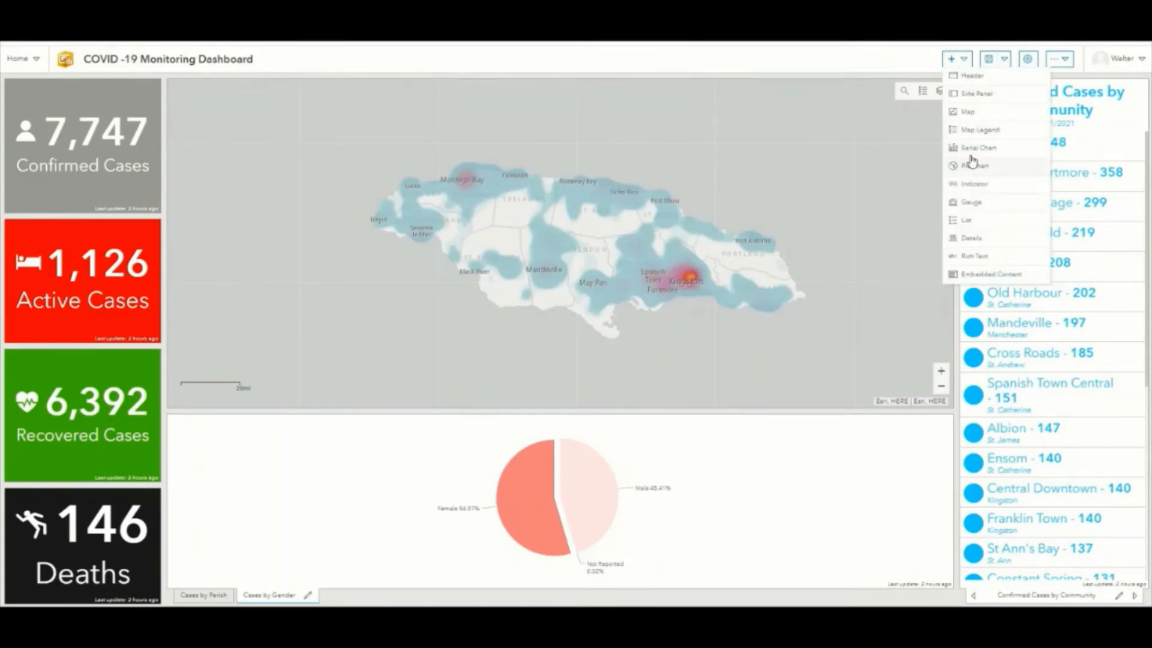
pyautogui.click(974, 147)
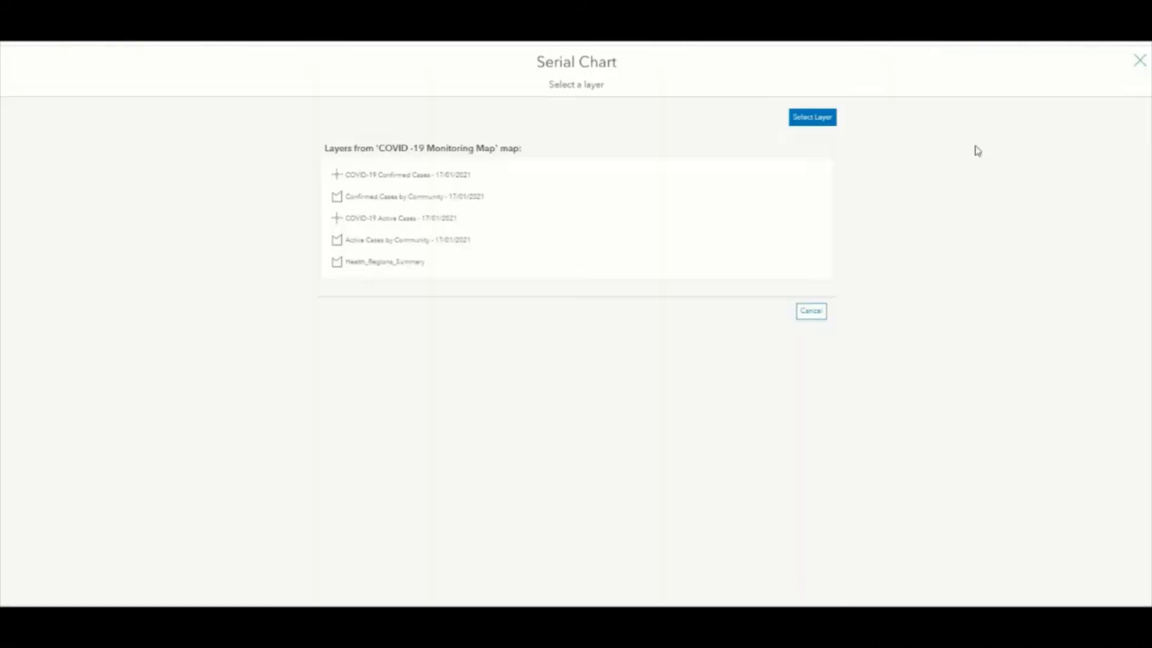
pyautogui.click(455, 175)
pyautogui.click(309, 211)
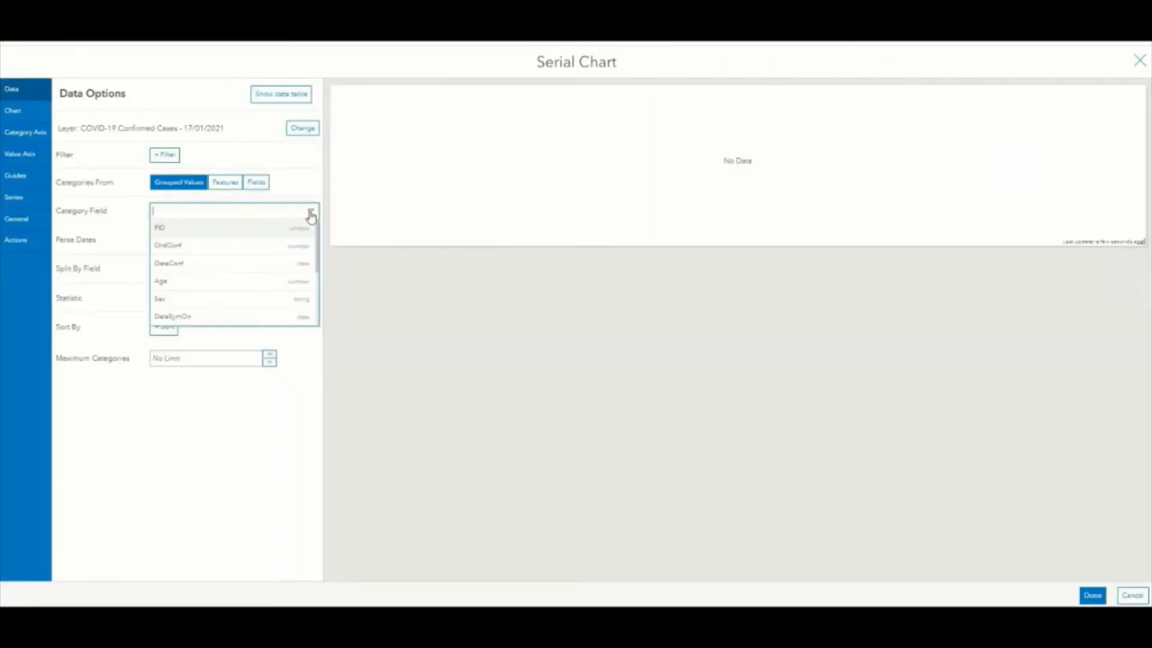
pyautogui.click(214, 265)
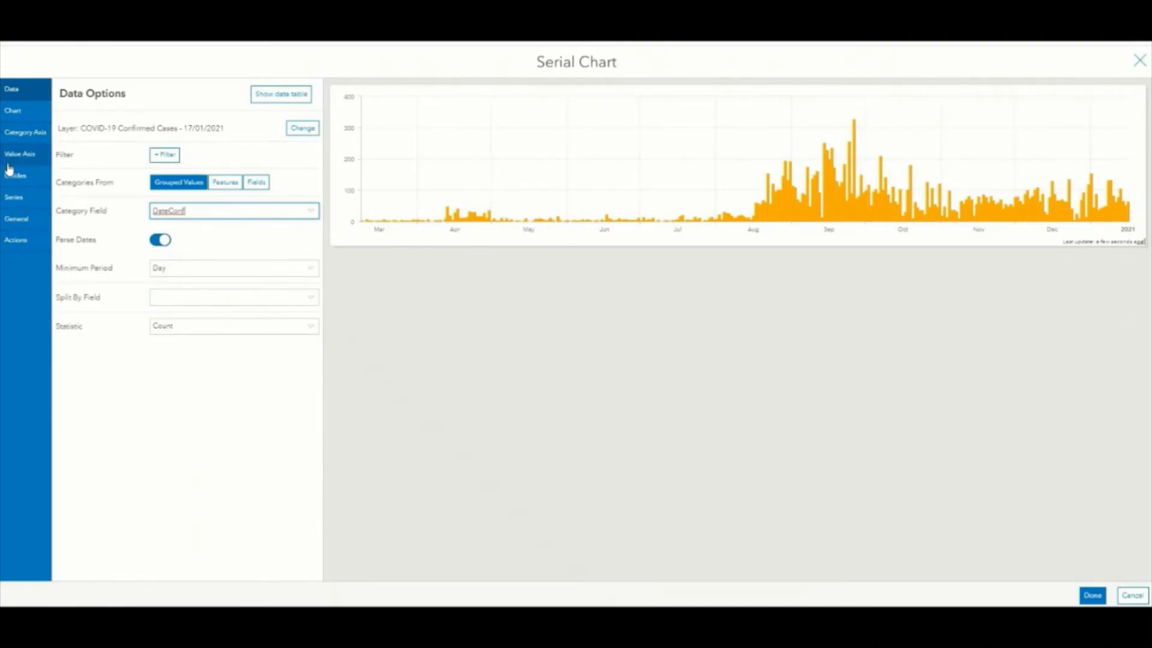
# Change the serial chart's bar colour to red (#ff0000).
pyautogui.click(18, 222)
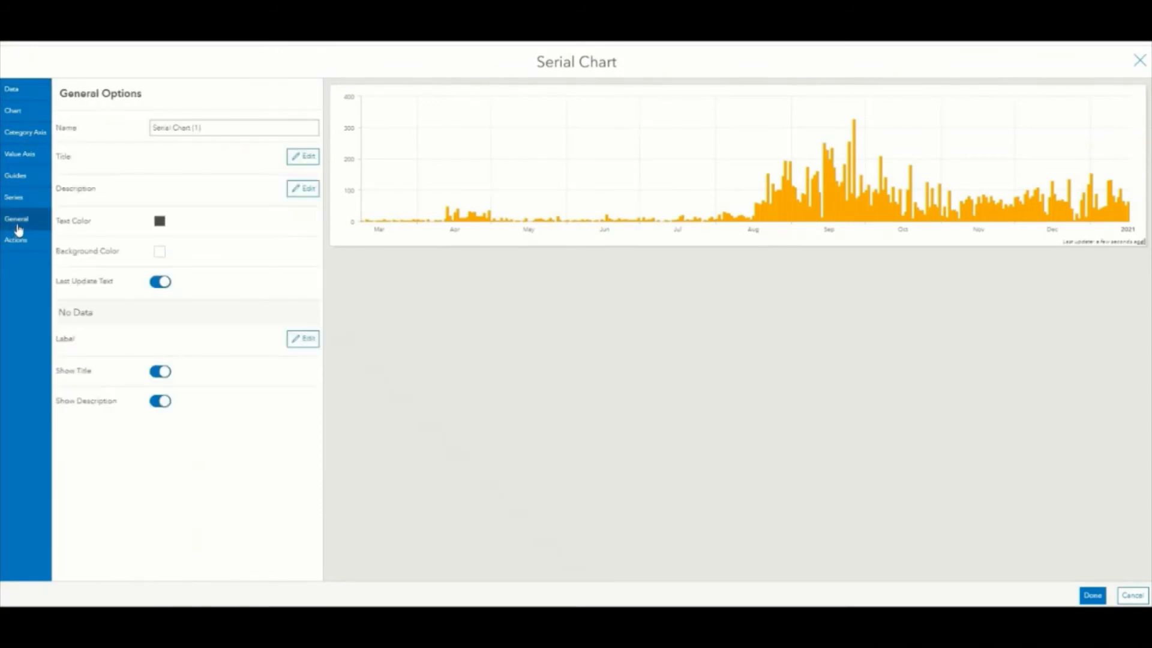
pyautogui.click(18, 238)
pyautogui.click(25, 223)
pyautogui.click(21, 198)
pyautogui.click(159, 315)
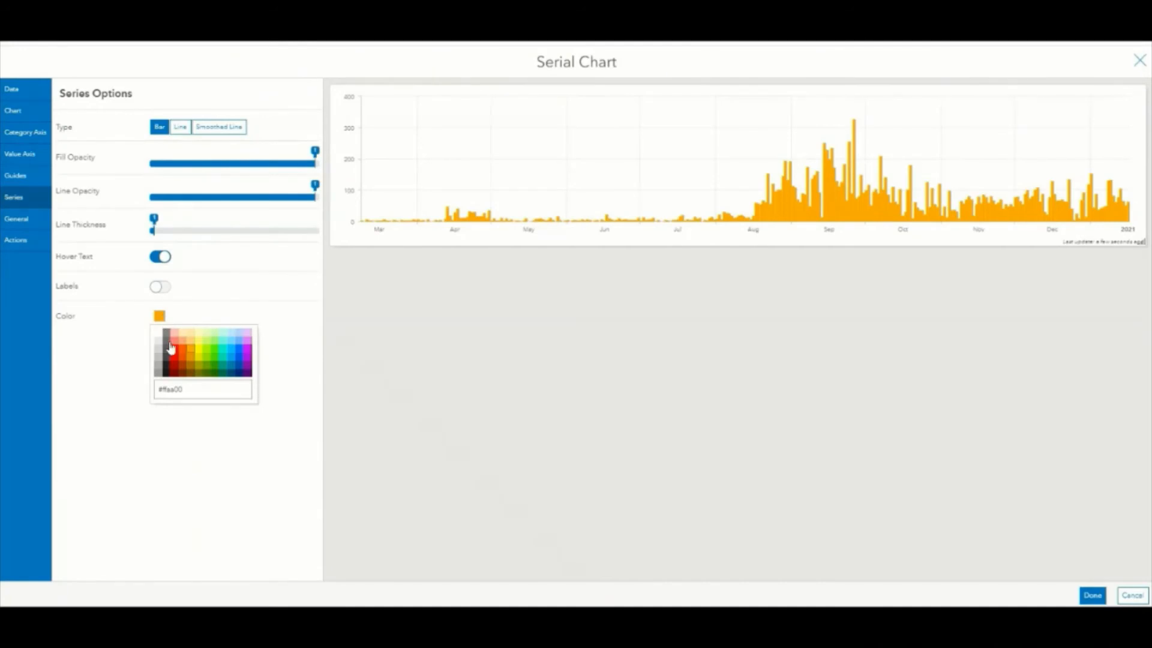
pyautogui.click(174, 354)
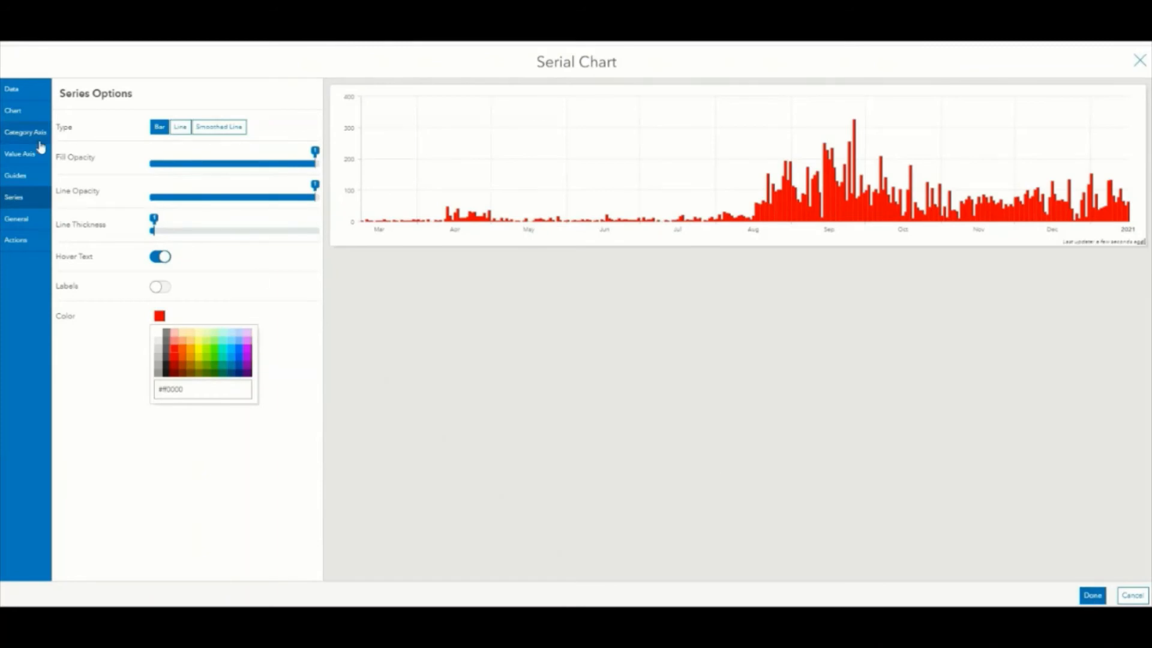
# Title the chart's category axis "Date of Confirmation", copy that title, and finish the chart's configuration.
pyautogui.click(14, 113)
pyautogui.click(16, 139)
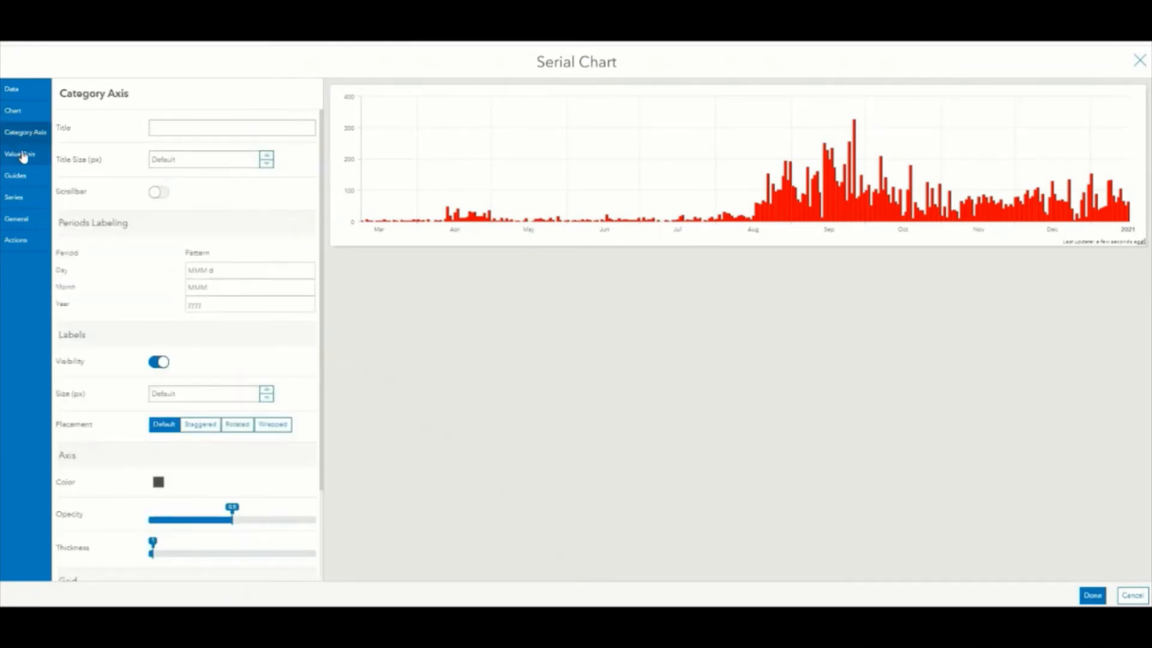
pyautogui.click(220, 128)
pyautogui.write('D')
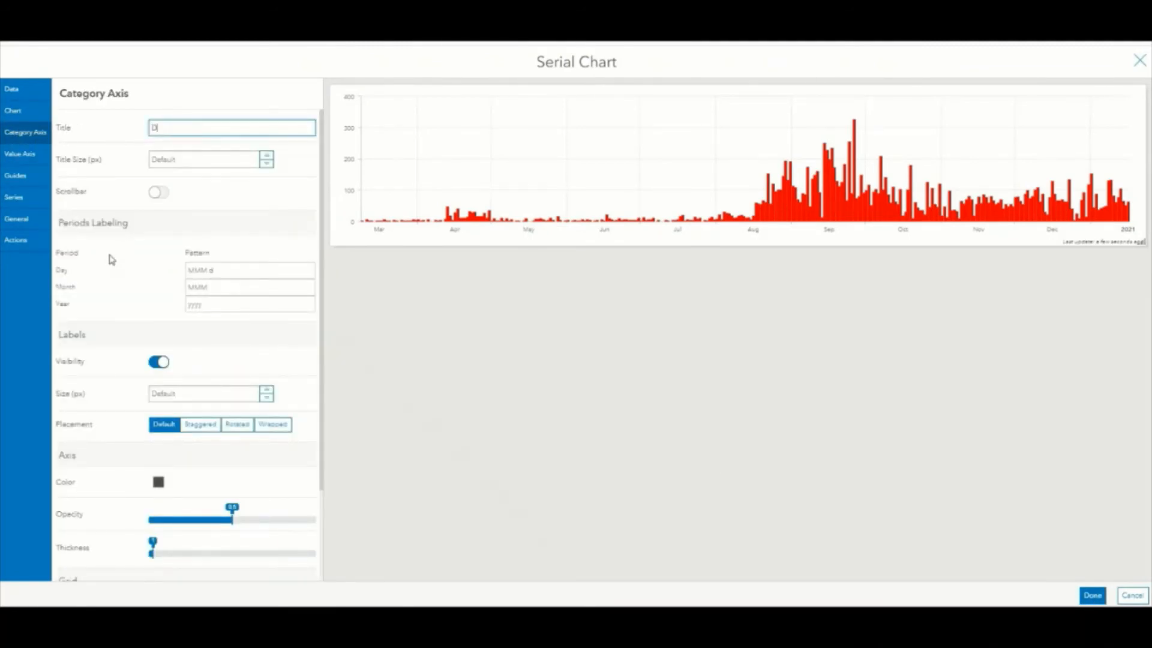
pyautogui.write('ate of Confir')
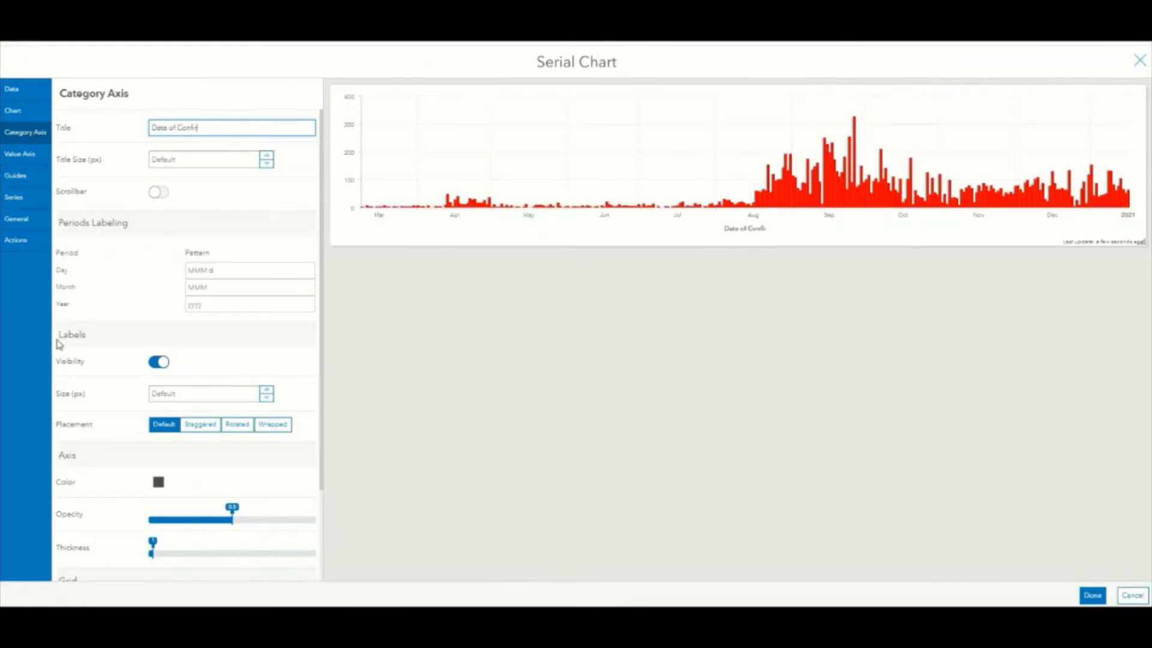
pyautogui.write('mation')
pyautogui.moveTo(221, 127); pyautogui.dragTo(133, 136)
pyautogui.hotkey('ctrl', 'c')
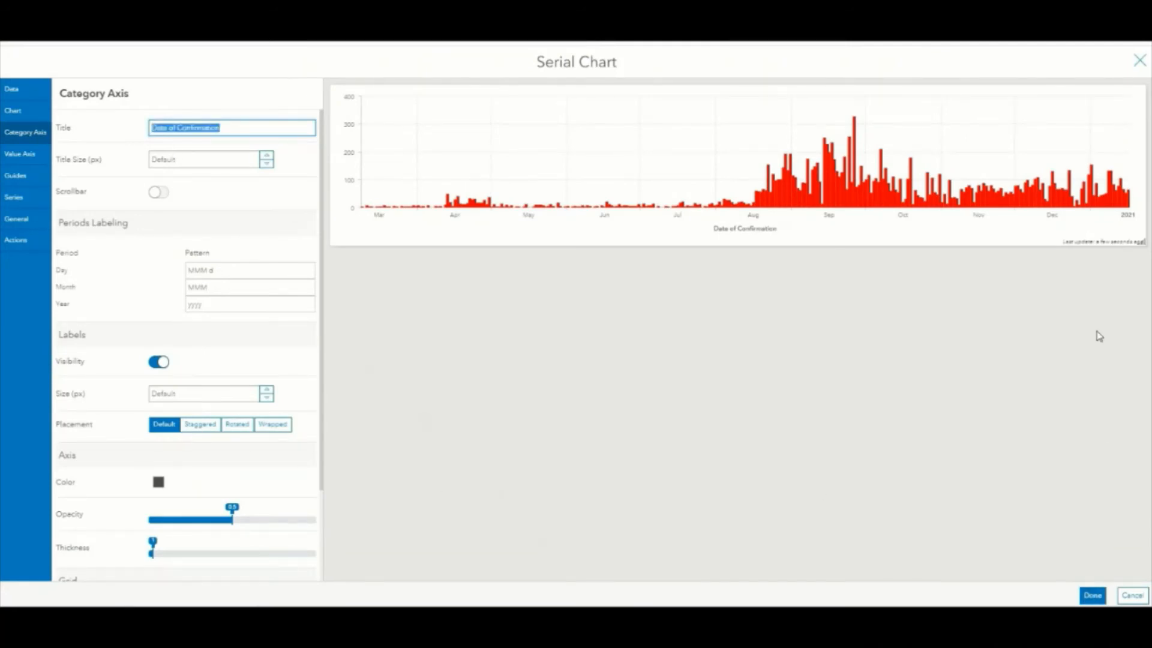
pyautogui.click(1092, 595)
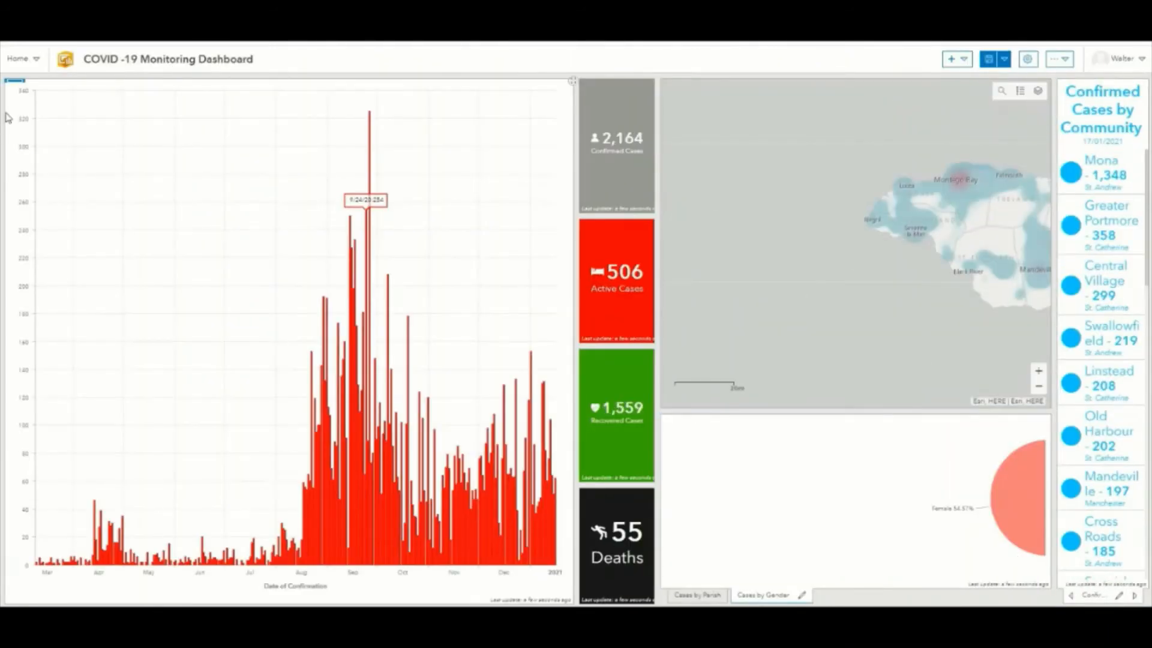
# Stack the new serial chart with the charts below the map and label its tab "Date of Confirmation".
pyautogui.moveTo(15, 86)
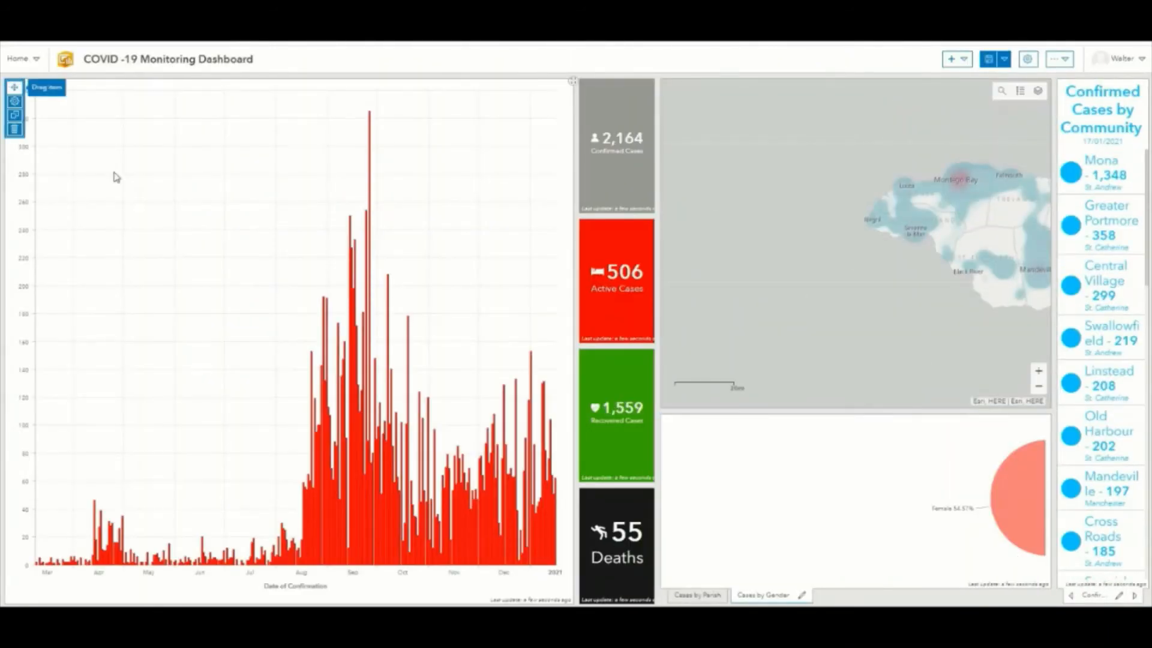
pyautogui.moveTo(15, 87); pyautogui.dragTo(865, 499)
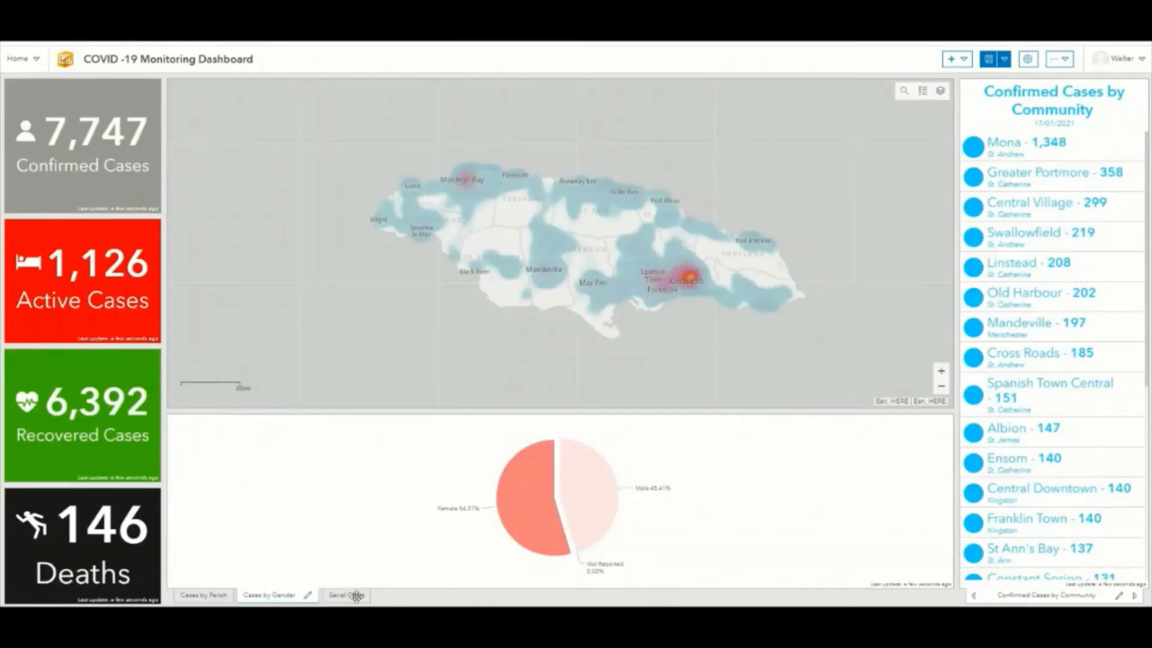
pyautogui.click(358, 595)
pyautogui.click(361, 598)
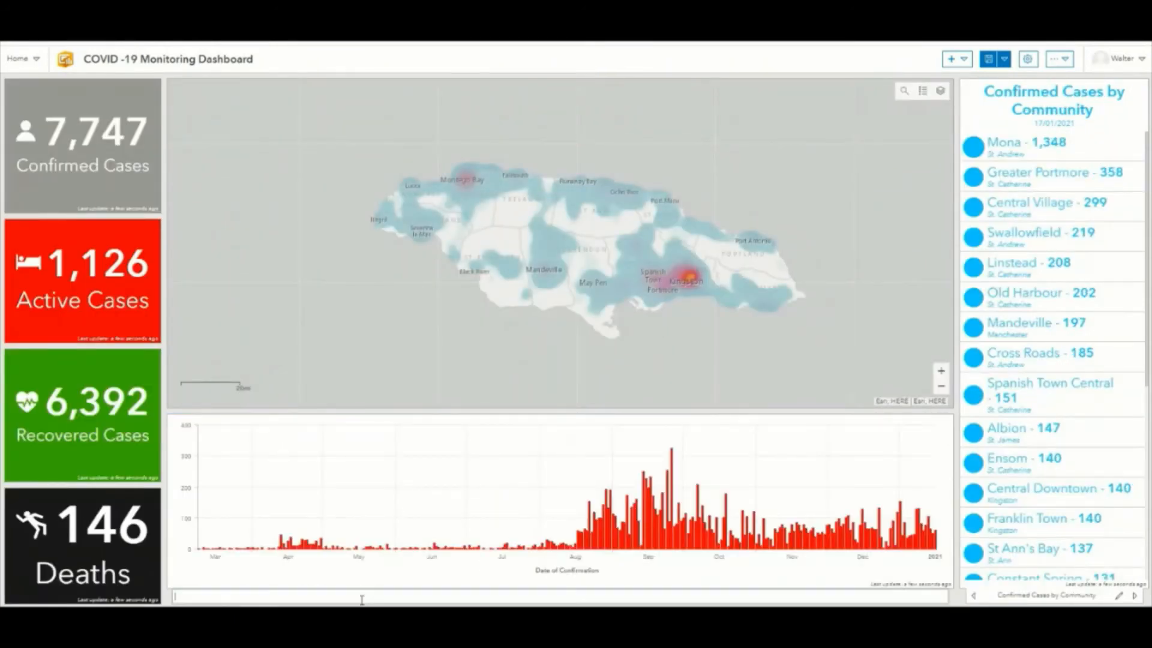
pyautogui.hotkey('ctrl', 'v')
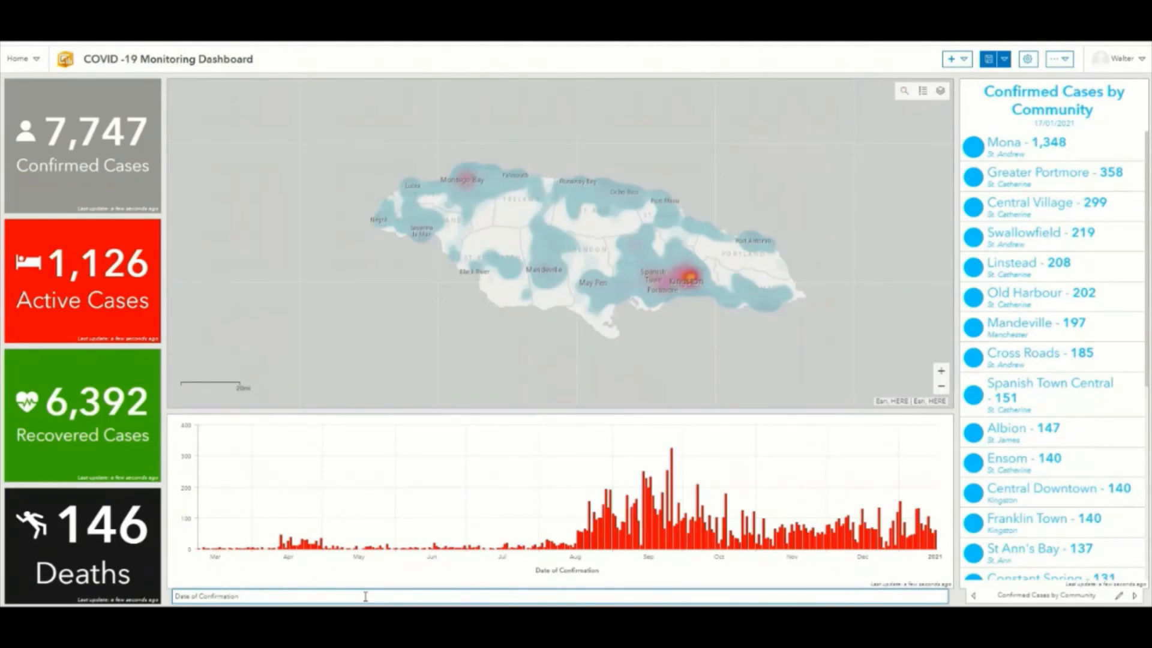
pyautogui.press('Return')
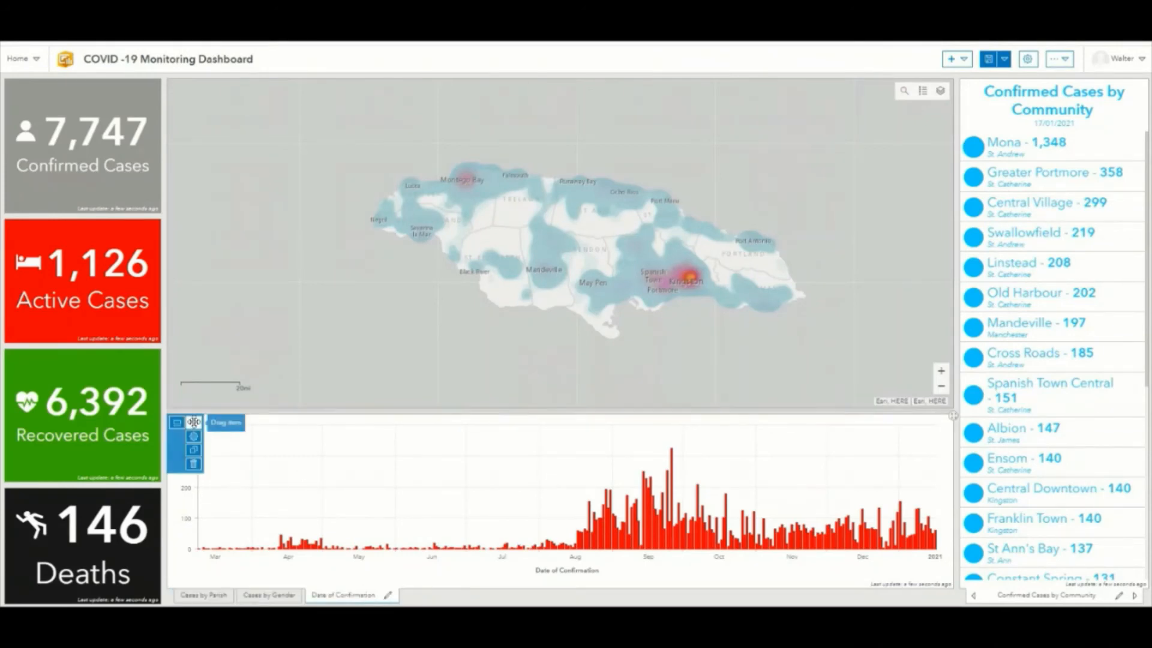
# Reopen the date chart's configuration and make it filter the COVID-19 Confirmed Cases map layer and the Confirmed Cases indicator.
pyautogui.click(193, 436)
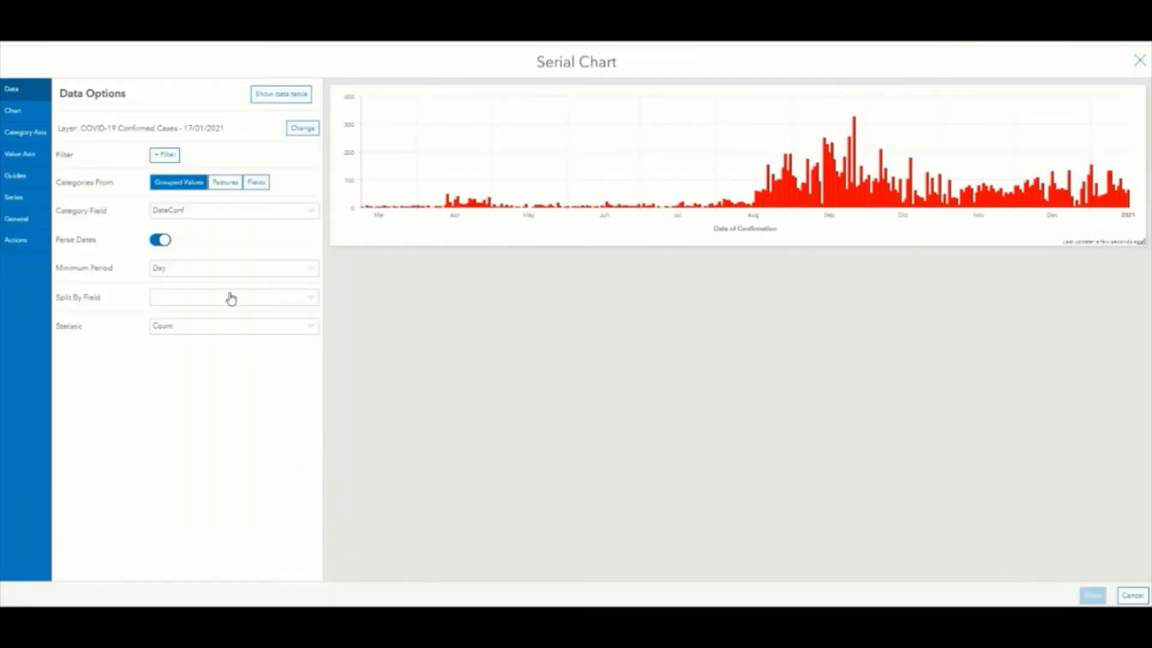
pyautogui.click(19, 244)
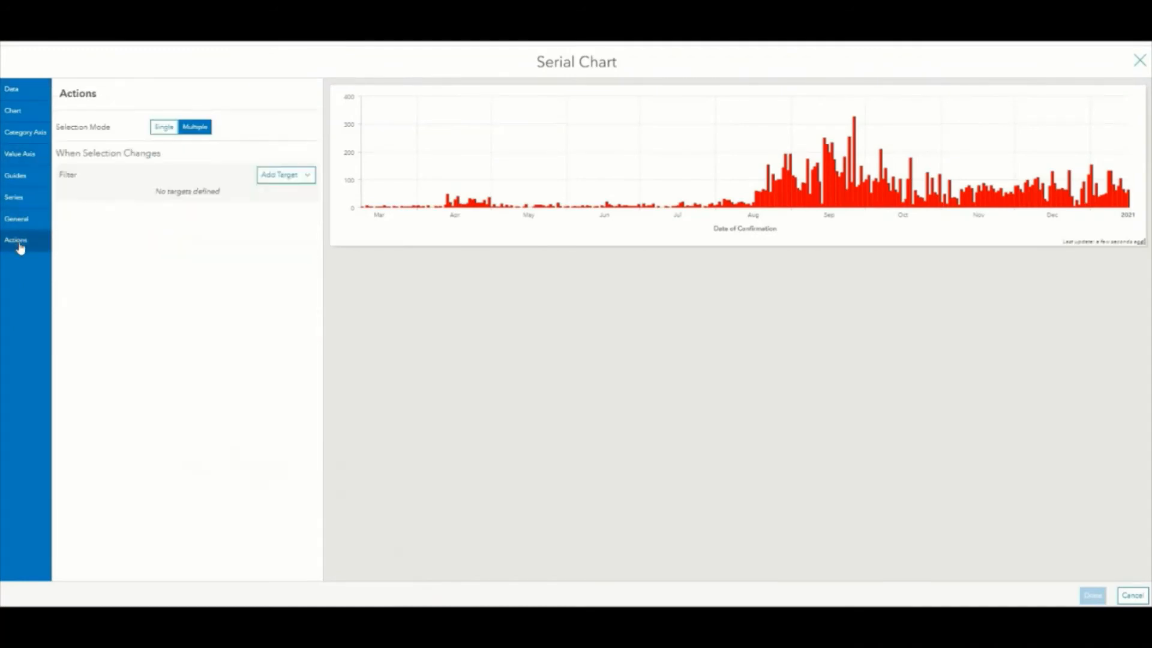
pyautogui.click(259, 180)
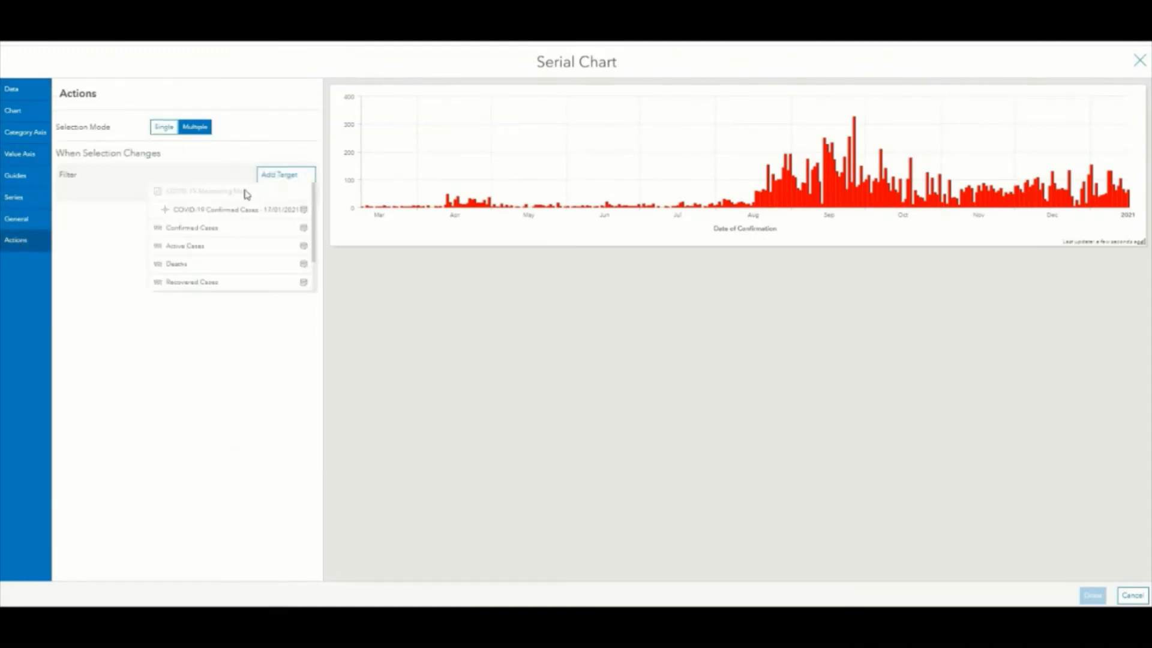
pyautogui.click(217, 215)
pyautogui.click(278, 176)
pyautogui.click(210, 228)
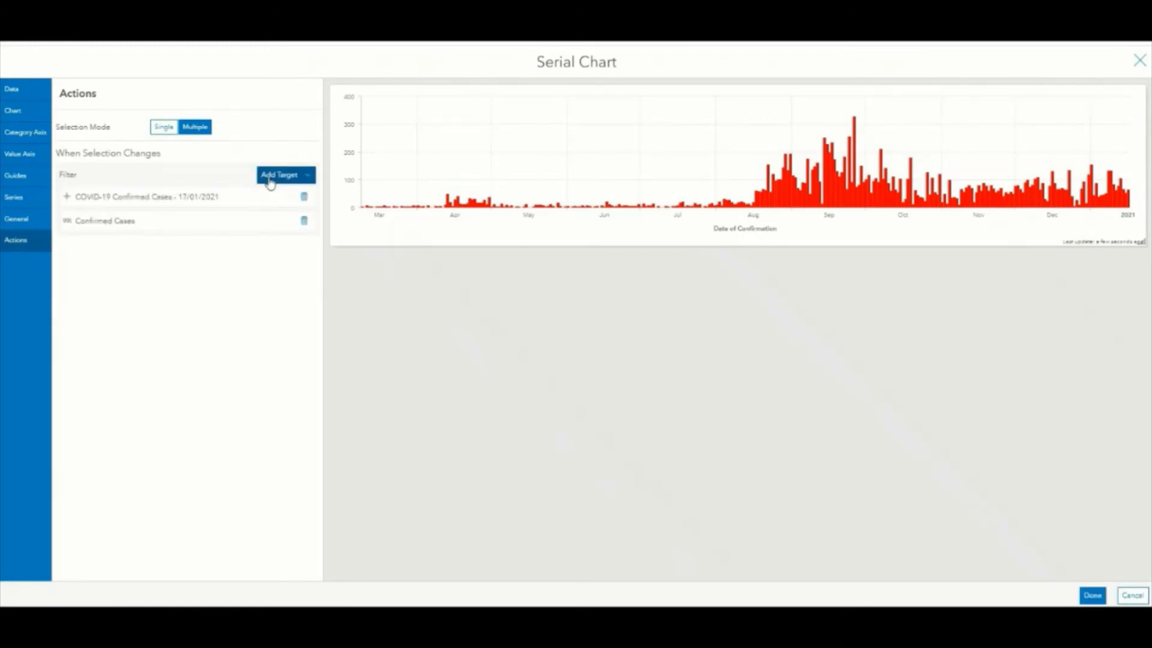
# Add the Active Cases, Deaths and Recovered Cases indicators as filter targets of the date chart.
pyautogui.click(269, 178)
pyautogui.click(207, 245)
pyautogui.click(280, 177)
pyautogui.click(240, 192)
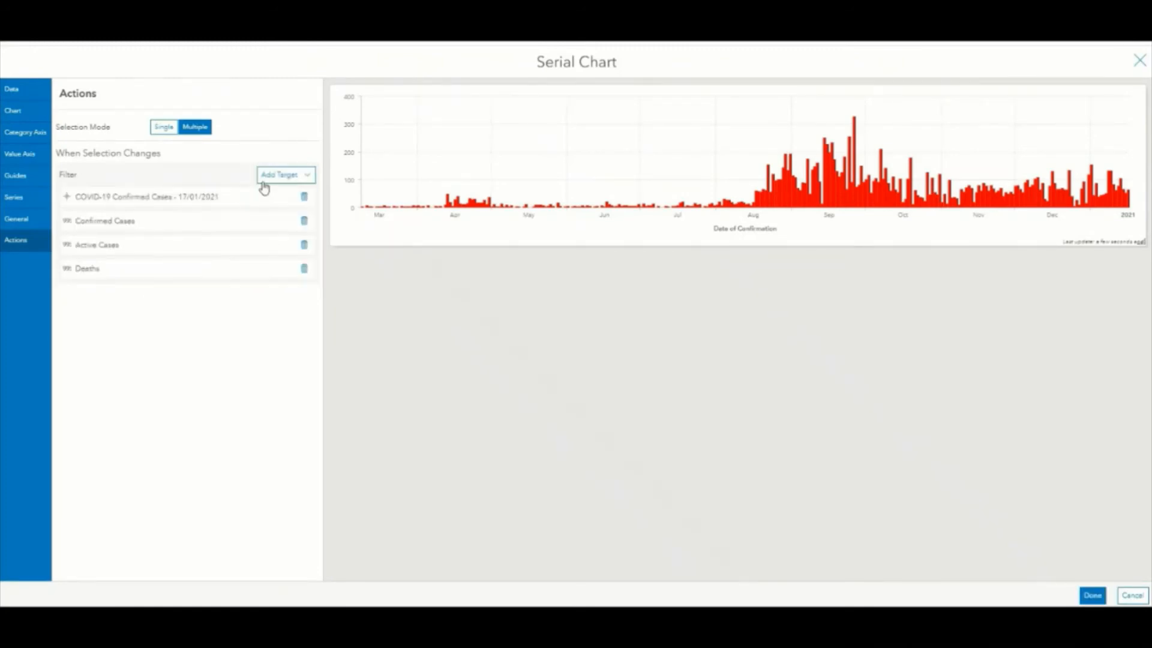
pyautogui.click(279, 175)
pyautogui.click(242, 192)
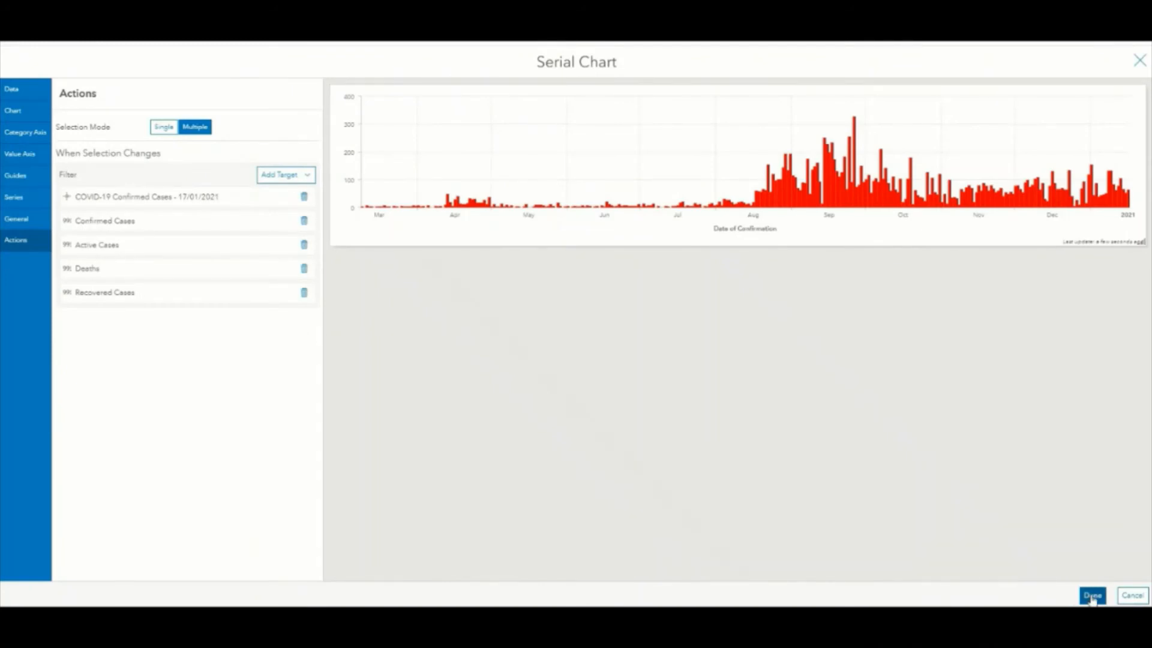
# Remove the Recovered Cases, Deaths and Active Cases targets from the date chart's filter action and finish the configuration.
pyautogui.click(303, 292)
pyautogui.click(304, 269)
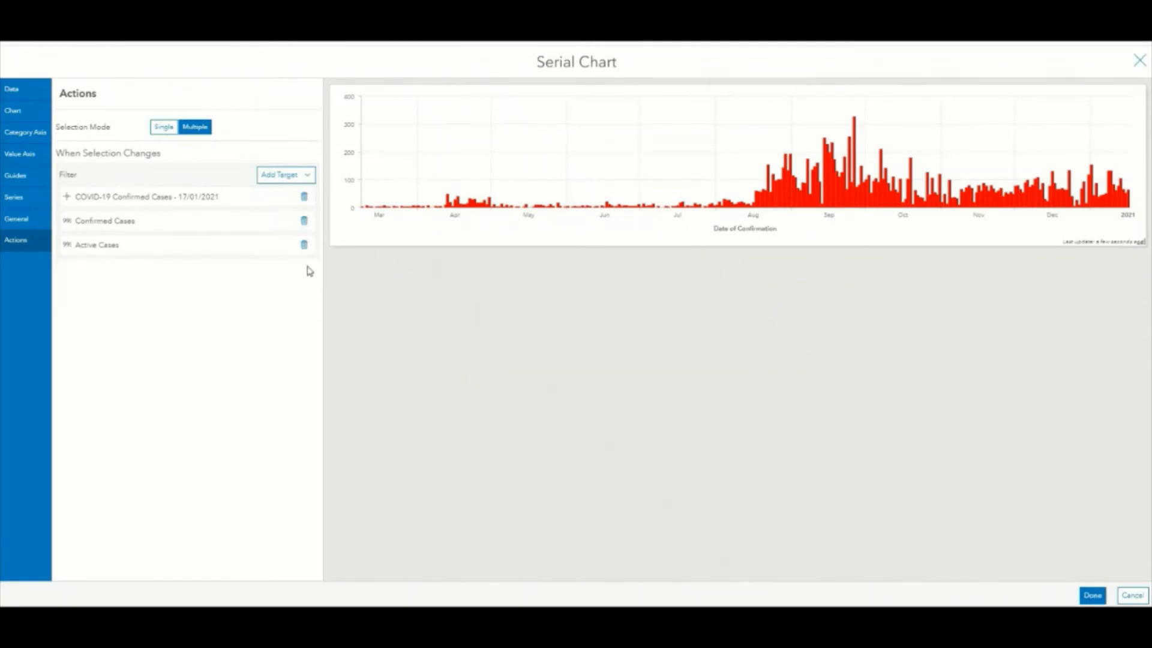
pyautogui.click(304, 246)
pyautogui.click(1090, 596)
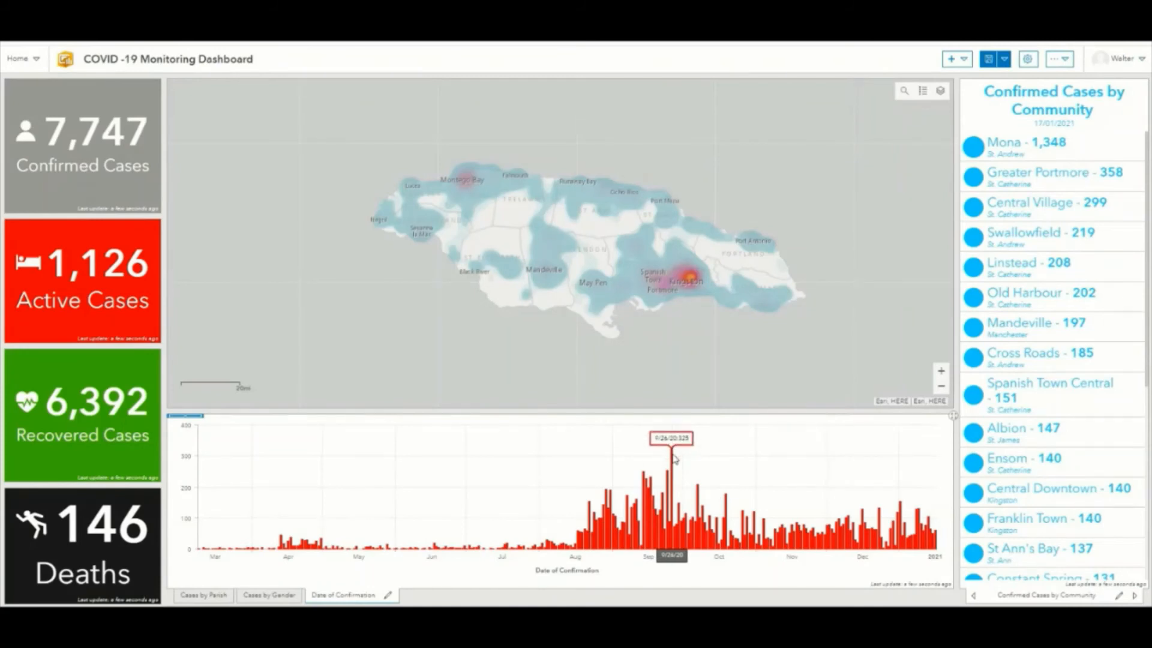
# Test the date chart's filtering with the 9/26/20 peak and a tall bar near the timeline's end, and save the dashboard.
pyautogui.click(672, 458)
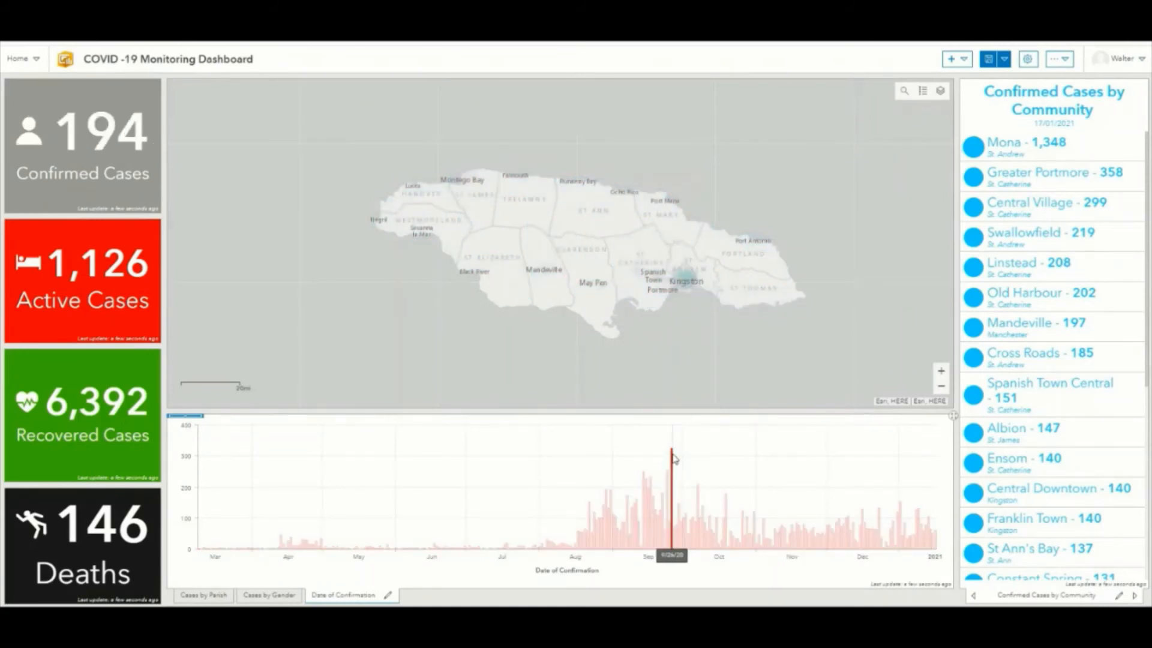
pyautogui.click(900, 507)
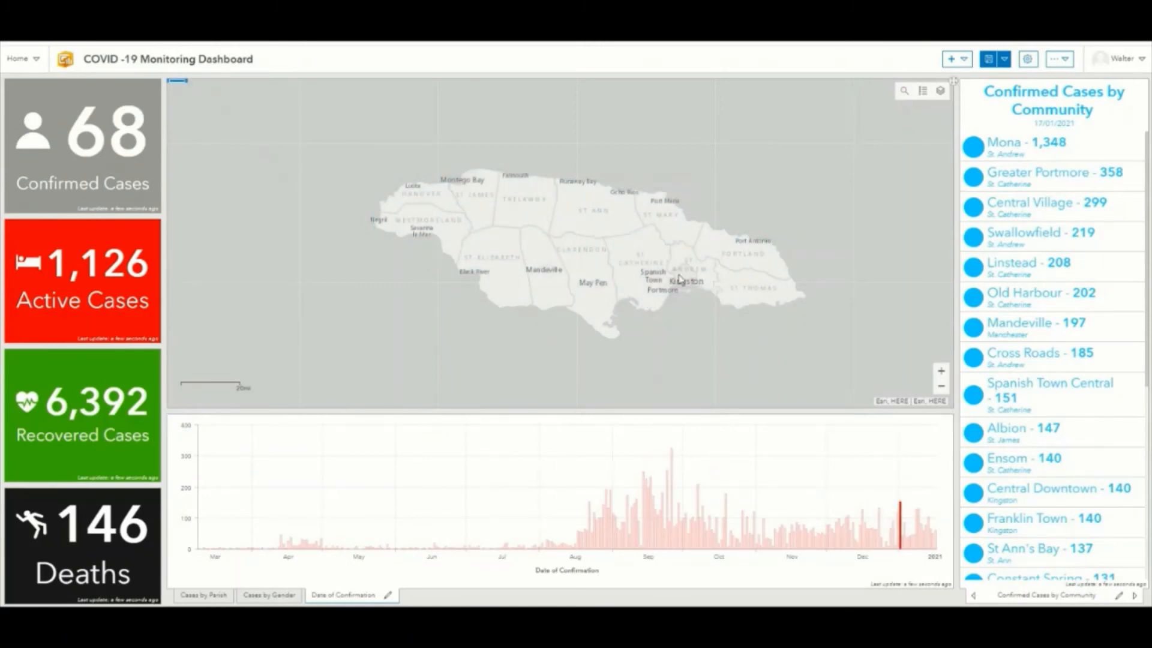
pyautogui.scroll(1, 680, 279)
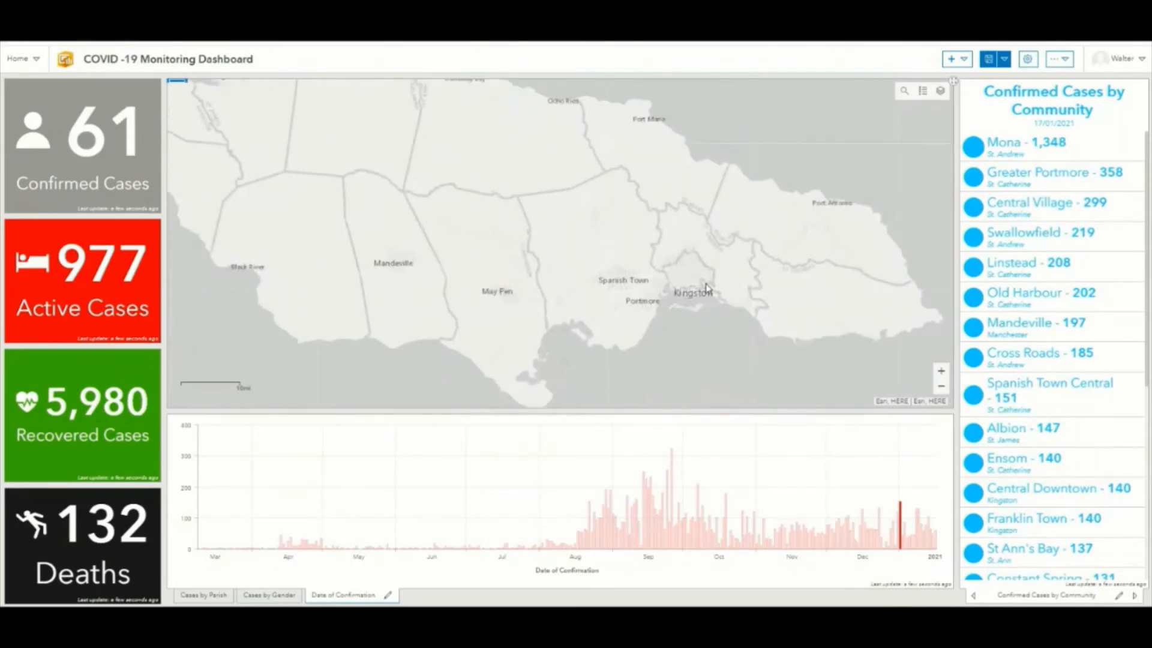
pyautogui.scroll(1, 709, 288)
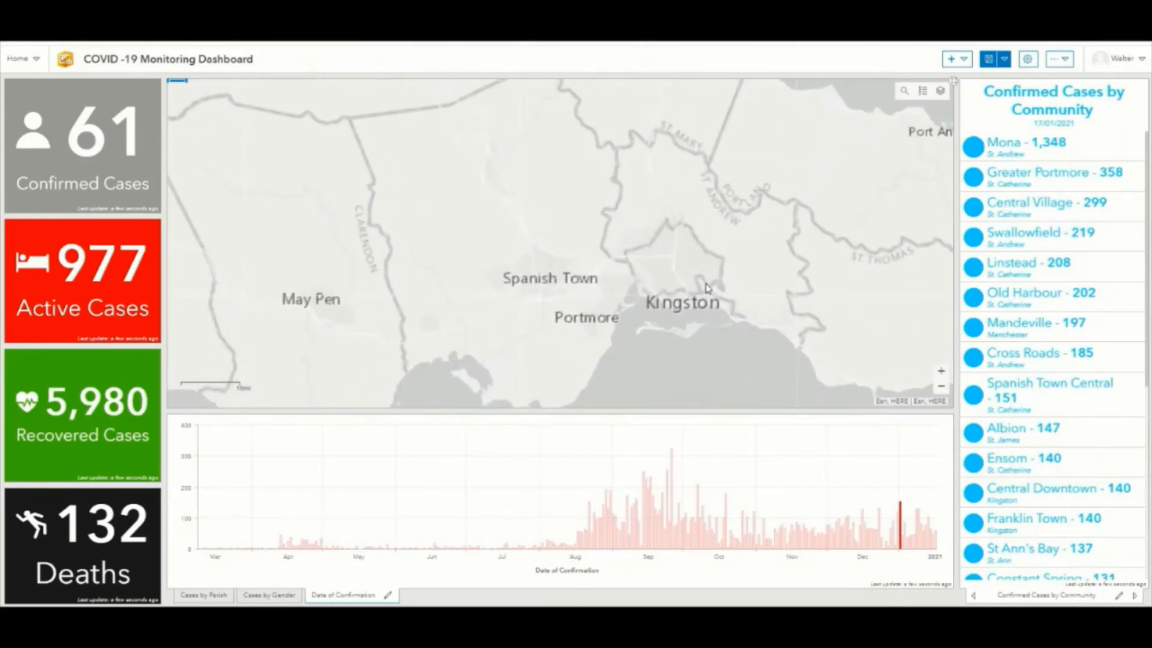
pyautogui.scroll(-3, 706, 289)
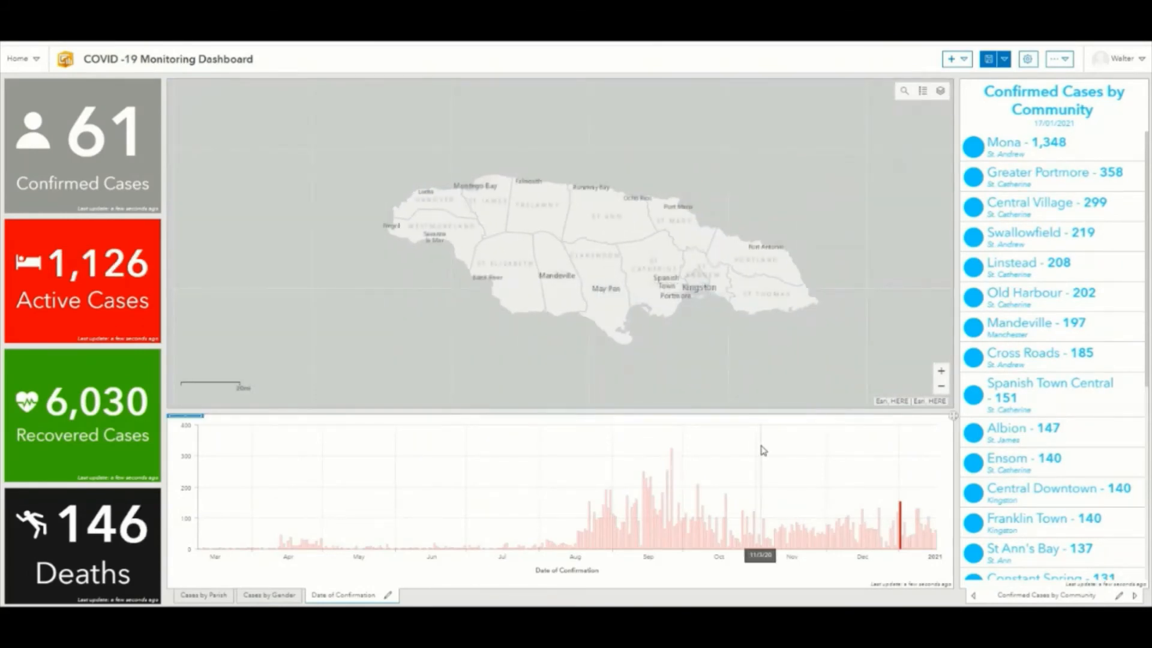
pyautogui.click(672, 461)
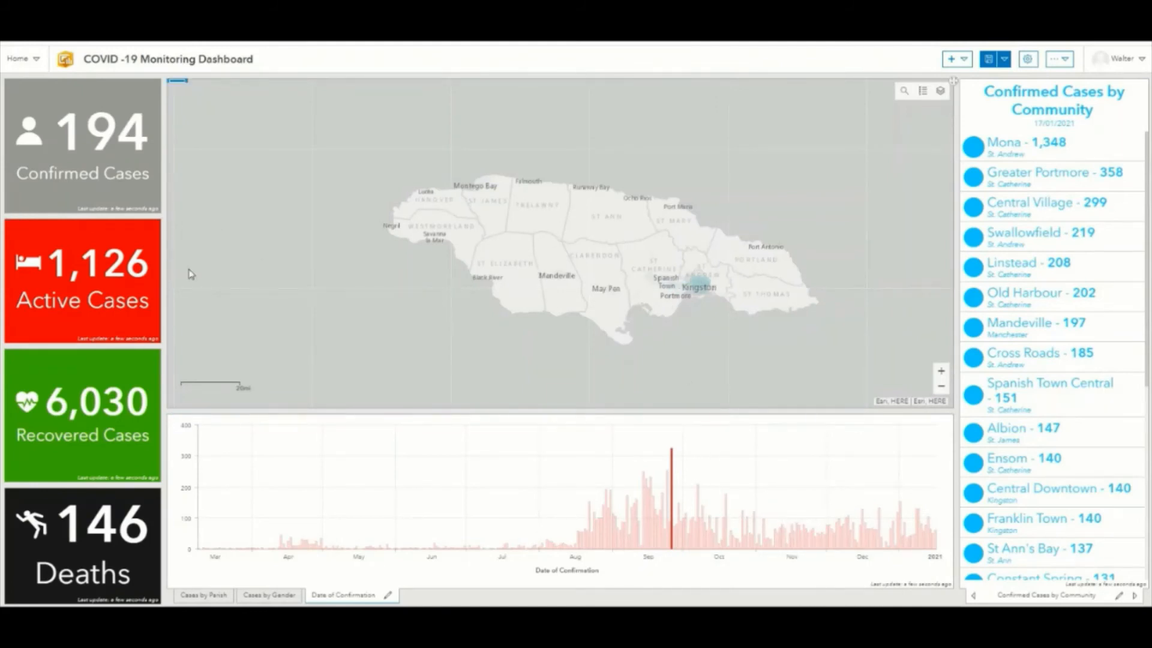
pyautogui.click(883, 414)
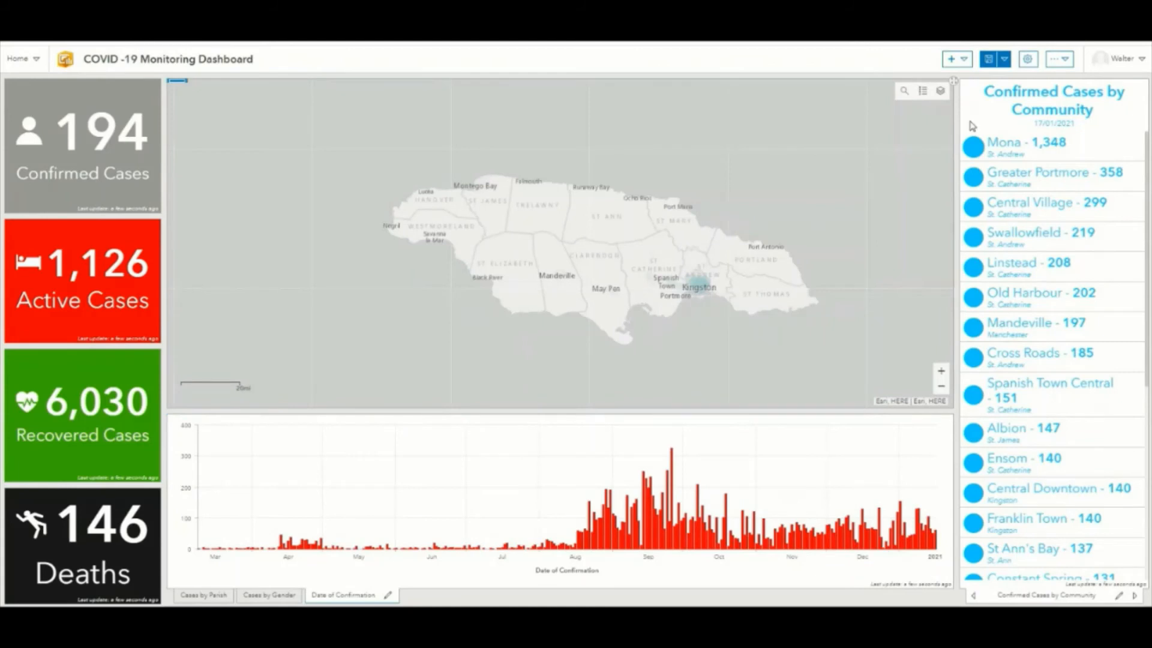
pyautogui.click(989, 59)
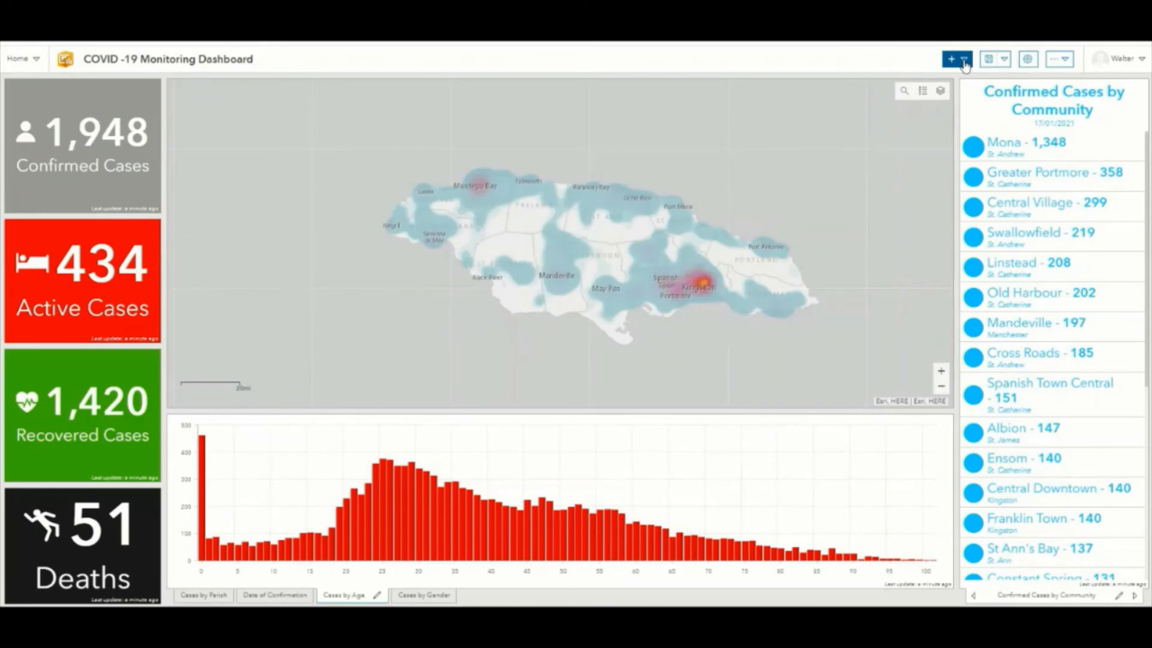
# Add a gauge to the dashboard based on the Confirmed Cases by Community - 17/01/2021 layer.
pyautogui.click(963, 60)
pyautogui.click(972, 205)
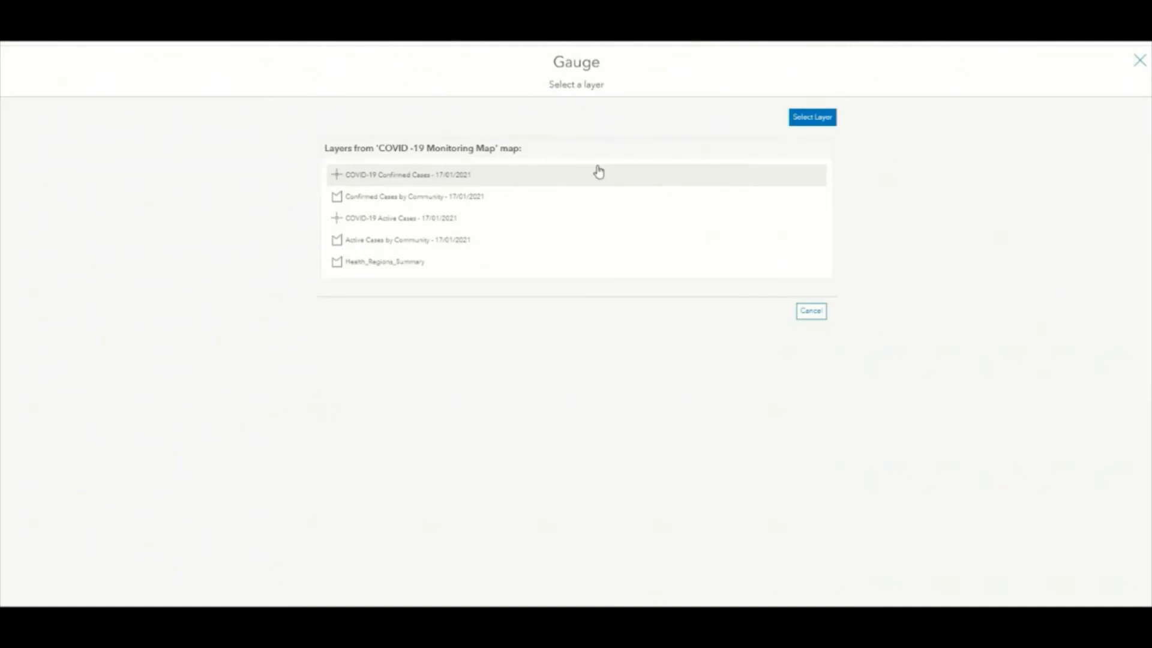
pyautogui.click(411, 197)
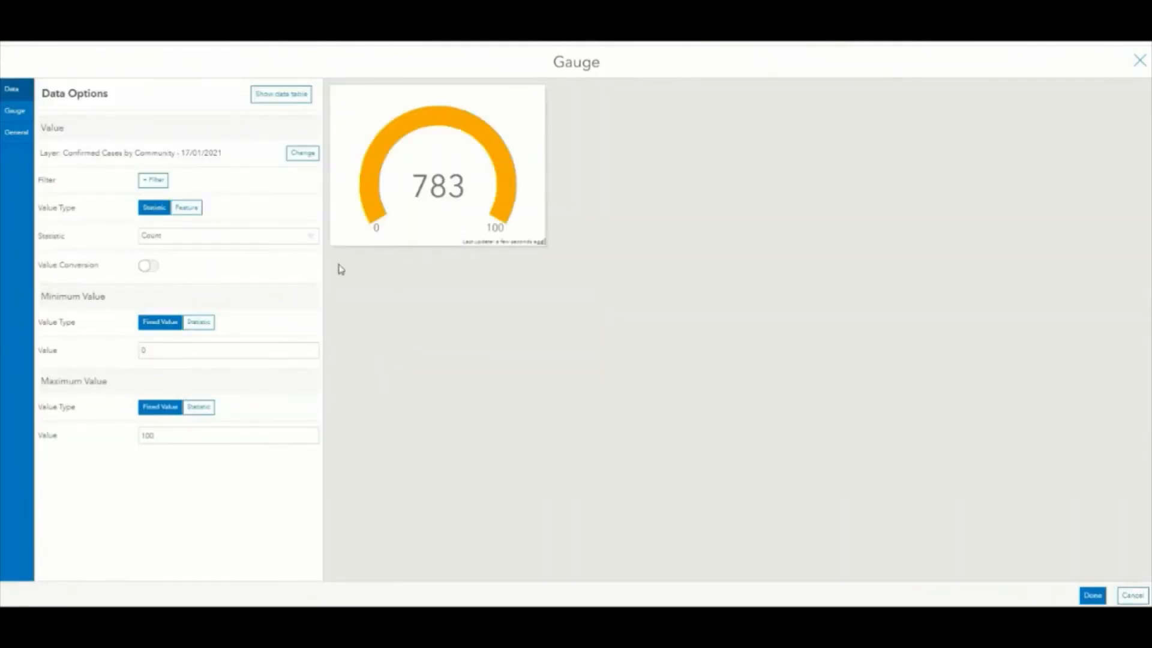
# Filter the gauge's data to communities whose Count_ field is greater than or equal to 1.
pyautogui.click(154, 181)
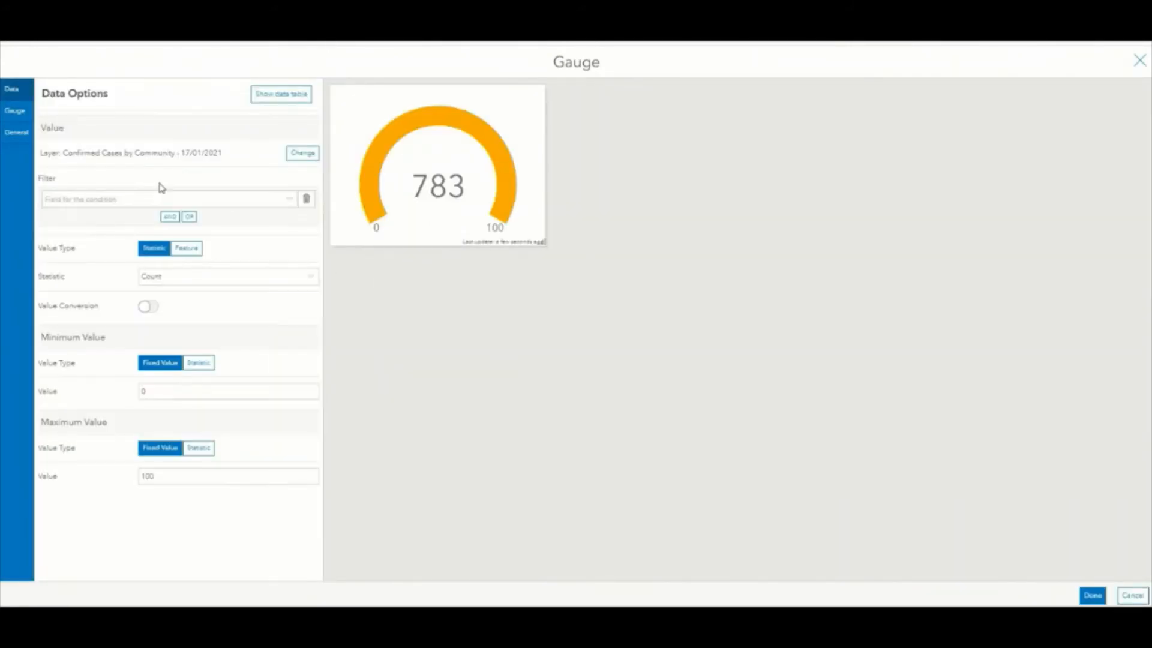
pyautogui.click(277, 200)
pyautogui.scroll(-2, 170, 228)
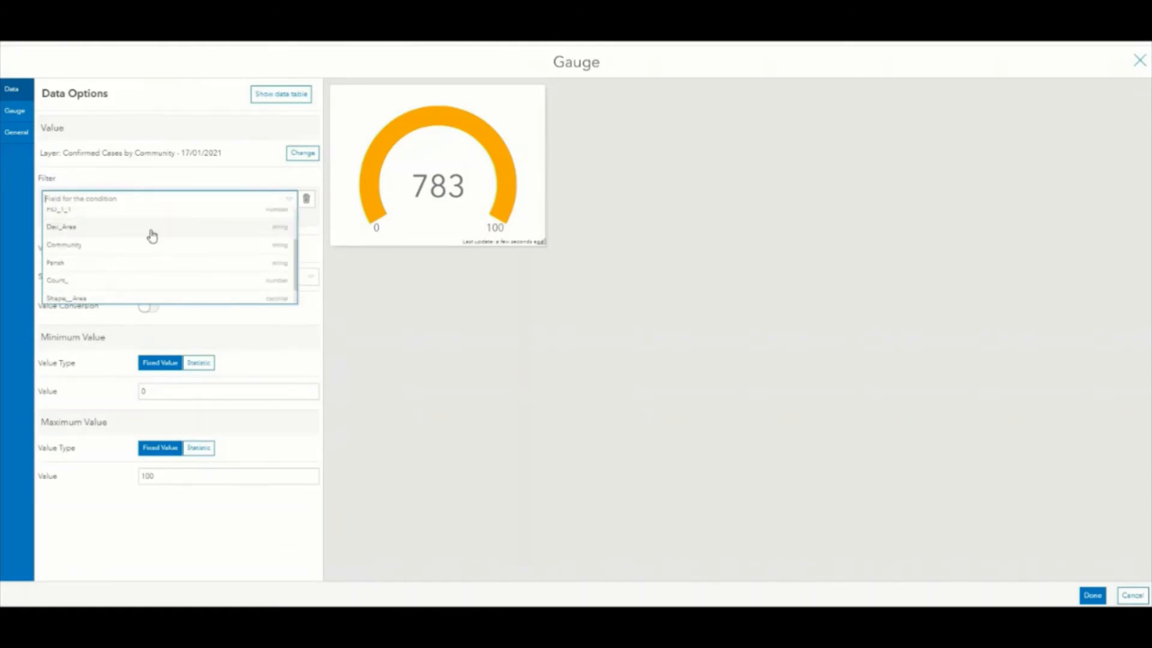
pyautogui.click(108, 280)
pyautogui.click(115, 228)
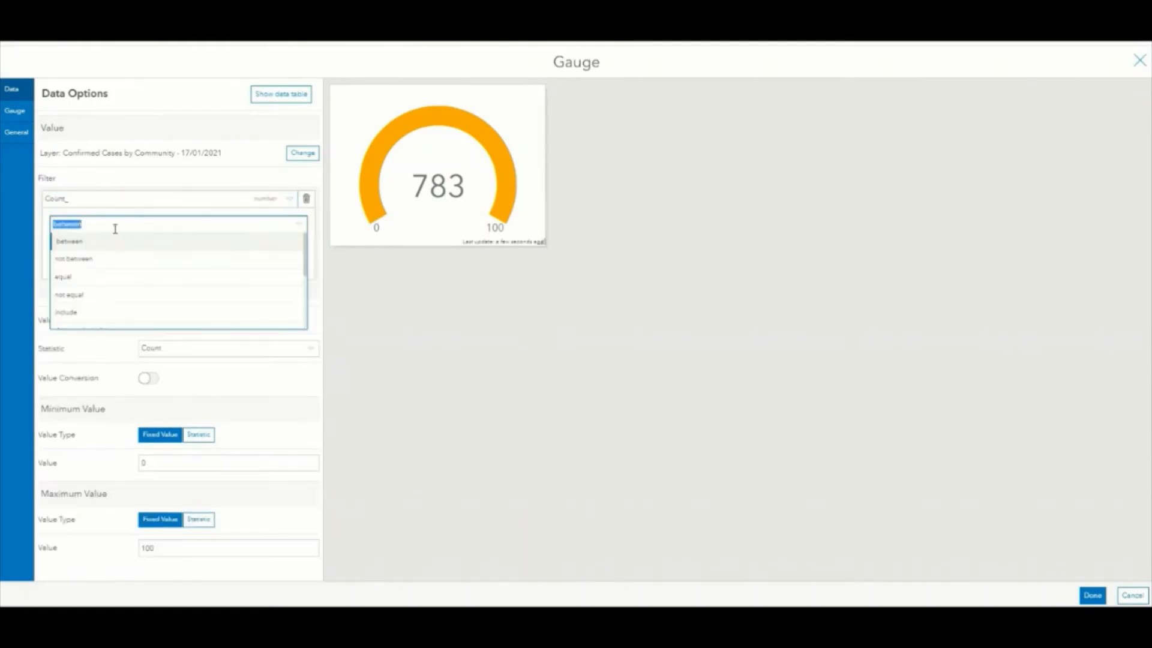
pyautogui.scroll(-1, 90, 288)
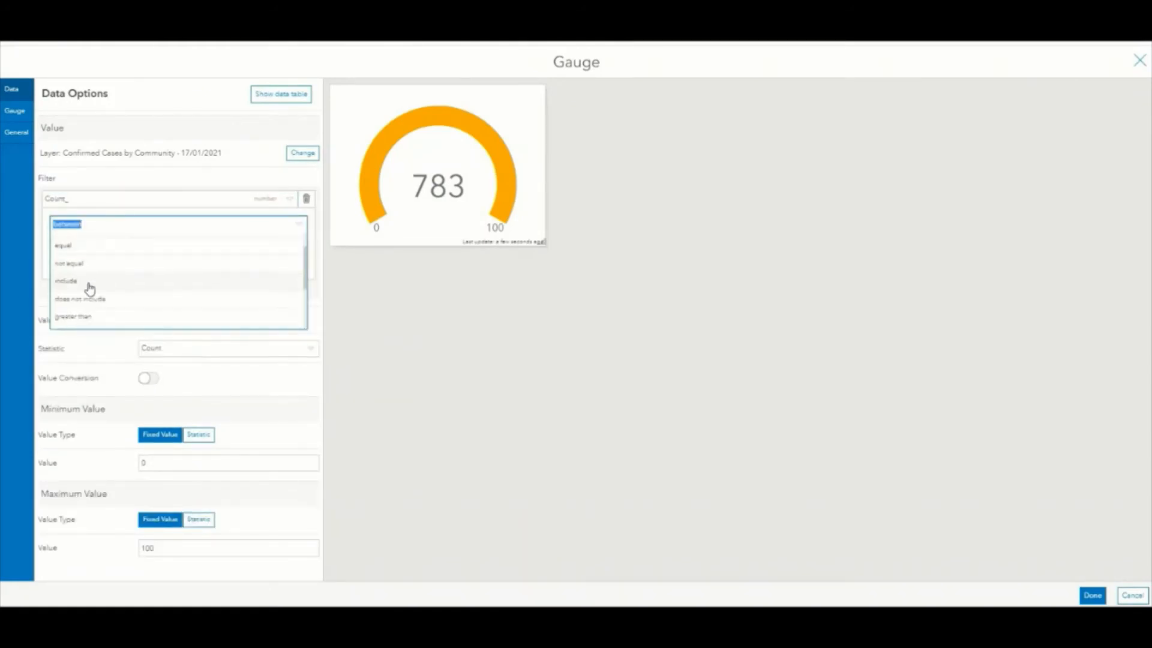
pyautogui.scroll(-2, 90, 288)
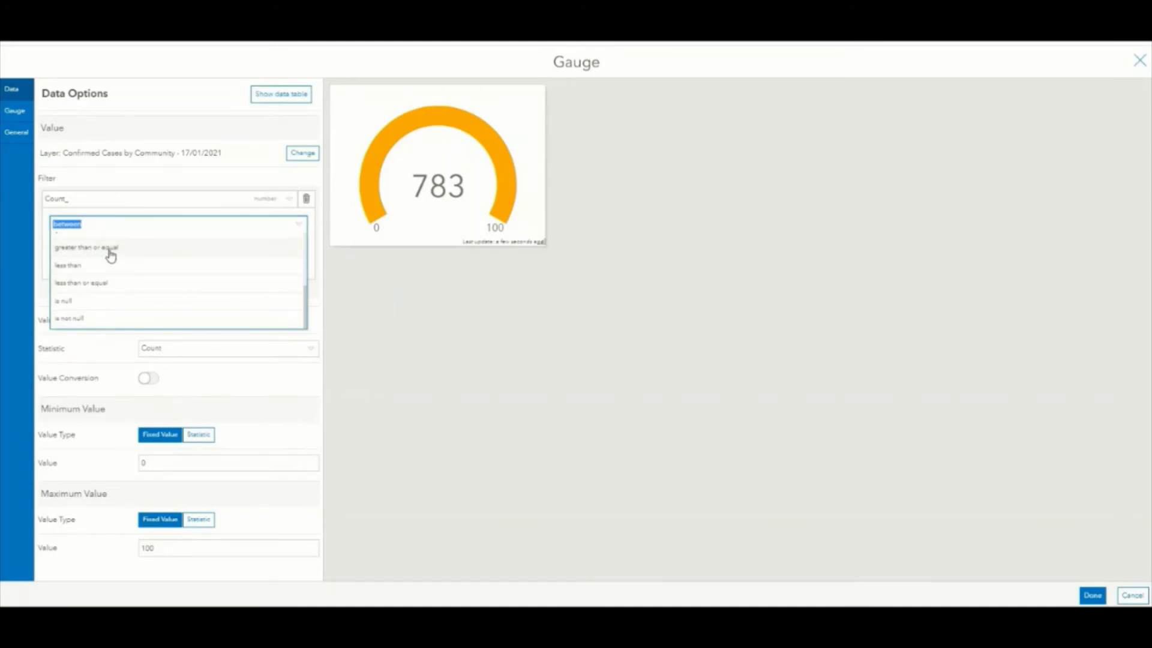
pyautogui.click(109, 251)
pyautogui.click(95, 258)
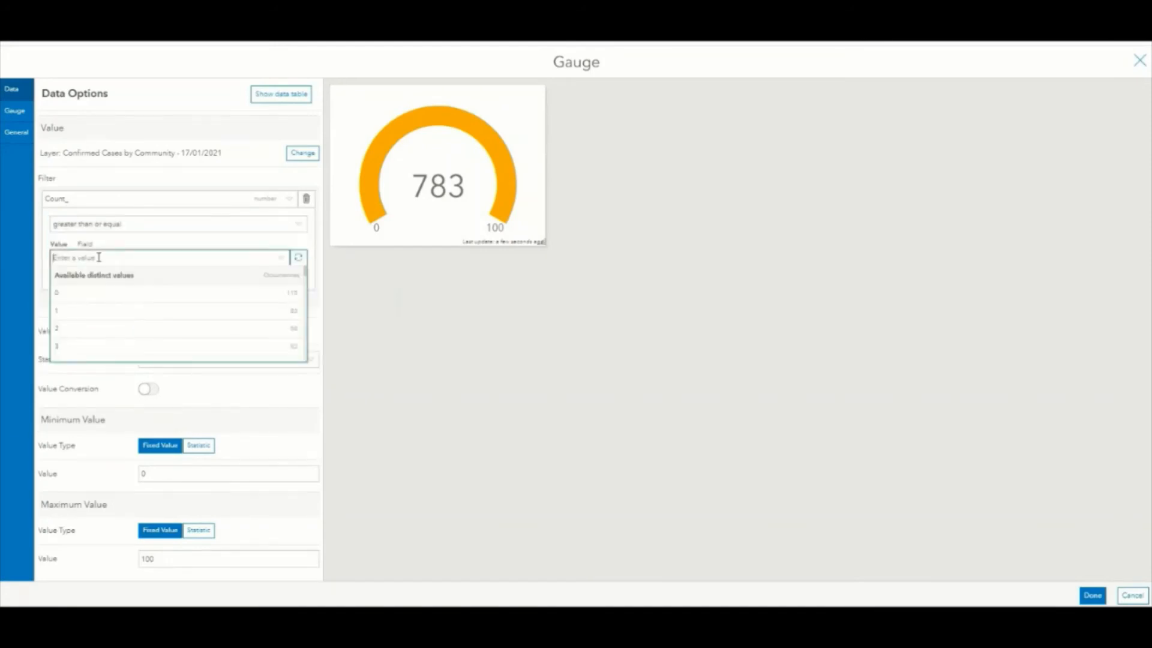
pyautogui.click(67, 307)
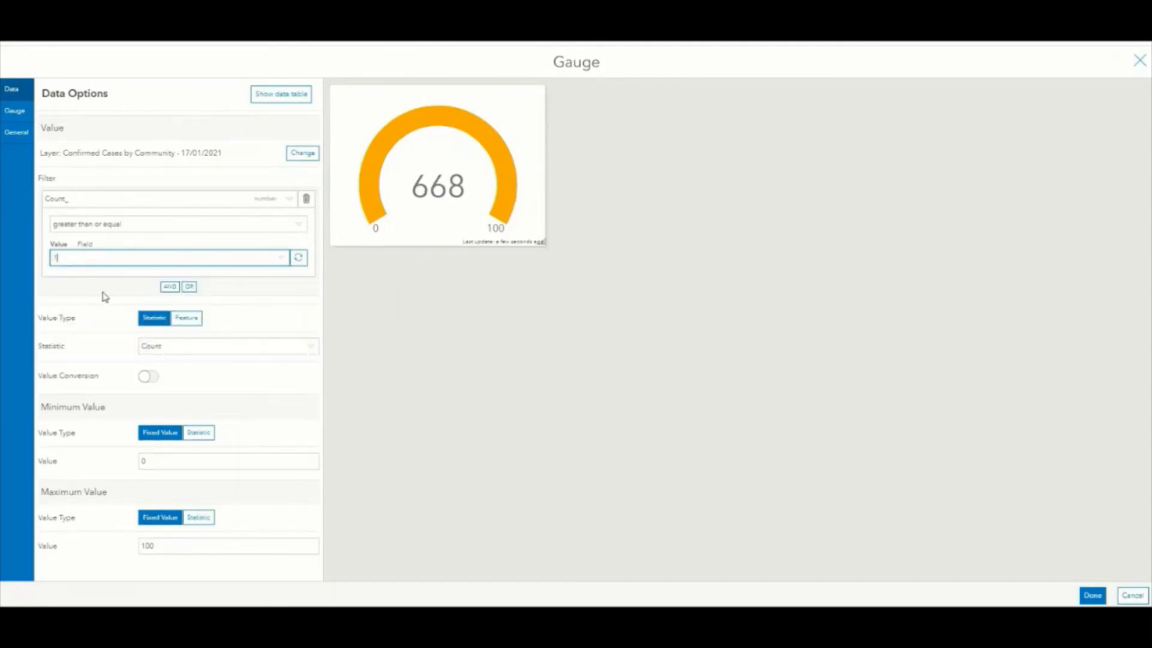
# Change the gauge's style to Meter.
pyautogui.click(14, 111)
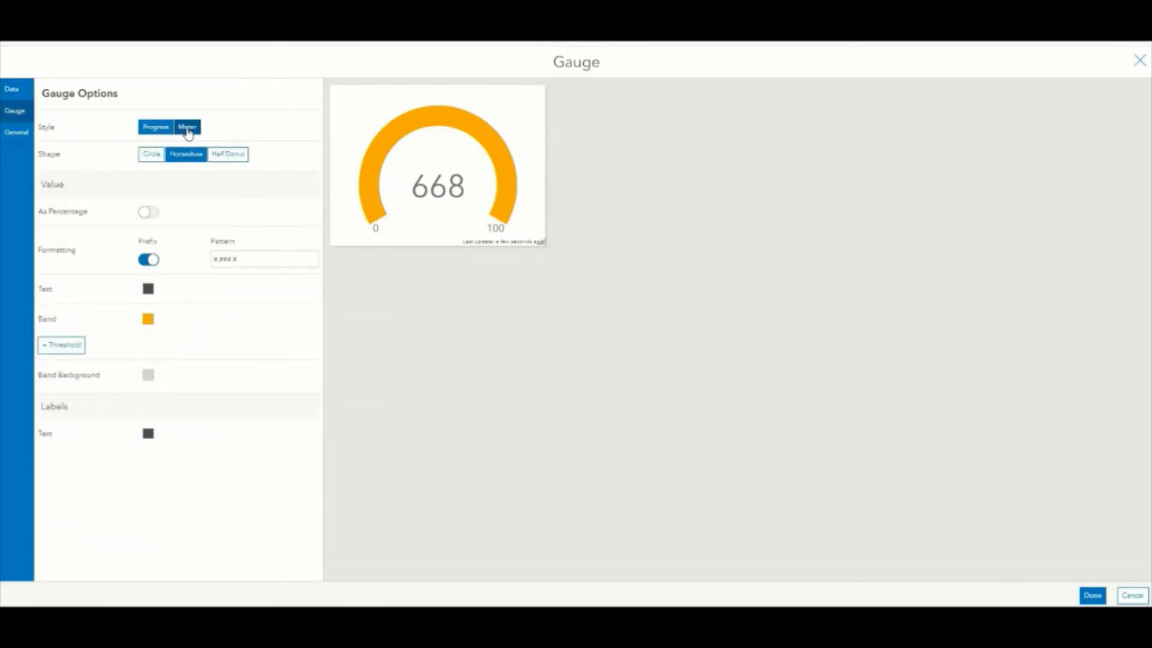
pyautogui.click(186, 128)
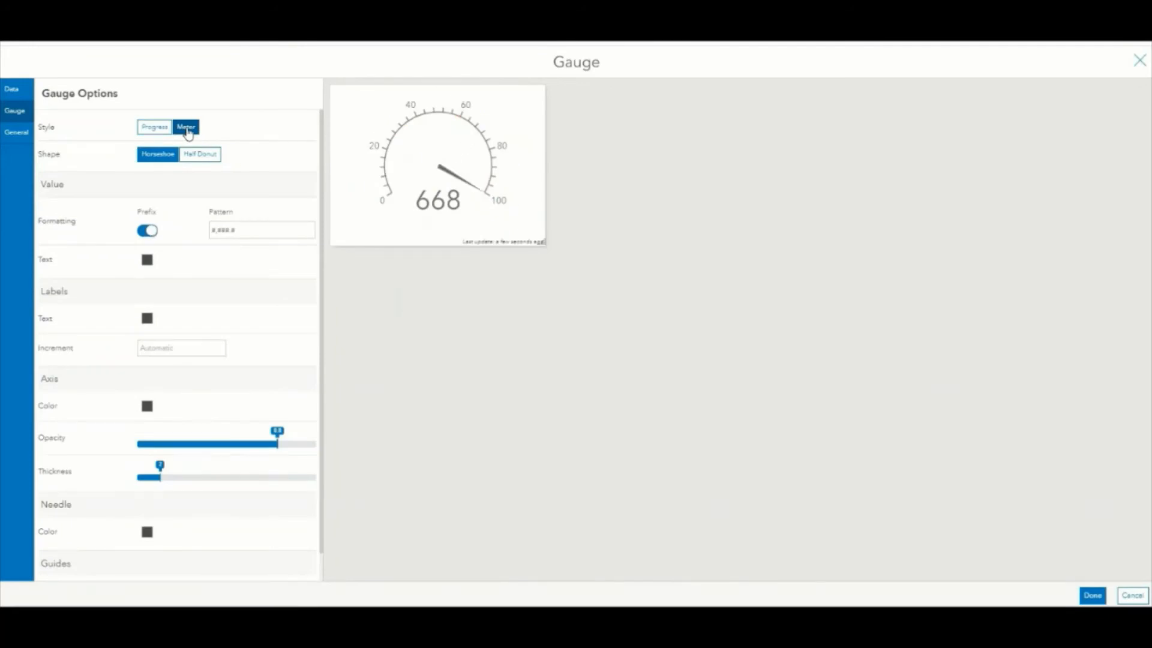
pyautogui.scroll(-1, 172, 272)
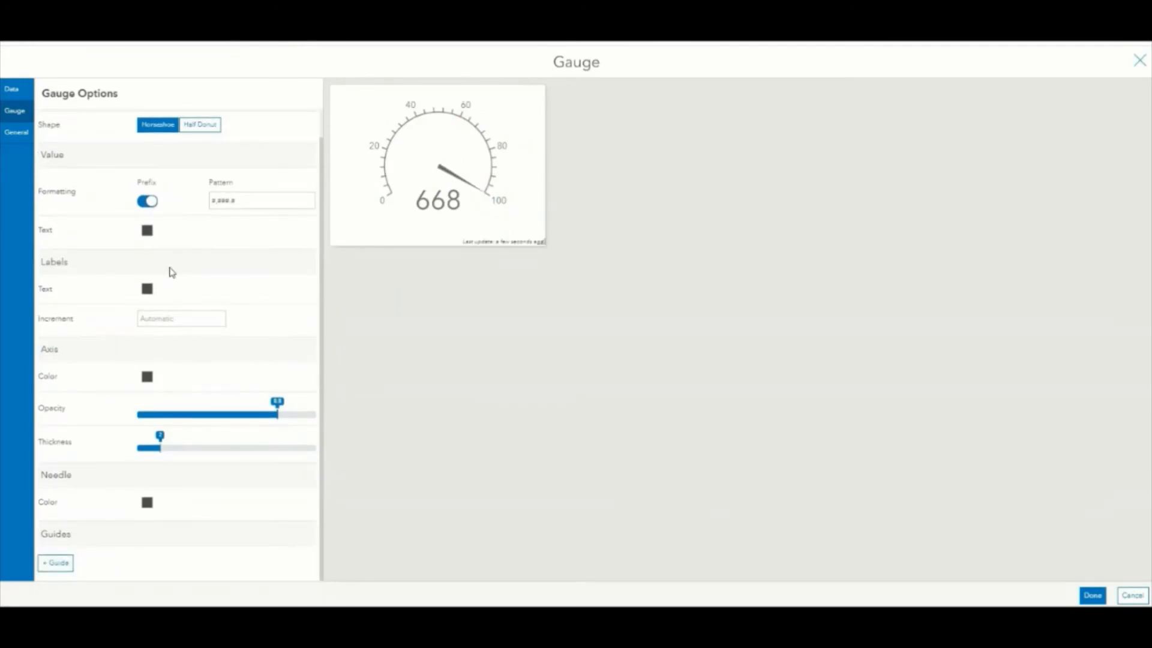
# Set the gauge's fixed maximum value to 783 and change its shape to Half Donut.
pyautogui.click(12, 90)
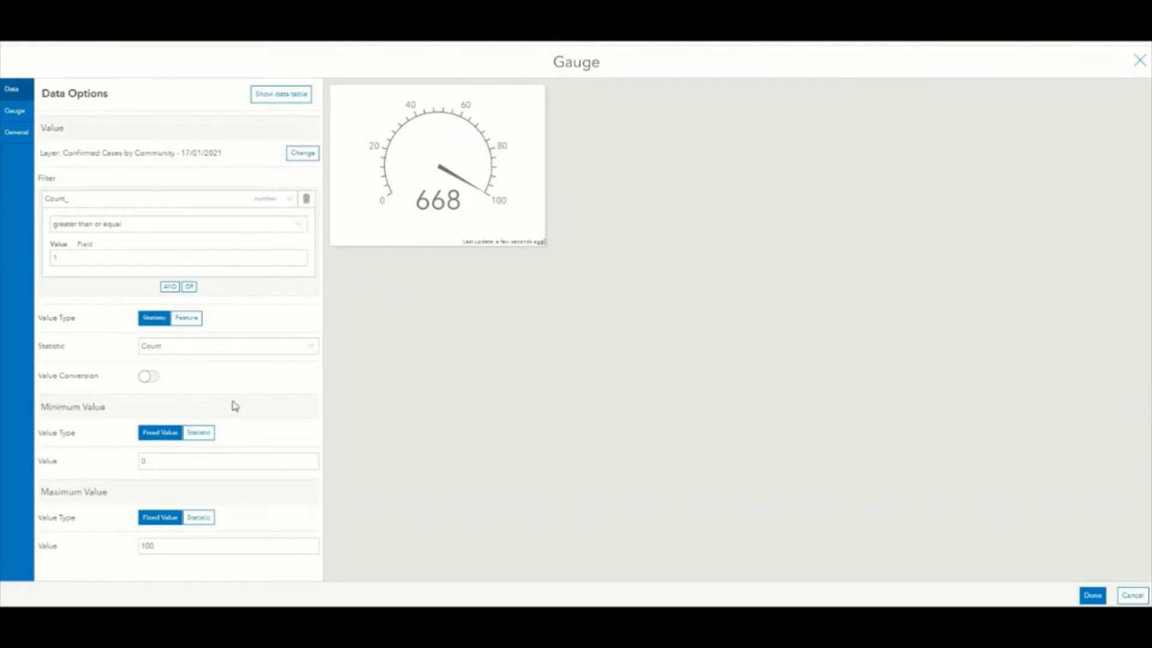
pyautogui.doubleClick(166, 546)
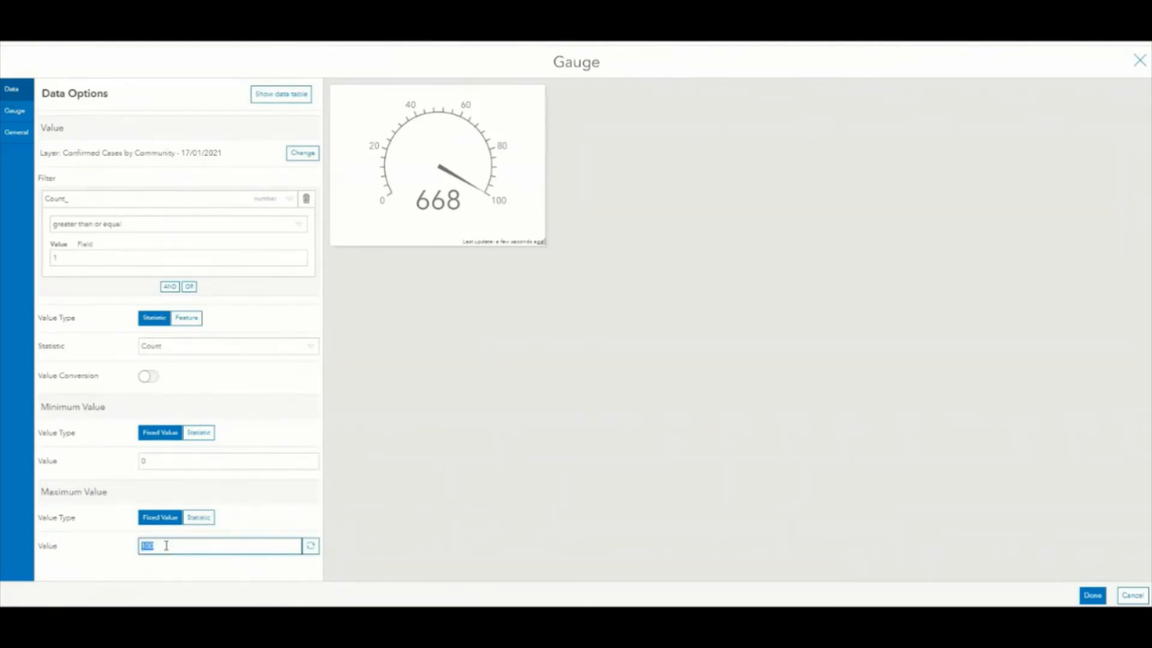
pyautogui.write('783')
pyautogui.click(264, 516)
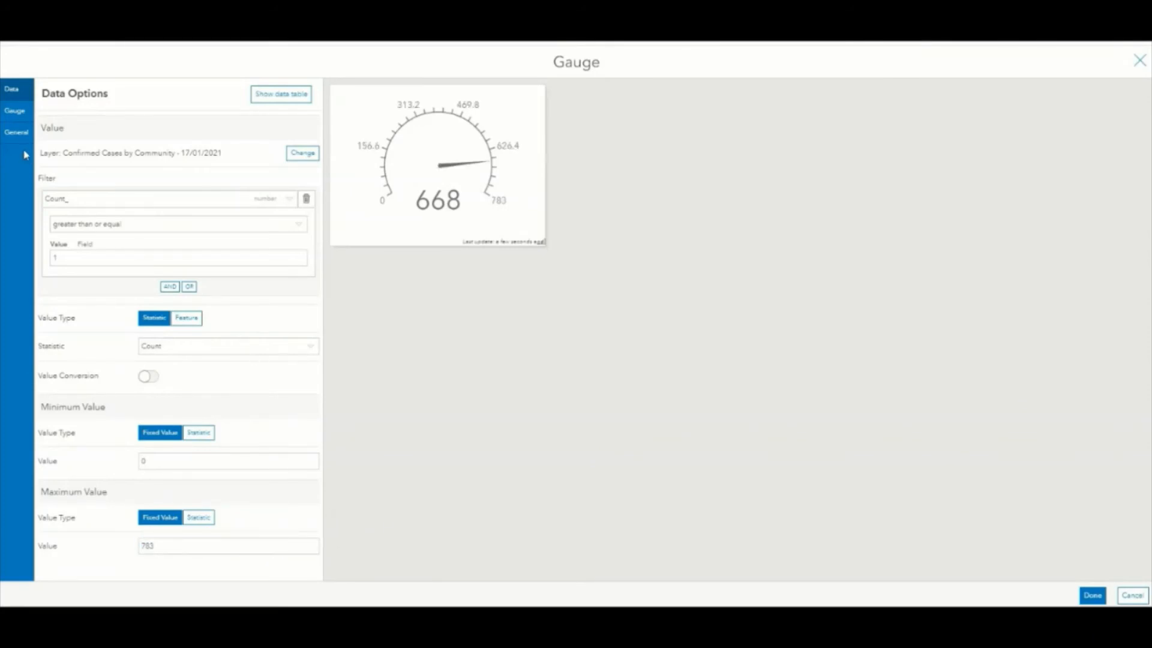
pyautogui.click(15, 117)
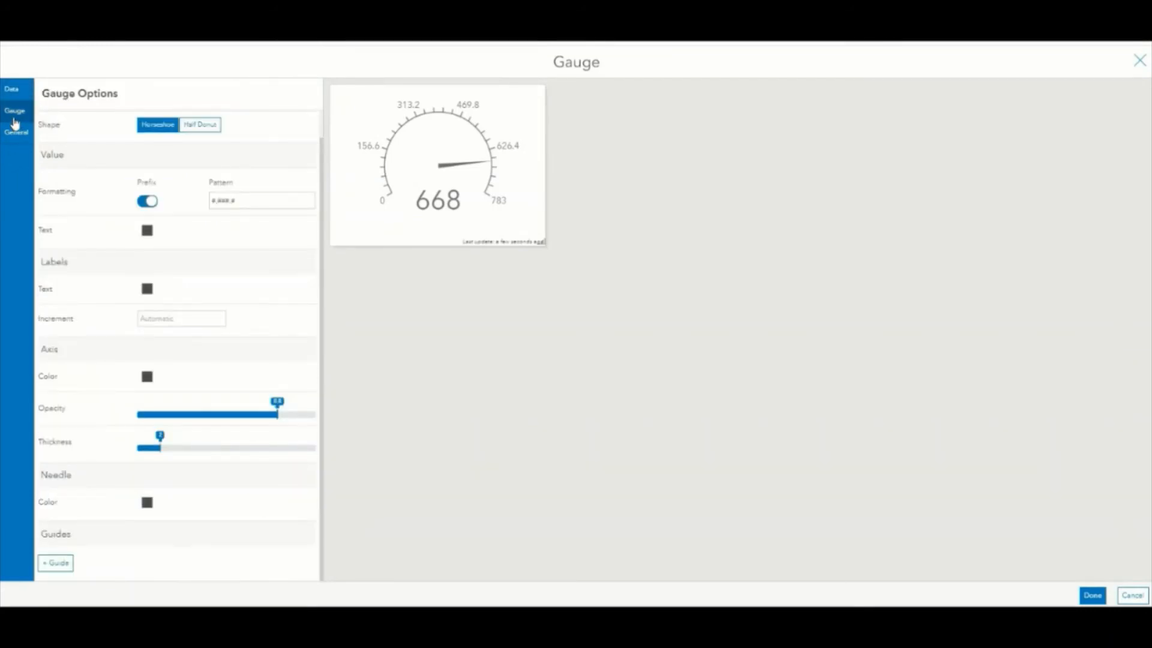
pyautogui.click(185, 124)
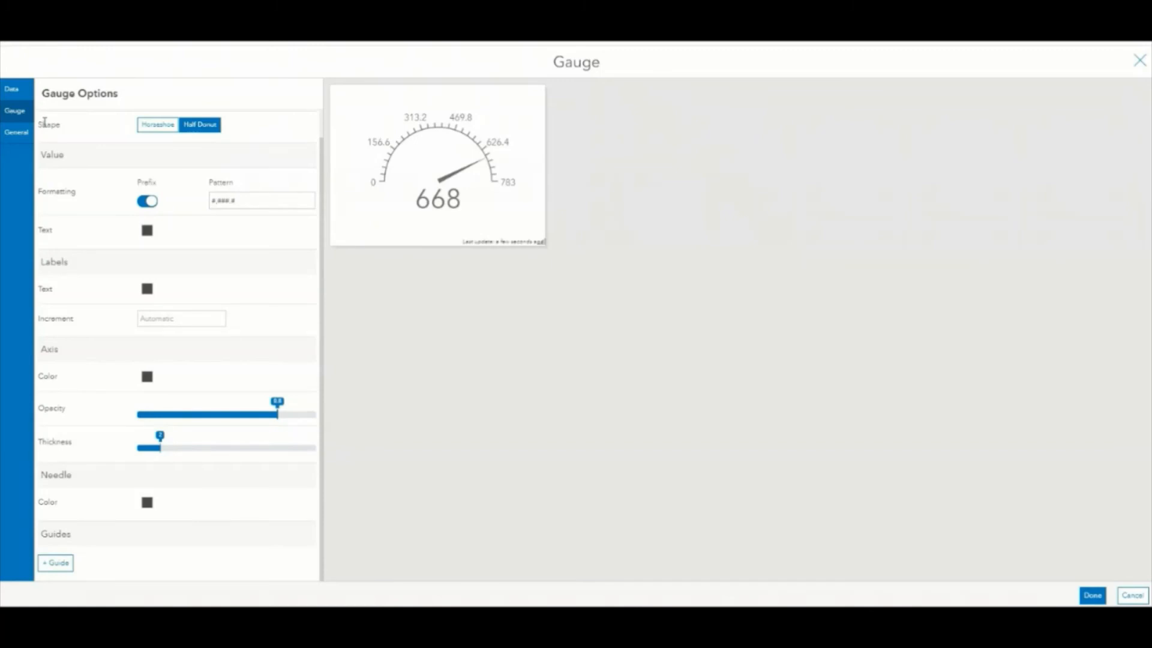
# Name the gauge "Number of Communities with at least 1 confirmed case".
pyautogui.click(27, 133)
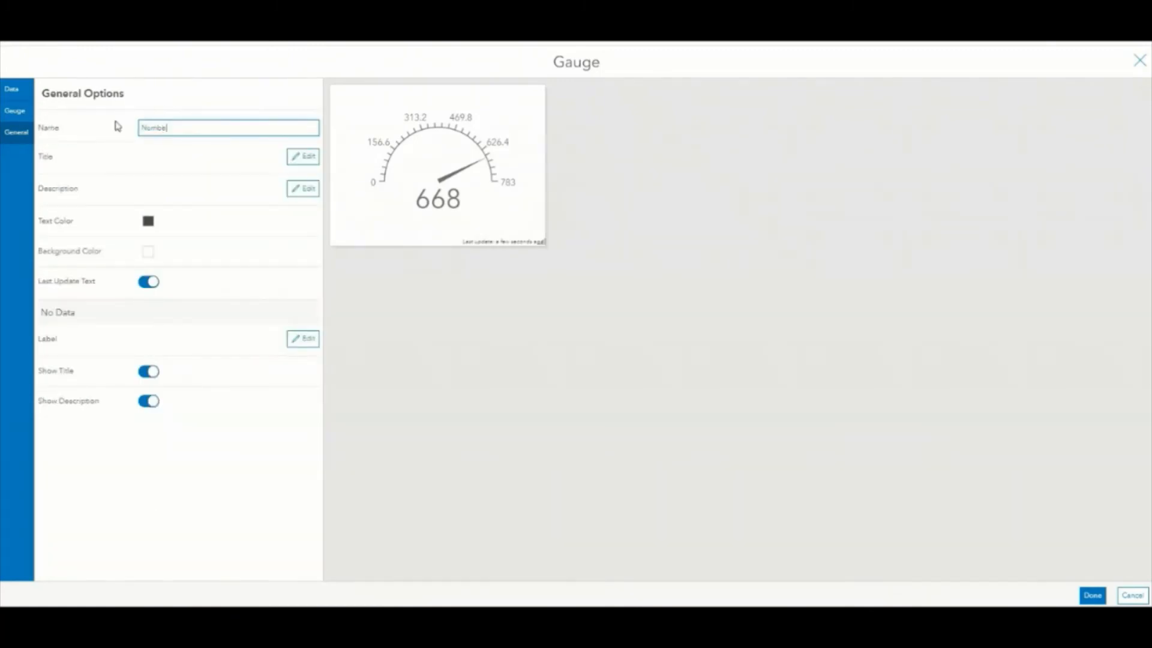
pyautogui.write('r of Communities with at least 1 confirmed ca')
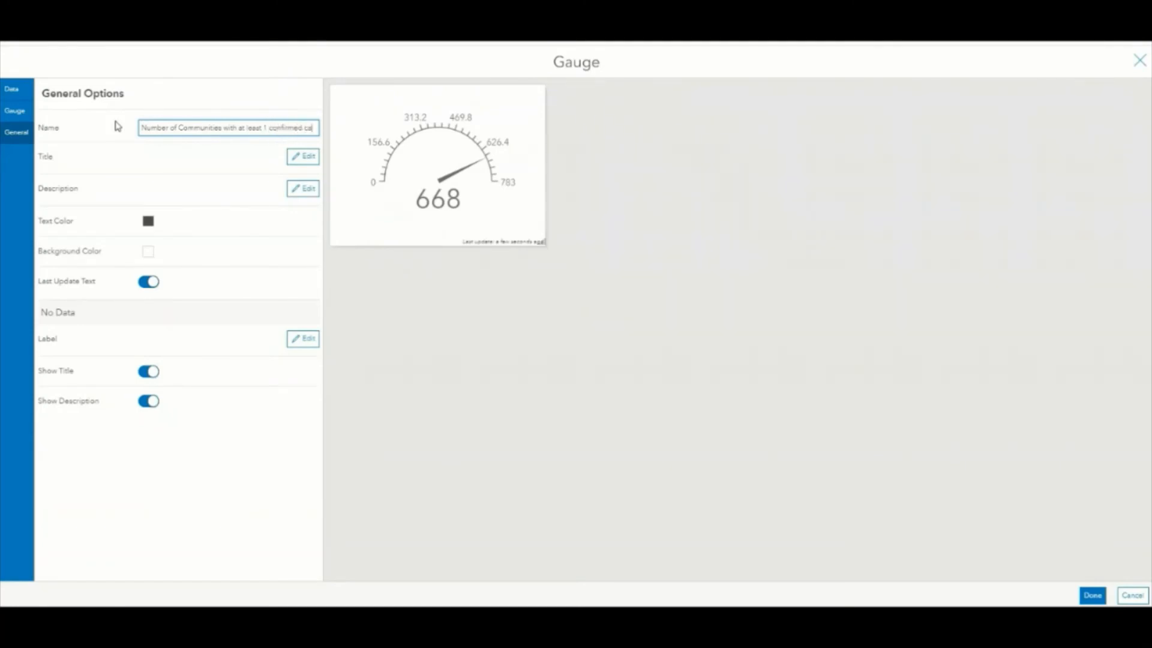
pyautogui.write('se')
# Reuse the gauge's name as its title, centre the title text and finish the gauge configuration.
pyautogui.tripleClick(165, 130)
pyautogui.hotkey('ctrl', 'c')
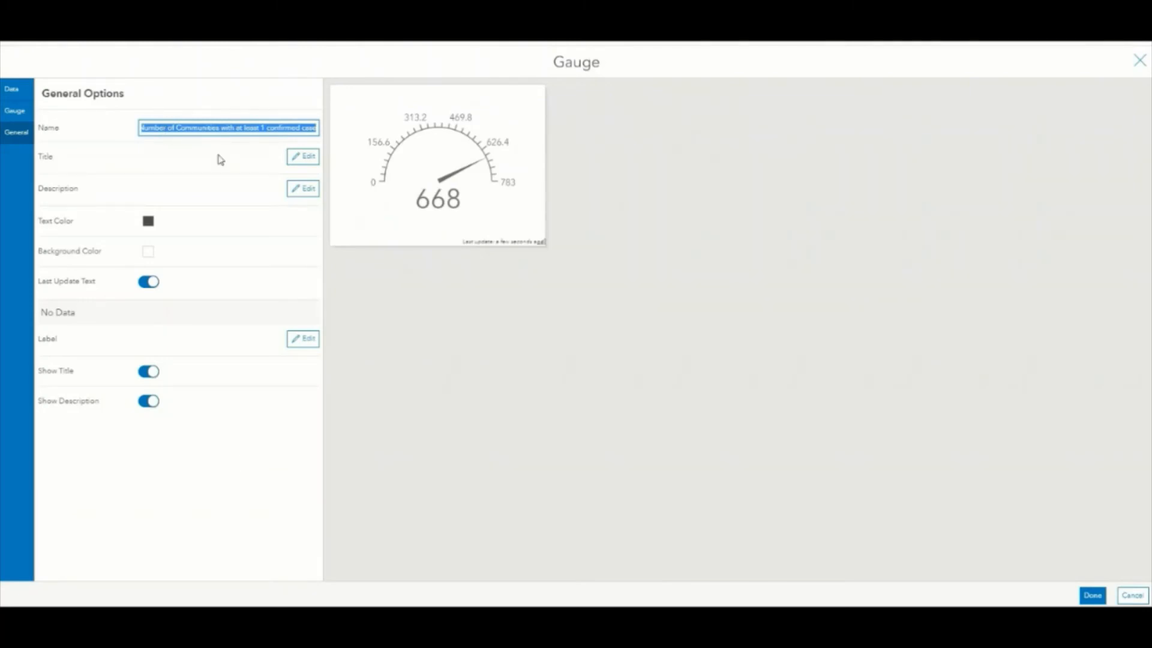
pyautogui.click(304, 160)
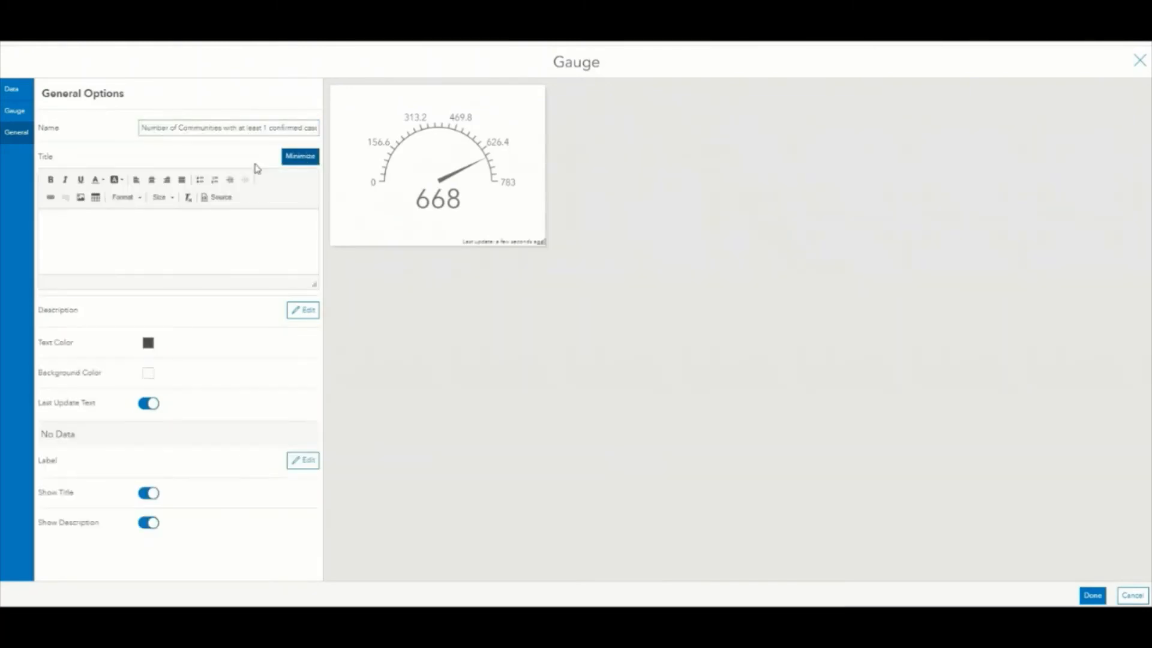
pyautogui.hotkey('ctrl', 'v')
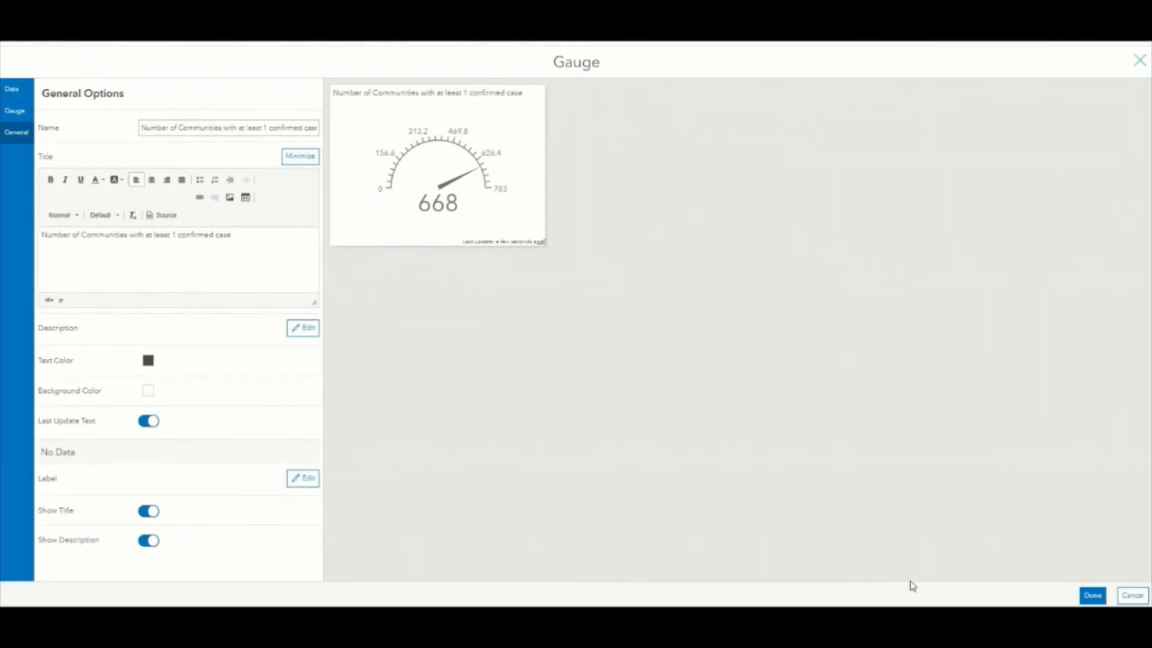
pyautogui.click(152, 180)
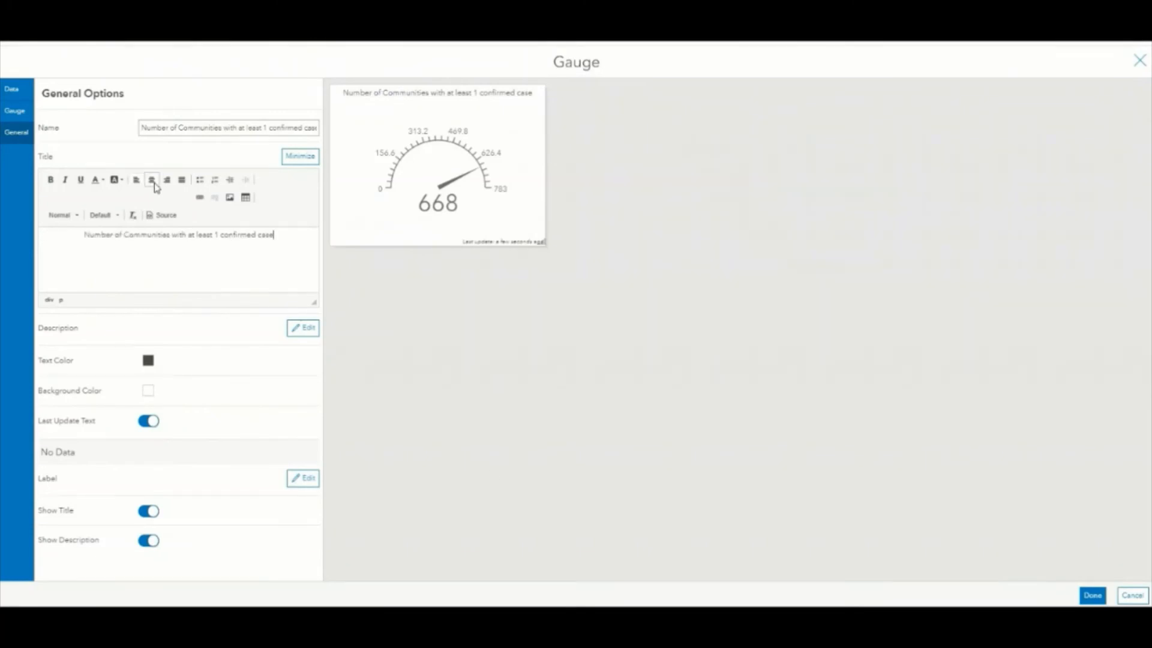
pyautogui.click(1093, 595)
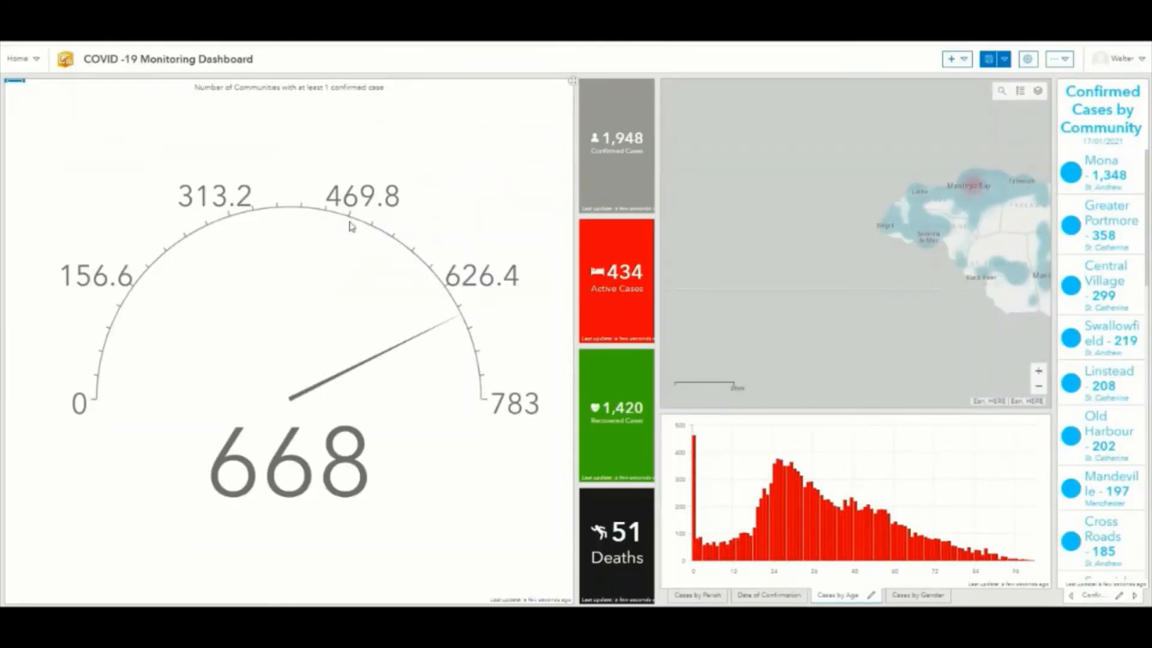
# Move the gauge onto the tabbed charts below the map and stack it with them.
pyautogui.moveTo(15, 89)
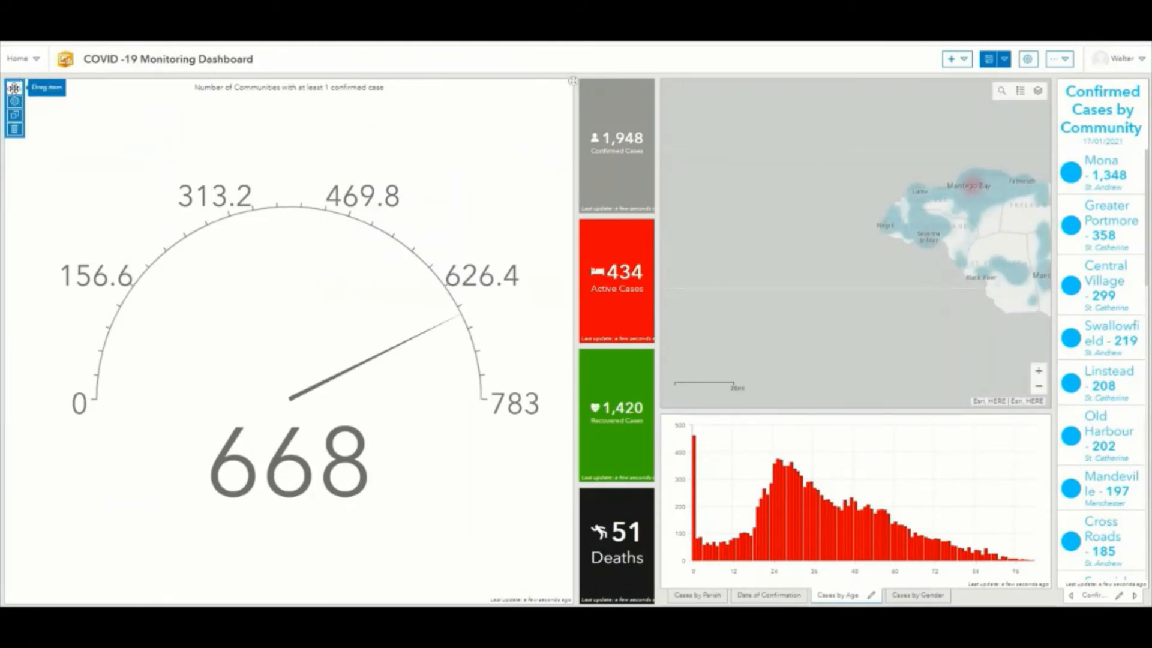
pyautogui.moveTo(14, 88); pyautogui.dragTo(866, 498)
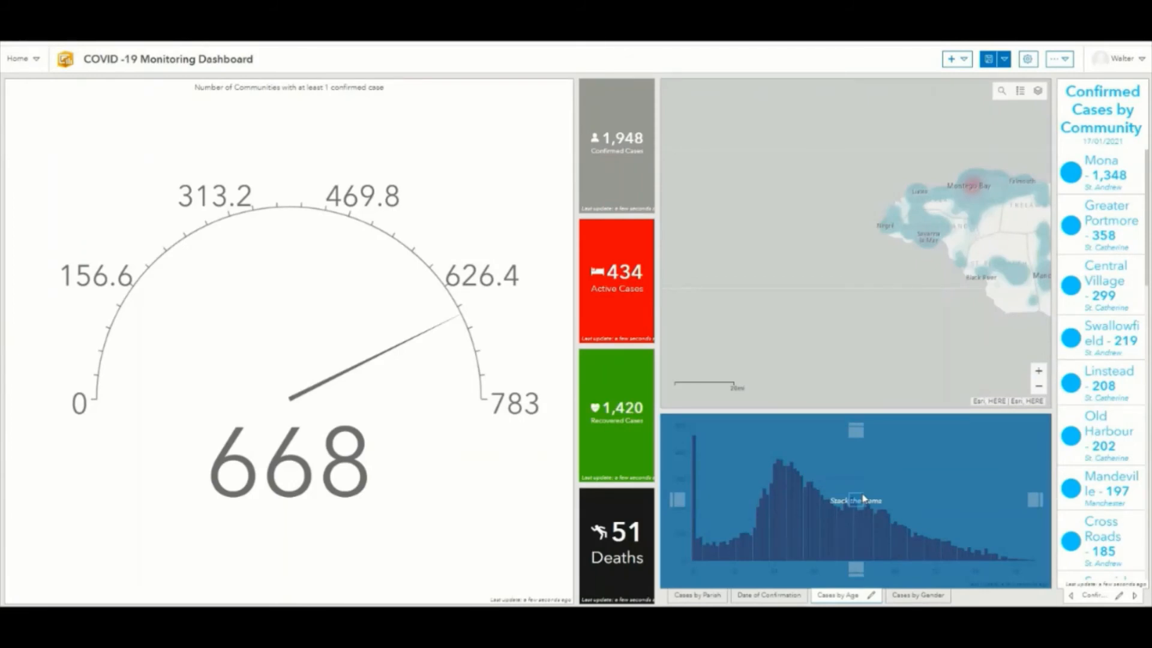
pyautogui.moveTo(864, 498); pyautogui.dragTo(864, 499)
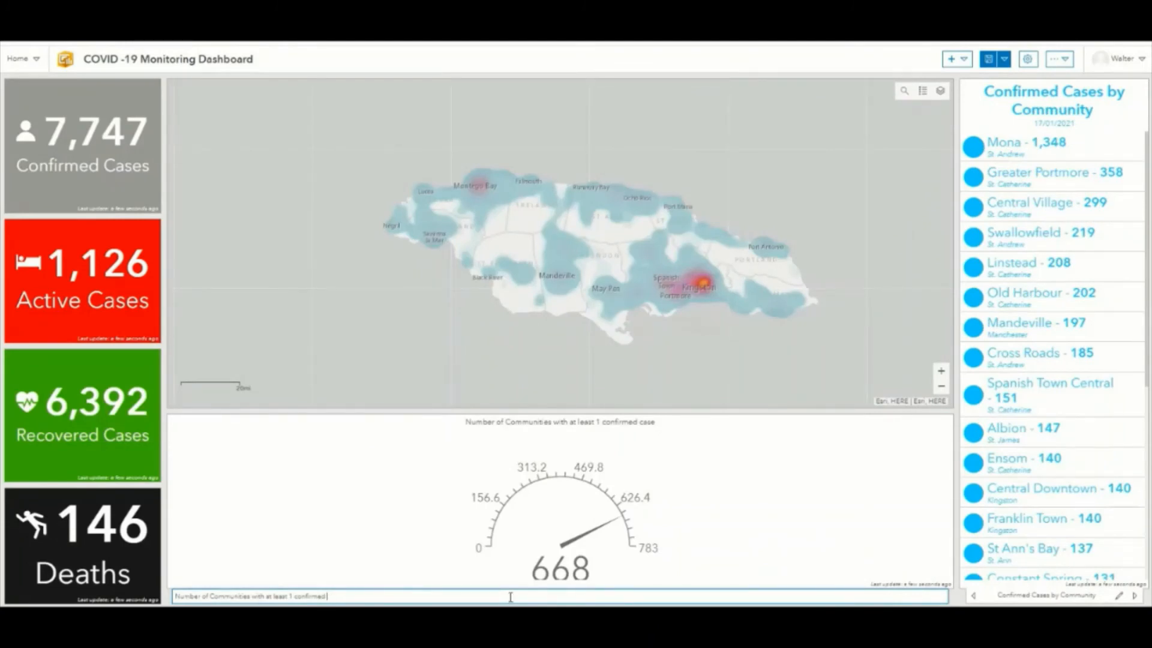
# Rename the gauge's tab as "Communities with at least 1 confirmed case".
pyautogui.press('BackSpace')
pyautogui.press('BackSpace')
pyautogui.press('BackSpace')
pyautogui.press('BackSpace')
pyautogui.press('BackSpace')
pyautogui.press('BackSpace')
pyautogui.press('BackSpace')
pyautogui.press('BackSpace')
pyautogui.press('BackSpace')
pyautogui.press('BackSpace')
pyautogui.press('BackSpace')
pyautogui.press('BackSpace')
pyautogui.press('BackSpace')
pyautogui.press('BackSpace')
pyautogui.press('BackSpace')
pyautogui.press('BackSpace')
pyautogui.press('BackSpace')
pyautogui.press('BackSpace')
pyautogui.press('BackSpace')
pyautogui.press('BackSpace')
pyautogui.press('BackSpace')
pyautogui.press('BackSpace')
pyautogui.press('BackSpace')
pyautogui.press('BackSpace')
pyautogui.press('BackSpace')
pyautogui.press('BackSpace')
pyautogui.press('BackSpace')
pyautogui.press('BackSpace')
pyautogui.write('Co')
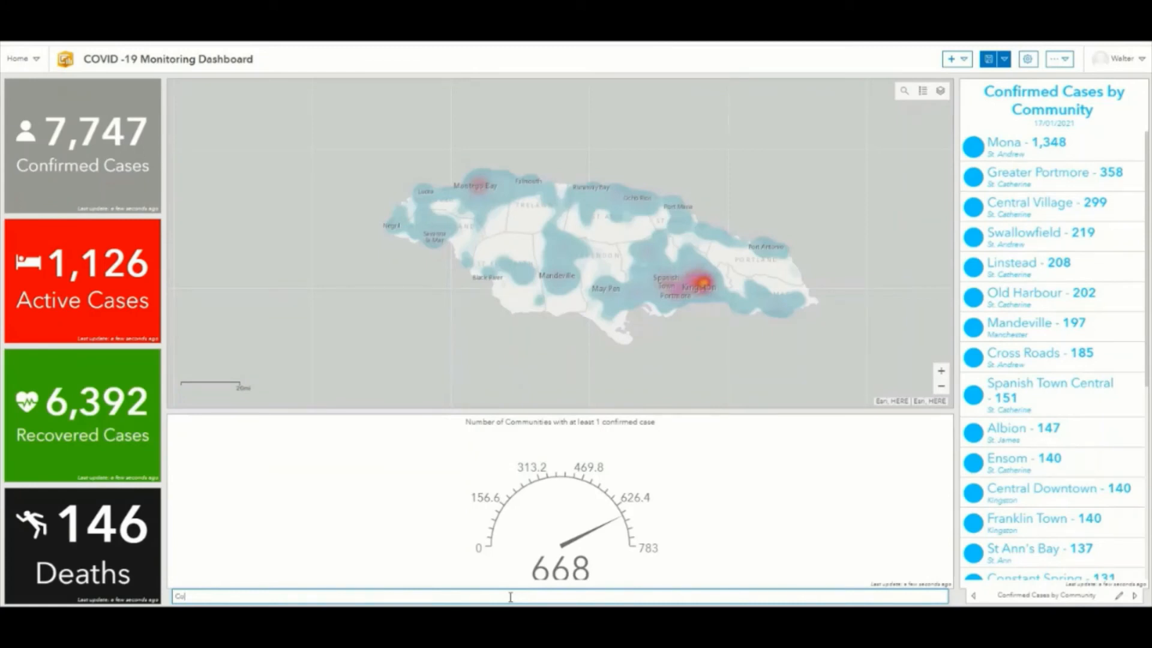
pyautogui.write('mmunities with at least 1 confirmed')
pyautogui.write('case')
pyautogui.press('Return')
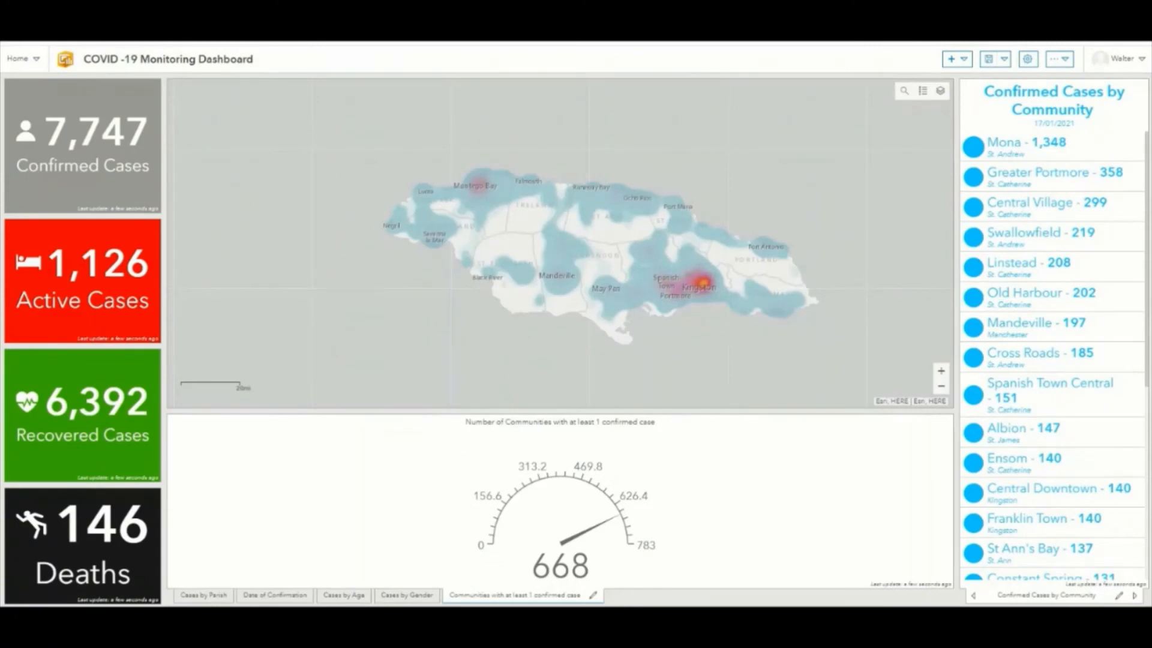
# Reopen the gauge's configuration, set its label increment to 150 and finish the configuration.
pyautogui.moveTo(195, 427)
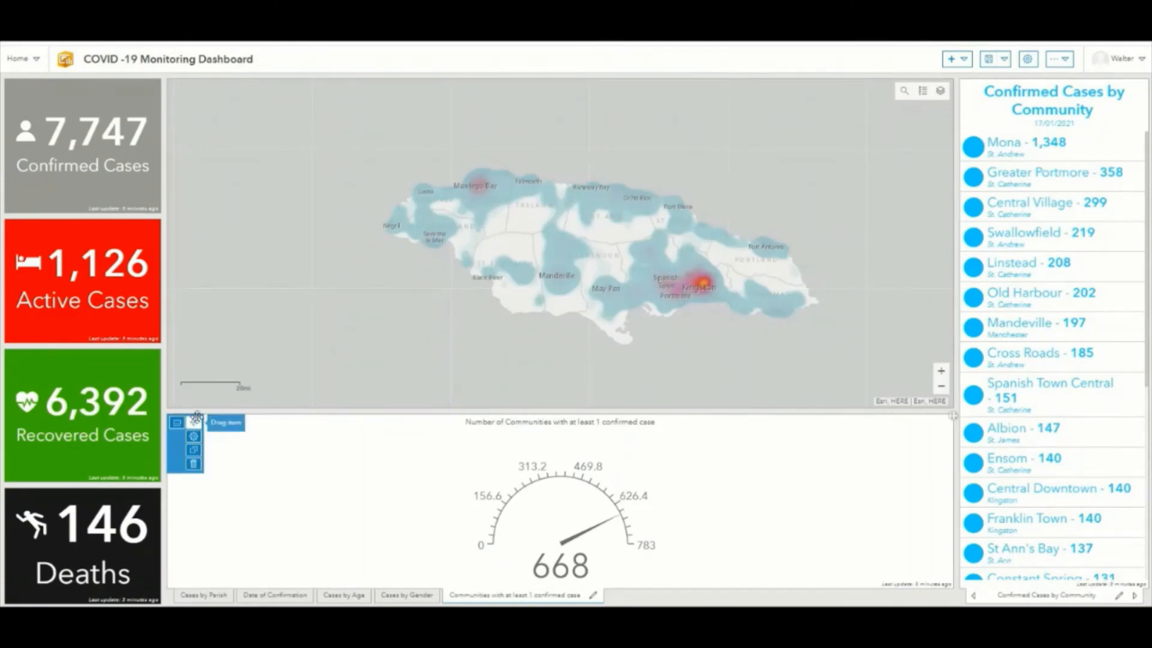
pyautogui.click(195, 441)
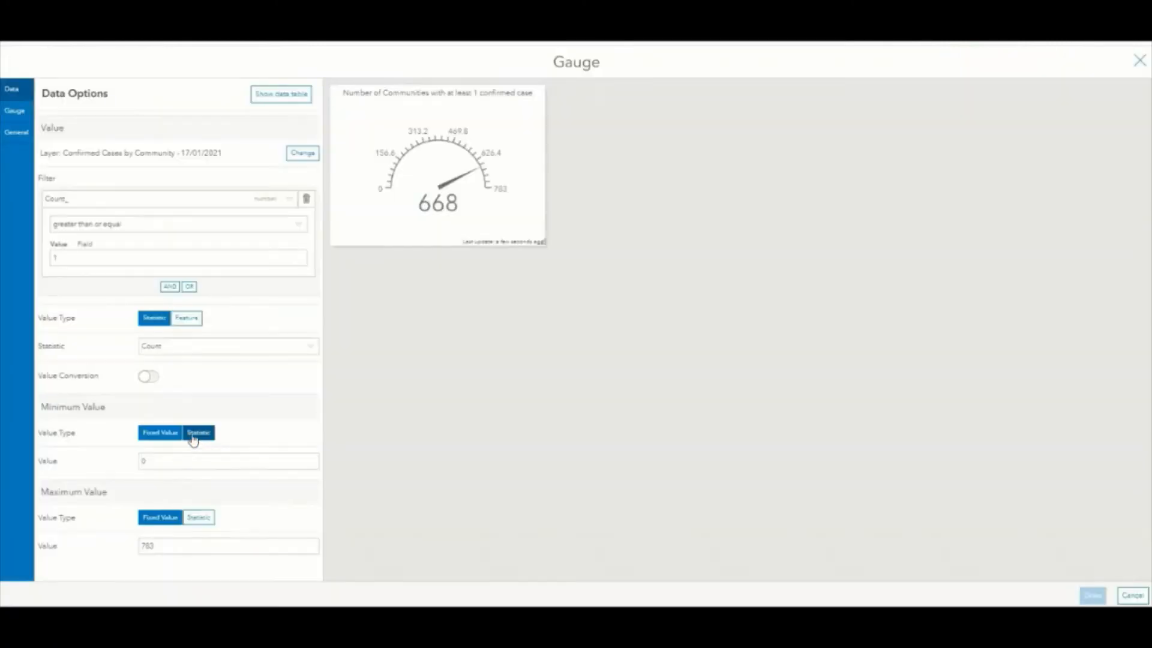
pyautogui.click(15, 112)
pyautogui.click(180, 357)
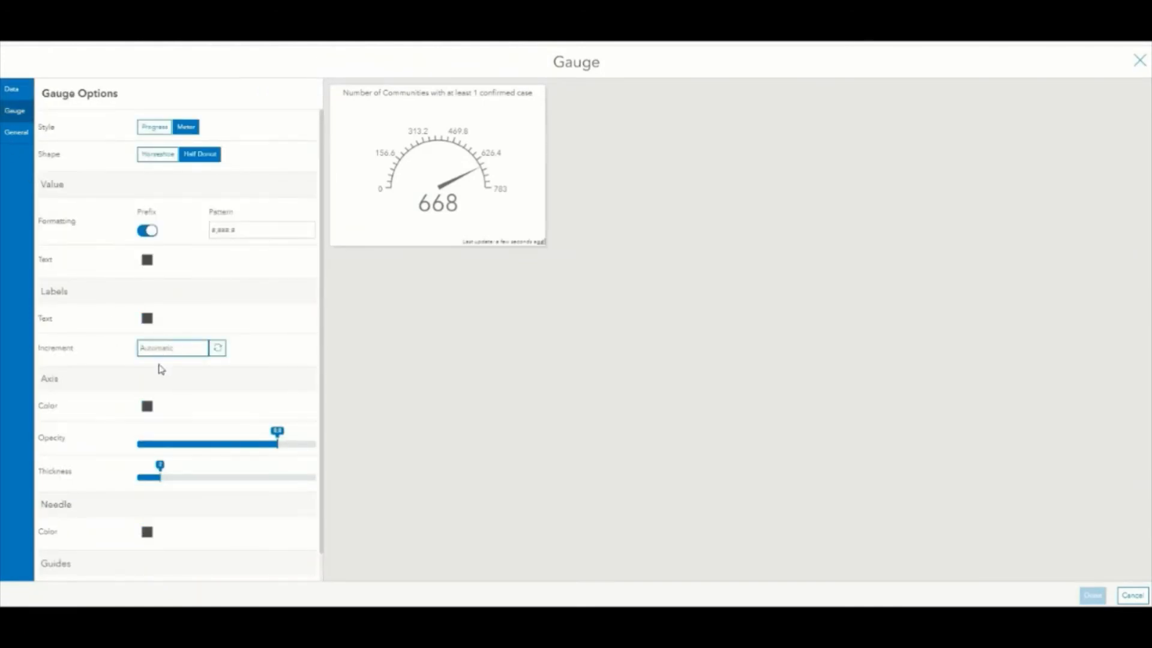
pyautogui.write('150')
pyautogui.click(213, 377)
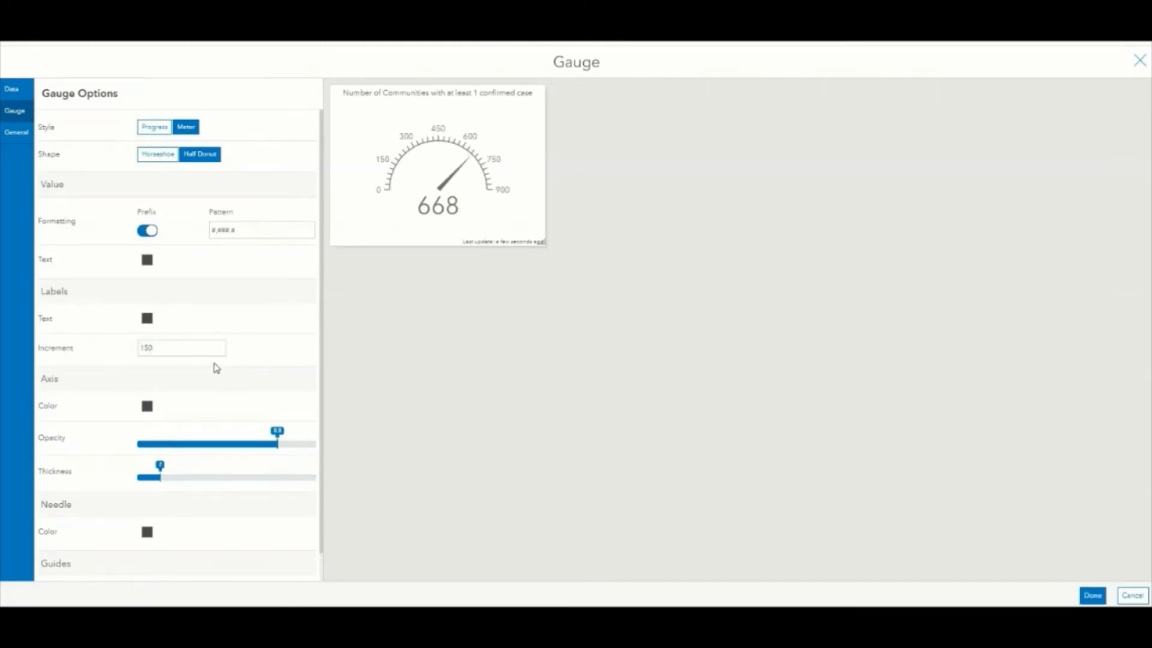
pyautogui.click(1093, 596)
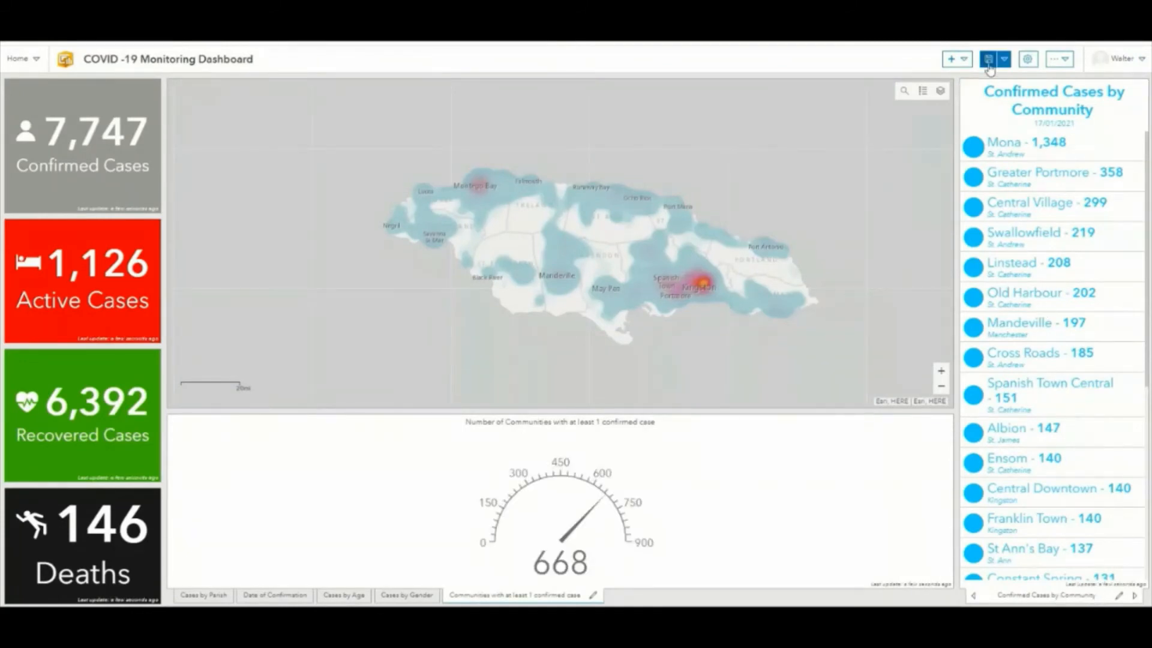
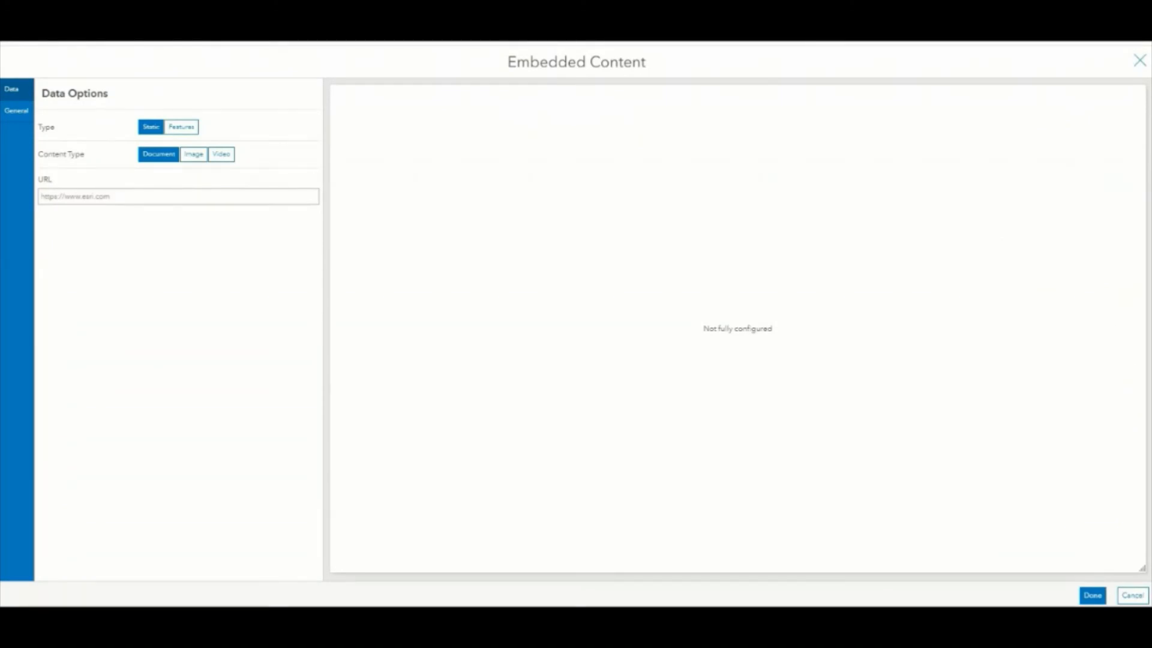
pyautogui.hotkey('alt', 'Tab')
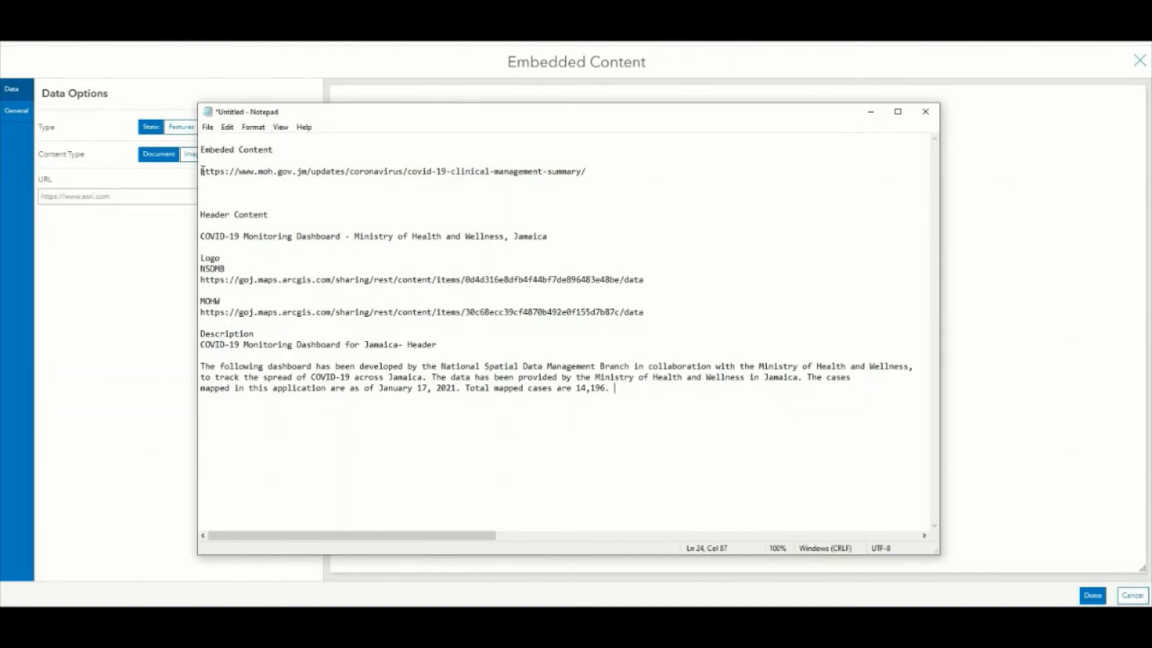
pyautogui.moveTo(202, 171); pyautogui.dragTo(587, 176)
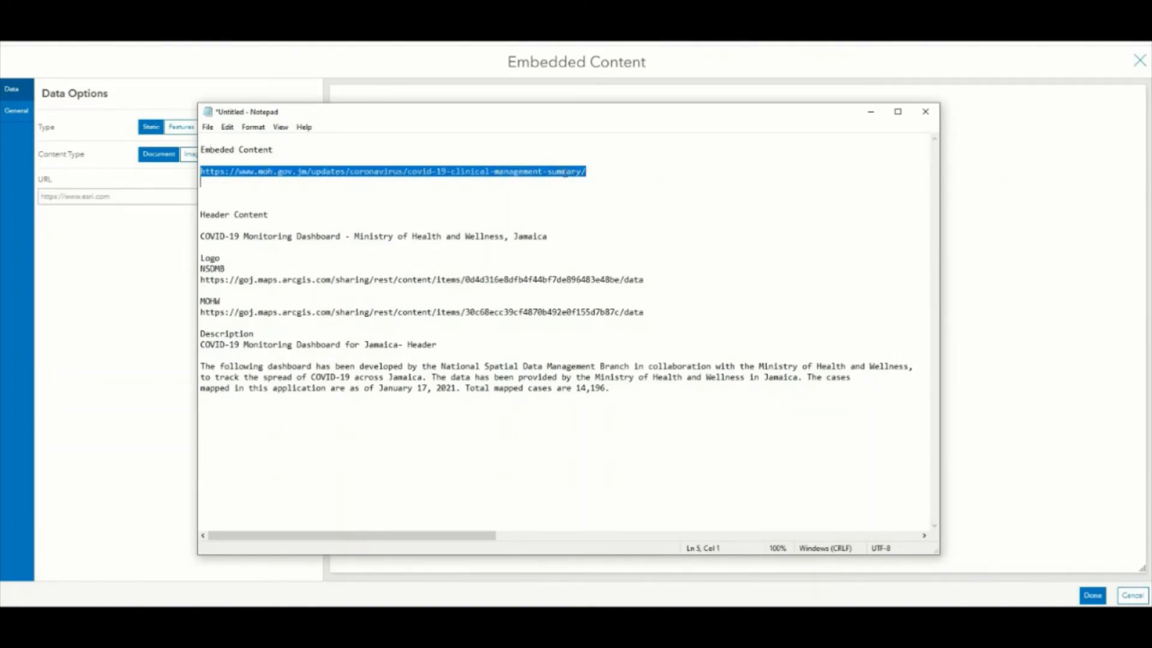
pyautogui.rightClick(564, 173)
pyautogui.click(573, 208)
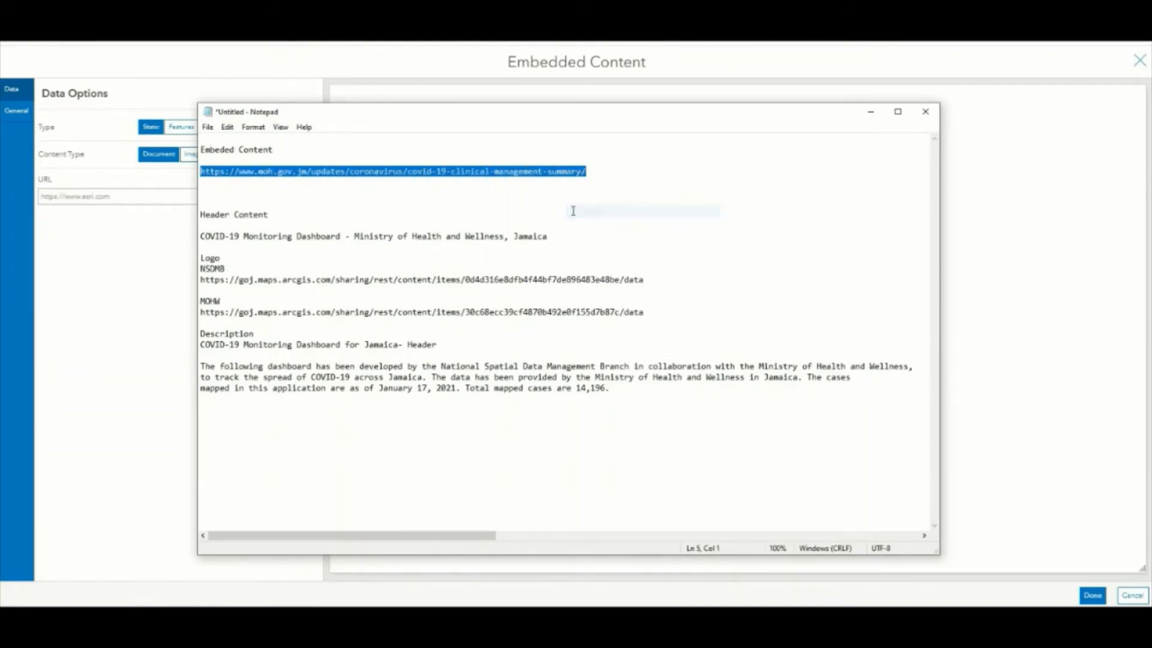
pyautogui.click(88, 195)
pyautogui.rightClick(88, 197)
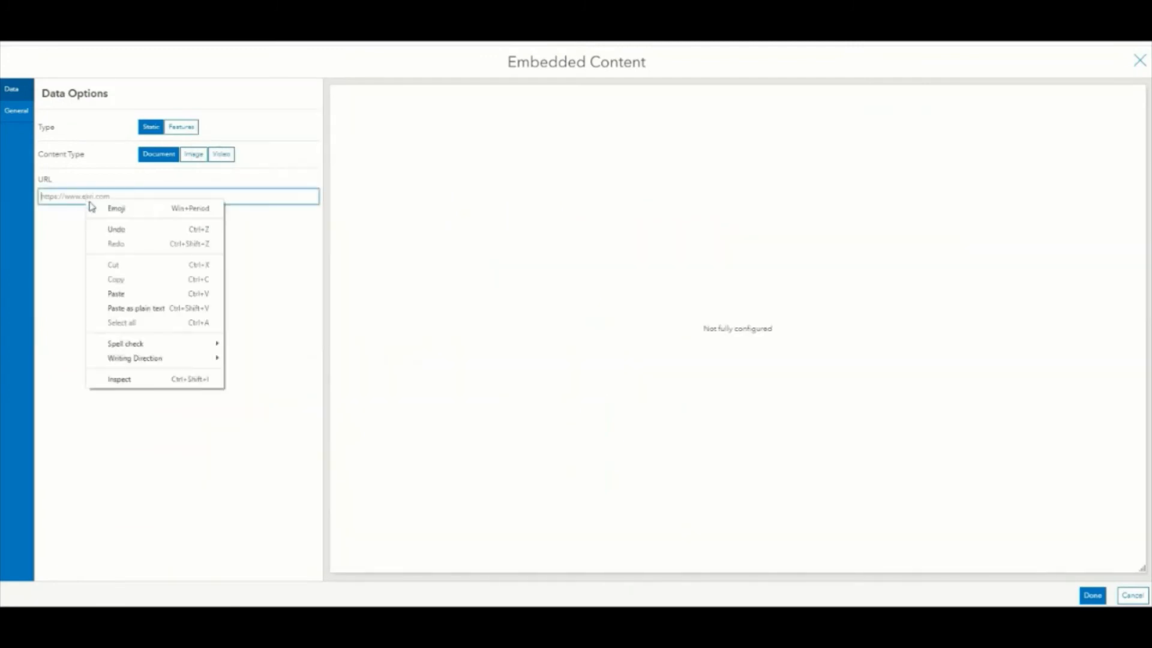
pyautogui.click(120, 297)
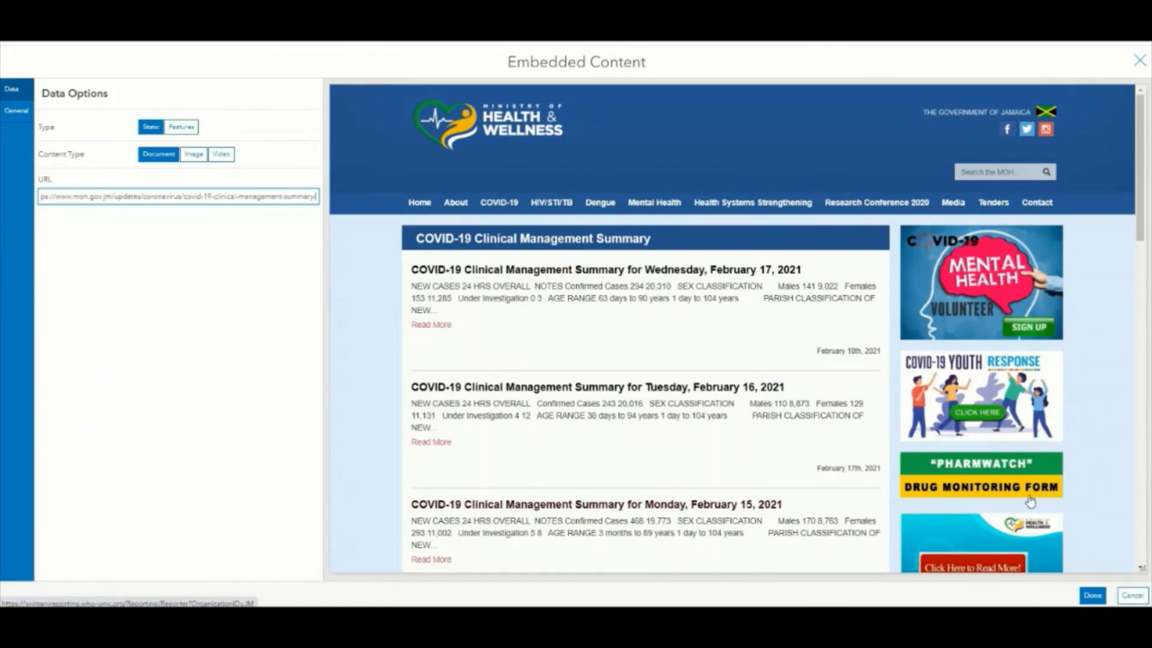
pyautogui.click(1092, 596)
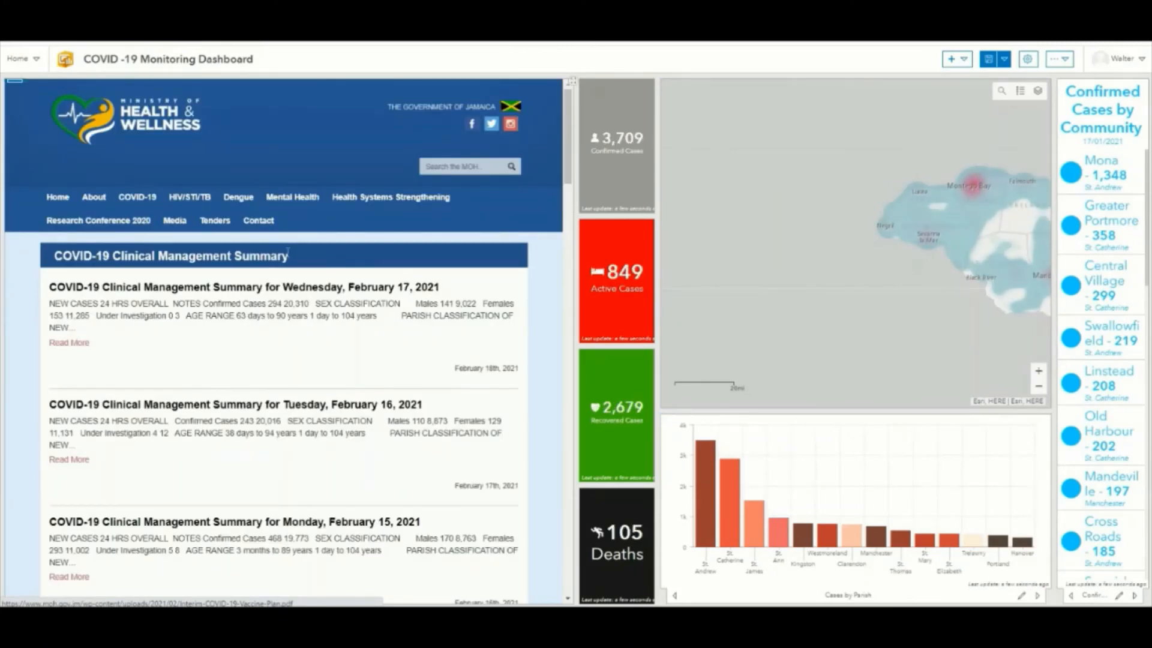
# Stack the embedded content with the community case lists beside the map, bring it into view and save the dashboard.
pyautogui.moveTo(14, 84); pyautogui.dragTo(1107, 332)
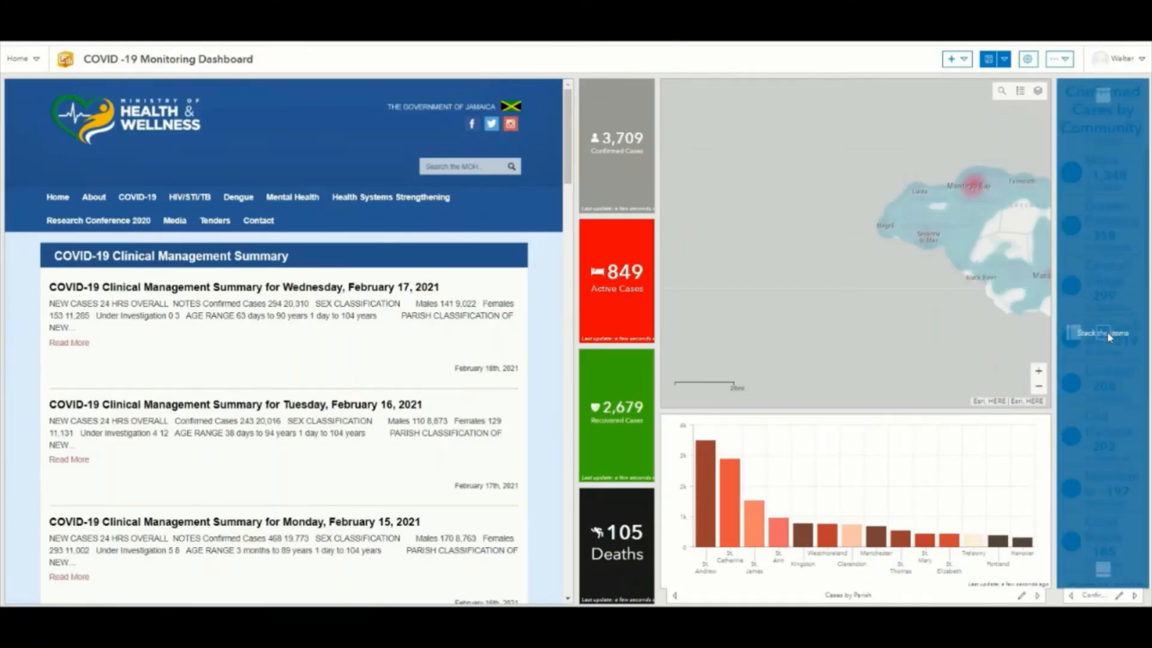
pyautogui.moveTo(1107, 331); pyautogui.dragTo(1106, 331)
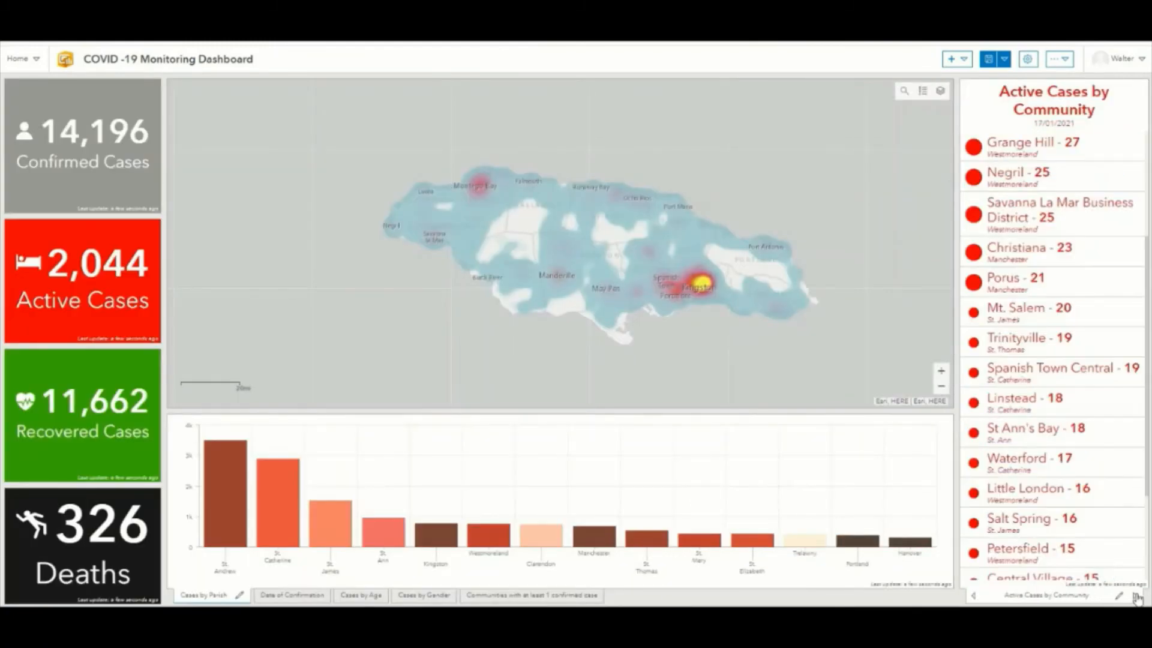
pyautogui.click(1136, 596)
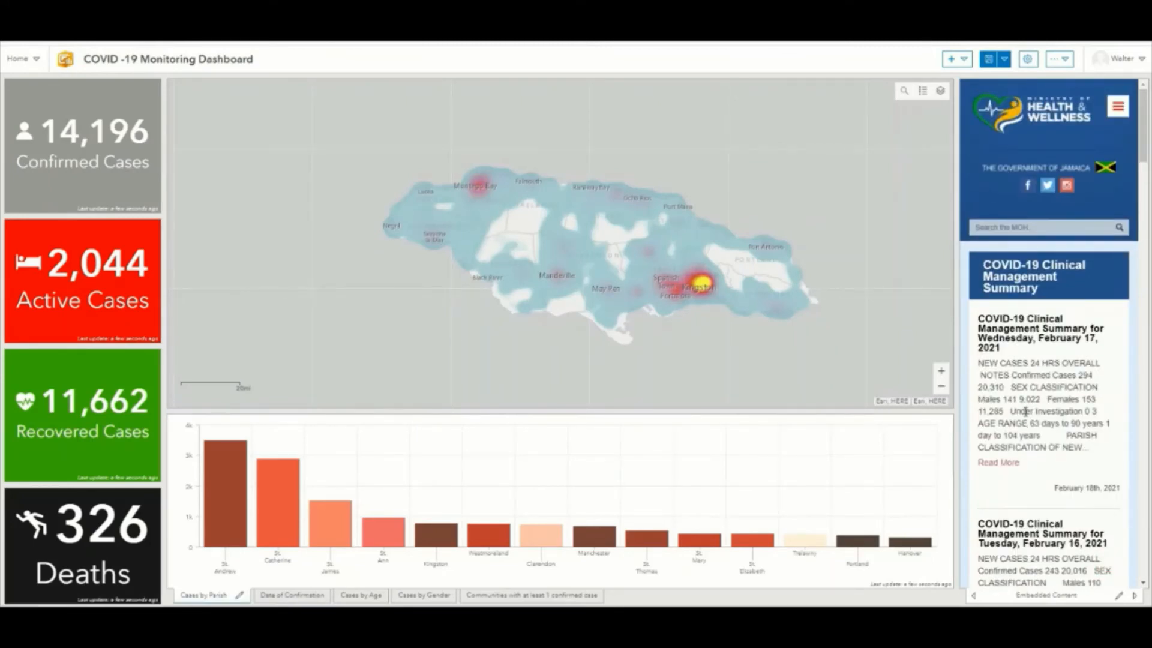
pyautogui.click(988, 59)
# Add a header with the title "COVID-19 Monitoring Dashboard - Ministry of Health and Wellness, Jamaica" copied from the Notepad notes.
pyautogui.click(960, 58)
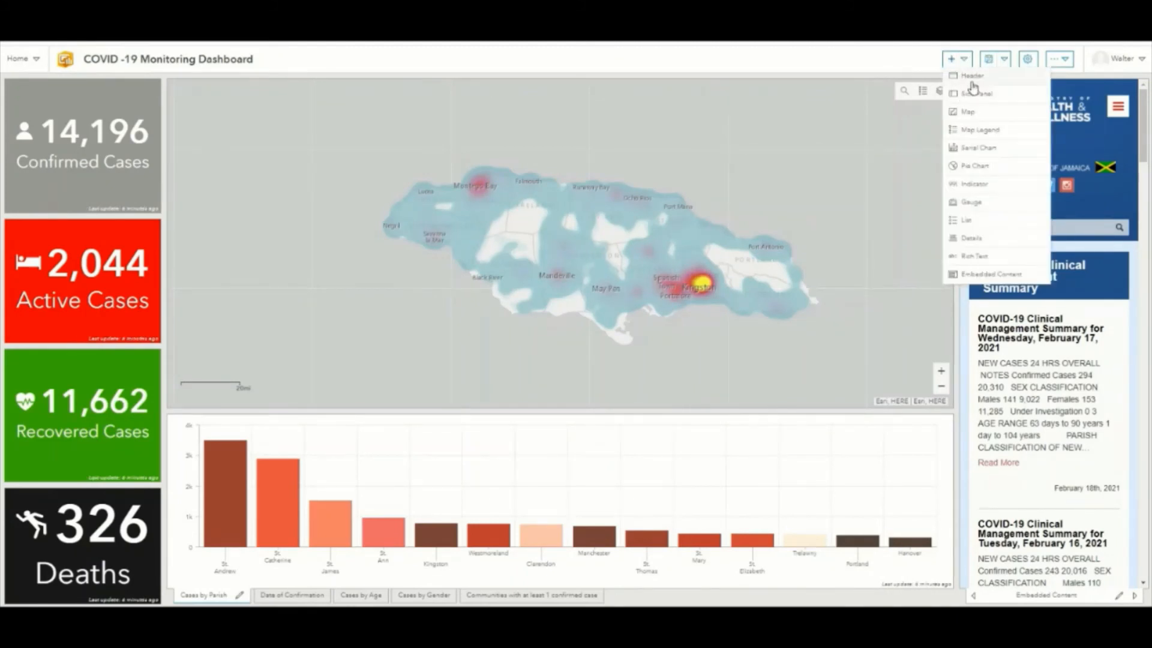
pyautogui.click(972, 77)
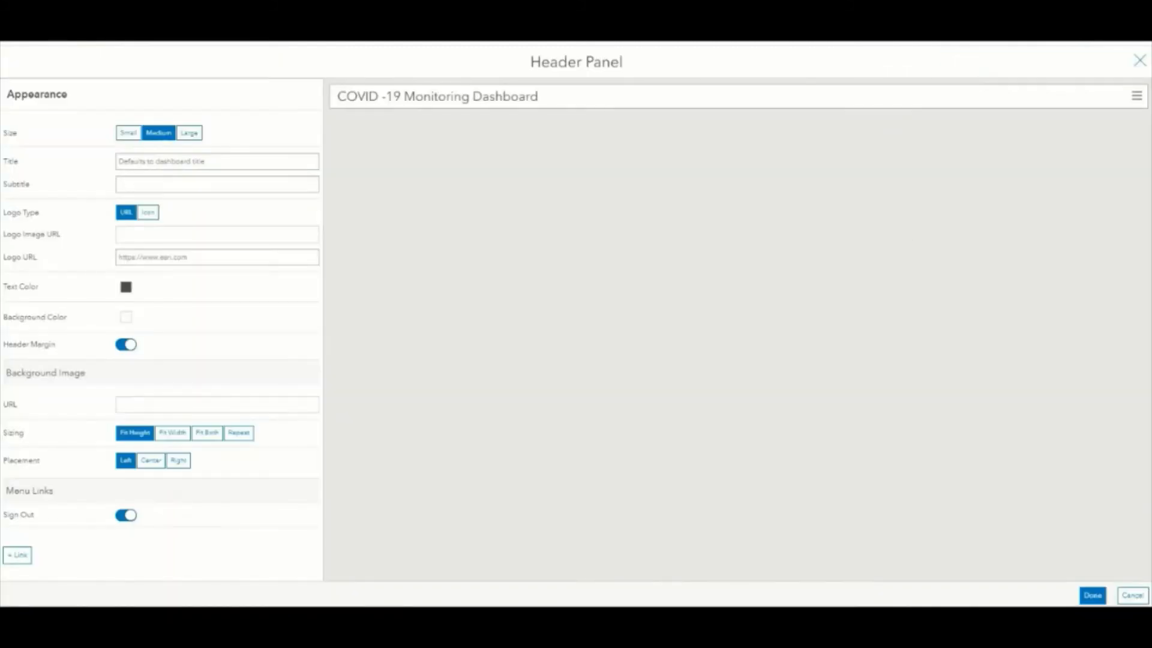
pyautogui.hotkey('alt', 'Tab')
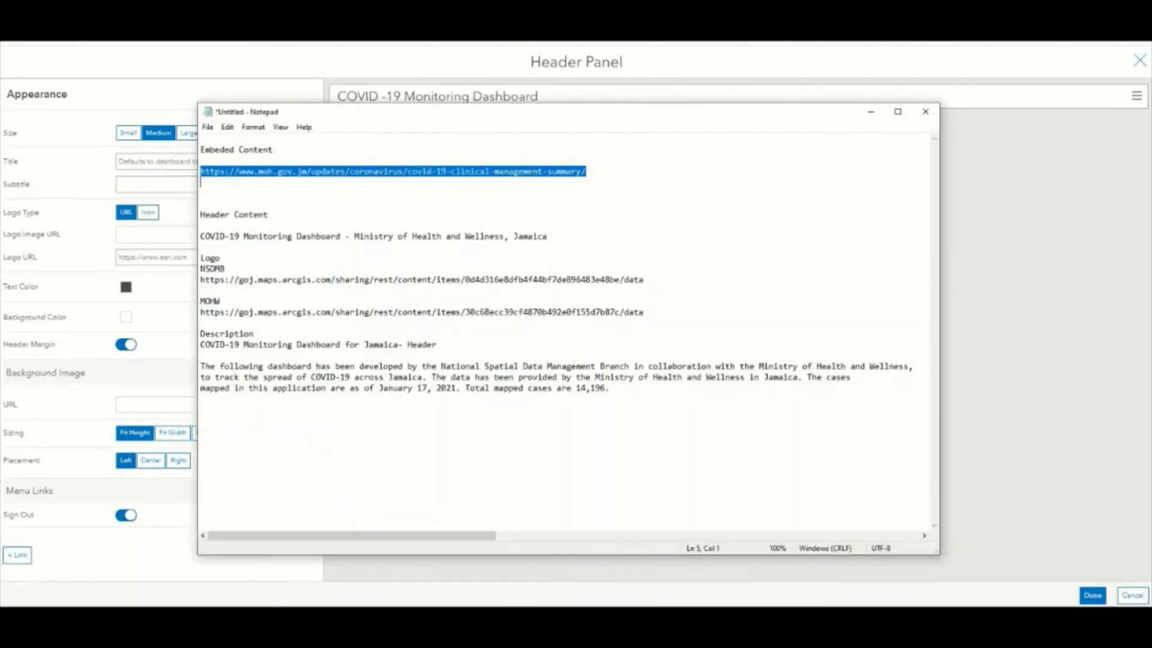
pyautogui.moveTo(548, 236); pyautogui.dragTo(194, 235)
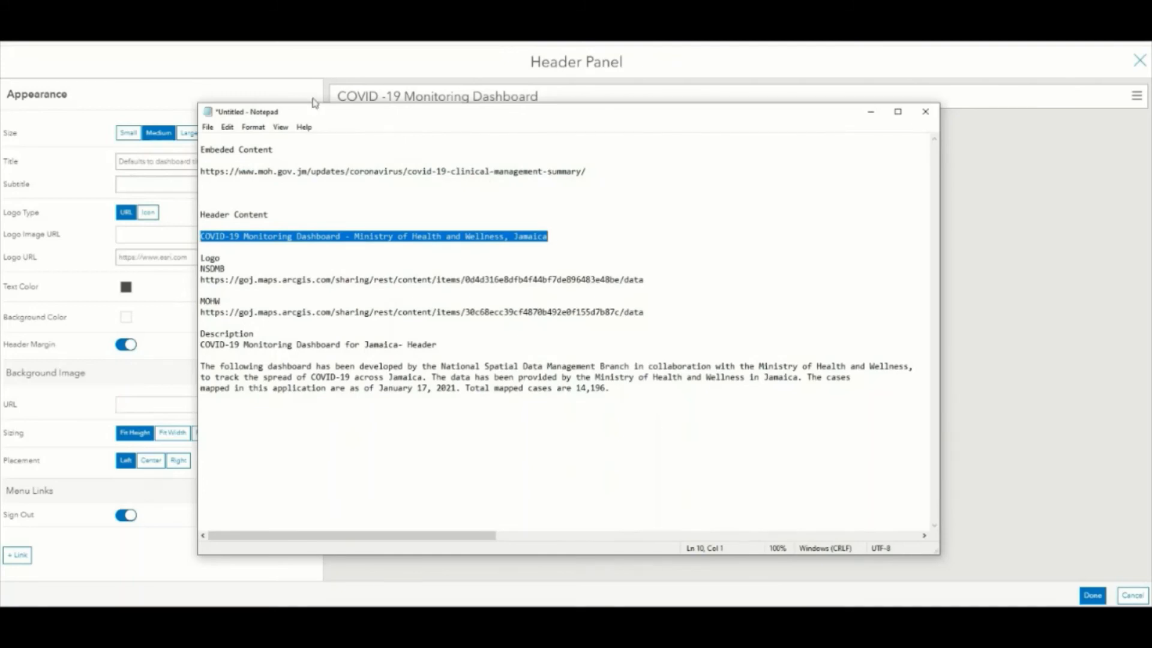
pyautogui.click(332, 66)
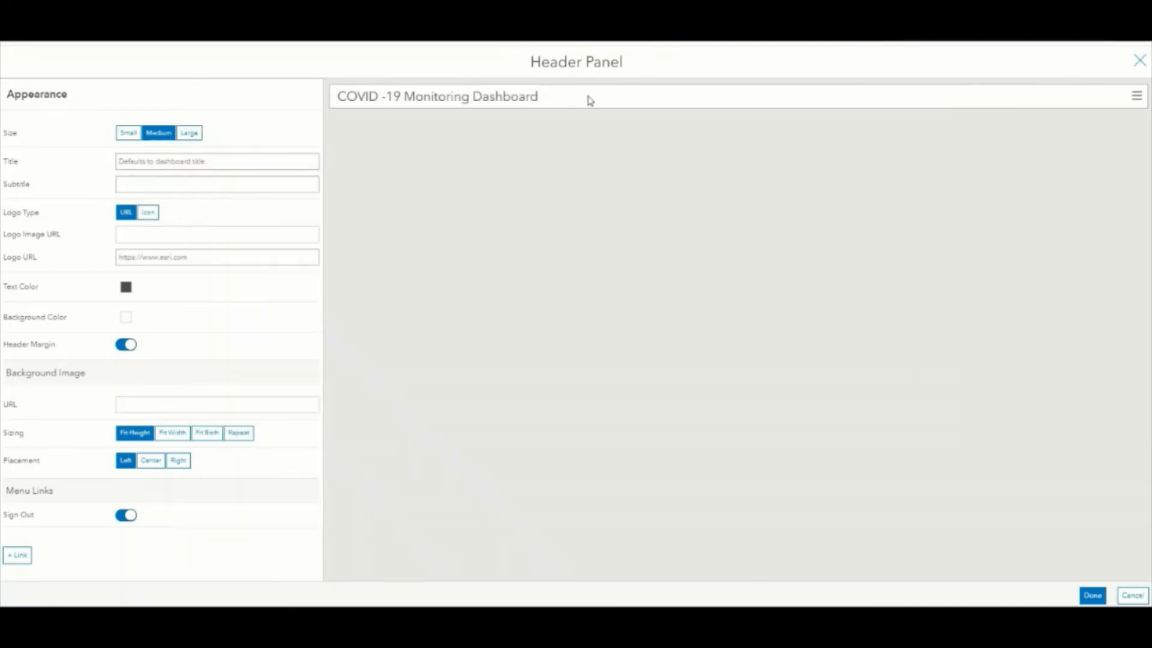
pyautogui.click(218, 160)
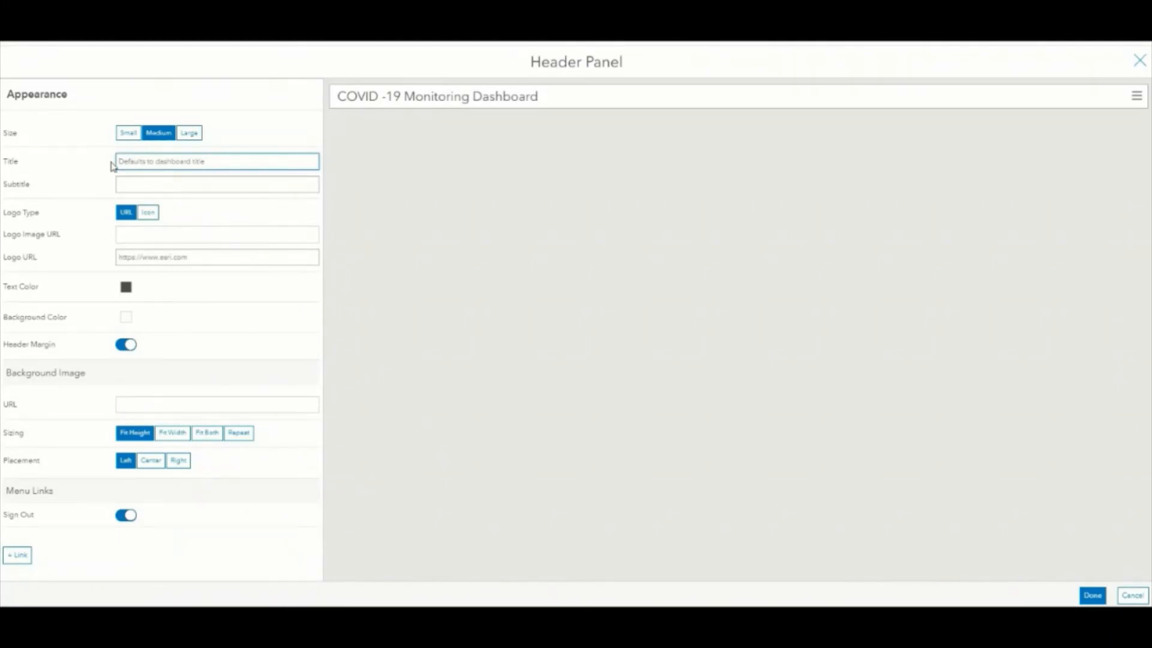
pyautogui.hotkey('ctrl', 'v')
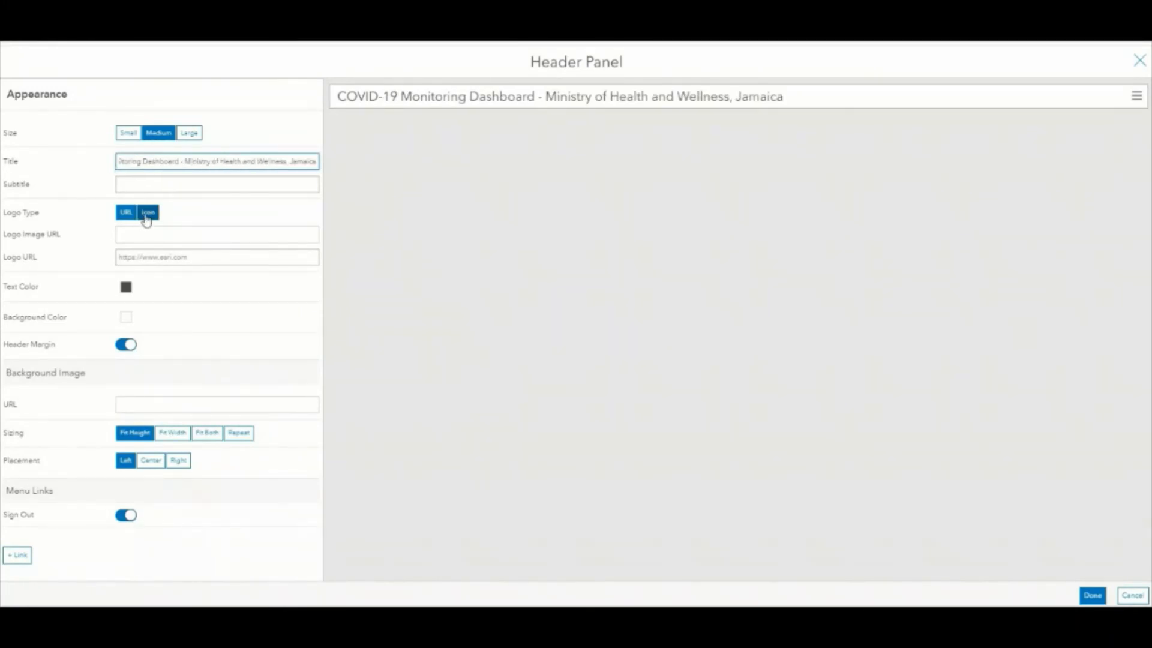
# Copy the MOHW logo address from the Notepad notes into the header's logo image URL and finish the header.
pyautogui.hotkey('alt', 'Tab')
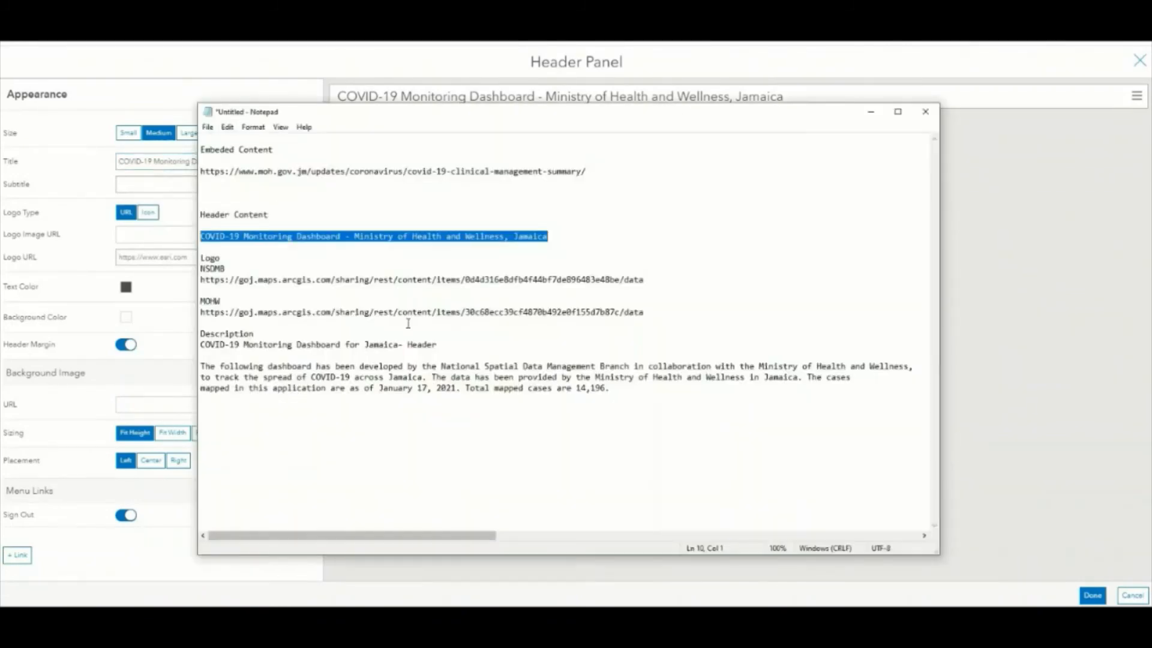
pyautogui.click(467, 319)
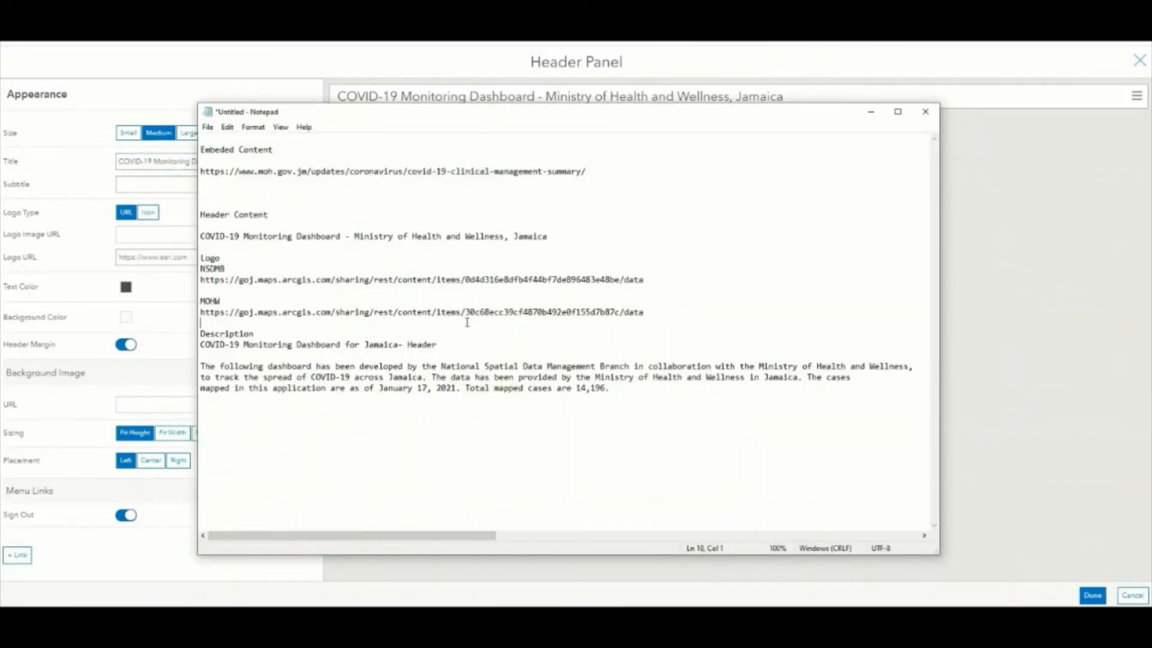
pyautogui.moveTo(322, 324); pyautogui.dragTo(201, 314)
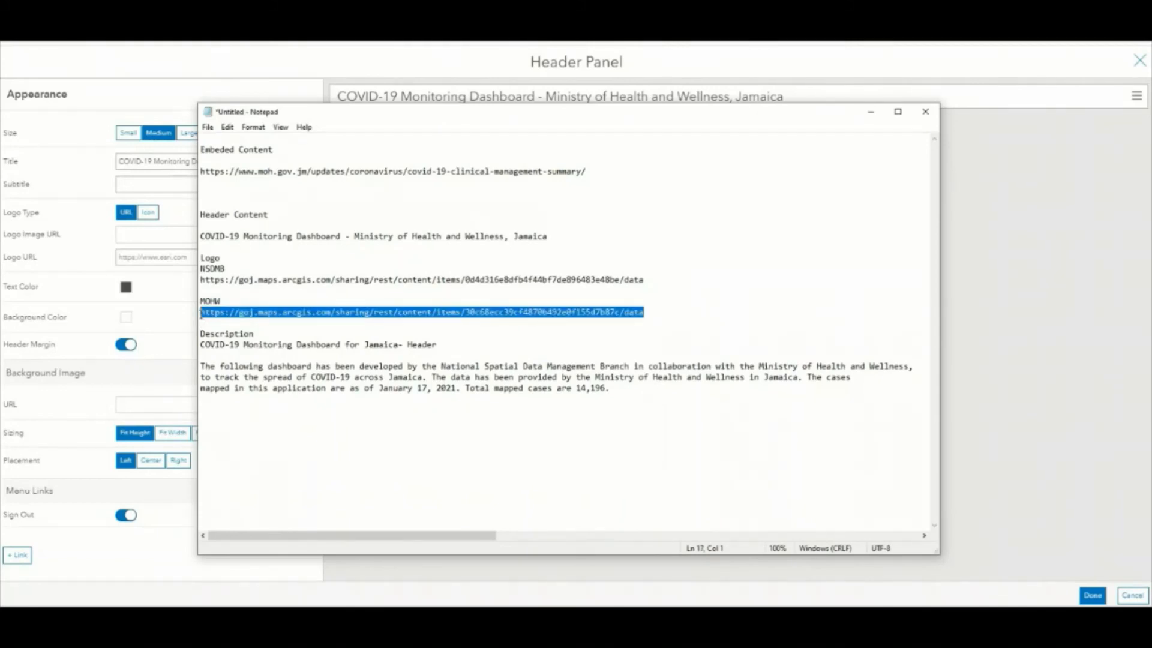
pyautogui.click(153, 243)
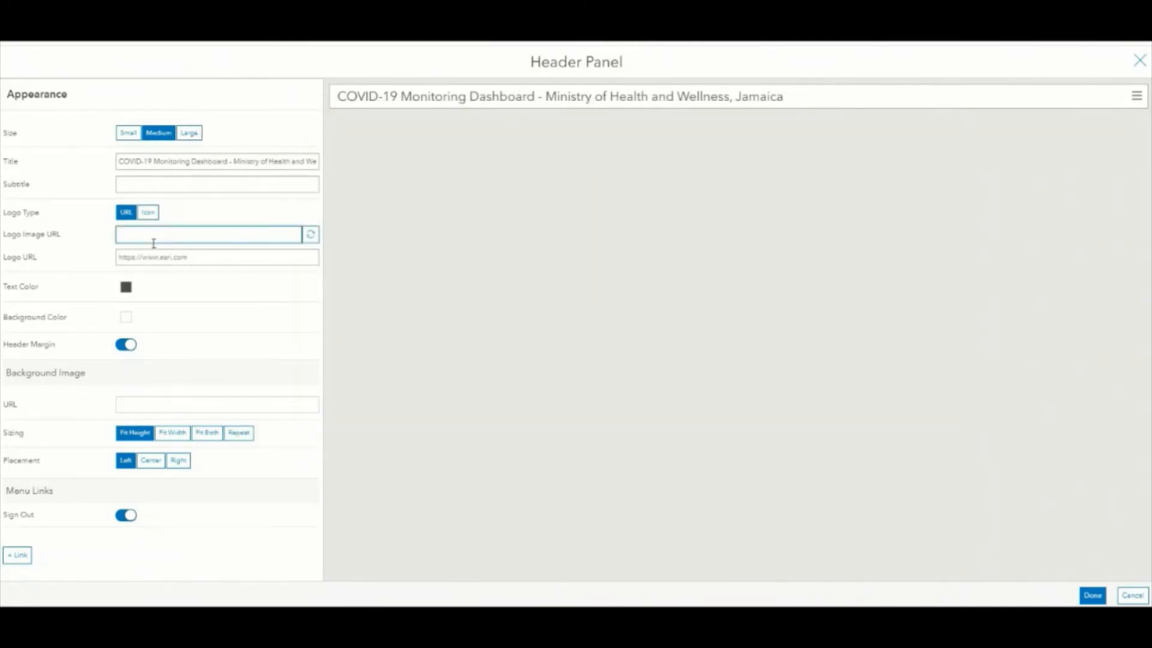
pyautogui.hotkey('ctrl', 'v')
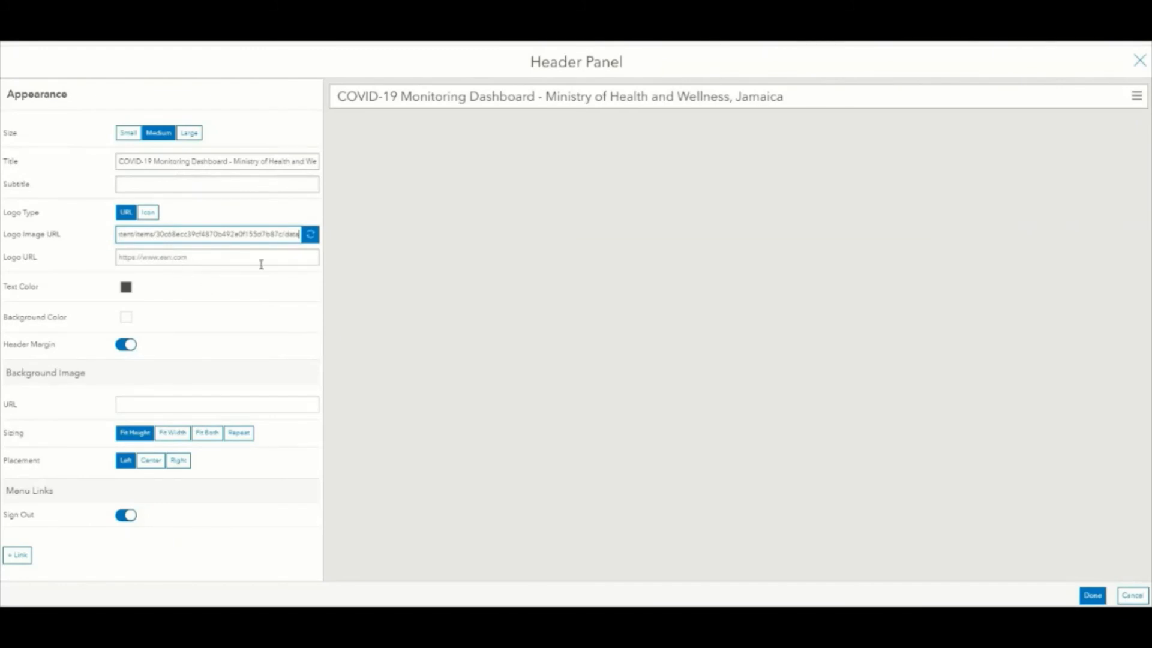
pyautogui.click(211, 258)
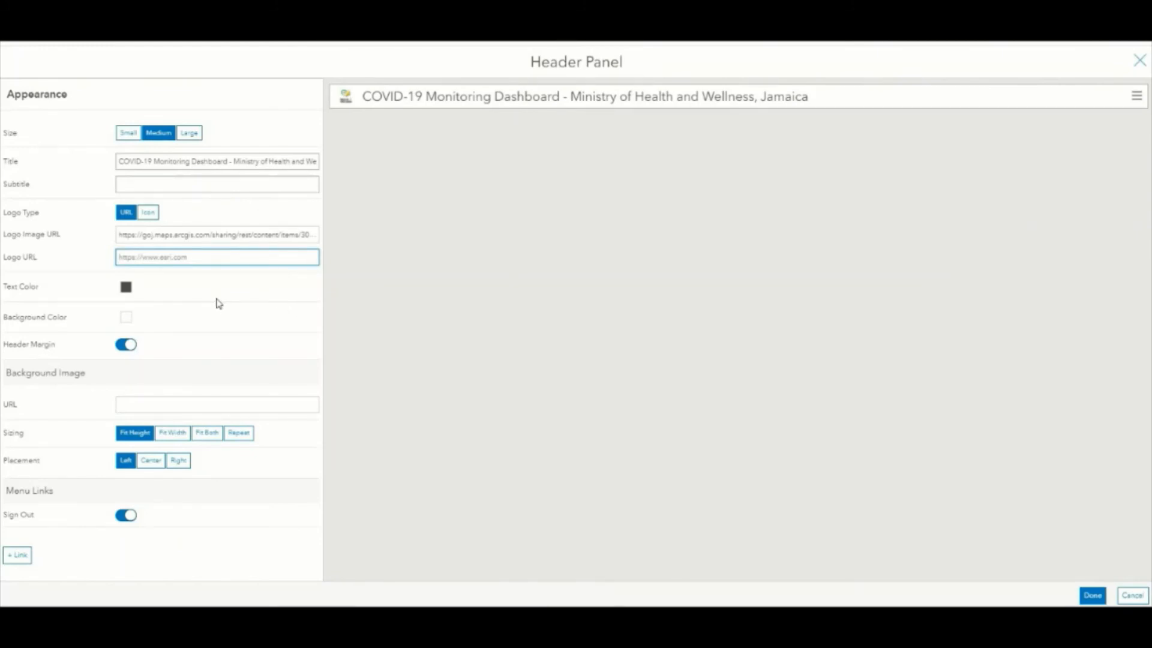
pyautogui.click(1086, 596)
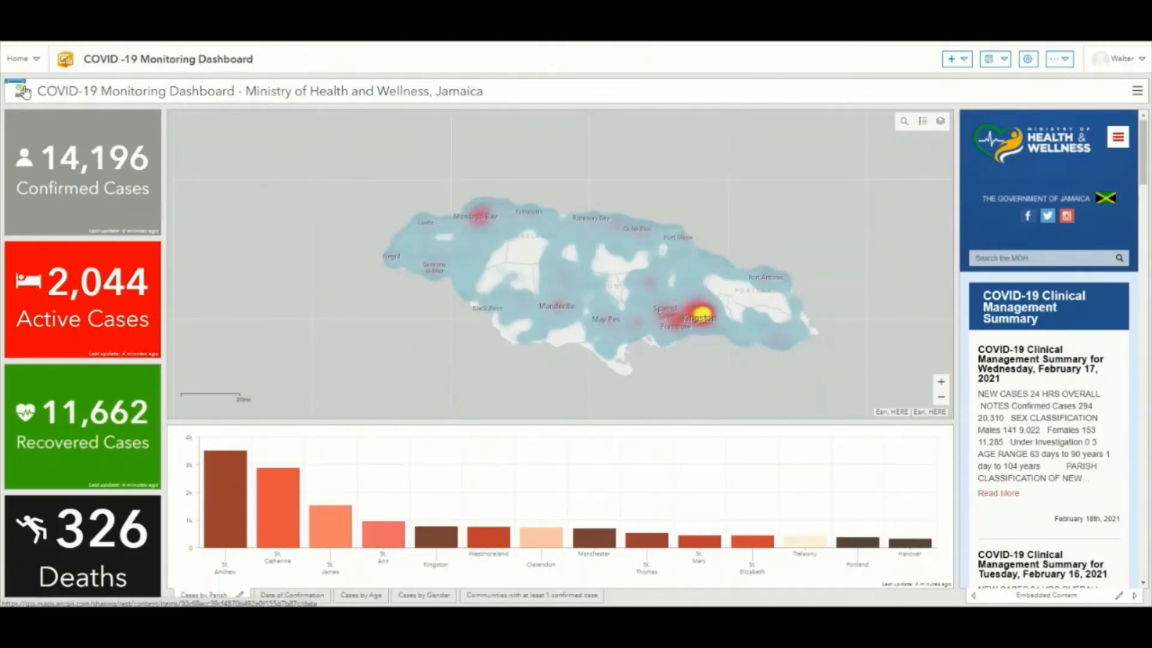
# Add a category selector to the header, based on features of "COVID-19 Confirmed Cases - 17/01/2021", filtered to Parish is not null.
pyautogui.click(18, 107)
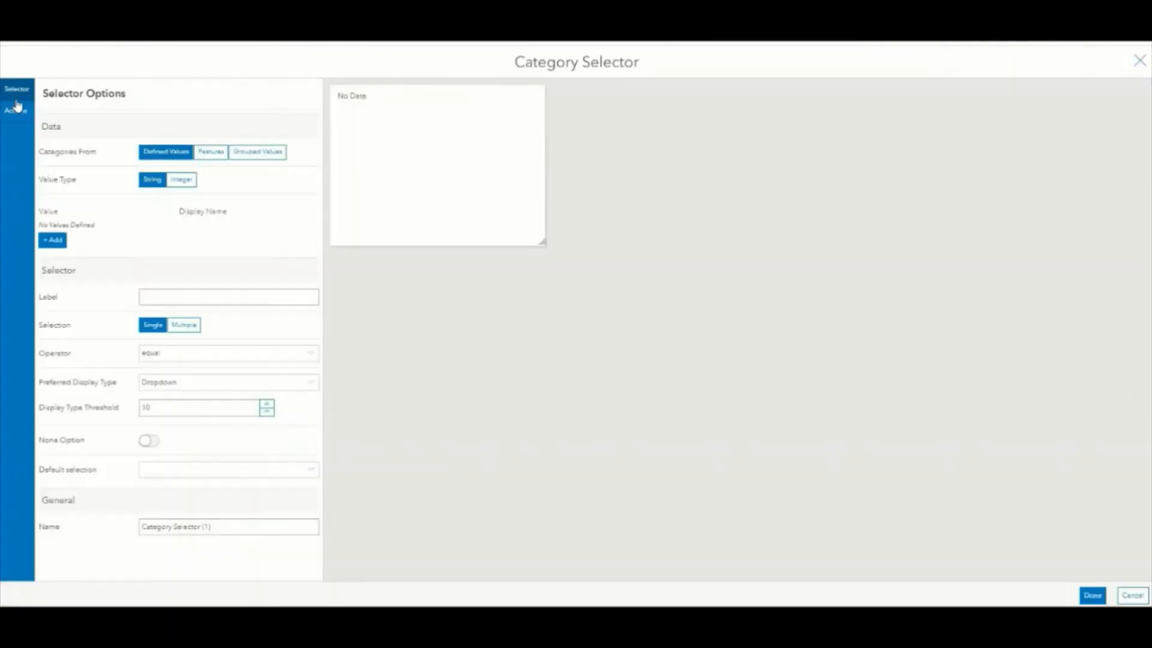
pyautogui.click(219, 157)
pyautogui.click(460, 178)
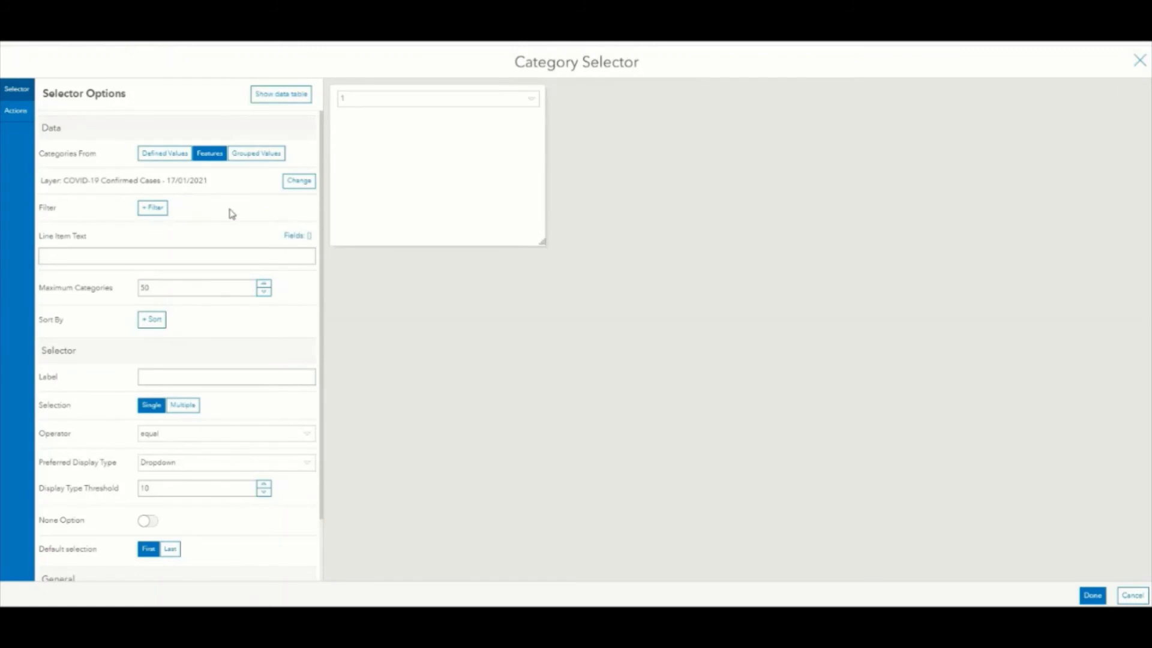
pyautogui.click(159, 208)
pyautogui.click(152, 226)
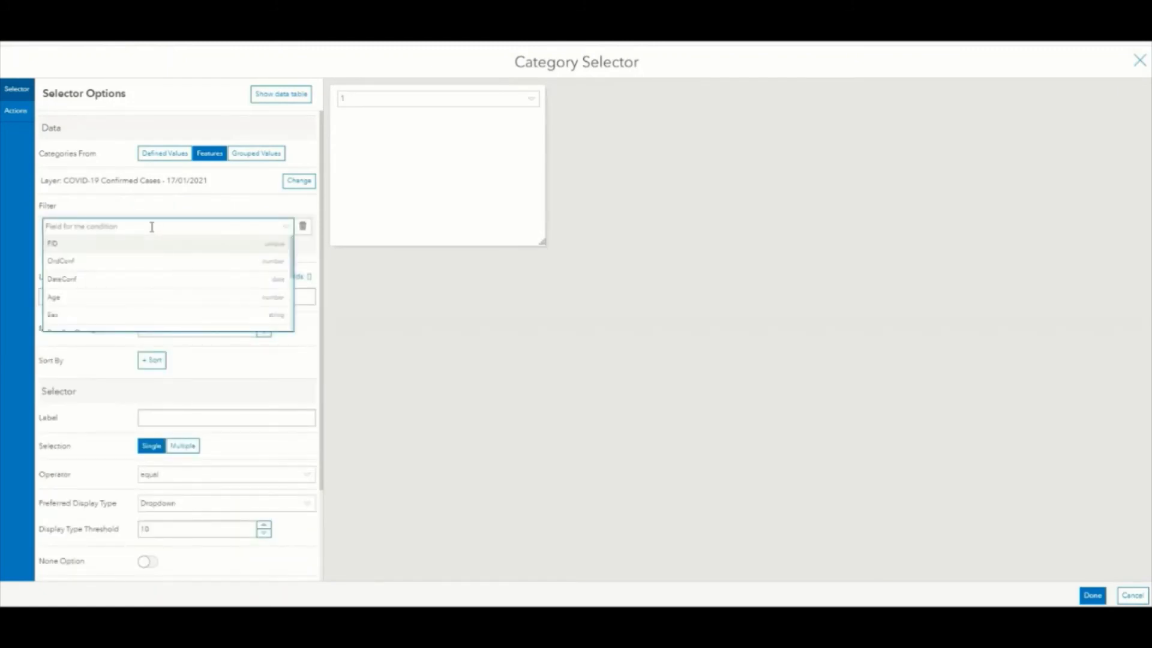
pyautogui.write('pa')
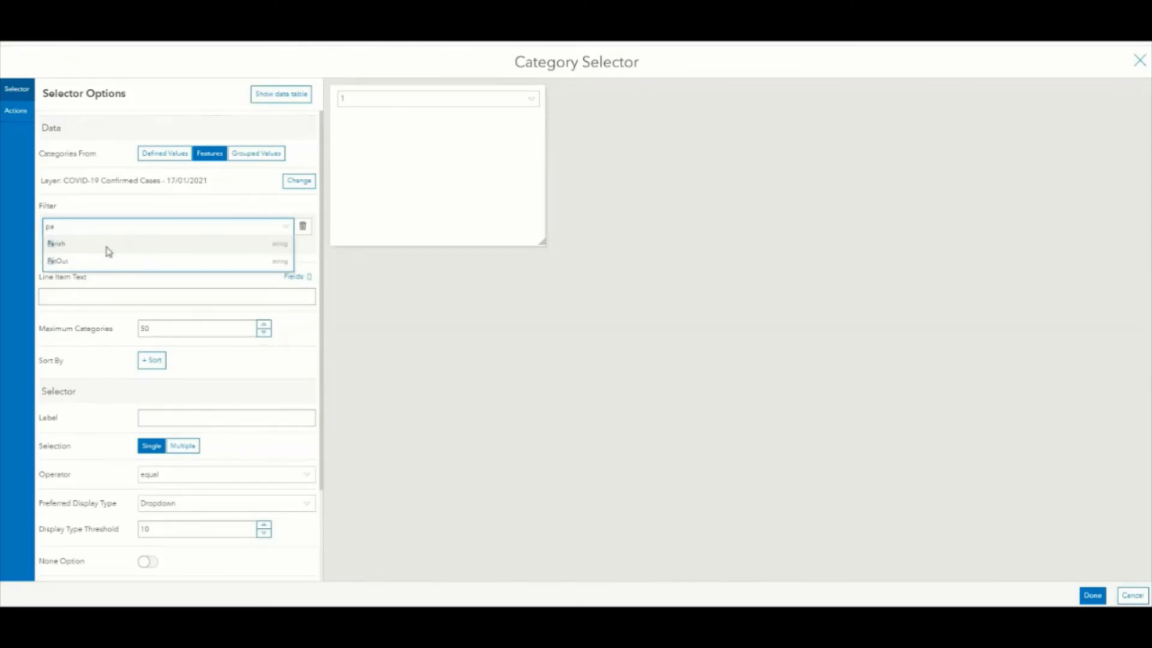
pyautogui.click(107, 251)
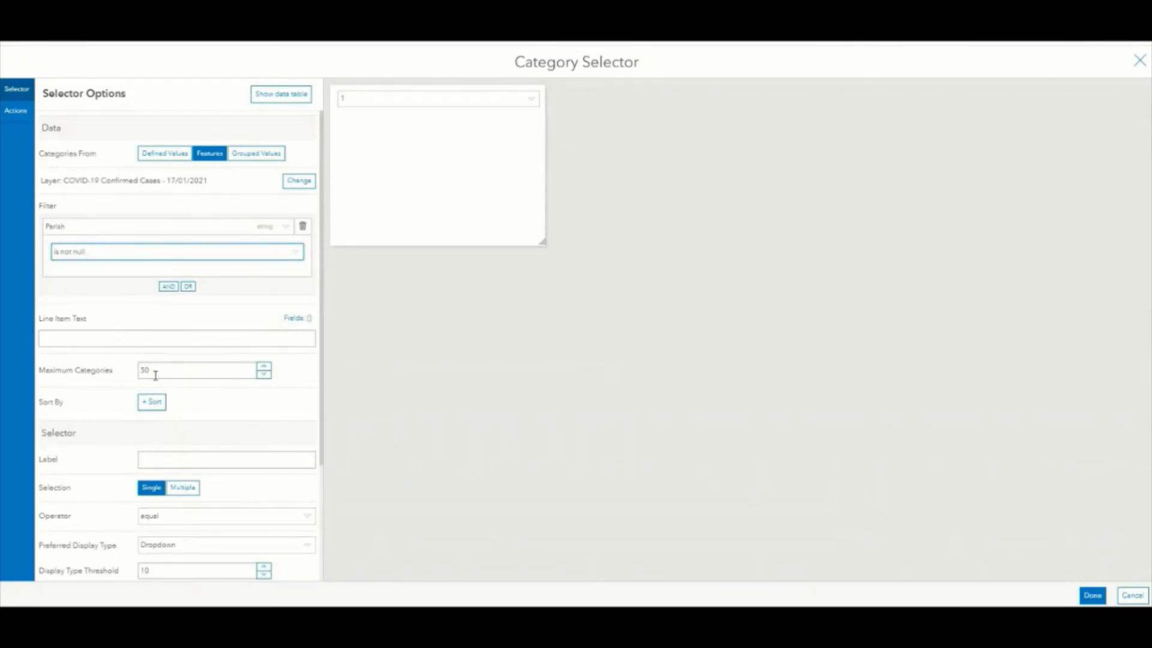
# Base the selector's categories on grouped values with Parish as the category field, and check the parish list in the preview.
pyautogui.click(264, 154)
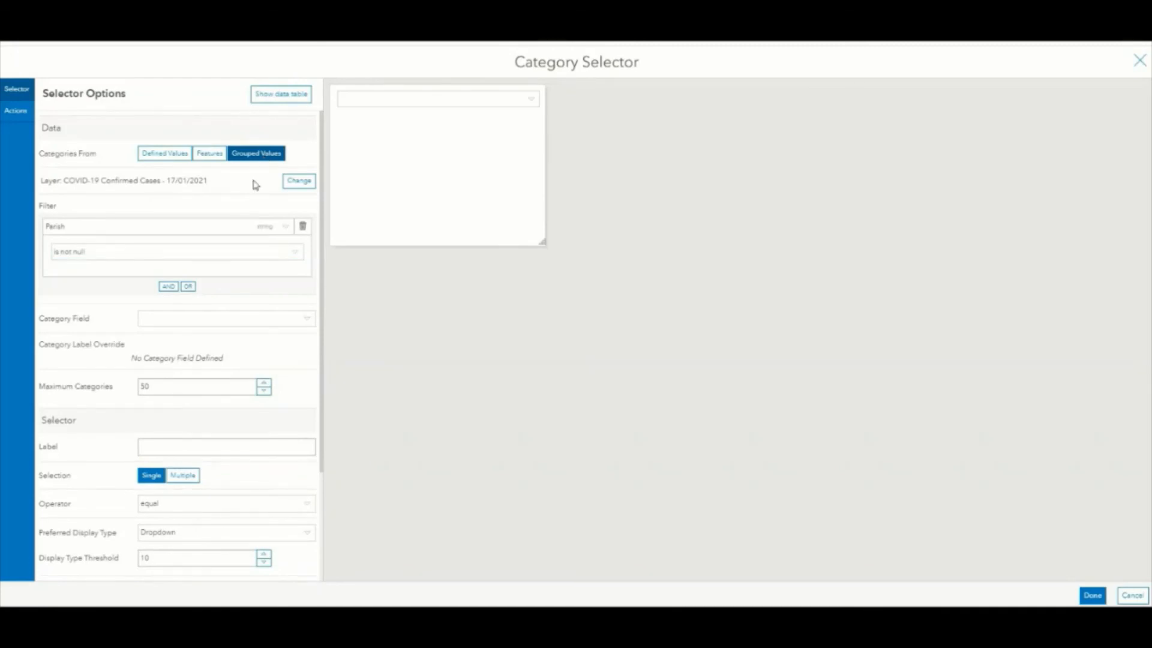
pyautogui.click(250, 322)
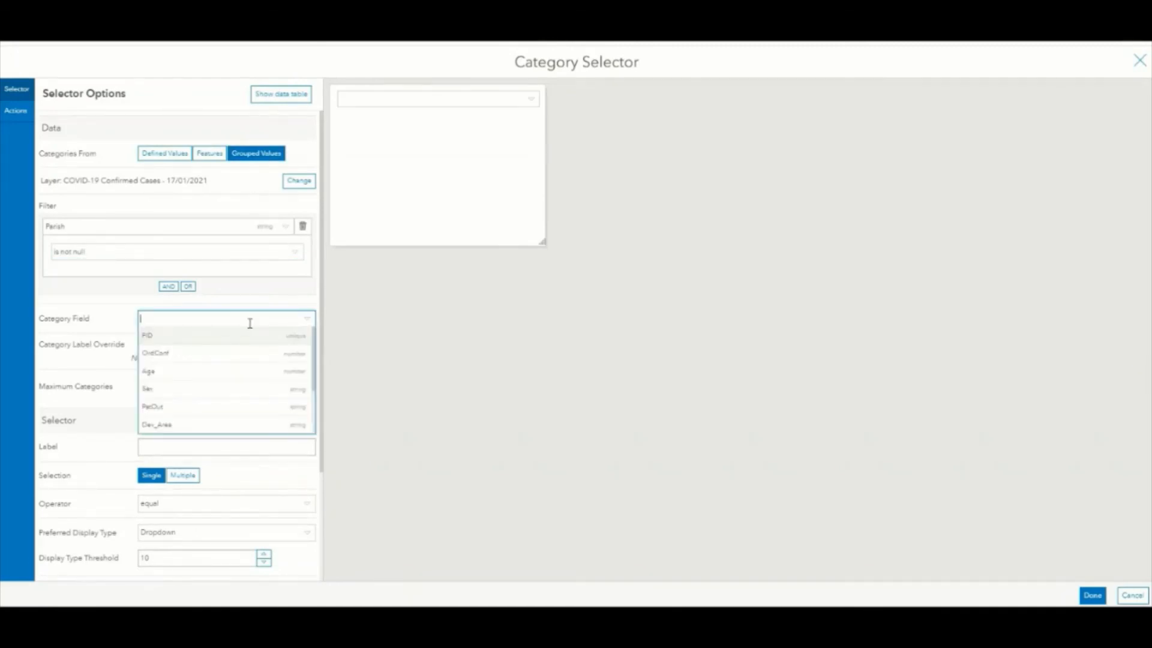
pyautogui.write('pa')
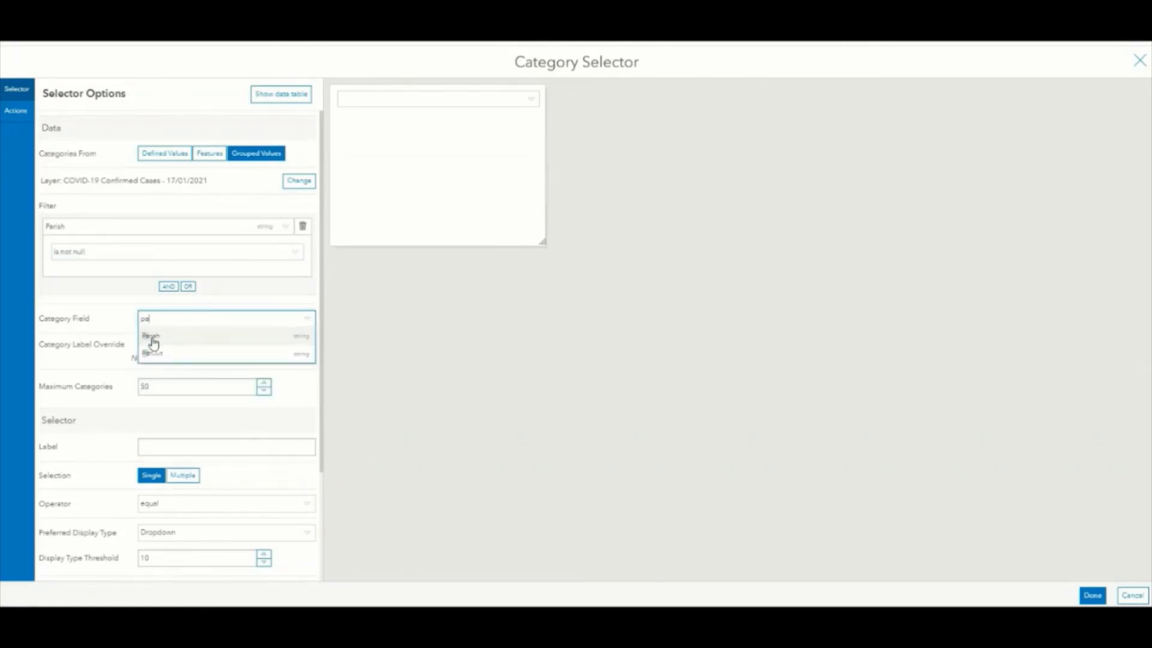
pyautogui.click(151, 337)
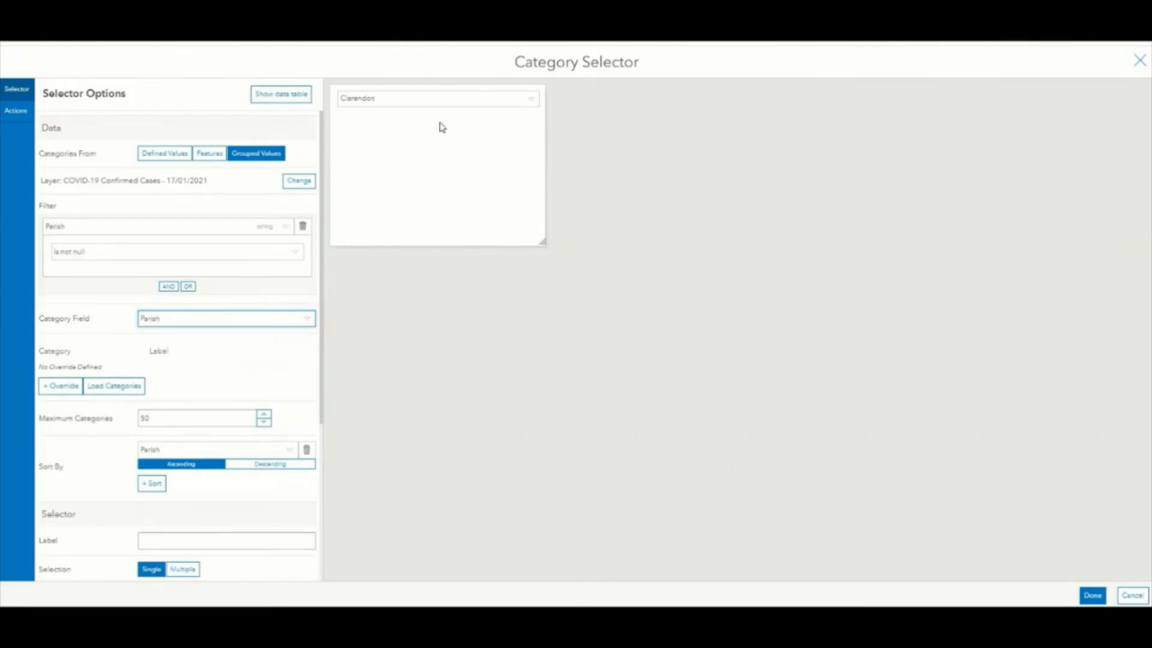
pyautogui.click(530, 99)
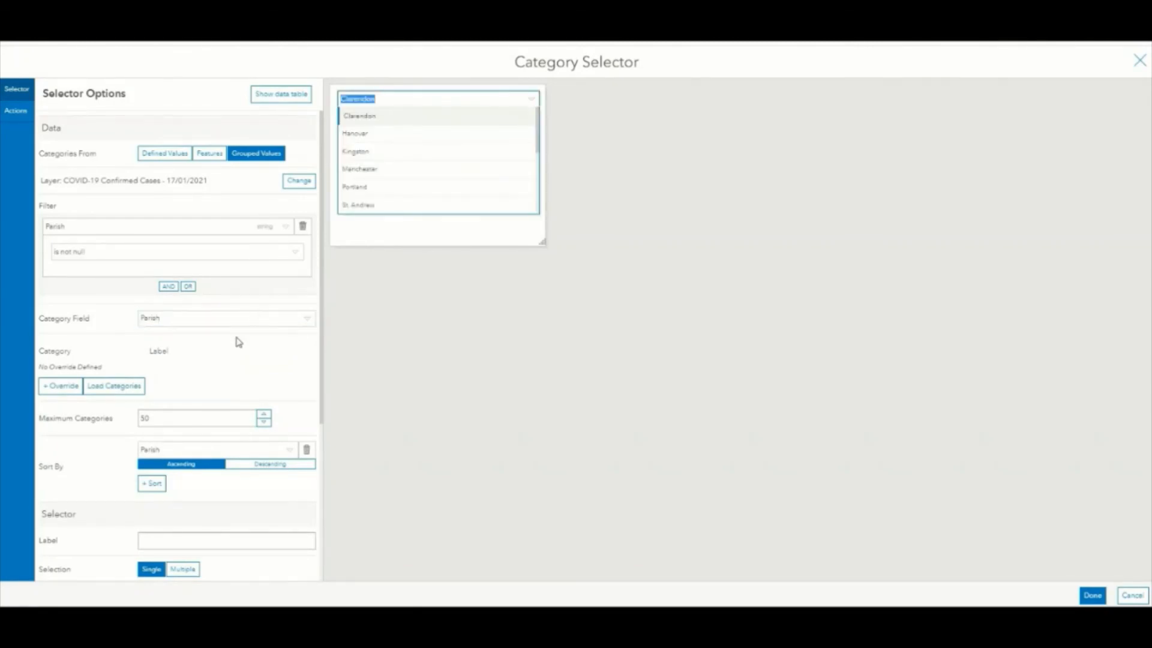
pyautogui.click(235, 358)
# Label the category selector "Please Select Parish".
pyautogui.scroll(-2, 221, 354)
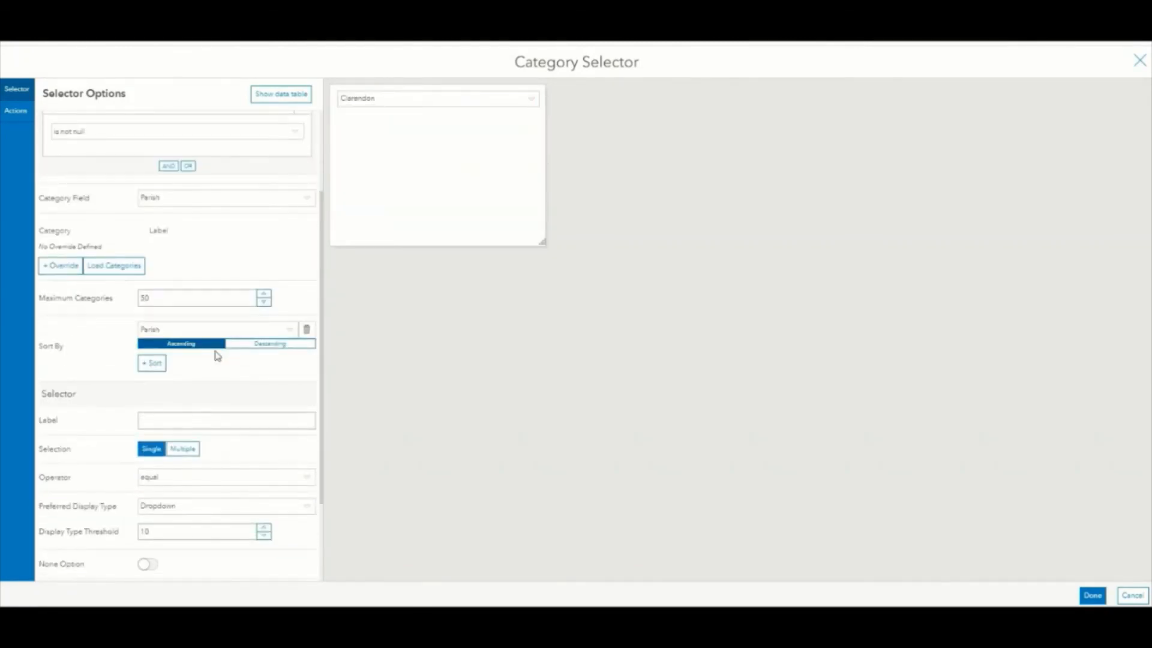
pyautogui.click(185, 419)
pyautogui.write('Please se')
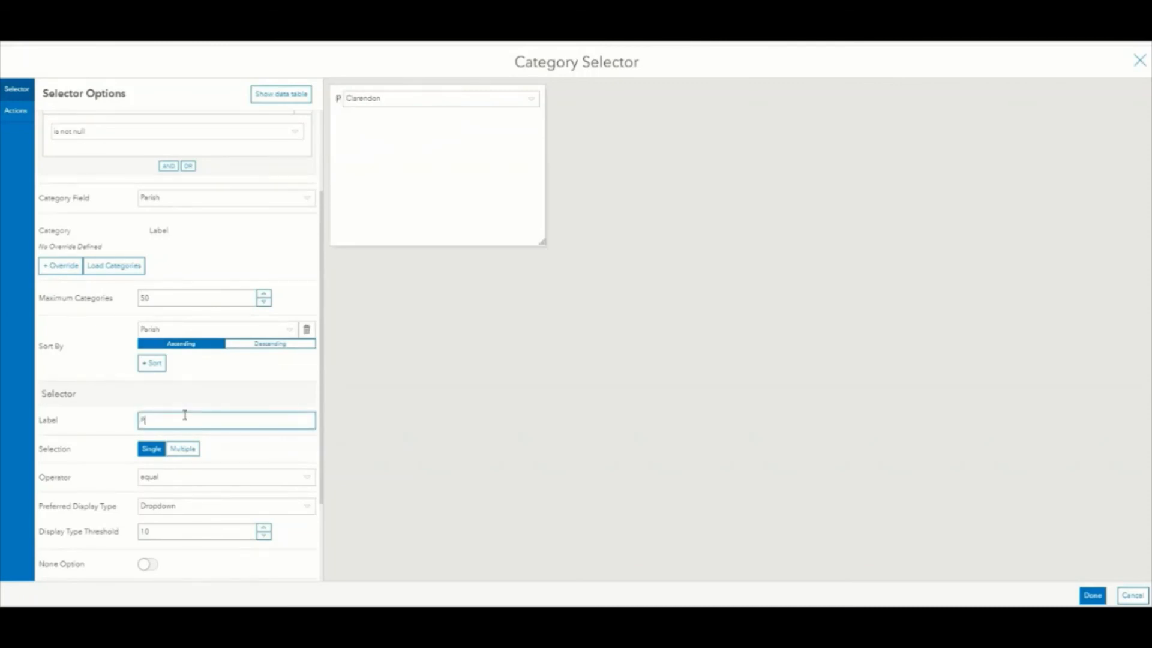
pyautogui.press('BackSpace')
pyautogui.press('BackSpace')
pyautogui.write('Select')
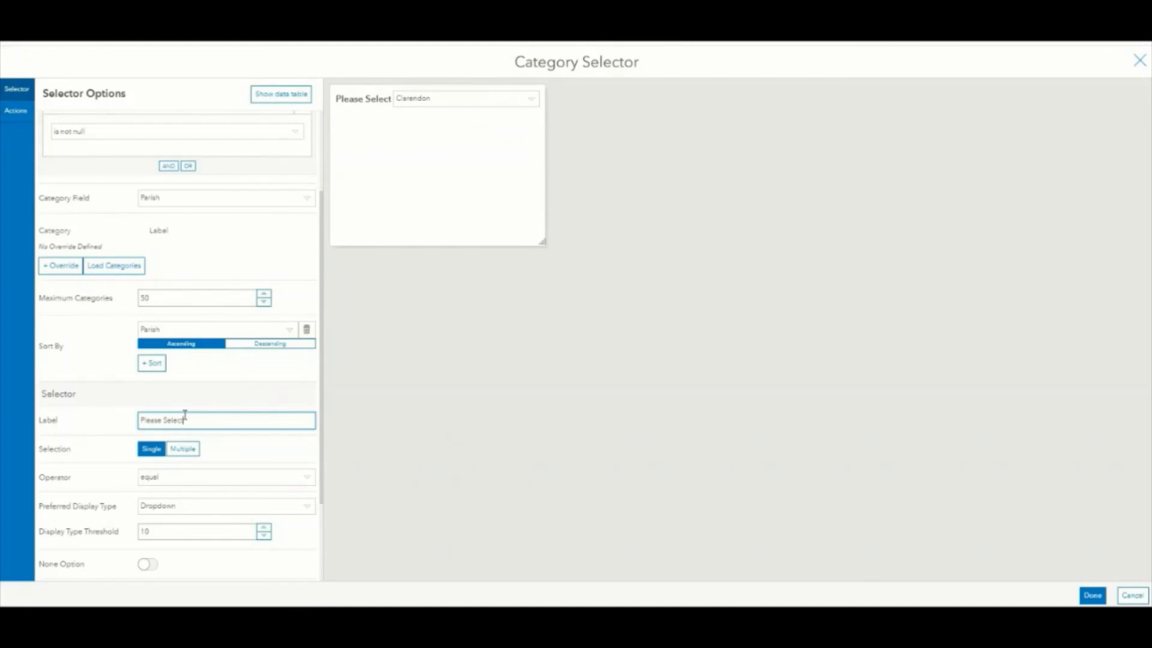
pyautogui.write(' Parish')
# Name the category selector element "Parish Selector".
pyautogui.scroll(-2, 115, 414)
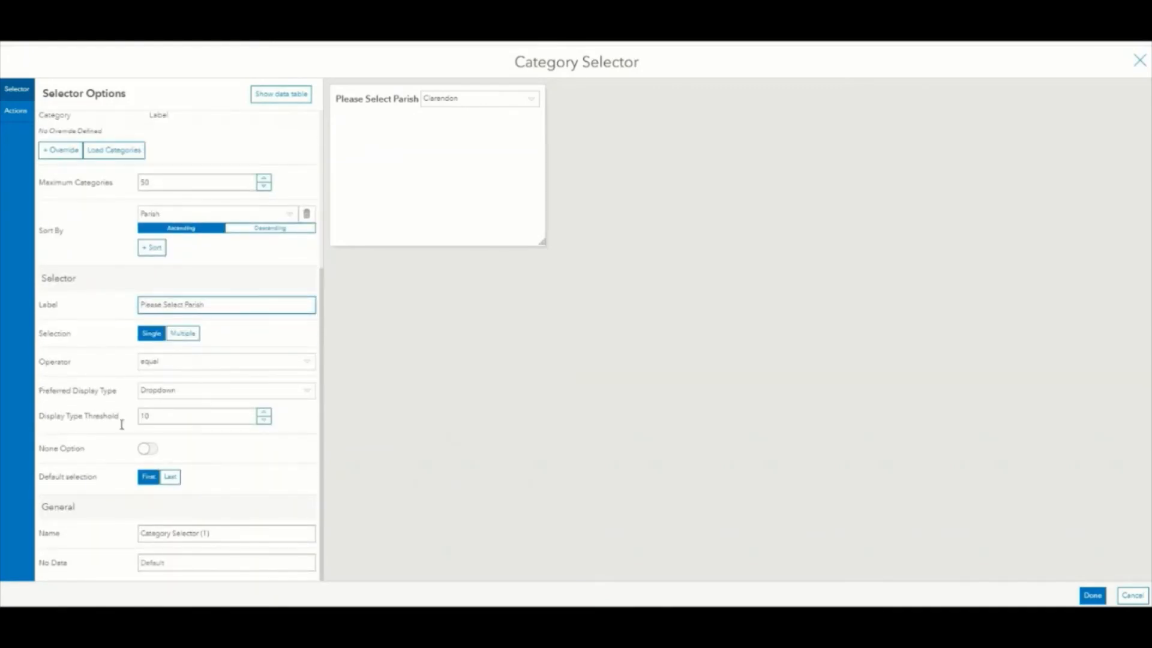
pyautogui.click(221, 535)
pyautogui.moveTo(222, 535); pyautogui.dragTo(105, 531)
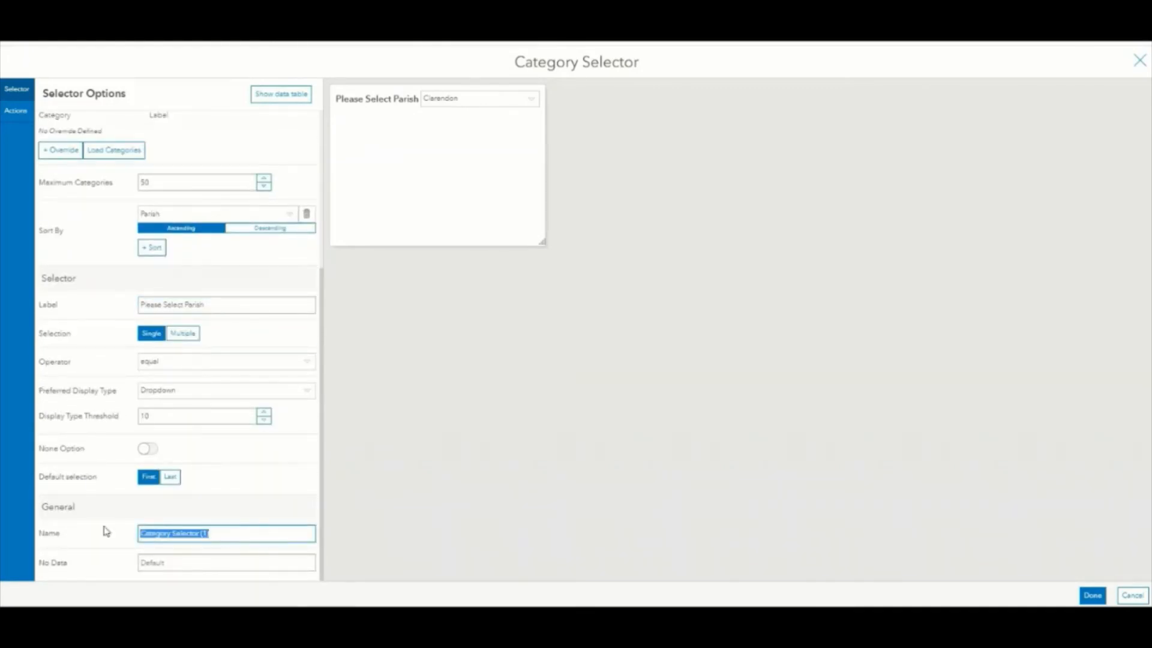
pyautogui.write('Parish Selector')
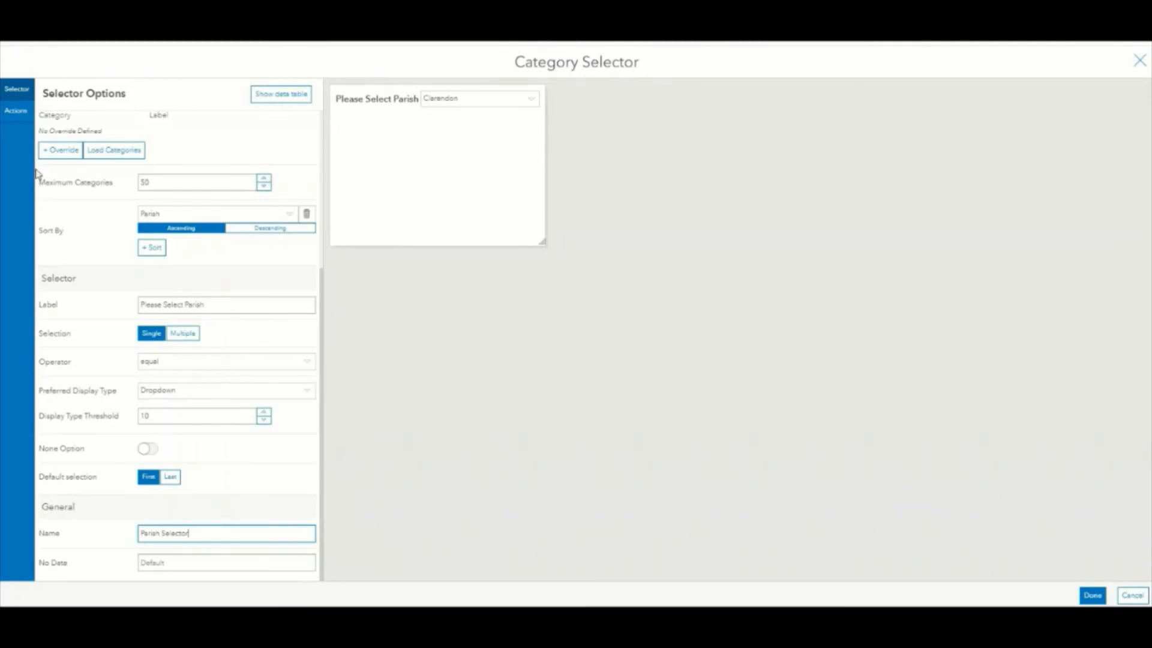
# Make selection changes filter the "COVID-19 Confirmed Cases - 17/01/2021" map layer and the Confirmed Cases indicator.
pyautogui.click(21, 111)
pyautogui.click(294, 146)
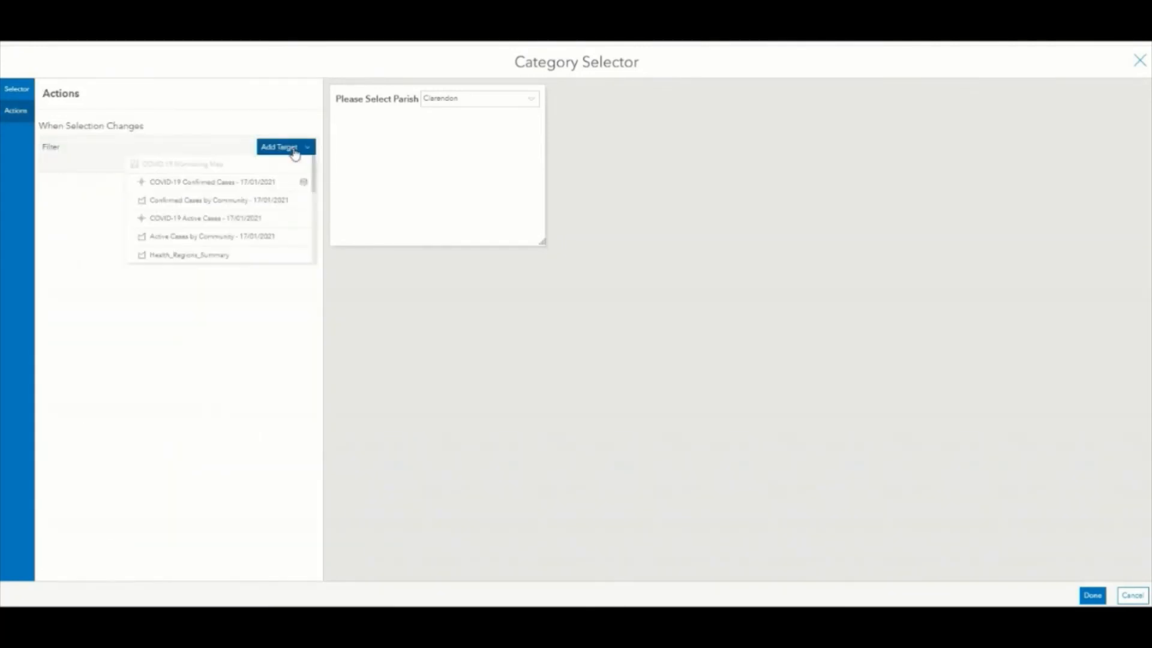
pyautogui.click(195, 182)
pyautogui.click(284, 150)
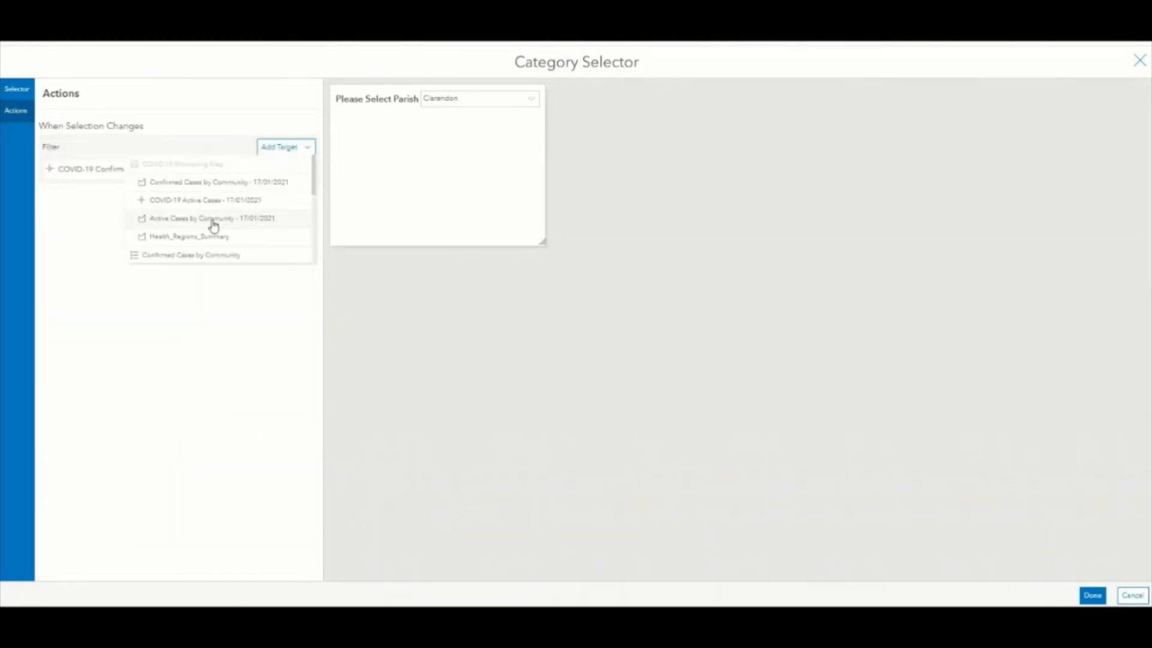
pyautogui.scroll(-3, 214, 224)
pyautogui.click(188, 230)
# Add the Active Cases, Deaths and Recovered Cases indicators as filter targets and finish the selector.
pyautogui.click(285, 150)
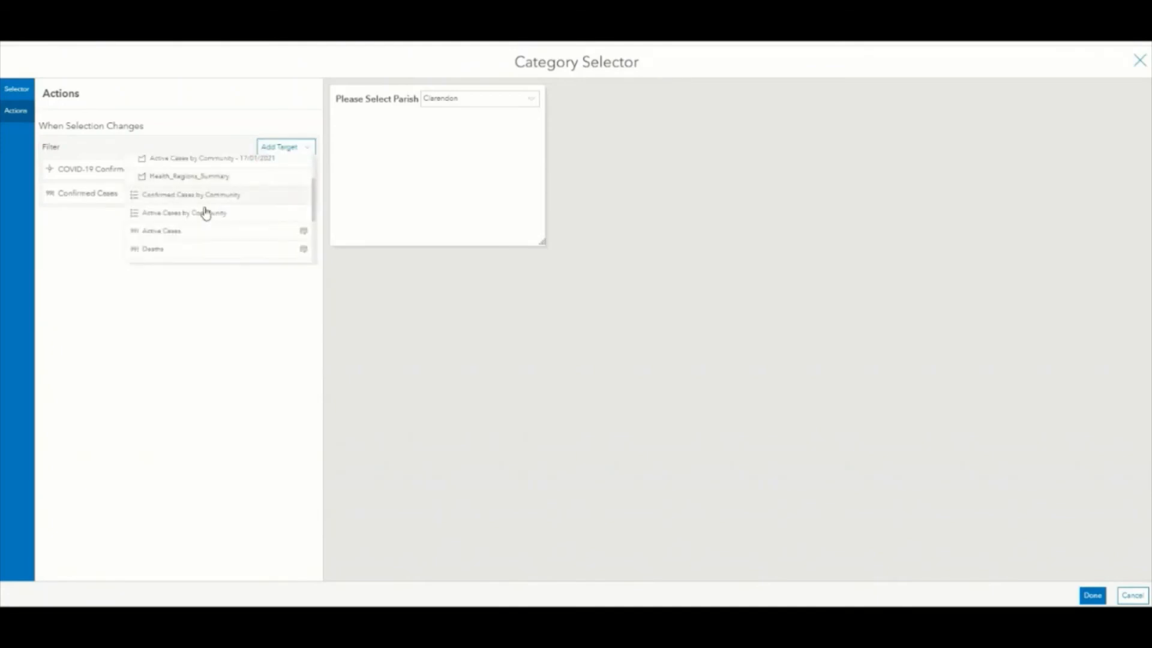
pyautogui.scroll(-3, 201, 204)
pyautogui.click(192, 170)
pyautogui.click(280, 150)
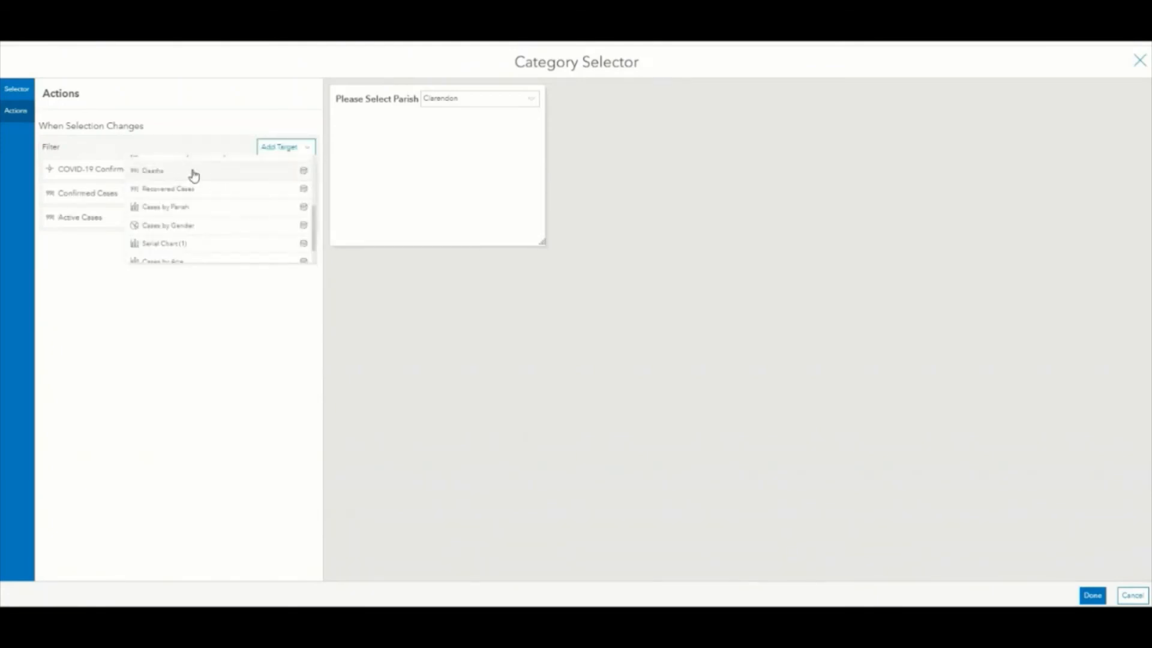
pyautogui.click(195, 170)
pyautogui.click(277, 151)
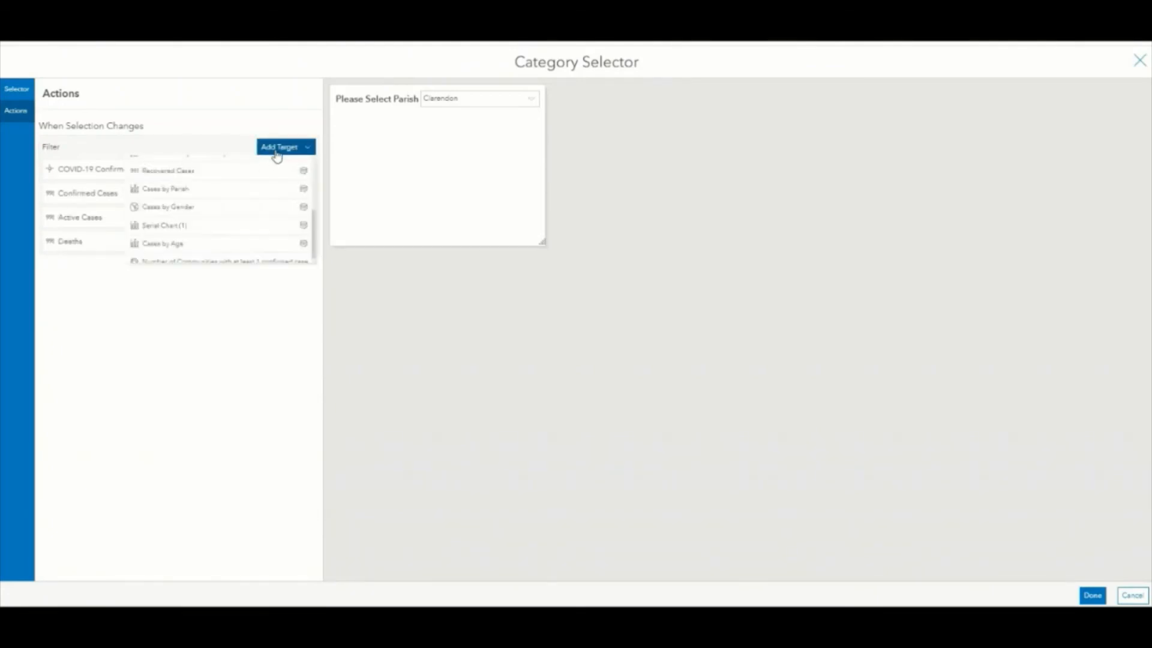
pyautogui.click(180, 172)
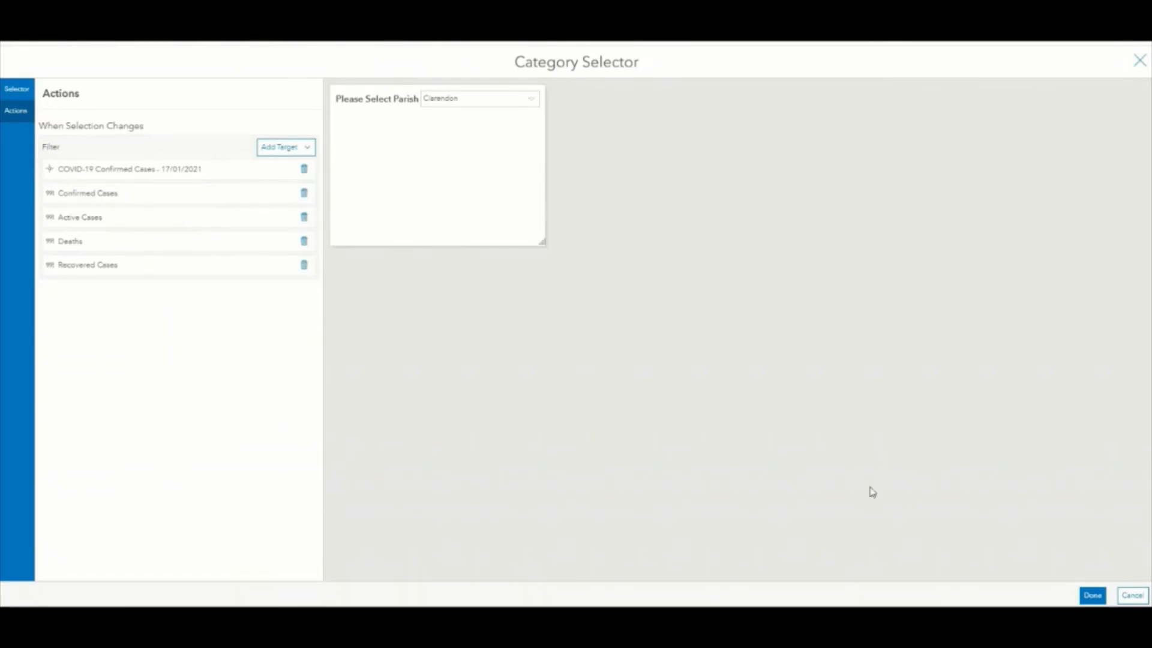
pyautogui.click(1091, 595)
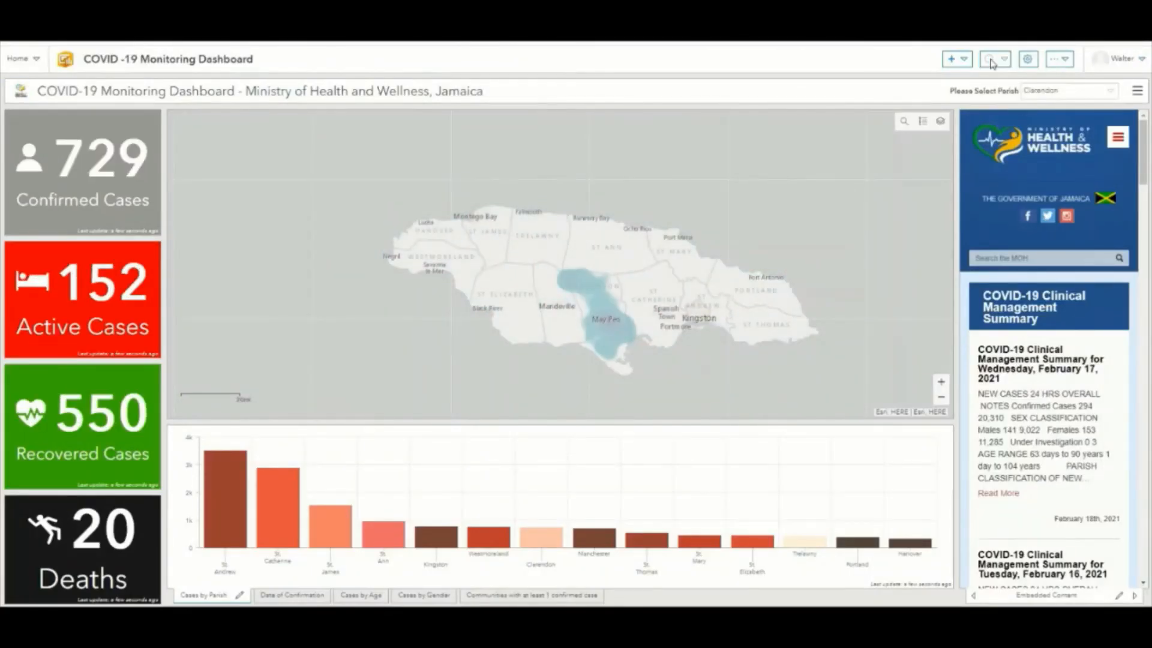
# Test the header's parish selector by filtering the dashboard to Hanover.
pyautogui.click(1109, 92)
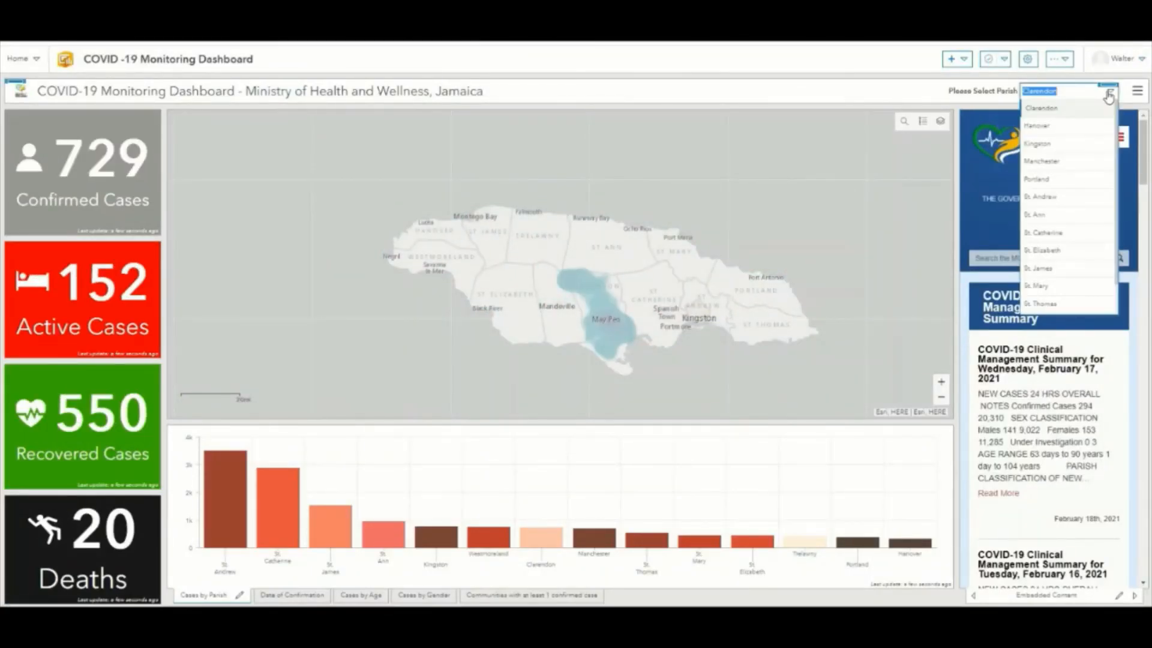
pyautogui.click(1051, 128)
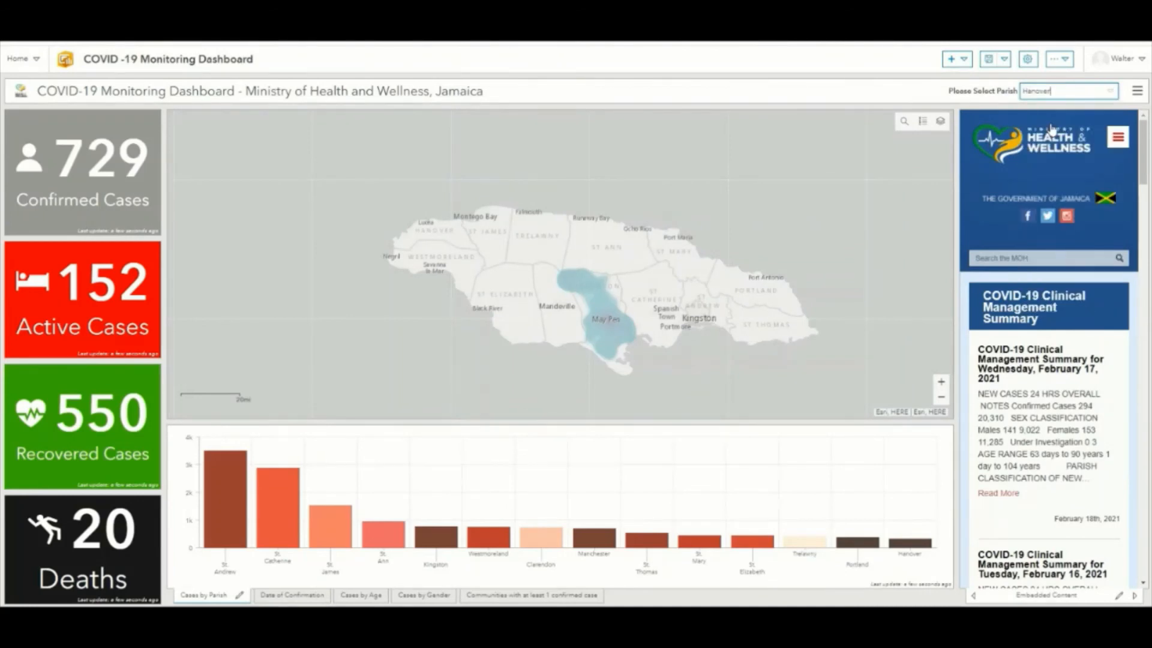
pyautogui.click(1112, 93)
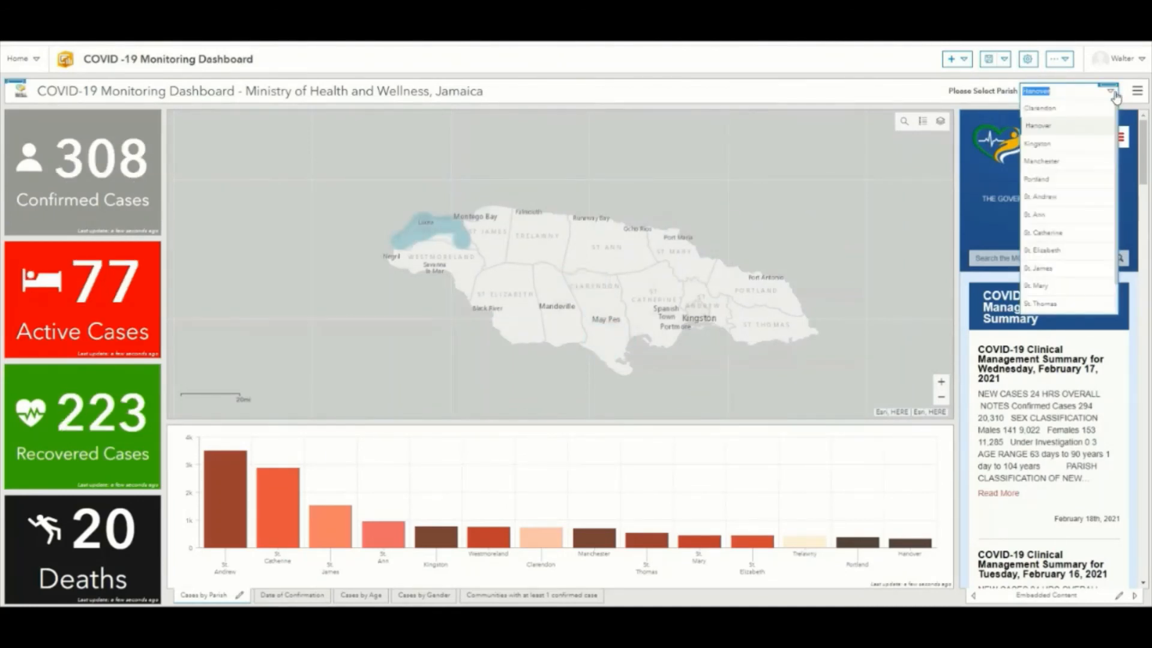
pyautogui.click(908, 87)
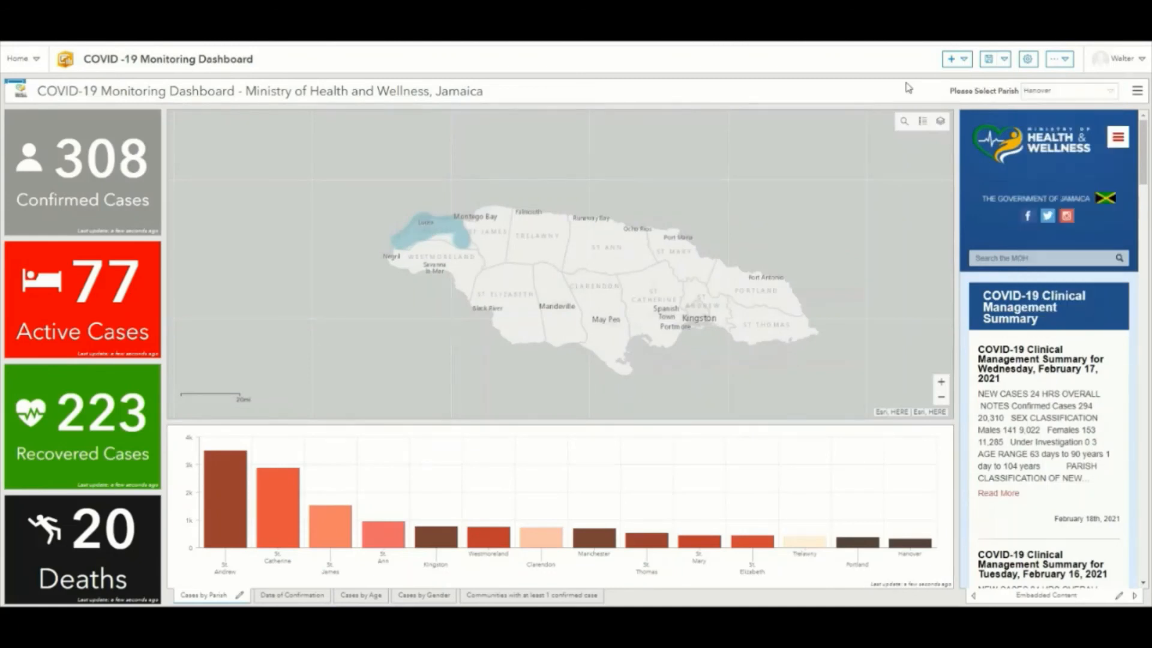
# Reconfigure the parish selector for multiple selection and enable its None option with the label "Please Select Parish".
pyautogui.click(1105, 93)
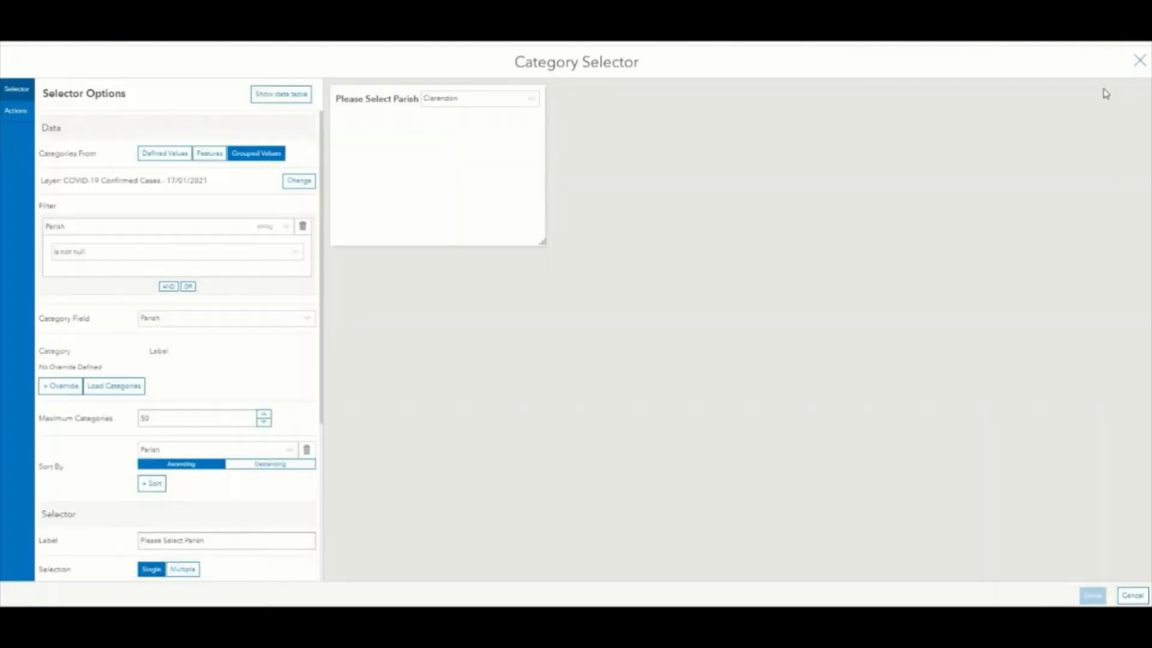
pyautogui.scroll(-2, 283, 283)
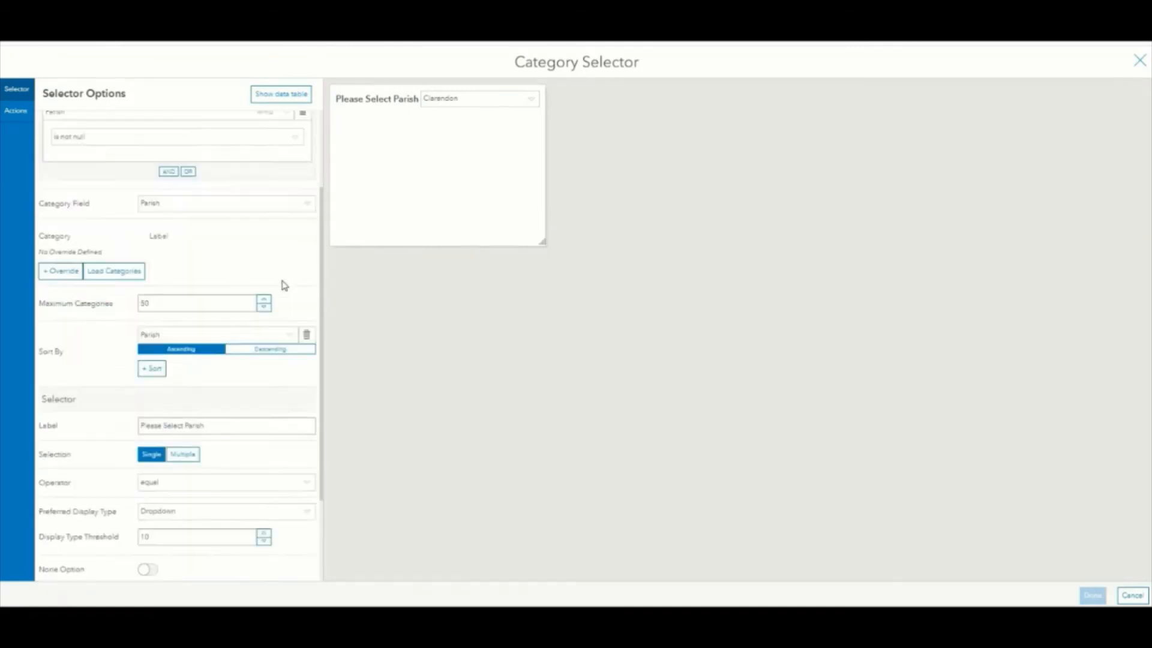
pyautogui.scroll(-1, 282, 288)
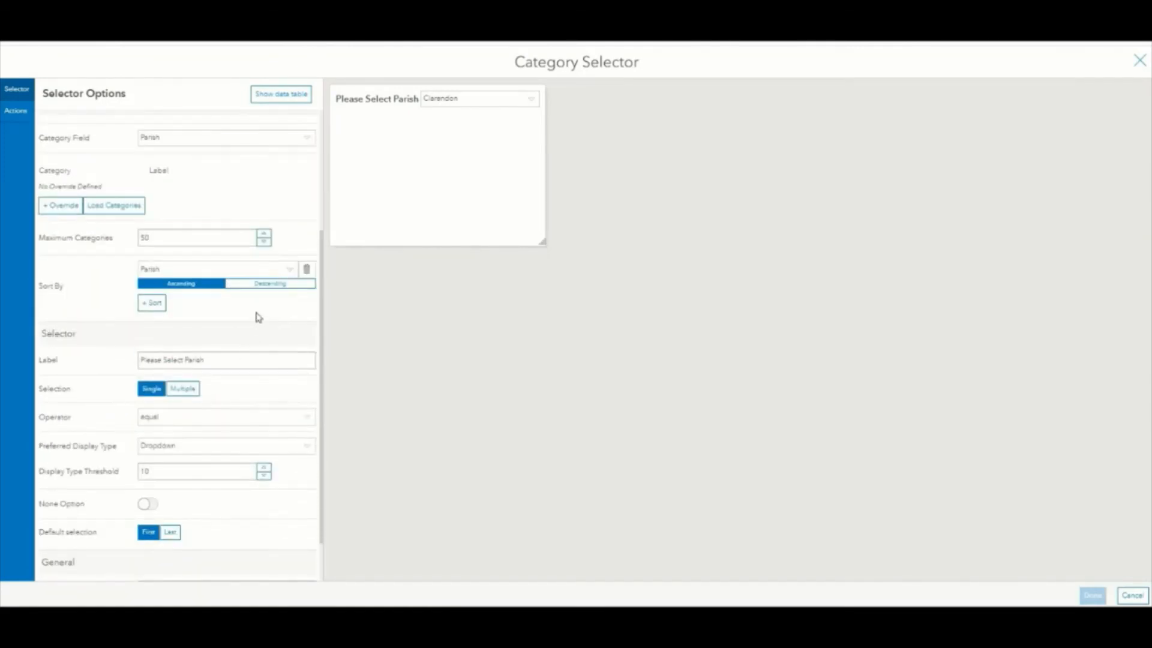
pyautogui.click(190, 391)
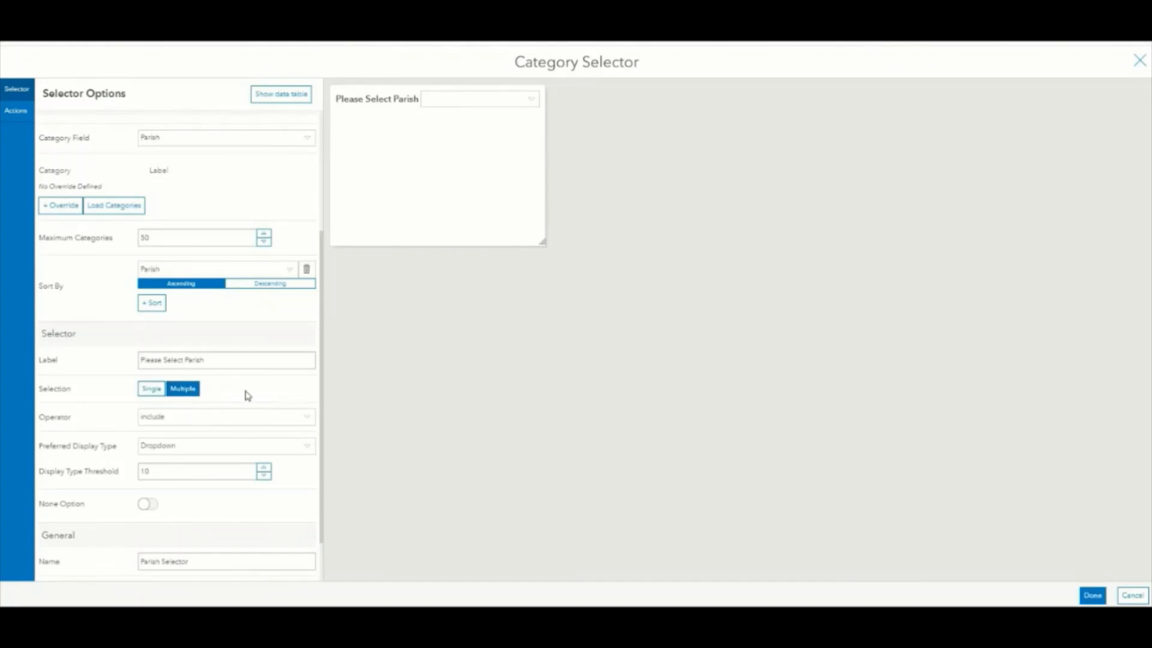
pyautogui.scroll(-1, 247, 395)
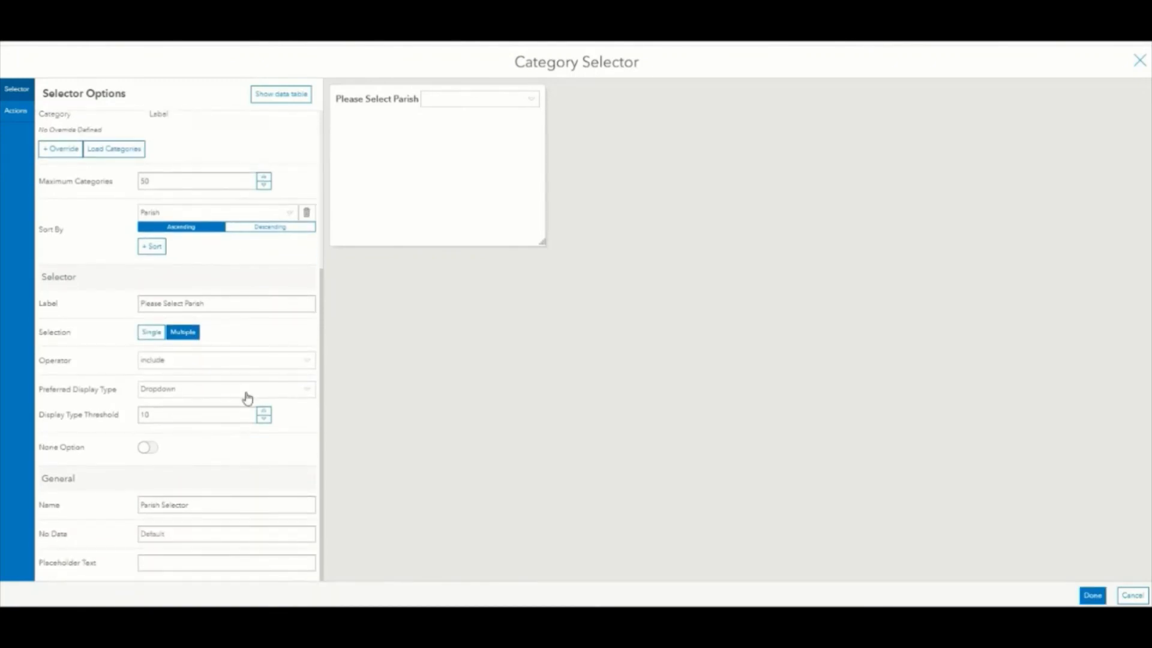
pyautogui.click(146, 447)
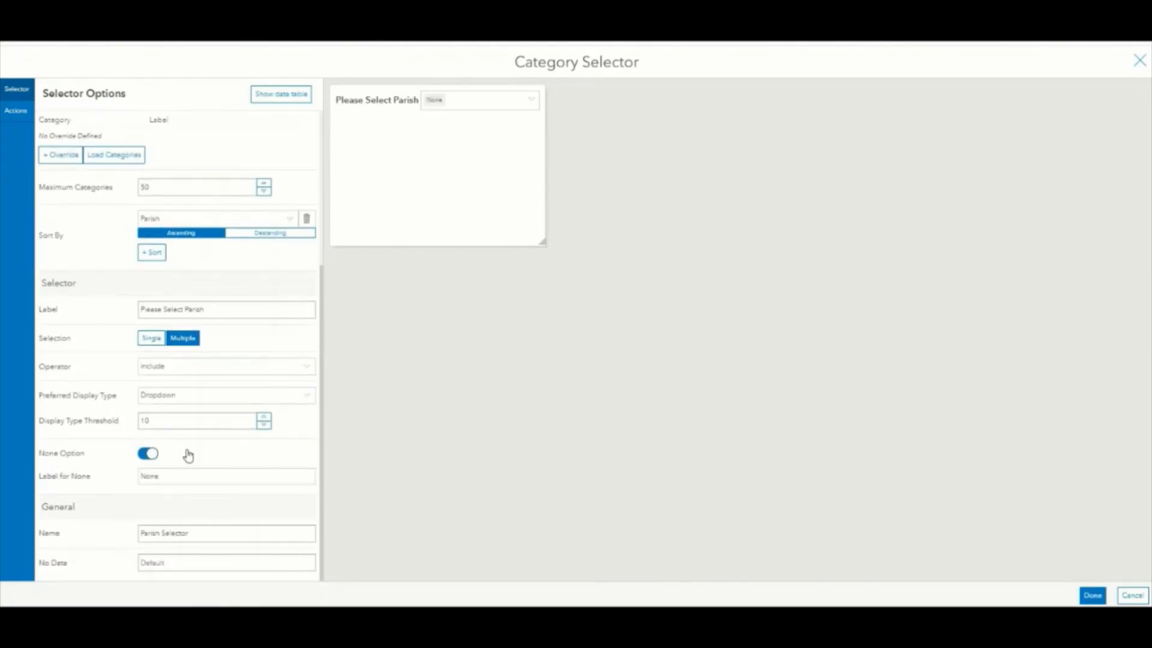
pyautogui.click(212, 475)
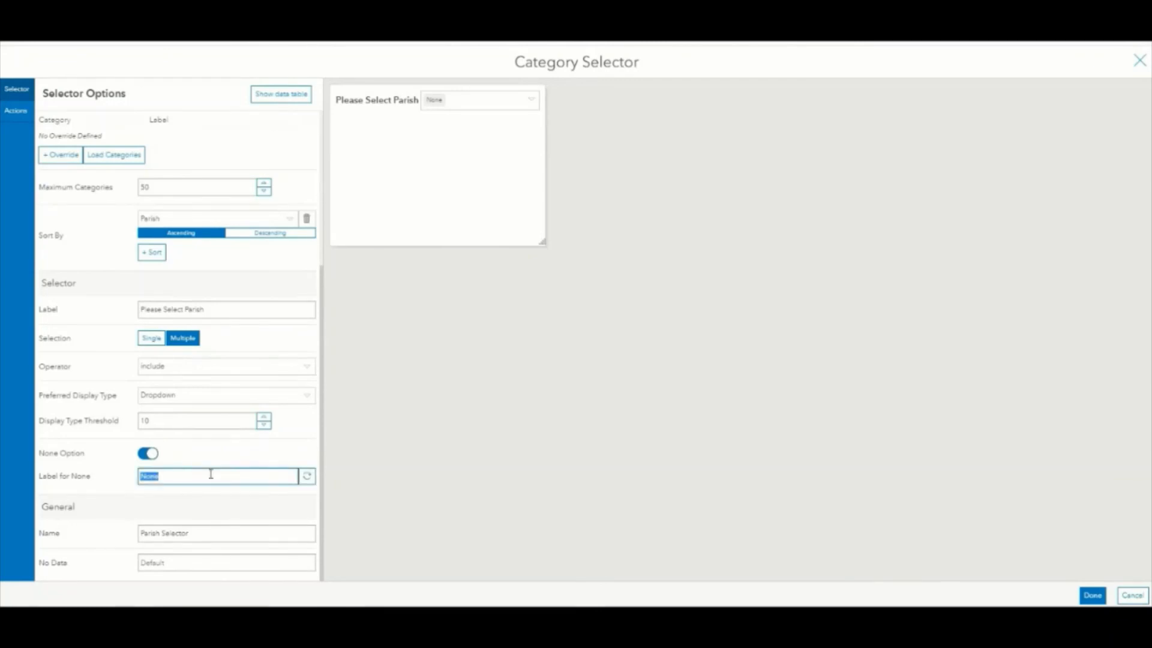
pyautogui.write('Please Select Parish')
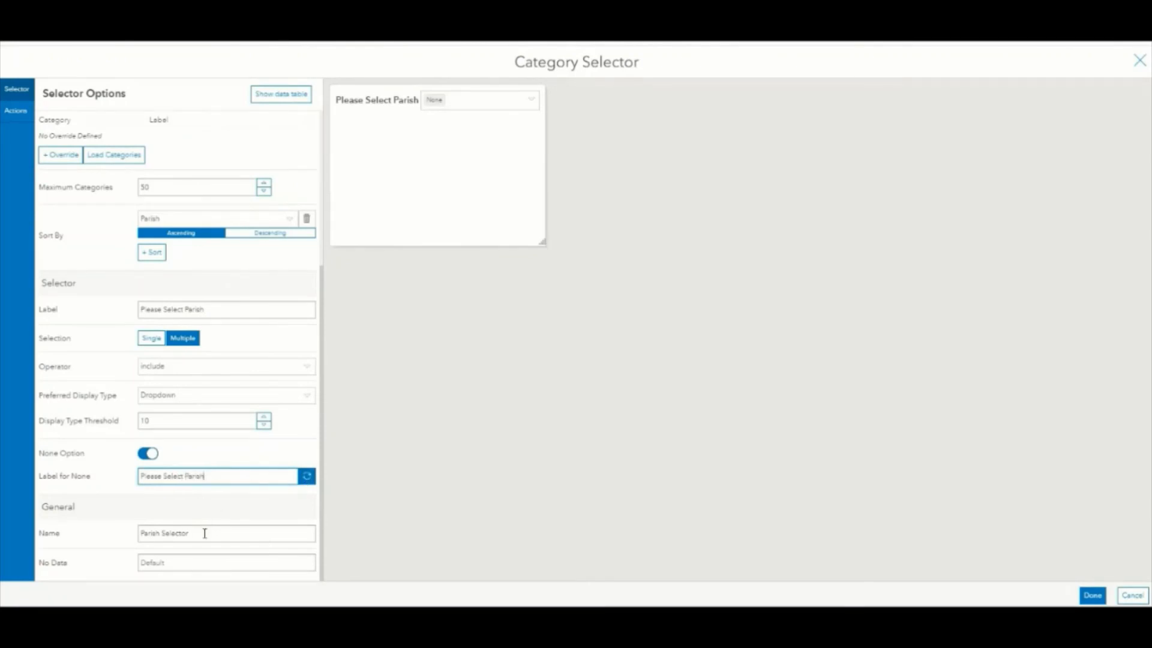
# Clear the parish selector's own label and finish its configuration.
pyautogui.scroll(1, 211, 496)
pyautogui.moveTo(214, 369); pyautogui.dragTo(109, 372)
pyautogui.press('BackSpace')
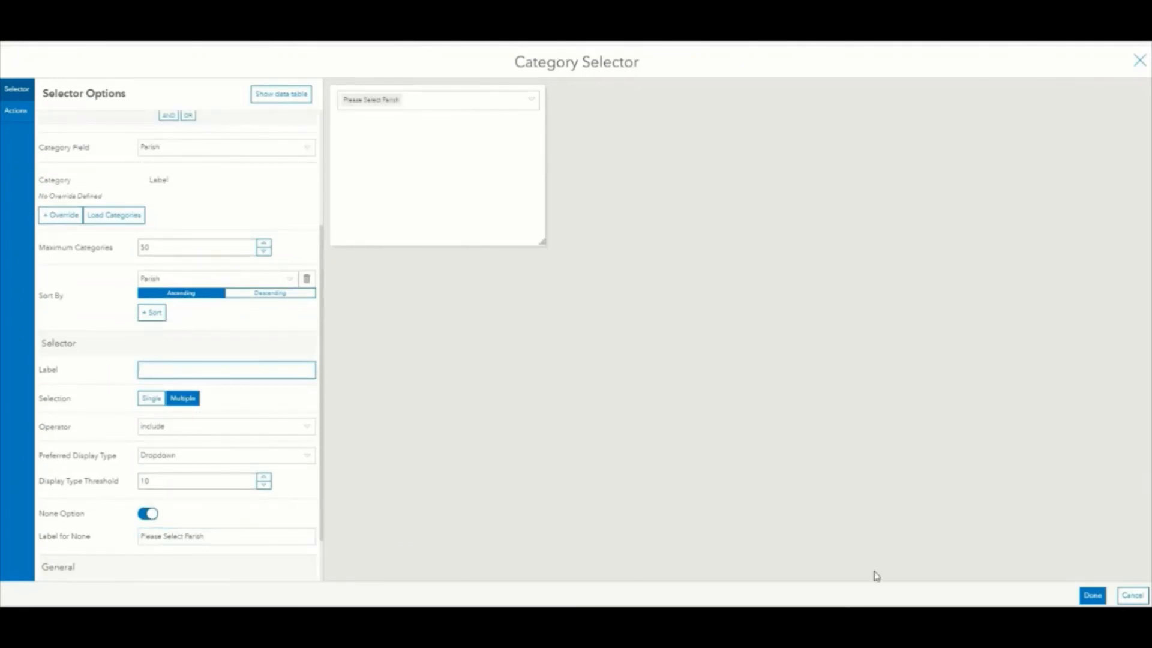
pyautogui.click(1090, 596)
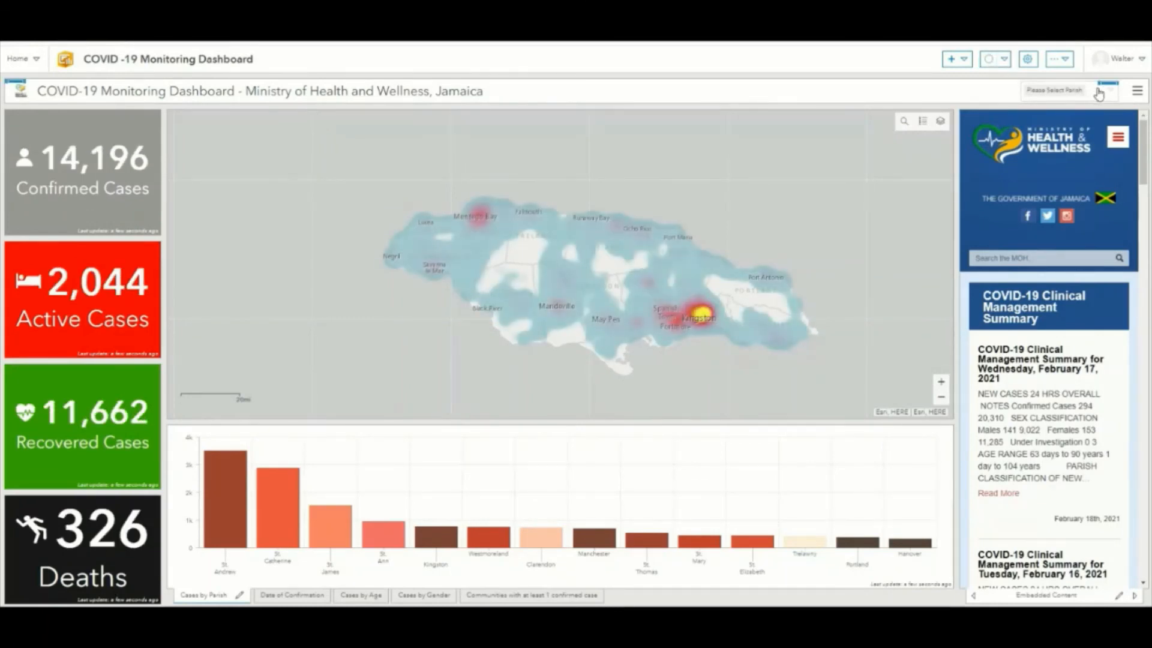
# Test the multiple selection with Clarendon and Hanover, reset it, try Manchester, and reset to "Please Select Parish".
pyautogui.click(1097, 91)
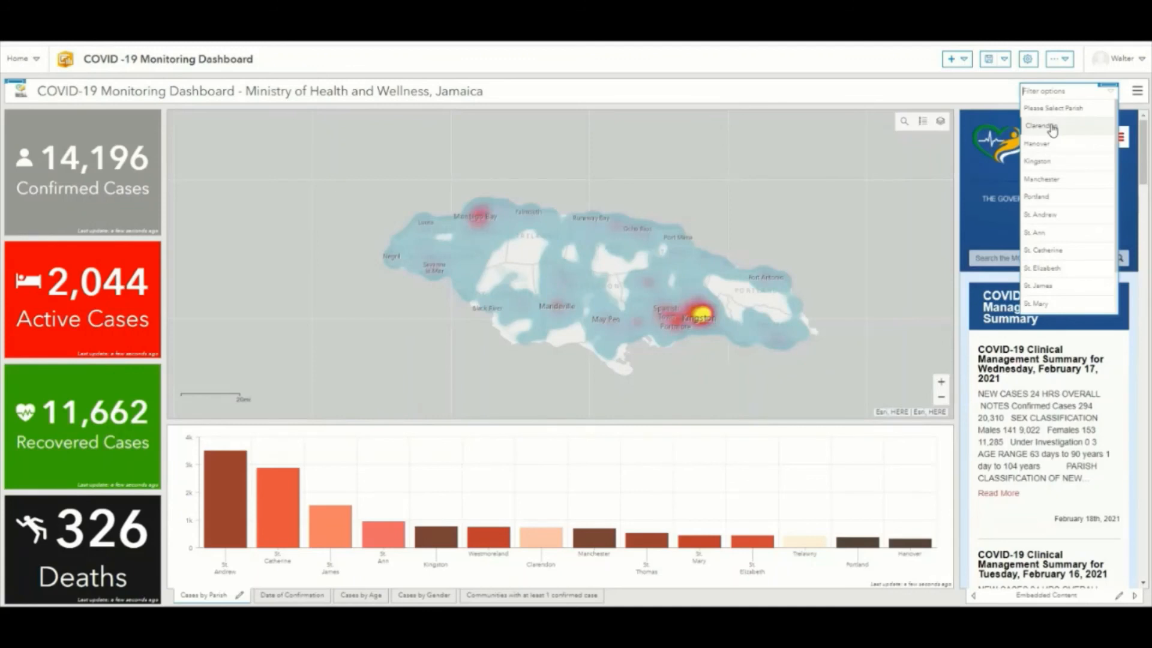
pyautogui.click(1053, 127)
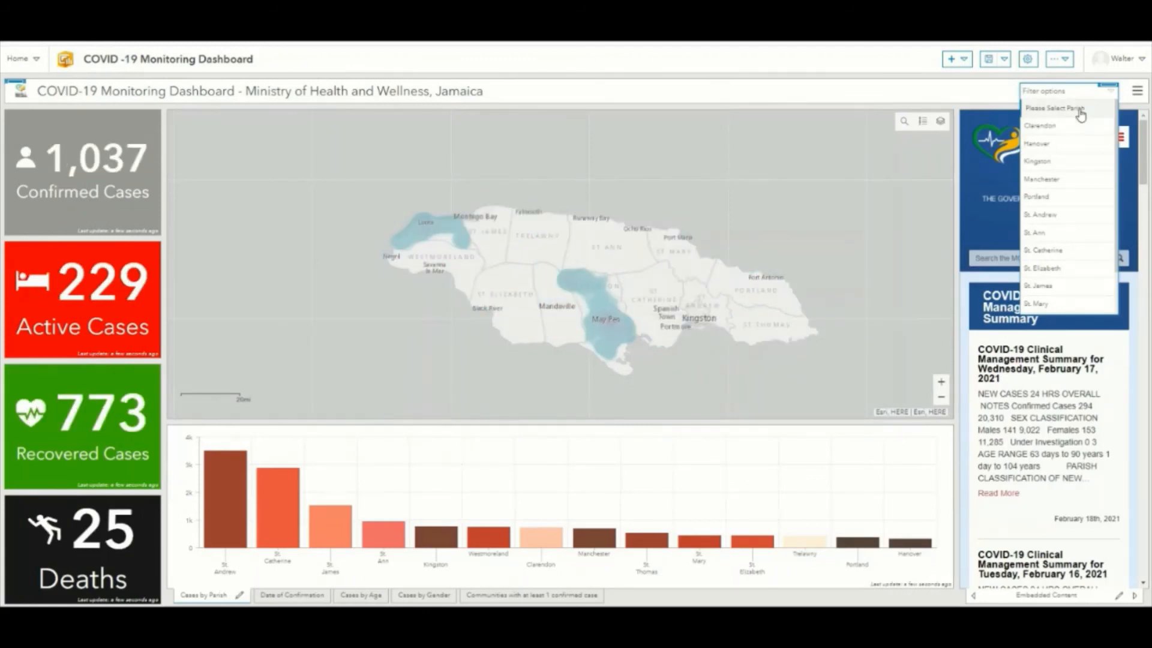
pyautogui.click(1078, 110)
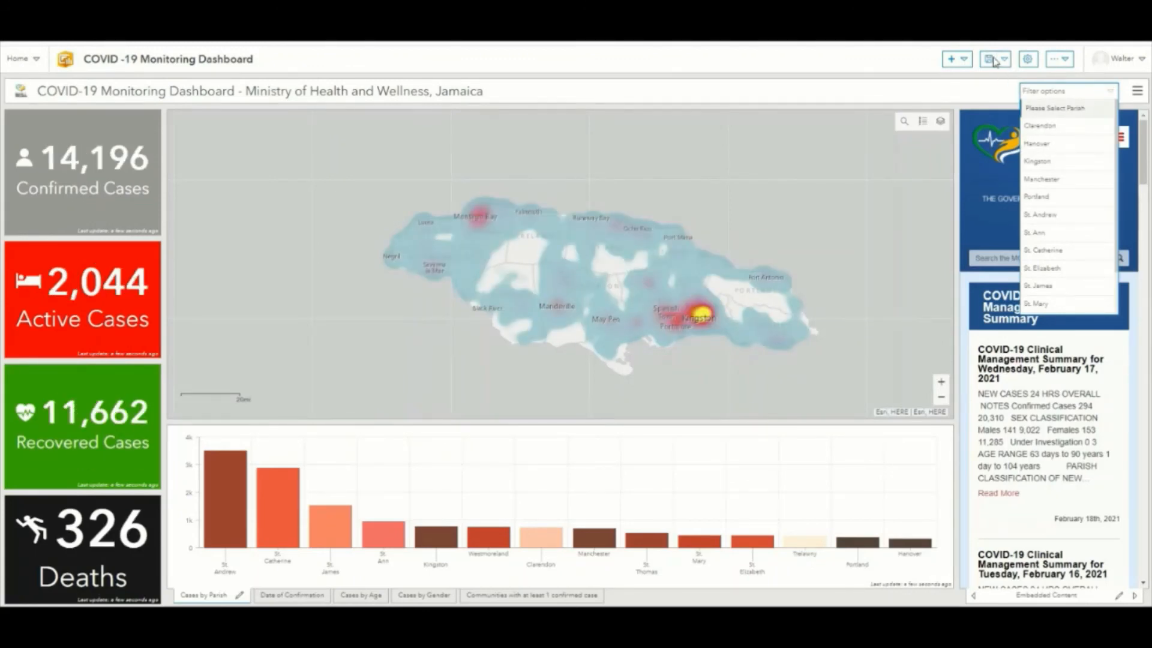
pyautogui.click(1042, 180)
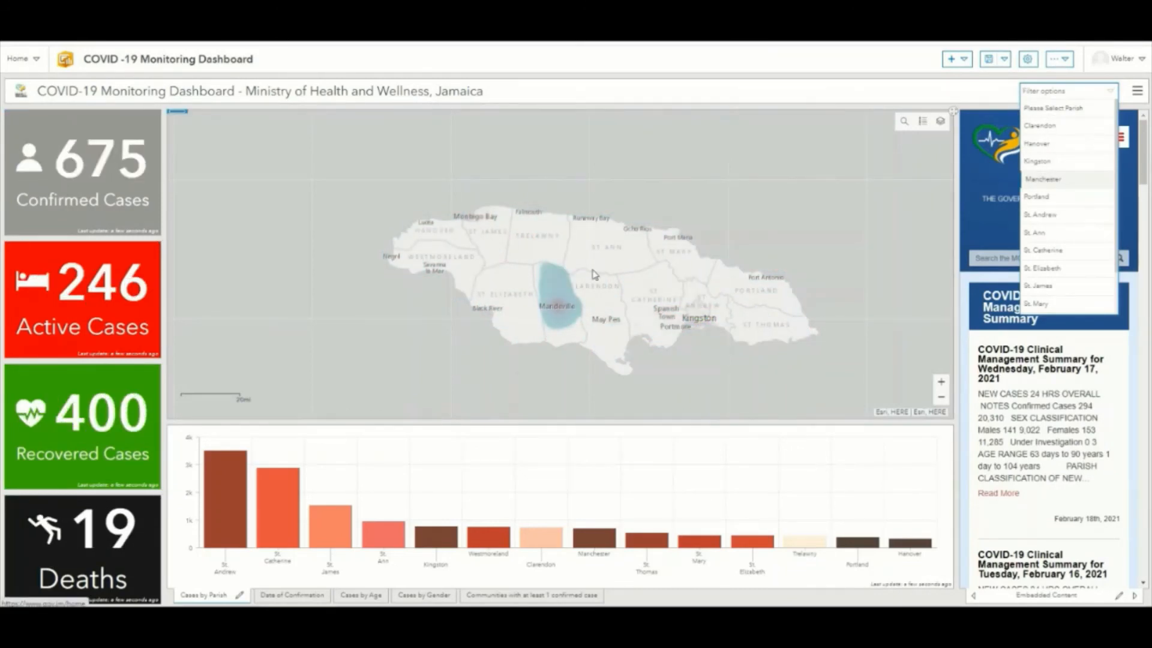
pyautogui.click(1070, 108)
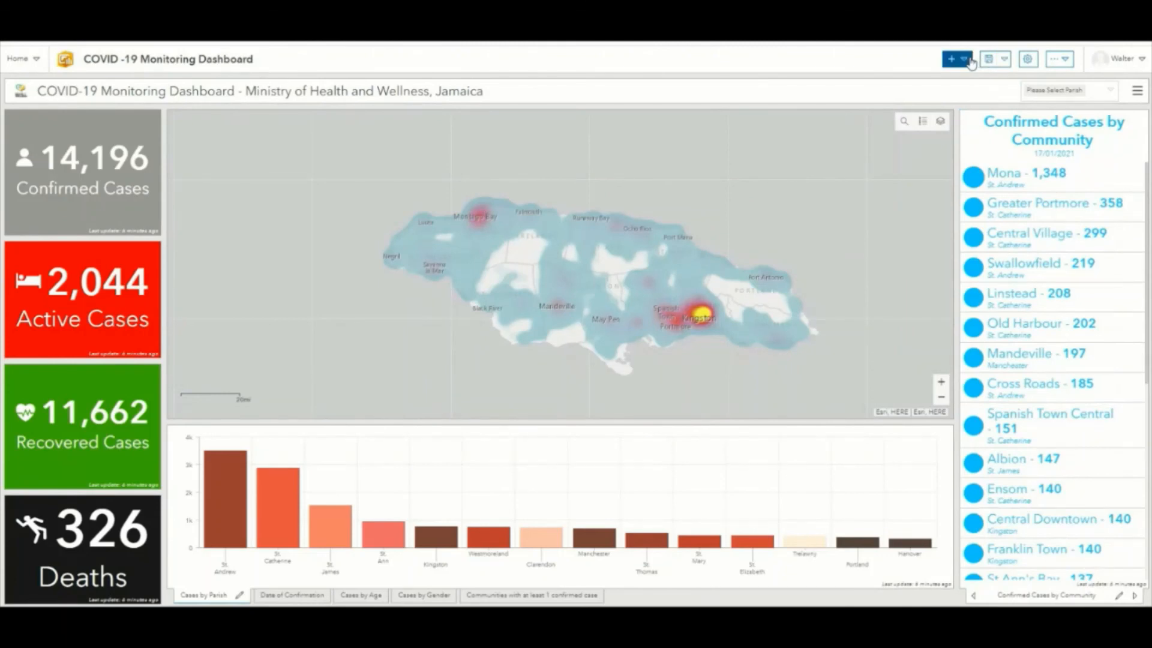
# Add a side panel to the dashboard and give it the title "COVID-19 Monitoring Dashboard for Jamaica" copied from the Notepad notes.
pyautogui.click(971, 62)
pyautogui.click(970, 75)
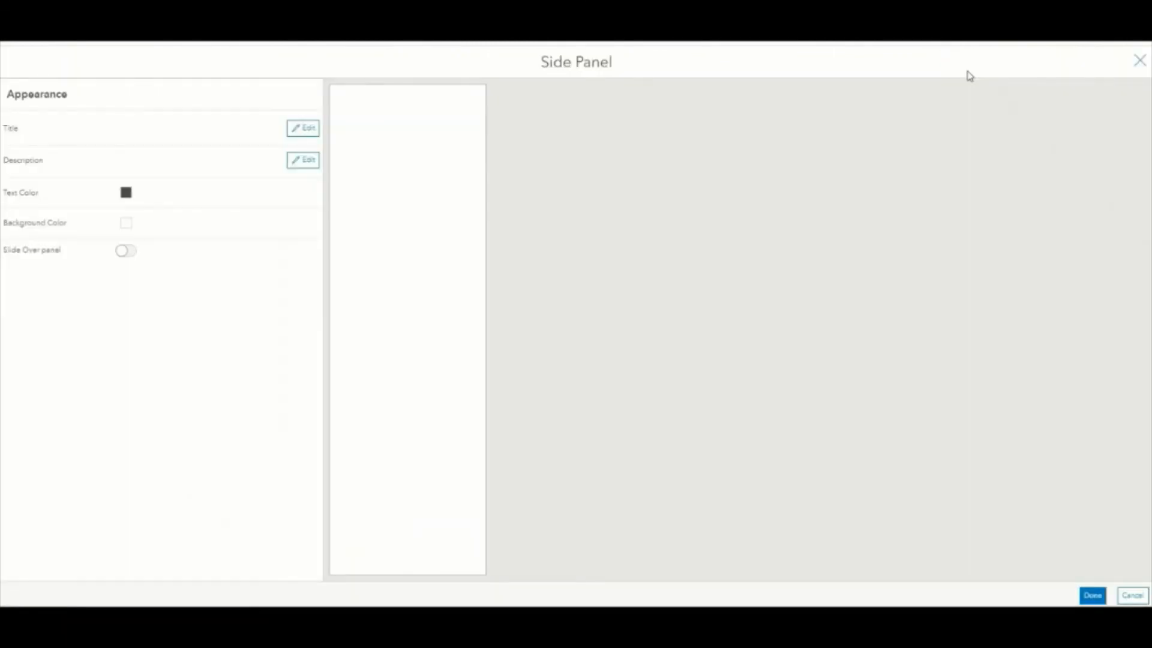
pyautogui.click(296, 128)
pyautogui.hotkey('alt', 'Tab')
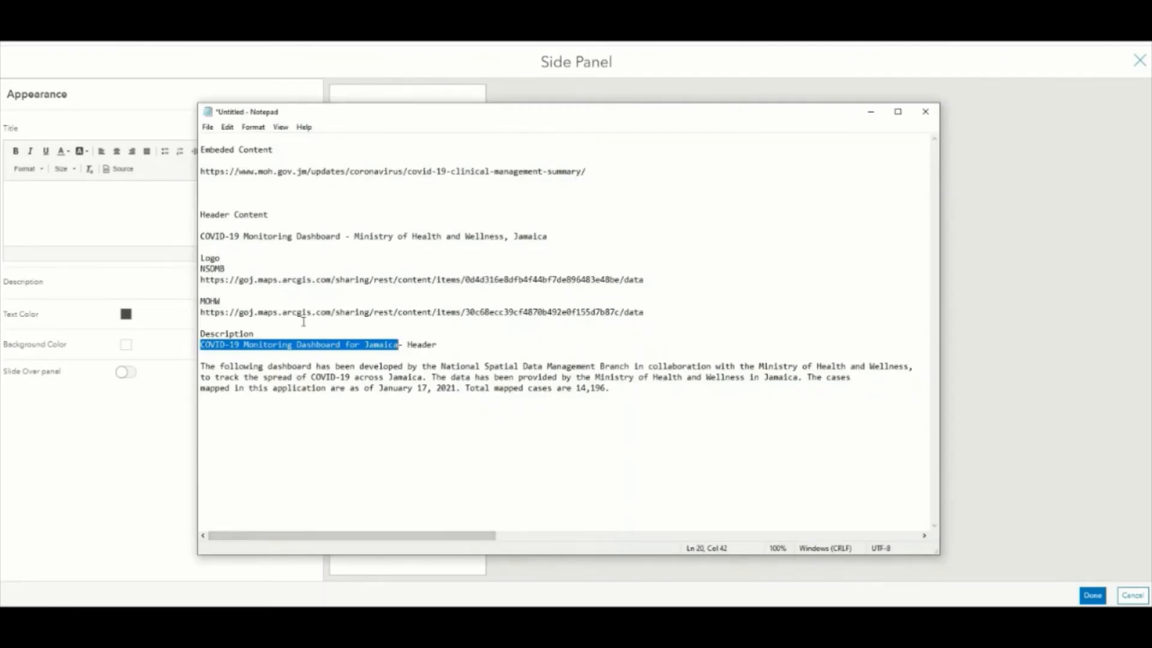
pyautogui.rightClick(367, 346)
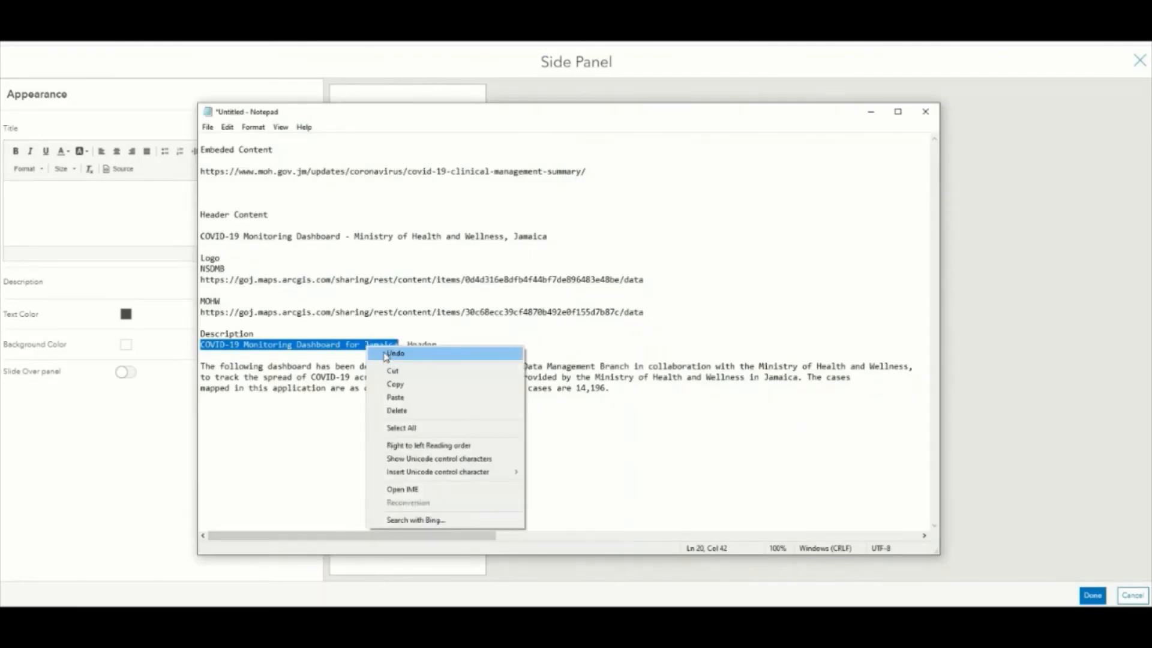
pyautogui.click(390, 383)
pyautogui.click(116, 215)
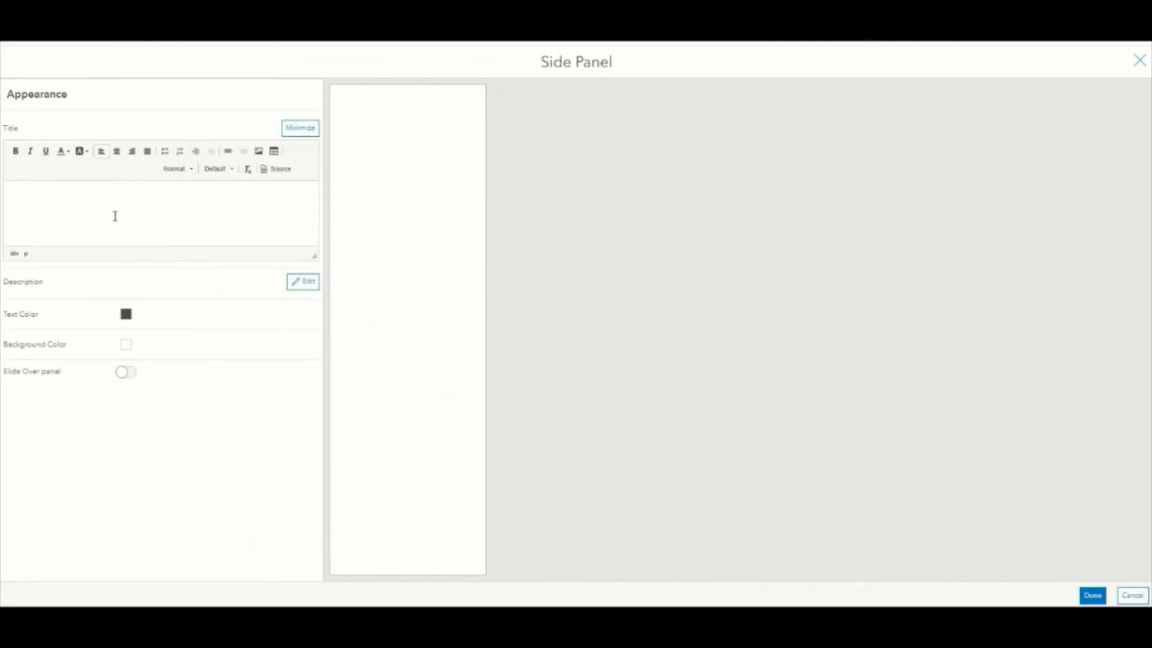
pyautogui.hotkey('ctrl', 'v')
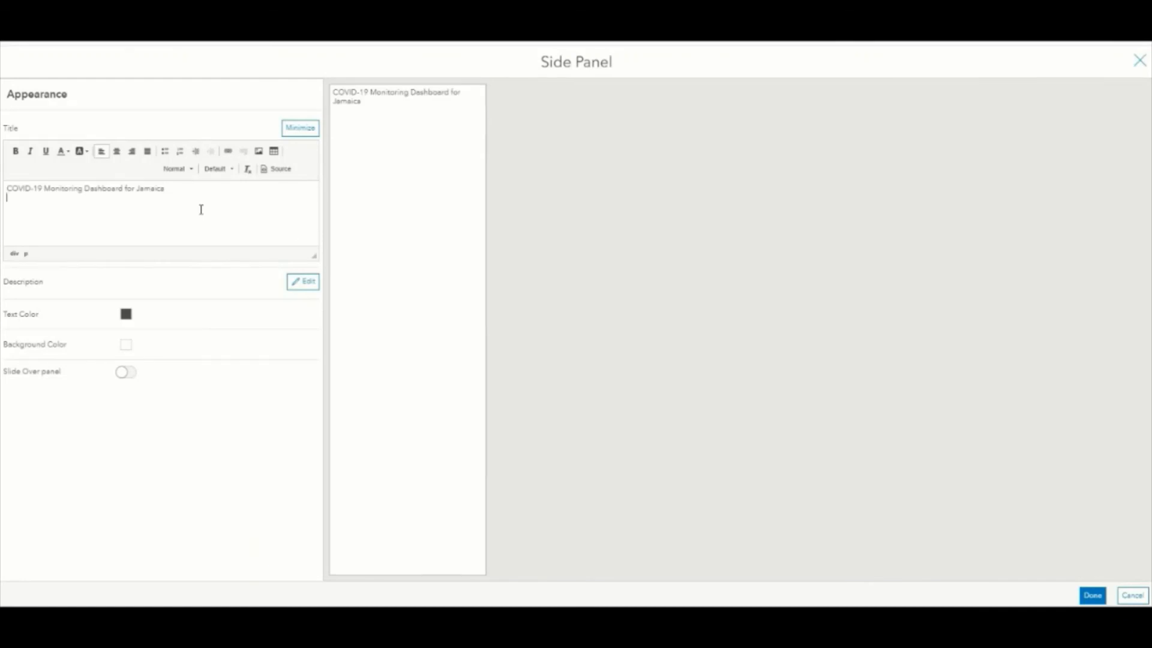
# Insert the MOHW logo below the side panel's title text using its URL from the notes, with alternative text "MOHW Logo".
pyautogui.click(258, 151)
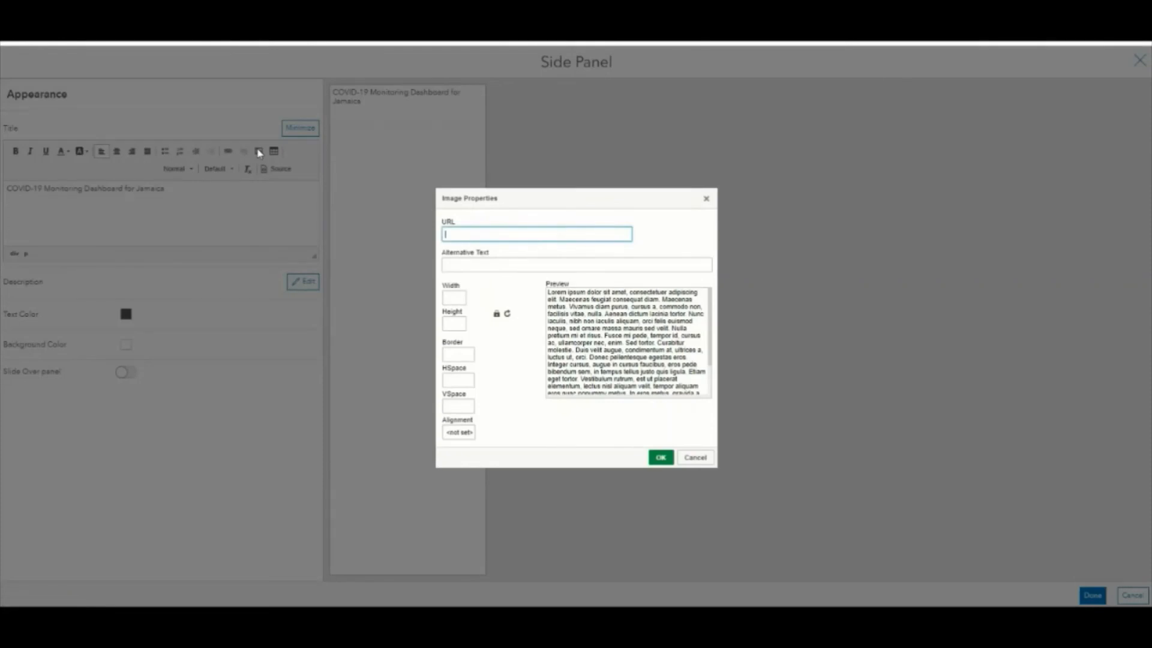
pyautogui.hotkey('alt', 'Tab')
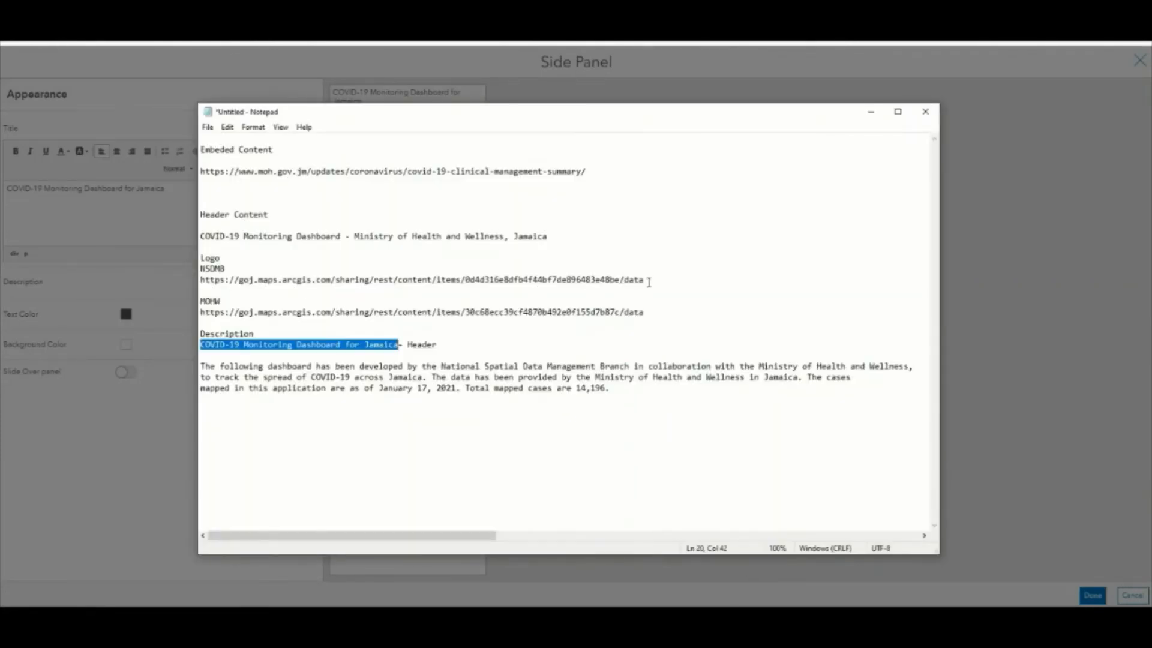
pyautogui.moveTo(648, 282); pyautogui.dragTo(493, 280)
pyautogui.click(406, 290)
pyautogui.moveTo(644, 312); pyautogui.dragTo(202, 318)
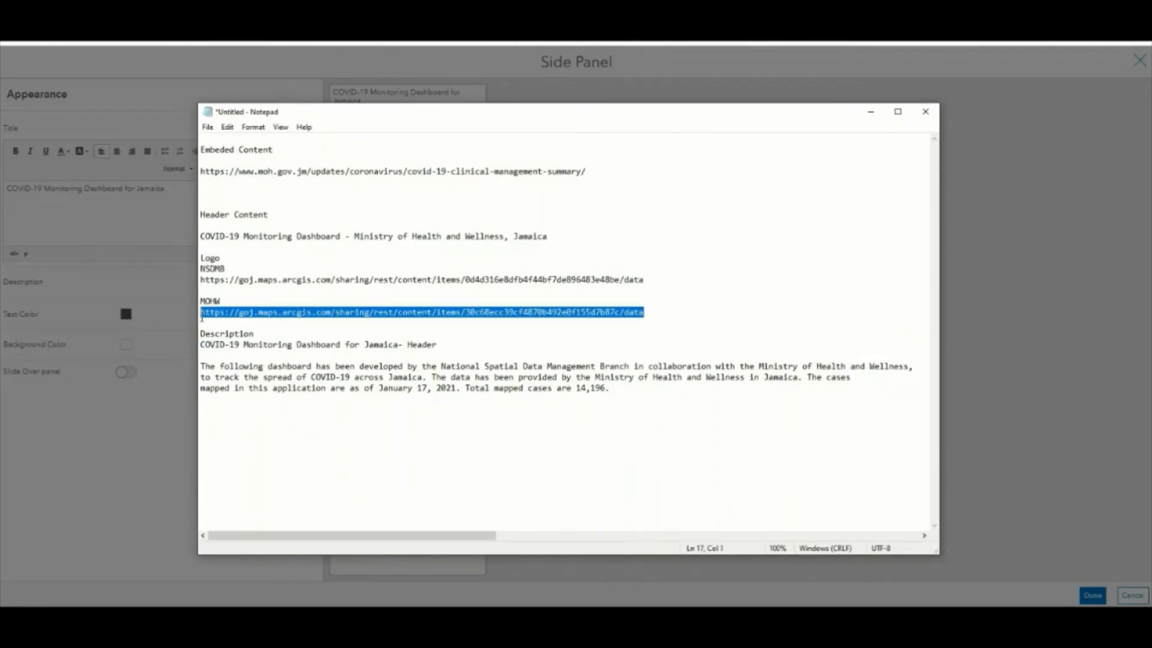
pyautogui.click(116, 220)
pyautogui.click(519, 234)
pyautogui.rightClick(519, 234)
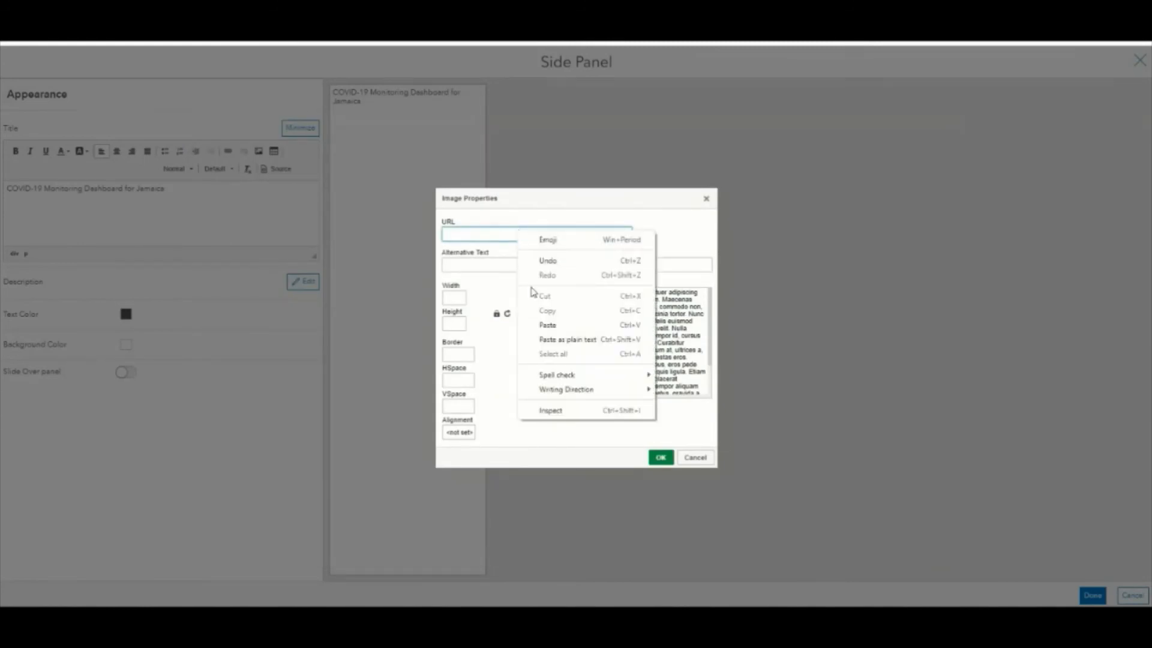
pyautogui.click(547, 324)
pyautogui.click(532, 268)
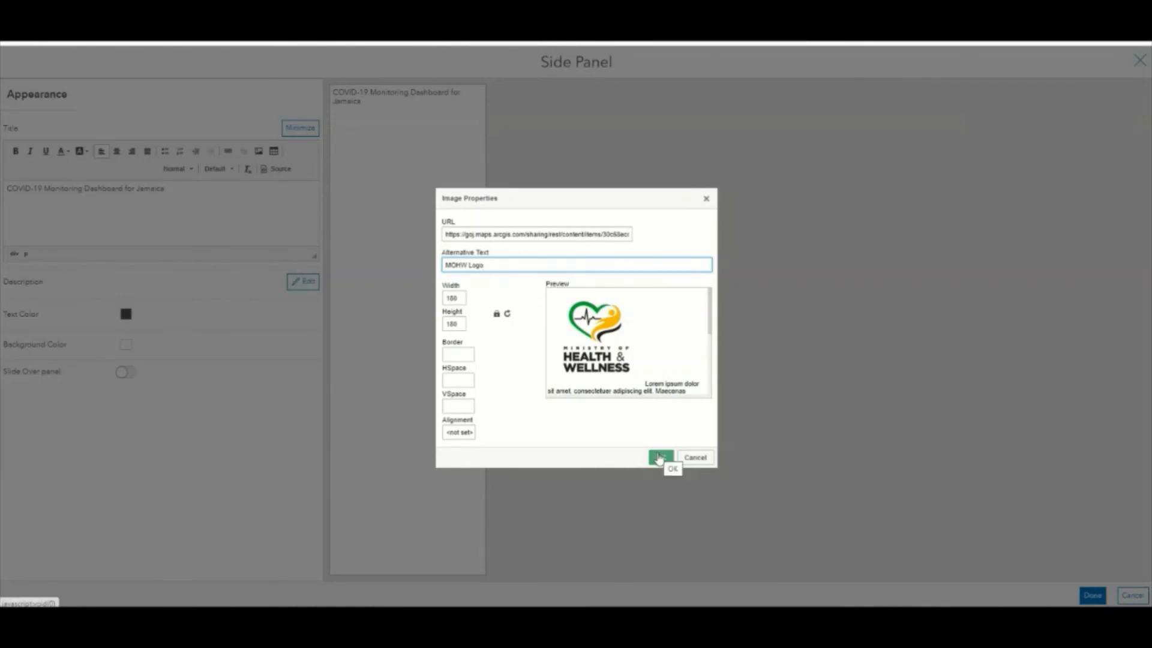
pyautogui.click(659, 458)
pyautogui.scroll(3, 198, 219)
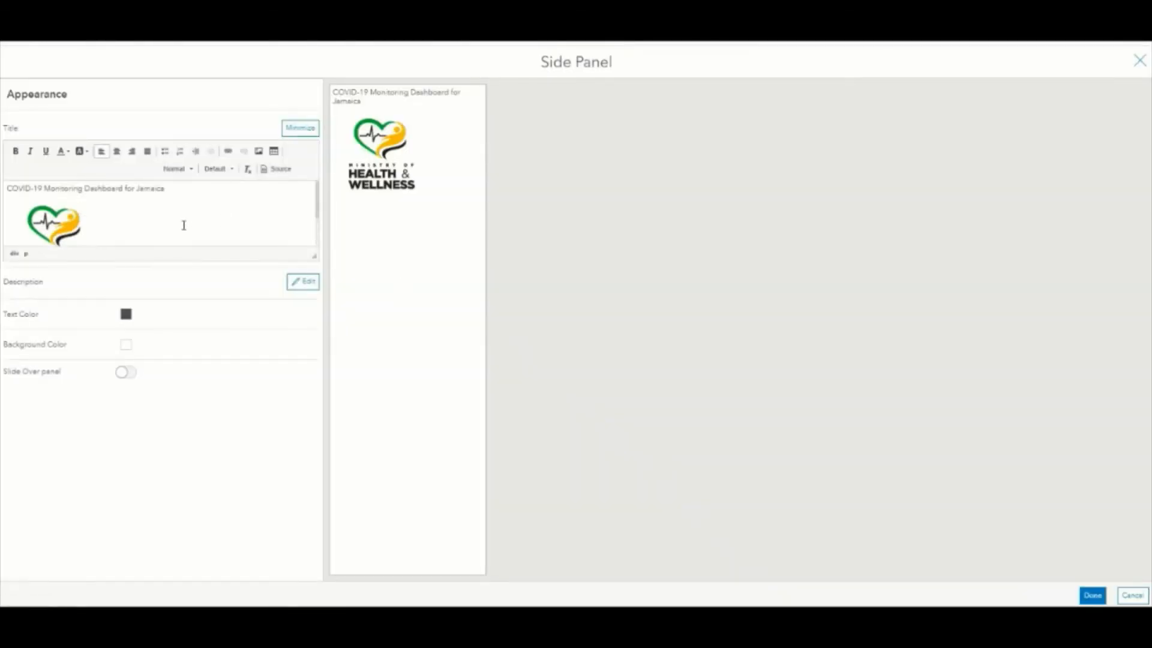
# Set up a second image for the side panel title using the NSDMB logo URL from the notes, with alternative text "NSDMB Logo".
pyautogui.click(258, 153)
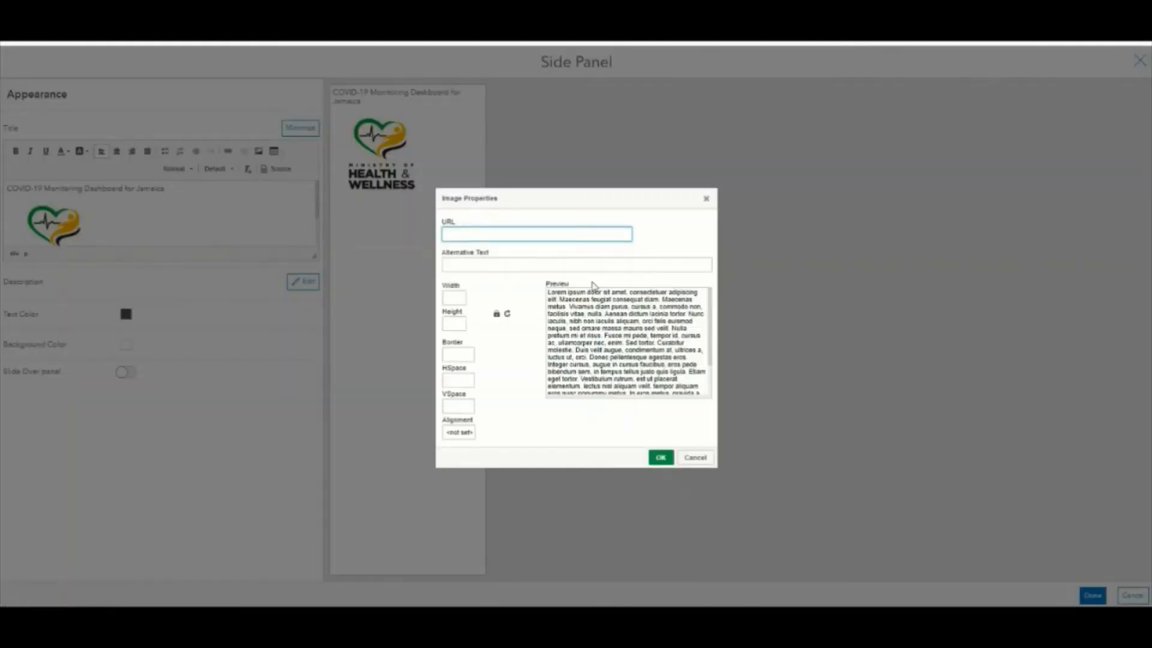
pyautogui.hotkey('alt', 'Tab')
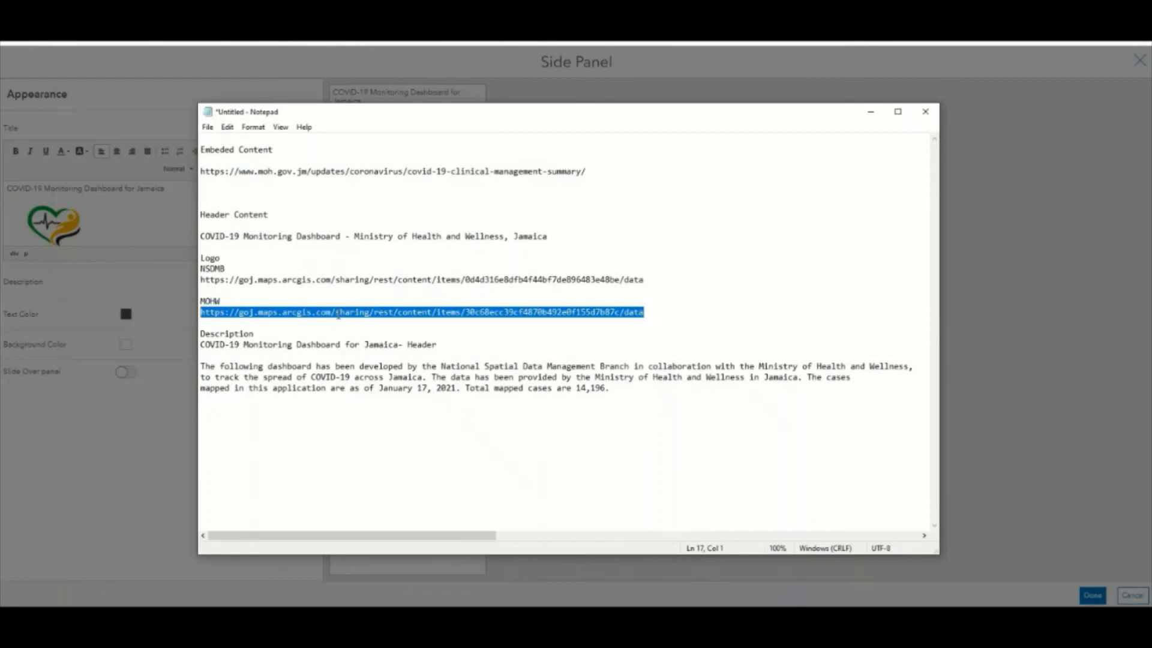
pyautogui.moveTo(644, 280); pyautogui.dragTo(208, 280)
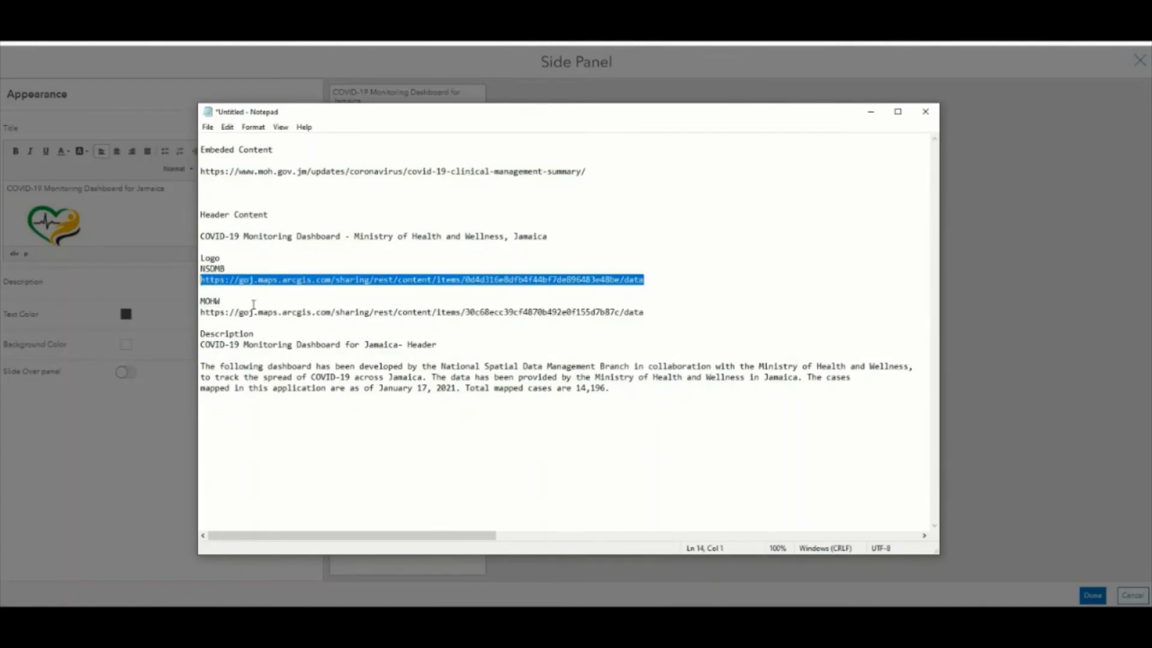
pyautogui.hotkey('alt', 'Tab')
pyautogui.click(574, 236)
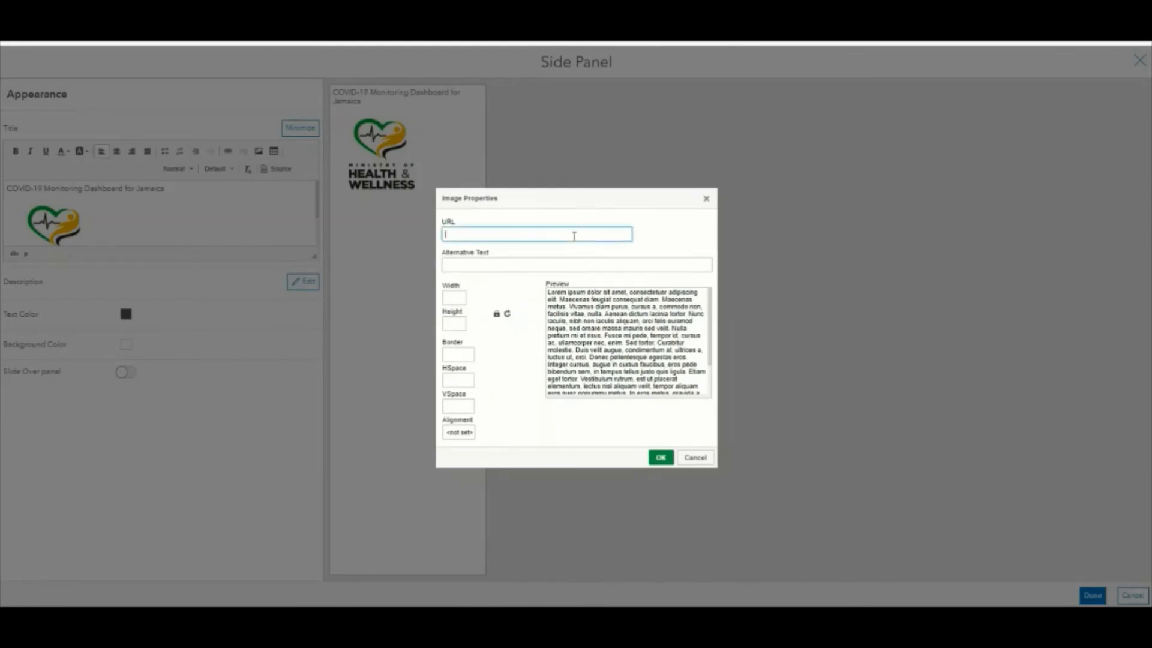
pyautogui.hotkey('ctrl', 'v')
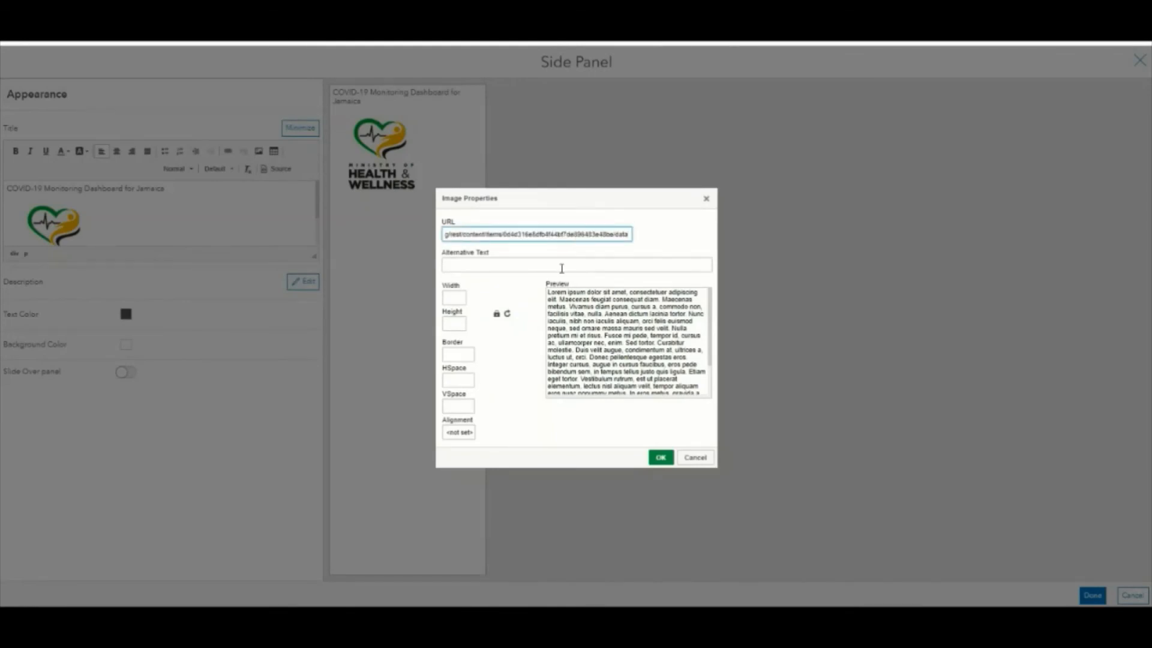
pyautogui.click(537, 266)
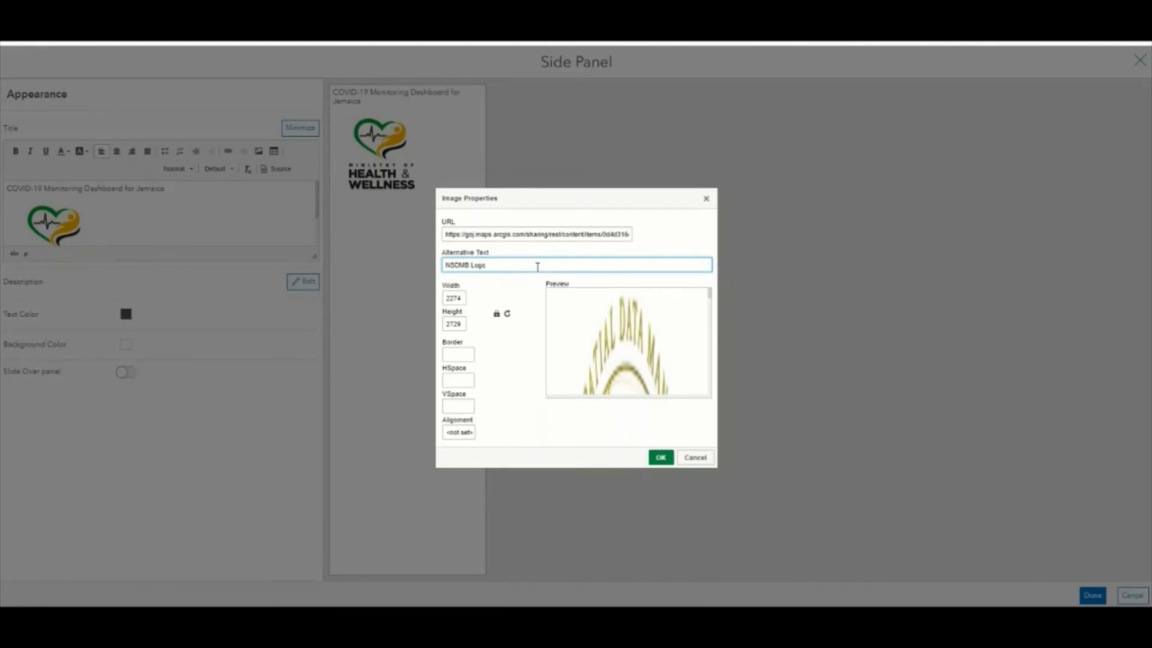
# Set the NSDMB logo's width to 150 with its proportions locked and insert it beside the MOHW logo.
pyautogui.doubleClick(462, 298)
pyautogui.write('360')
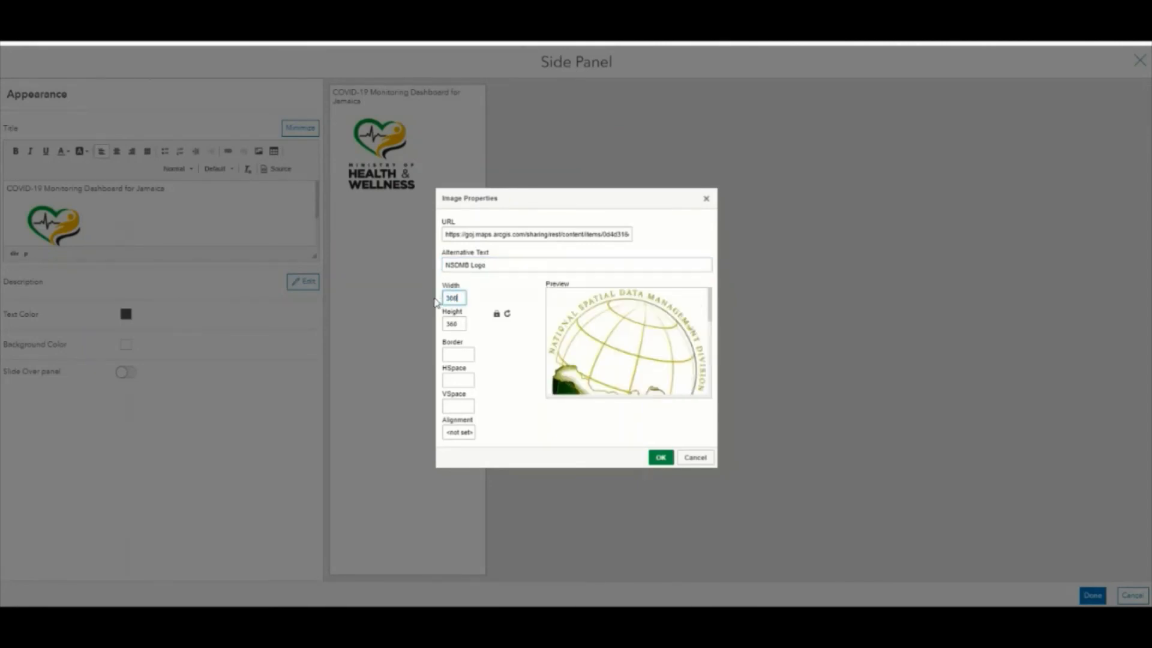
pyautogui.press('BackSpace')
pyautogui.press('BackSpace')
pyautogui.press('BackSpace')
pyautogui.write('150')
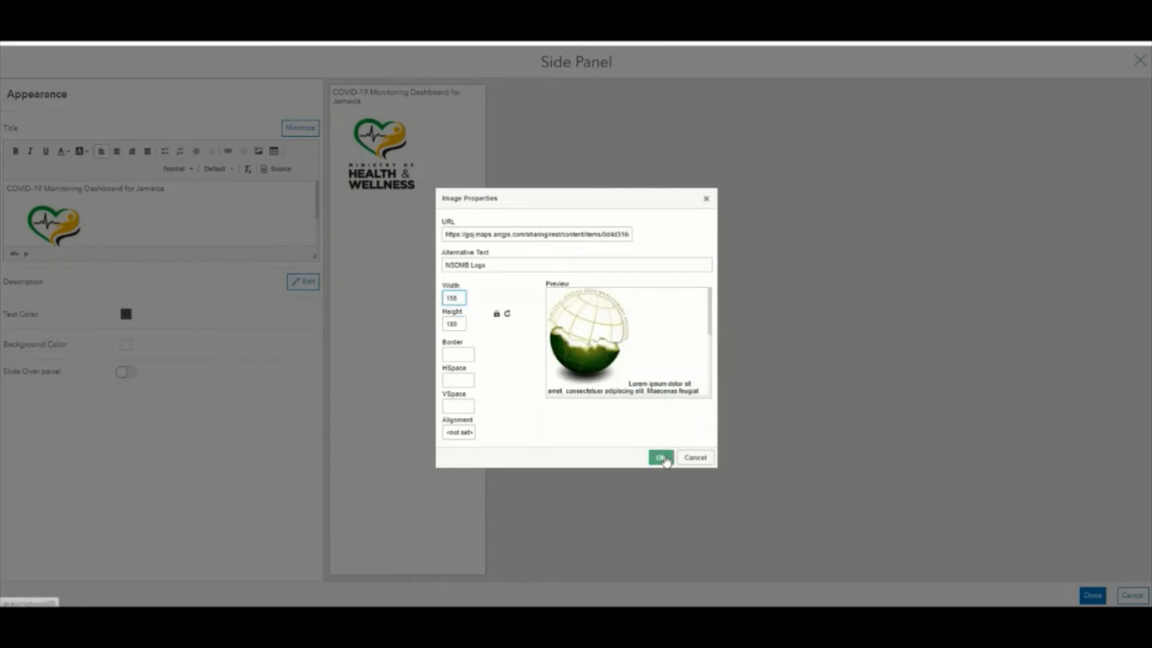
pyautogui.click(661, 457)
pyautogui.scroll(3, 150, 216)
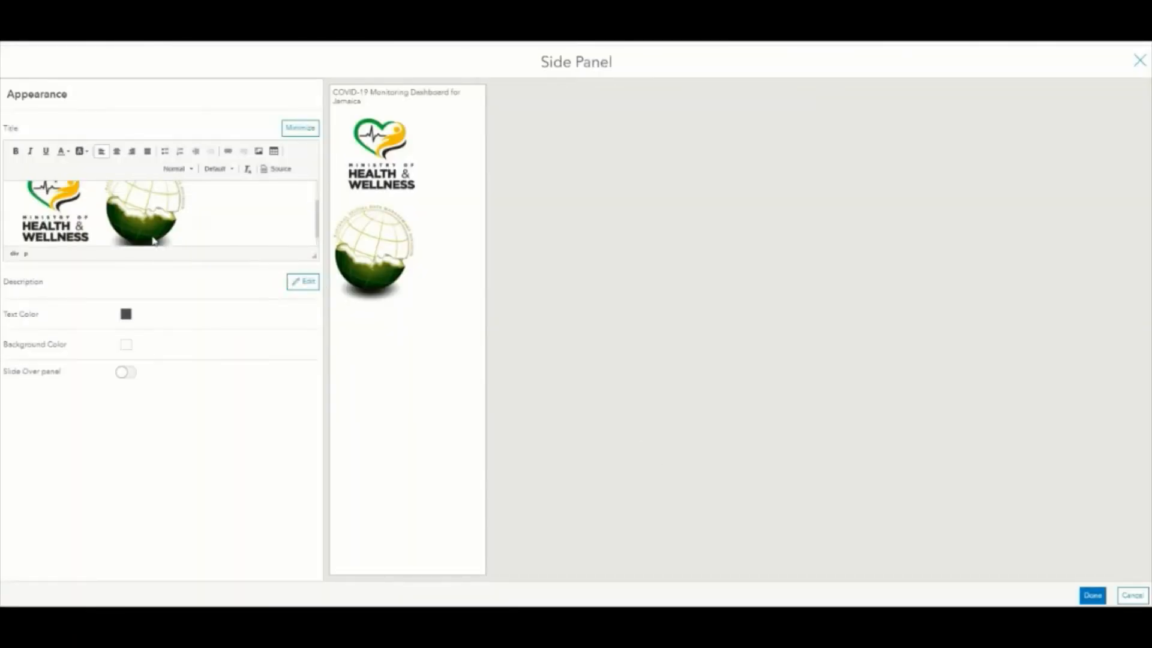
# Center the logos and the title text of the side panel, and format the title text as Heading 1.
pyautogui.click(117, 152)
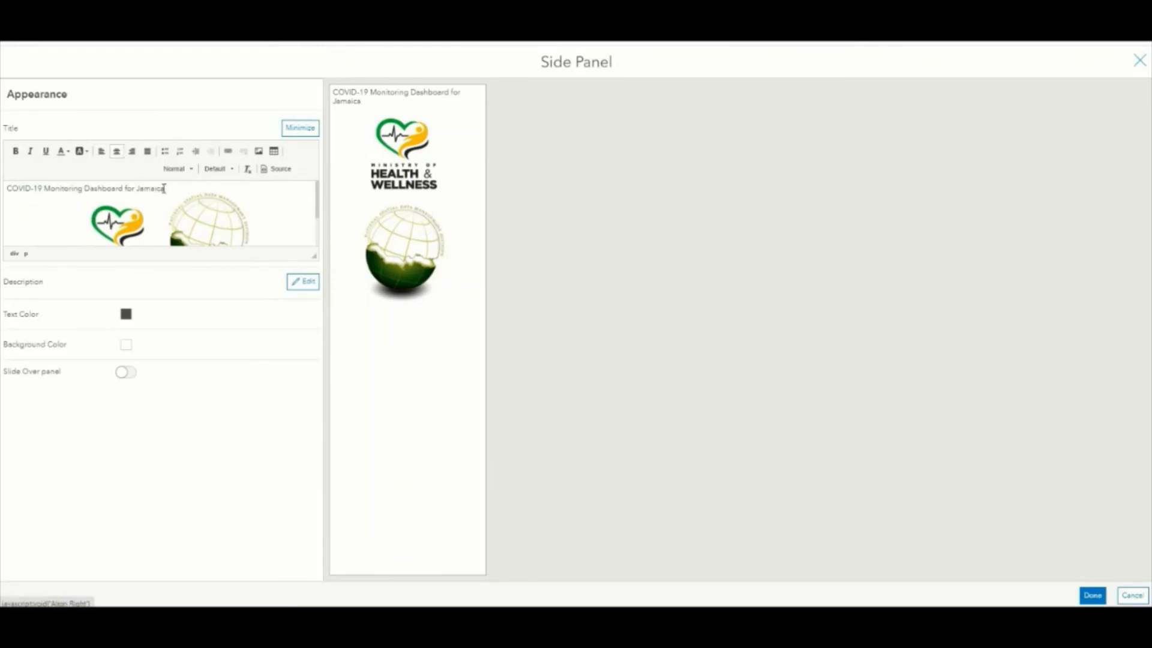
pyautogui.moveTo(165, 189); pyautogui.dragTo(2, 190)
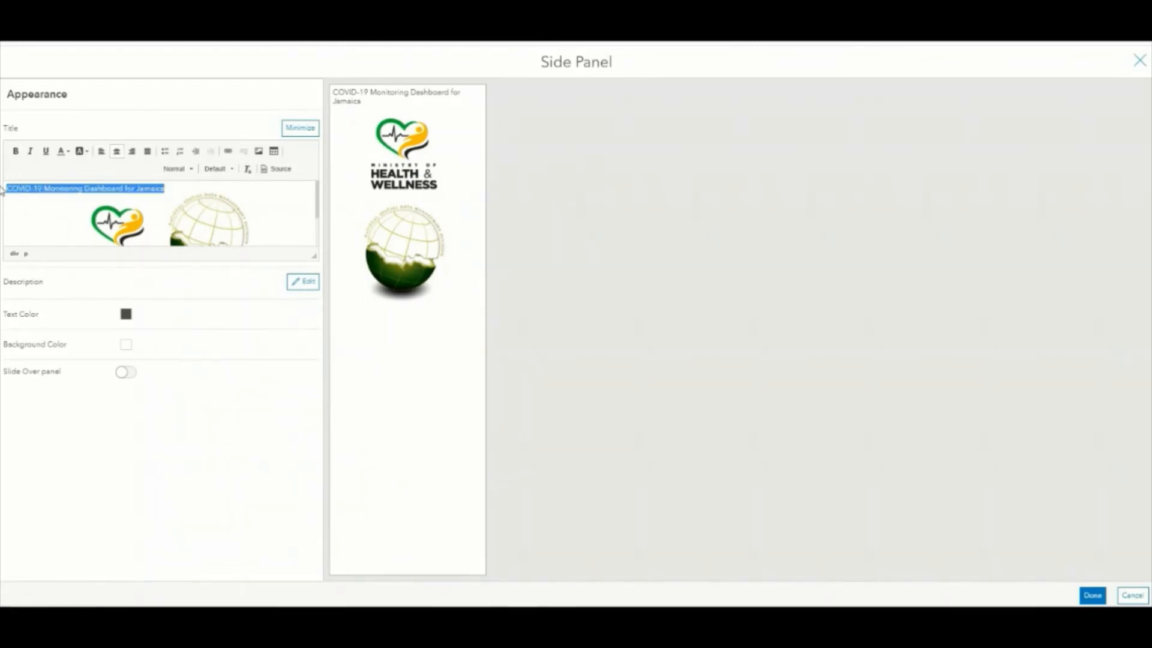
pyautogui.click(115, 152)
pyautogui.click(174, 168)
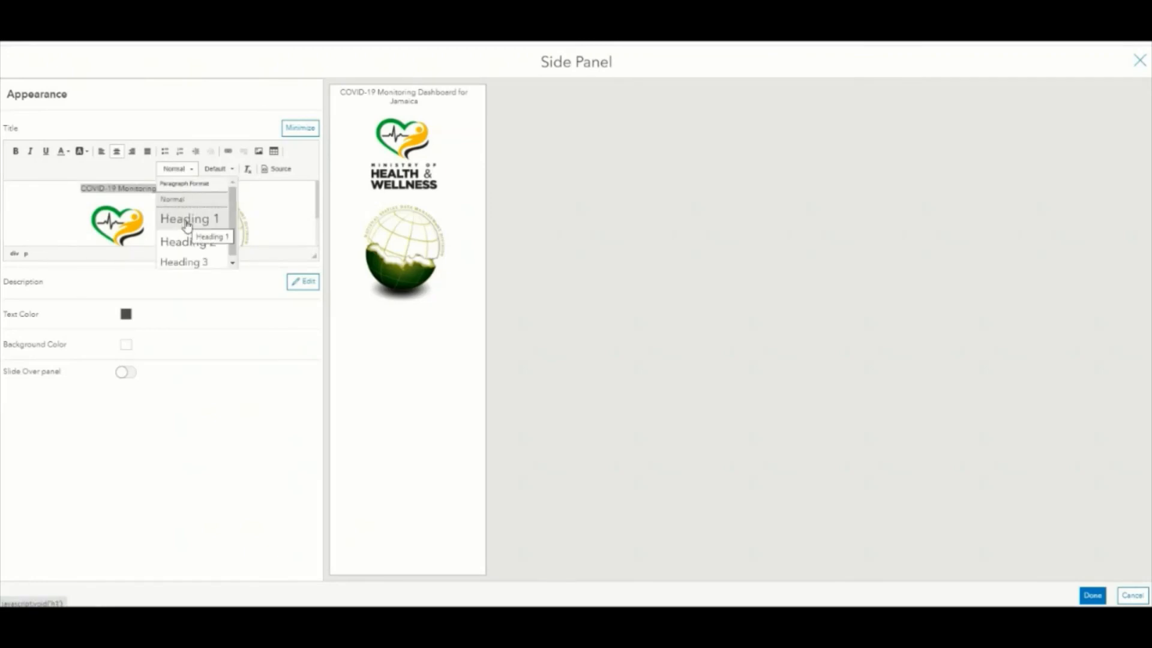
pyautogui.click(189, 222)
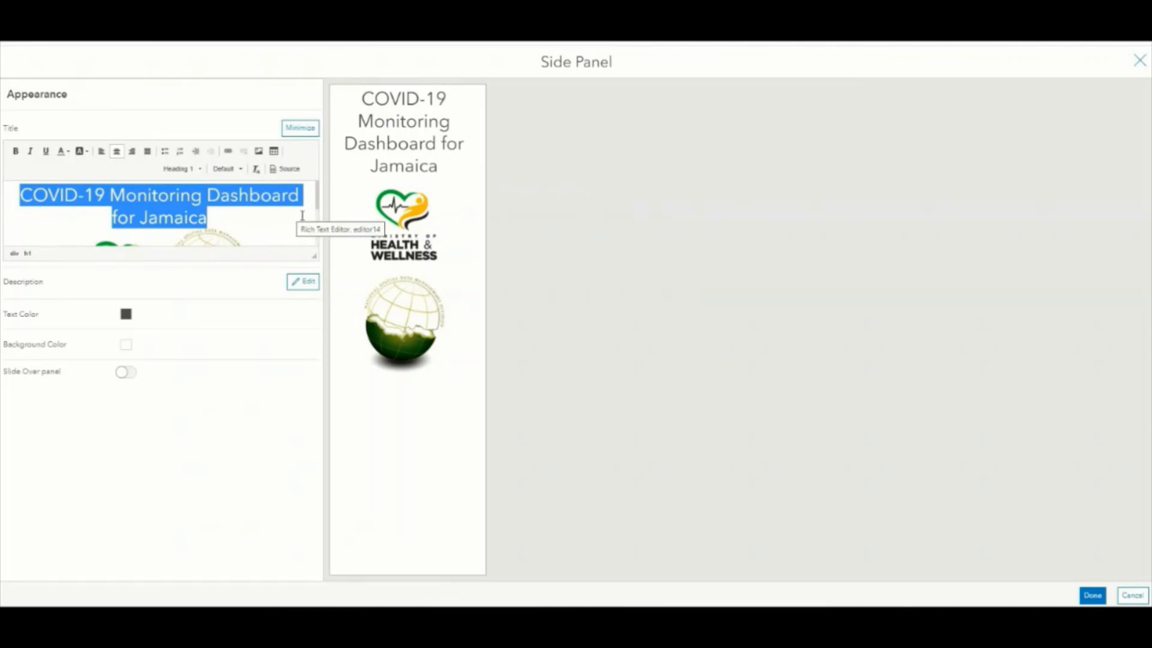
# Fill the side panel's description with the paragraph beginning "The following dashboard has been developed" copied from the Notepad notes.
pyautogui.click(304, 282)
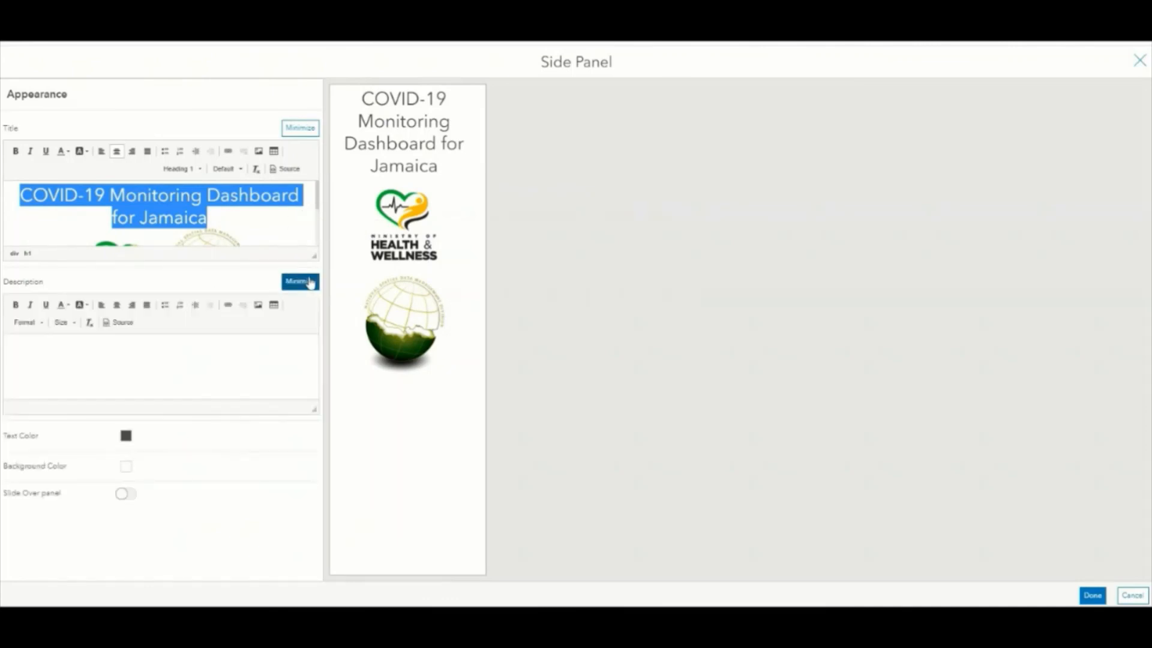
pyautogui.hotkey('alt', 'Tab')
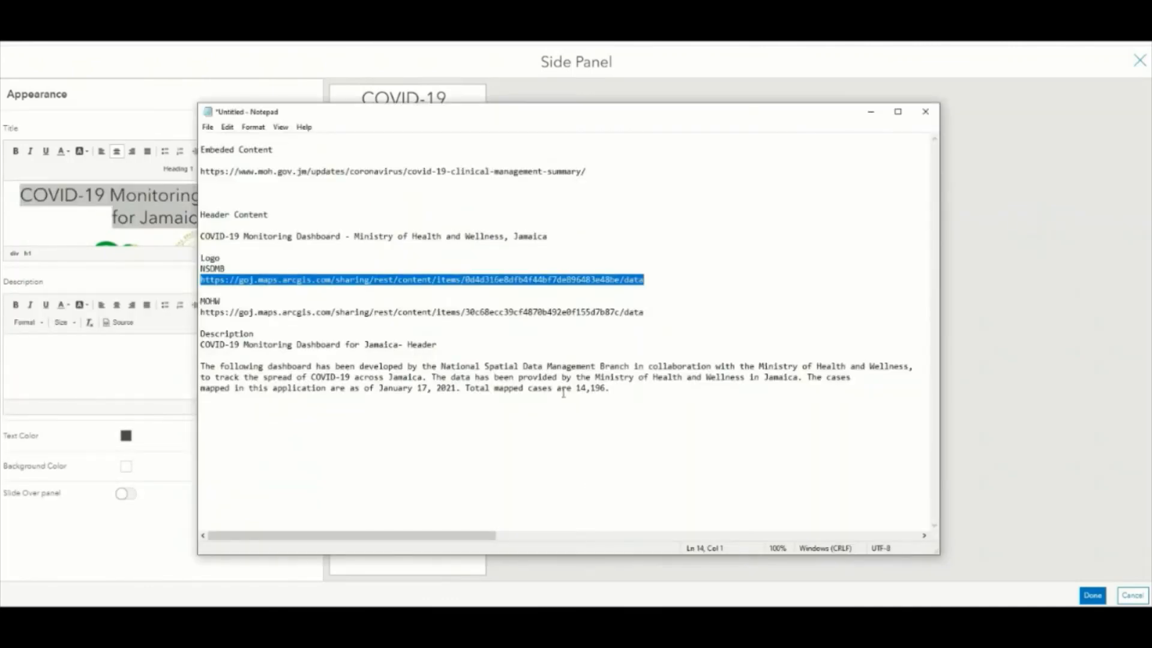
pyautogui.moveTo(613, 389); pyautogui.dragTo(204, 368)
pyautogui.rightClick(216, 367)
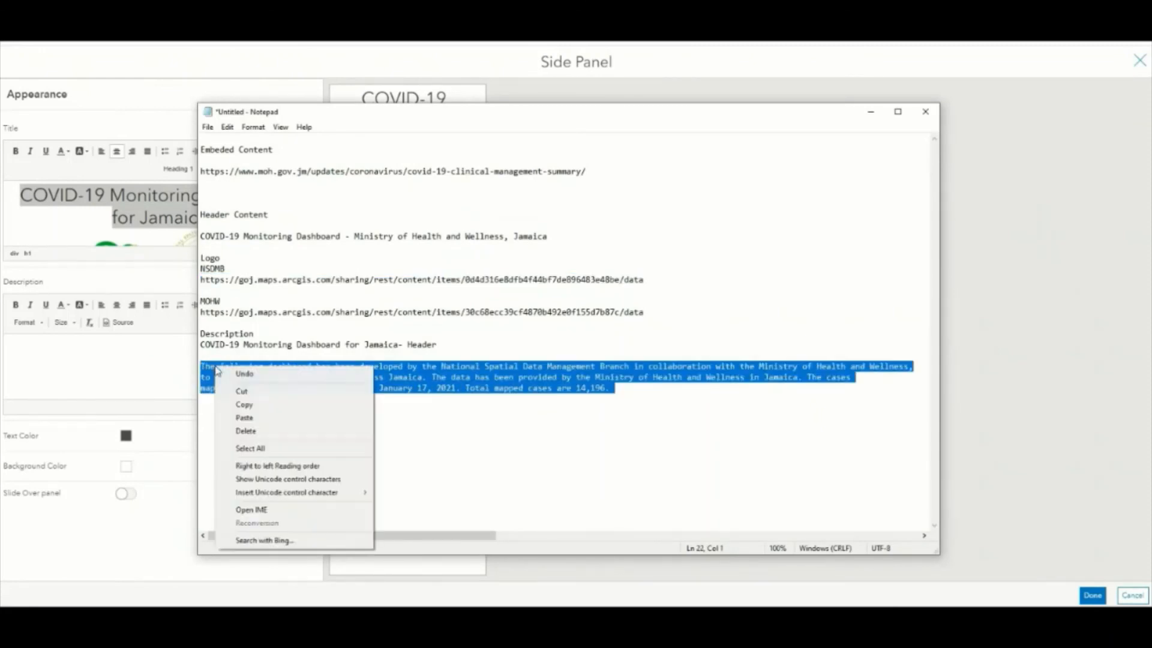
pyautogui.click(243, 405)
pyautogui.hotkey('alt', 'Tab')
pyautogui.click(113, 365)
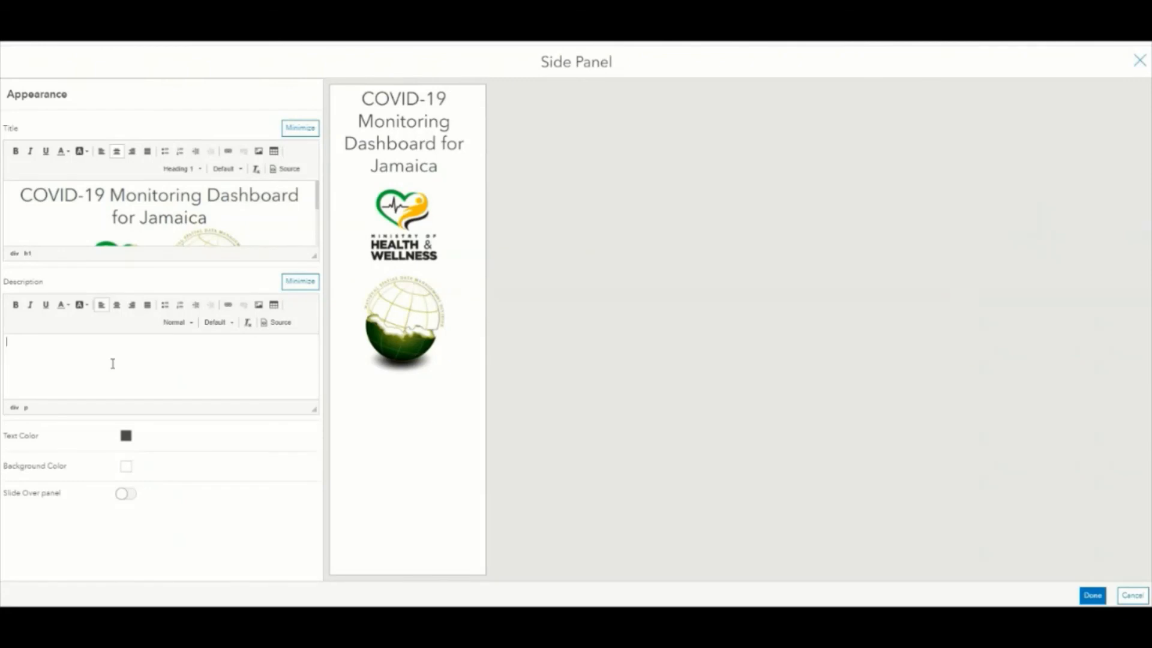
pyautogui.hotkey('ctrl', 'v')
# Justify the side panel's description and remove the line breaks after "The cases" and "Health and Wellness,".
pyautogui.moveTo(307, 379); pyautogui.dragTo(105, 309)
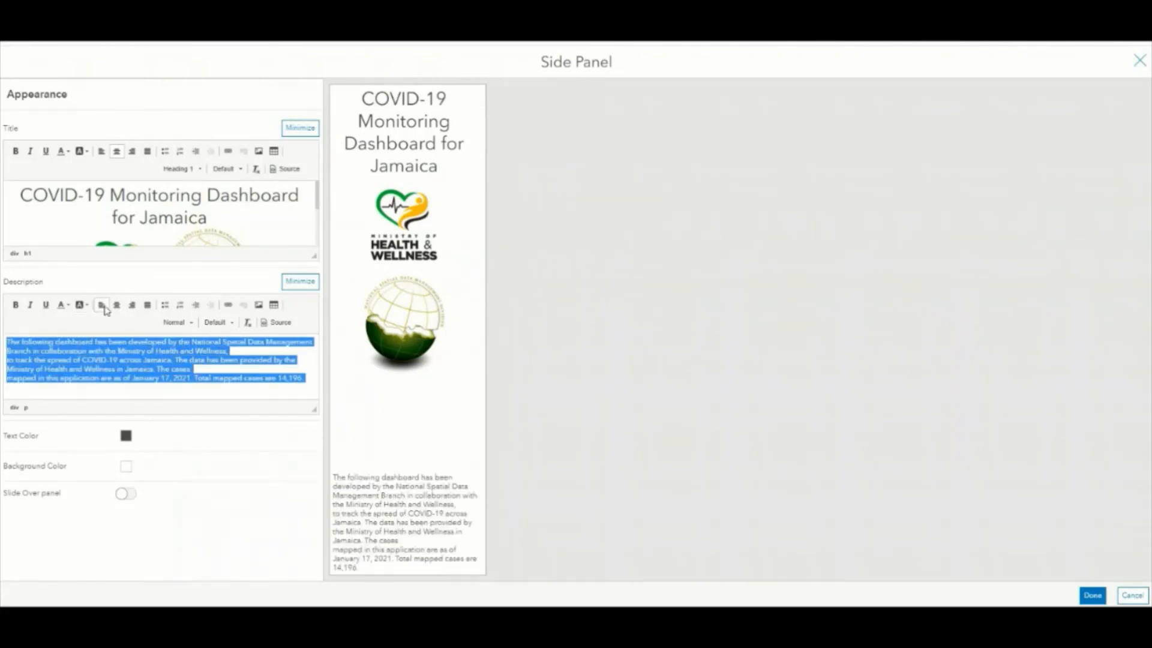
pyautogui.click(146, 308)
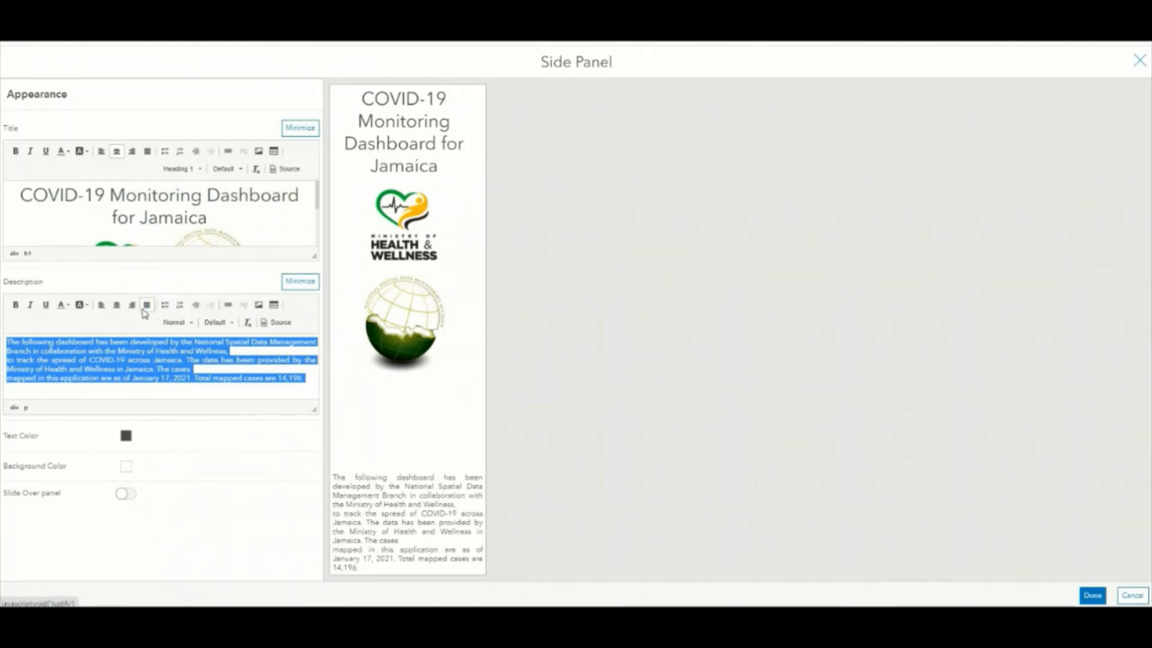
pyautogui.click(207, 370)
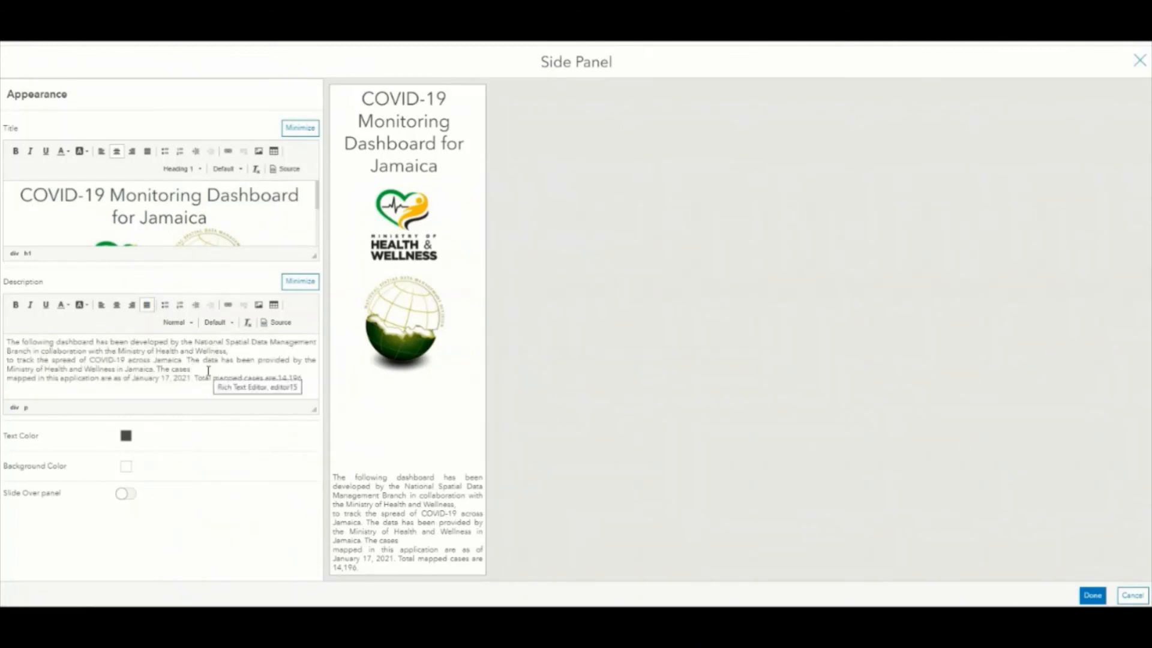
pyautogui.press('Delete')
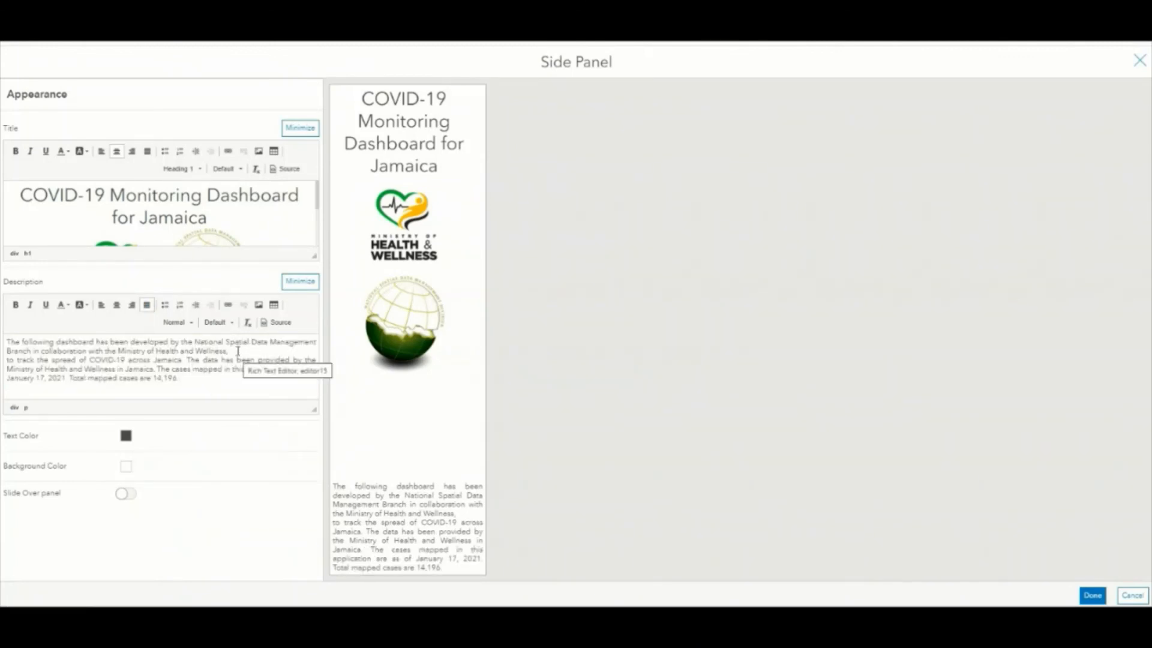
pyautogui.click(237, 351)
pyautogui.press('Delete')
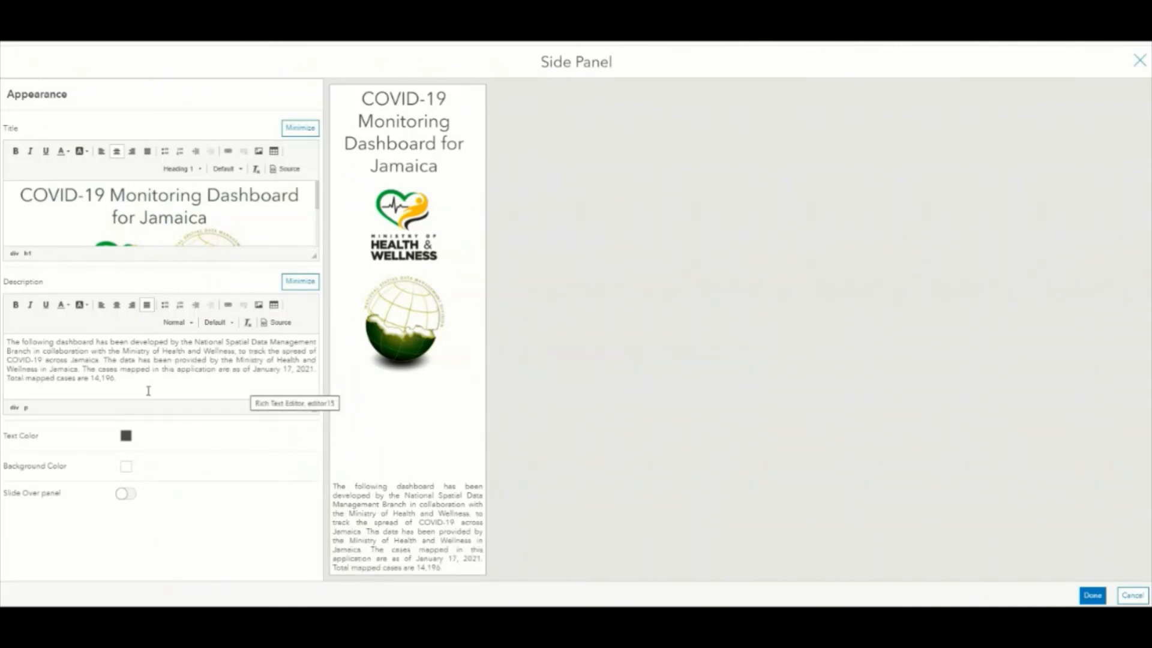
# Try font sizes 10 and 11 on the whole side panel description, settle on 12, and apply the panel changes.
pyautogui.moveTo(148, 390); pyautogui.dragTo(6, 342)
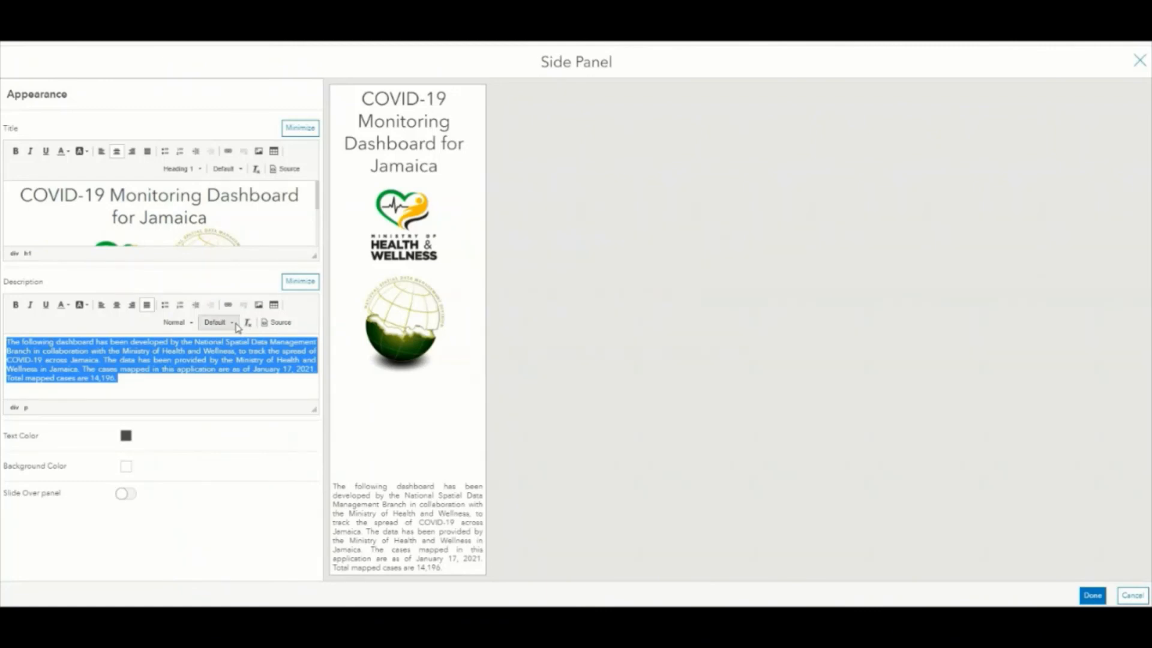
pyautogui.click(217, 322)
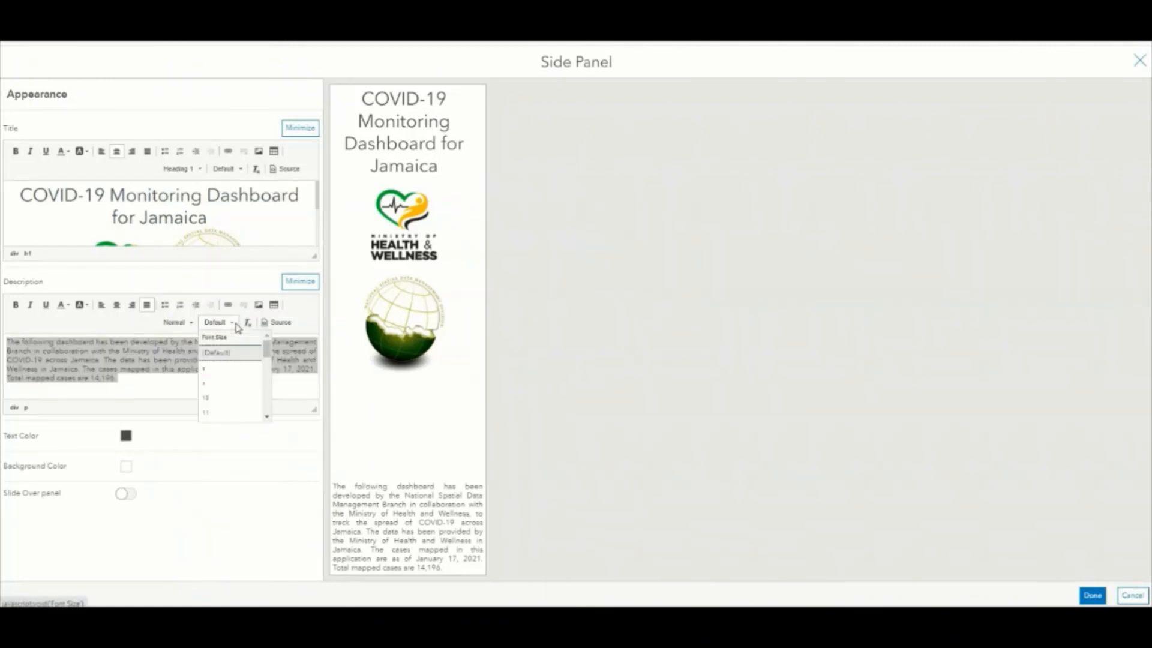
pyautogui.click(206, 397)
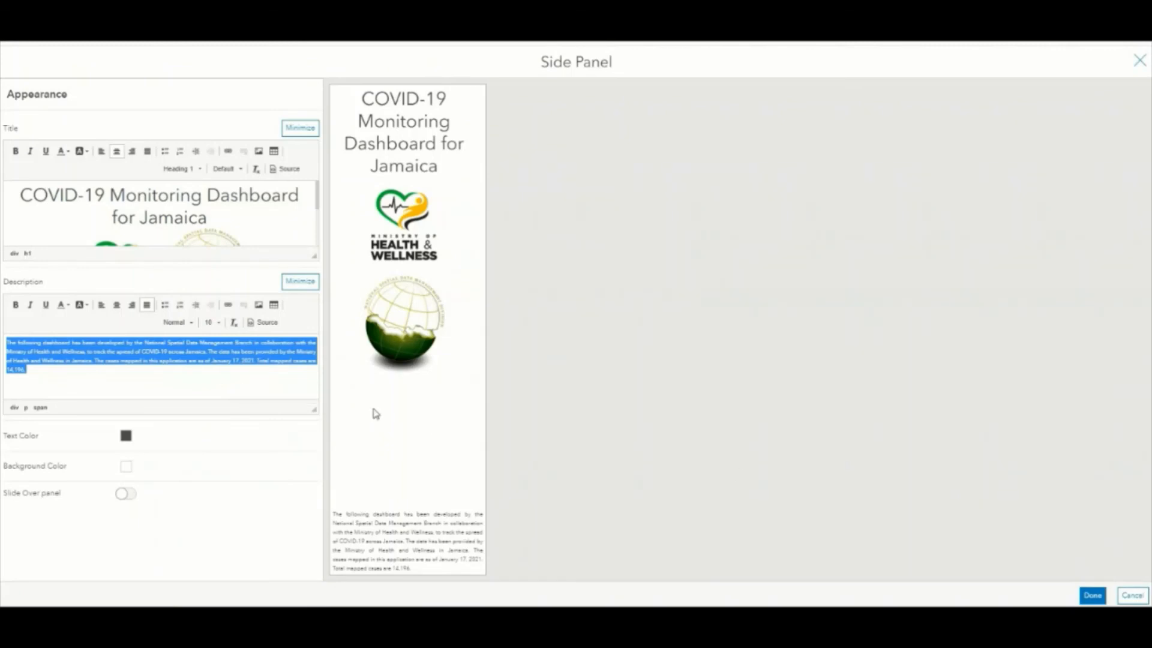
pyautogui.click(220, 324)
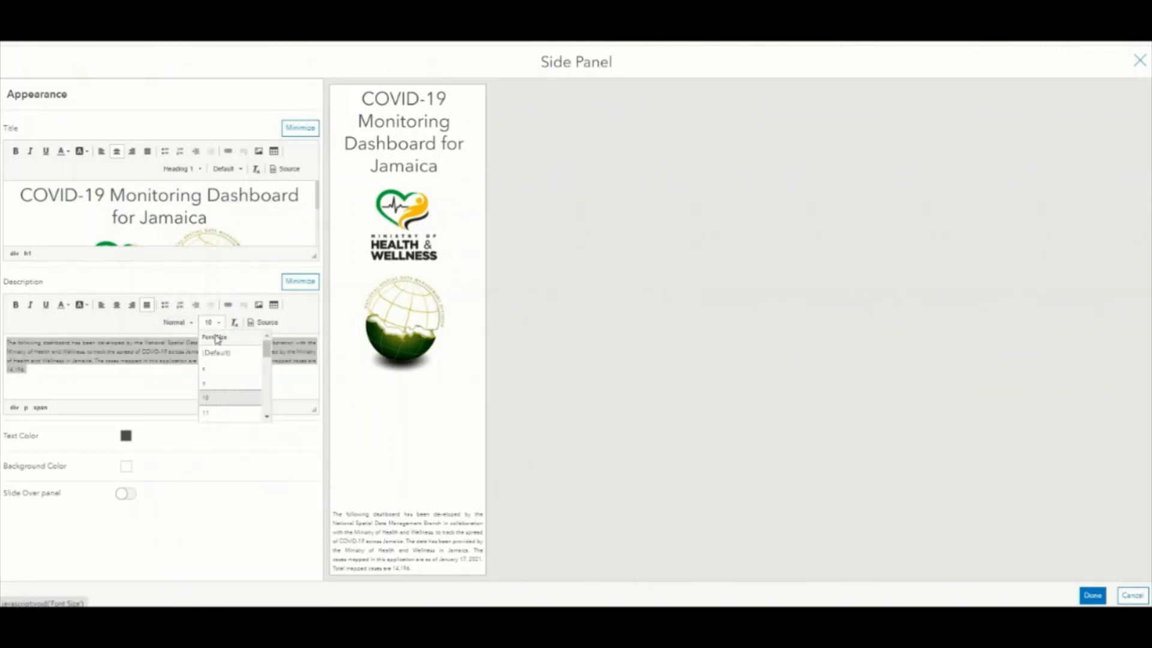
pyautogui.click(221, 411)
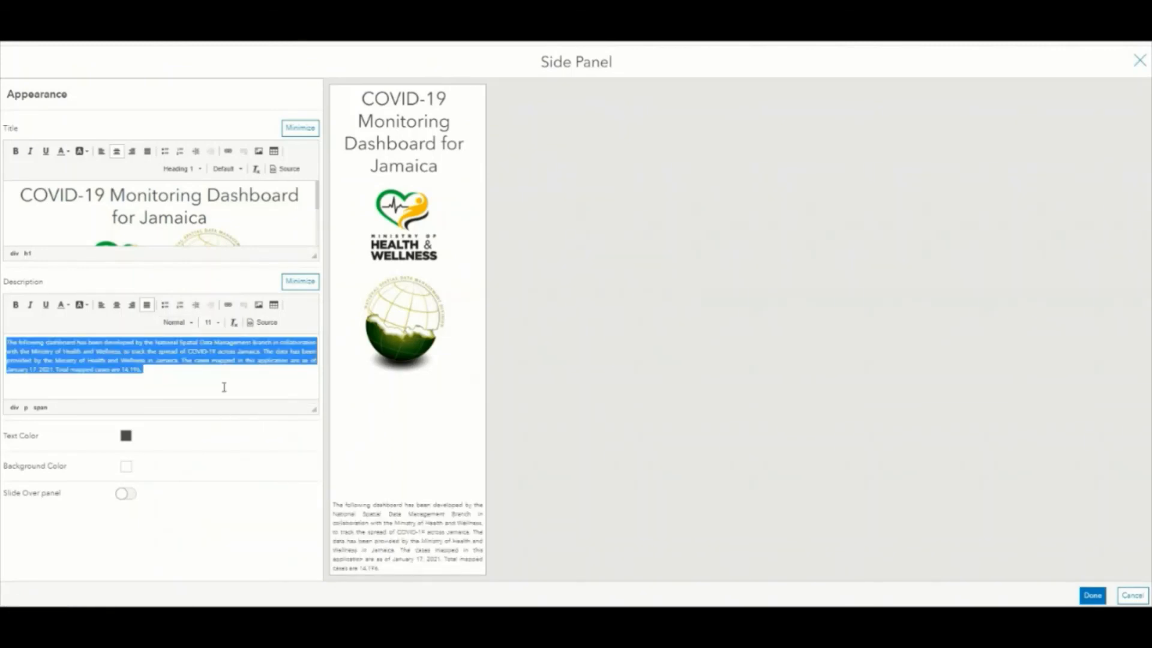
pyautogui.click(219, 324)
pyautogui.scroll(-1, 213, 400)
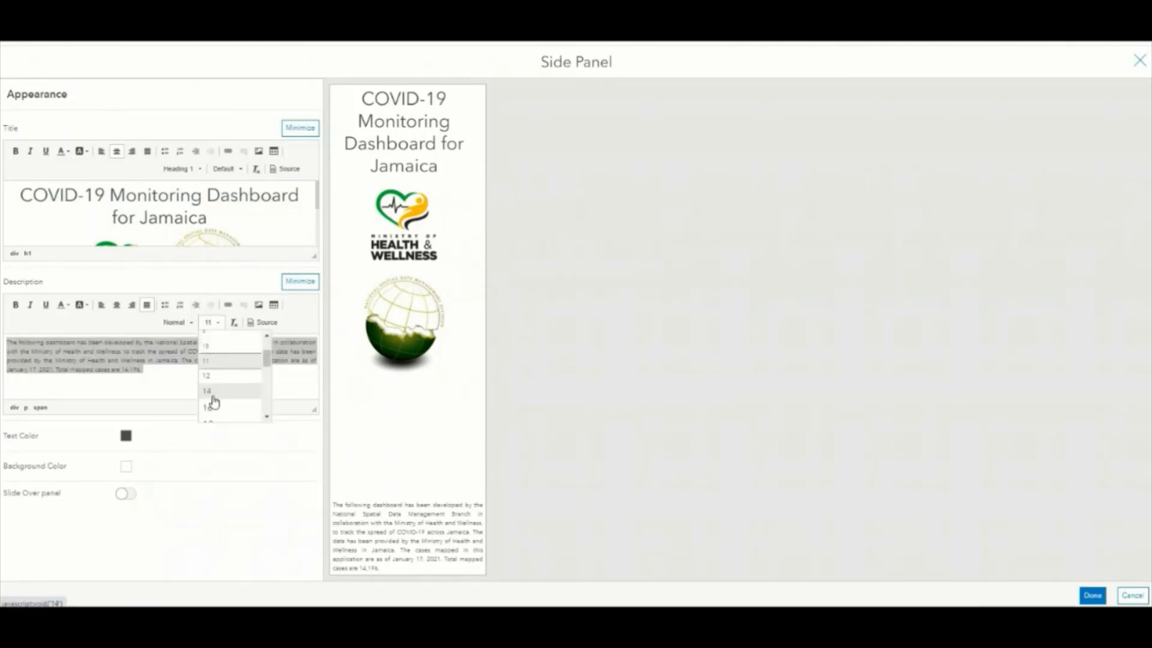
pyautogui.click(217, 373)
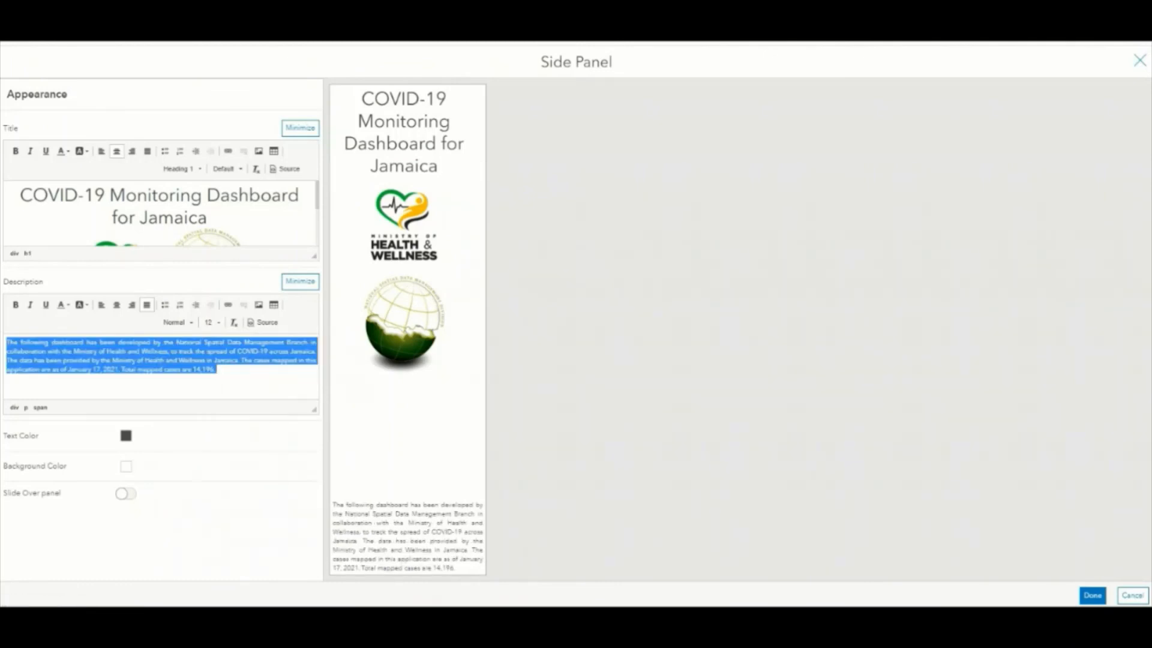
pyautogui.click(1092, 596)
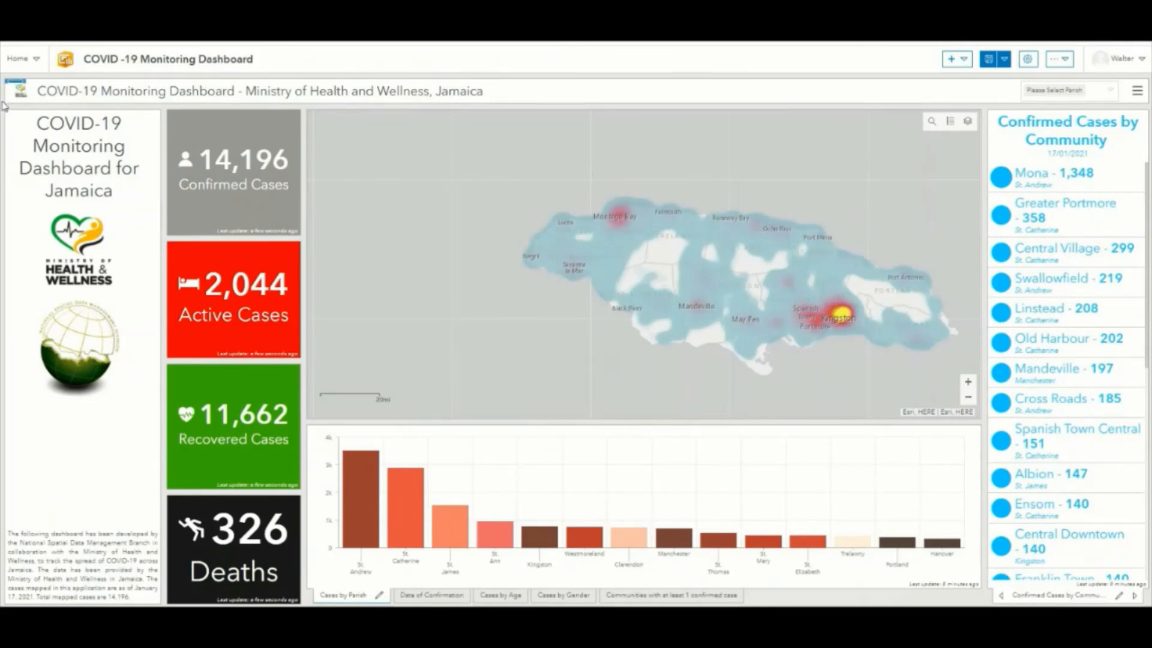
# Reopen the side panel's settings, turn on the Slide Over panel option and apply it.
pyautogui.click(12, 125)
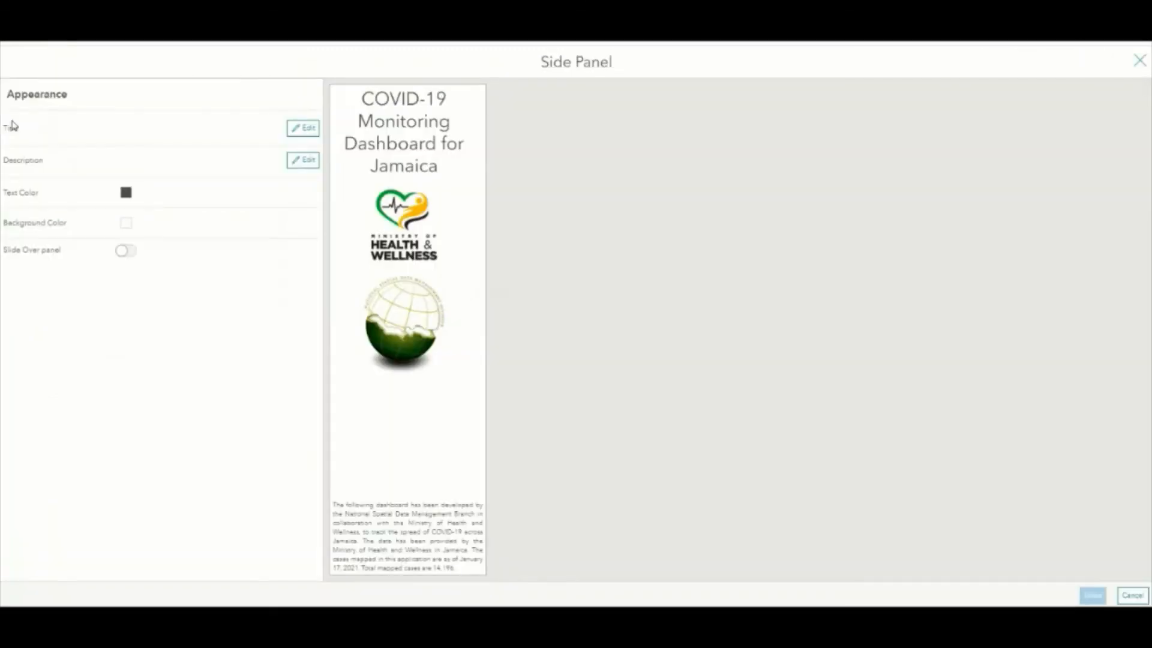
pyautogui.click(122, 253)
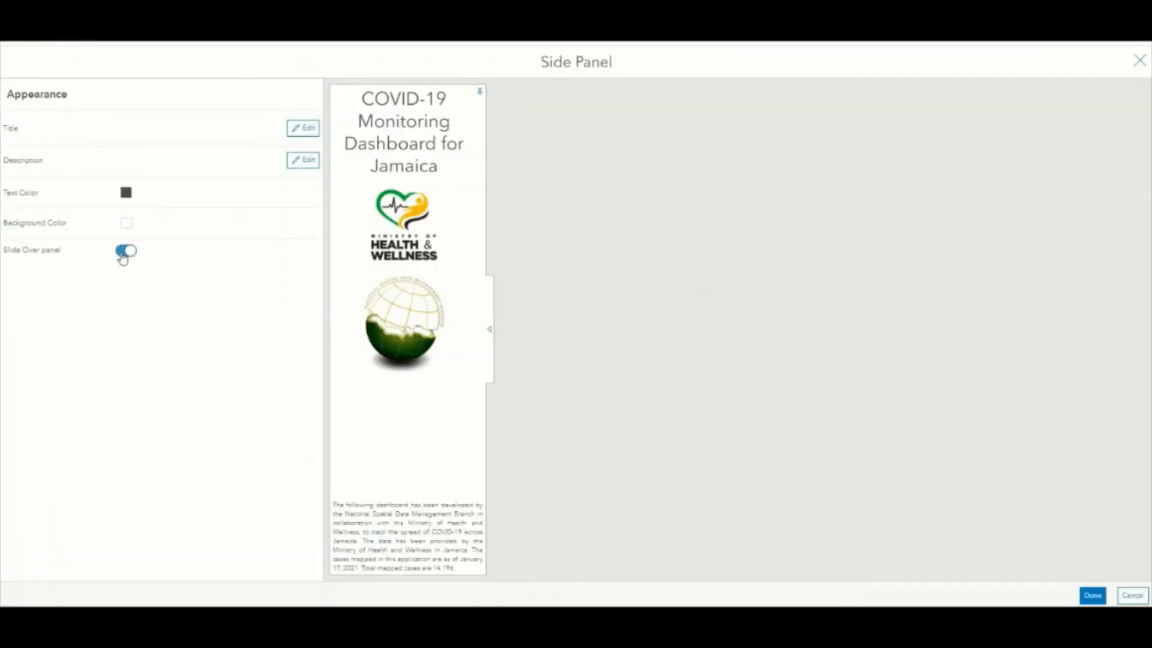
pyautogui.click(1093, 595)
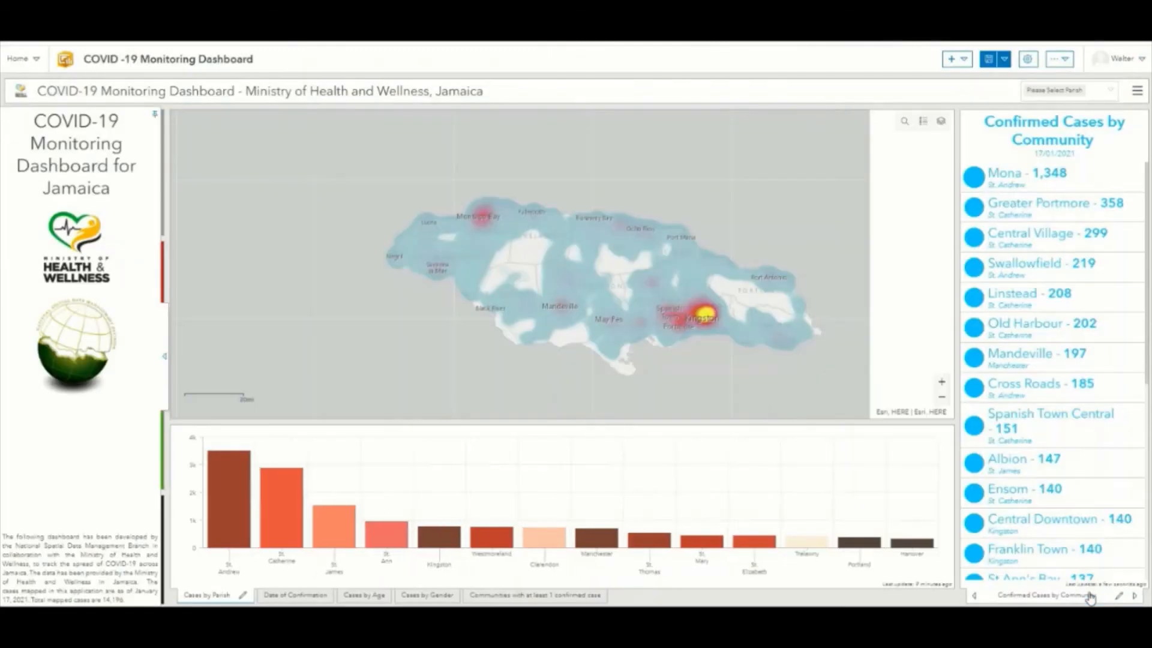
# Test collapsing, expanding, pinning and unpinning the side panel, leave it collapsed, and save the dashboard.
pyautogui.click(166, 357)
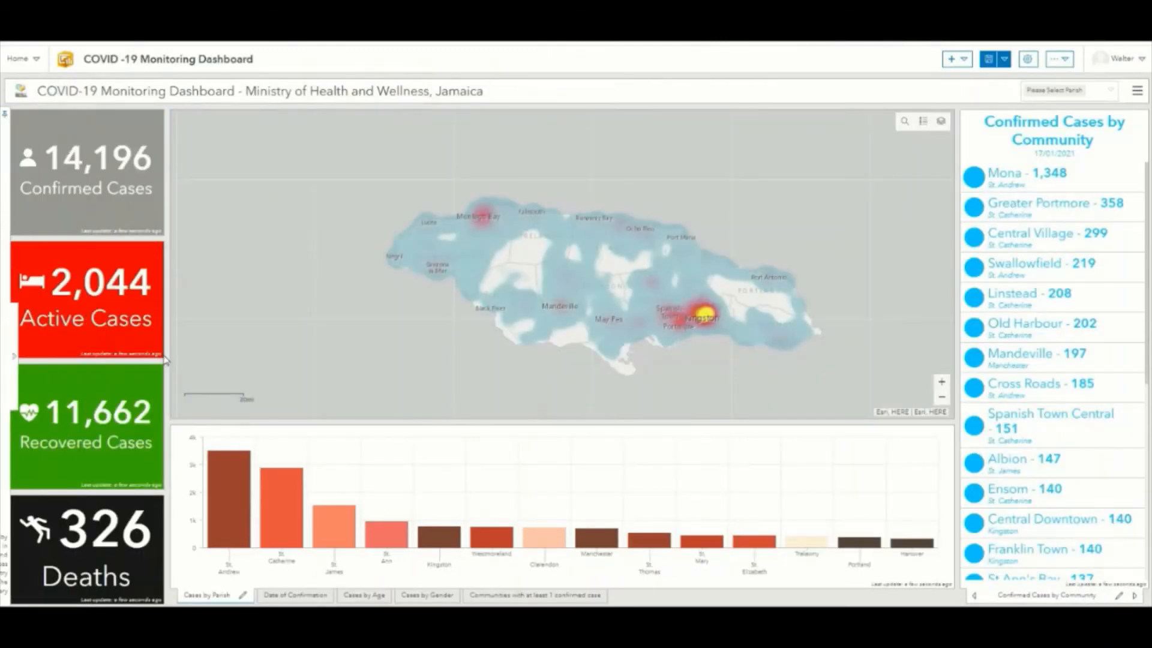
pyautogui.click(3, 356)
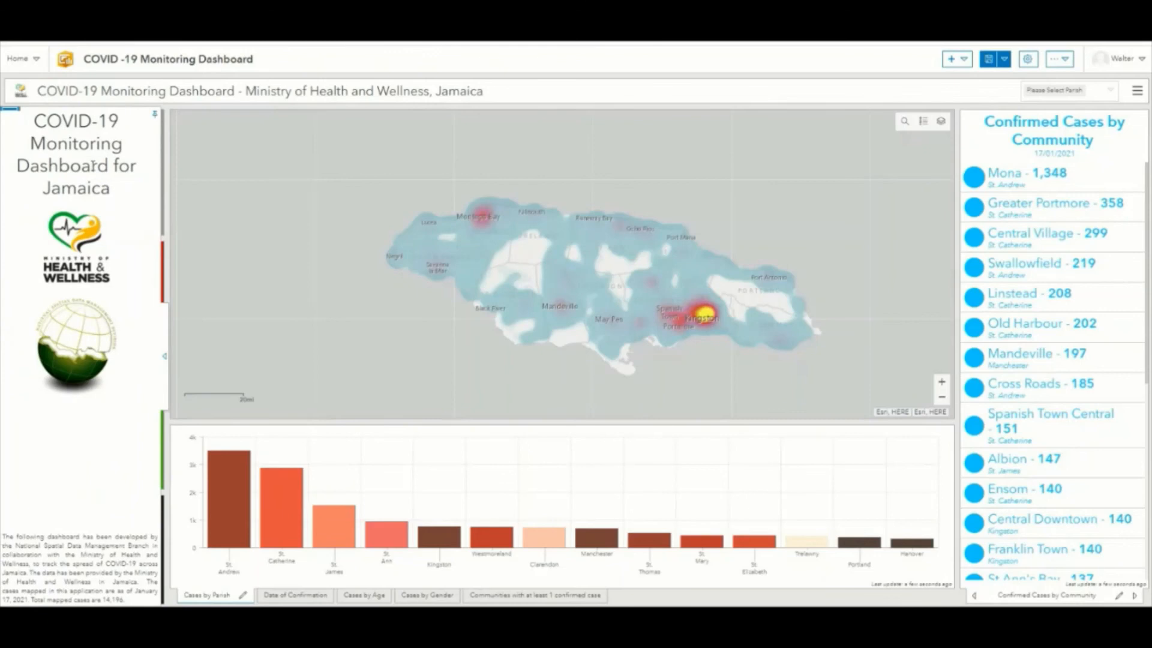
pyautogui.click(155, 115)
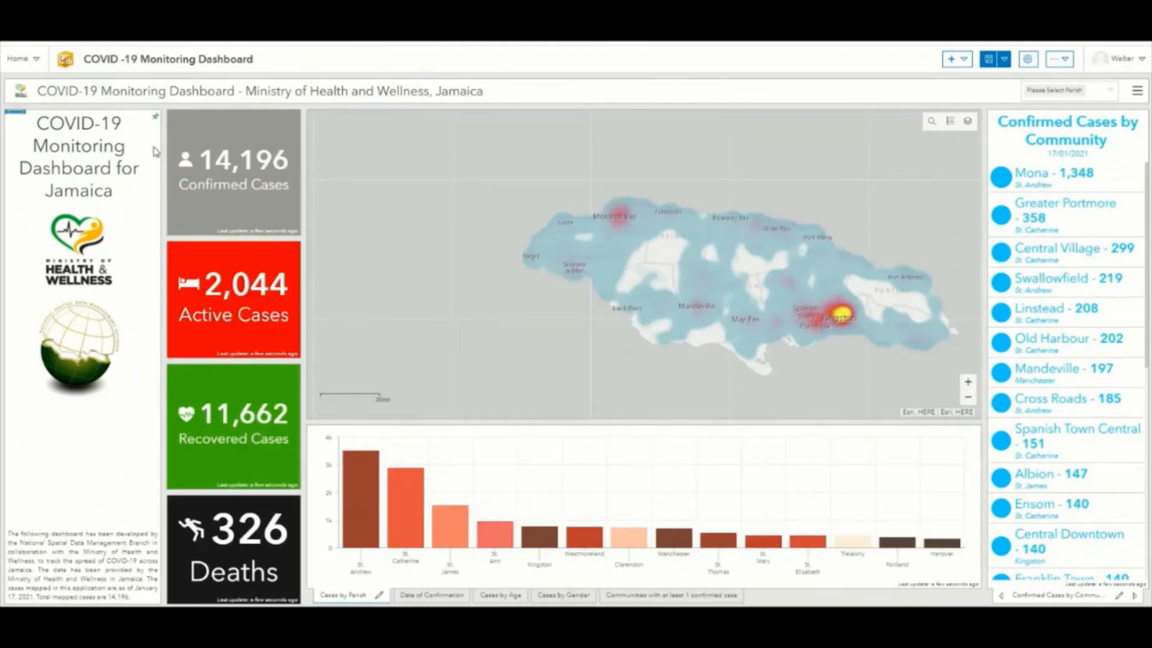
pyautogui.click(155, 116)
pyautogui.click(164, 358)
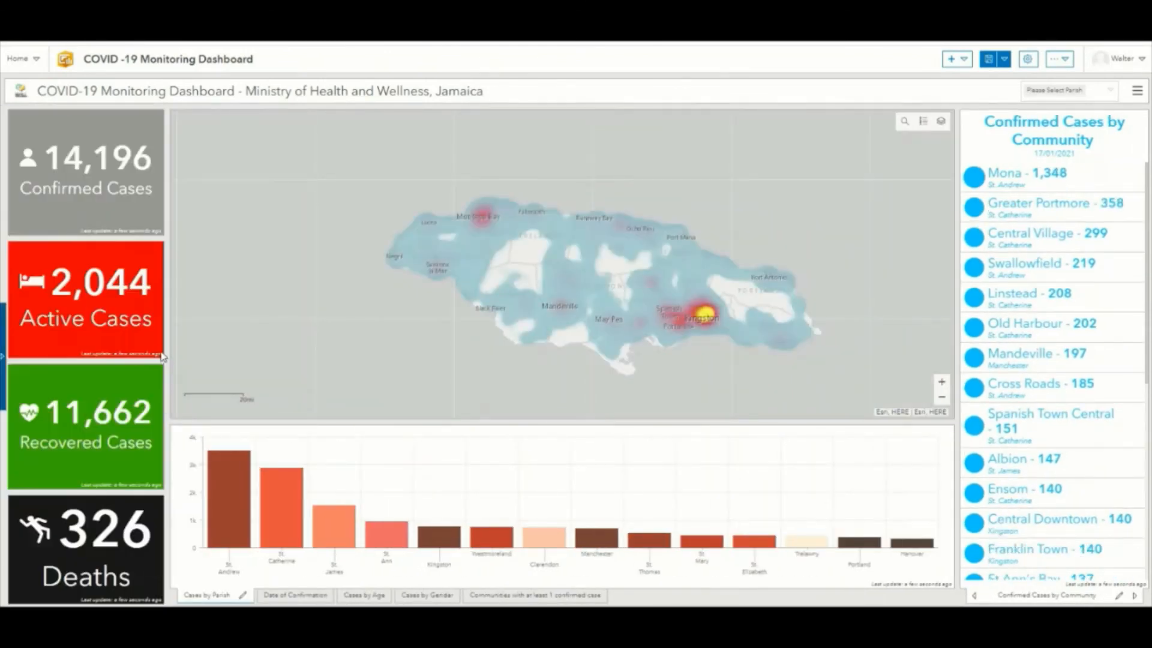
pyautogui.click(993, 61)
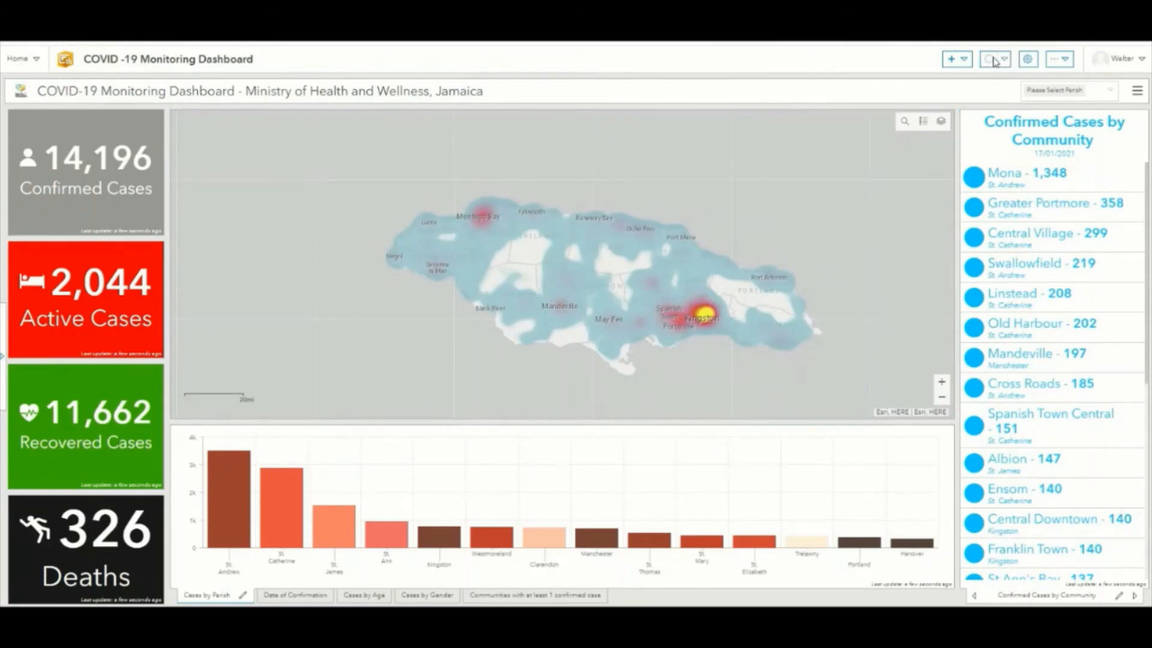